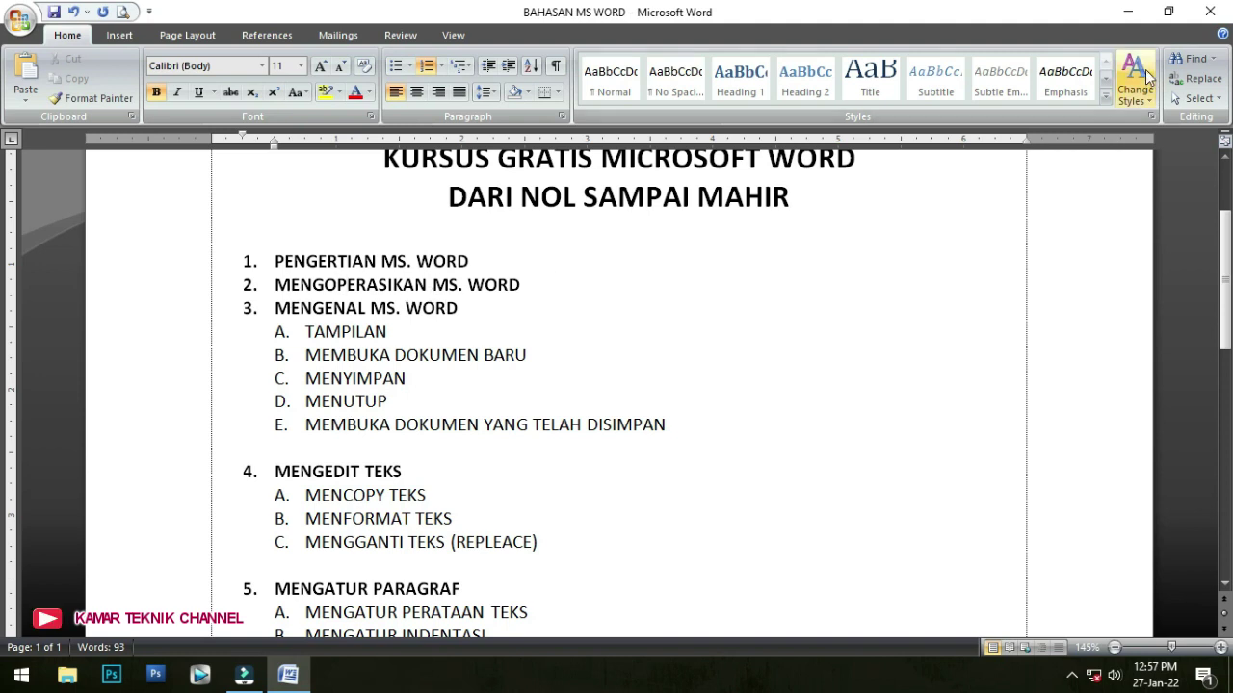
- Minimize the open document and launch Microsoft Office Word 2007 from the installed programs to get a blank document
left_click(1129, 19)
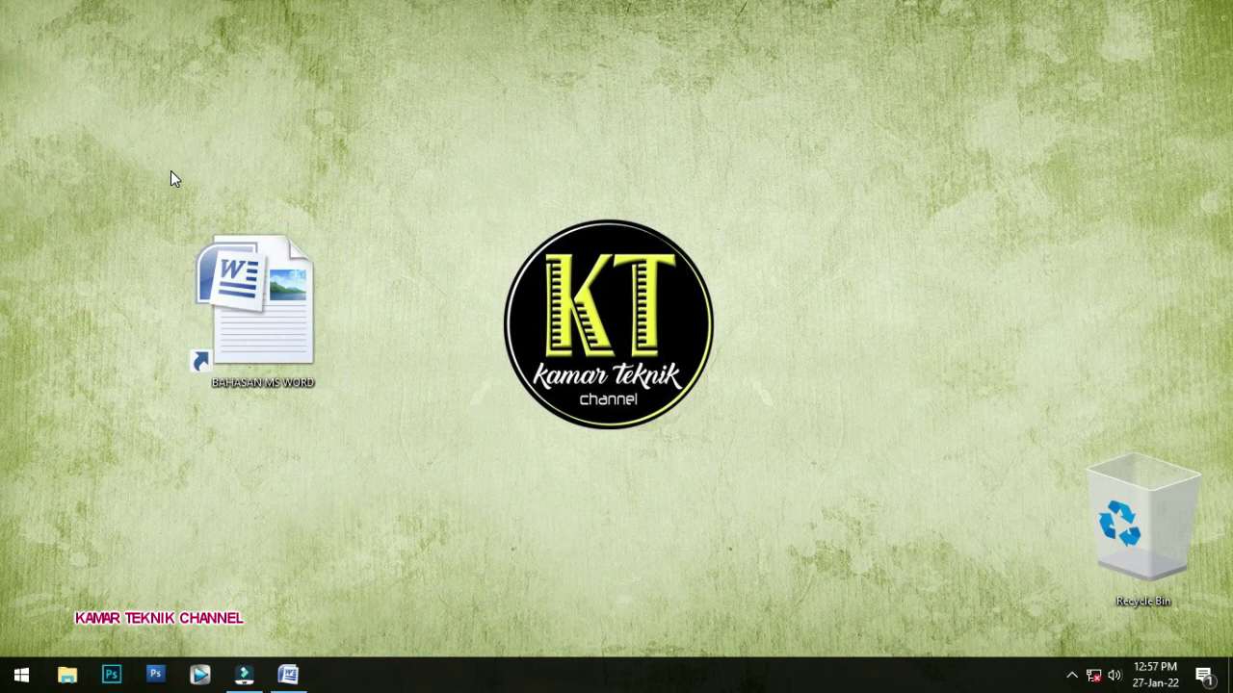
left_click_drag(150, 193, 385, 431)
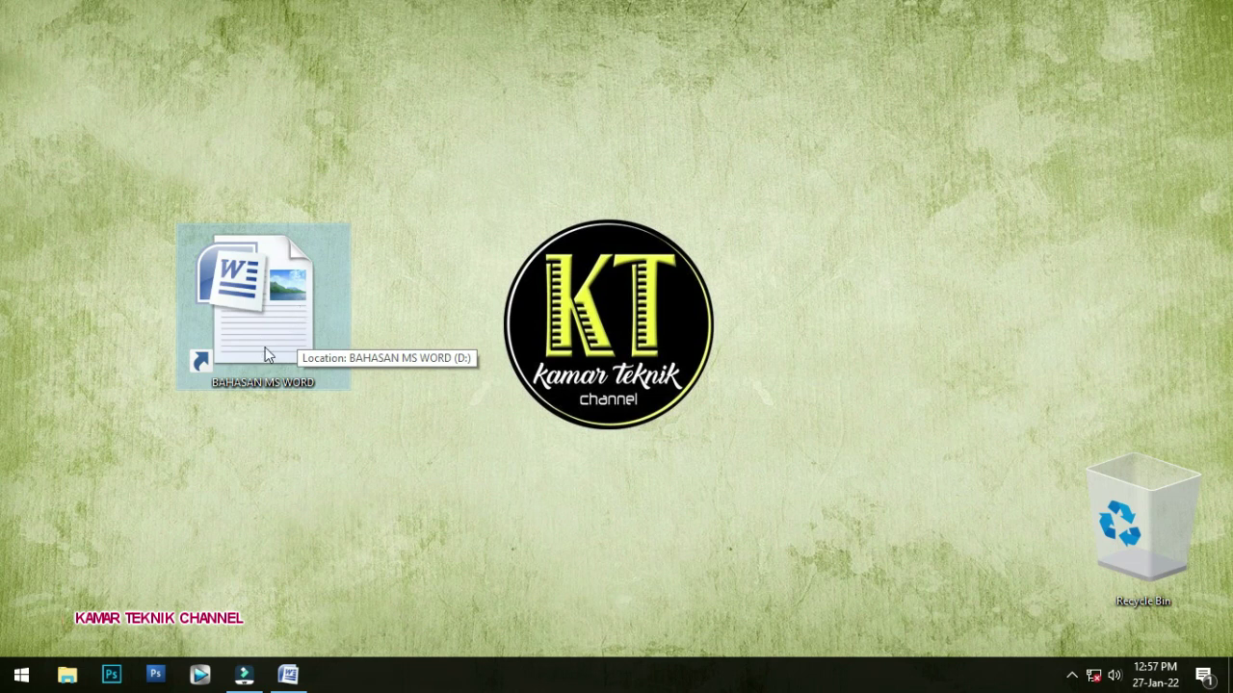
left_click(21, 677)
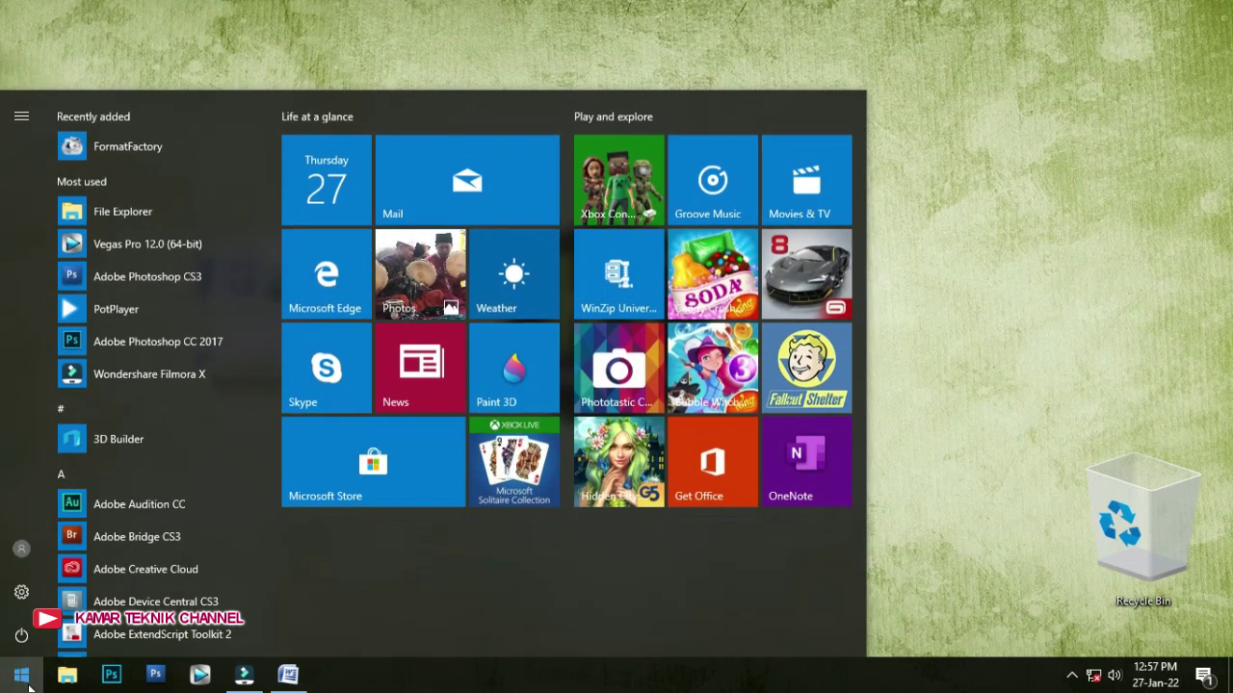
left_click_drag(272, 192, 272, 436)
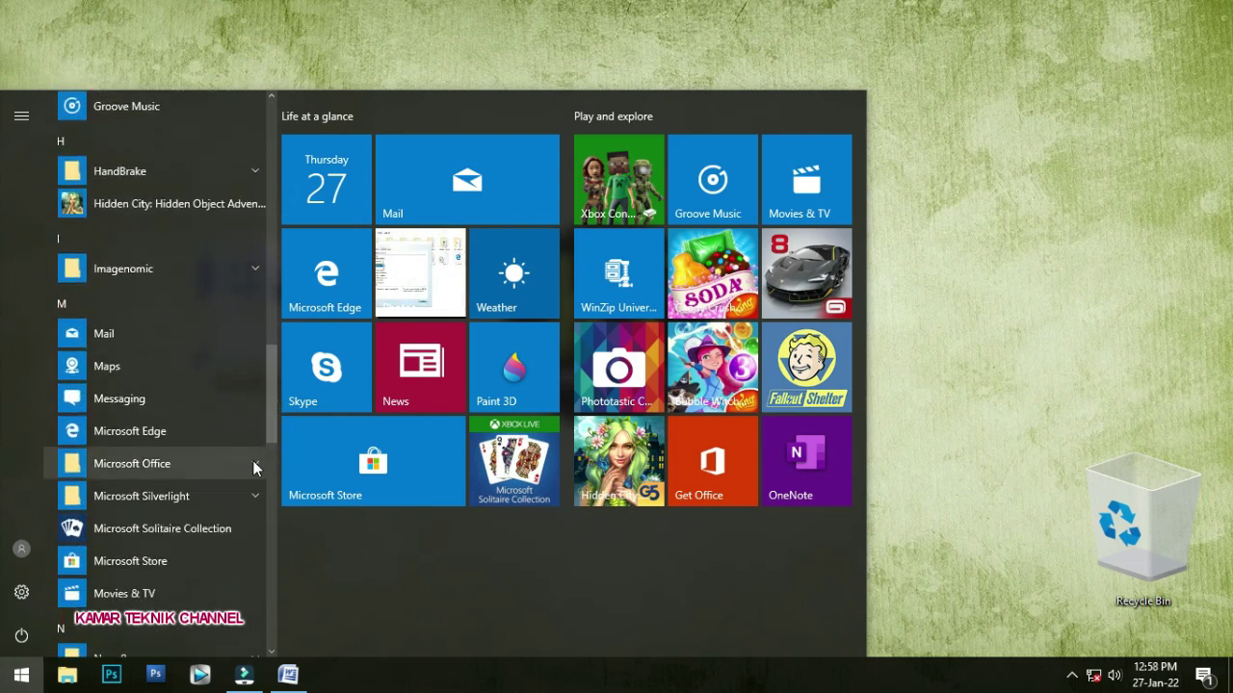
left_click(255, 464)
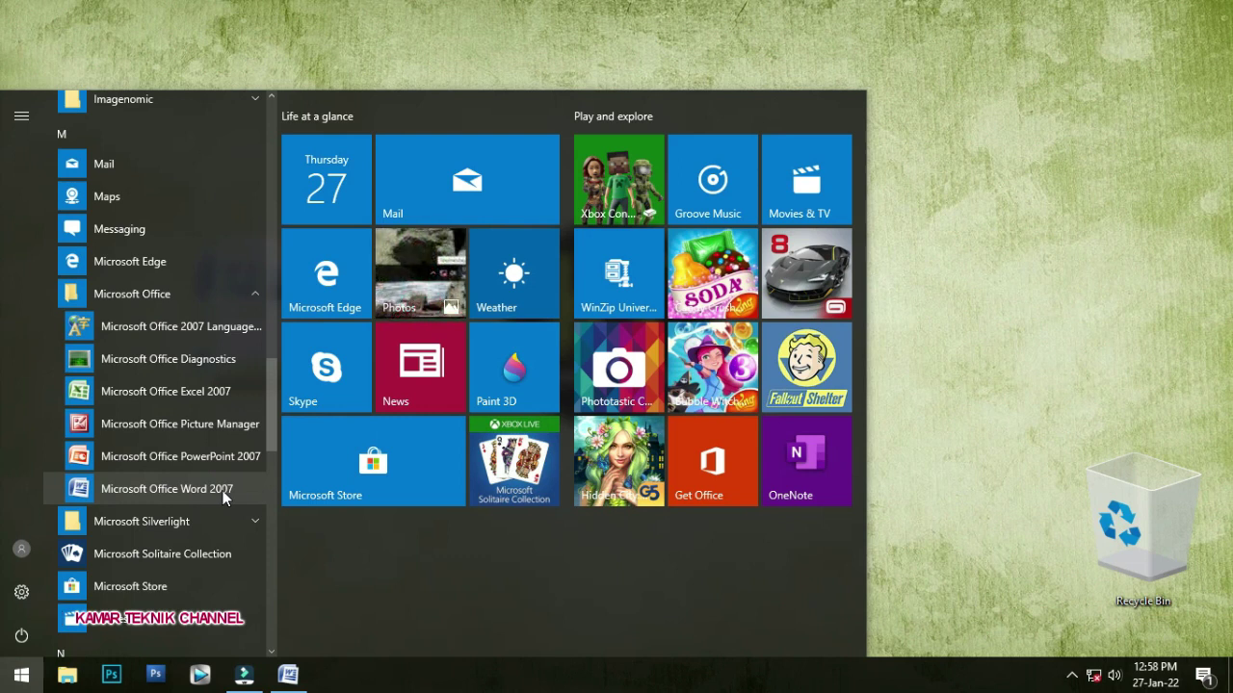
left_click(190, 489)
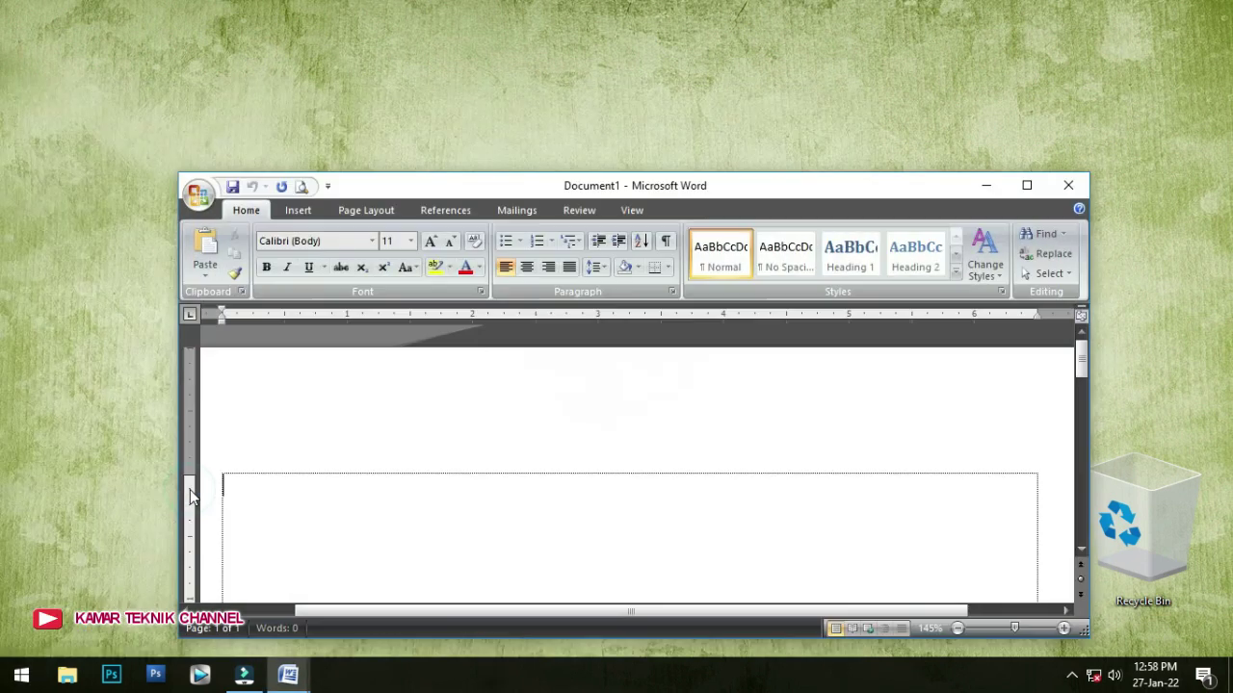
- Move the new document's window slightly across the desktop and maximize it
left_click(693, 183)
left_click_drag(438, 193, 406, 173)
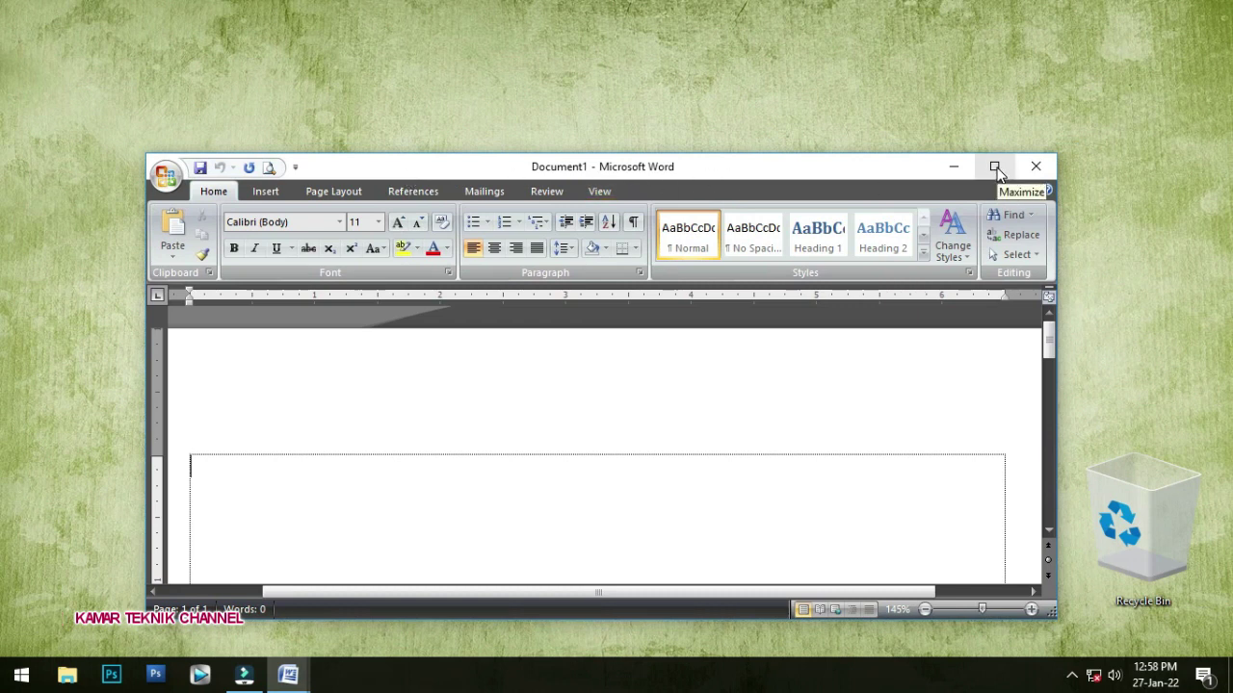
double_click(760, 169)
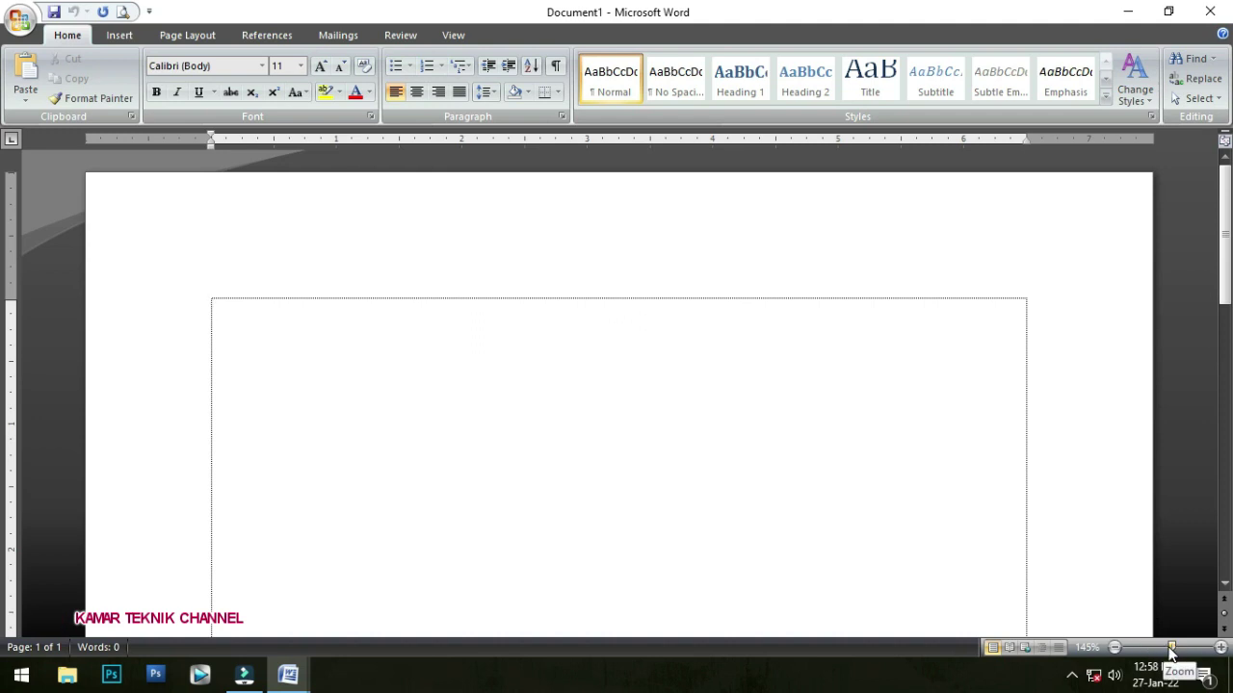
- Try several zoom levels on the blank page, including 100% and 80%, and finish at 140%
mouse_move(1174, 653)
left_mouse_down()
mouse_move(1147, 651)
mouse_move(1165, 651)
left_mouse_up()
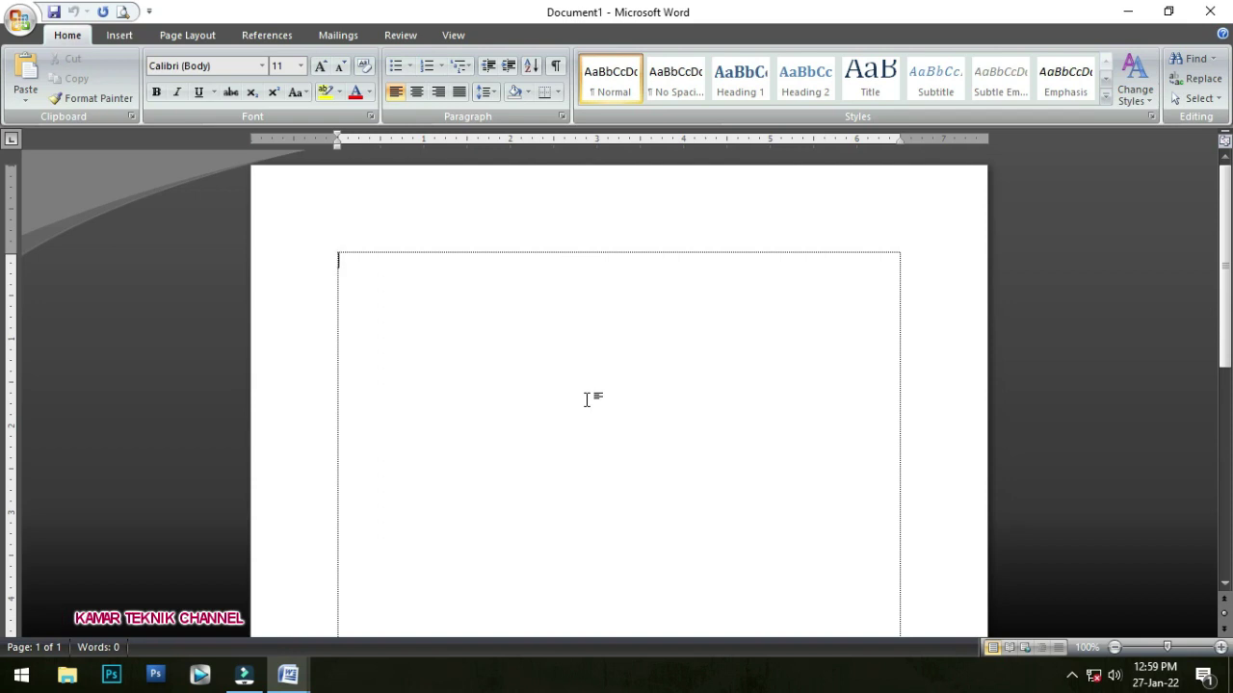
scroll(585, 400, "up", 4, "ctrl")
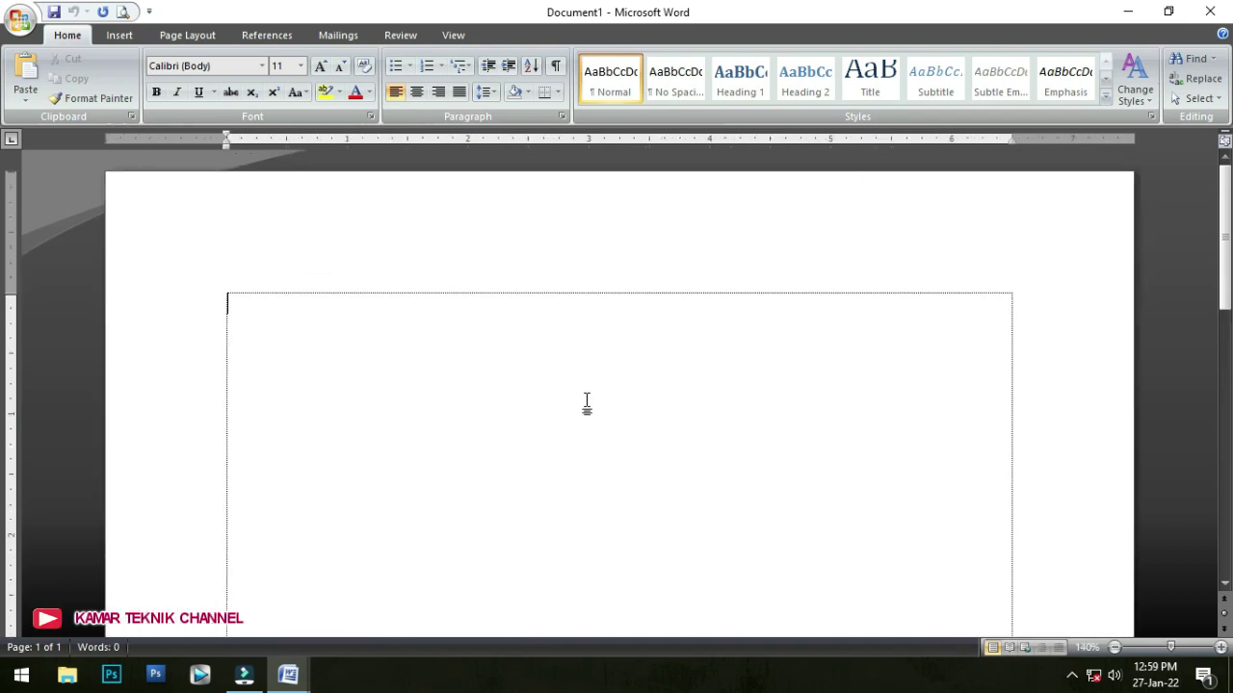
scroll(586, 399, "up", 1, "ctrl")
scroll(586, 400, "down", 5, "ctrl")
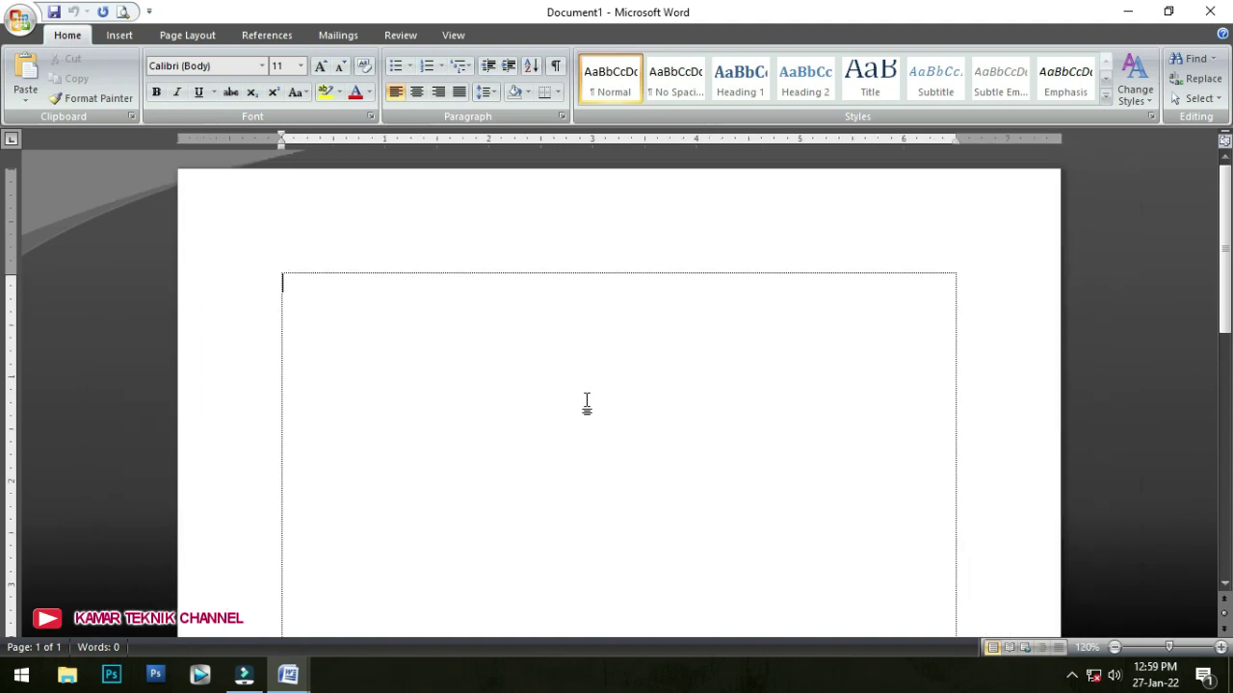
scroll(585, 399, "down", 2, "ctrl")
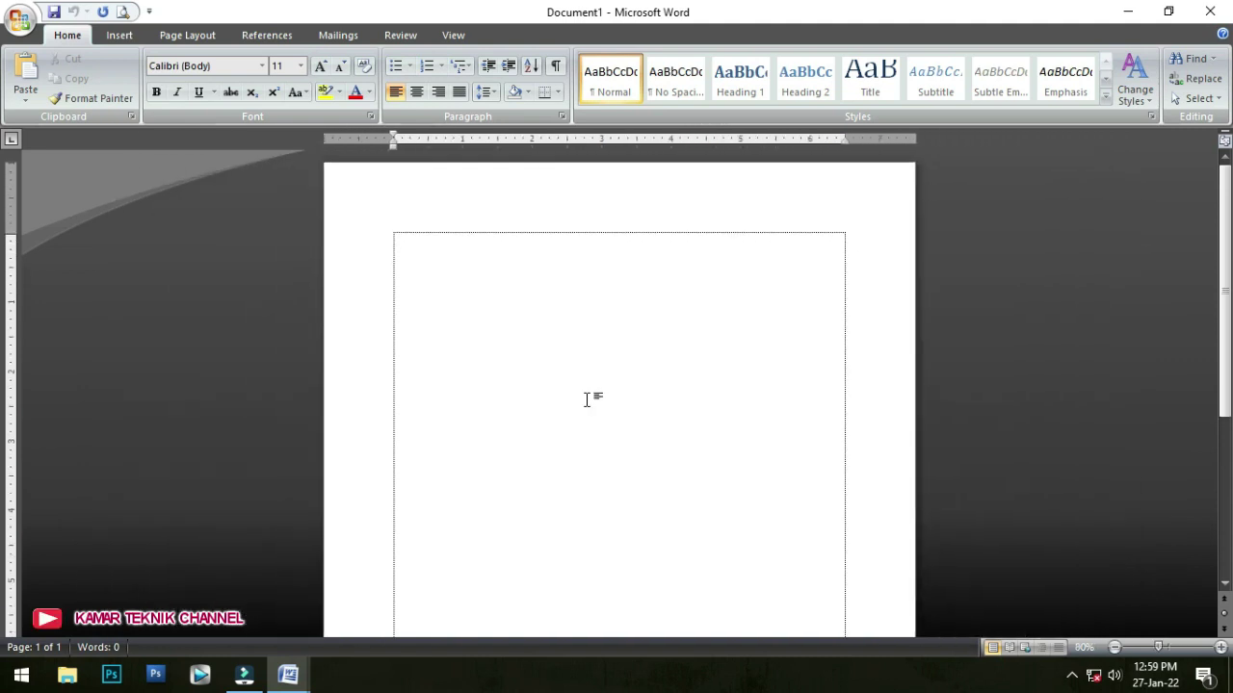
scroll(586, 400, "up", 6, "ctrl")
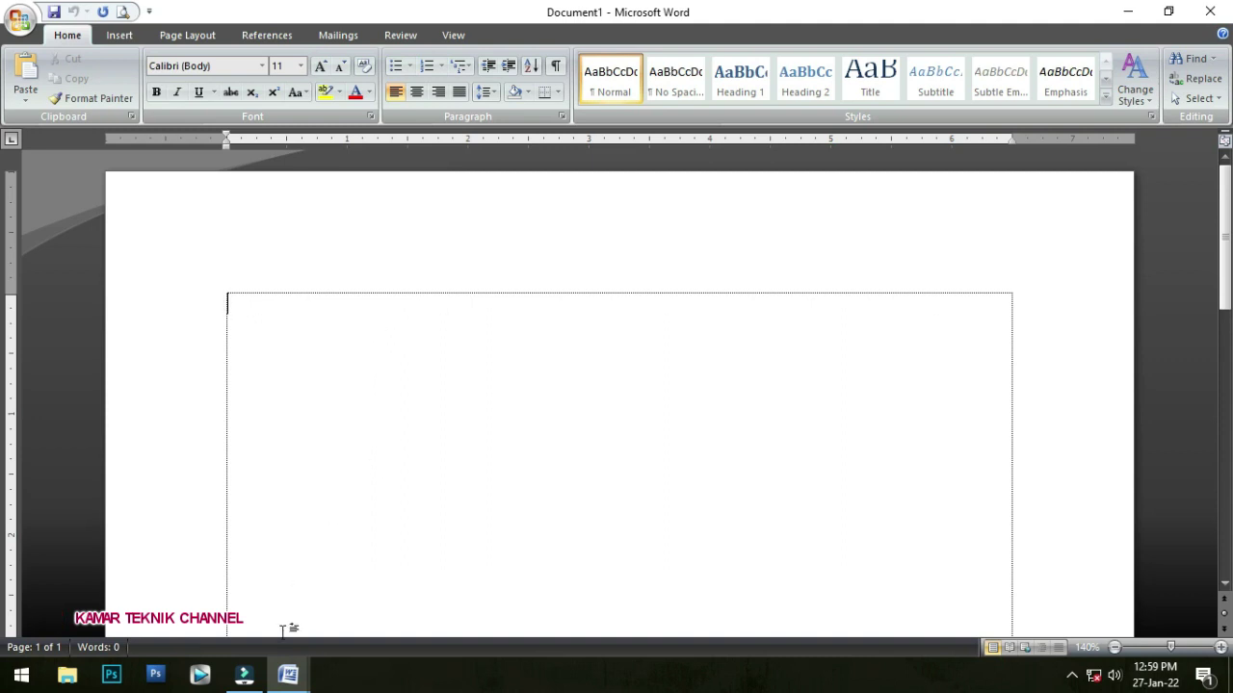
- Check the topic list under MENGENAL MS. WORD in the BAHASAN MS WORD document, and return to the blank Document1
left_click(291, 679)
left_click(235, 623)
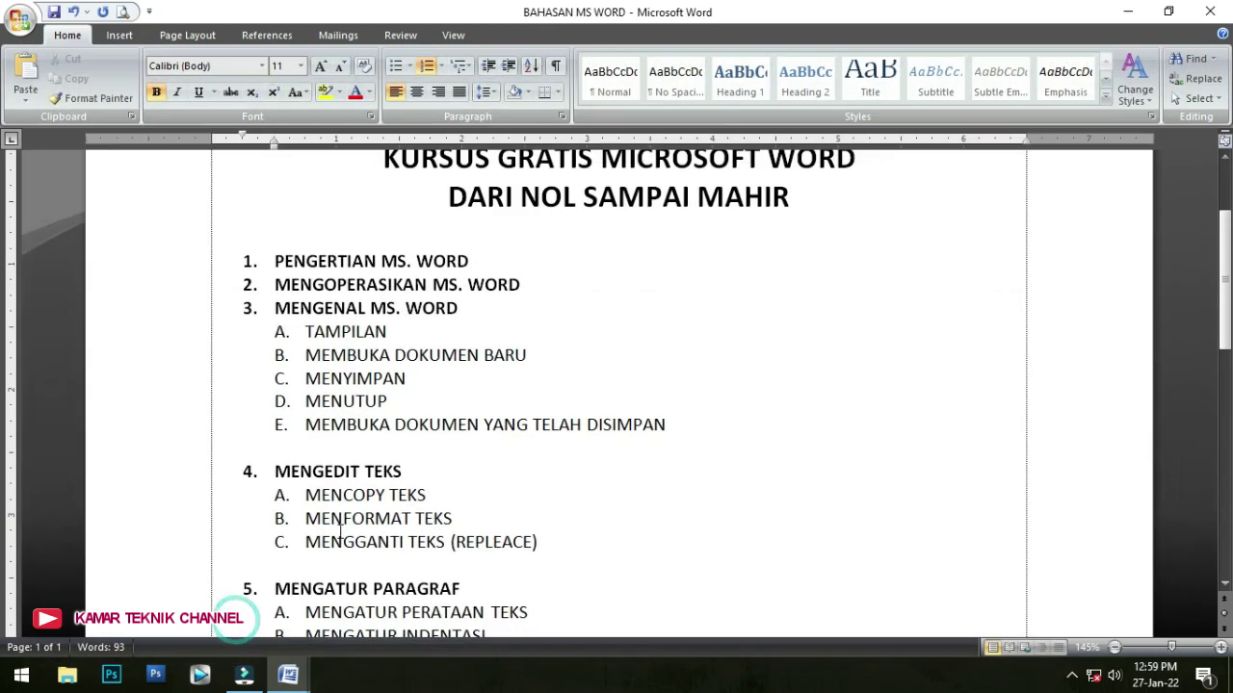
left_click(313, 333)
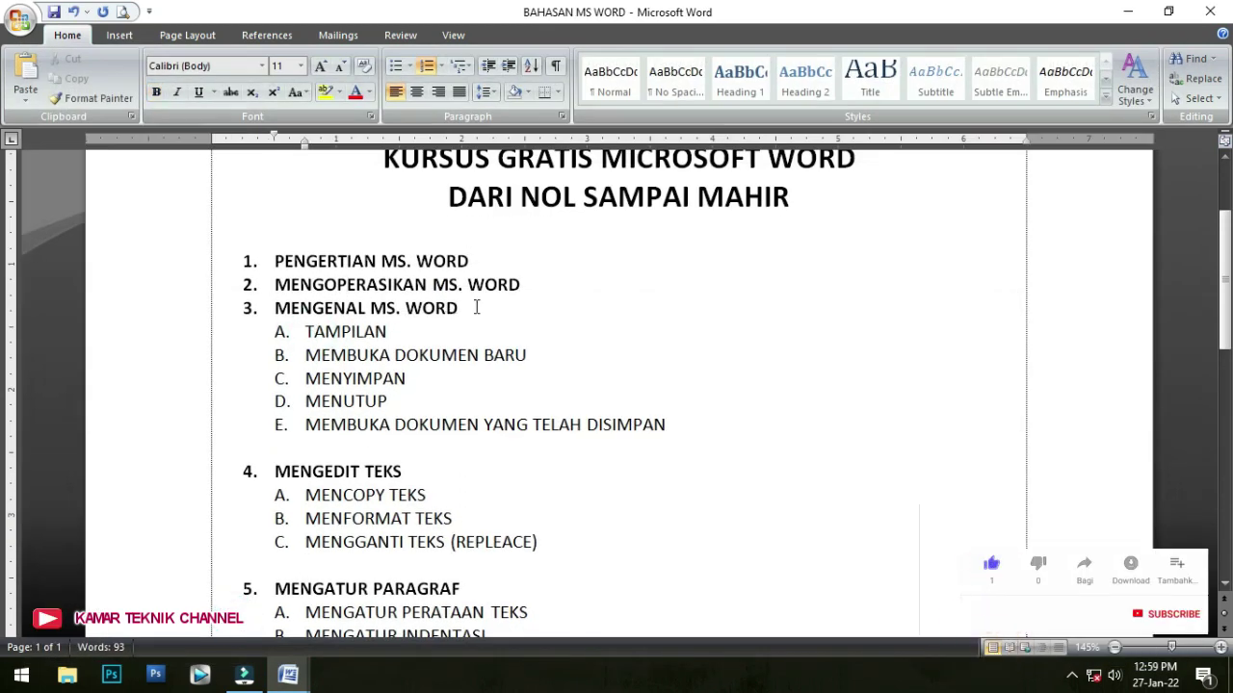
mouse_move(287, 674)
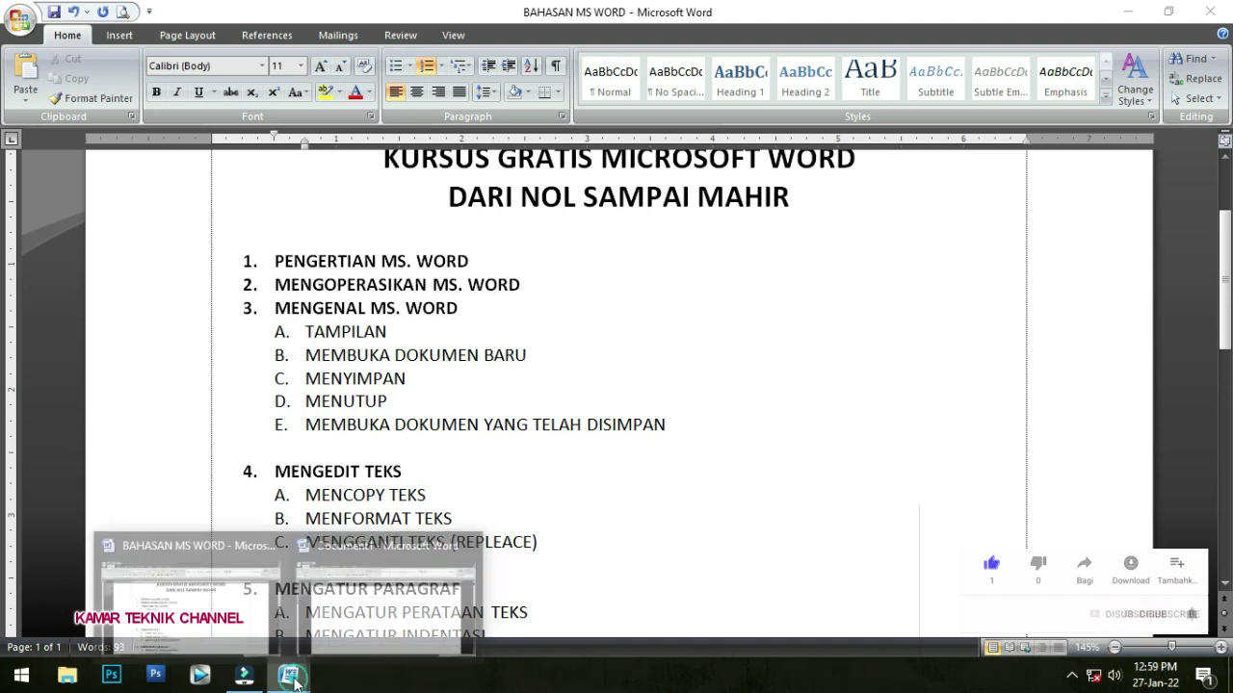
left_click(341, 607)
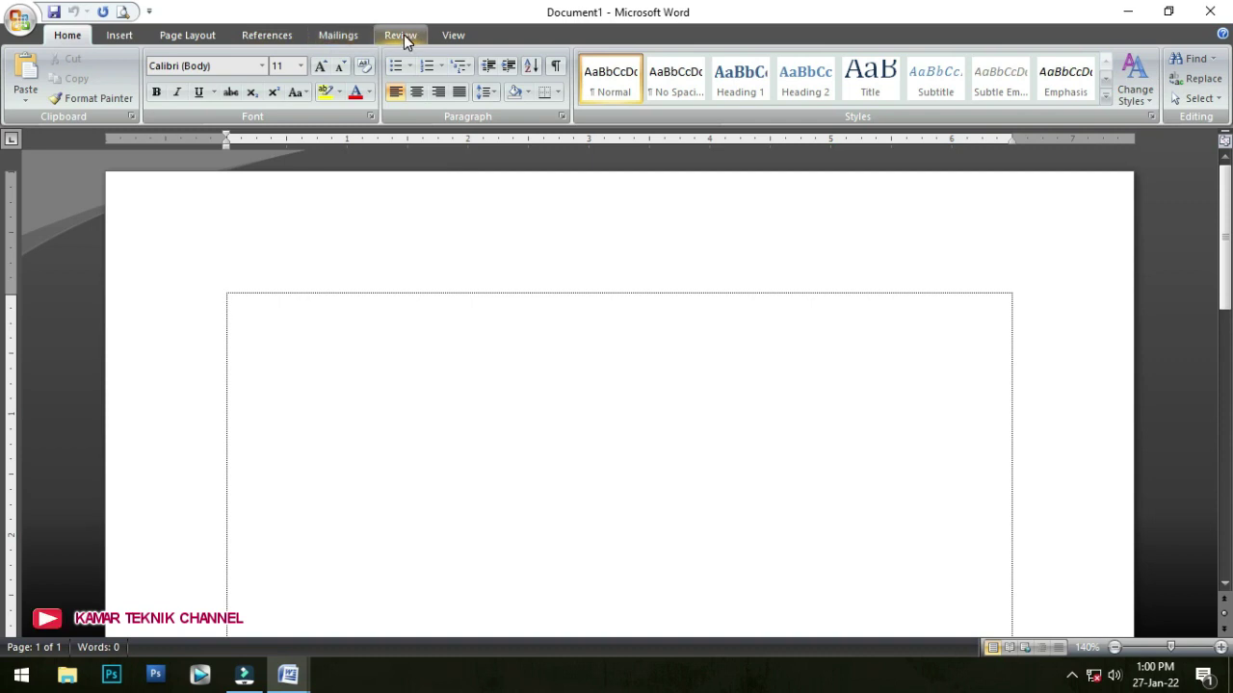
- Look through the Insert, Page Layout, References, Mailings, Review and View commands, and return to the Home commands
left_click(126, 36)
left_click(187, 35)
left_click(267, 35)
left_click(338, 34)
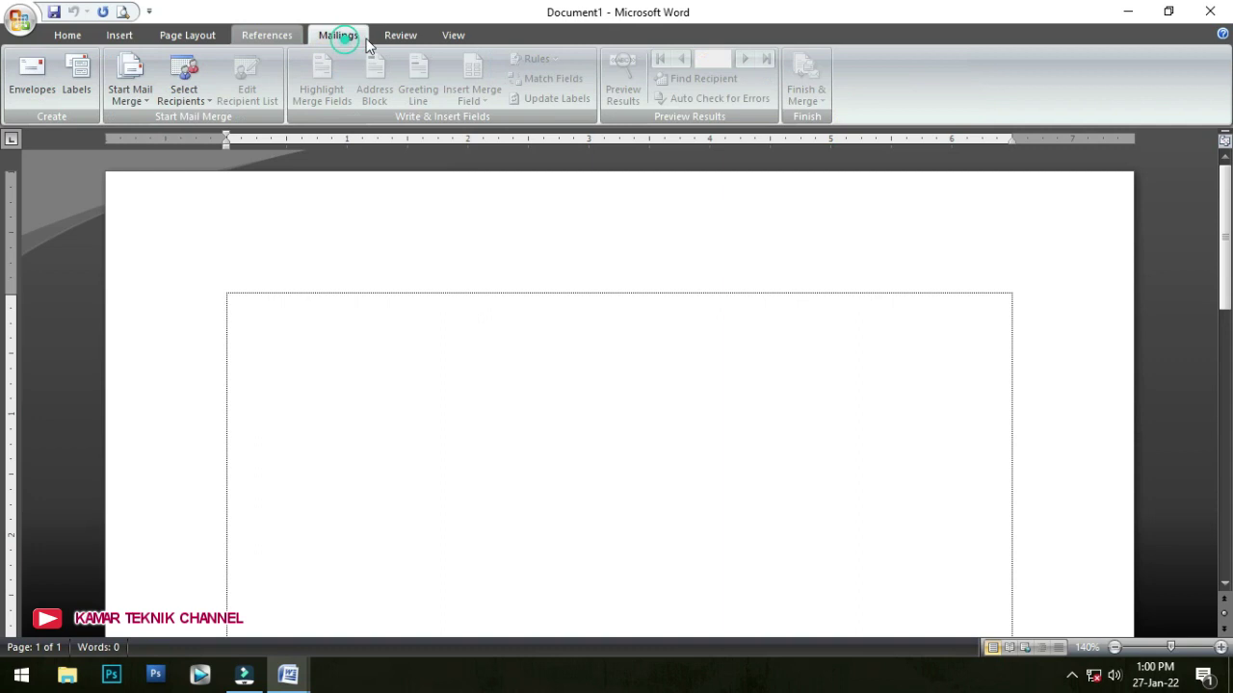
left_click(399, 35)
left_click(447, 36)
left_click(399, 34)
left_click(338, 34)
left_click(274, 37)
left_click(183, 36)
left_click(119, 36)
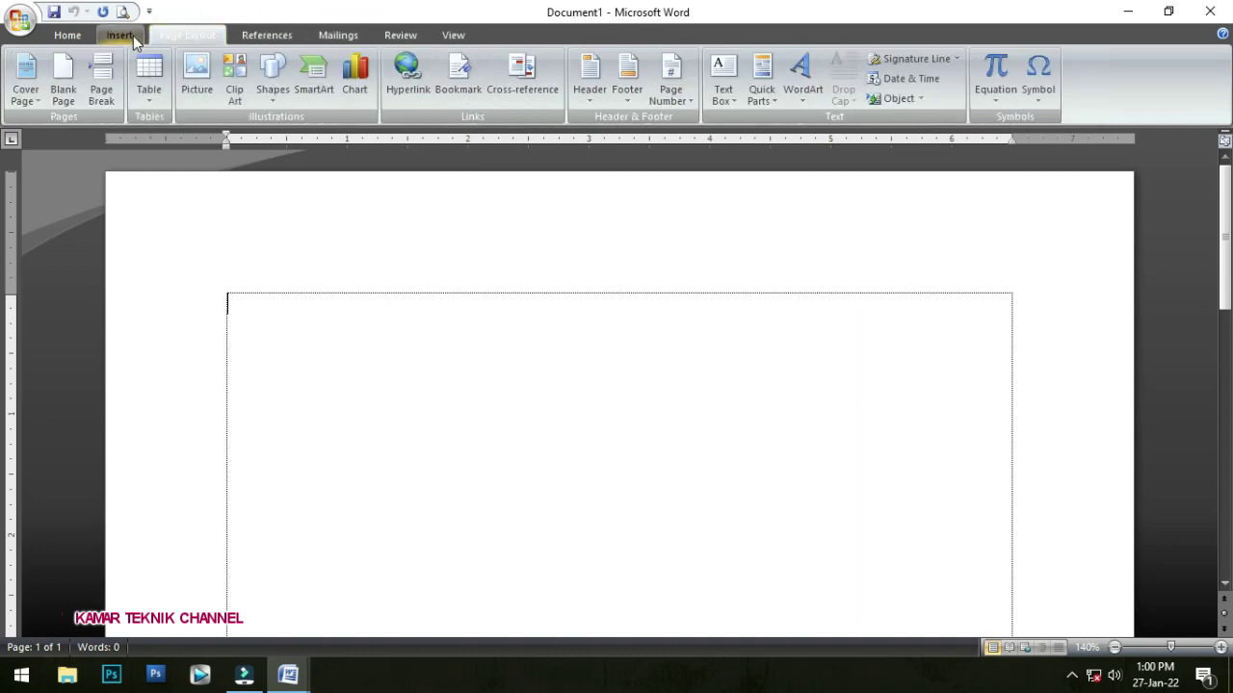
left_click(83, 36)
left_click(110, 35)
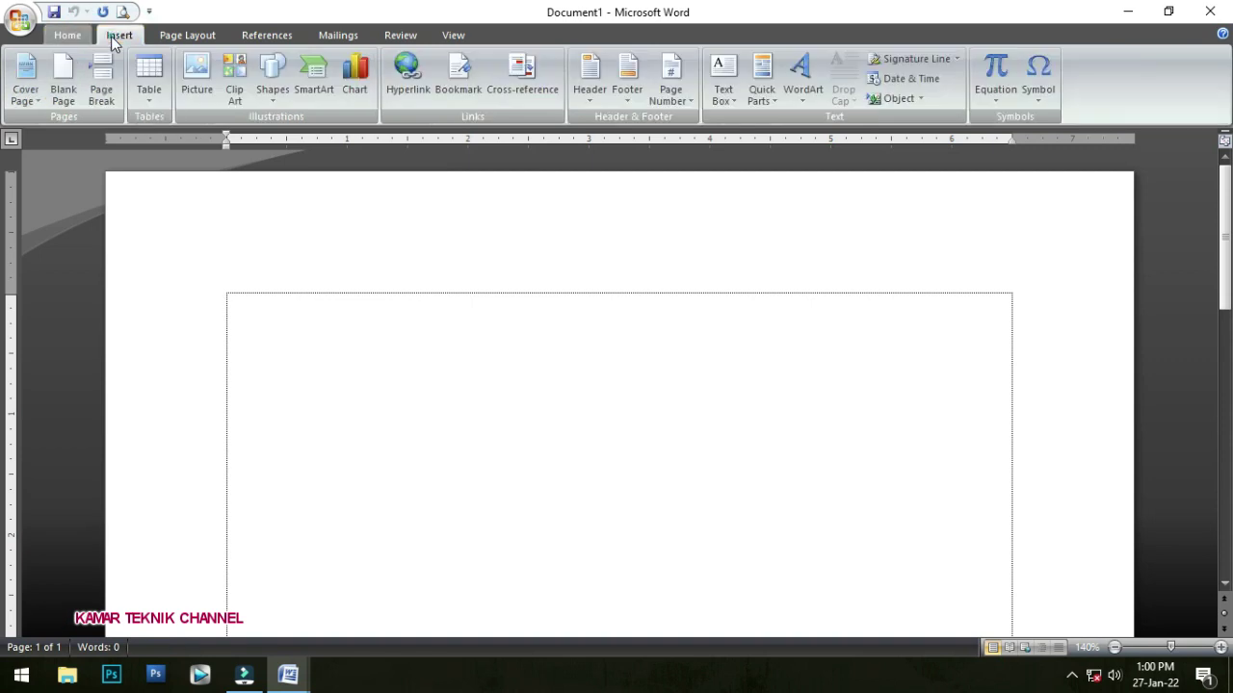
left_click(185, 35)
left_click(258, 38)
left_click(334, 37)
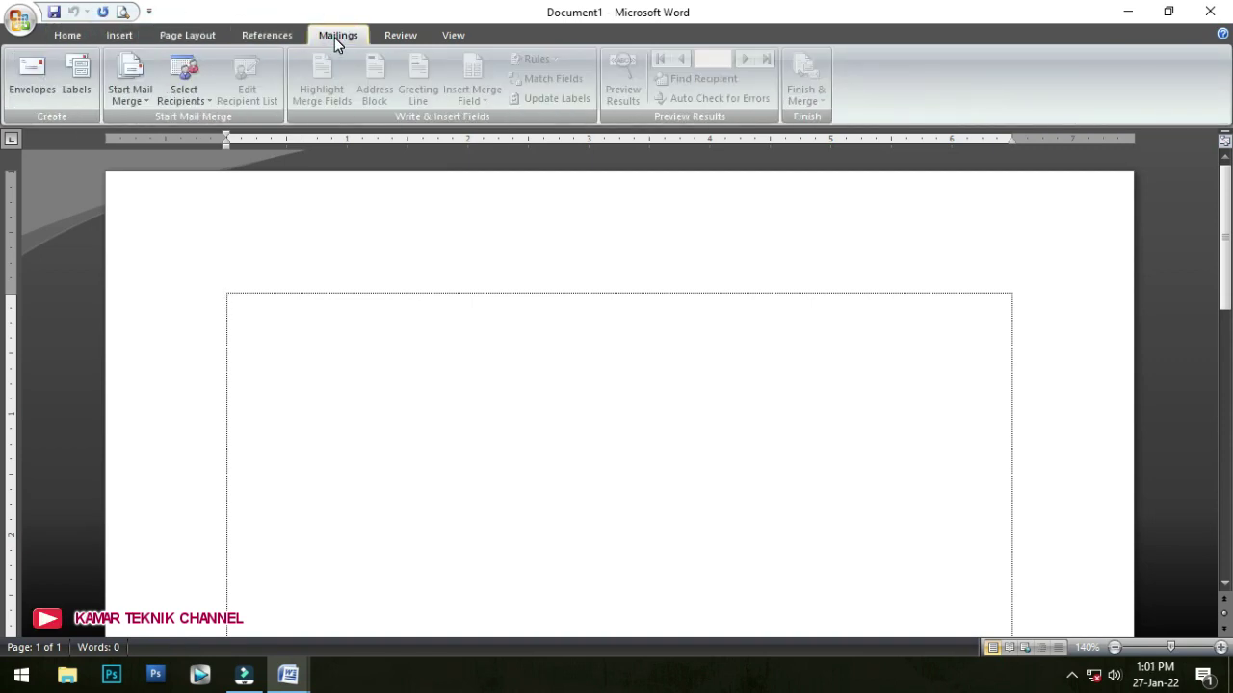
left_click(403, 37)
left_click(451, 35)
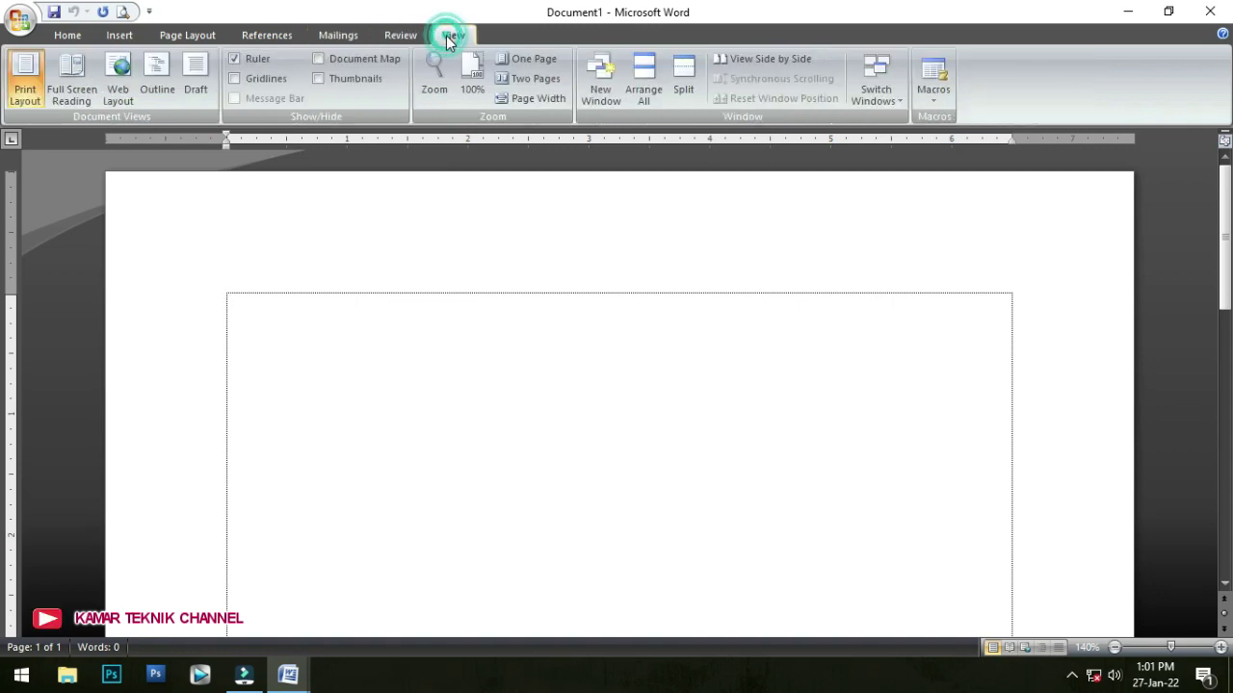
left_click(83, 34)
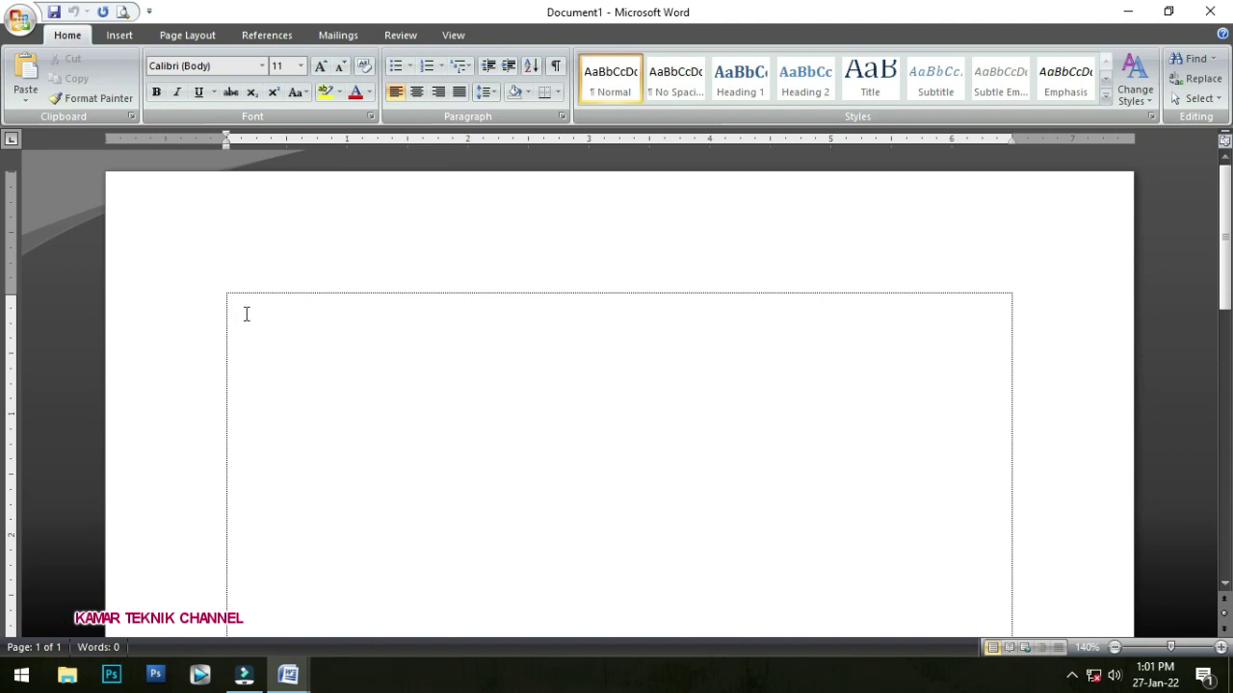
left_click(456, 36)
left_click(65, 35)
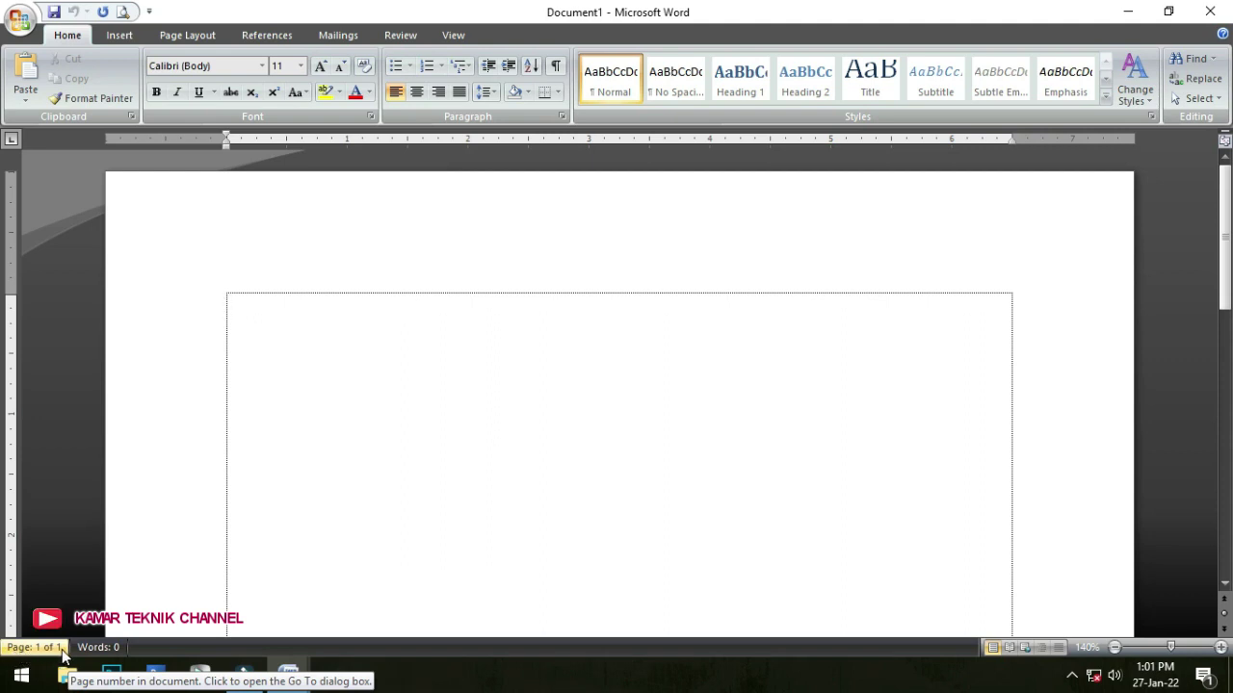
- Add a second page with a page break and place the cursor at the 2-inch mark on the first line of page 1
left_click(253, 303)
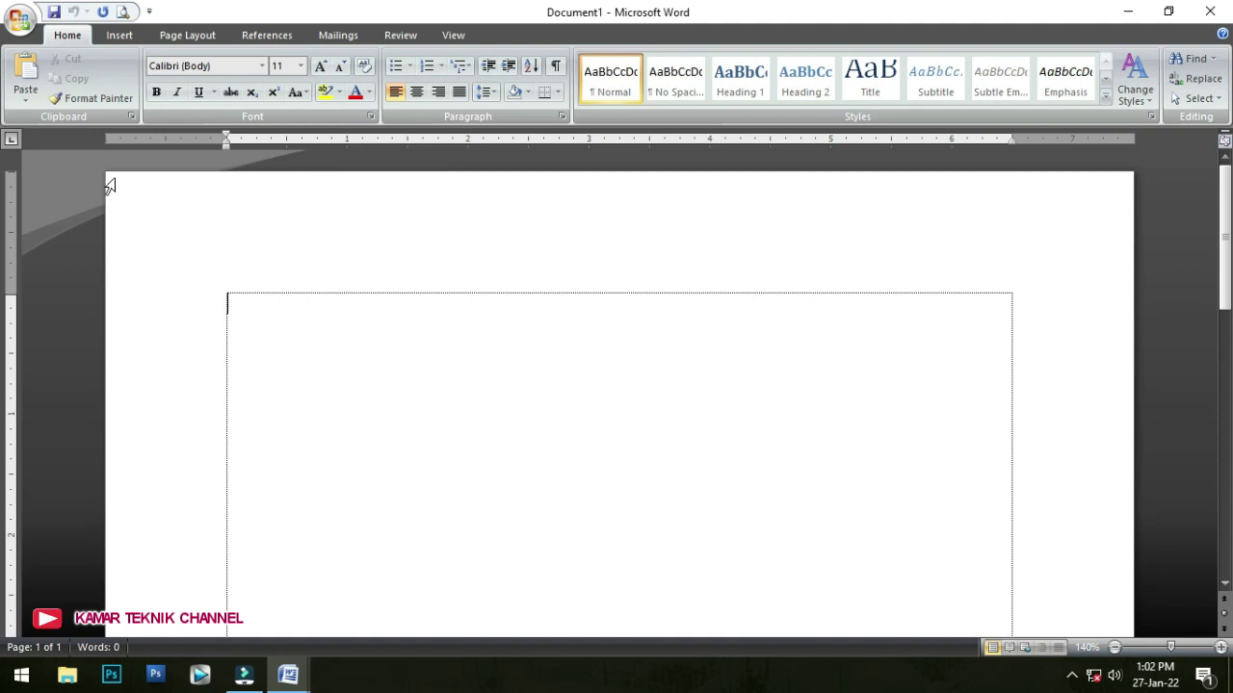
scroll(280, 294, "down", 12)
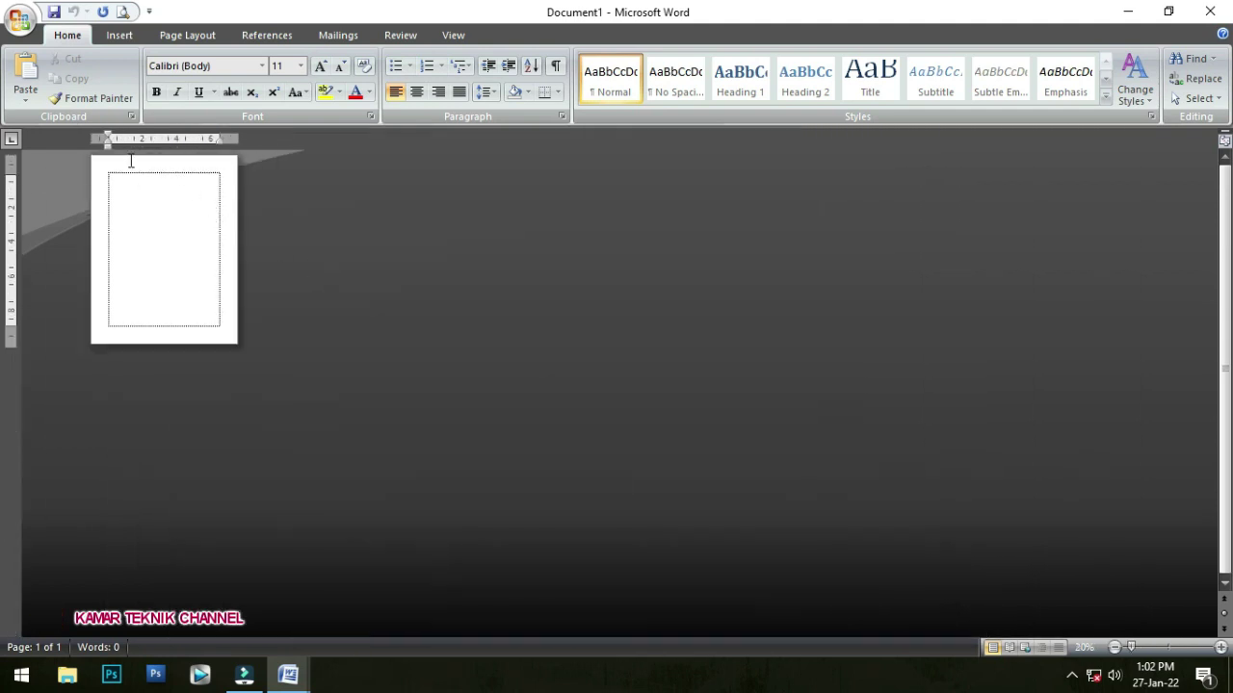
scroll(134, 311, "up", 5)
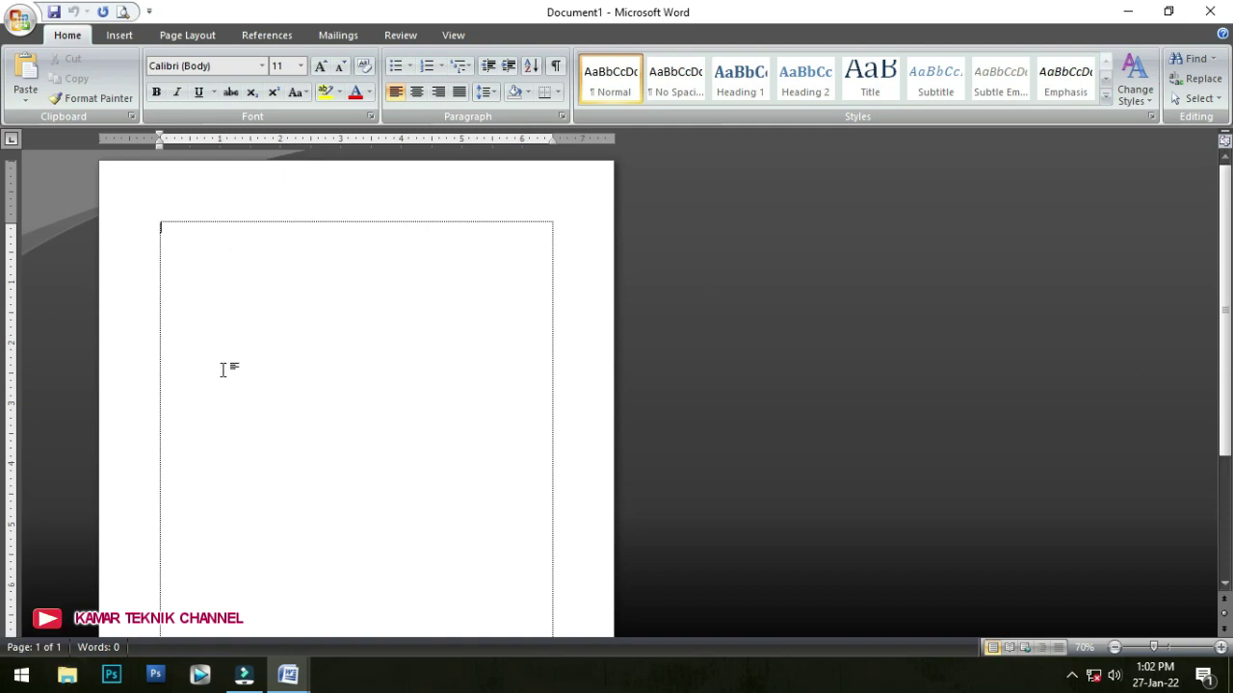
key("ctrl+Return")
scroll(357, 355, "up", 3, "ctrl")
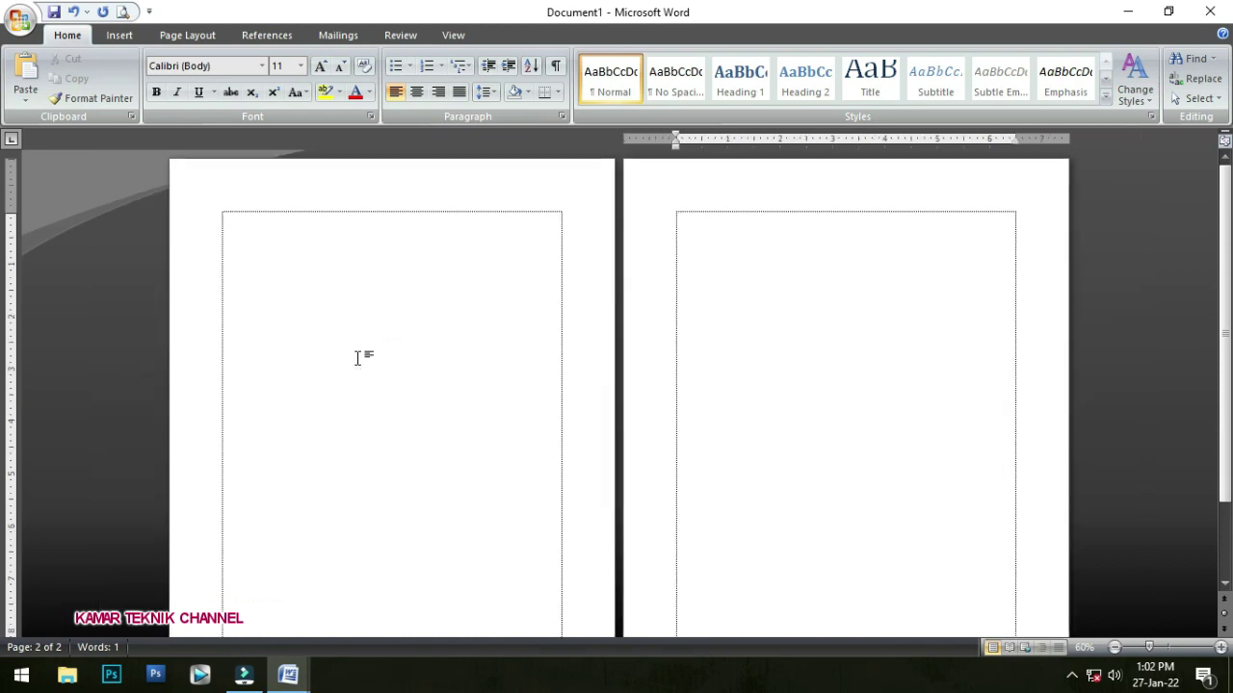
left_click(446, 282)
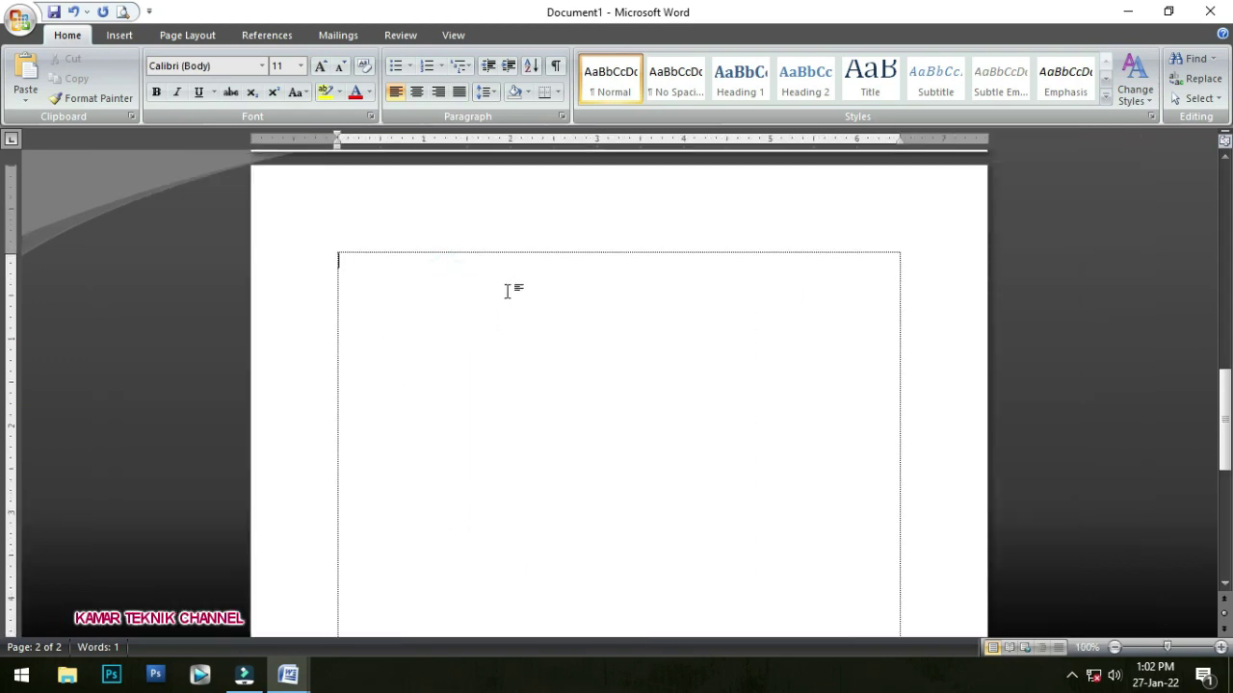
scroll(509, 286, "up", 15)
left_click(450, 265)
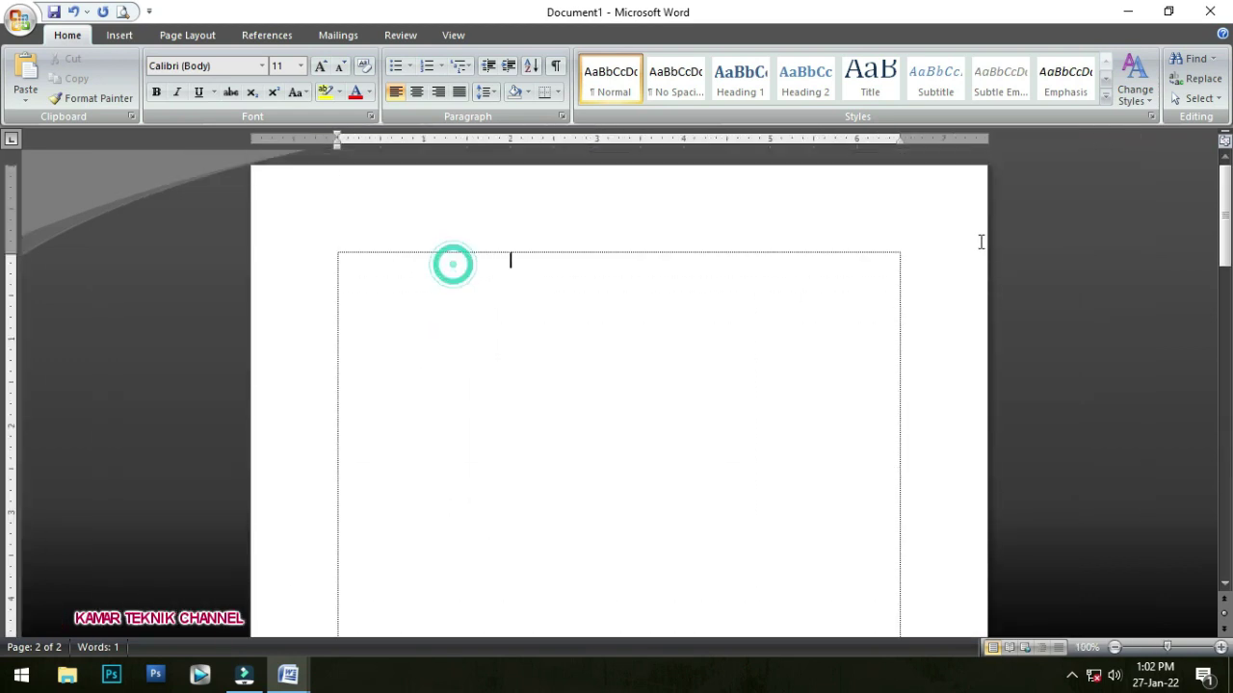
- Scroll down through page 1 and try several zoom levels, finishing at 200%
left_click_drag(1225, 196, 1226, 195)
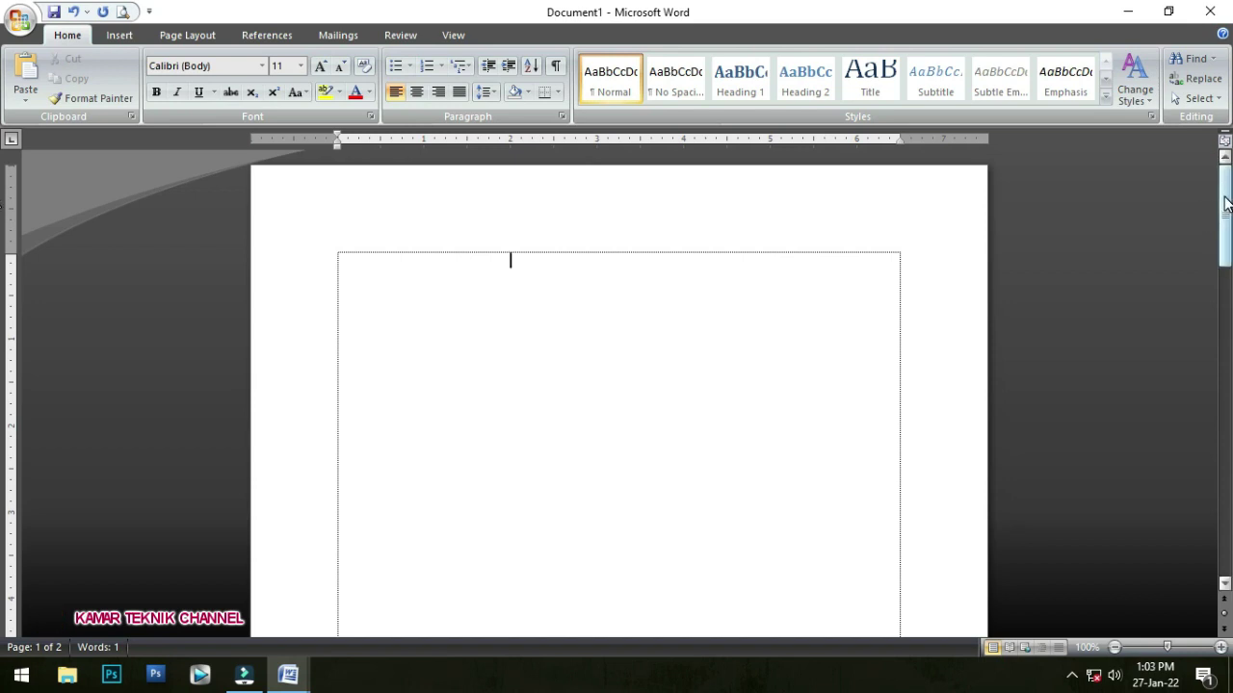
left_click_drag(1226, 202, 1229, 371)
left_click_drag(0, 370, 2, 296)
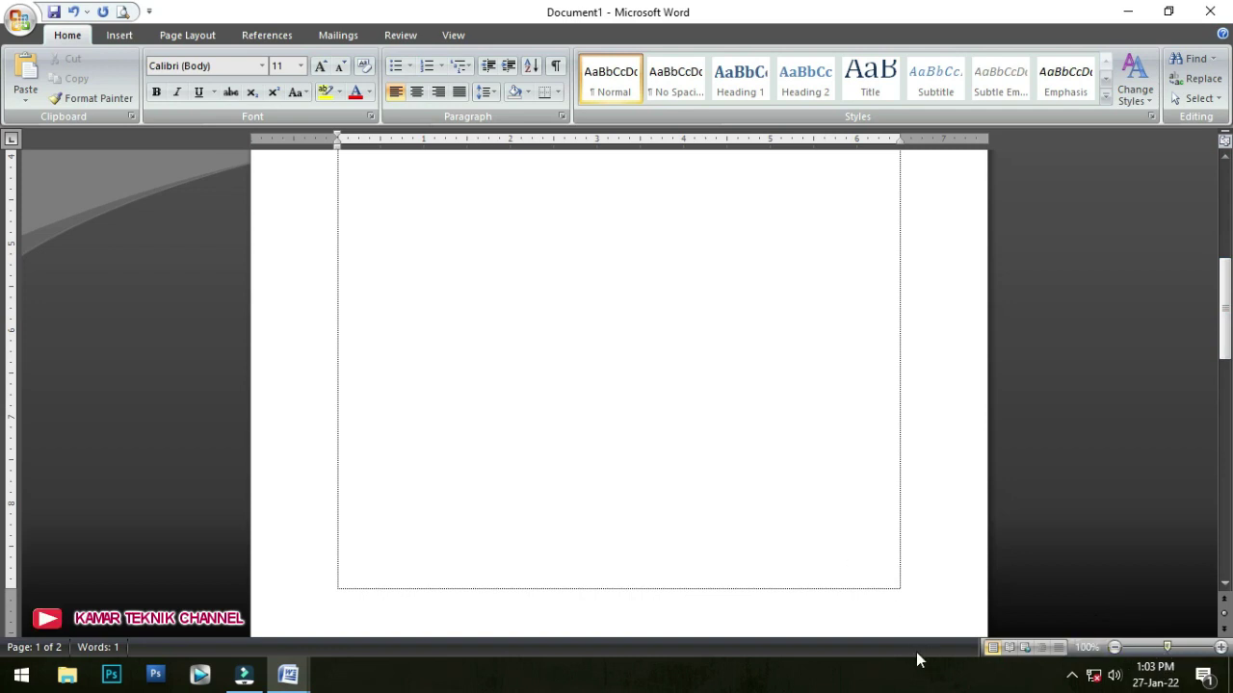
scroll(843, 537, "down", 5, "ctrl")
scroll(842, 534, "up", 8, "ctrl")
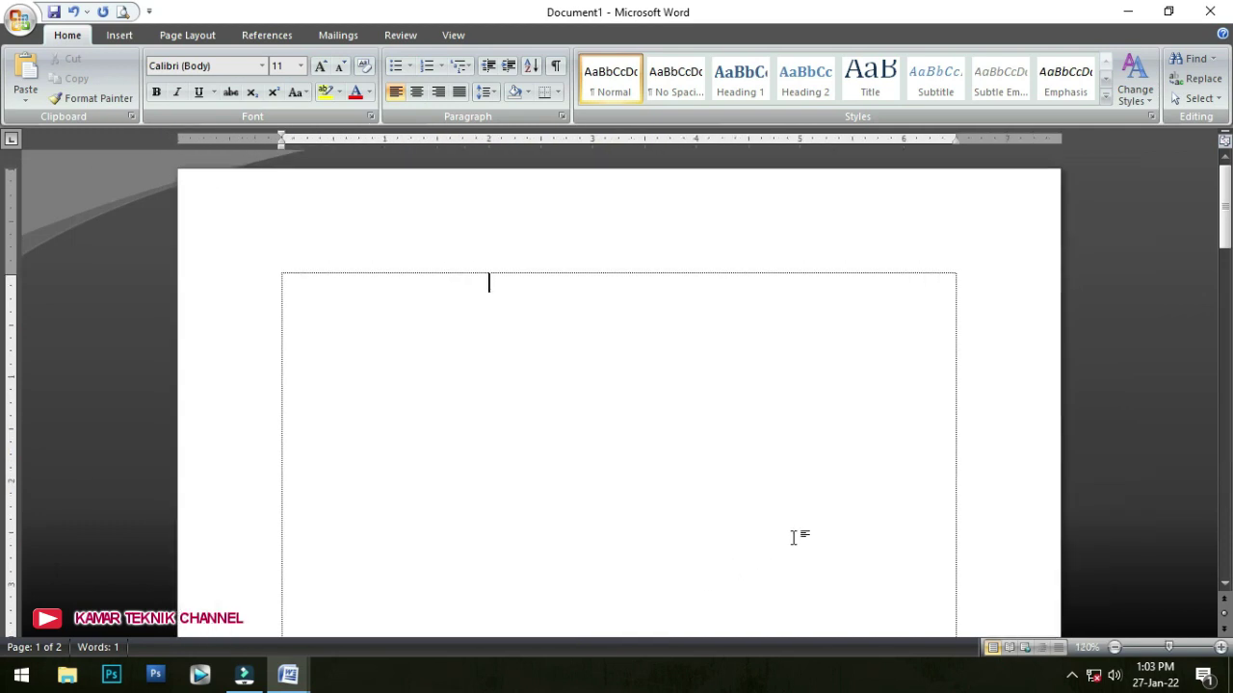
scroll(792, 536, "down", 3, "ctrl")
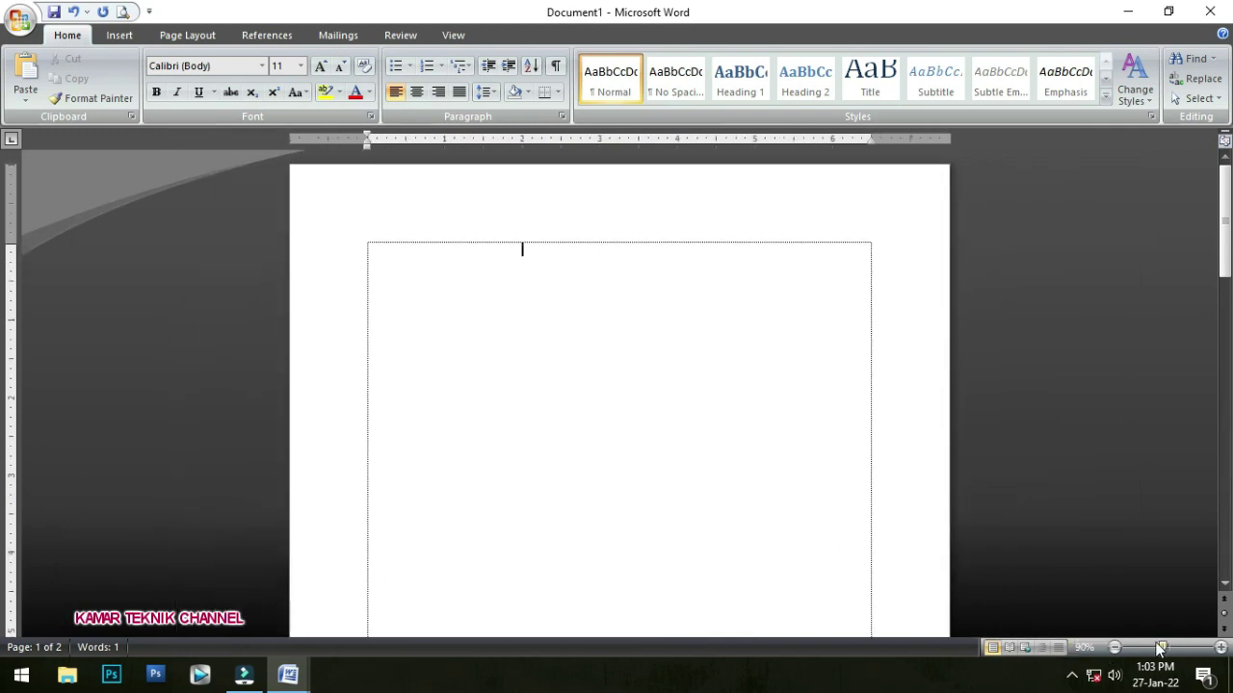
scroll(819, 506, "up", 11, "ctrl")
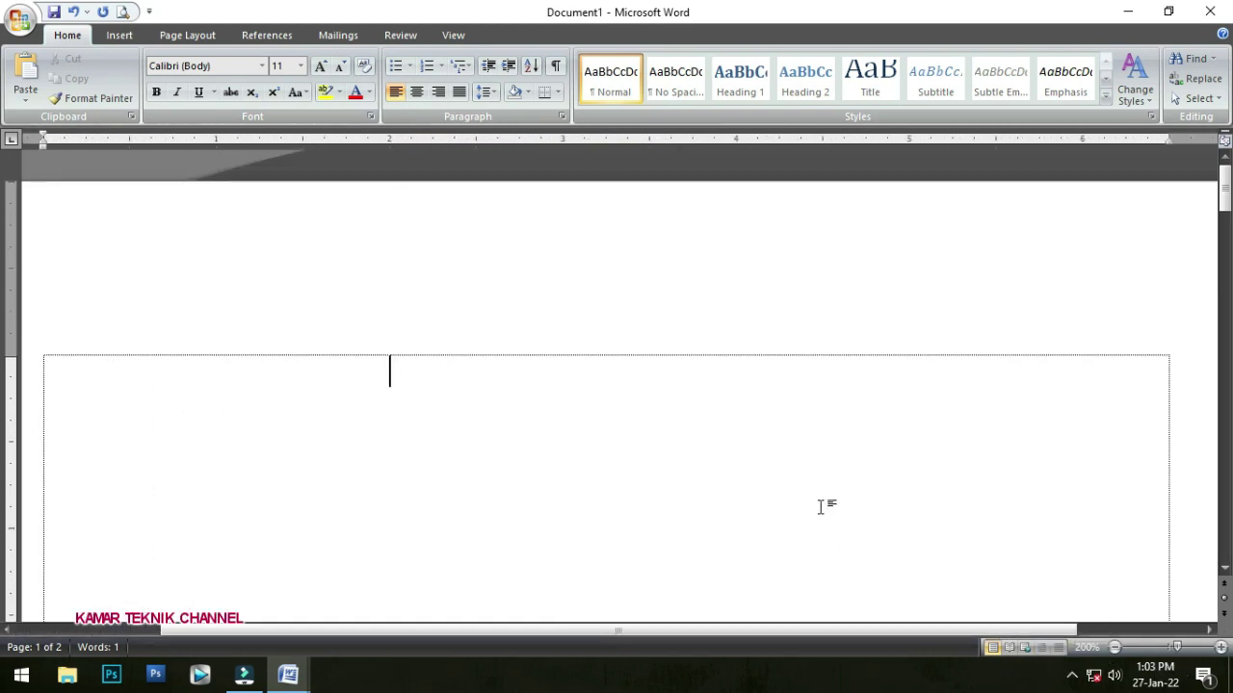
- Try several zoom levels in Document1, zoom in to 240%, and scroll the page sideways and vertically
scroll(819, 507, "down", 7, "ctrl")
scroll(729, 505, "up", 11, "ctrl")
left_click_drag(697, 630, 475, 611)
left_click_drag(357, 611, 777, 610)
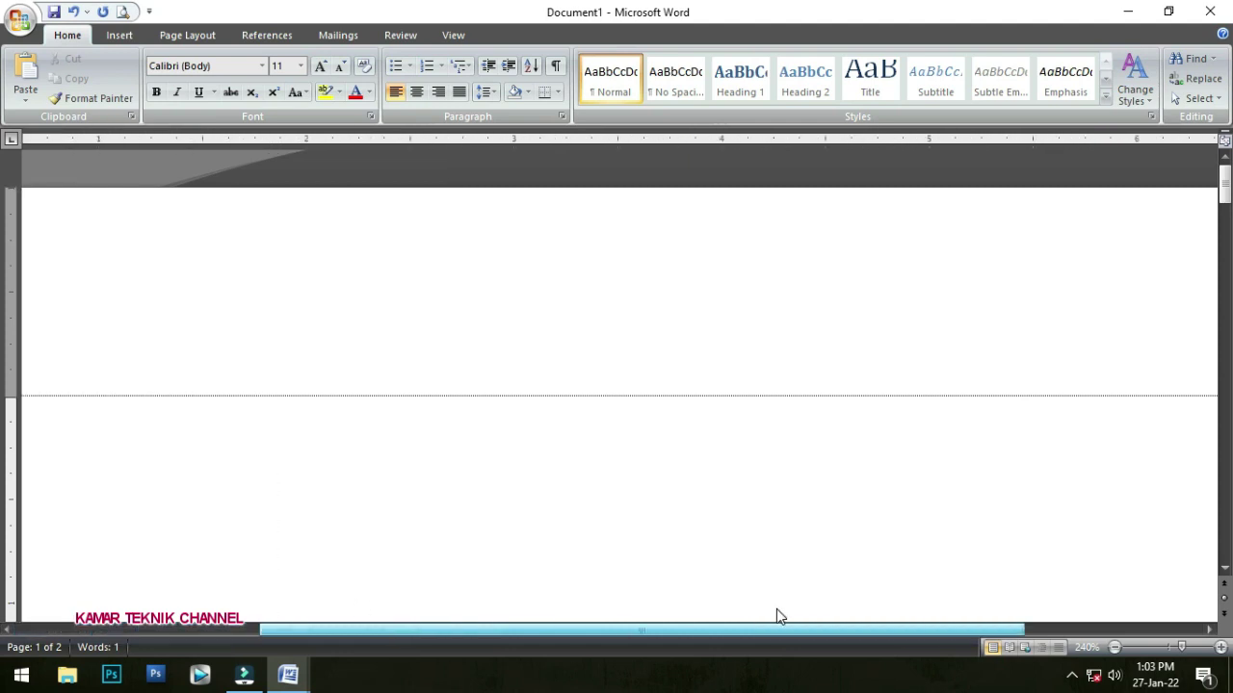
mouse_move(1223, 190)
left_mouse_down()
mouse_move(1223, 248)
mouse_move(1223, 200)
left_mouse_up()
scroll(709, 432, "down", 16)
- Place the cursor at the start of page 1's first line and set the zoom to 120%
left_click(418, 248)
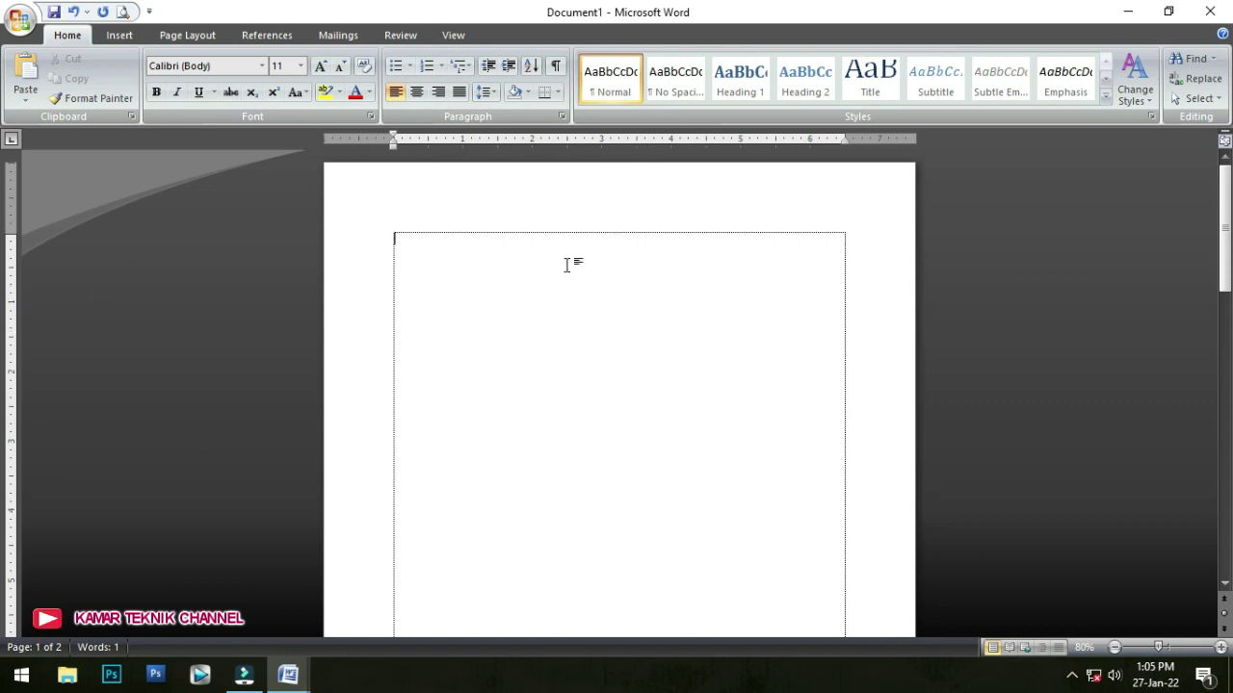
scroll(424, 256, "up", 7)
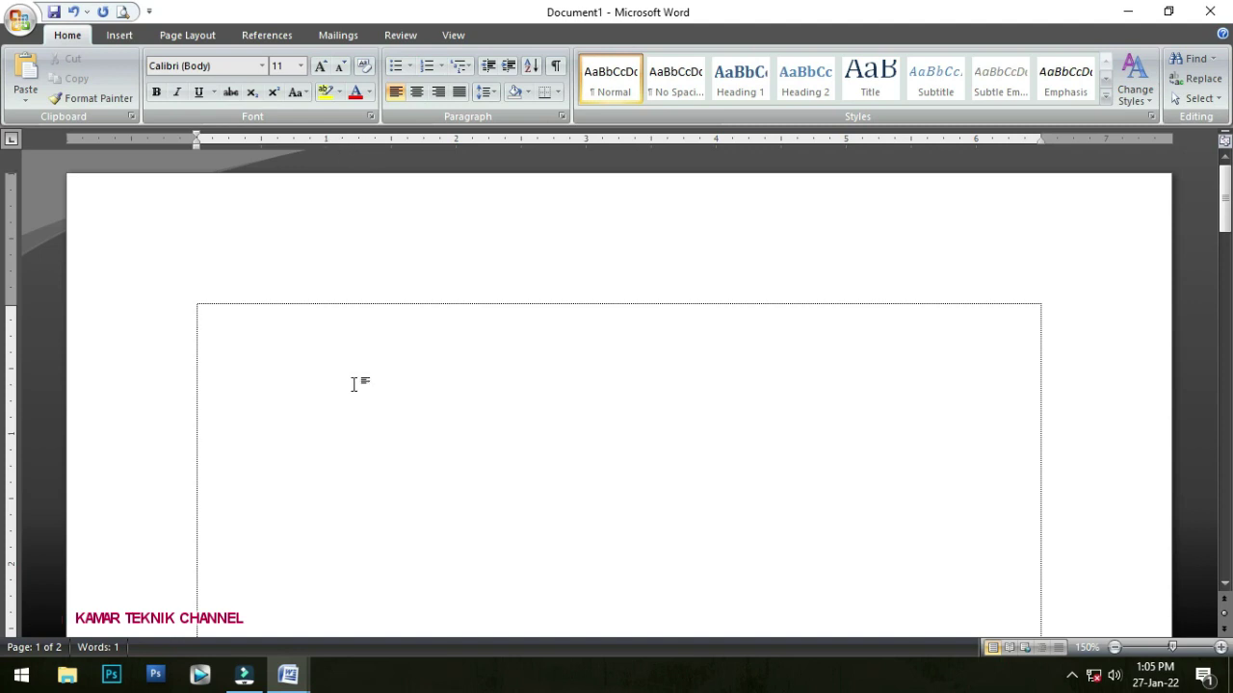
scroll(374, 424, "down", 2)
scroll(374, 424, "down", 1)
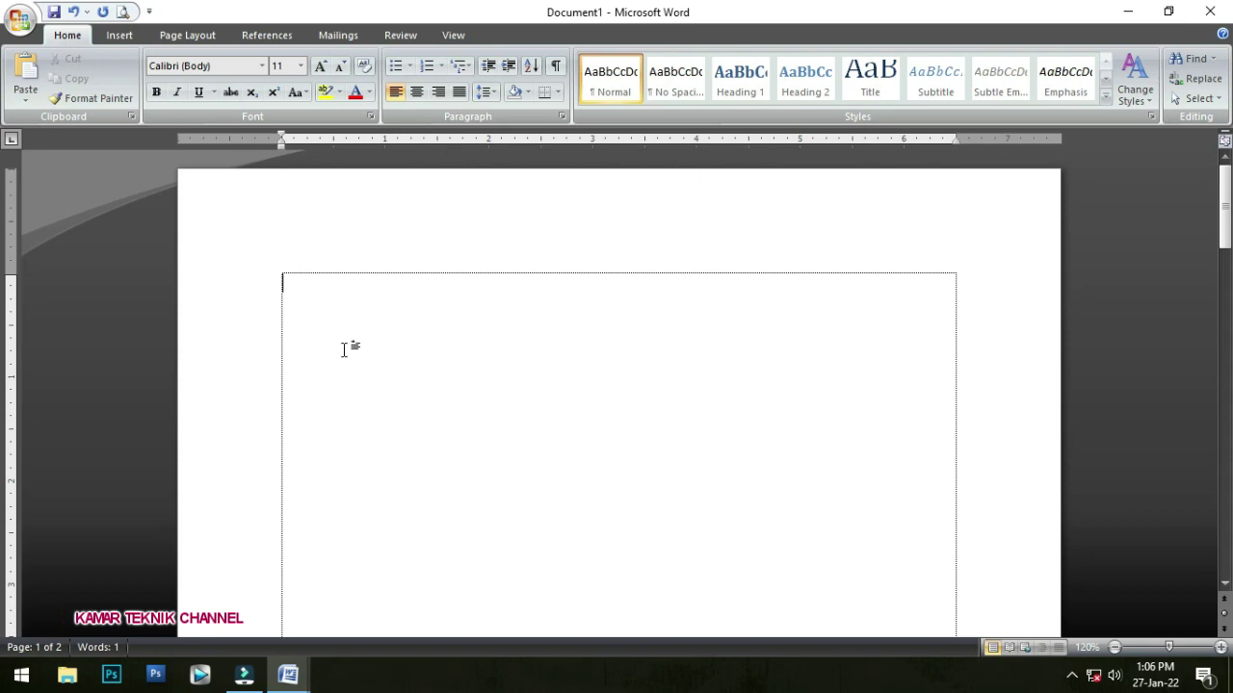
- Check the topics TAMPILAN and MEMBUKA DOKUMEN BARU in the BAHASAN MS WORD document, and return to Document1
mouse_move(288, 675)
left_click(231, 602)
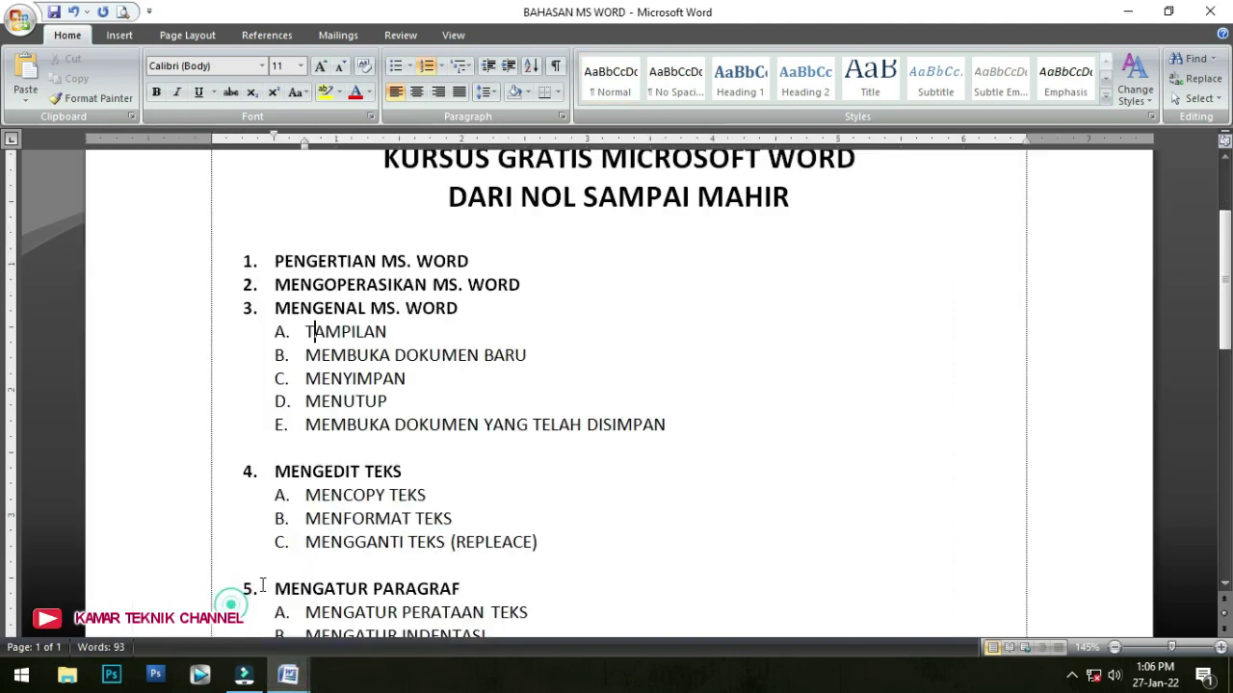
left_click(338, 426)
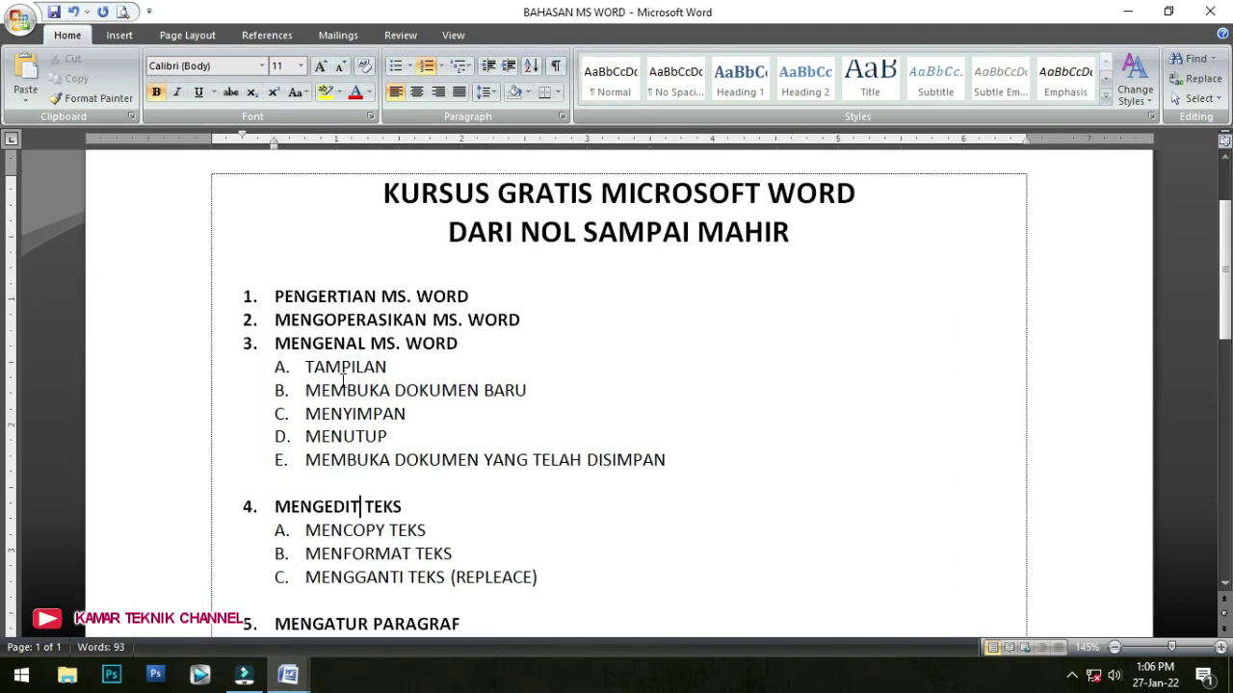
left_click(340, 366)
left_click_drag(305, 366, 530, 389)
left_click(324, 390)
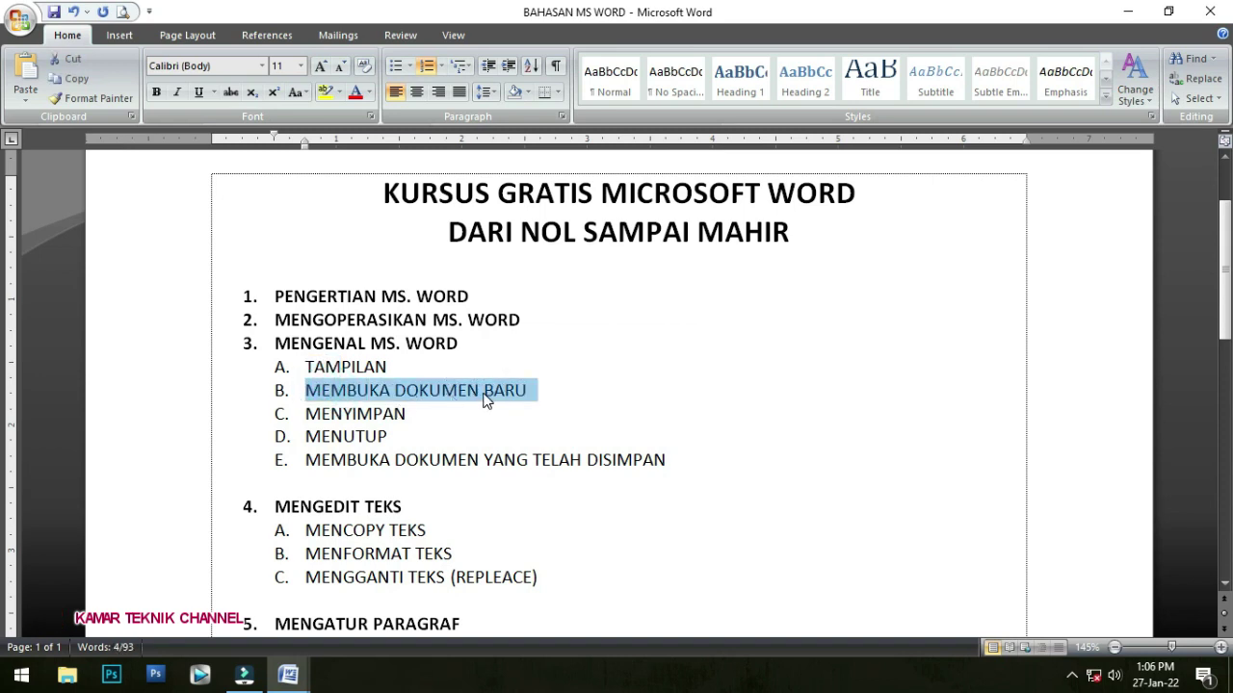
left_click(287, 674)
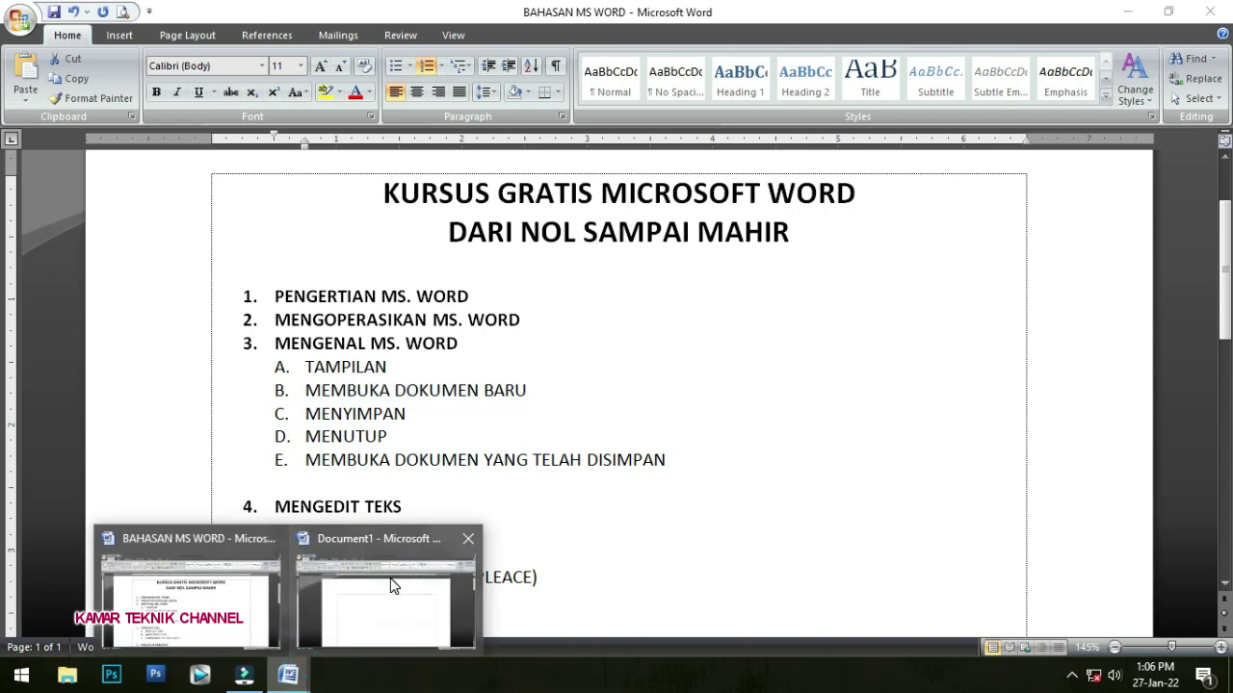
left_click(389, 578)
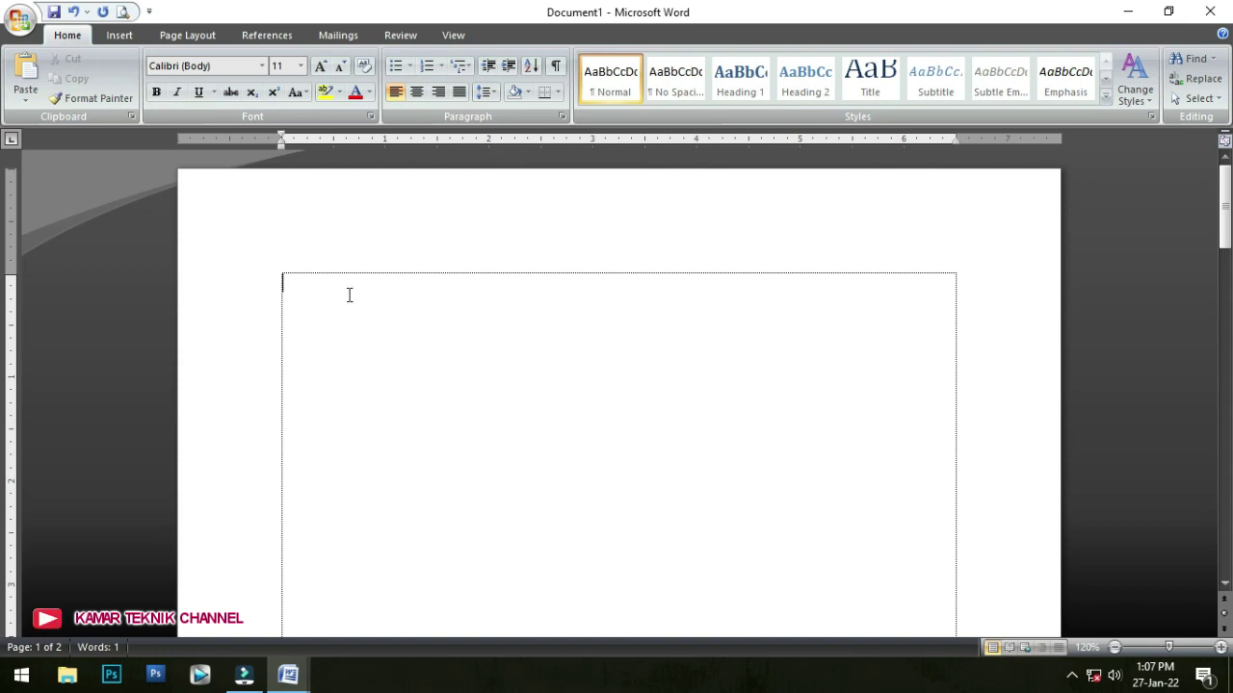
- Enter DFDFDFDF on the first line of Document1, and create a new blank document
type("DFDFDFDF")
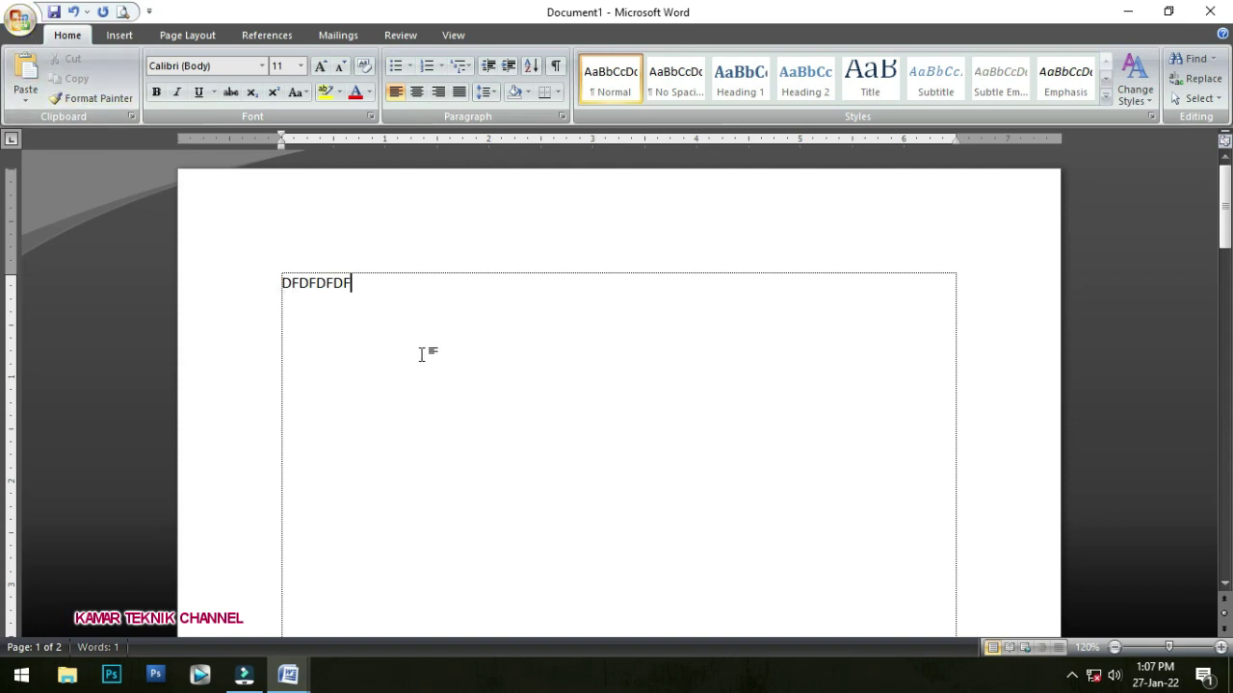
left_click(21, 20)
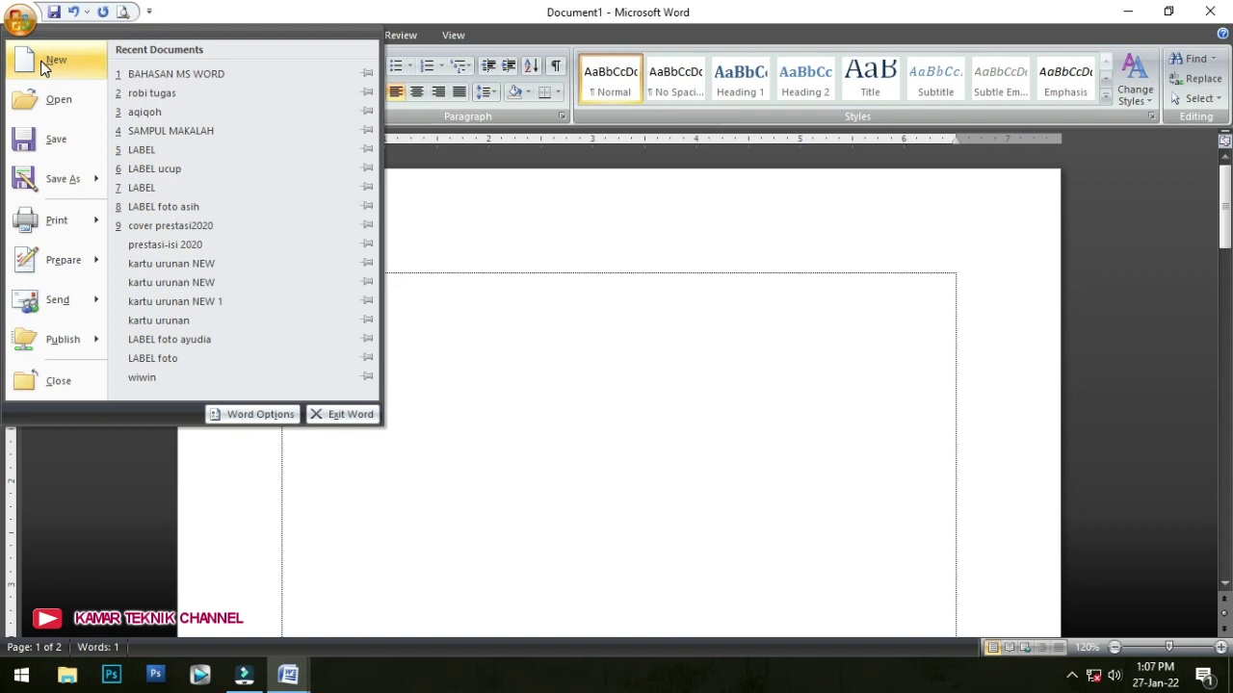
left_click(44, 60)
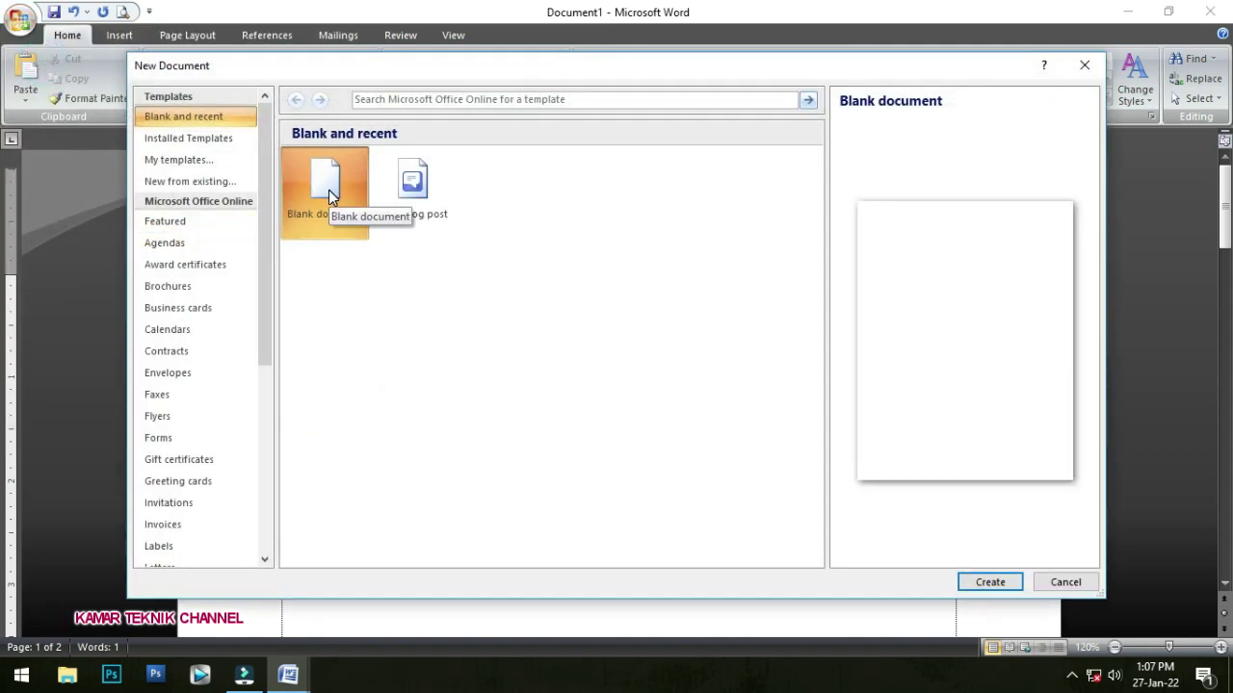
left_click(990, 583)
- Enter "Sebagai pengajar atau pendidik, guru merupakan salah satu faktor penentu keberhasilan setiap pendidikan. Itulah sebabnya" at the start of the new document
left_click(289, 295)
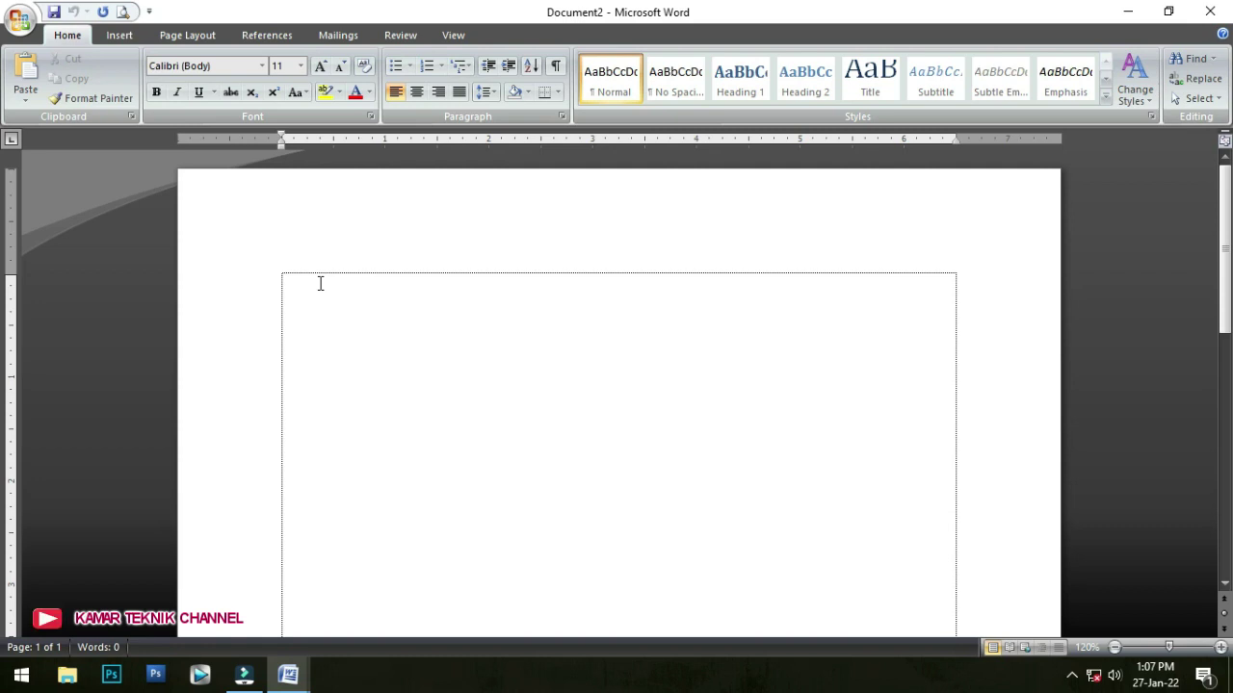
type("agai pengajar atau pendidik, guru meru")
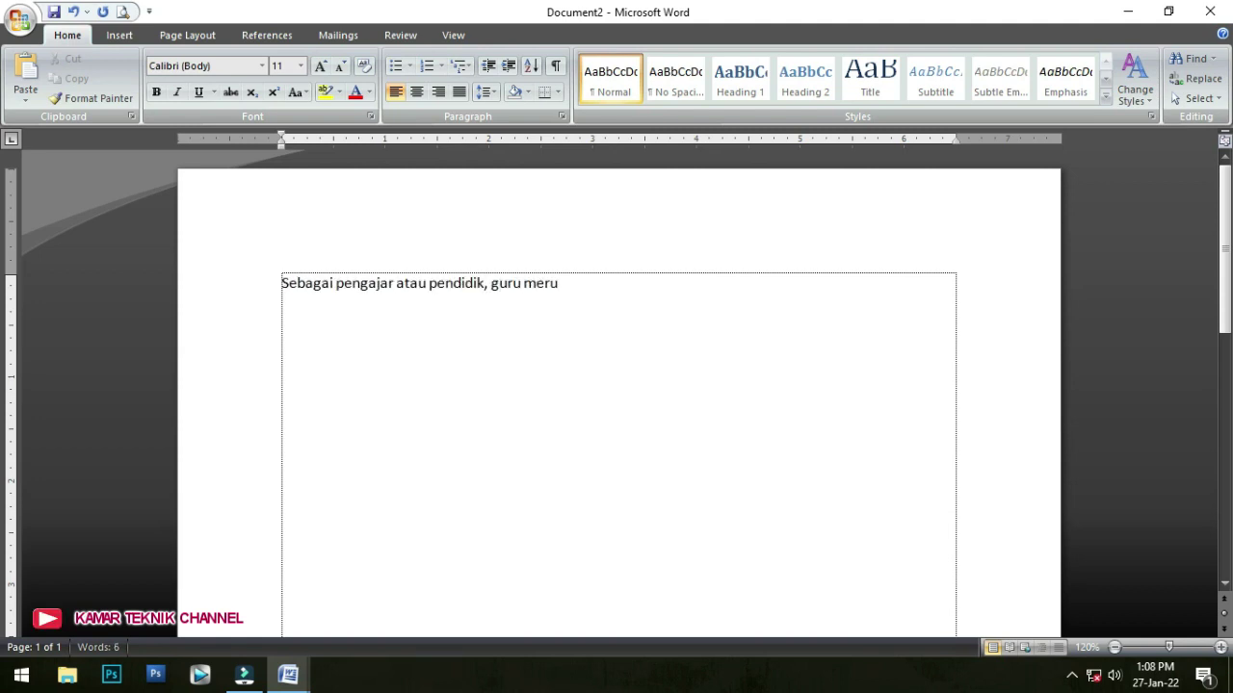
type("pakan salah satu faktor penentu keberhasila")
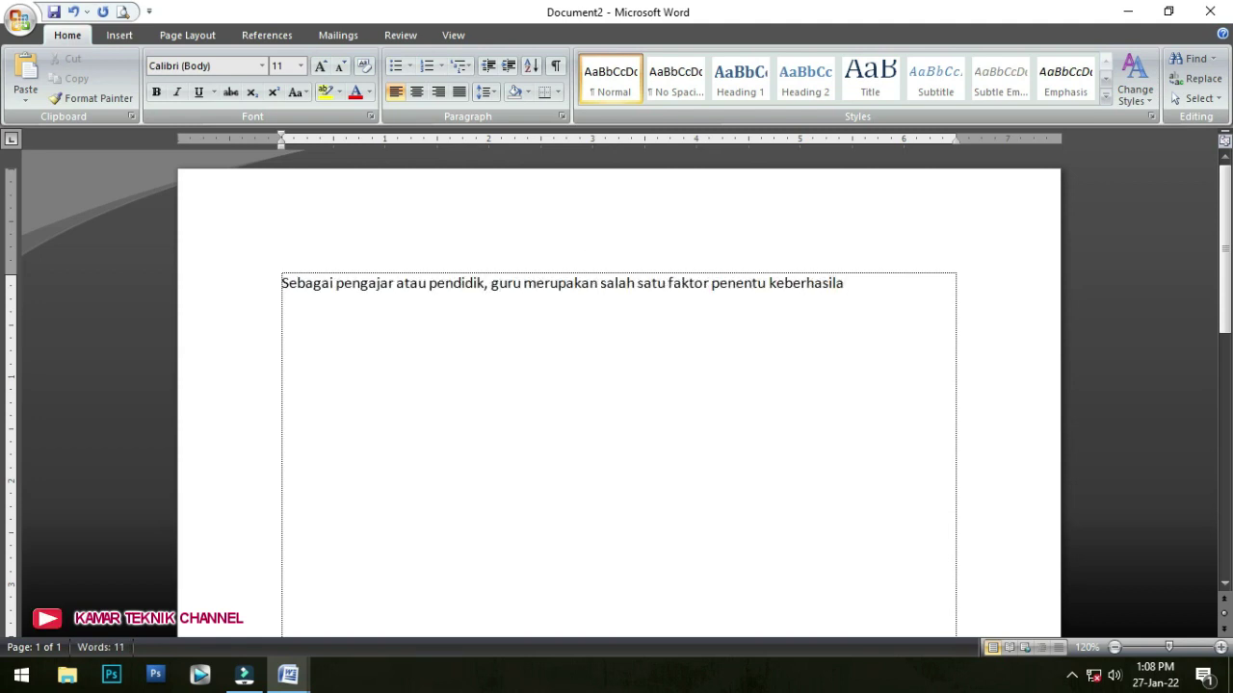
type("n setiap pendidikan. Itulah sebabnya")
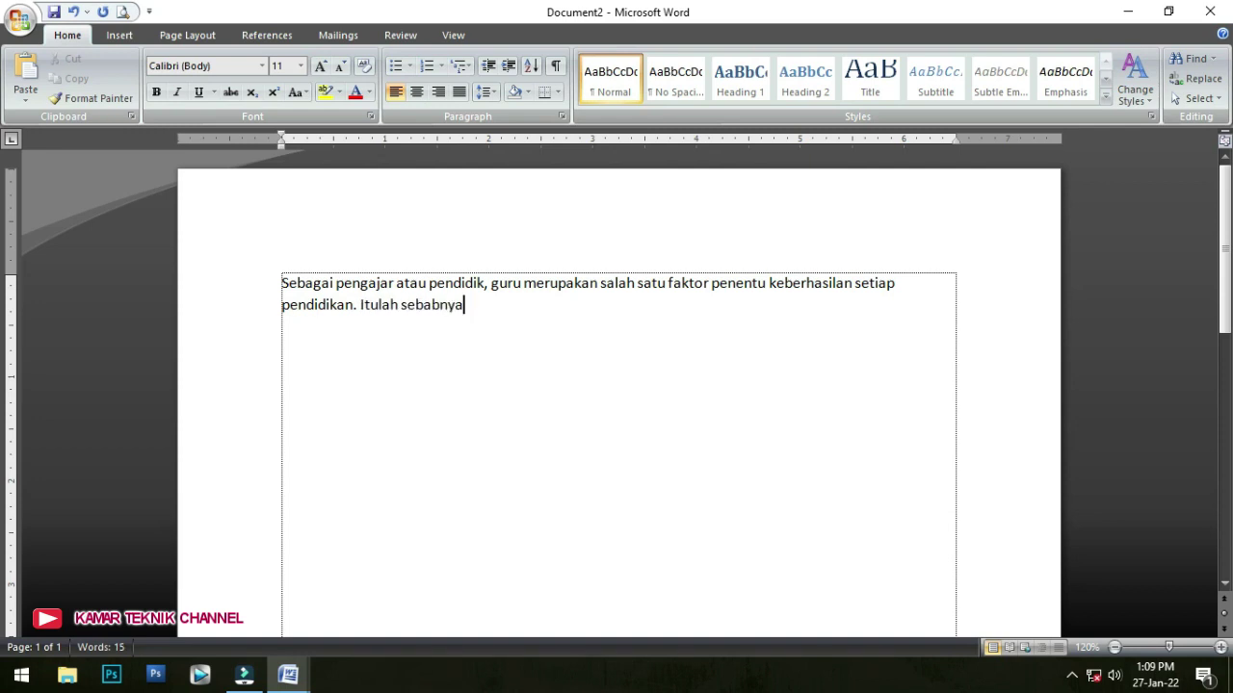
- Continue the paragraph with "setiap adanya inovasi pendidikan, khususnya dalam kurikulum dan peningkatan sumber daya manusia yang dihasilakn dari upa pendidikan selalu bermuara pada guru."
type(" setiap adanya inovasi pendidikan, khusus")
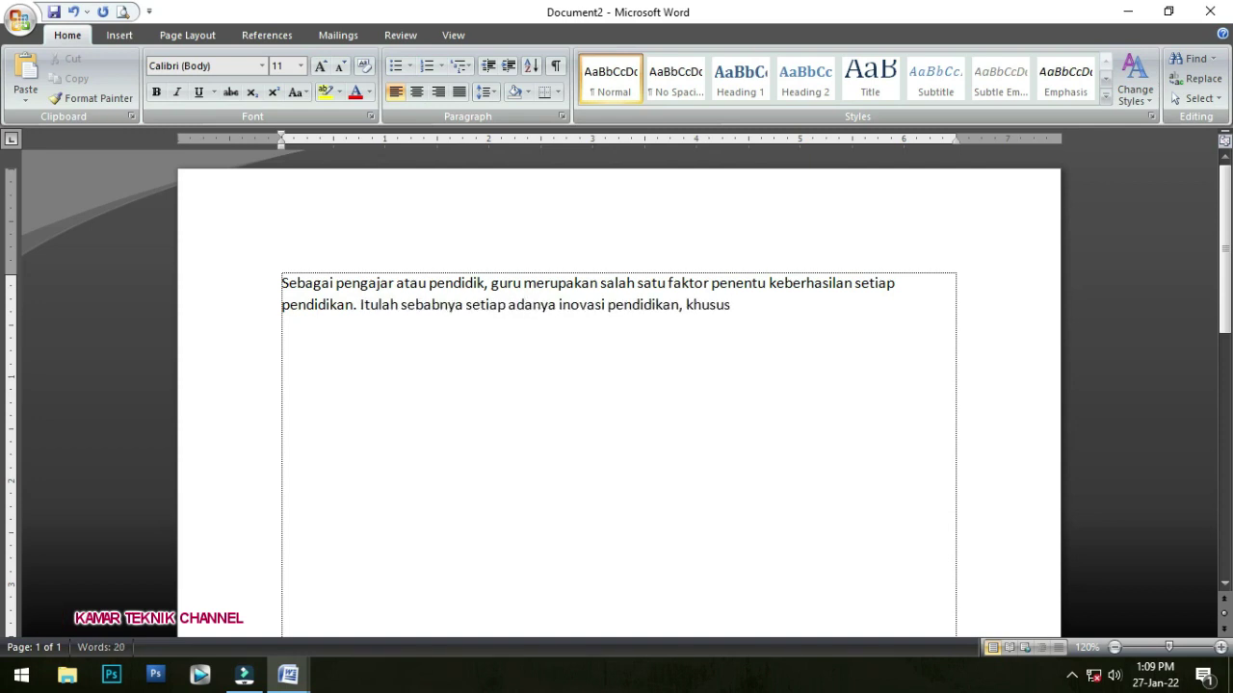
type("nya dalam kurikulum dan peningkatan sumber da")
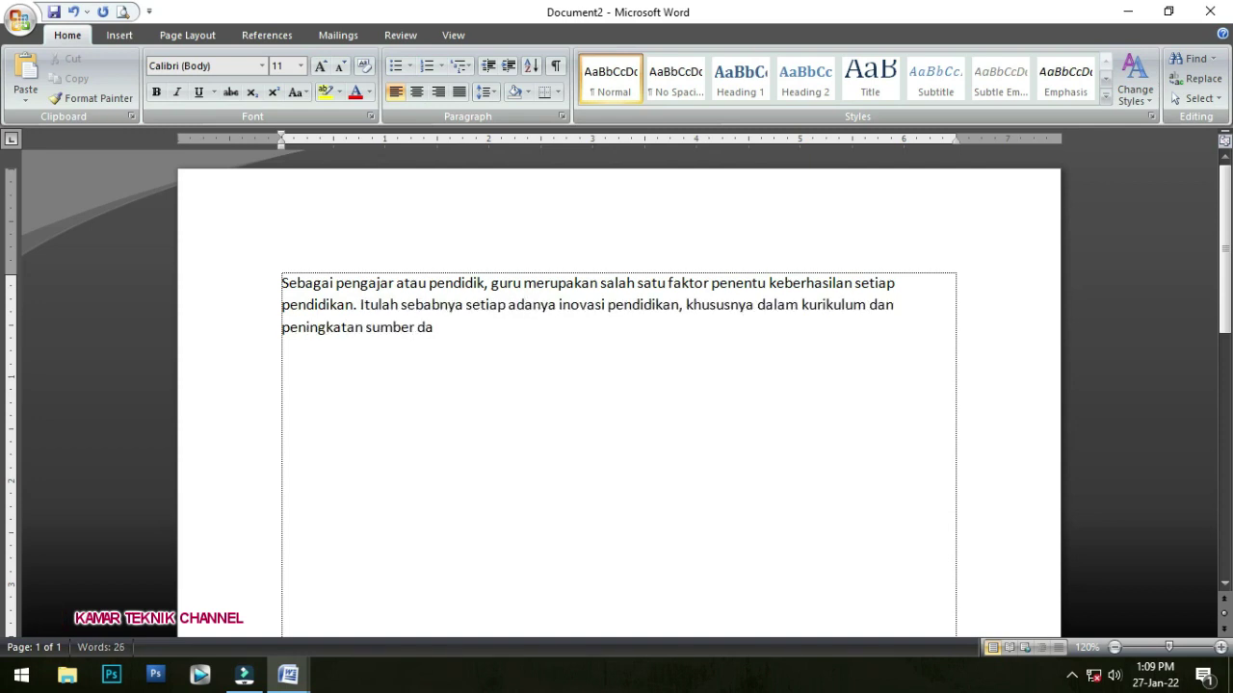
type("ya manusia yang dihasilakn dari upa")
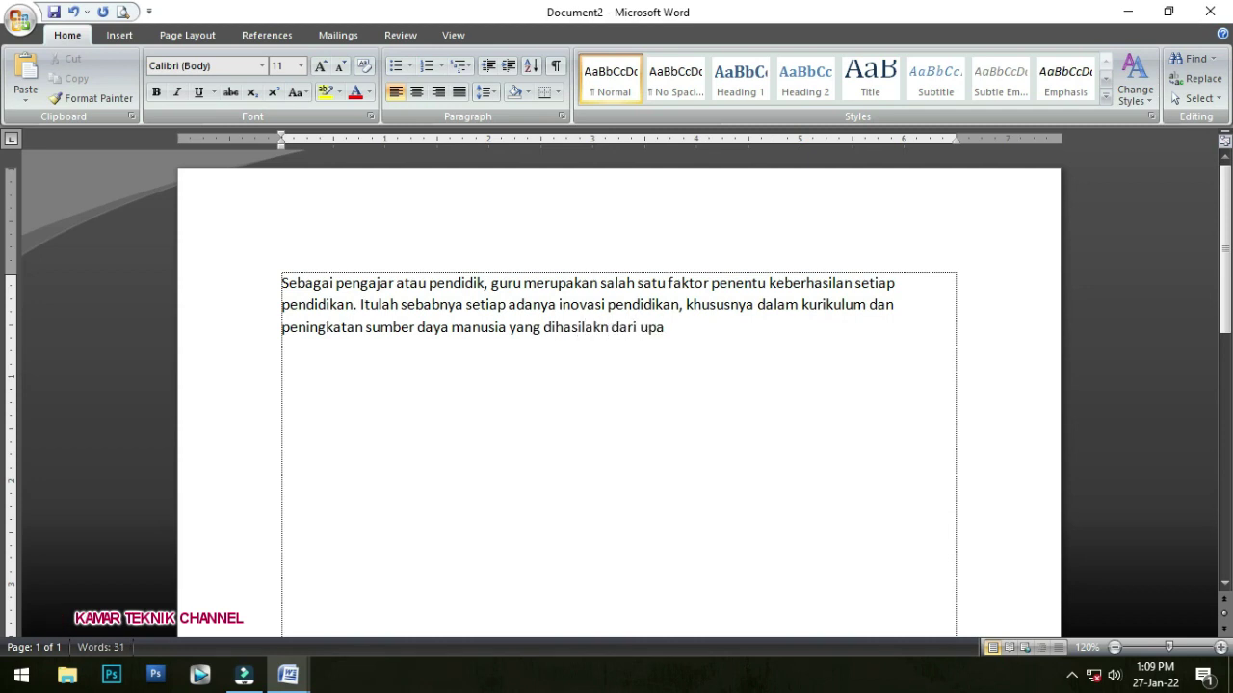
type(" pendidikan selalu bermuara pada guru.")
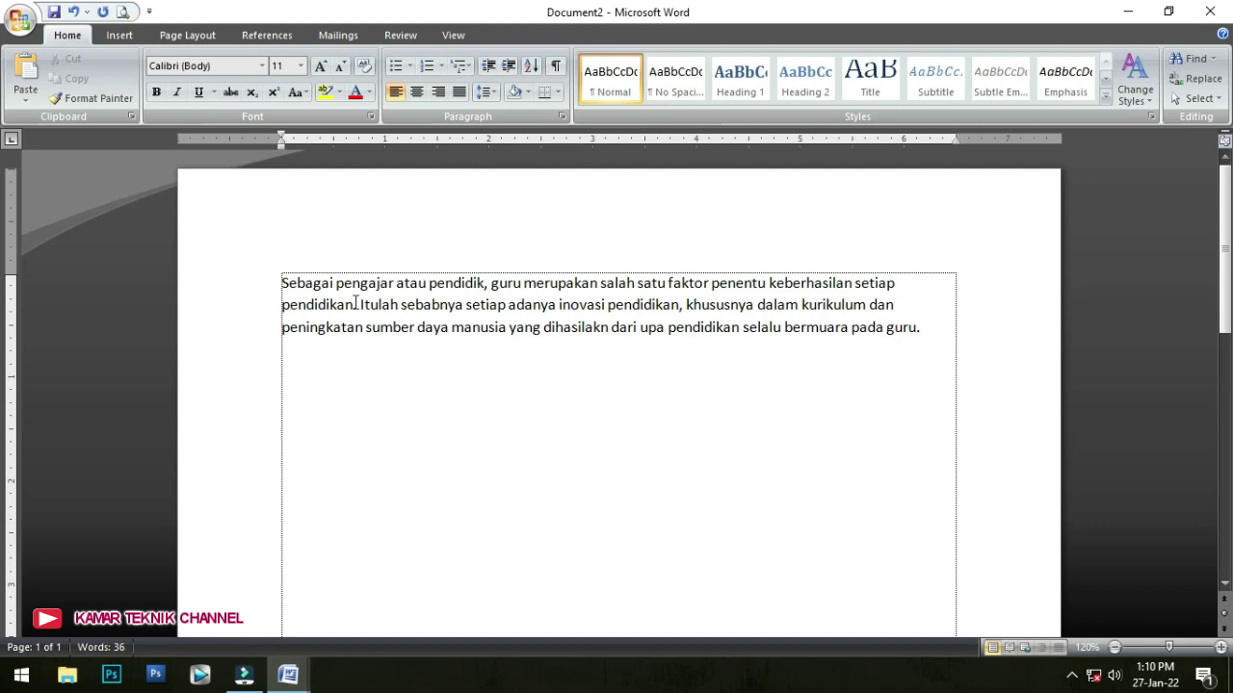
- Switch to the BAHASAN MS WORD document and check the topics MEMBUKA DOKUMEN BARU and MENYIMPAN
left_click(293, 277)
left_click(780, 283)
left_click(288, 675)
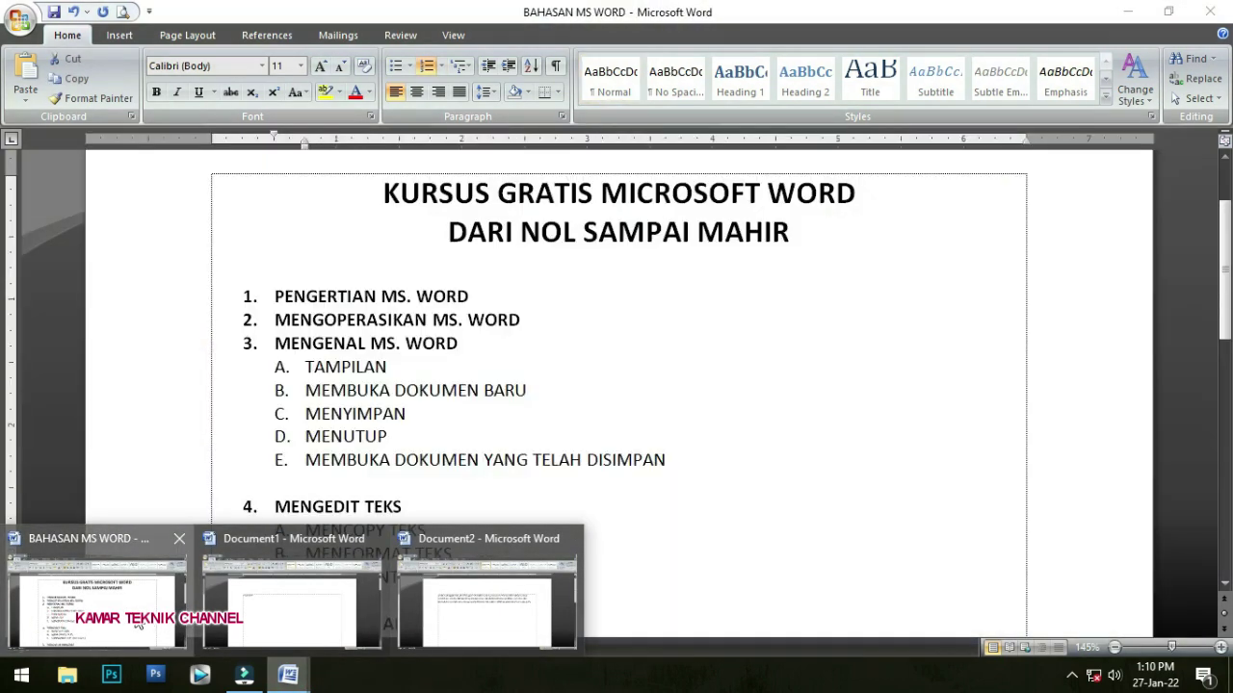
left_click(101, 599)
left_click(365, 417)
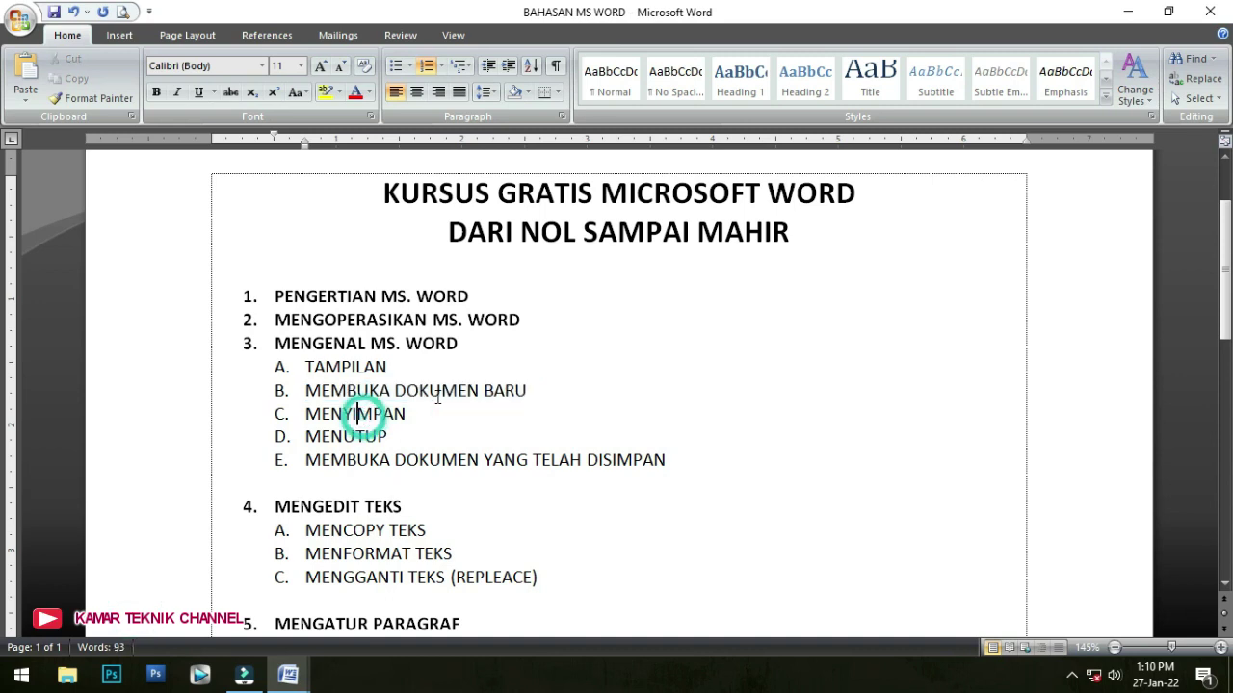
left_click(359, 389)
left_click(507, 389)
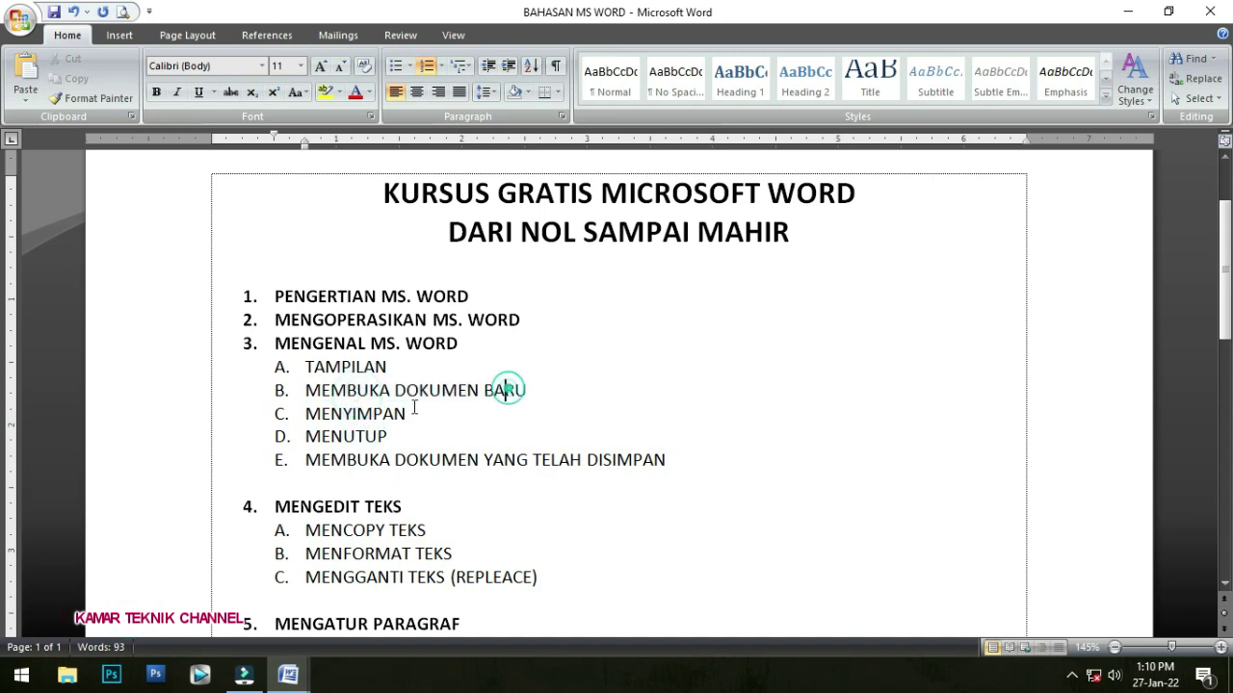
left_click(361, 418)
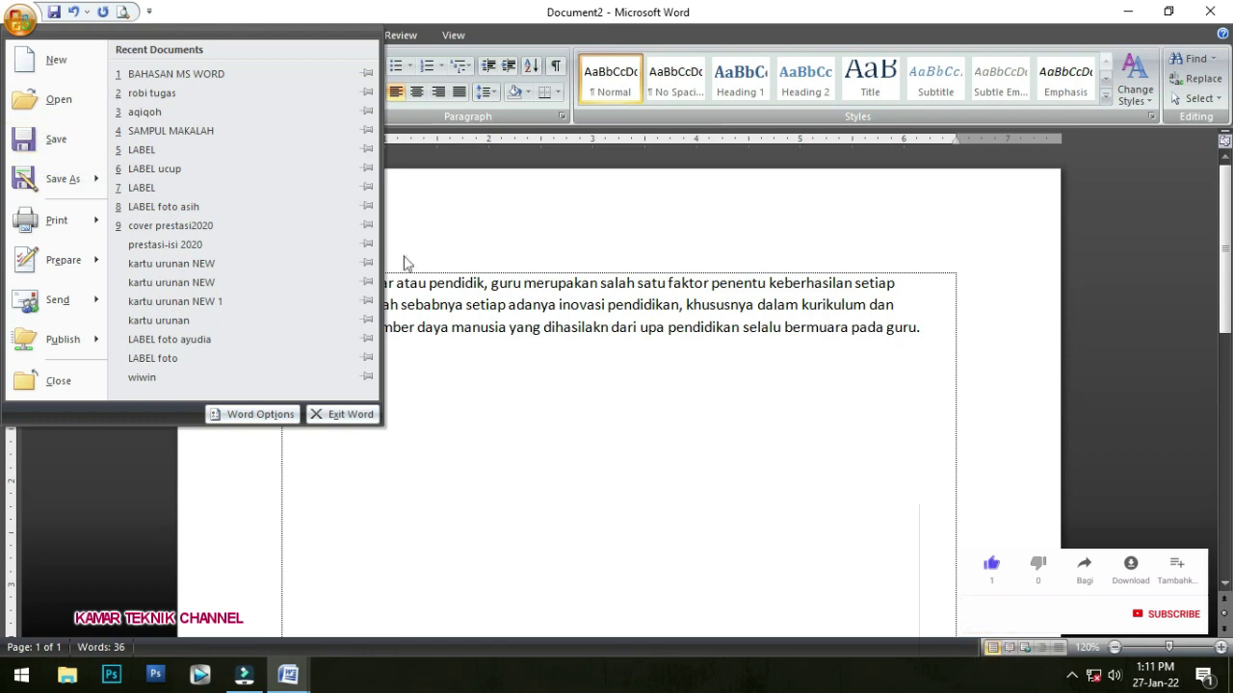
- Save Document2 in the Documents folder as a Word Document named belajar ms word
left_click(481, 282)
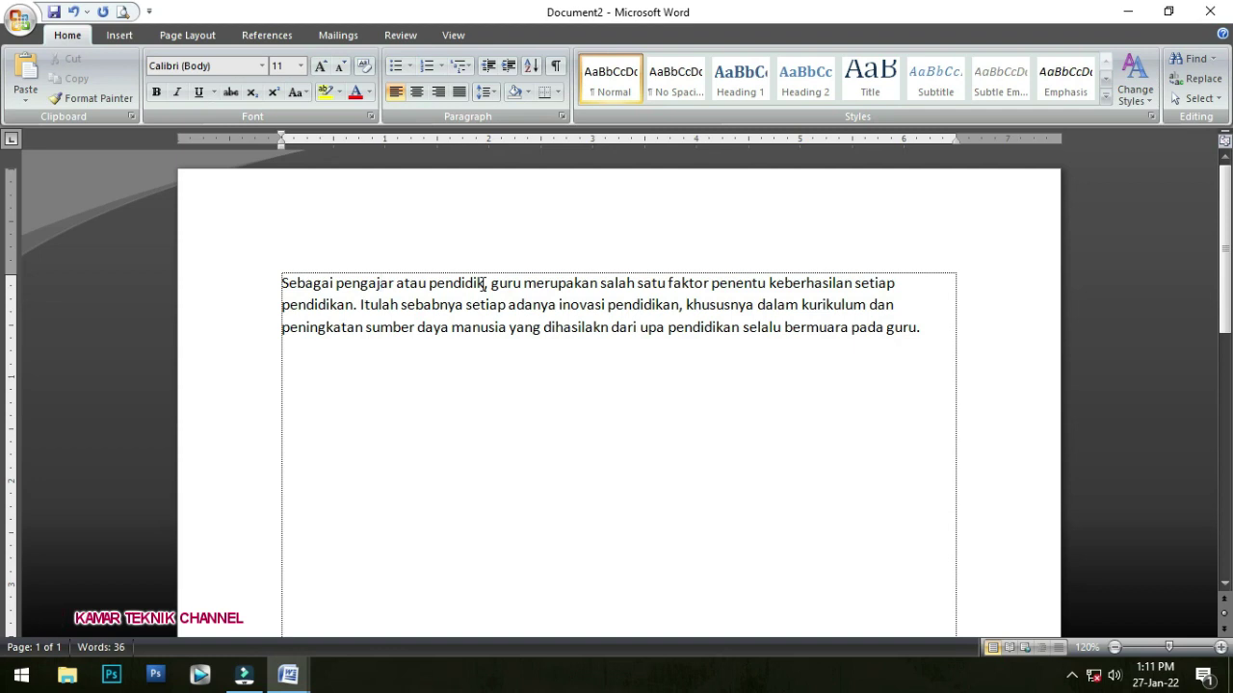
left_click(54, 12)
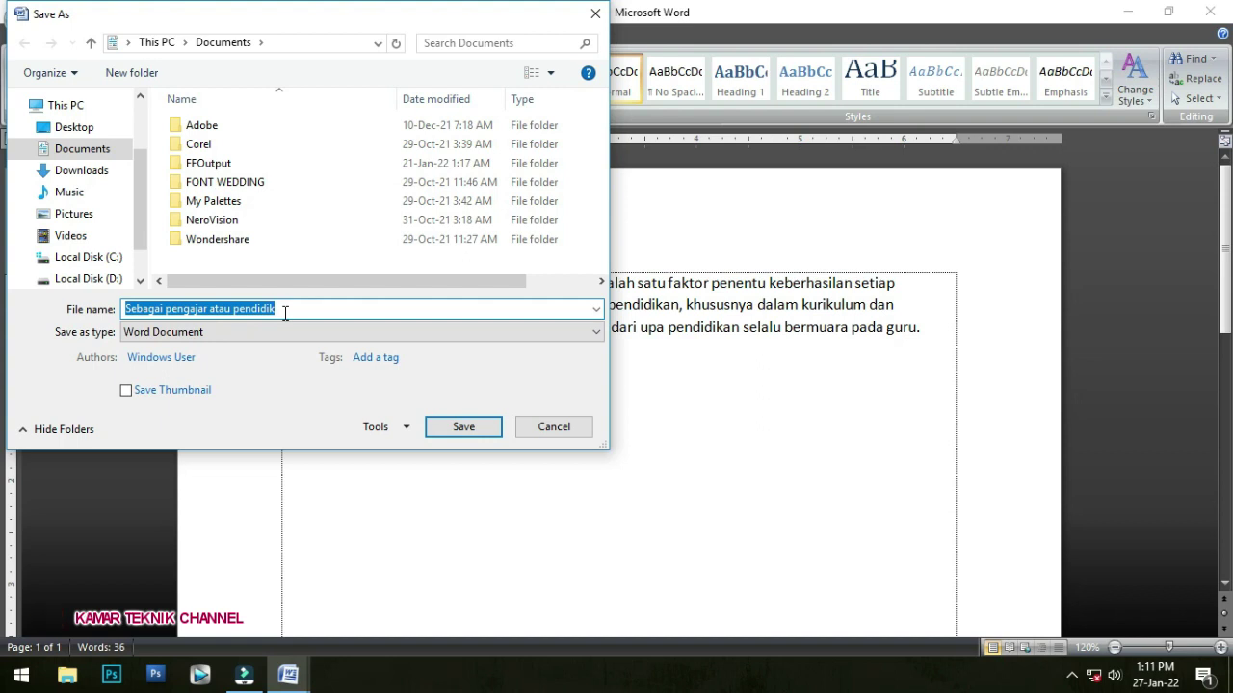
type("belajar m")
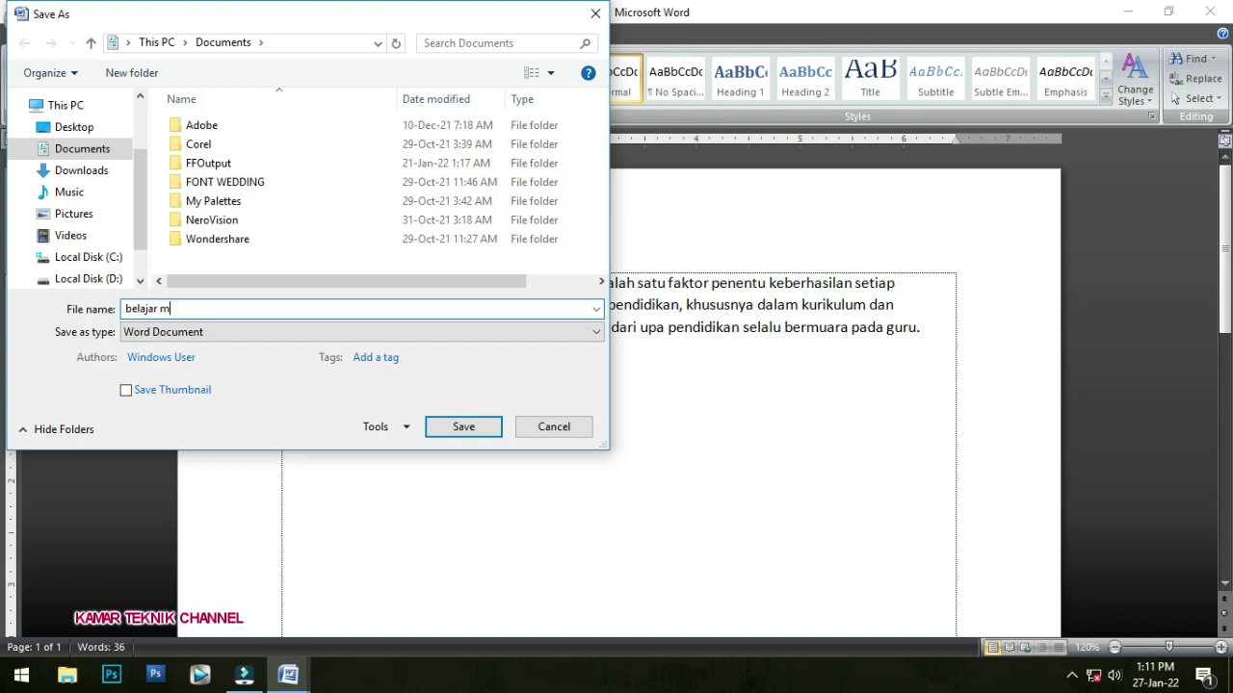
type("s word")
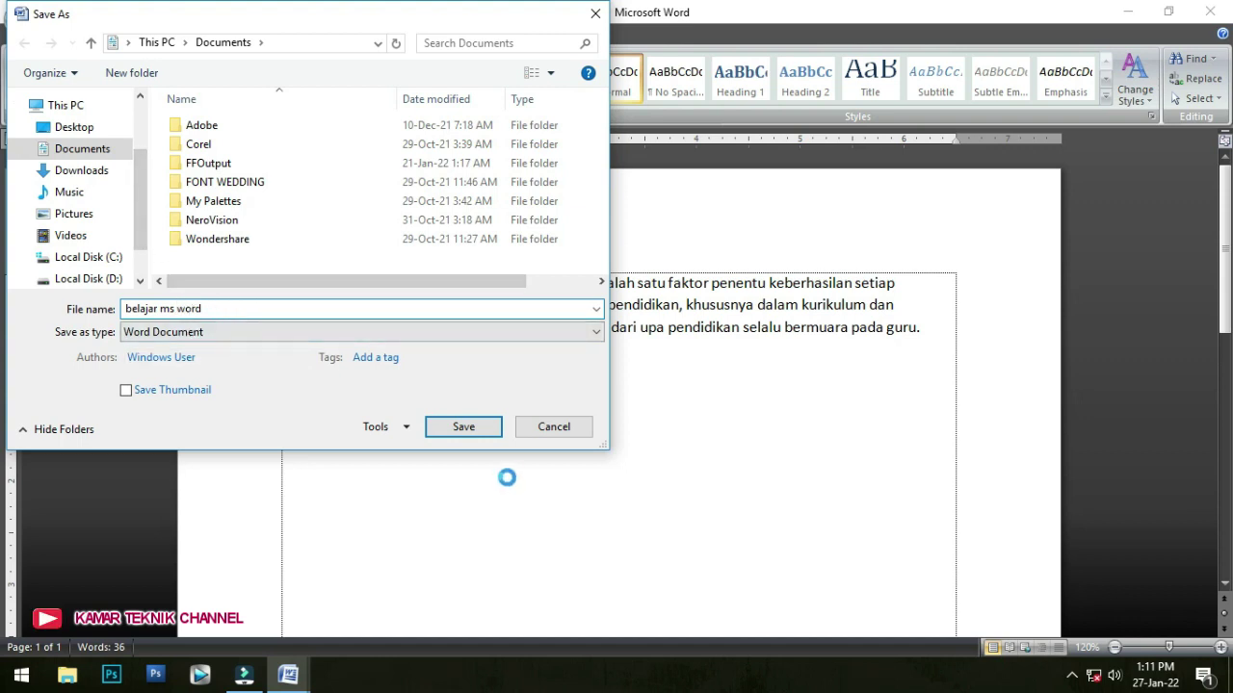
left_click(482, 434)
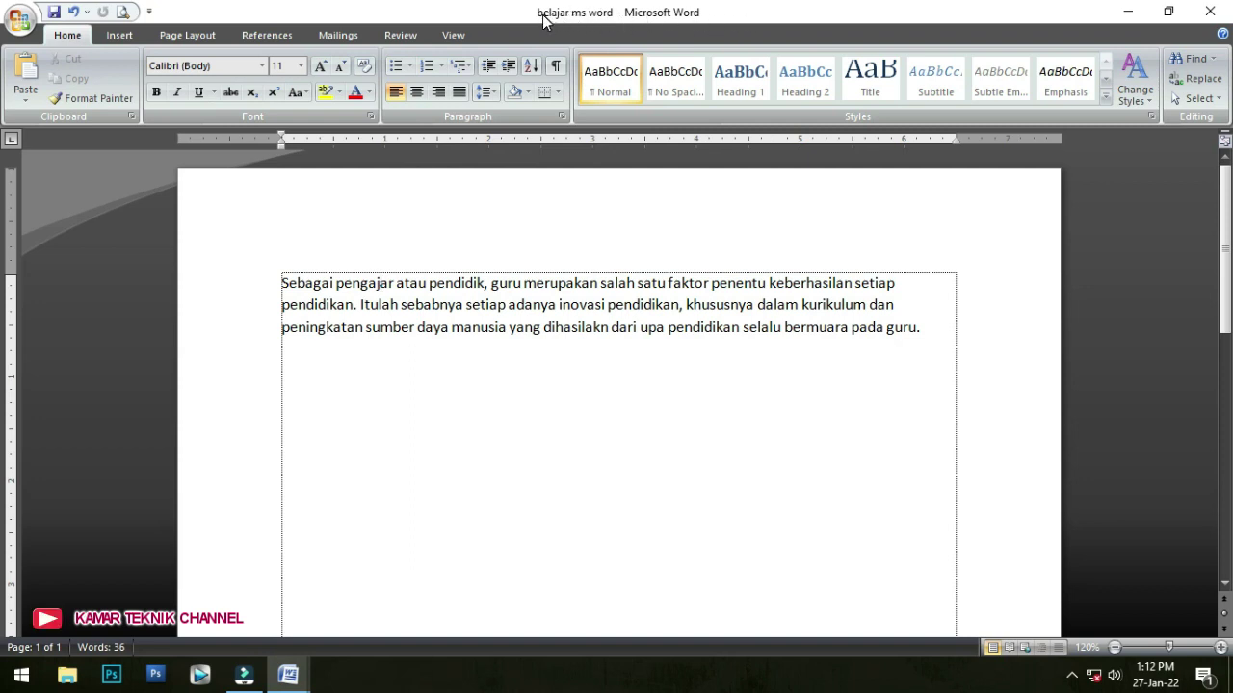
left_click(428, 331)
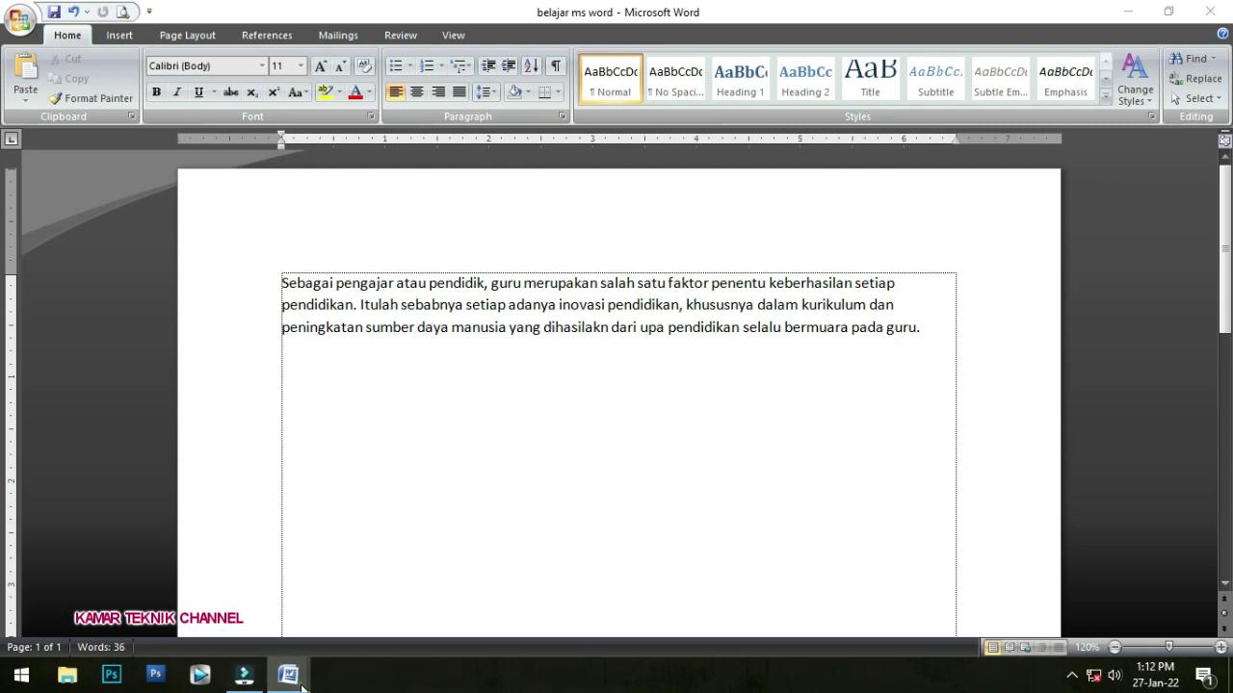
- Check the topic MENUTUP in the BAHASAN MS WORD document, and return to the belajar ms word document
mouse_move(287, 674)
left_click(109, 588)
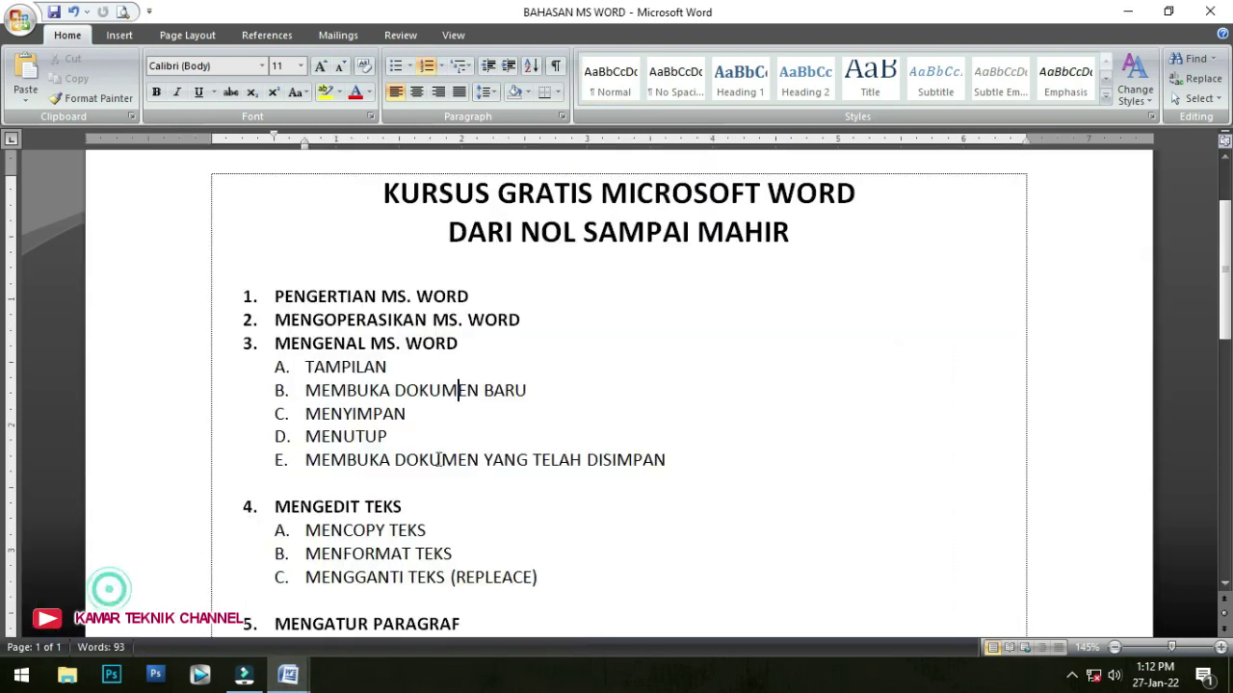
left_click(343, 435)
mouse_move(287, 674)
left_click(441, 595)
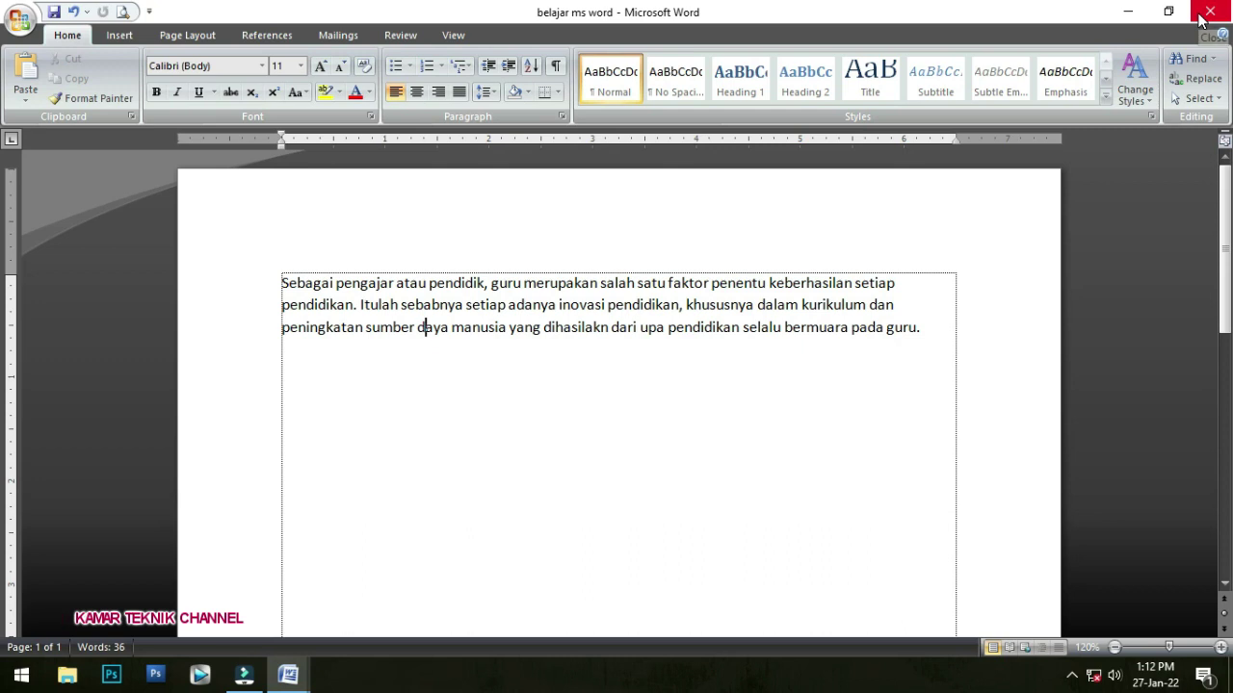
- Look at the commands for closing and exiting, and close the belajar ms word document window
left_click(23, 25)
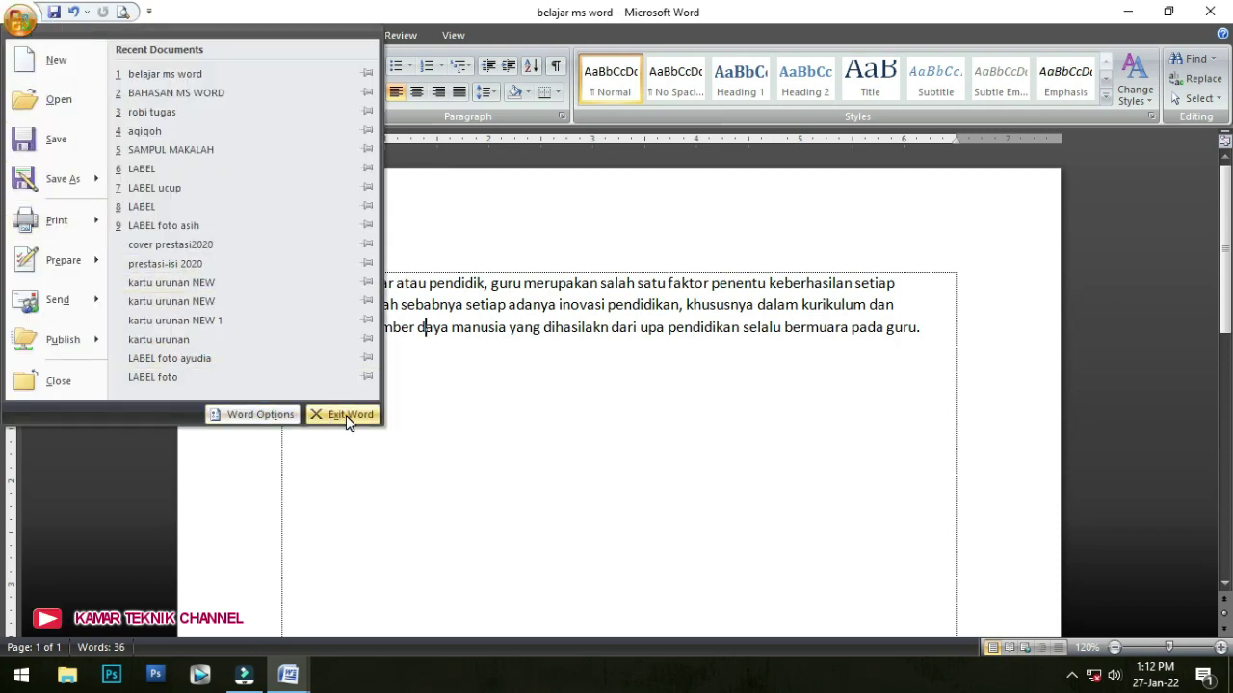
left_click(483, 327)
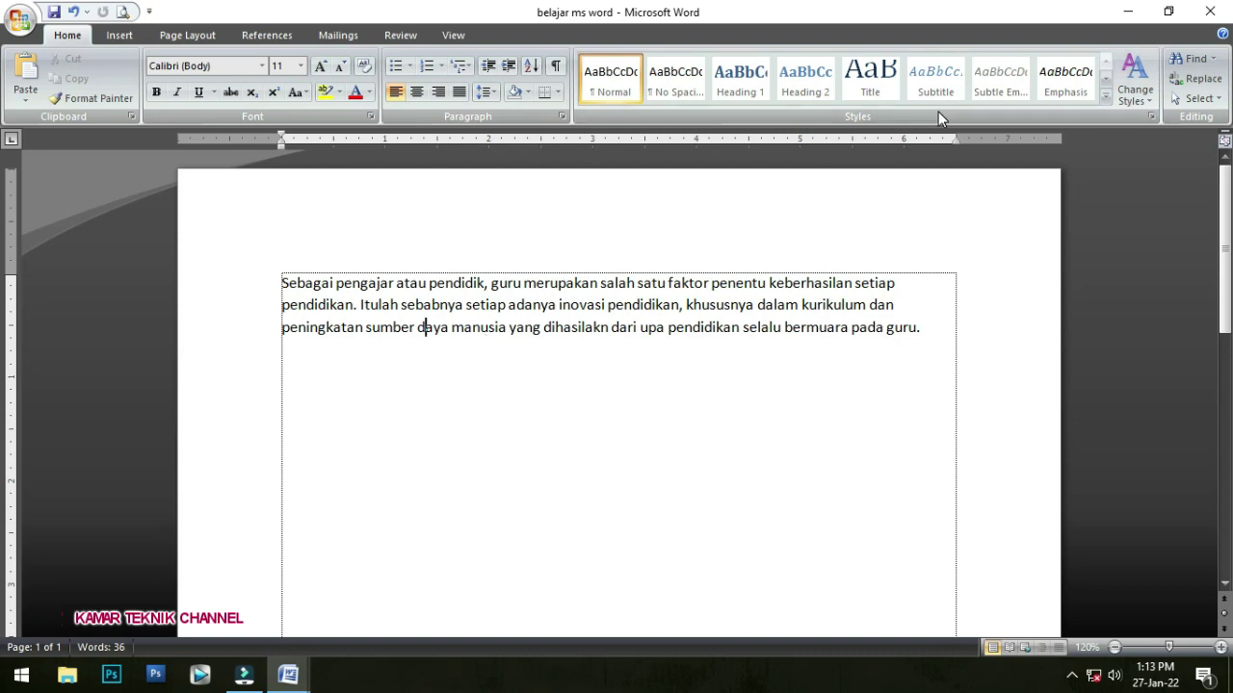
left_click(1209, 14)
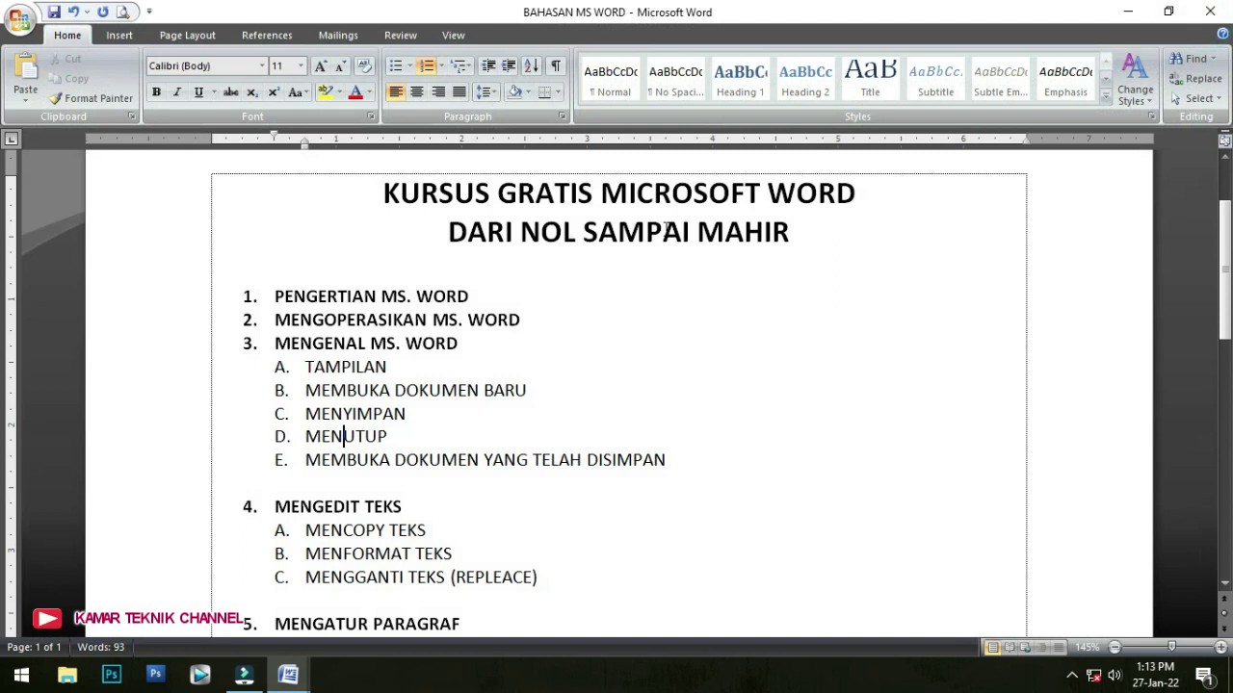
- Minimize the BAHASAN MS WORD document and close Document1 without saving it
left_click(1125, 12)
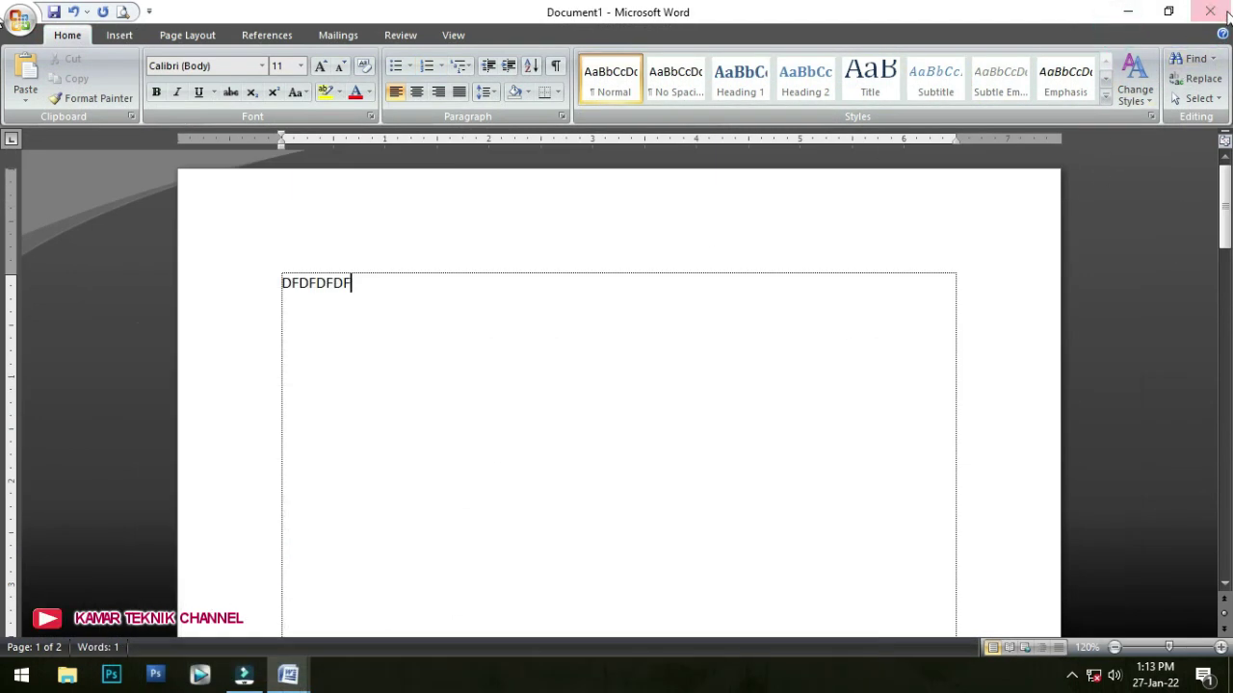
left_click(1209, 12)
left_click(618, 384)
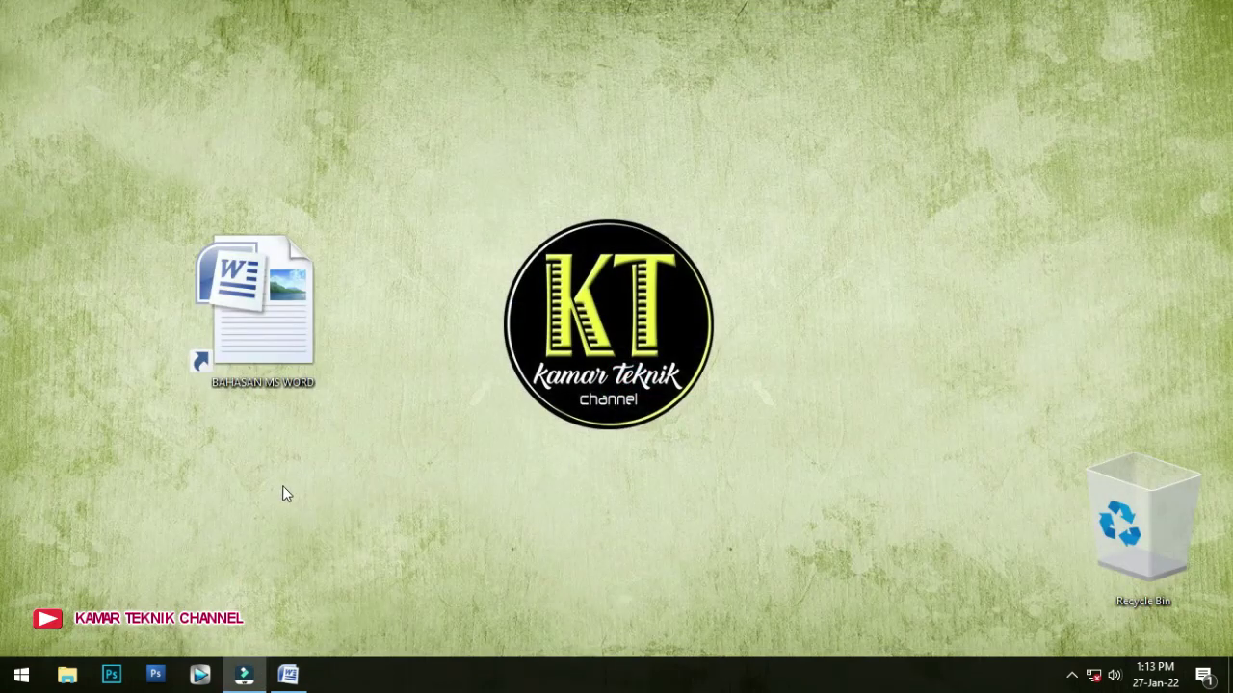
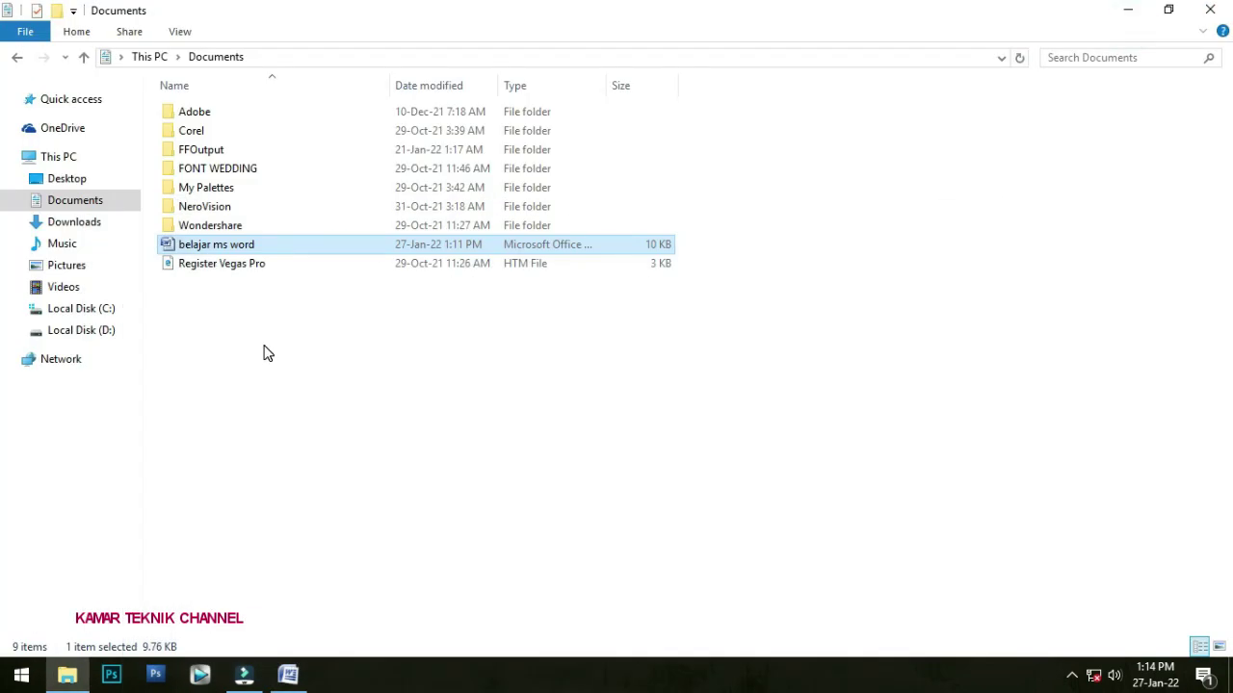
- Close the Documents folder window, and launch Microsoft Word from the Microsoft Office program group with its window maximized
left_click(1210, 9)
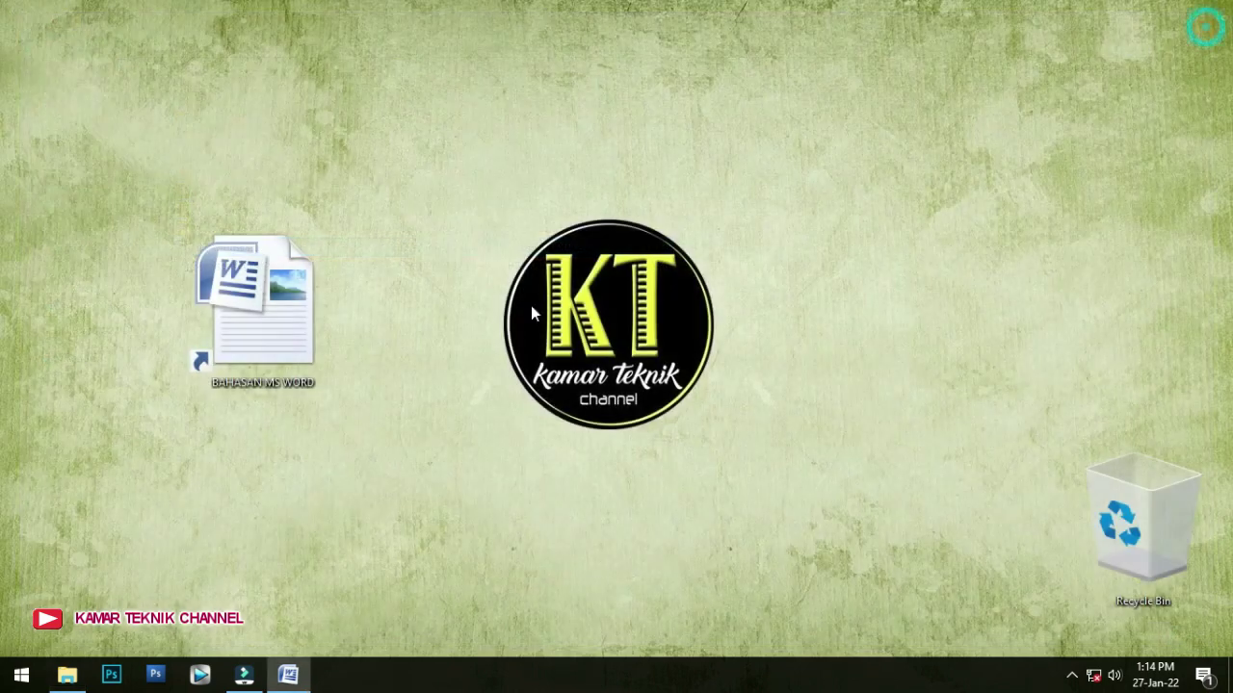
left_click(19, 677)
left_click_drag(270, 181, 271, 391)
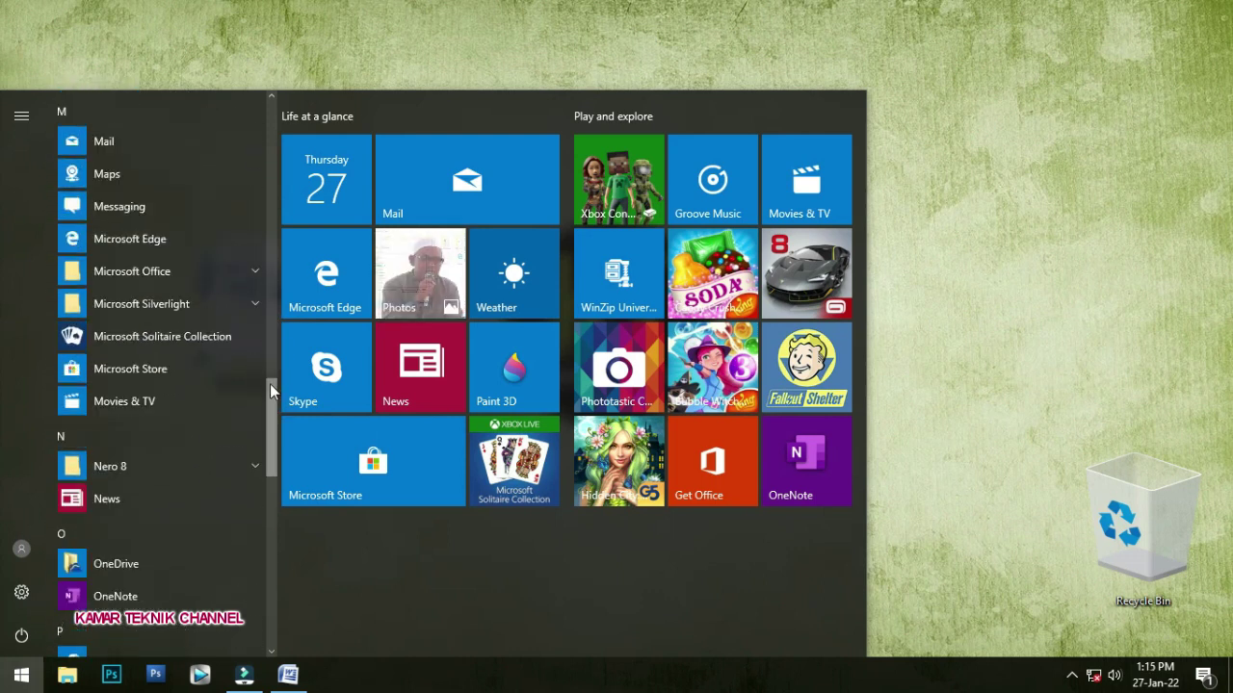
left_click(256, 271)
left_click(149, 468)
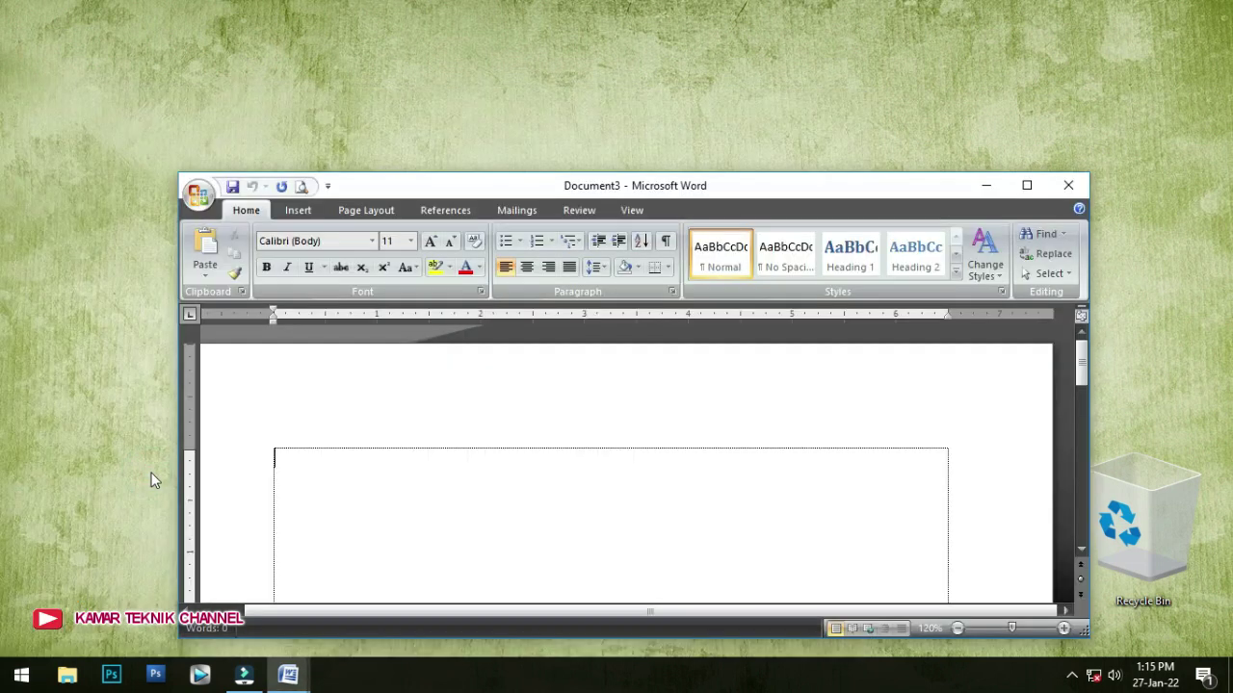
double_click(530, 186)
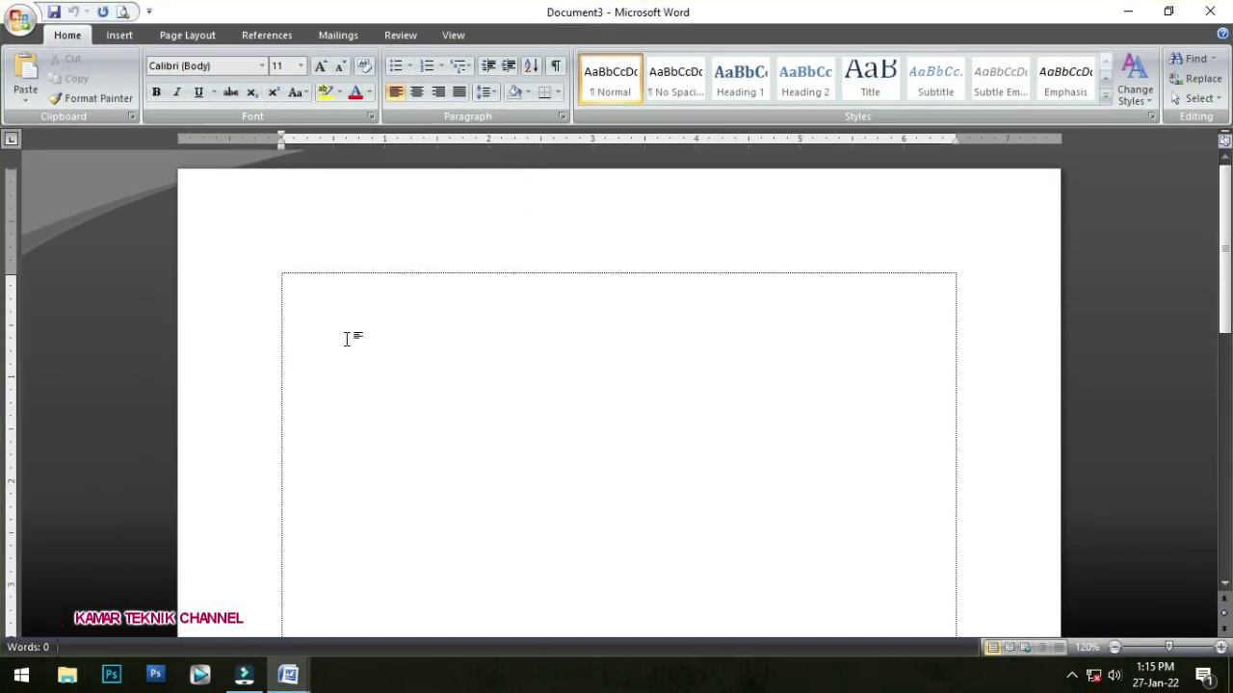
- Open the saved file belajar ms word from the Documents folder
left_click(20, 21)
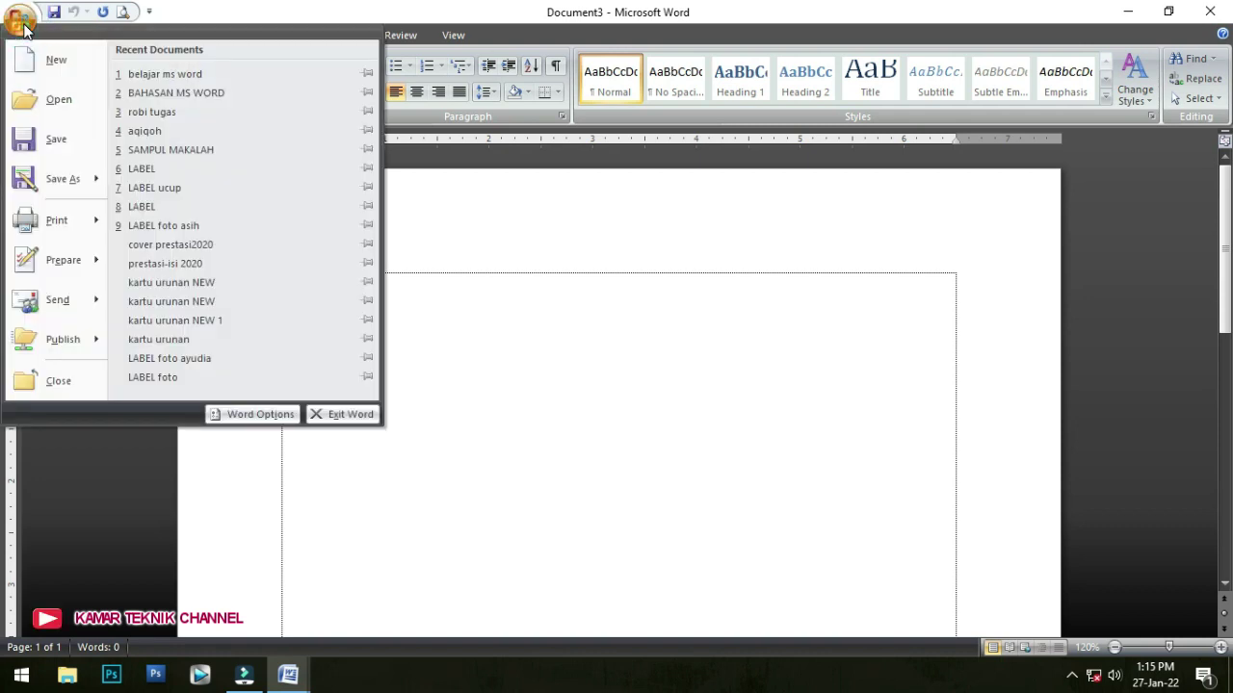
left_click(39, 98)
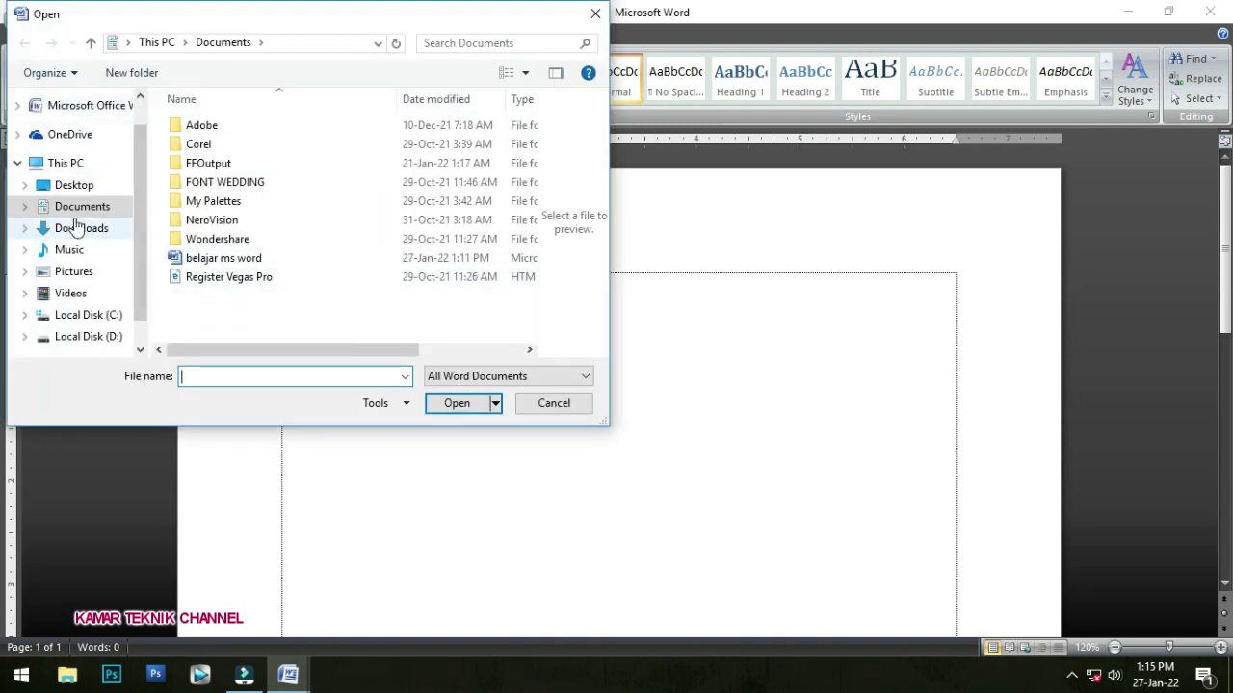
left_click(247, 260)
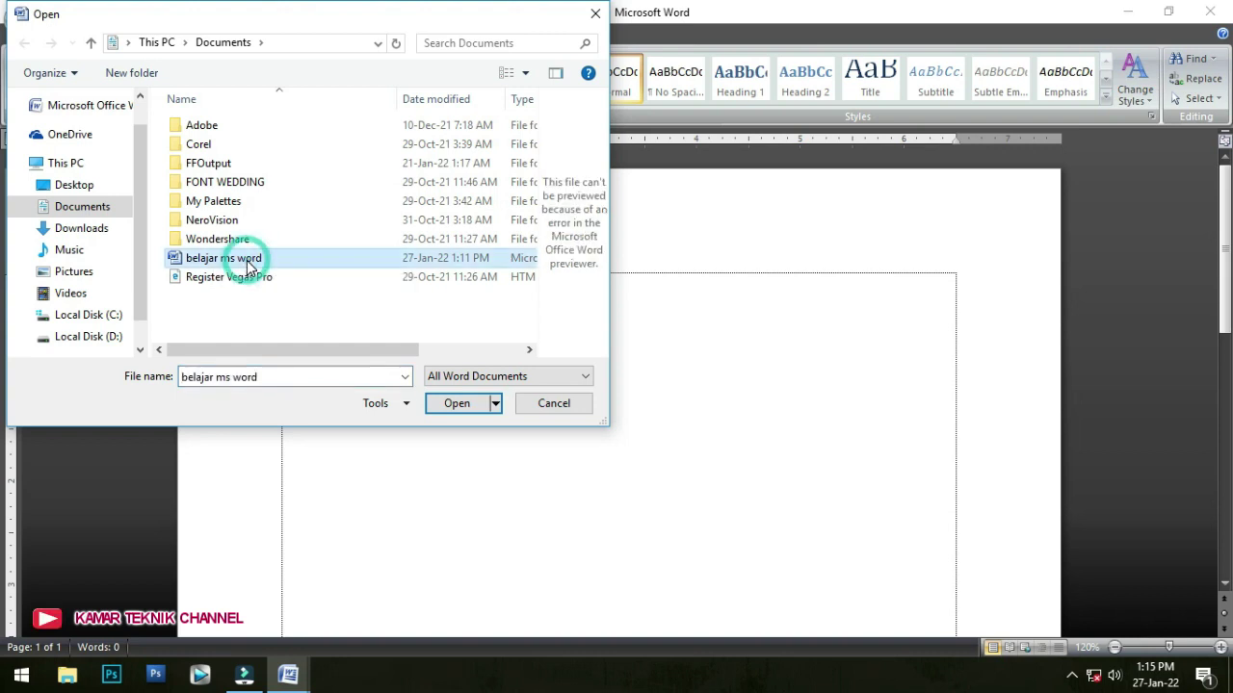
left_click(457, 404)
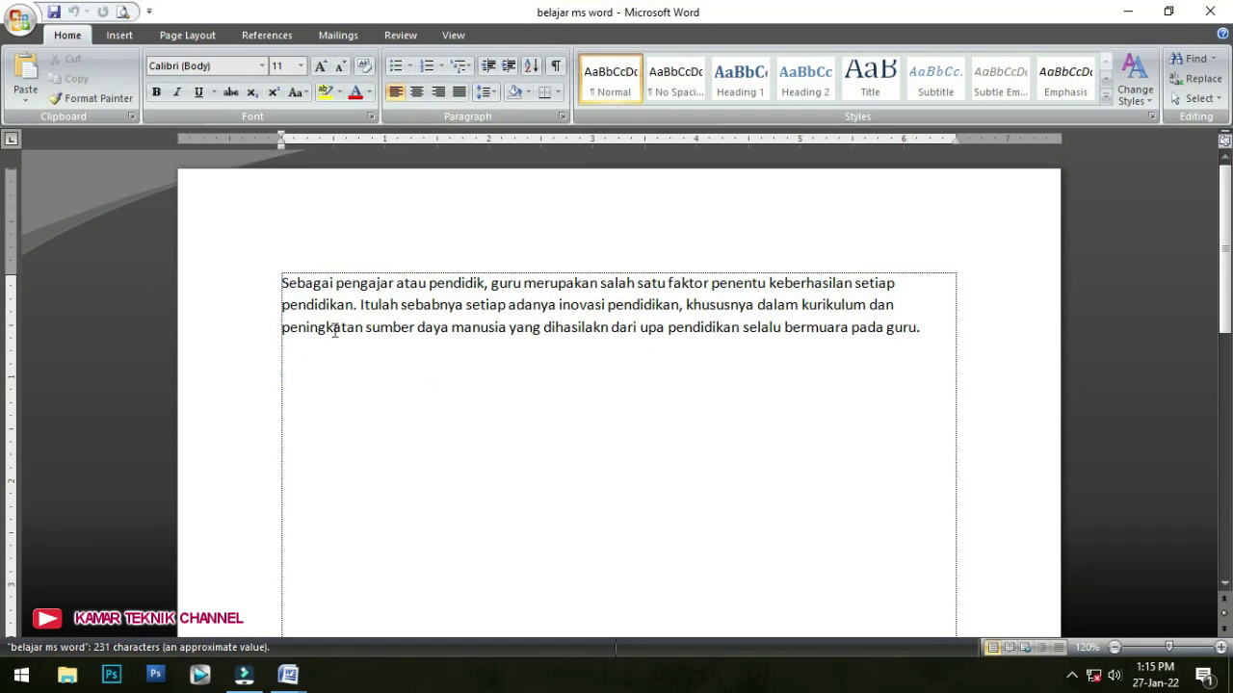
left_click(326, 304)
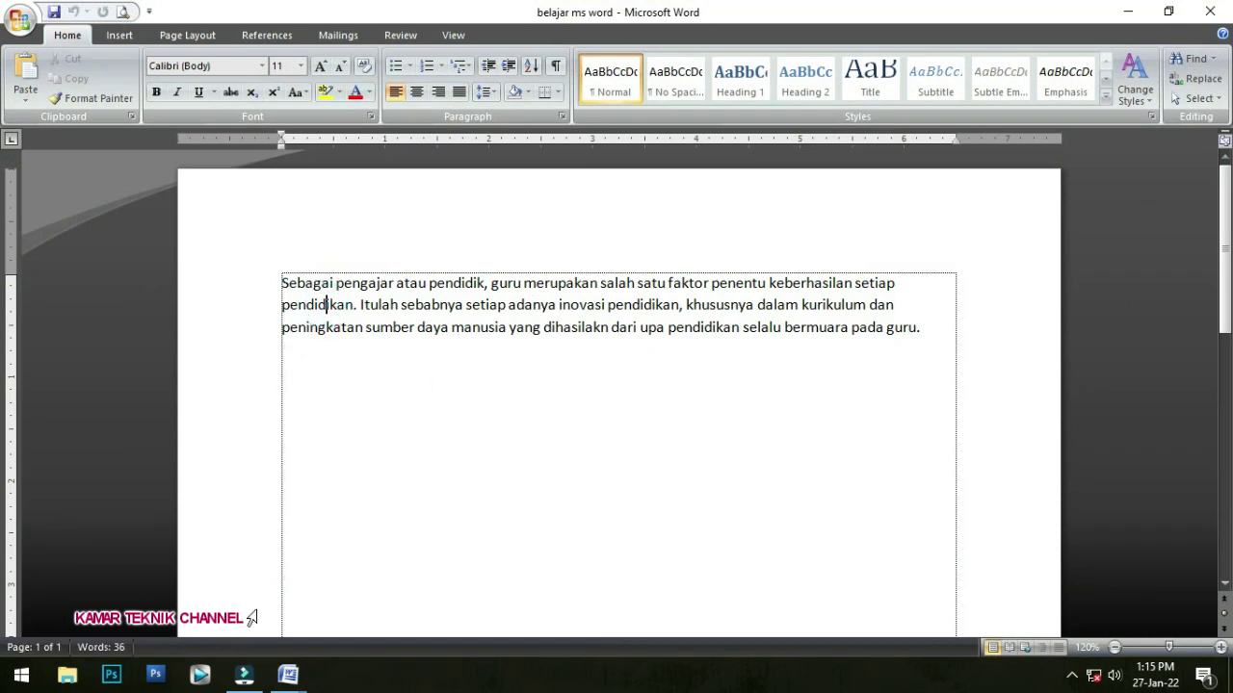
- Switch to the BAHASAN MS WORD document and review topics 1 to 3, ending with MEMBUKA DOKUMEN YANG TELAH DISIMPAN
mouse_move(287, 673)
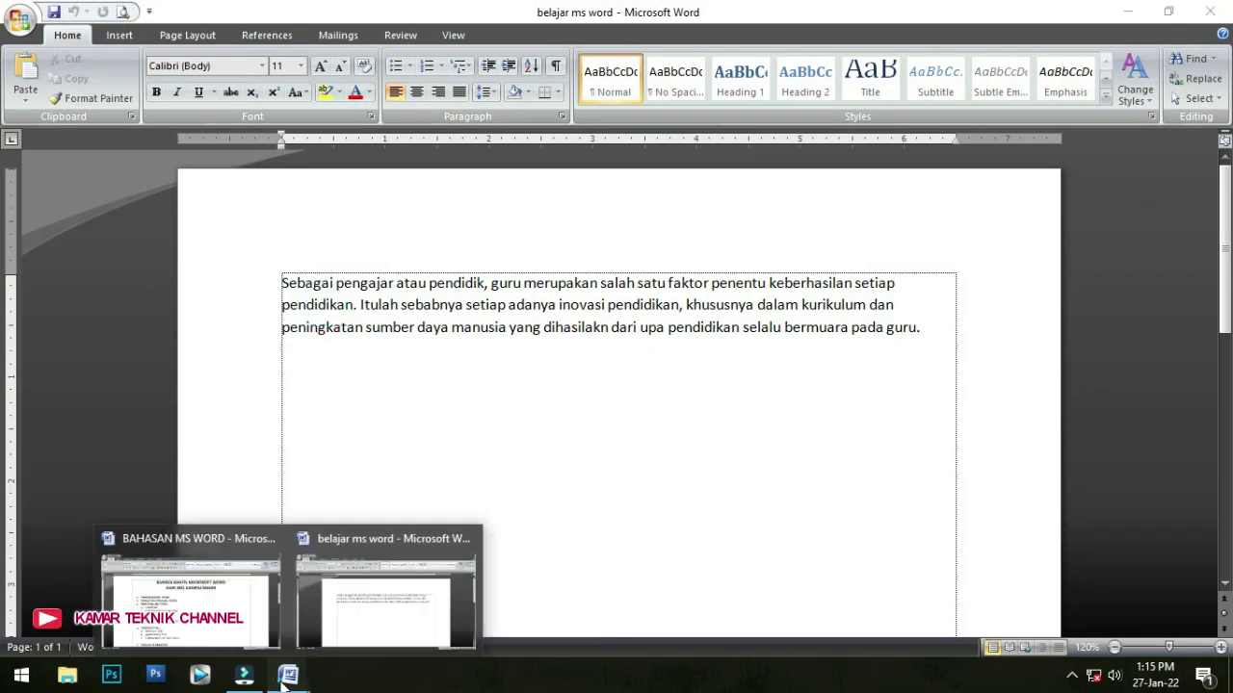
left_click(241, 619)
left_click(320, 460)
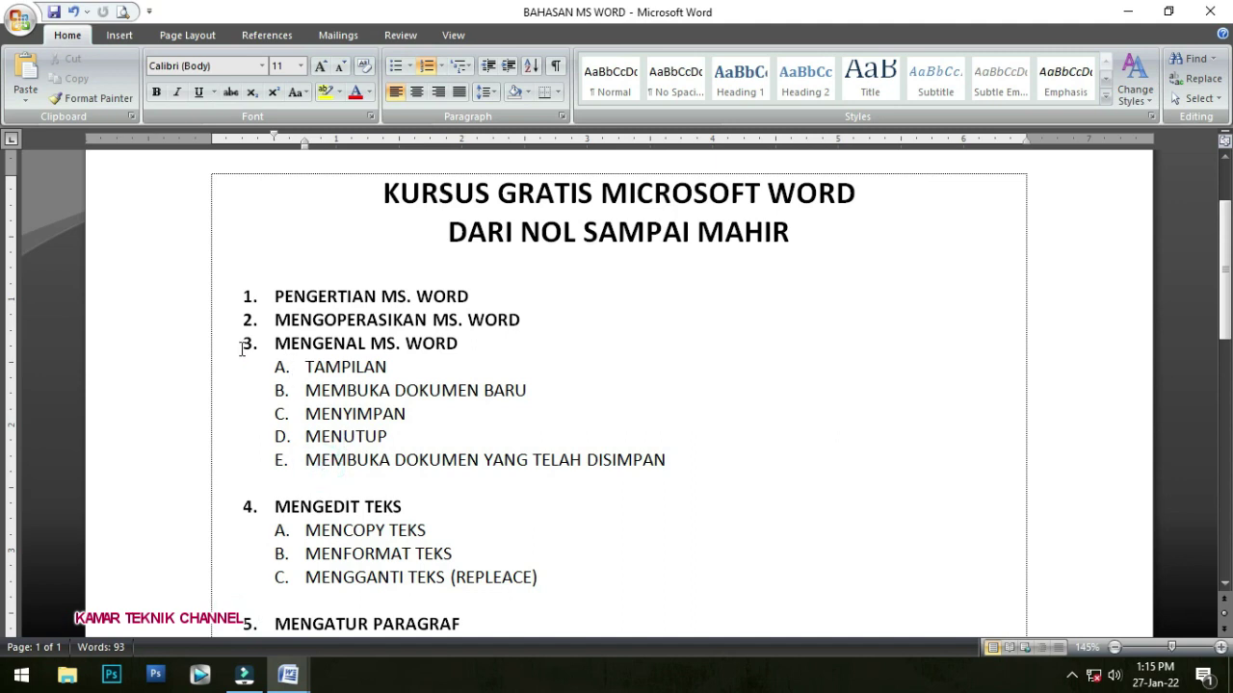
left_click_drag(275, 295, 710, 462)
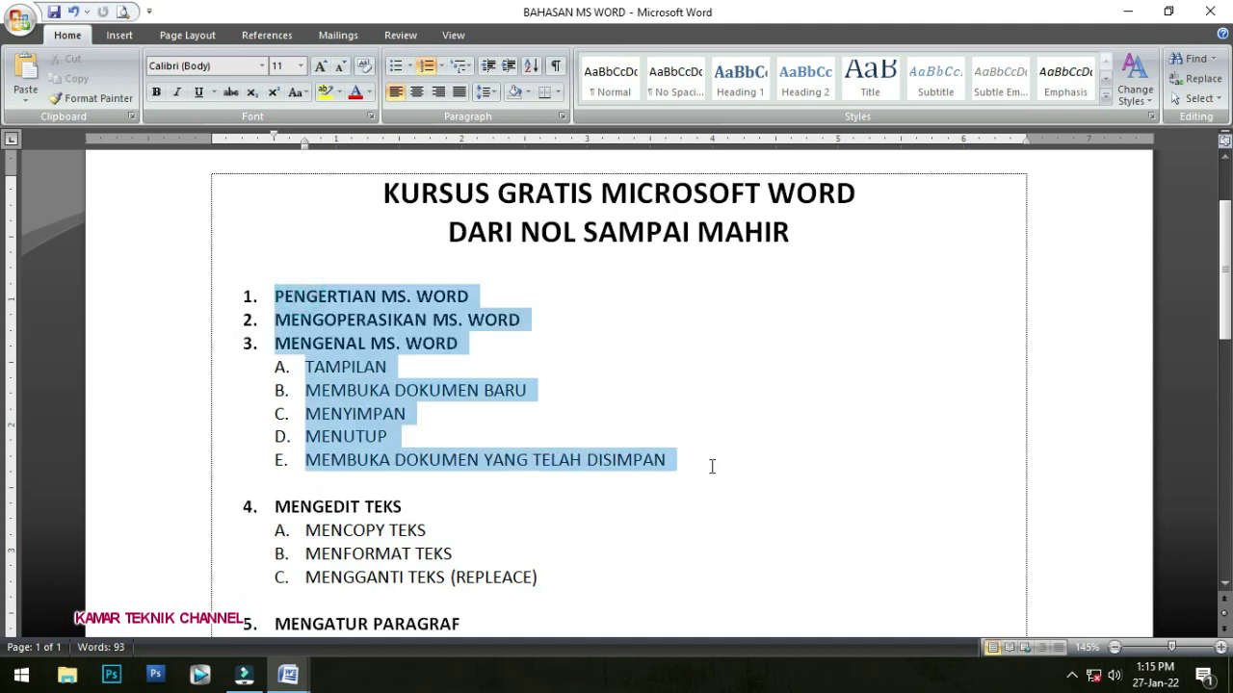
scroll(414, 370, "down", 3)
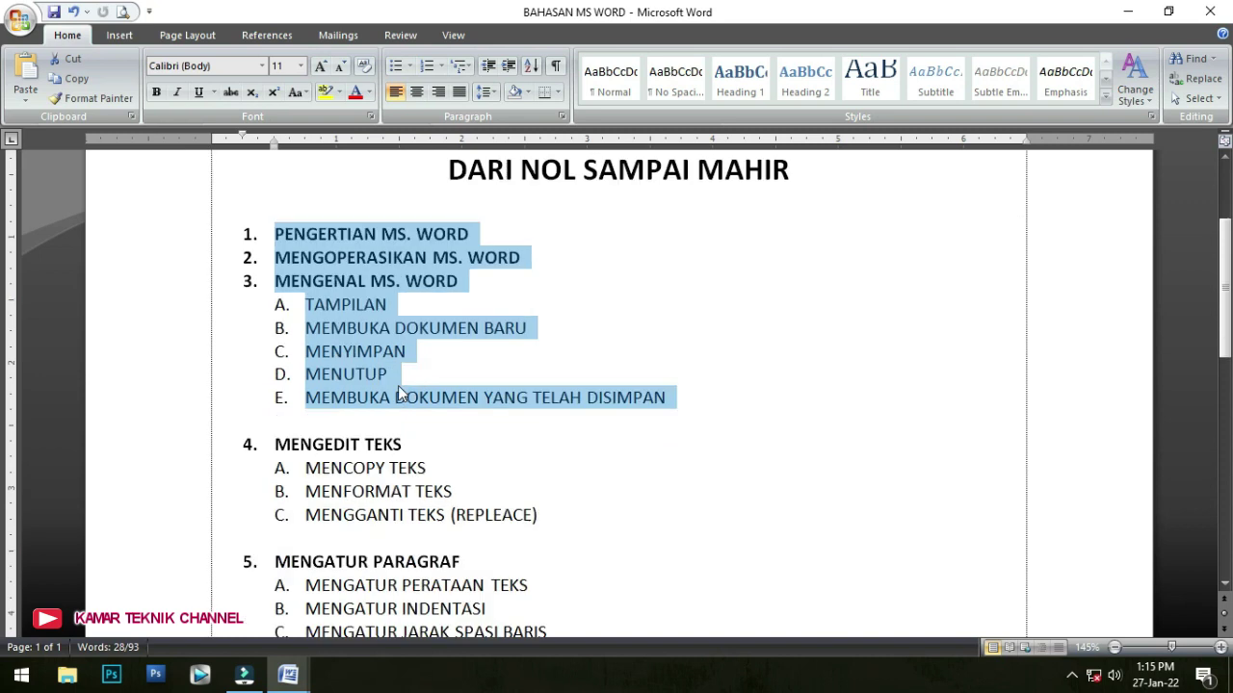
- Check topic 4 MENGEDIT TEKS and its subtopics MENCOPY TEKS, MENFORMAT TEKS and MENGGANTI TEKS (REPLEACE)
left_click(314, 320)
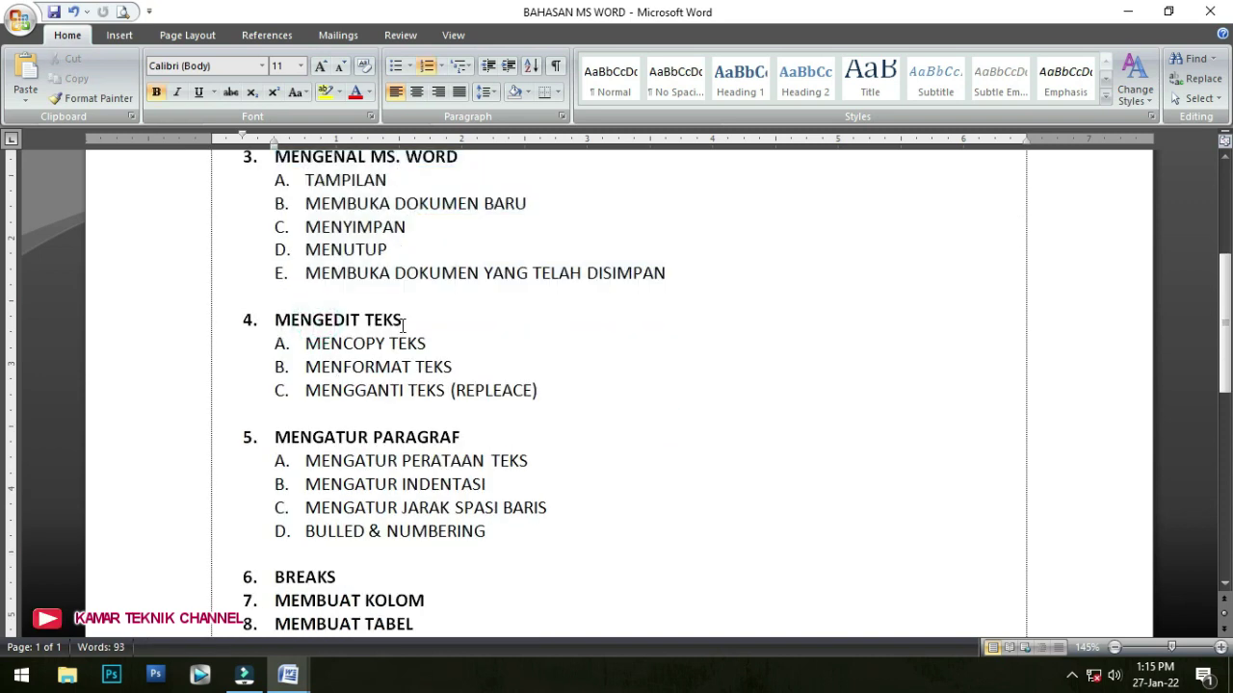
left_click(322, 349)
left_click_drag(307, 346, 430, 342)
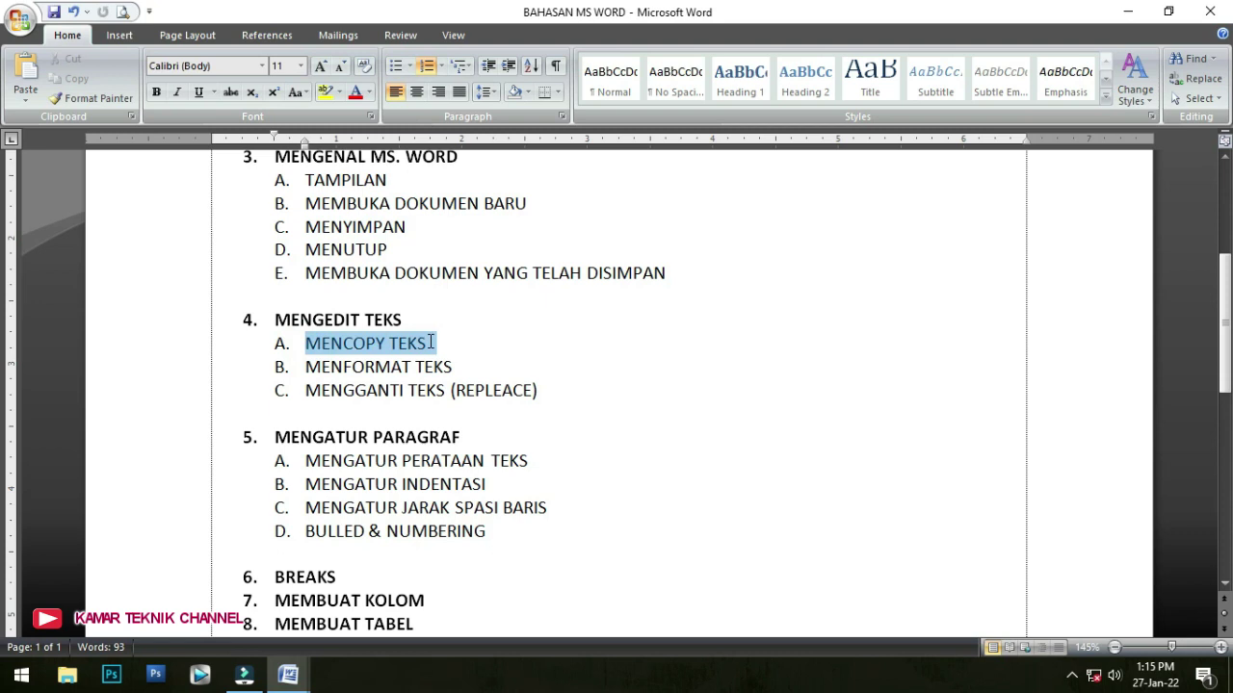
left_click(308, 367)
left_click_drag(306, 367, 467, 367)
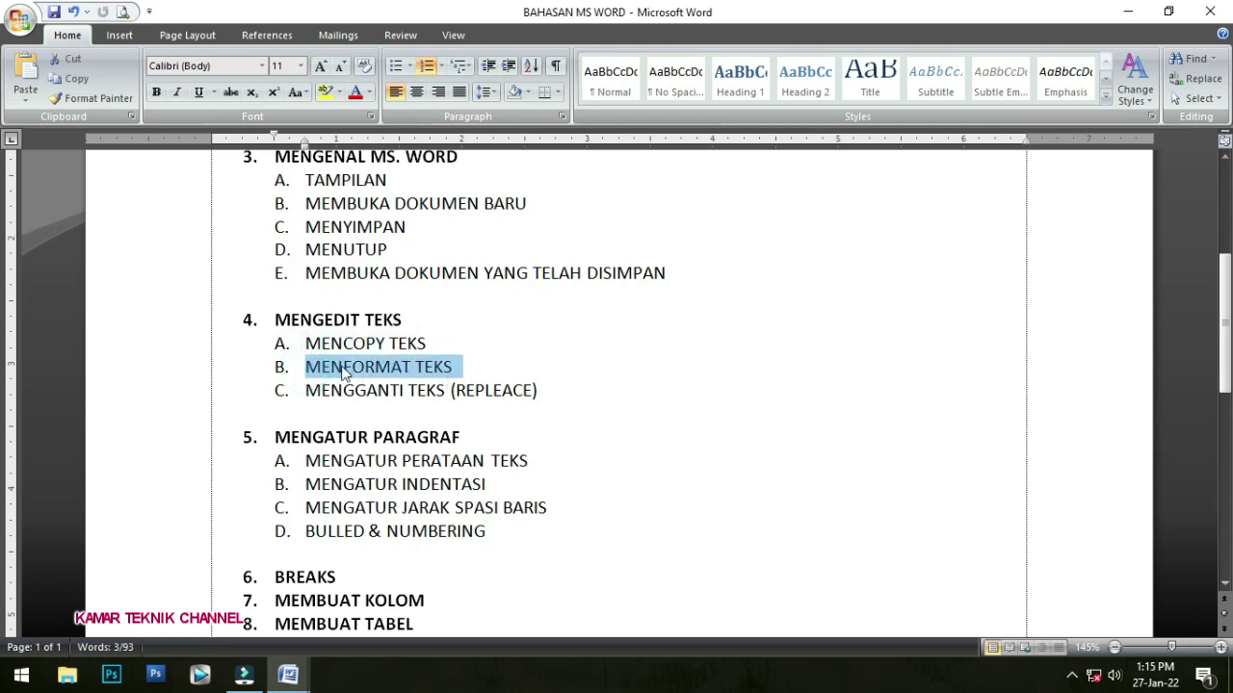
left_click_drag(306, 390, 552, 393)
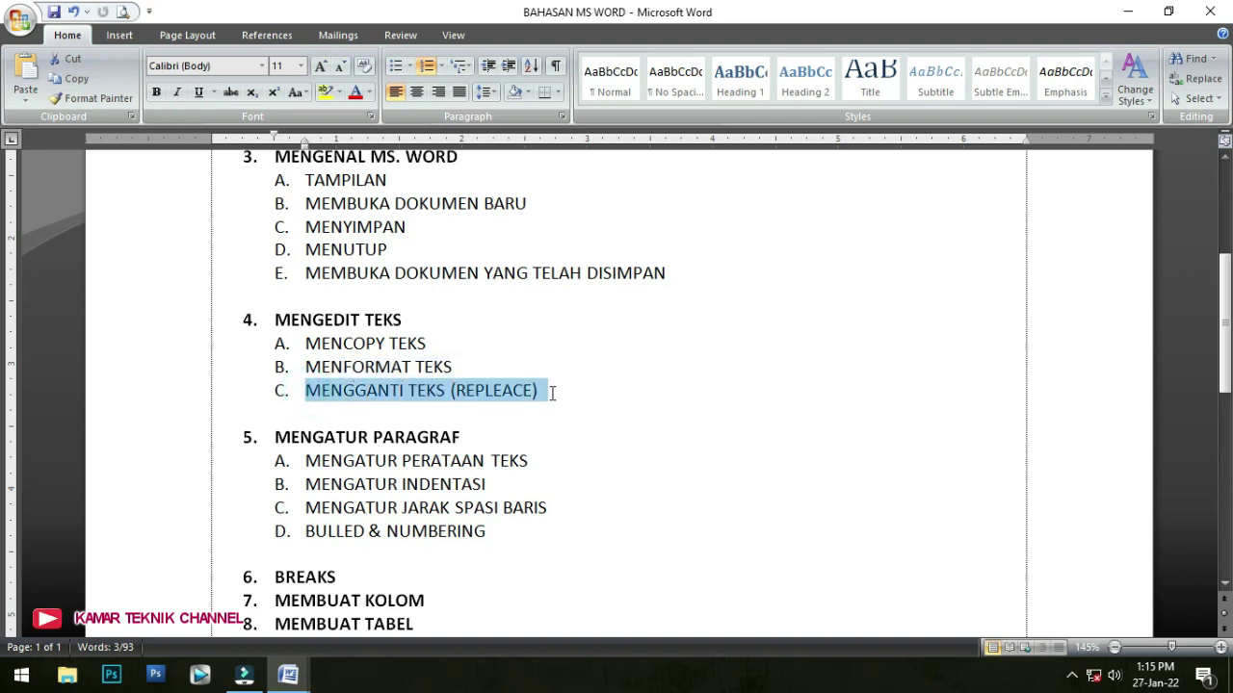
left_click(322, 343)
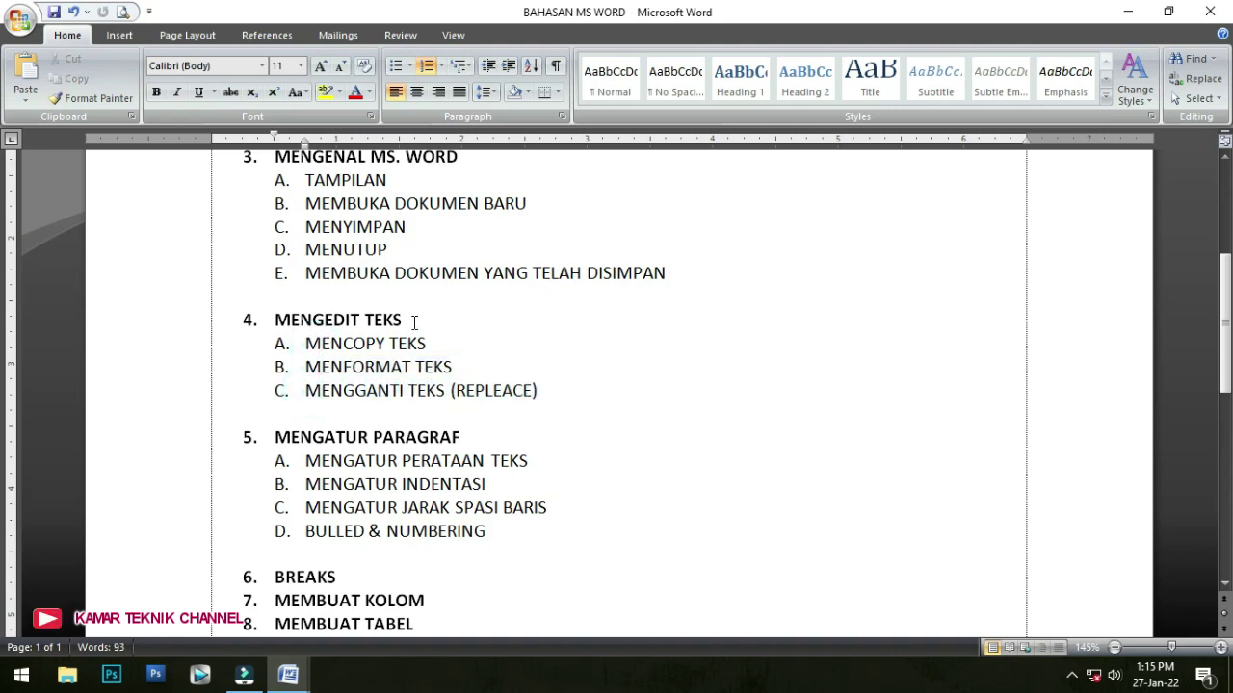
- Return to the belajar ms word document and enlarge its view to 200%
left_click(1129, 12)
left_click(422, 283)
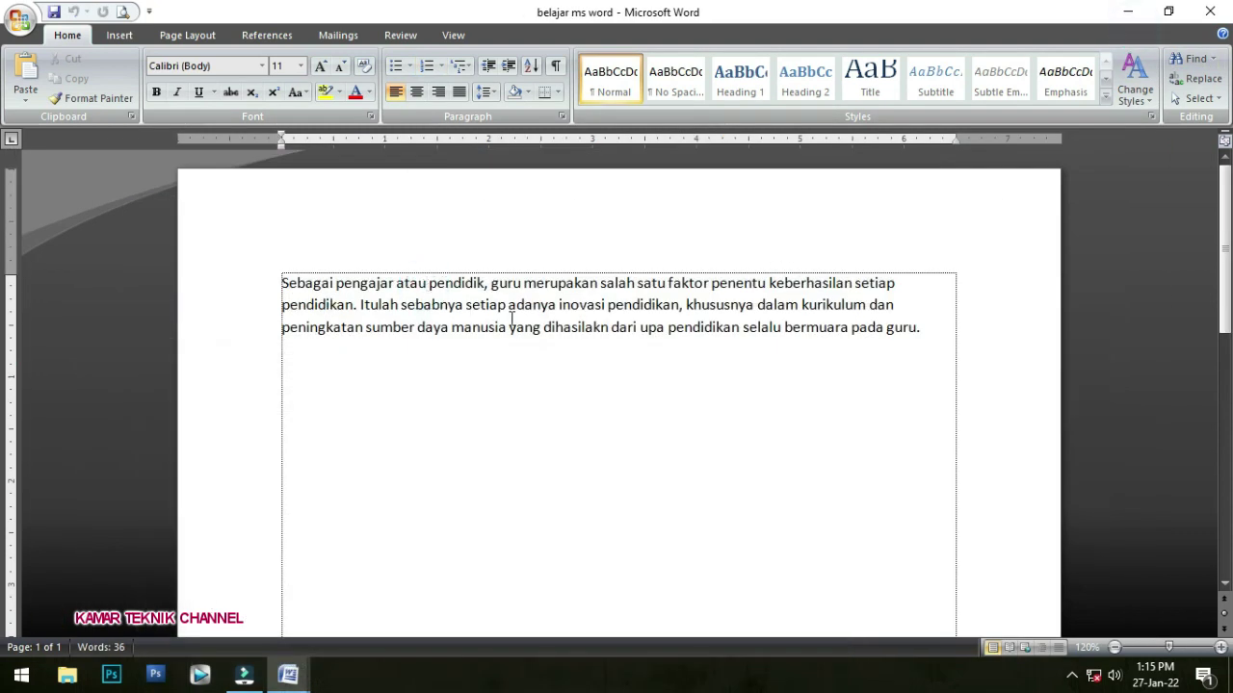
left_click(299, 283)
scroll(681, 358, "up", 5, "ctrl")
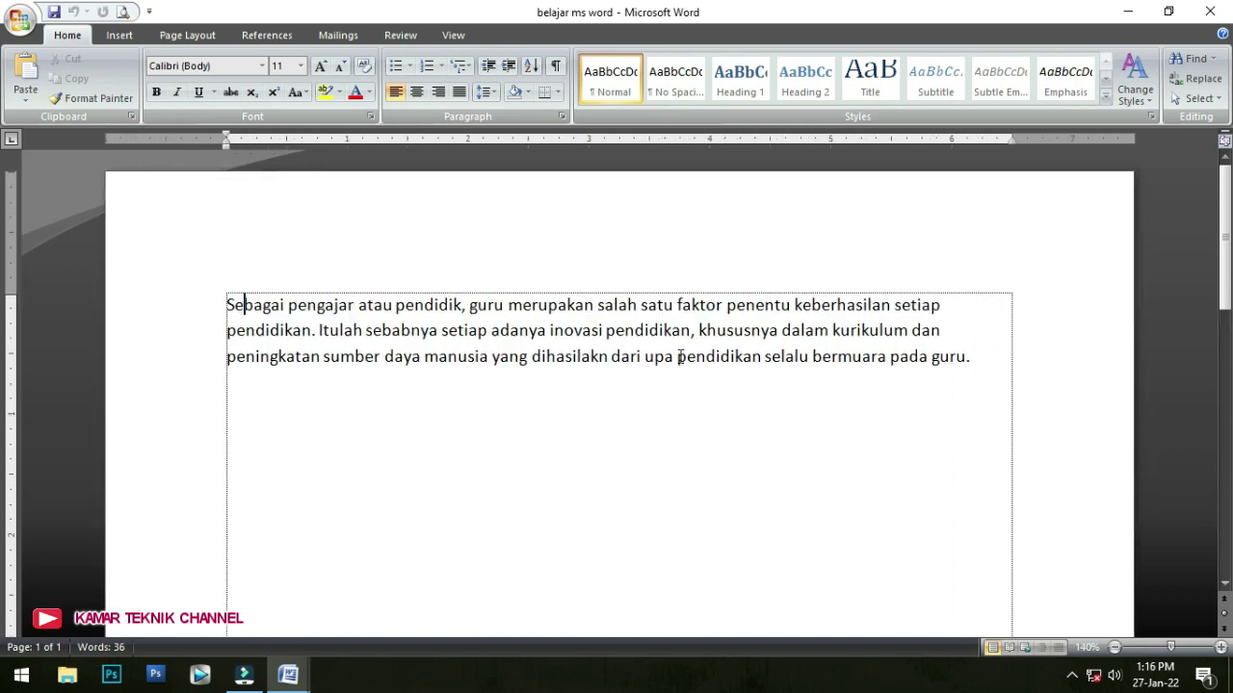
scroll(681, 357, "up", 1, "ctrl")
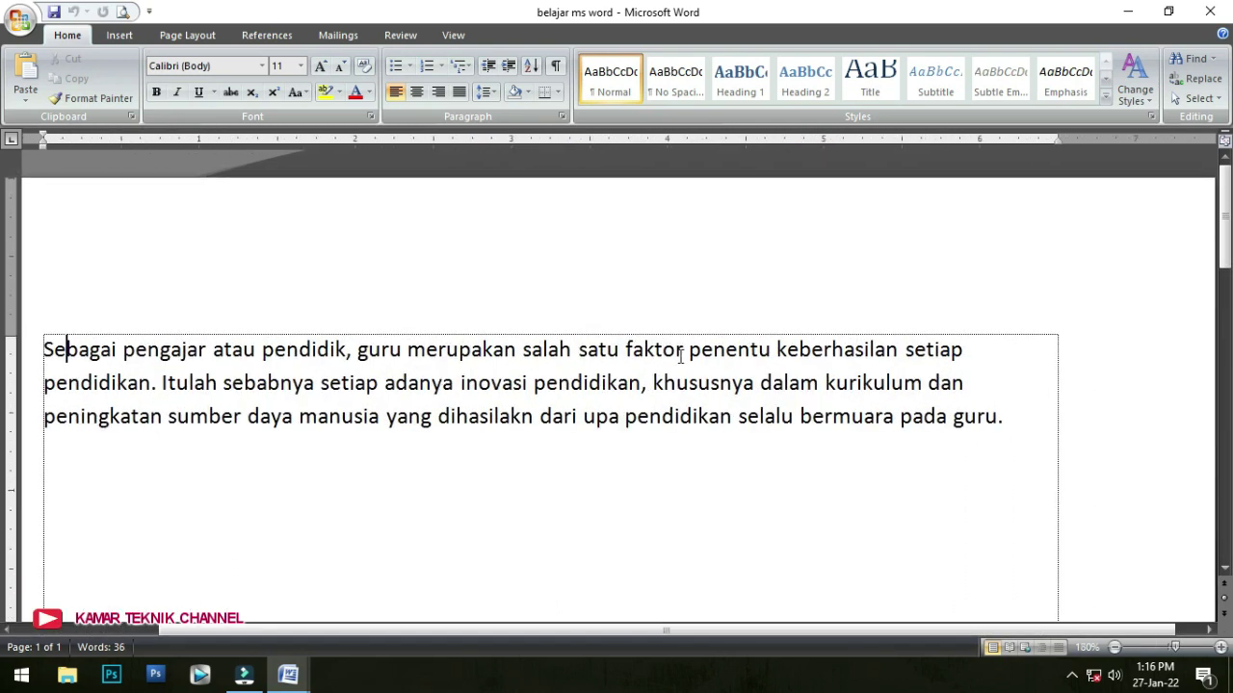
scroll(681, 357, "up", 1, "ctrl")
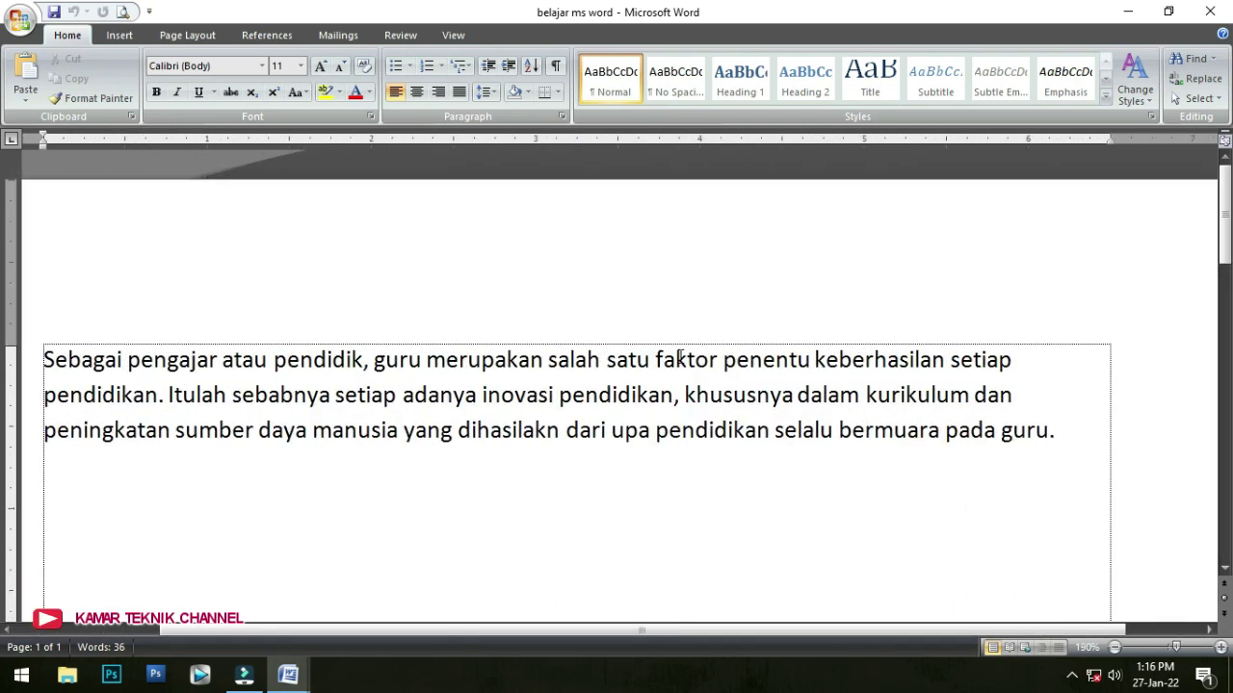
scroll(681, 358, "up", 1, "ctrl")
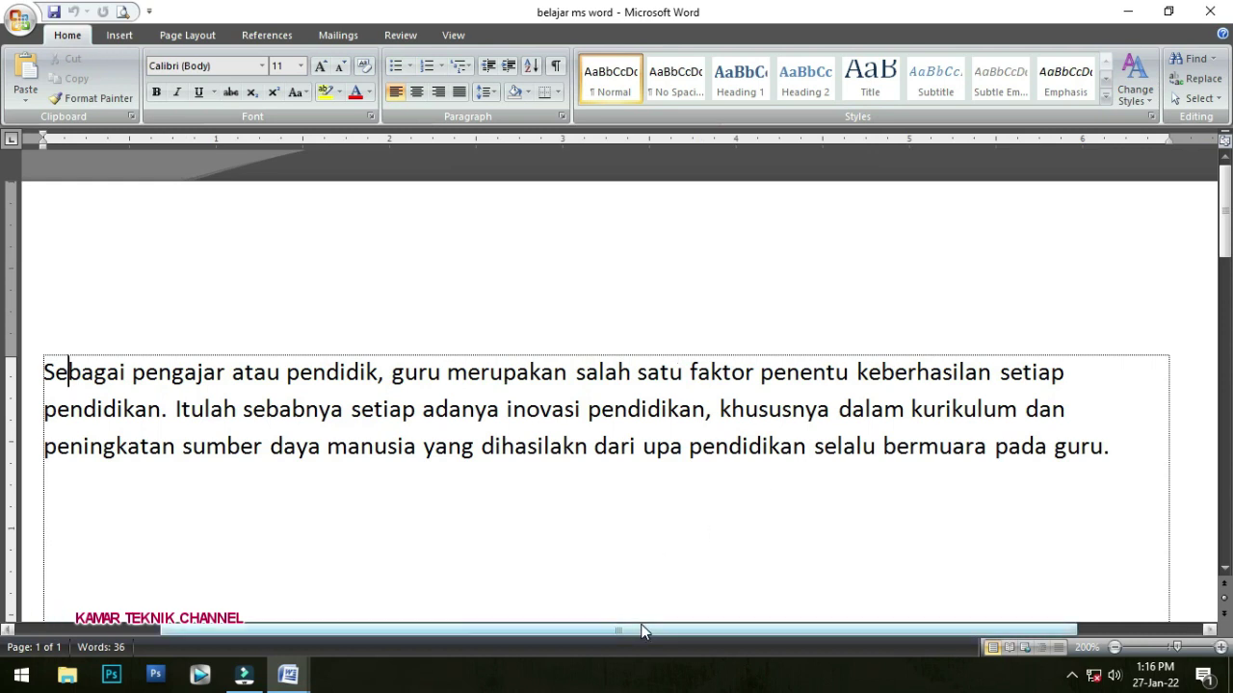
left_click_drag(616, 631, 589, 631)
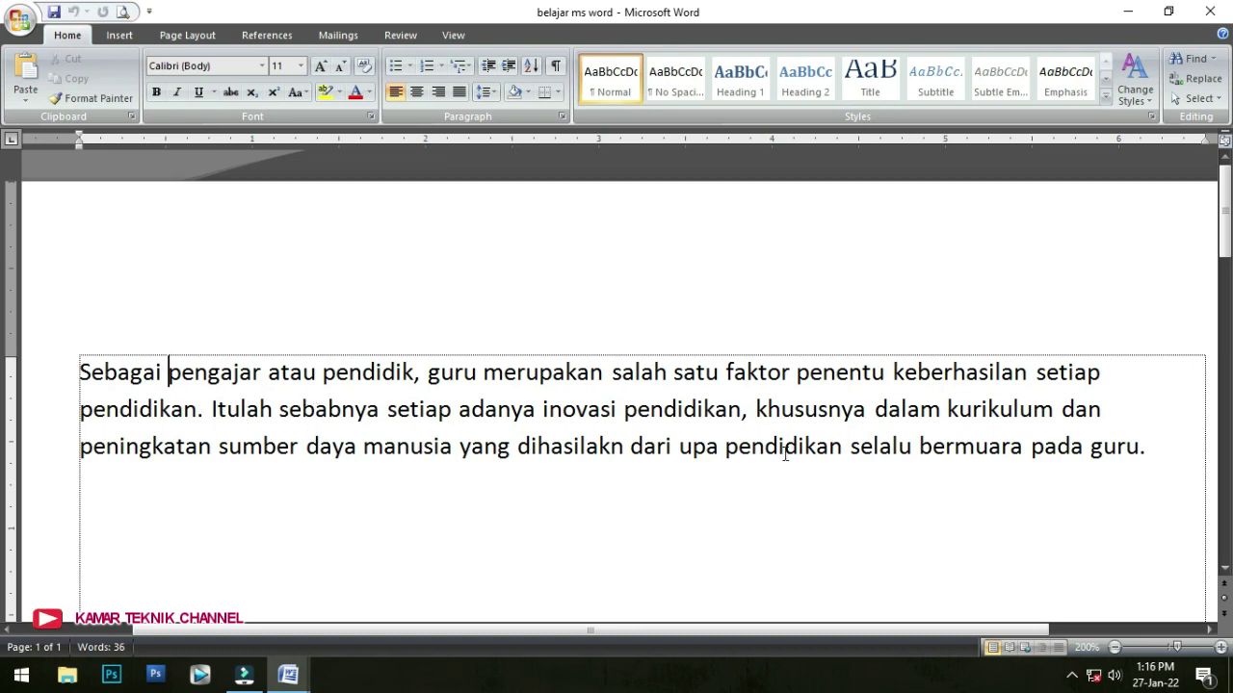
- Select the word pengajar in the first line, clear the selection, and select the whole word again with its trailing space
left_click_drag(168, 373, 208, 373)
left_click(182, 374)
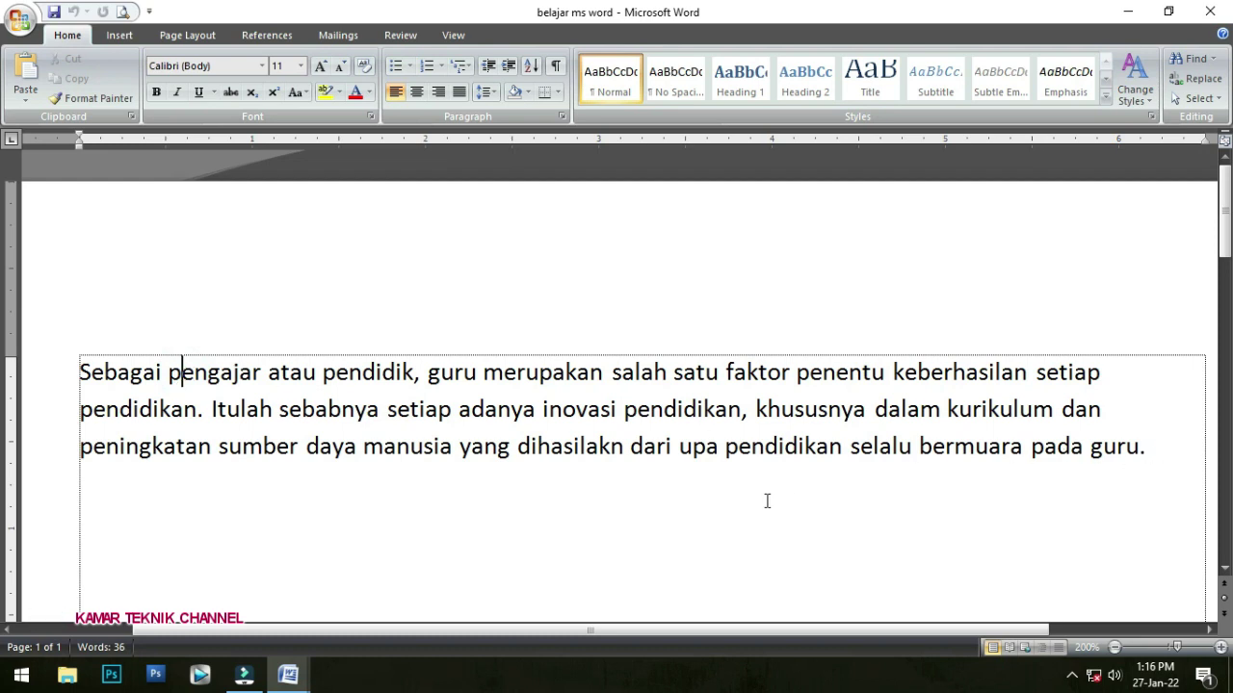
left_click(168, 375)
left_click(168, 374)
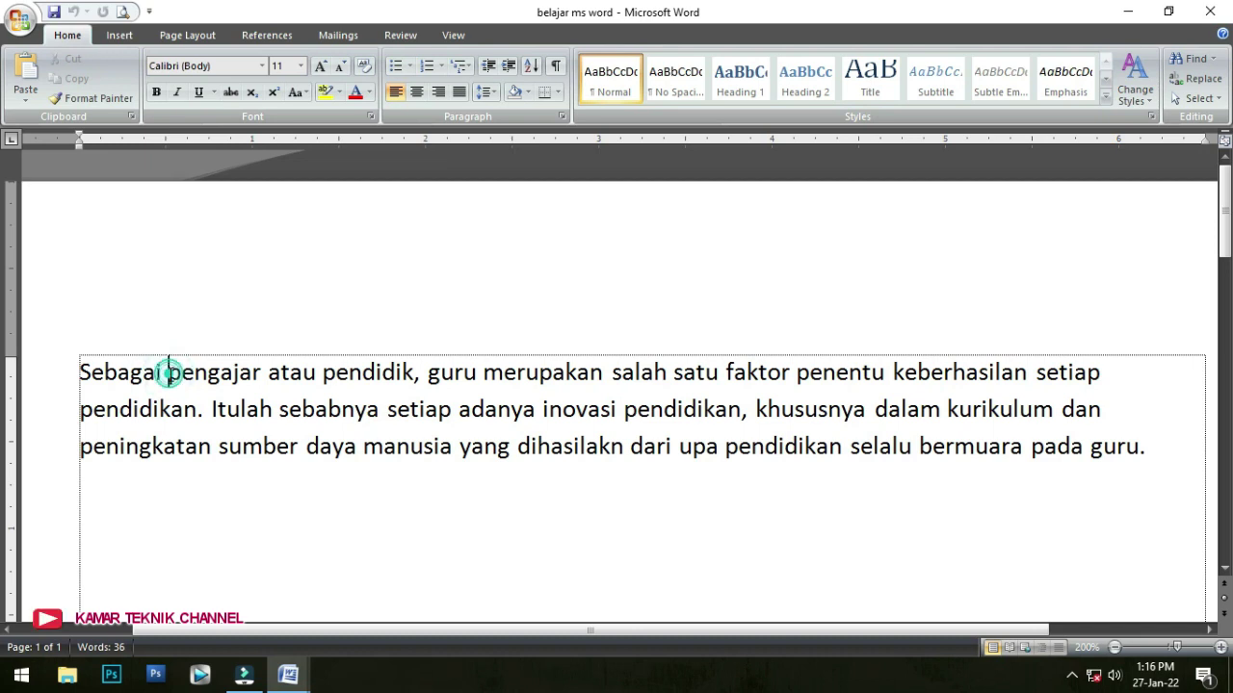
left_click_drag(169, 375, 259, 375)
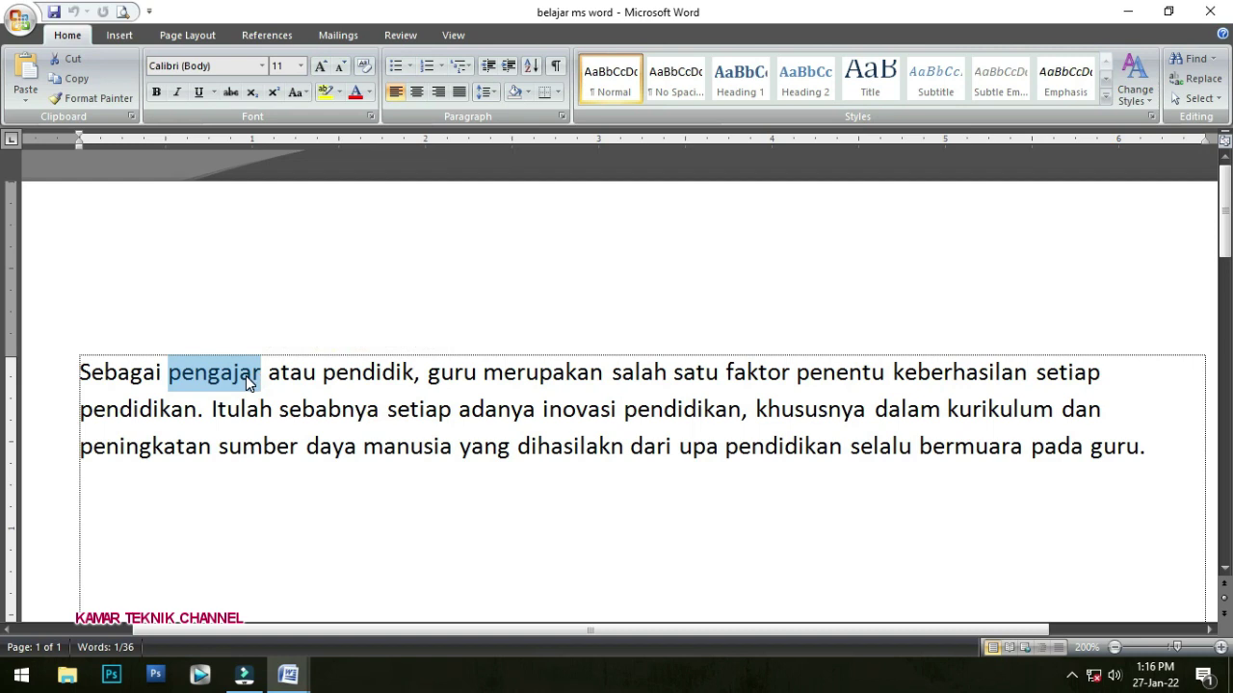
left_click(246, 375)
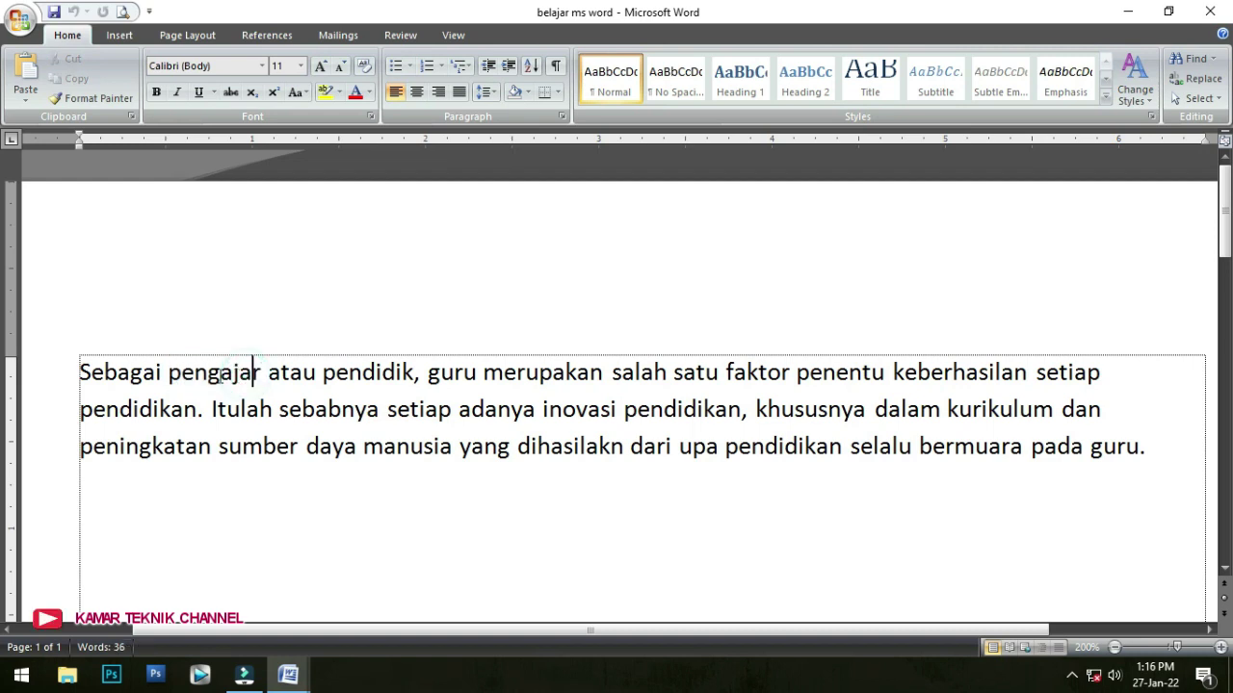
double_click(211, 372)
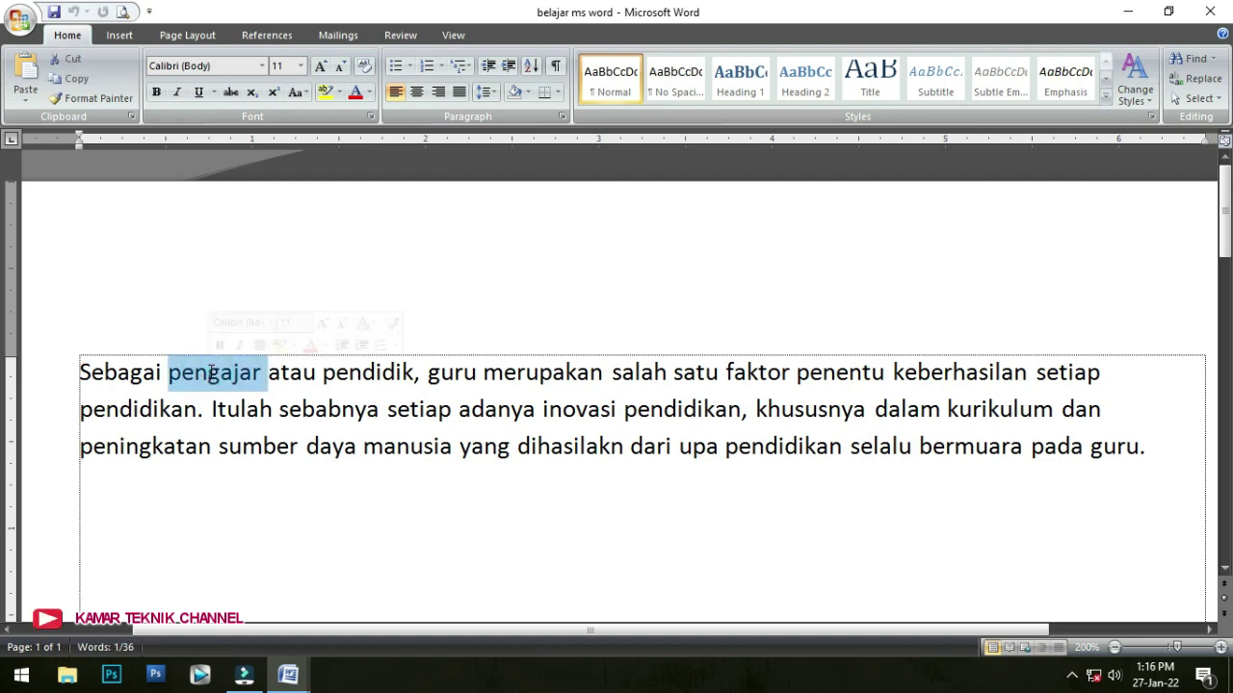
- Clear the selection, place the cursor before pengajar, and extend a new selection letter by letter to the end of the word
left_click(210, 372)
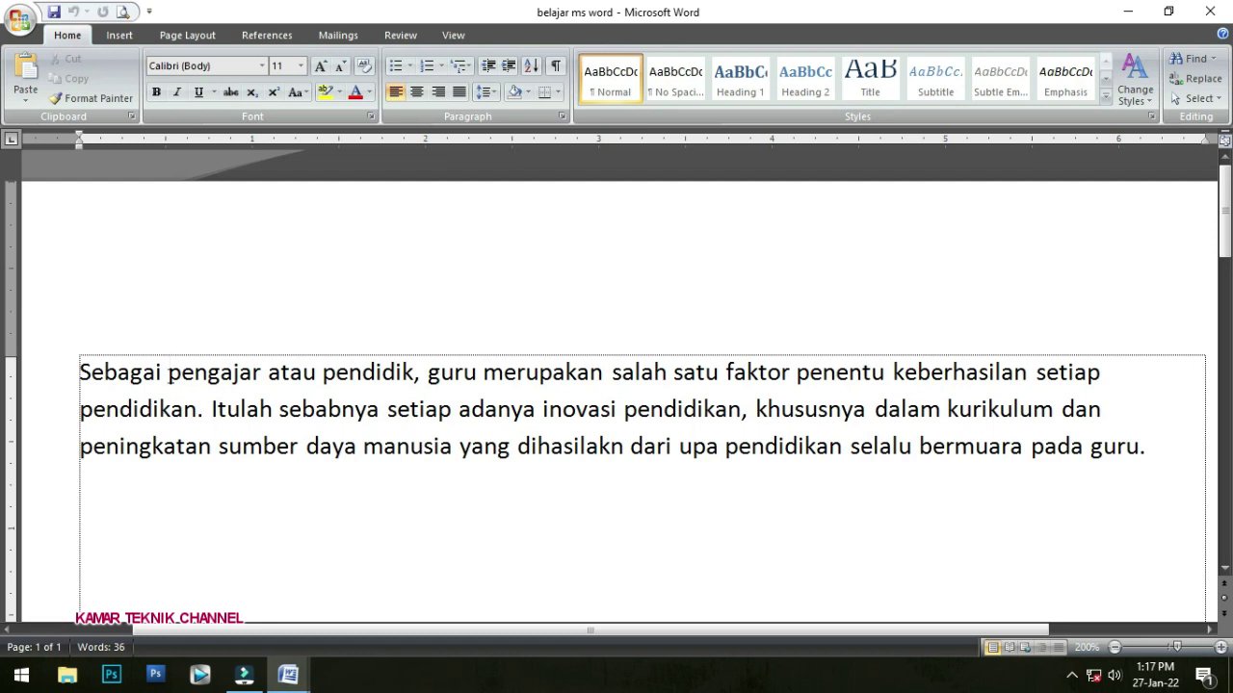
key("shift+Right")
key("shift+Right")
key("shift+Right")
key("shift+Right")
key("shift+Right")
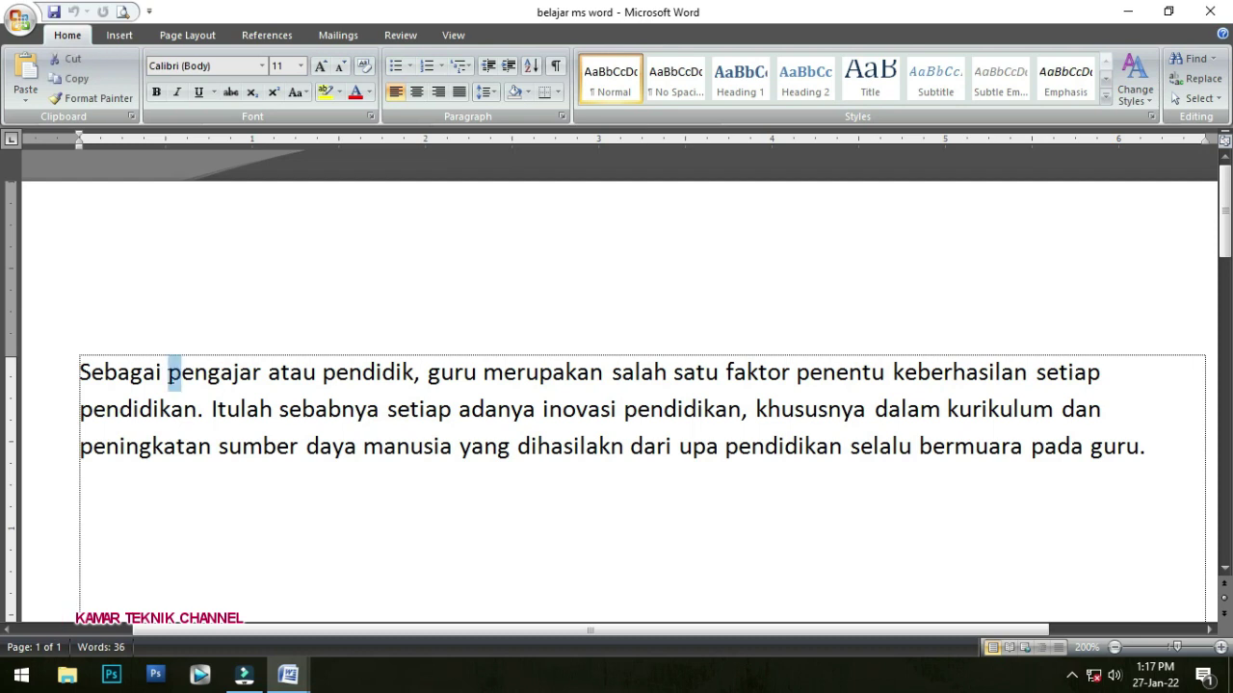
key("shift+Right")
key("shift+Right")
key("shift+Right")
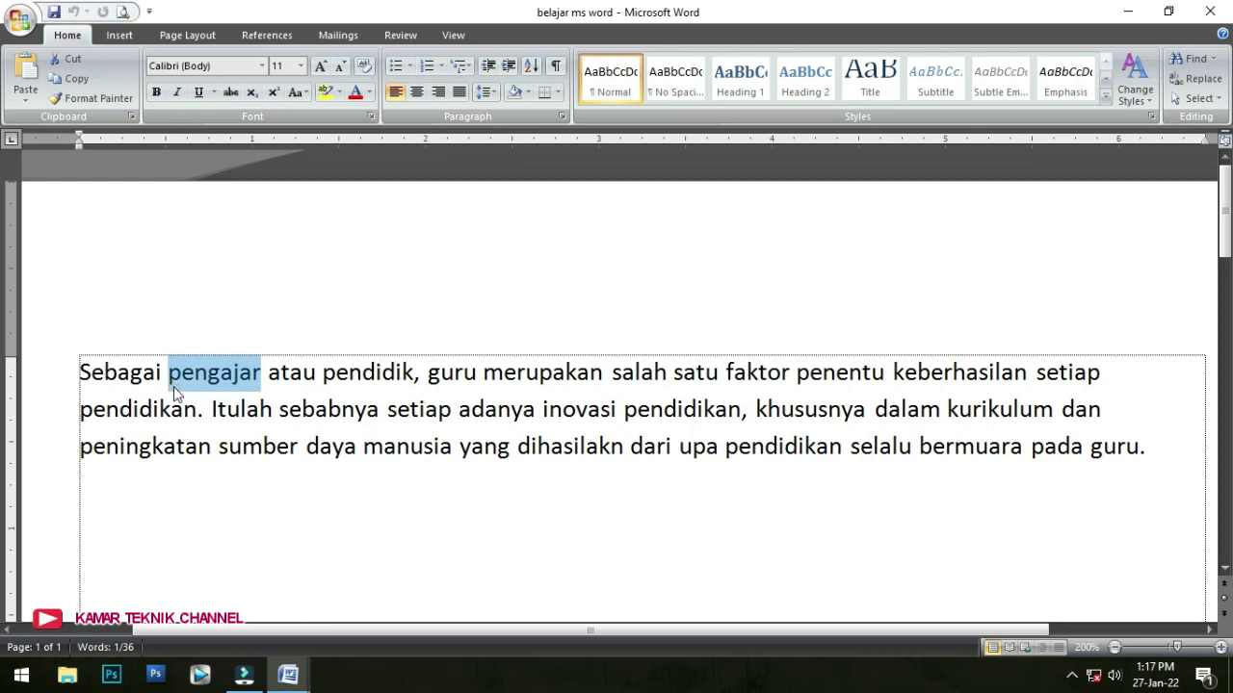
- Select the word pengajar in the first line with its trailing space and copy it
left_click(193, 380)
double_click(200, 379)
left_click(70, 83)
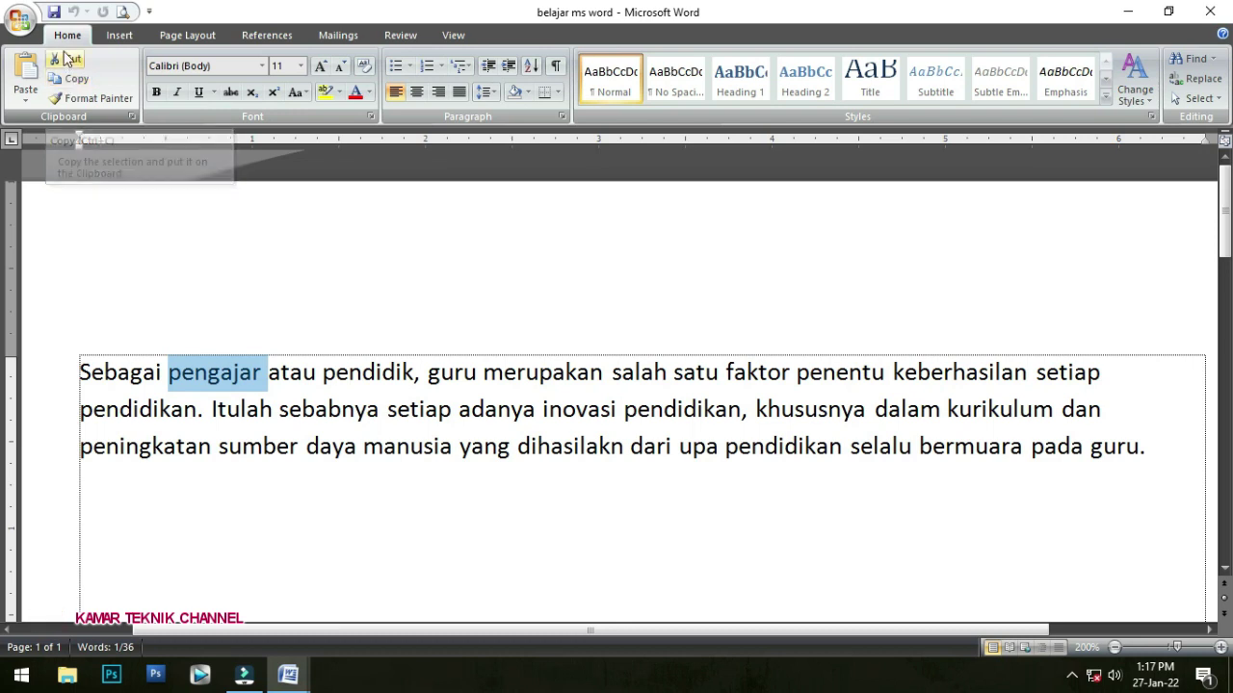
left_click(25, 23)
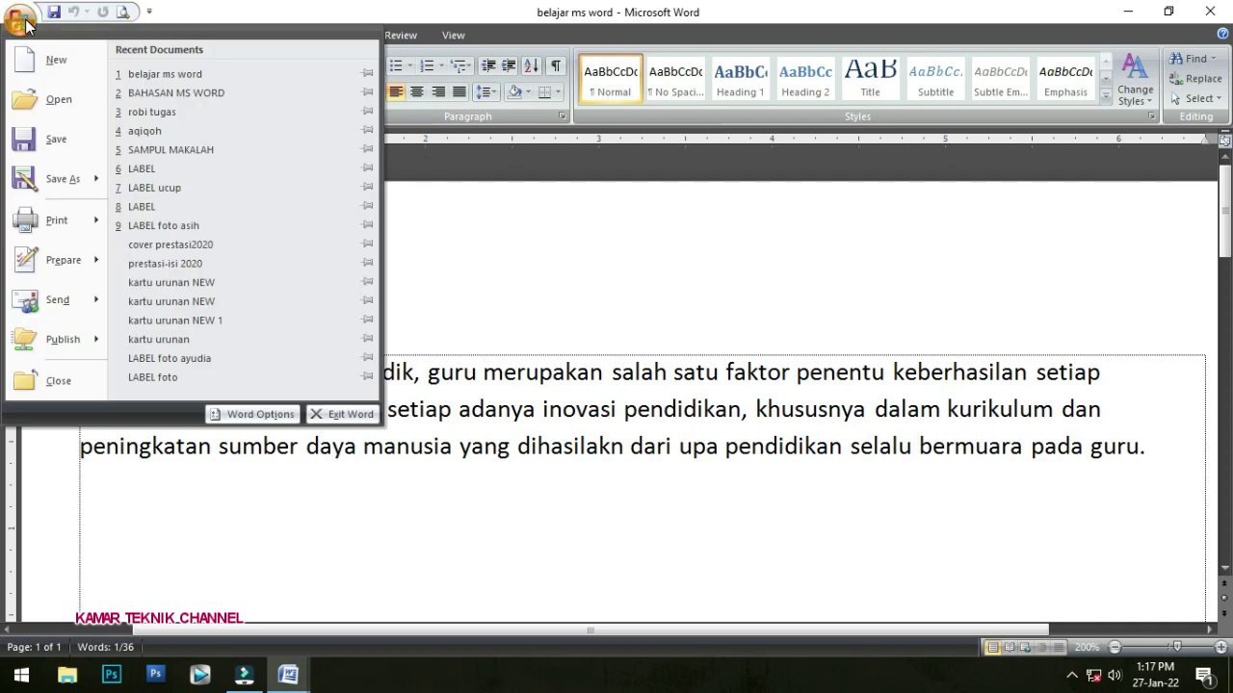
left_click(24, 23)
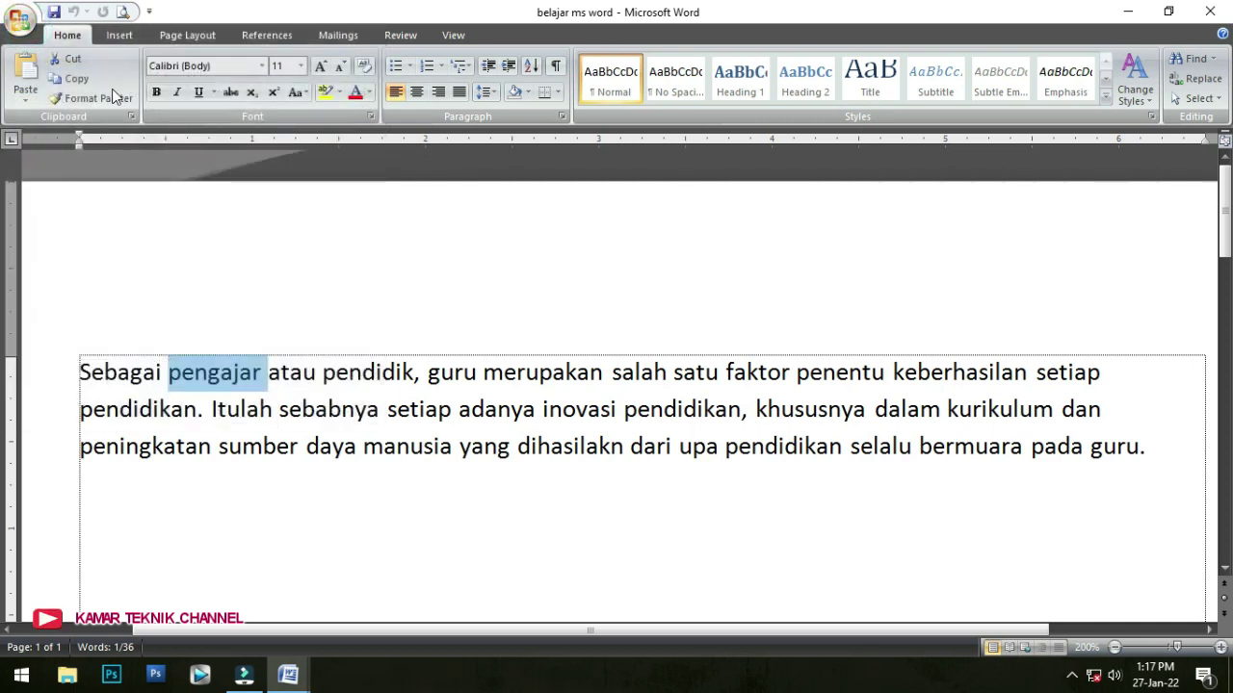
left_click(77, 79)
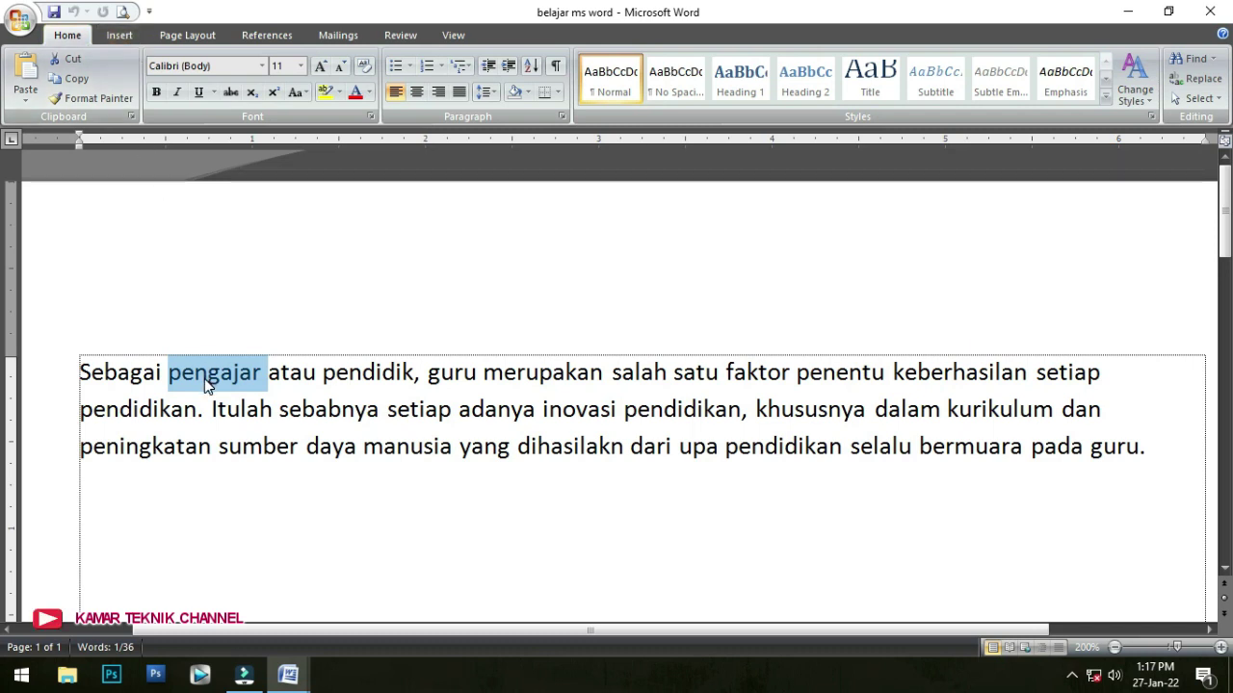
left_click(76, 83)
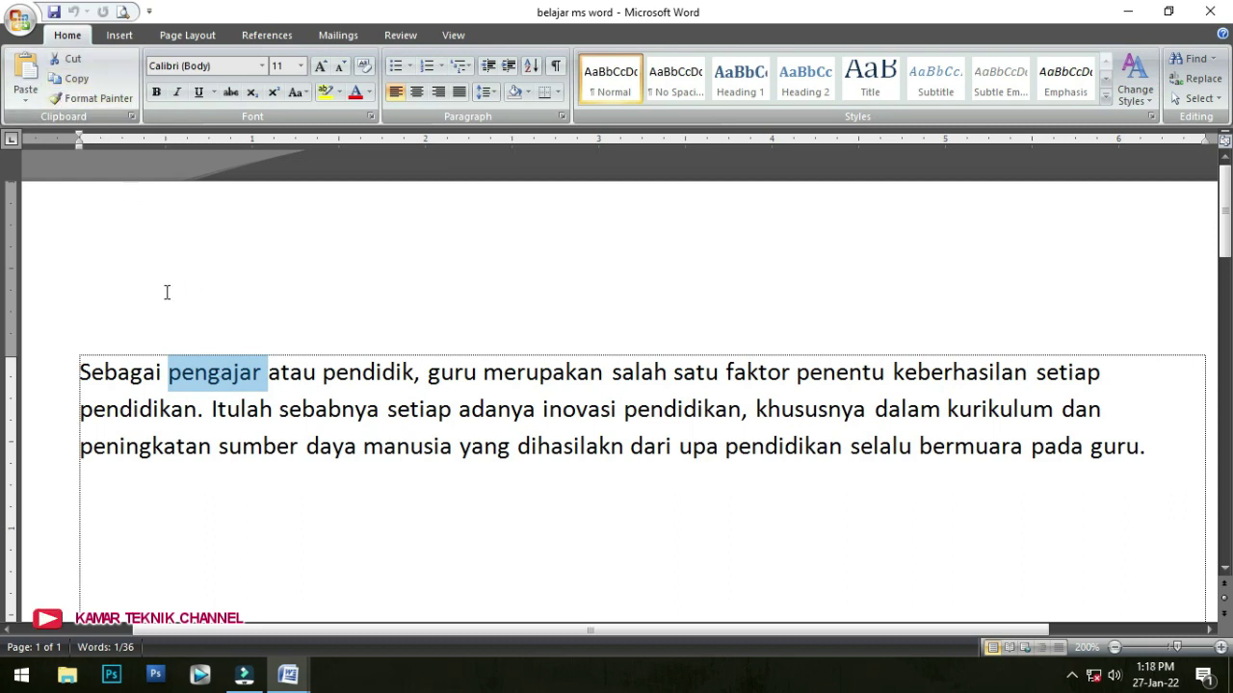
right_click(196, 376)
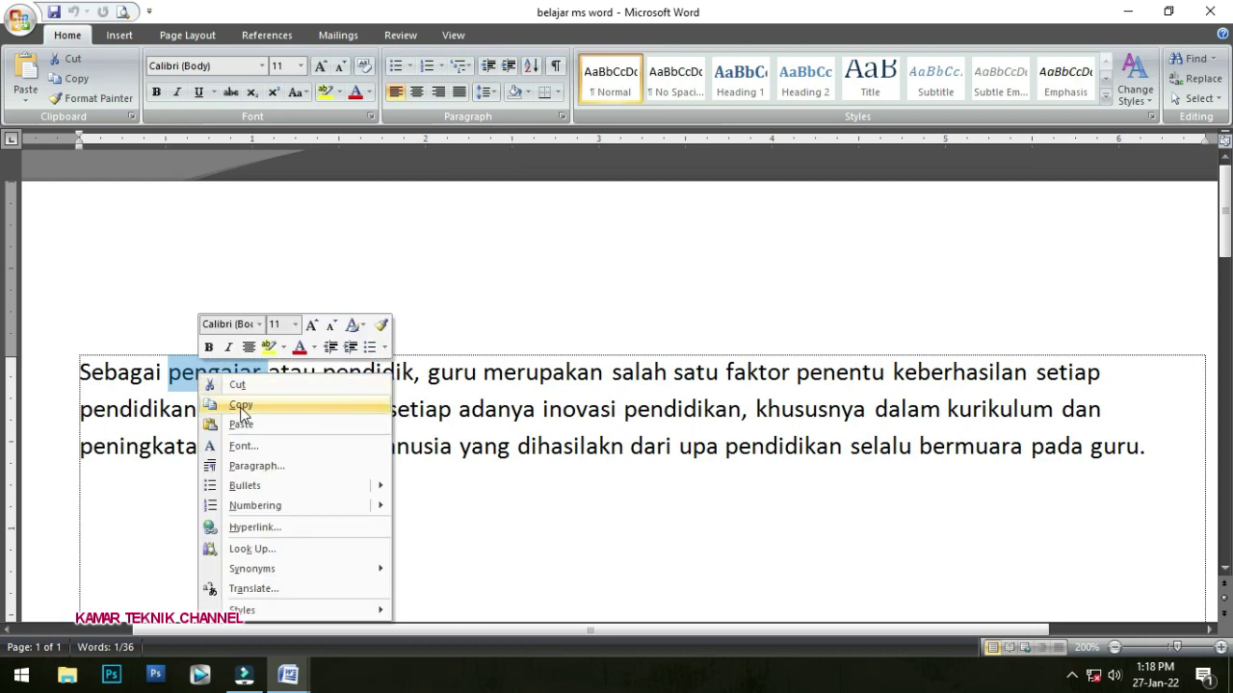
left_click(187, 376)
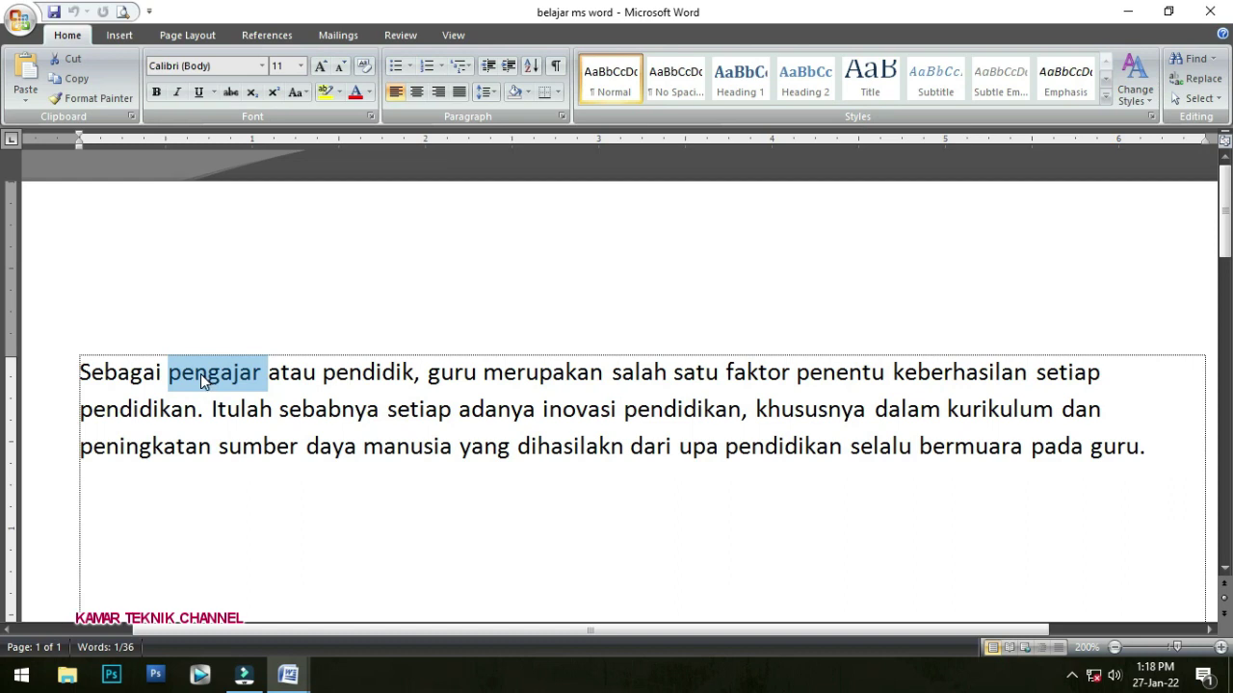
right_click(201, 379)
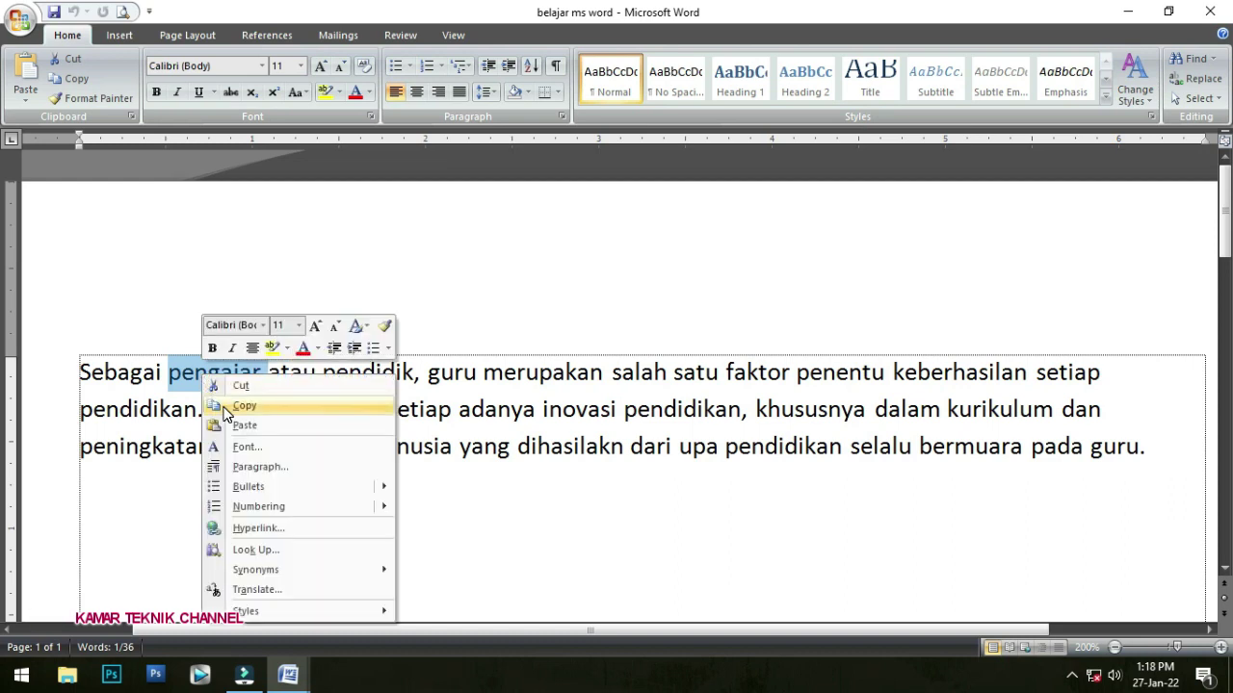
left_click(228, 408)
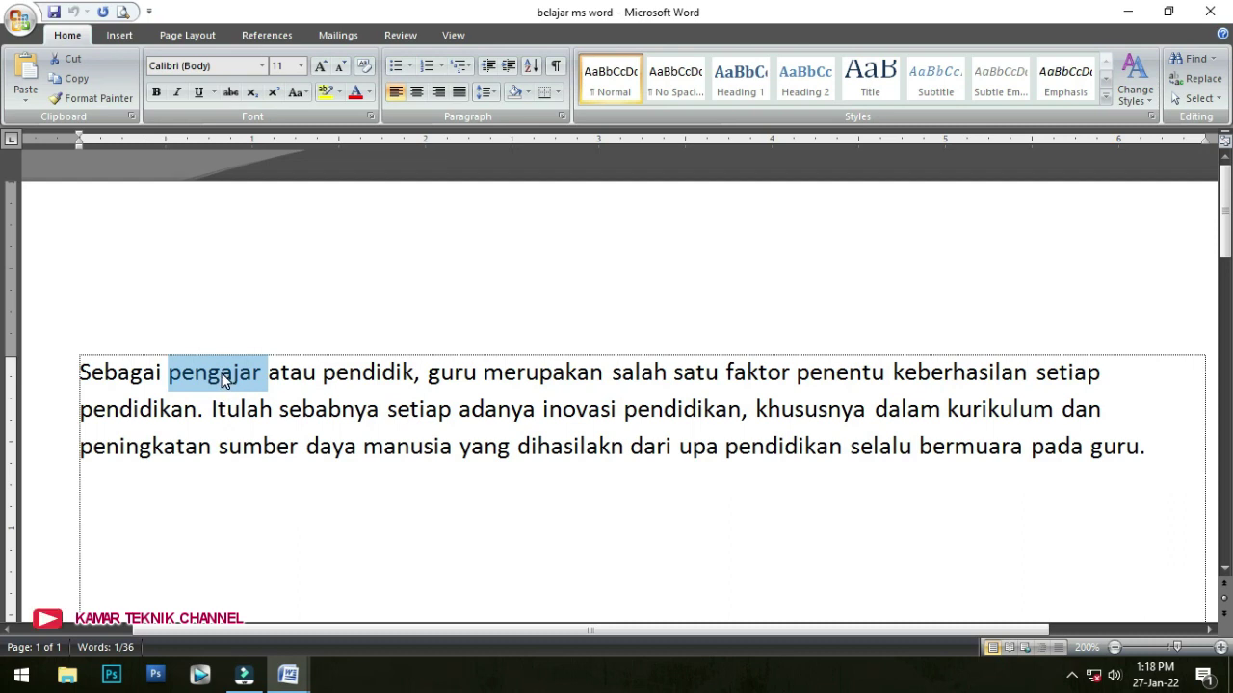
- Paste the copied word pengajar after guru. at the end of the paragraph, following a space
left_click(319, 374)
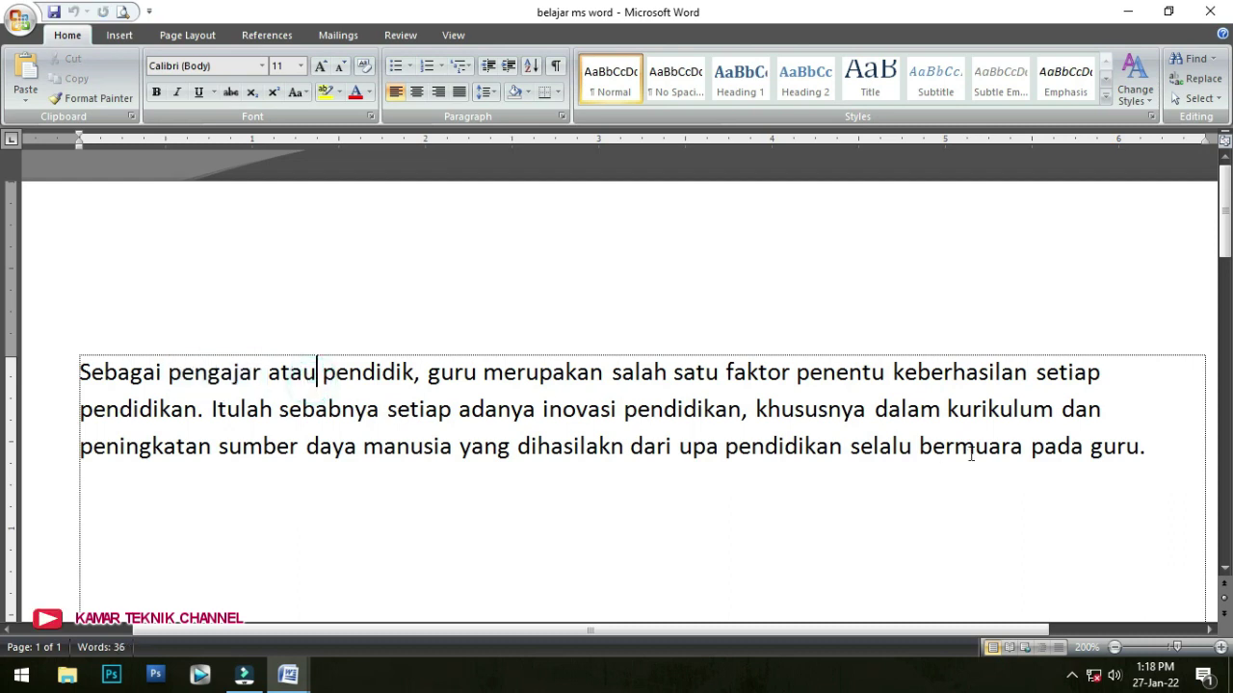
left_click(208, 373)
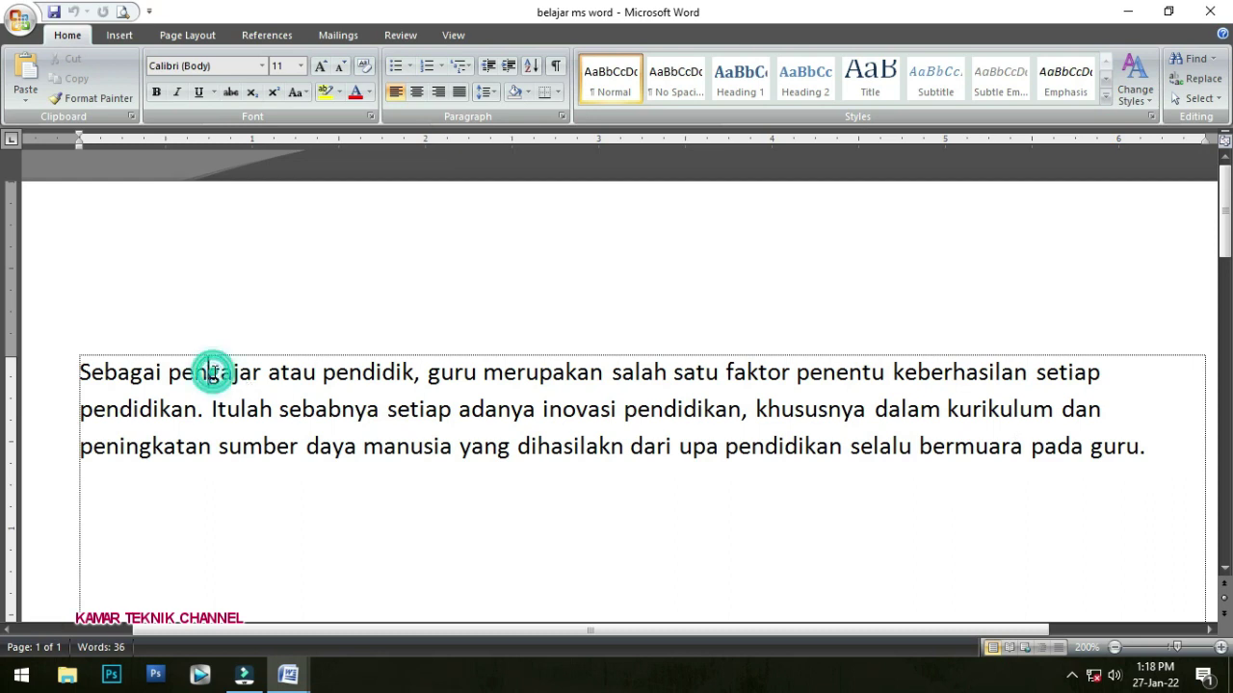
left_click(1164, 444)
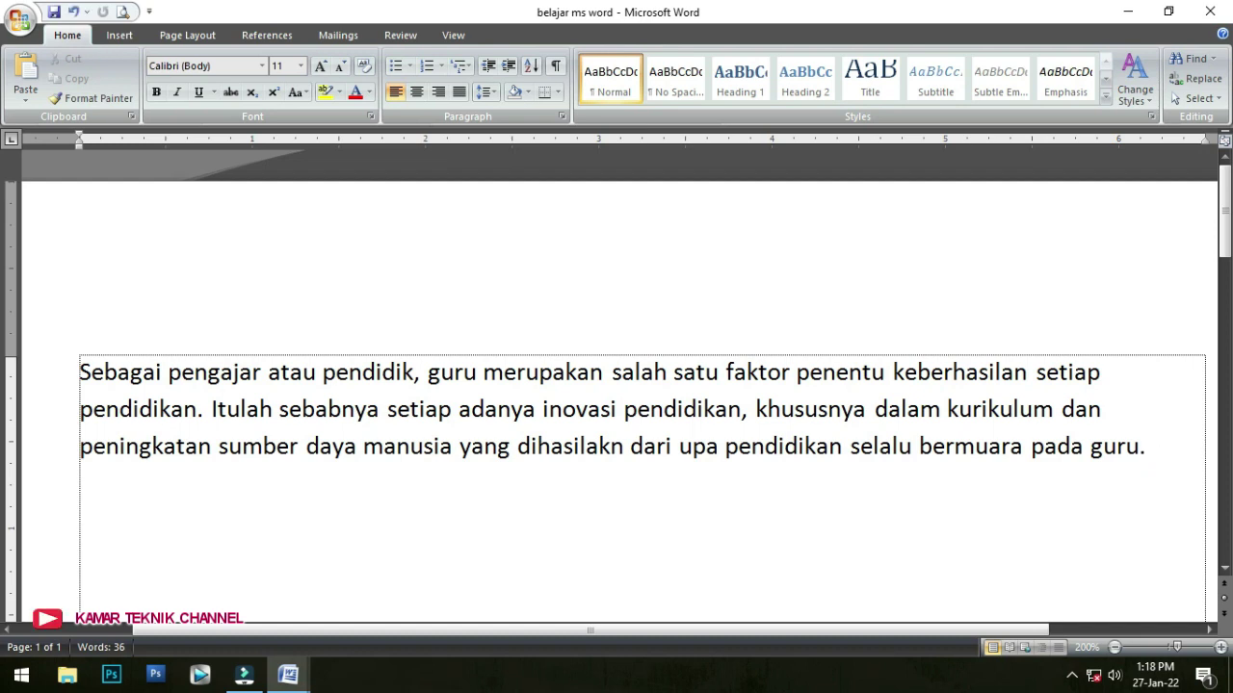
right_click(1157, 450)
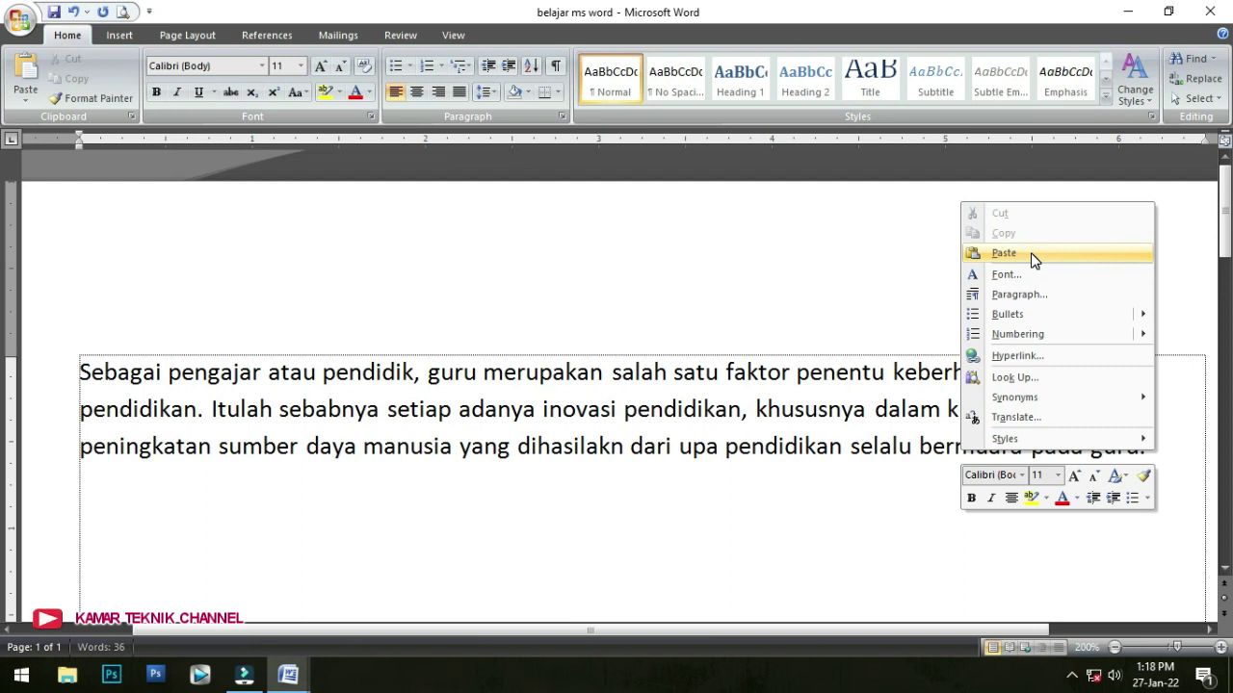
left_click(1180, 466)
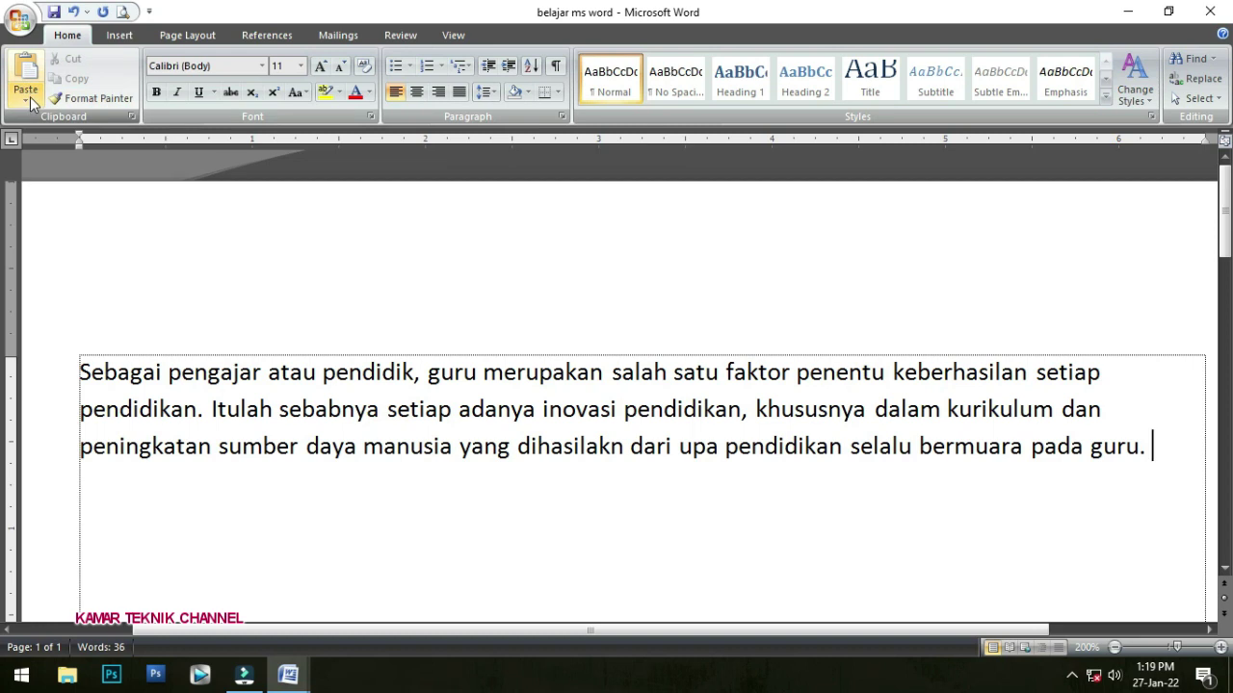
right_click(1172, 450)
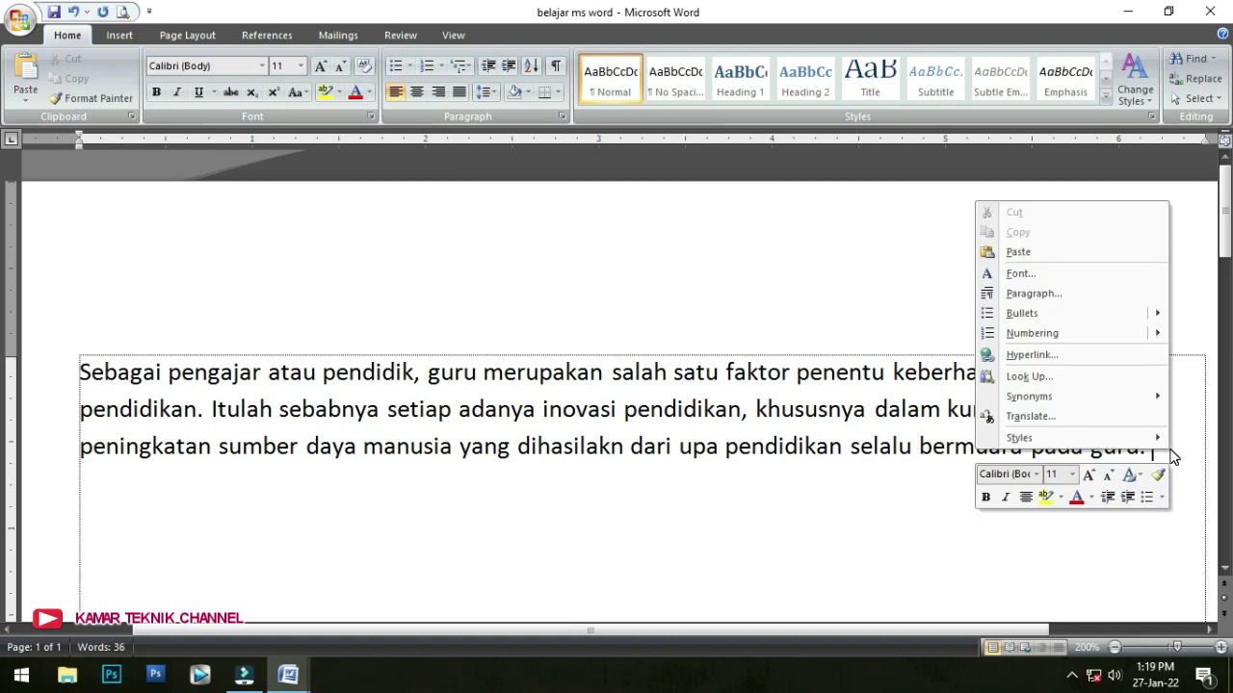
left_click(1053, 255)
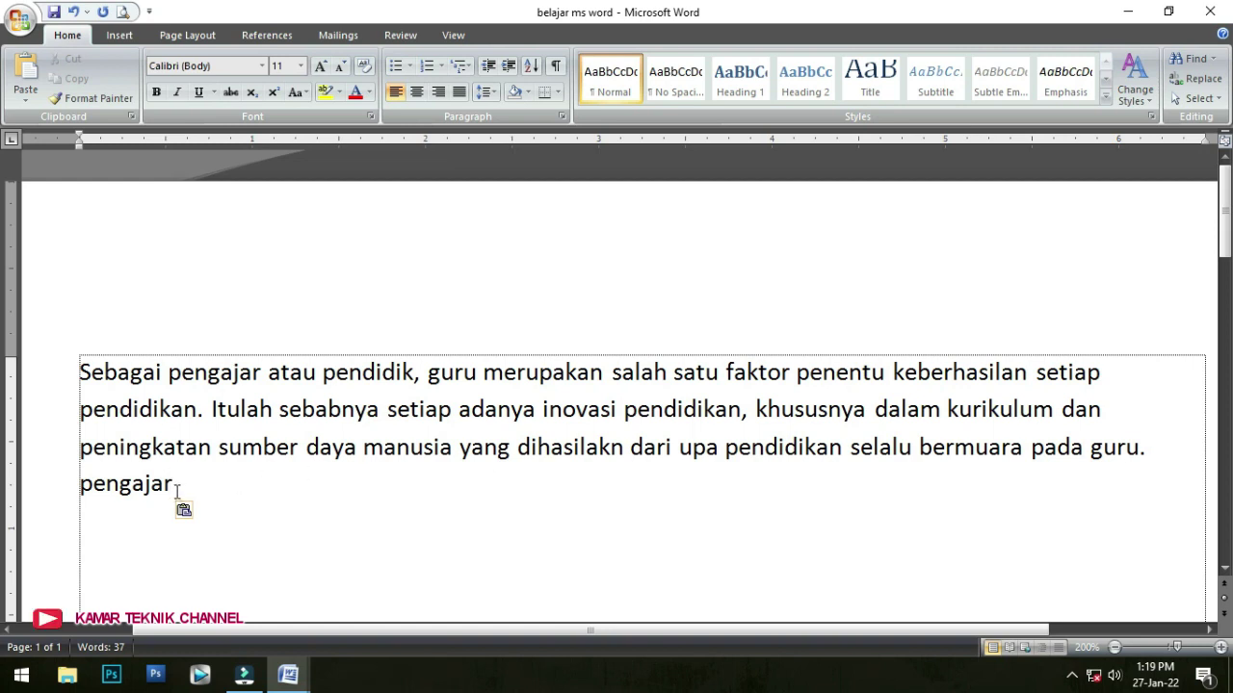
- Select the pasted word pengajar in the last line together with the original pengajar in the first line
left_click_drag(175, 485, 77, 490)
left_click(183, 375)
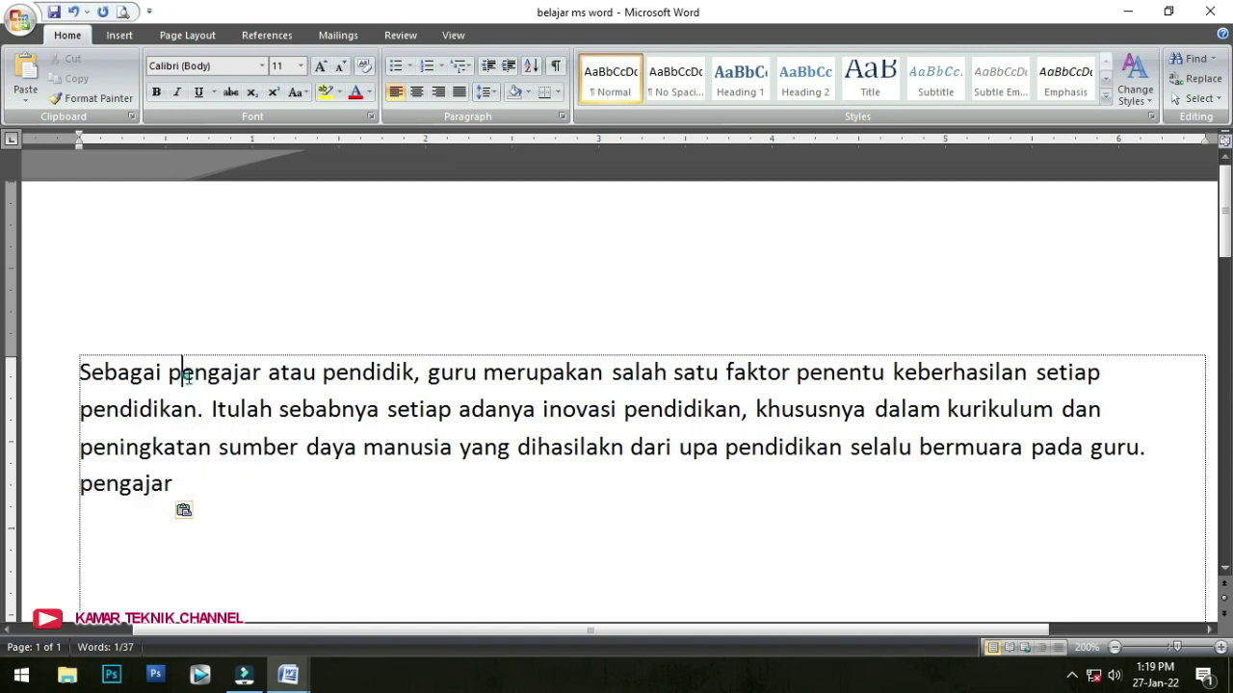
double_click(122, 487)
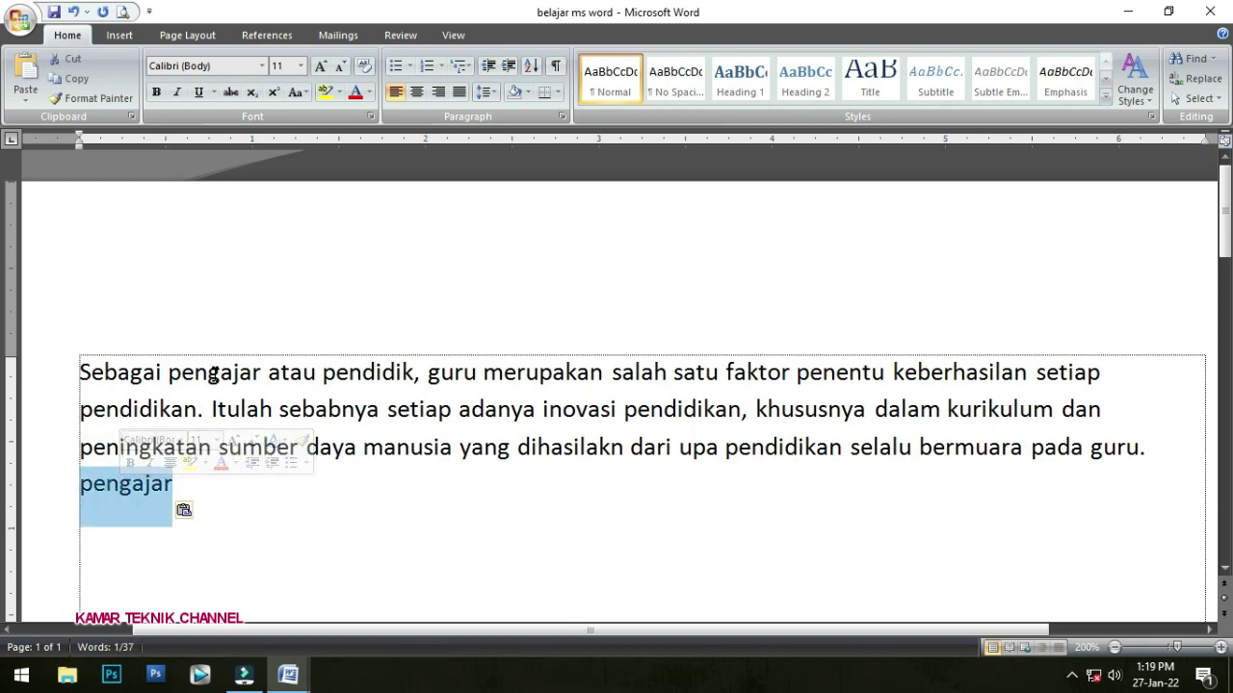
double_click(208, 372, "ctrl")
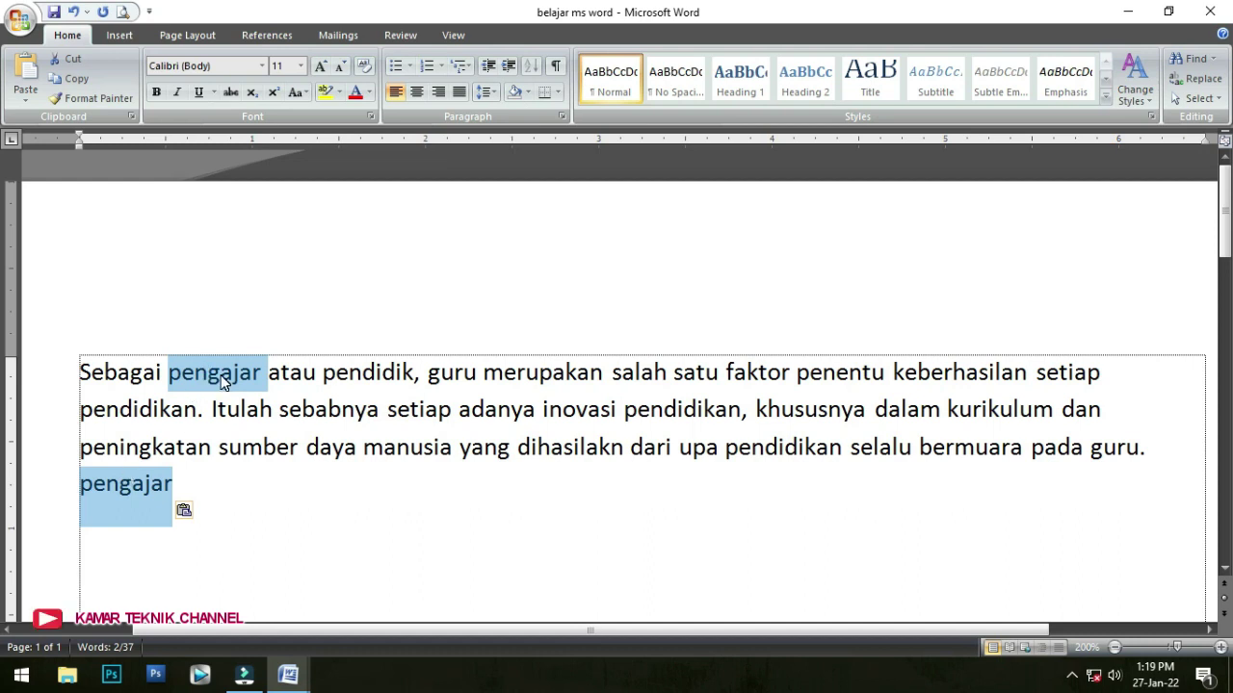
- Check topic 4 in the BAHASAN MS WORD outline and return to the belajar ms word document
left_click(287, 674)
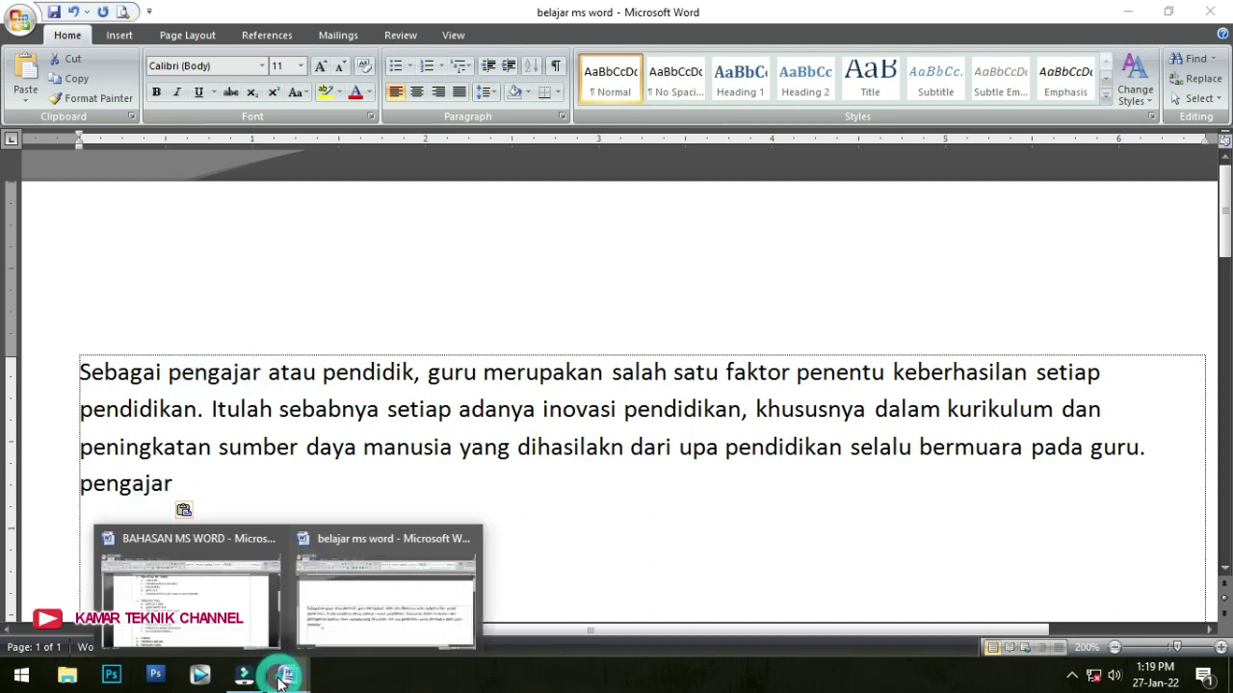
left_click(235, 639)
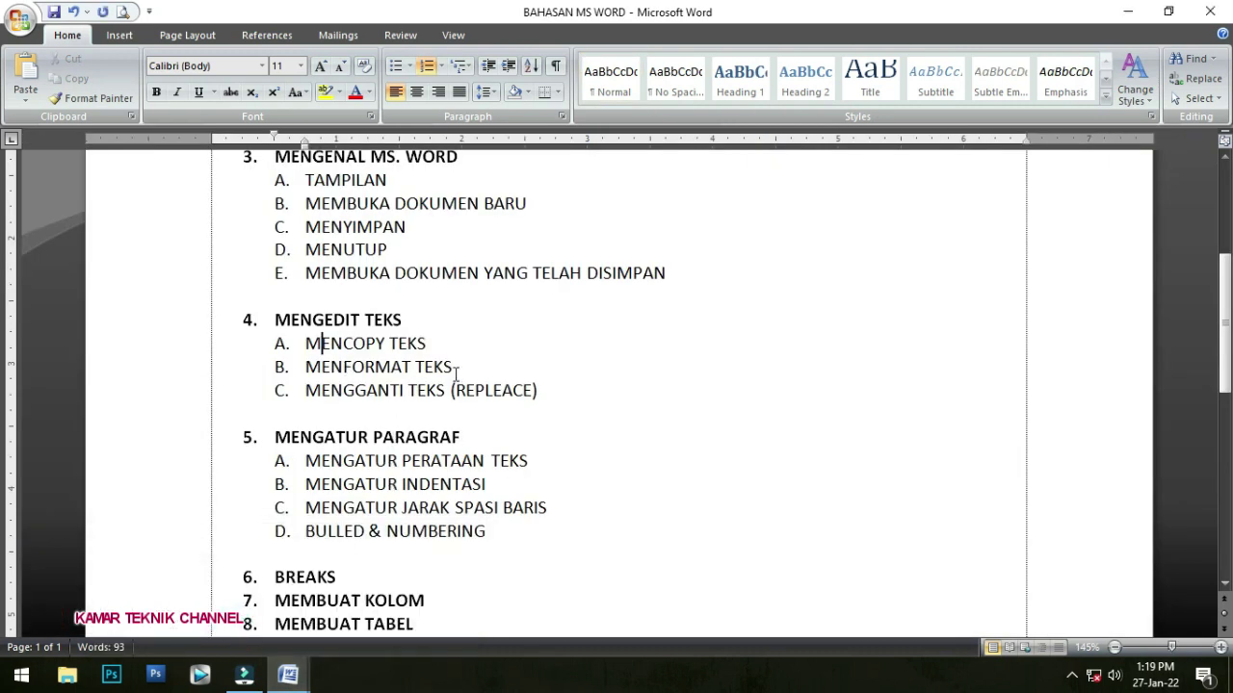
mouse_move(288, 675)
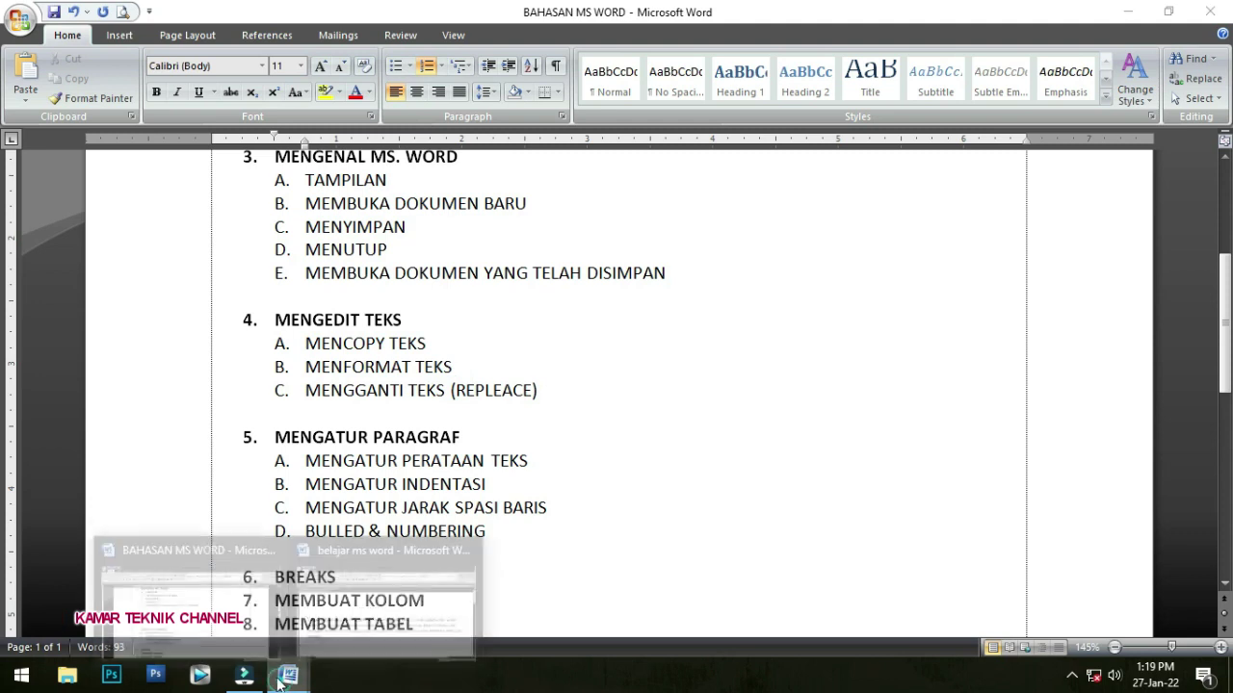
left_click(374, 607)
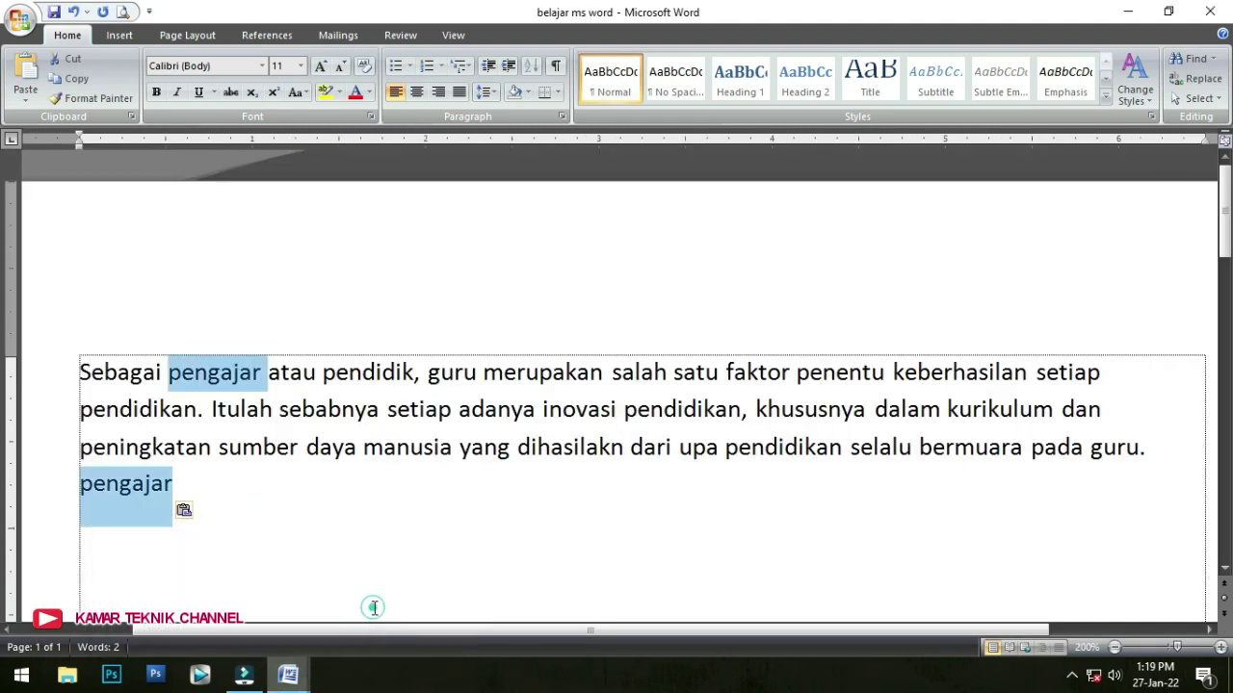
- Clear the selection, select the first-line pengajar, and cut the pasted word pengajar from the last line instead
left_click(122, 491)
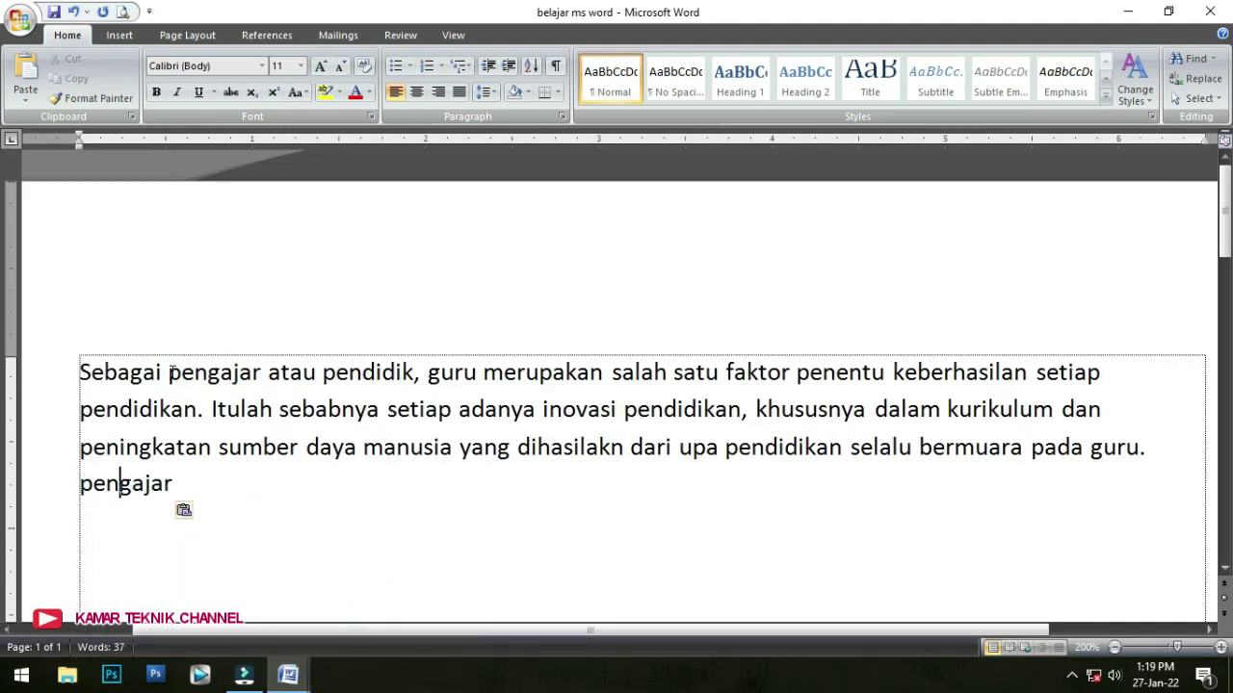
left_click_drag(169, 372, 261, 376)
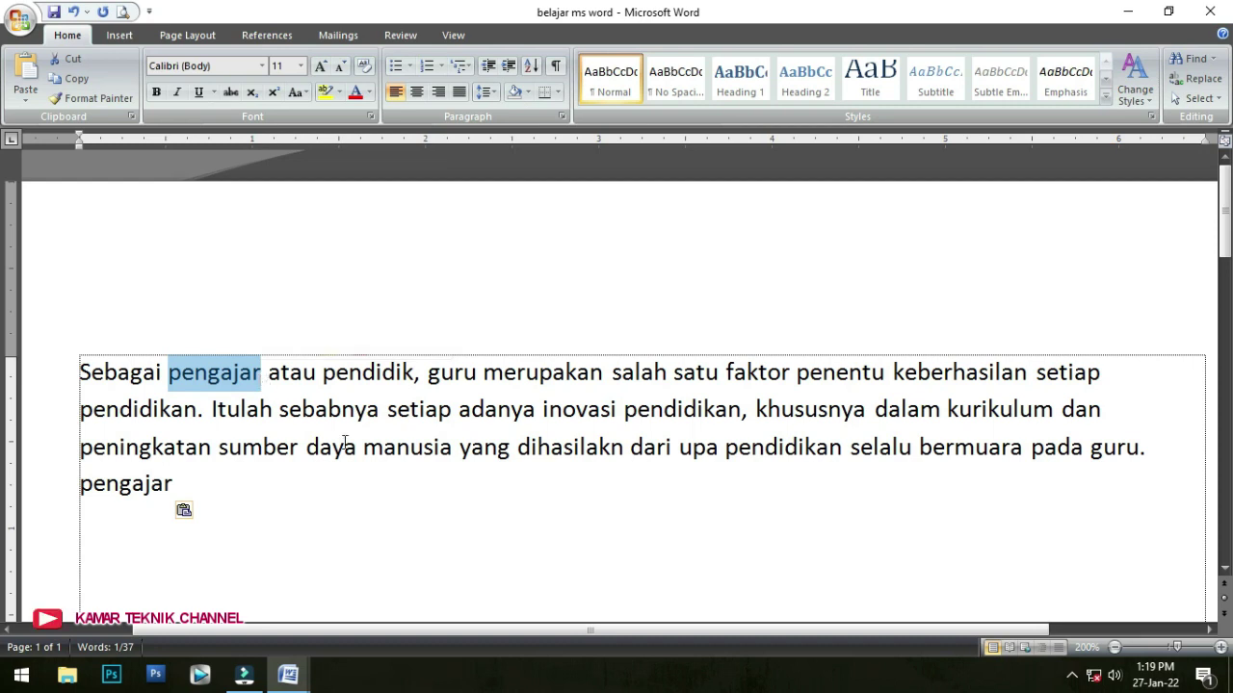
triple_click(125, 486)
key("ctrl+c")
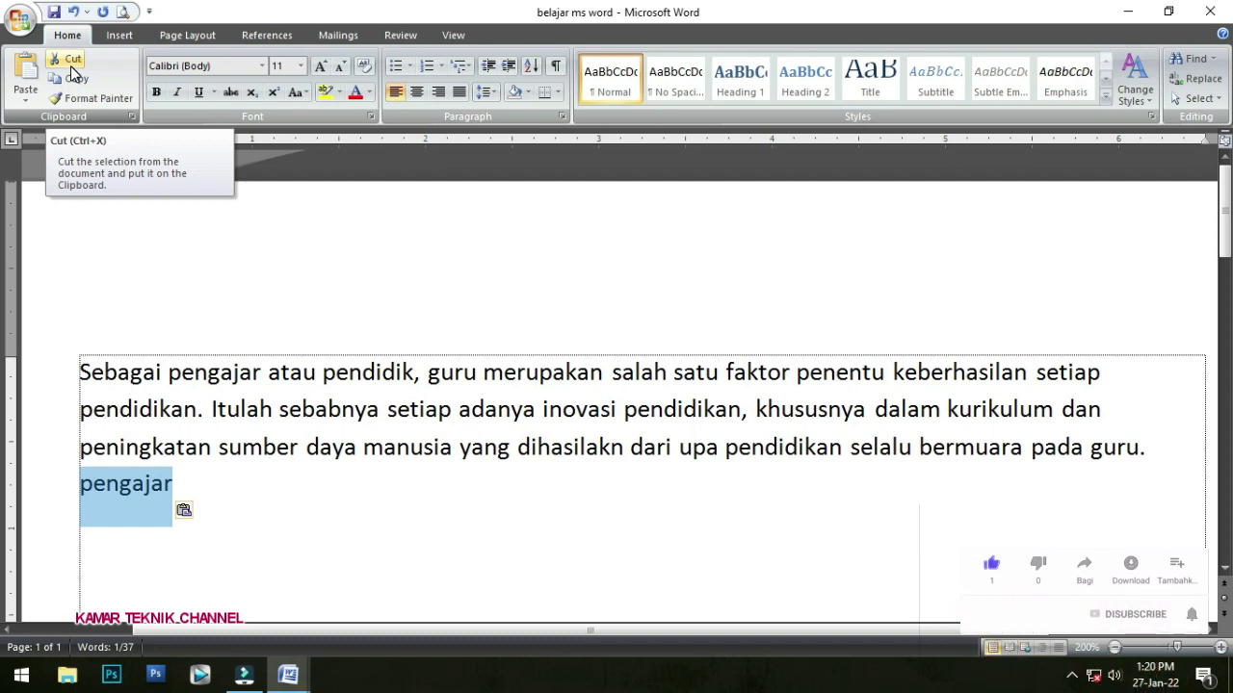
right_click(126, 486)
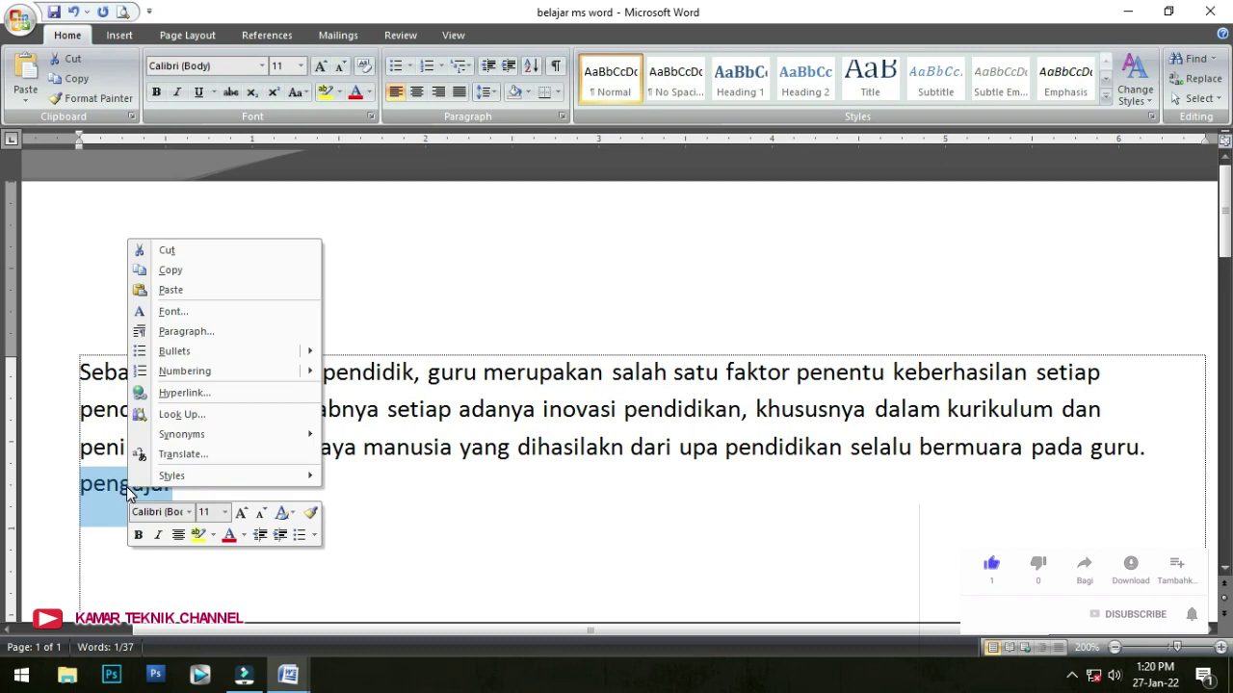
left_click(191, 256)
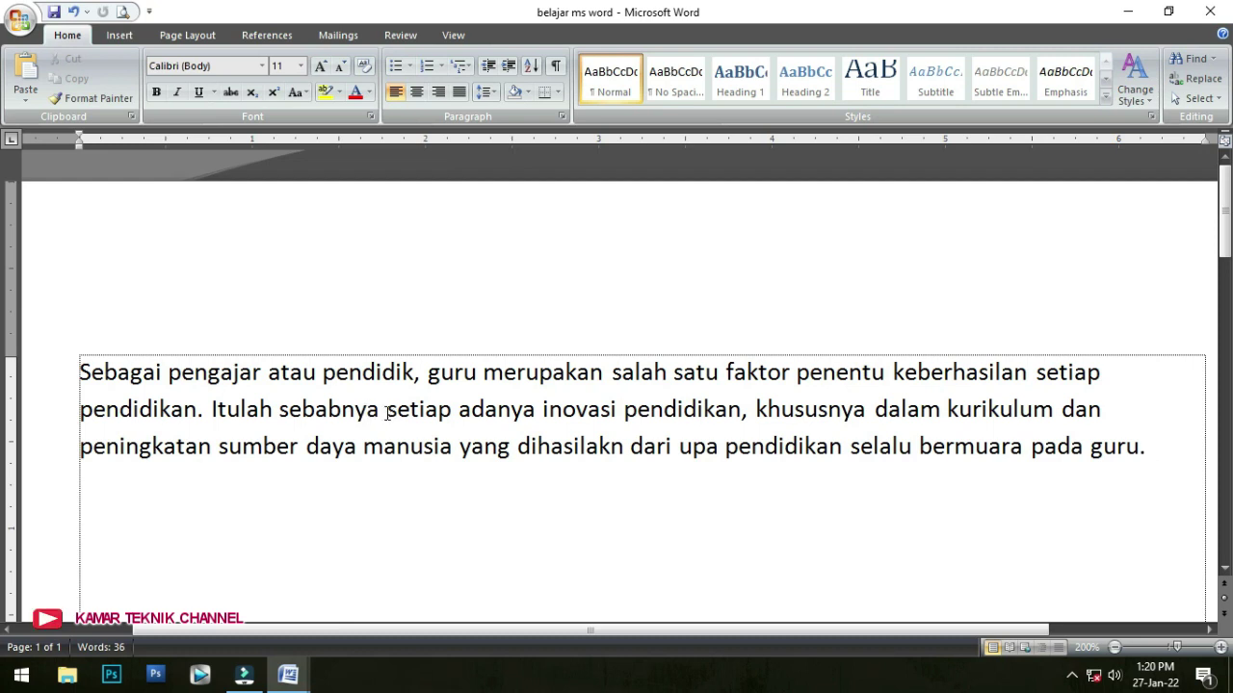
- Paste the cut word pengajar before setiap in the second line and select the pasted word
left_click(388, 412)
right_click(387, 411)
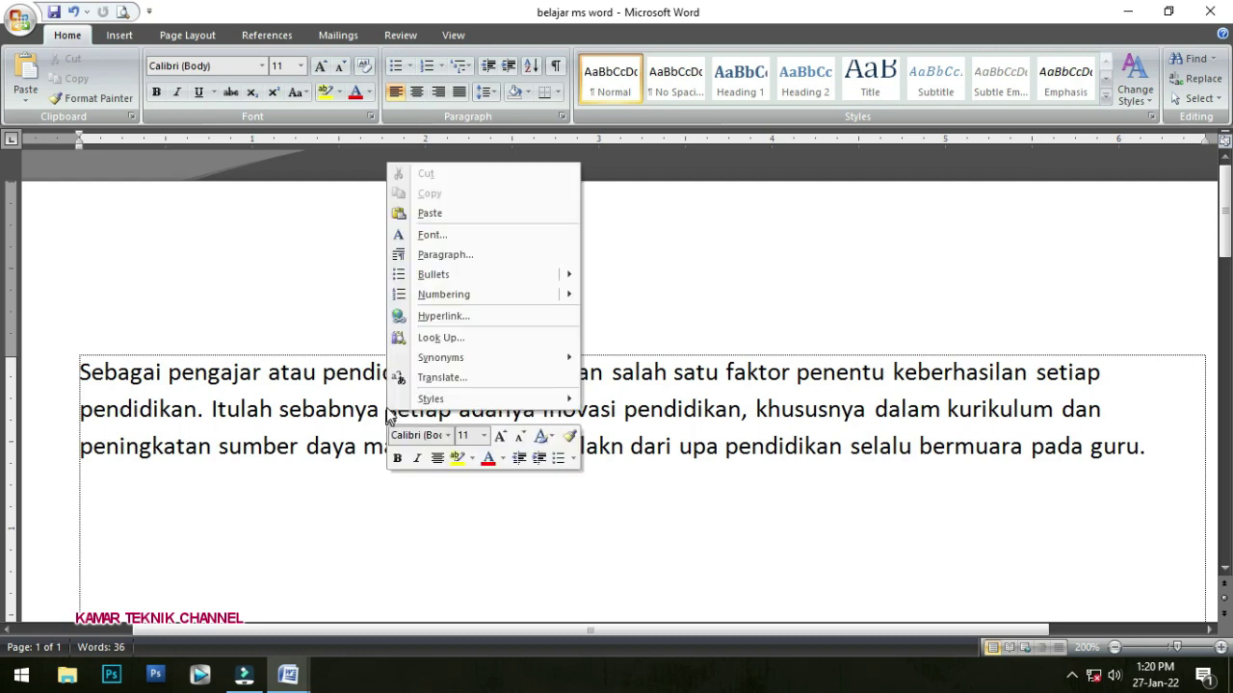
left_click(430, 213)
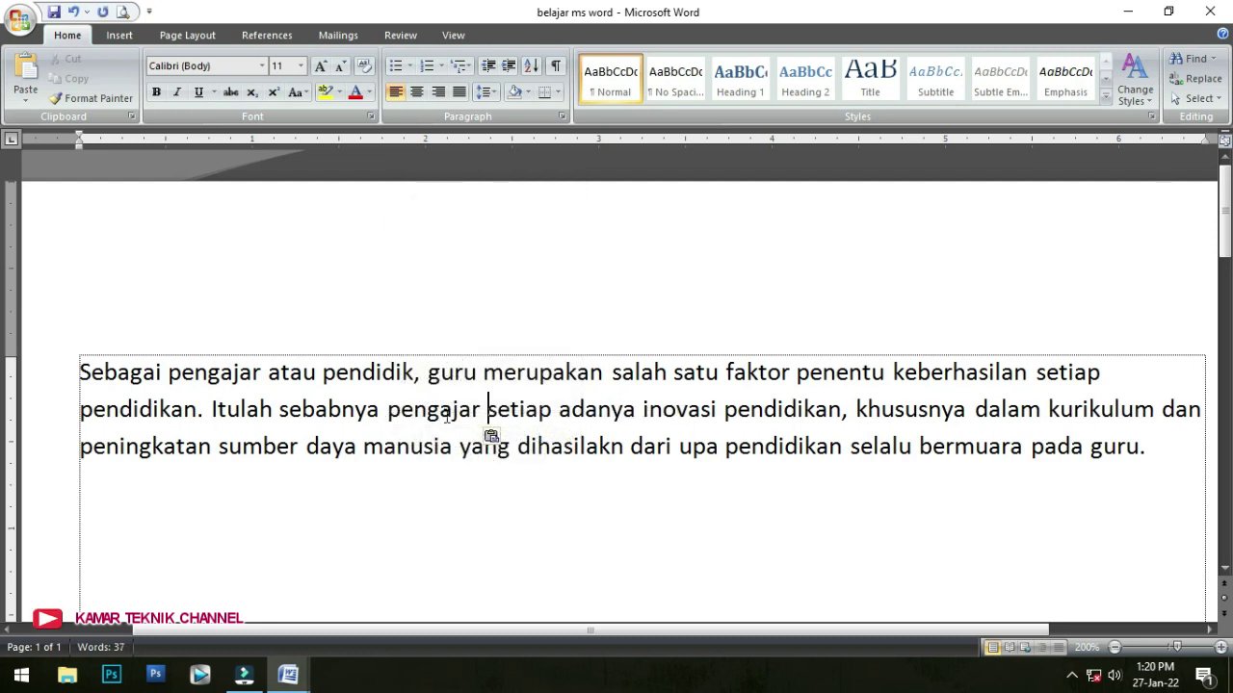
double_click(447, 412)
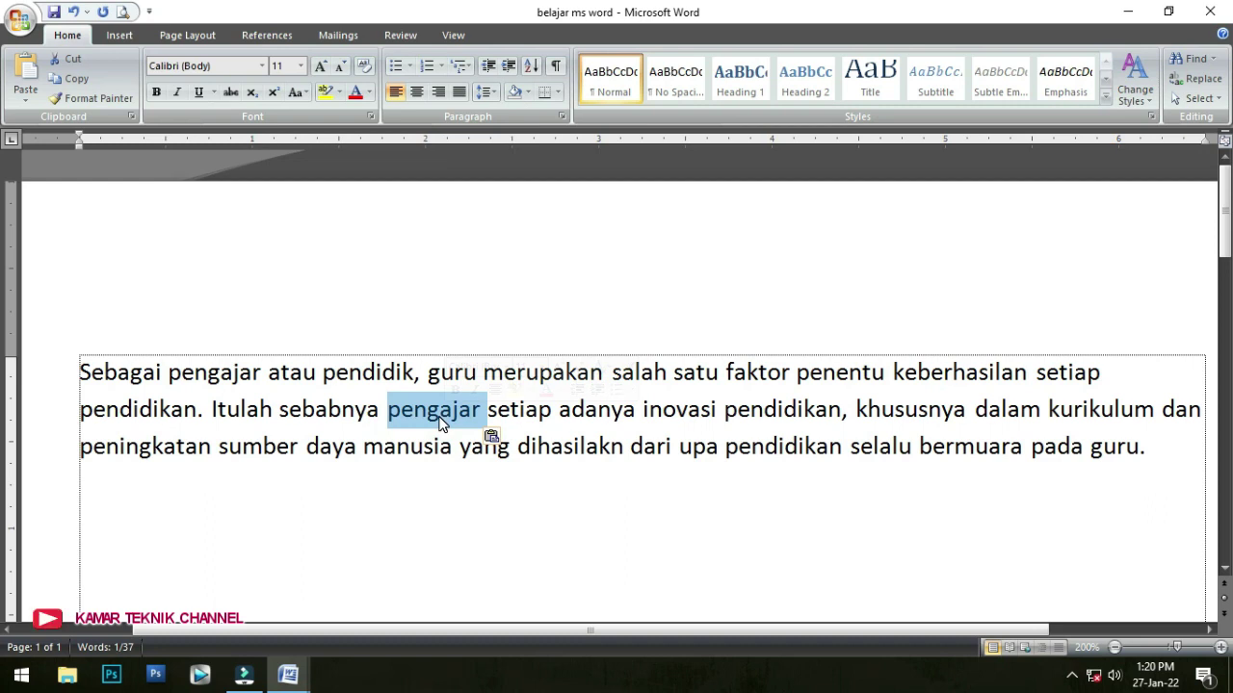
- Check topic 4B MENFORMAT TEKS in the BAHASAN MS WORD outline and return to the belajar ms word document
left_click(294, 684)
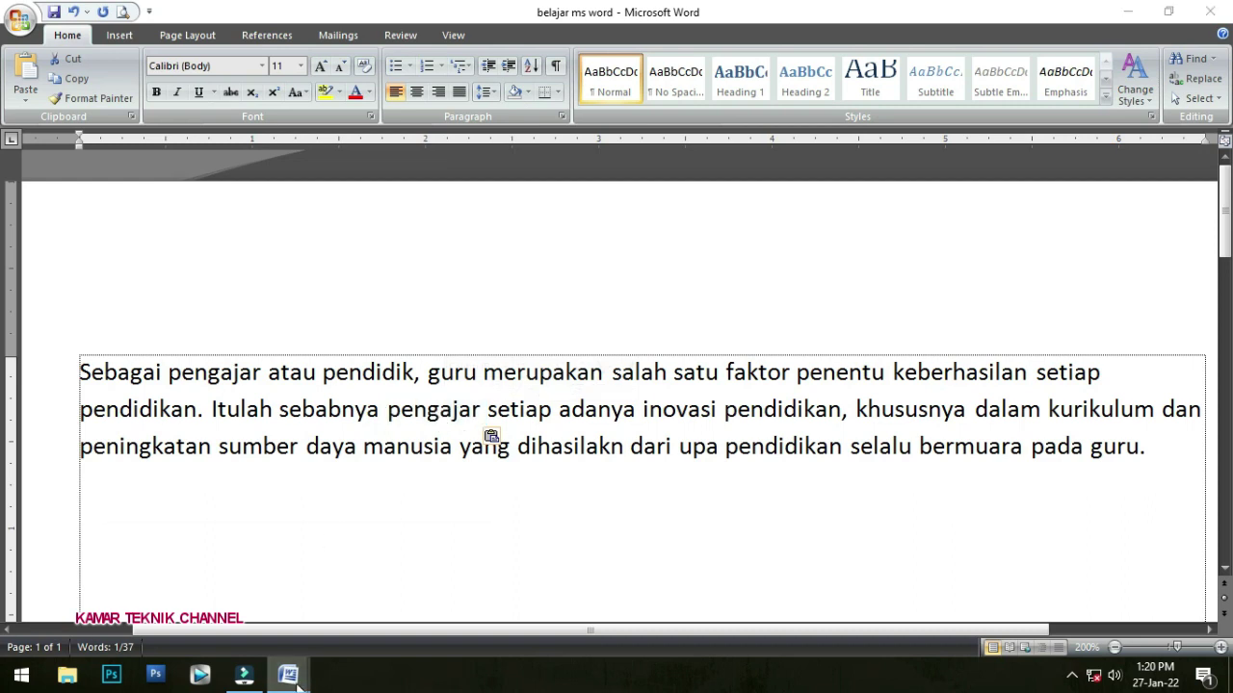
left_click(231, 607)
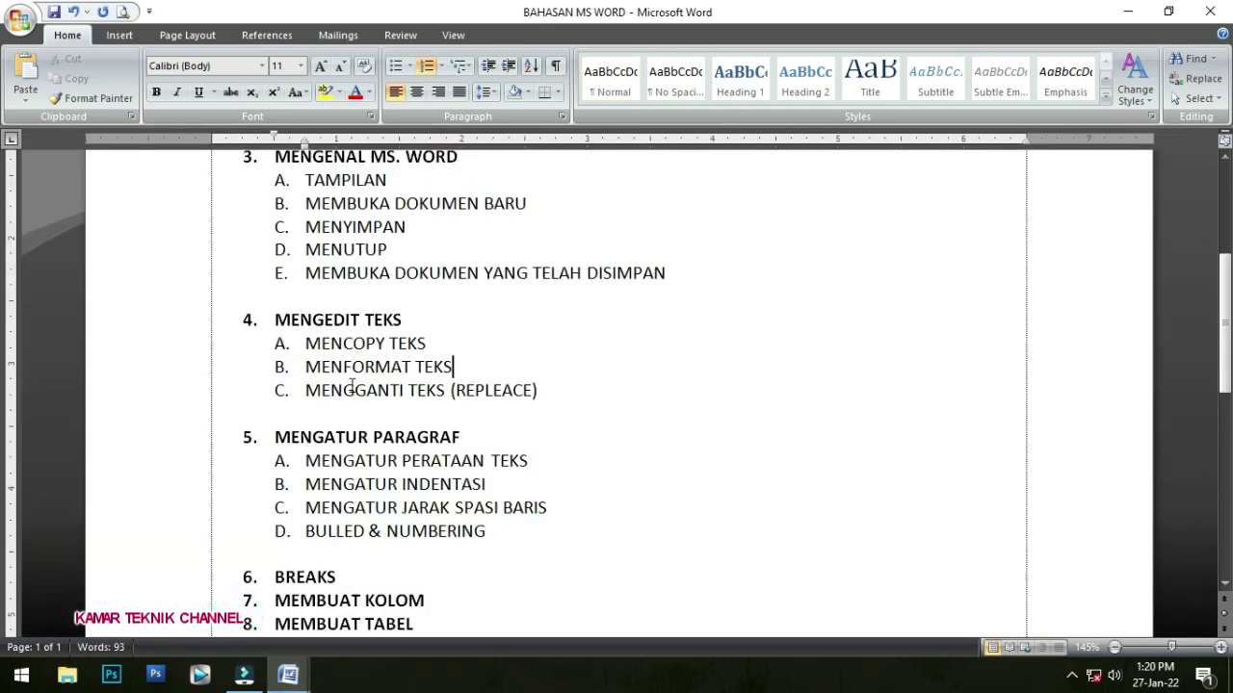
left_click_drag(329, 367, 424, 367)
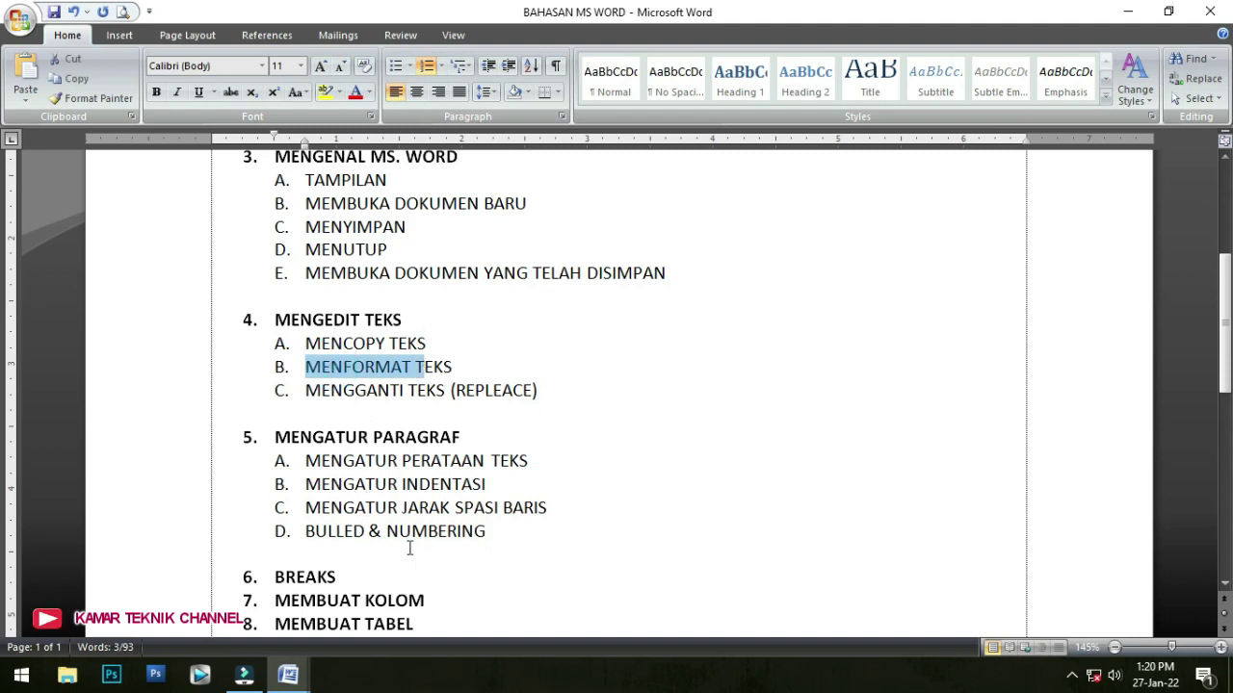
mouse_move(288, 674)
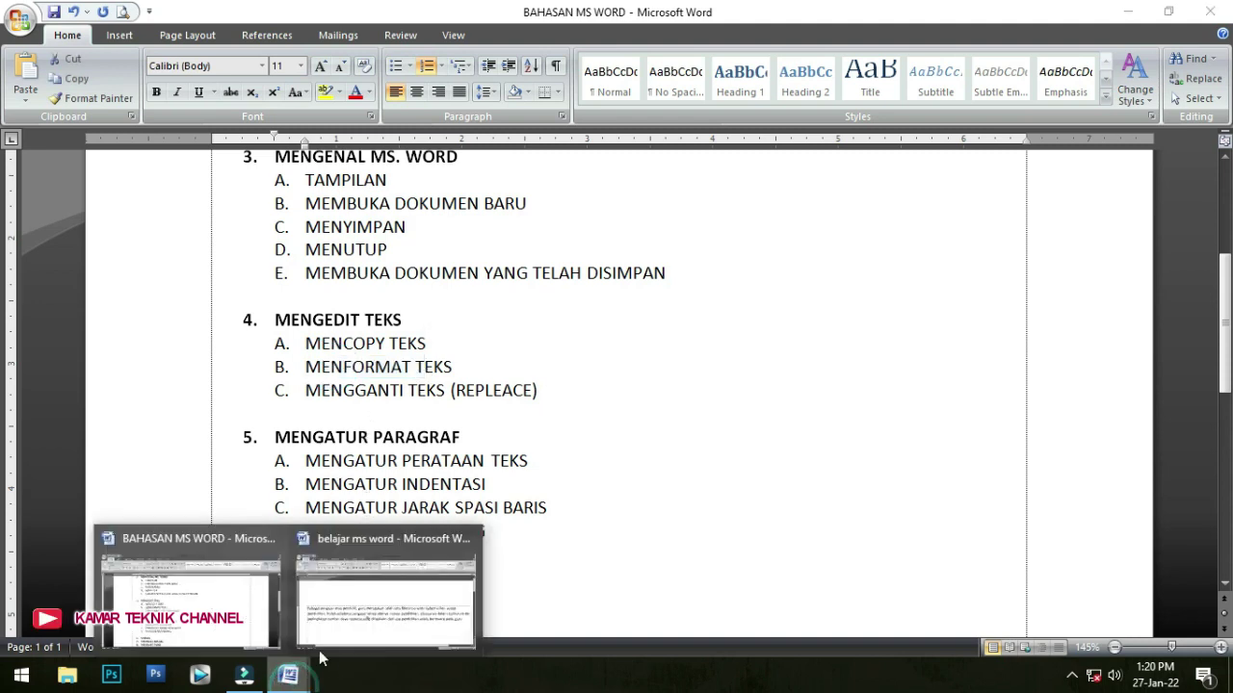
left_click(364, 613)
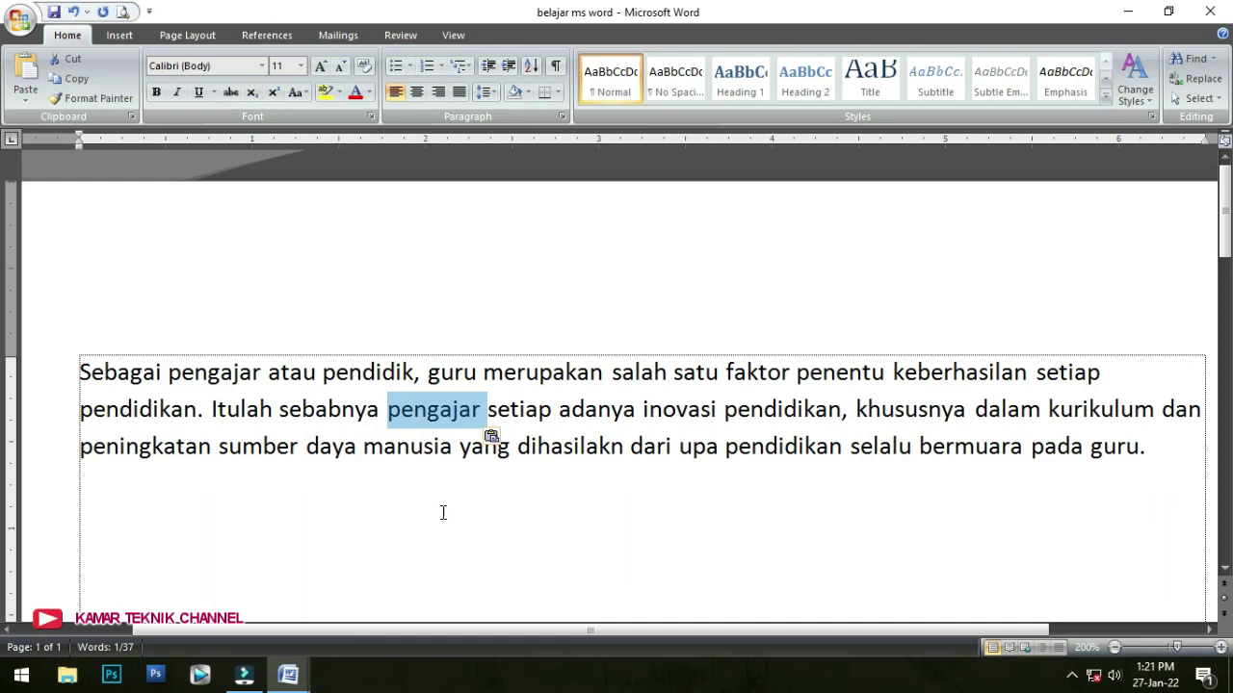
- Practise extending and shrinking the selection over the second-line word pengajar character by character, and clear the selection
left_click(428, 412)
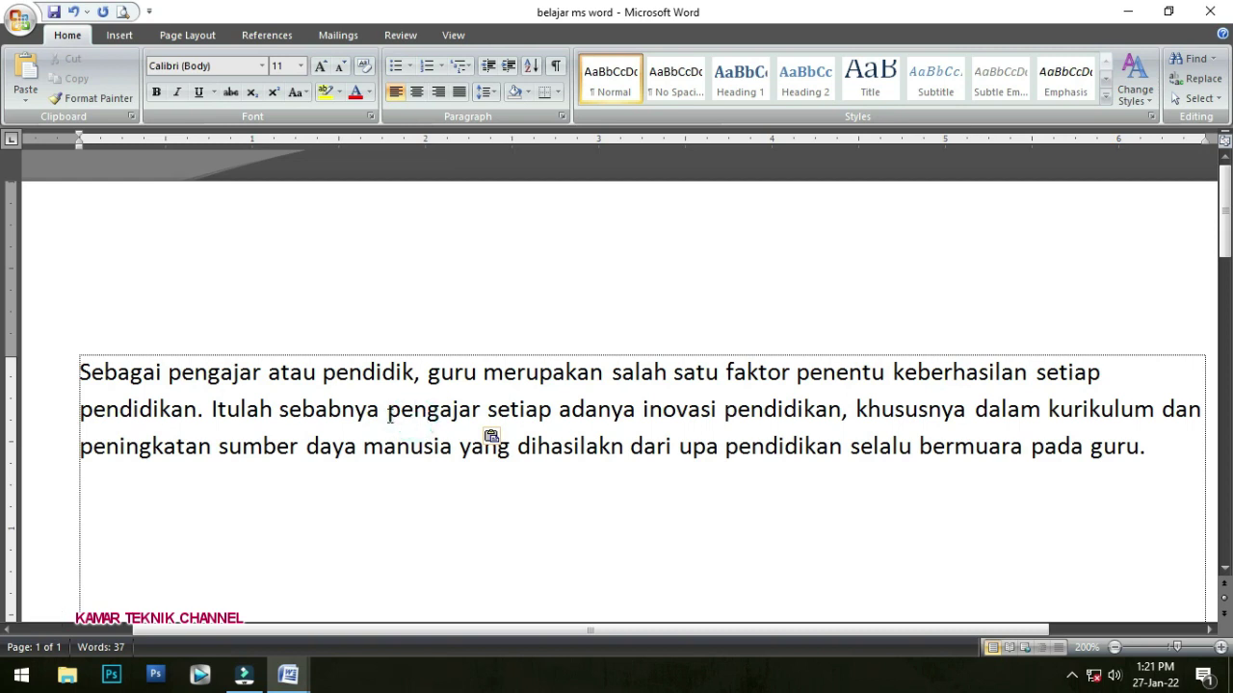
left_click(388, 412, "shift")
key("shift+Right")
key("shift+Right")
key("shift+Right")
key("shift+Right")
key("shift+Right")
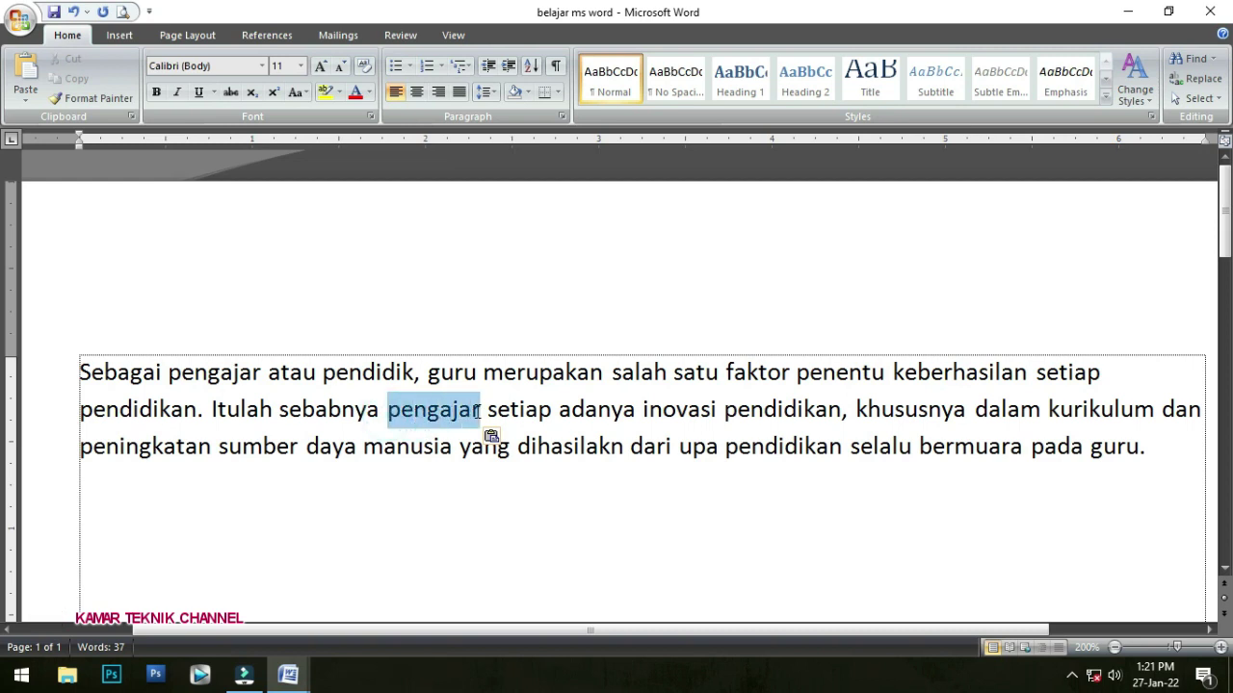
key("shift+Left")
key("shift+Left")
key("shift+Left")
key("shift+Left")
key("shift+Right")
key("shift+Right")
key("shift+Right")
key("shift+Right")
key("shift+Right")
key("shift+Left")
key("shift+Left")
key("shift+Left")
key("shift+Left")
key("shift+Right")
key("shift+Right")
key("shift+Right")
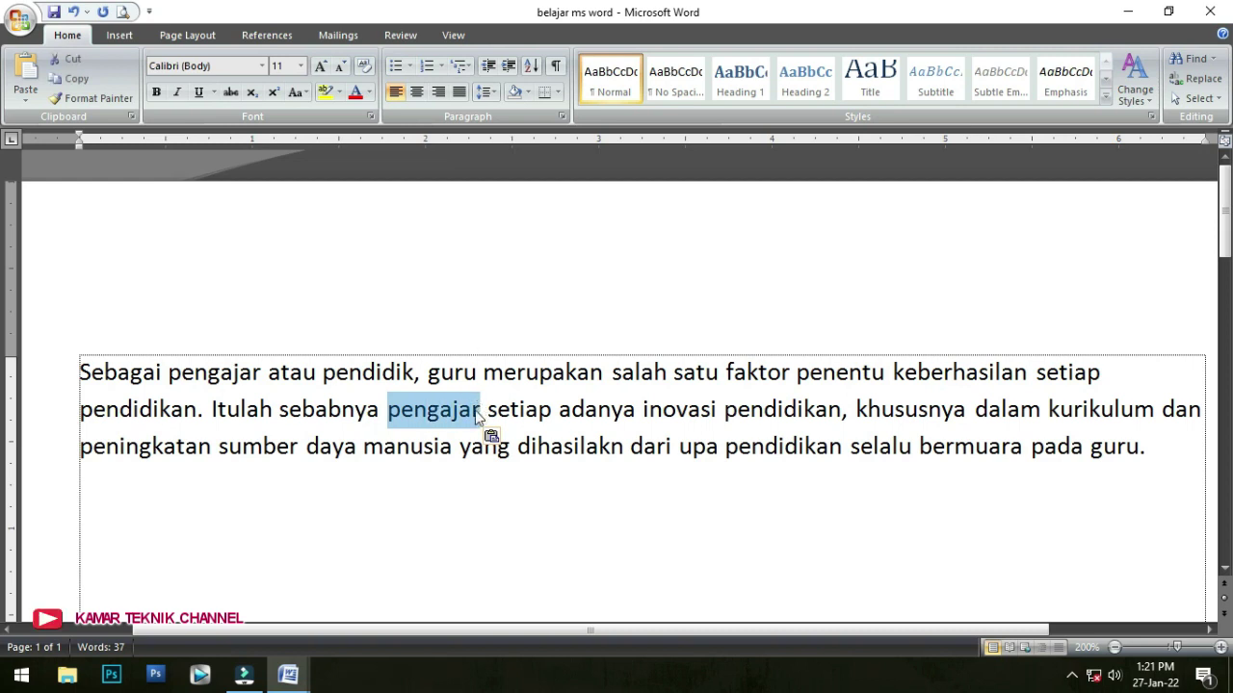
left_click(461, 409)
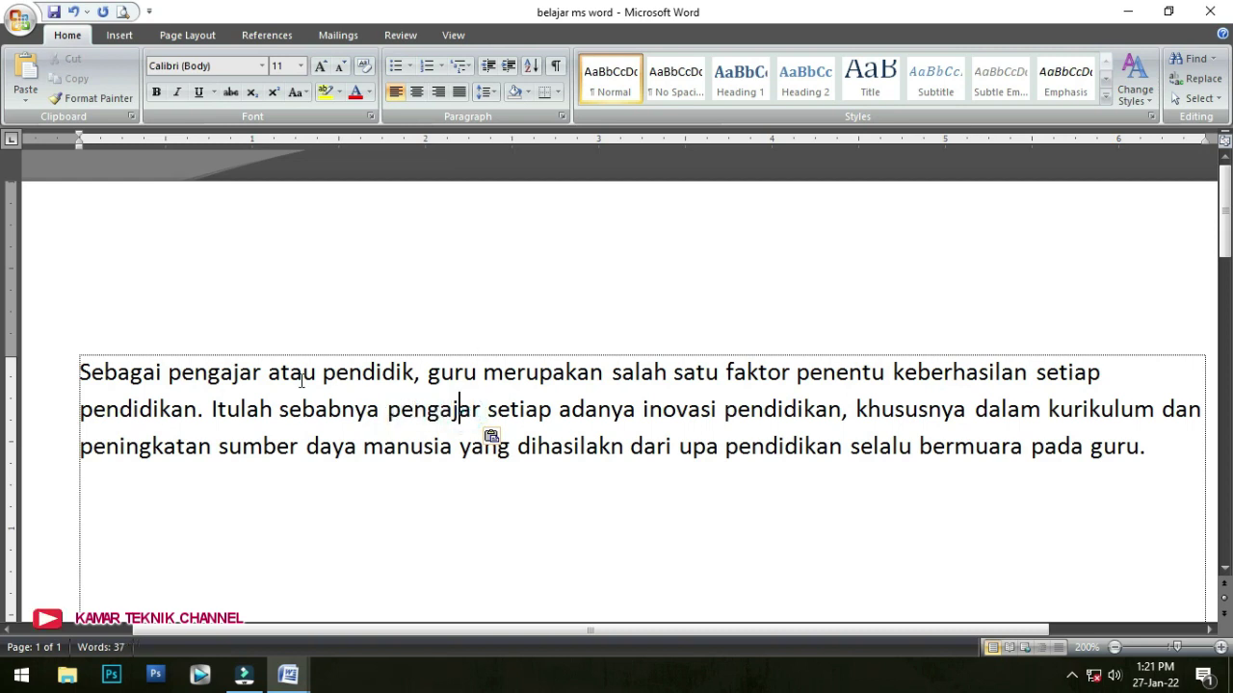
left_click_drag(80, 371, 251, 426)
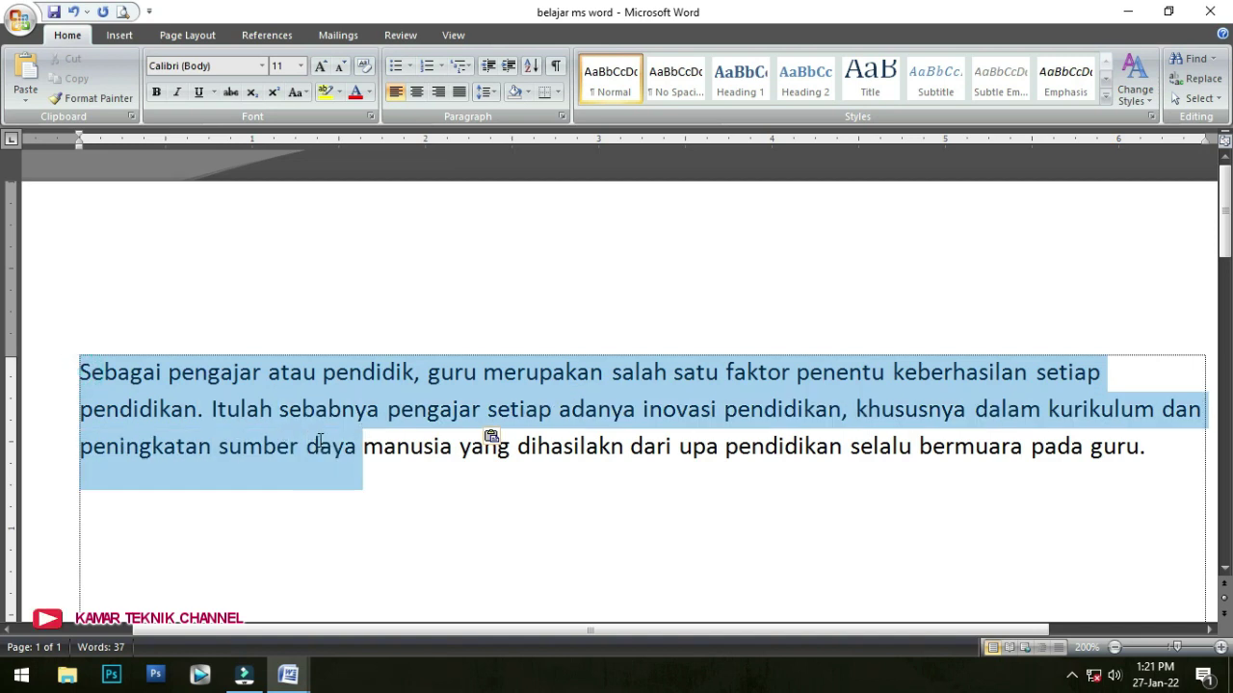
left_click(370, 412)
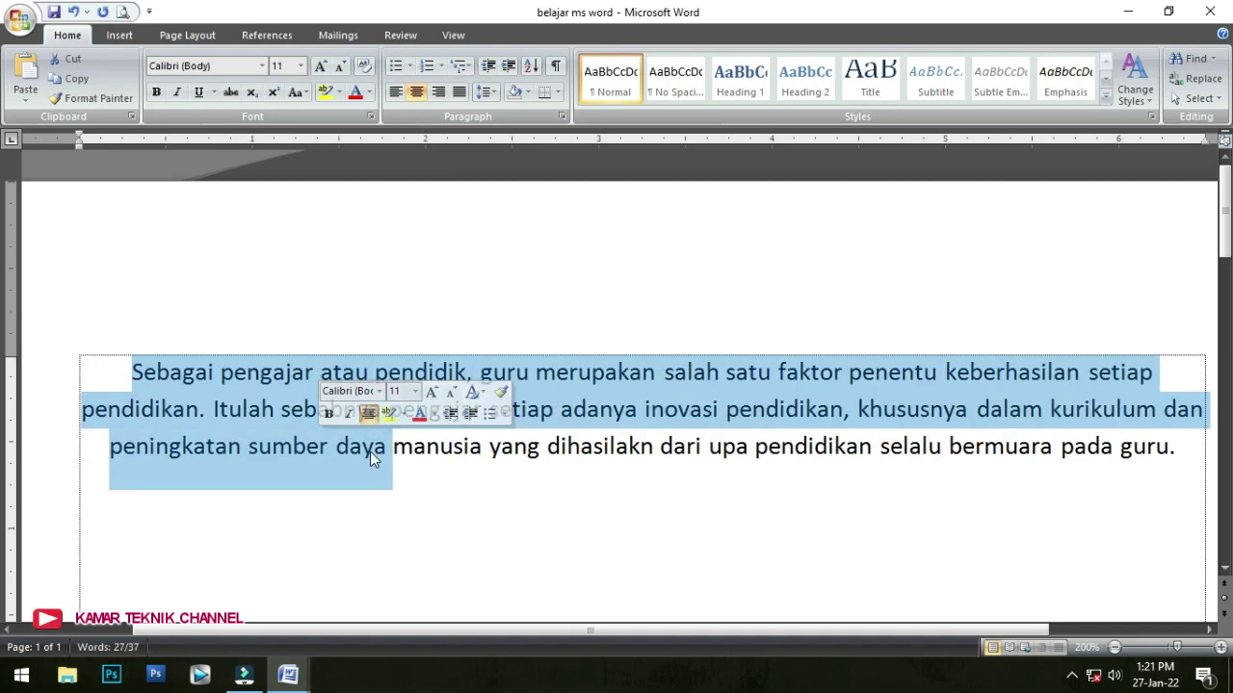
key("ctrl+l")
left_click(401, 443)
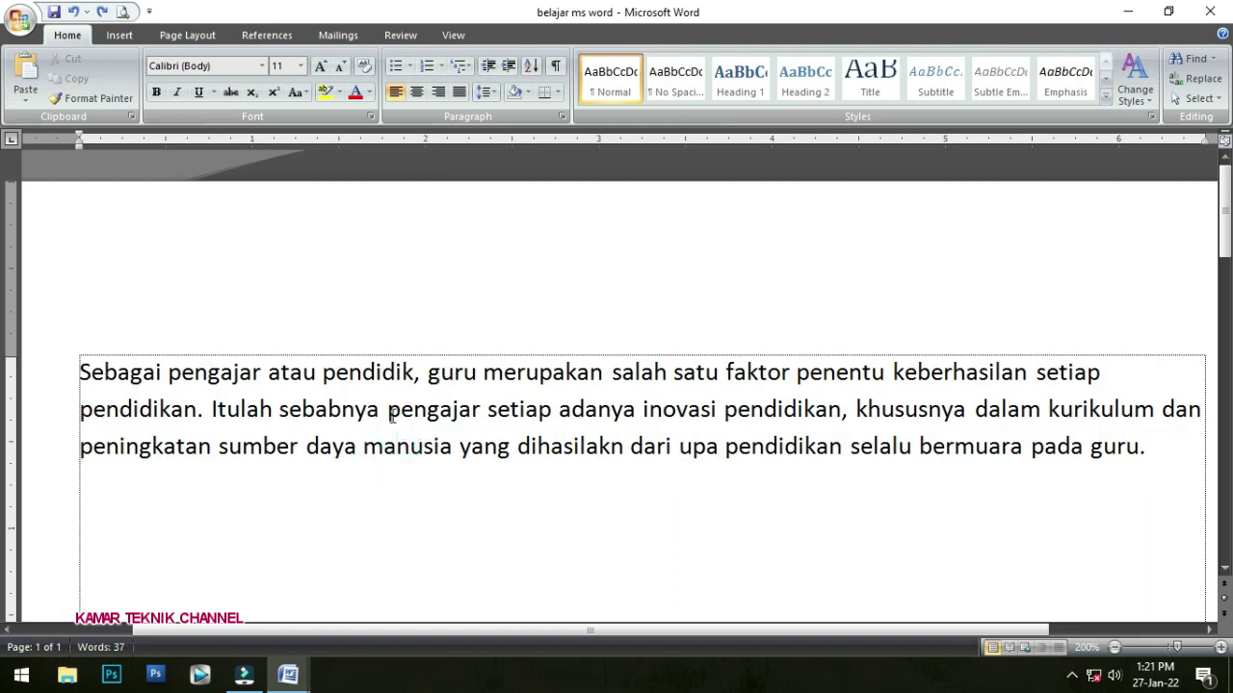
- Select the word pengajar in the second line and make it bold
left_click(389, 409)
left_click_drag(389, 410, 480, 411)
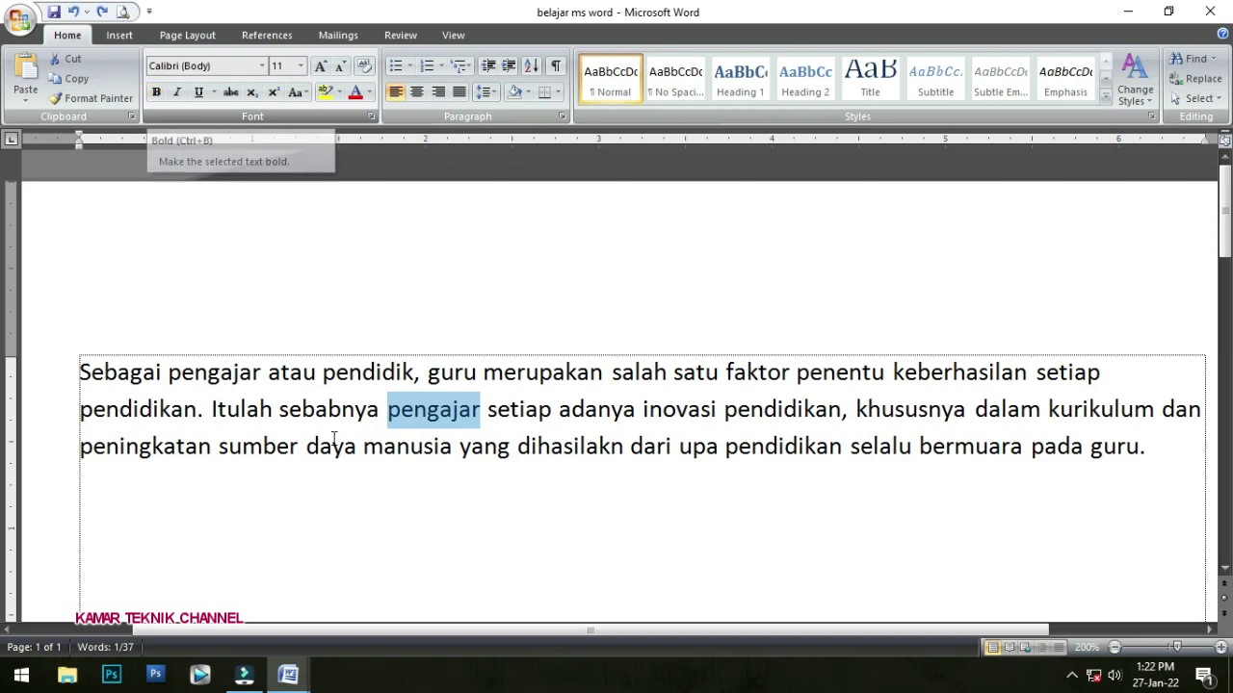
left_click(156, 93)
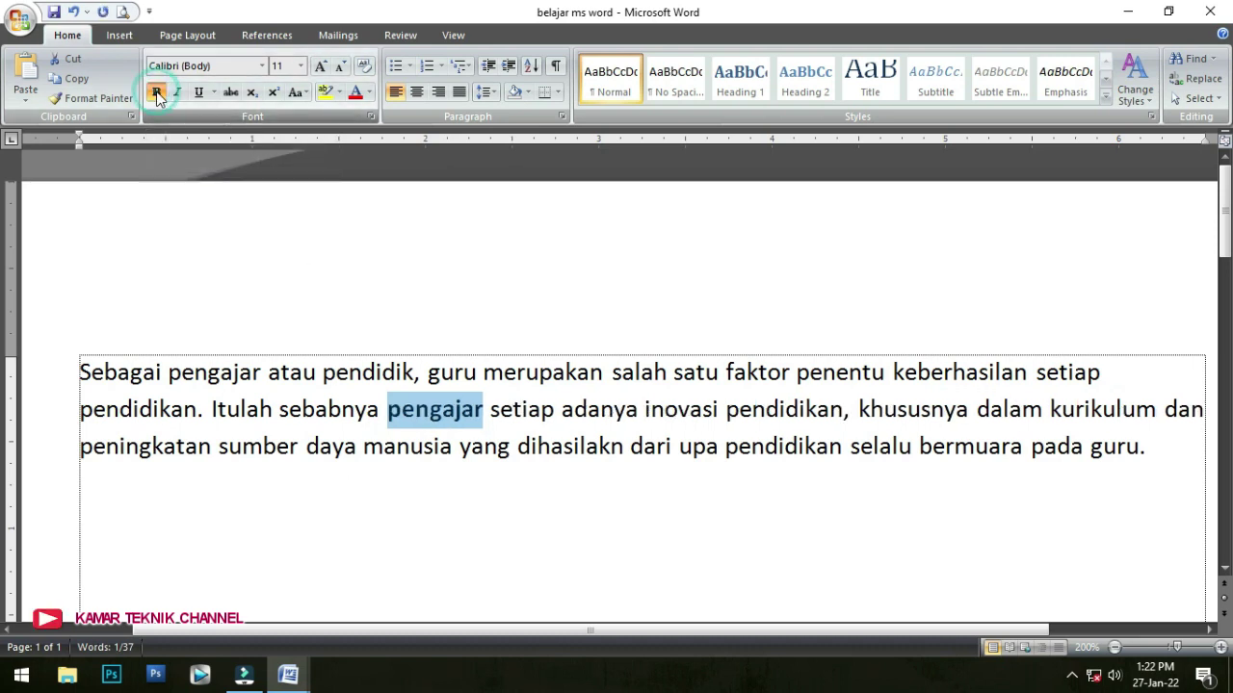
- Reselect the second-line word pengajar and remove its bold formatting
left_click(472, 424)
left_click(330, 408)
left_click(406, 419)
double_click(402, 415)
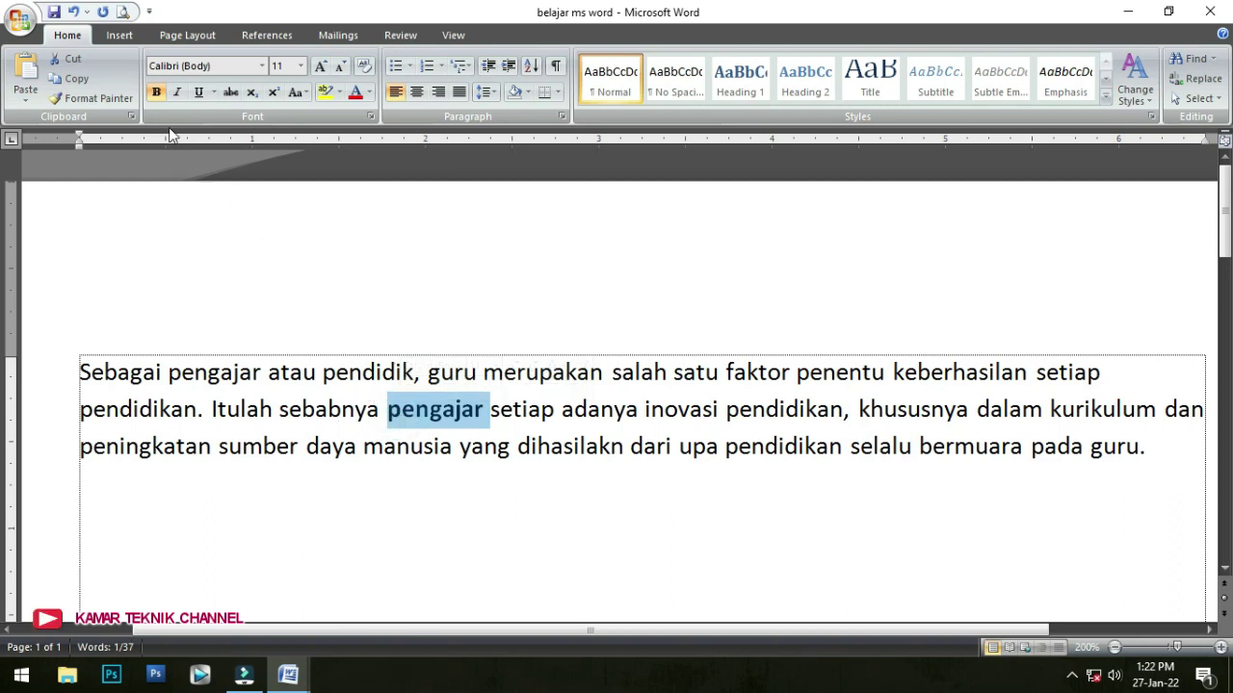
left_click(155, 91)
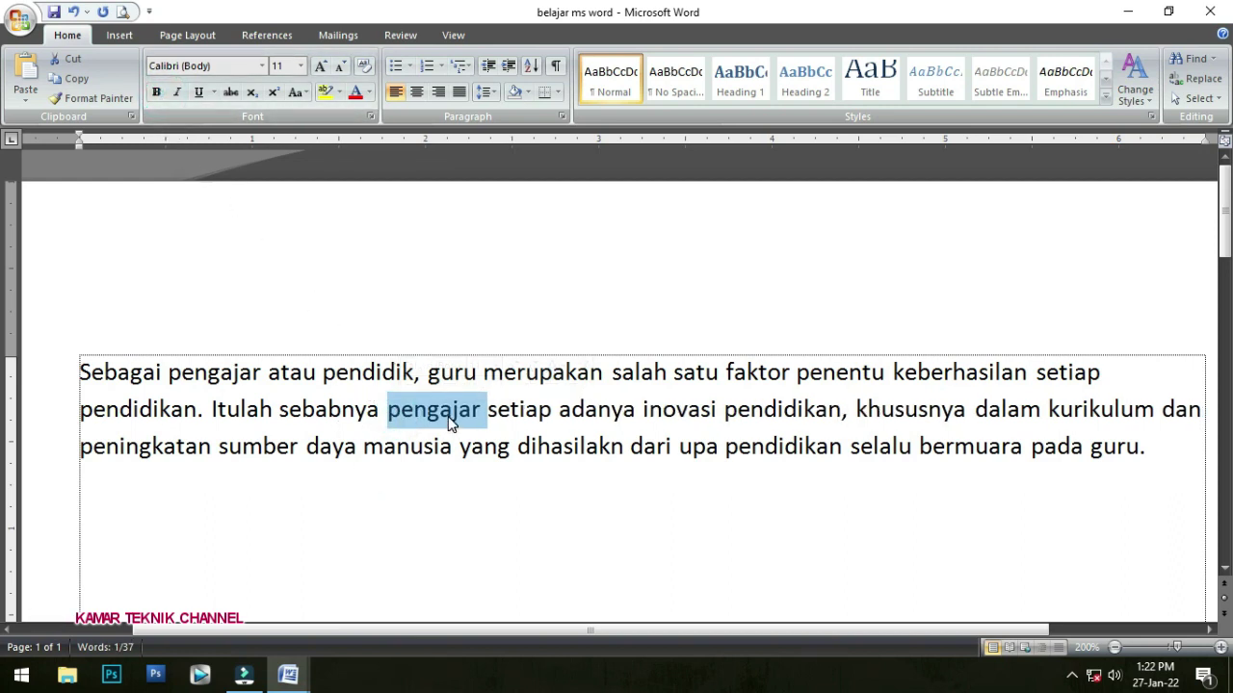
- Try italic formatting on the selected word pengajar and remove it again
left_click(178, 97)
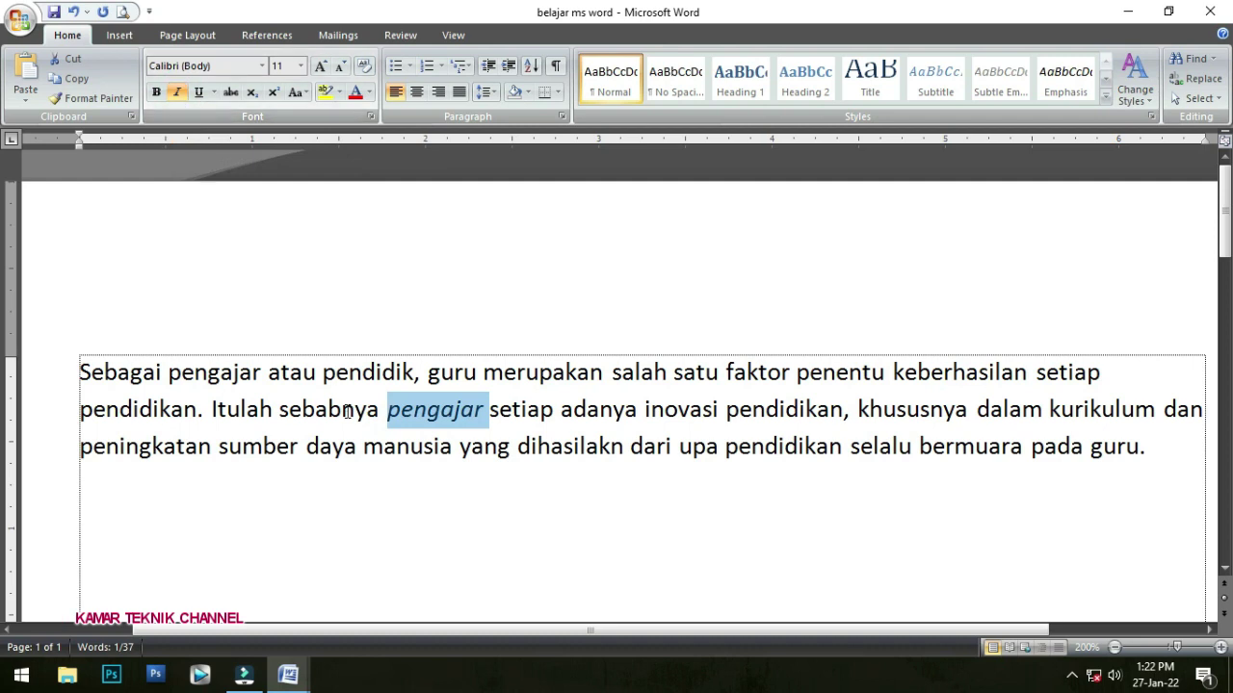
left_click(178, 94)
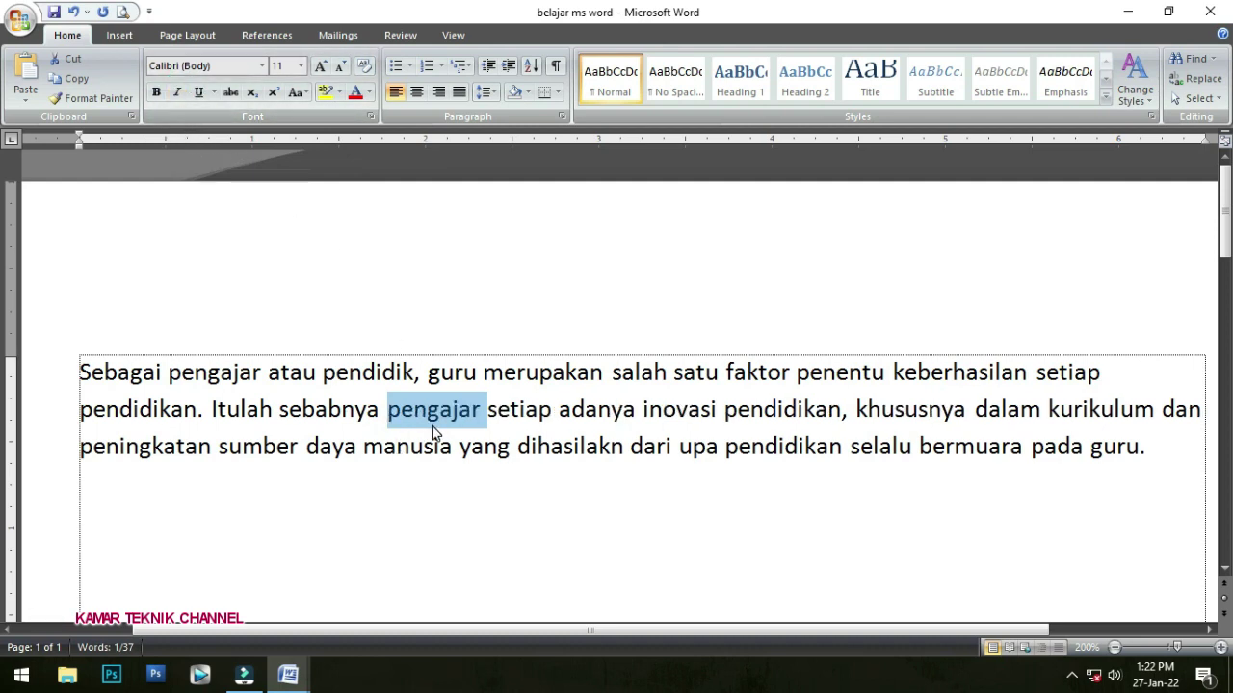
- Underline the selected word pengajar in the second line and clear the selection
left_click(199, 93)
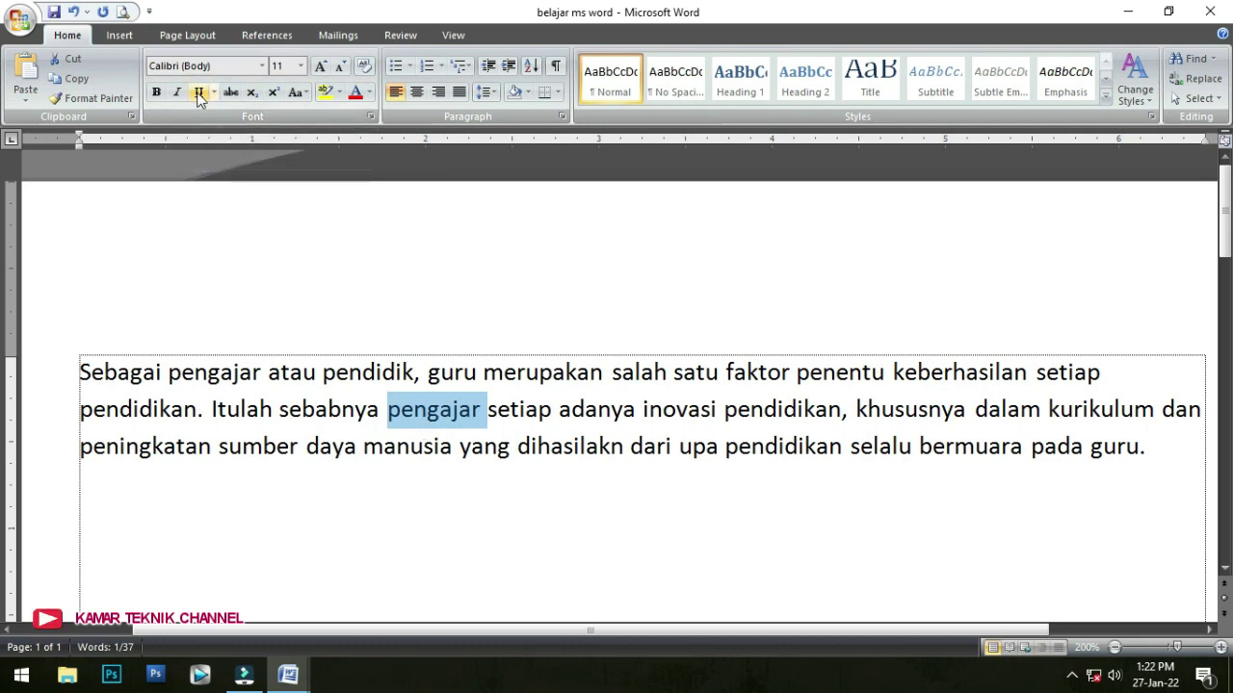
left_click(199, 92)
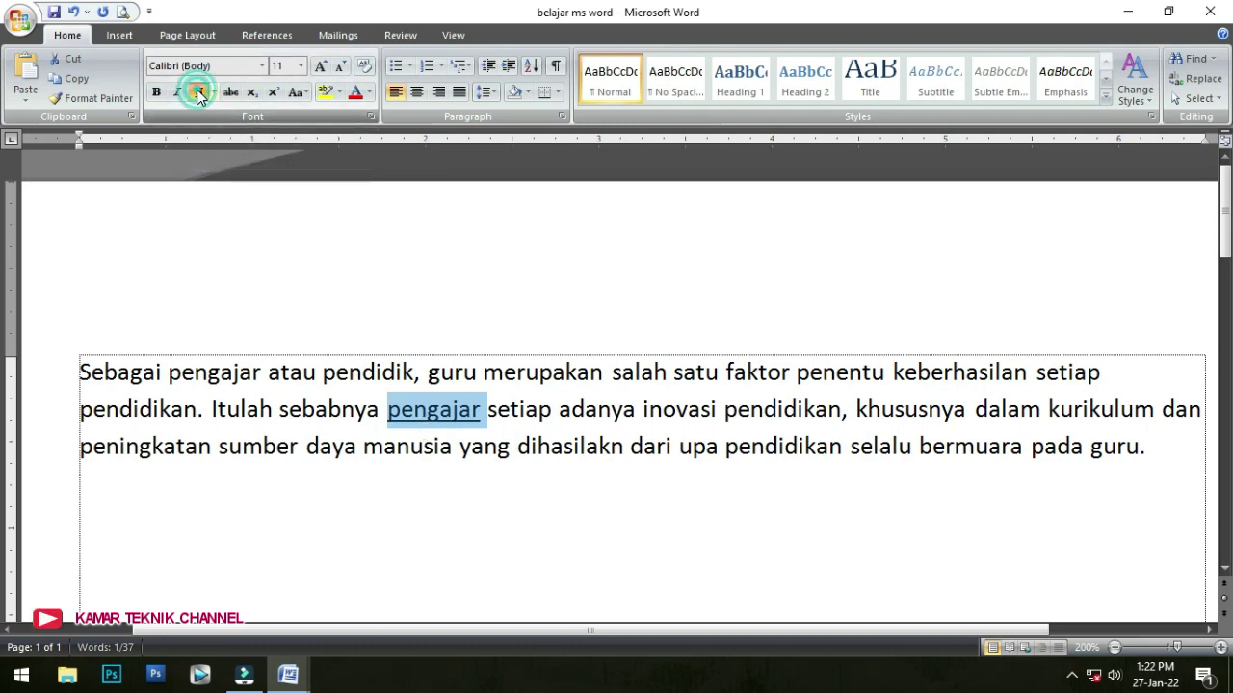
left_click(440, 416)
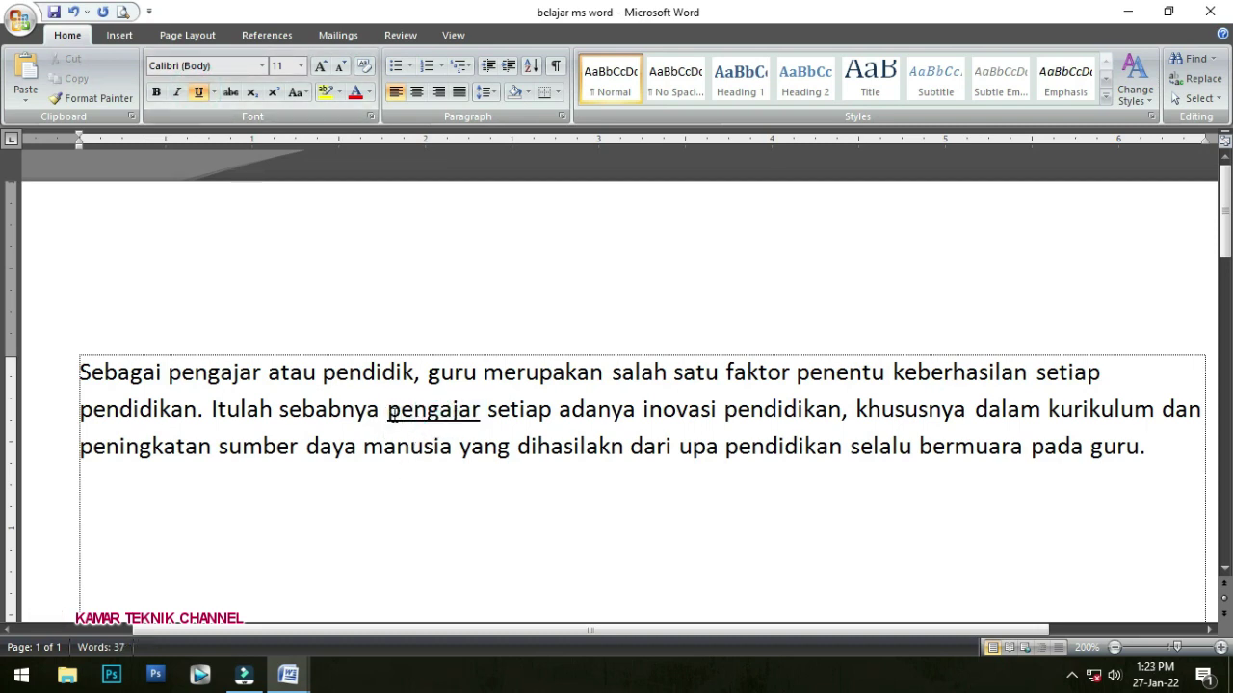
- Make only the first letter p of the underlined word pengajar bold
left_click_drag(389, 414, 400, 416)
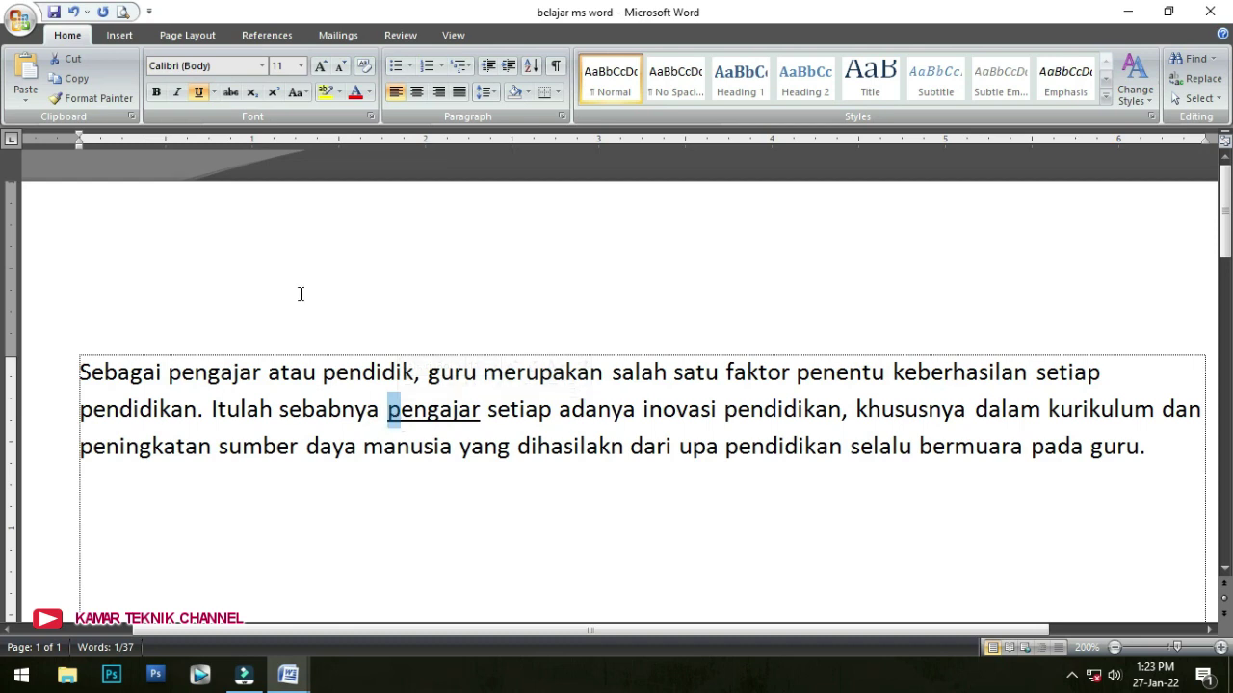
left_click(156, 91)
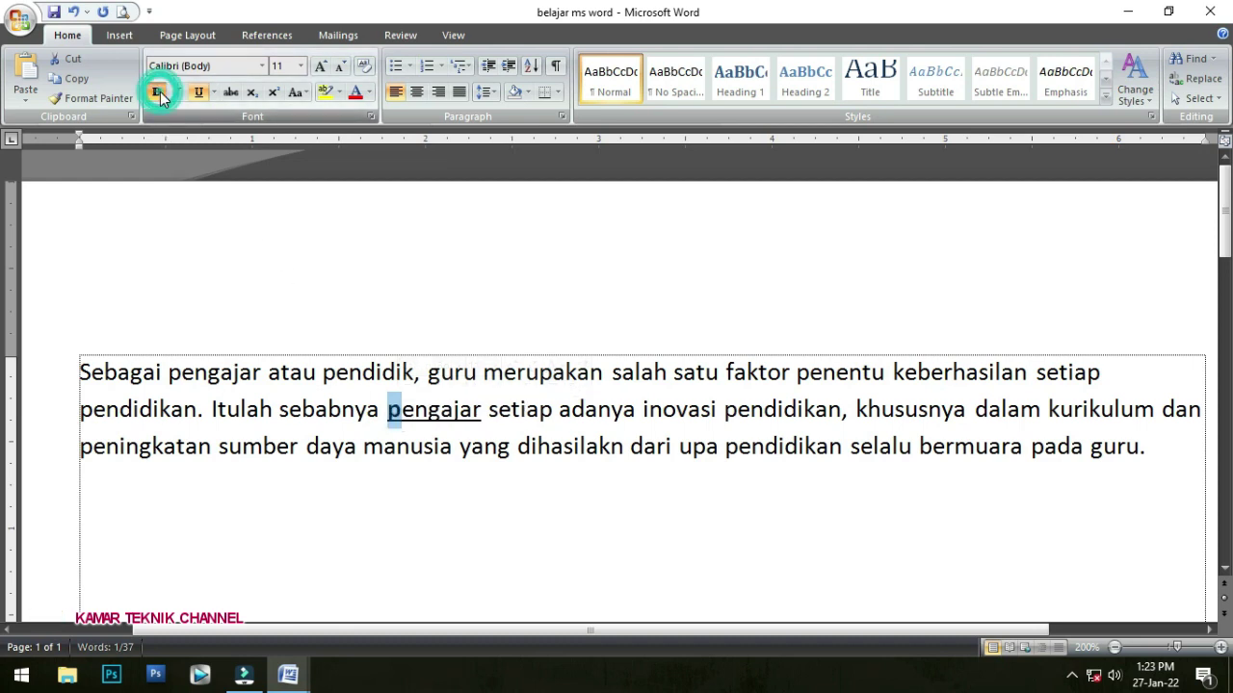
left_click(398, 412)
- Set the font colour of the bold letter p in pengajar to standard red
left_click_drag(397, 412, 386, 412)
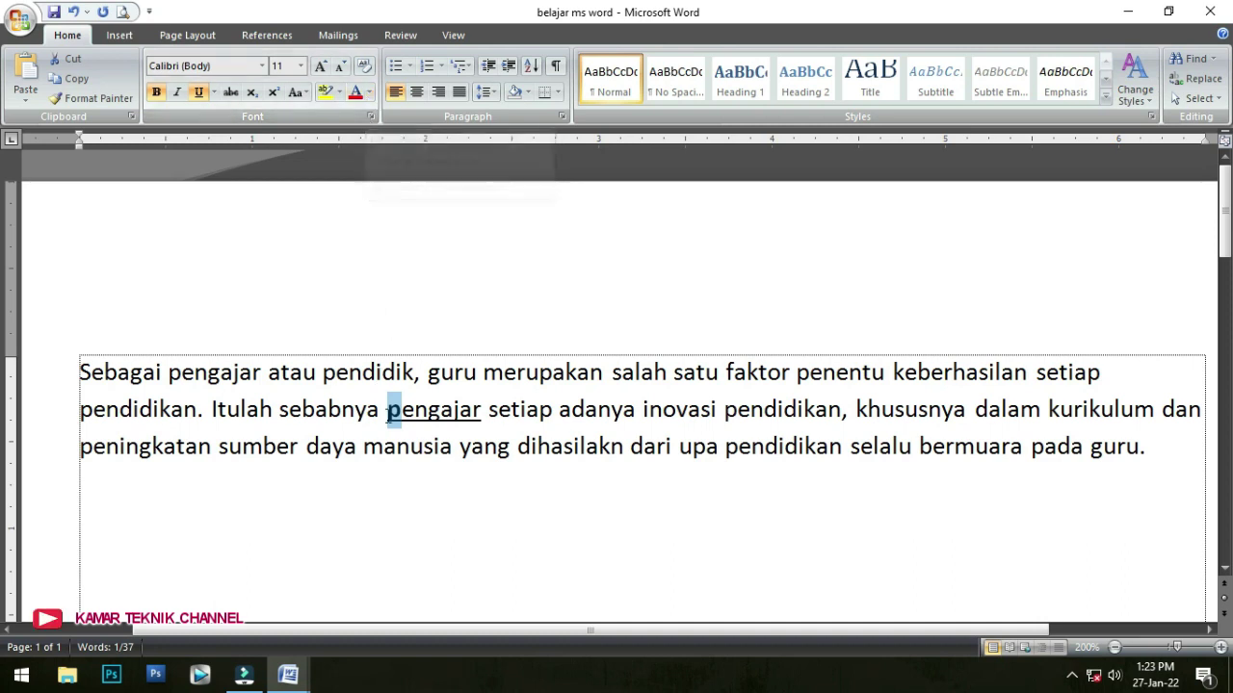
left_click(369, 91)
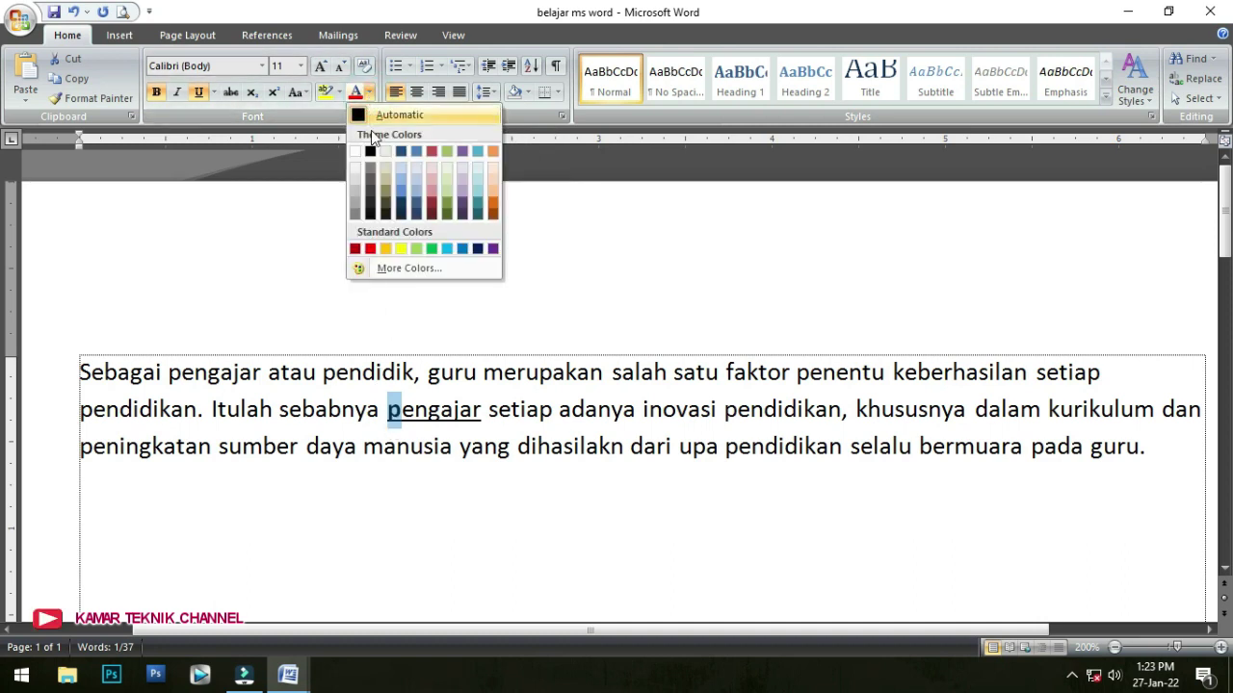
left_click(370, 250)
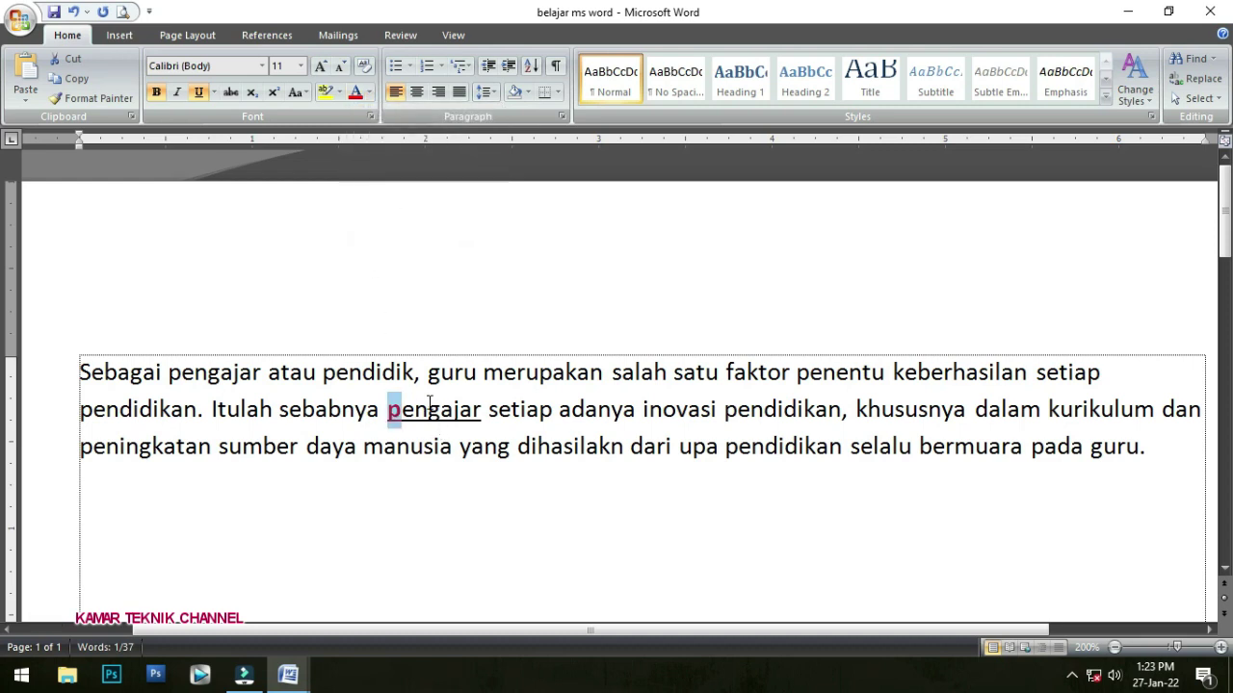
- Set the font colour of the first letter n in the underlined word pengajar to standard blue
left_click_drag(415, 411, 427, 412)
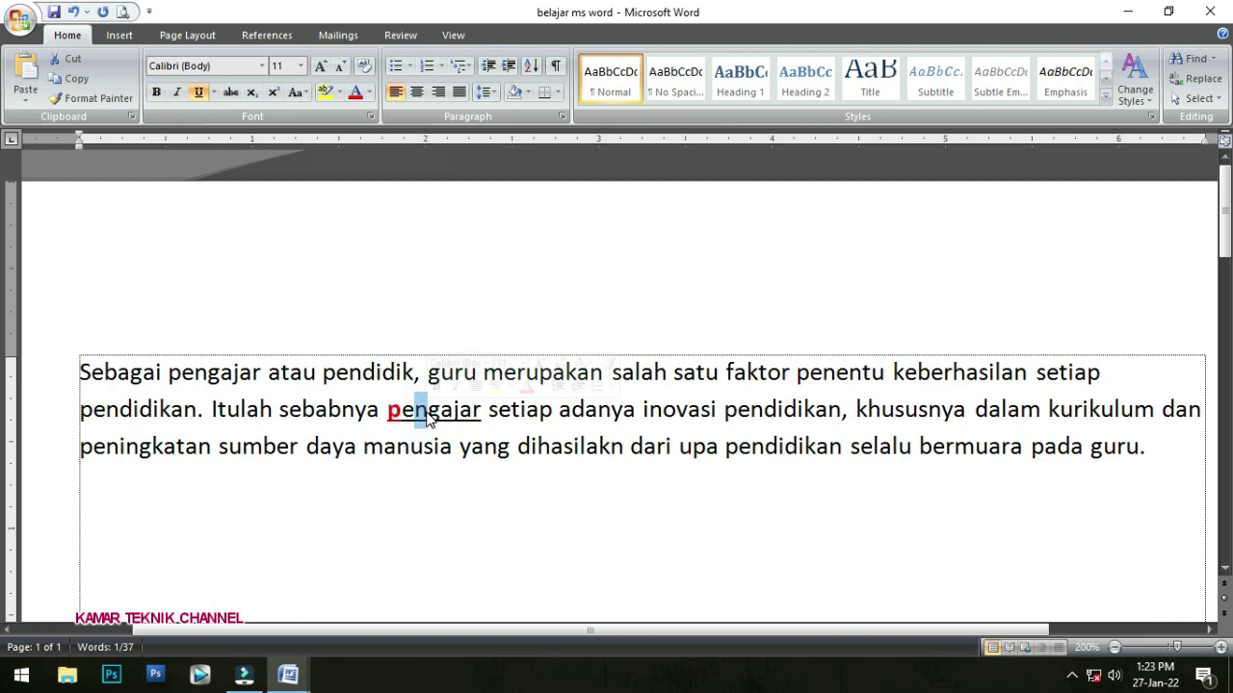
left_click(368, 93)
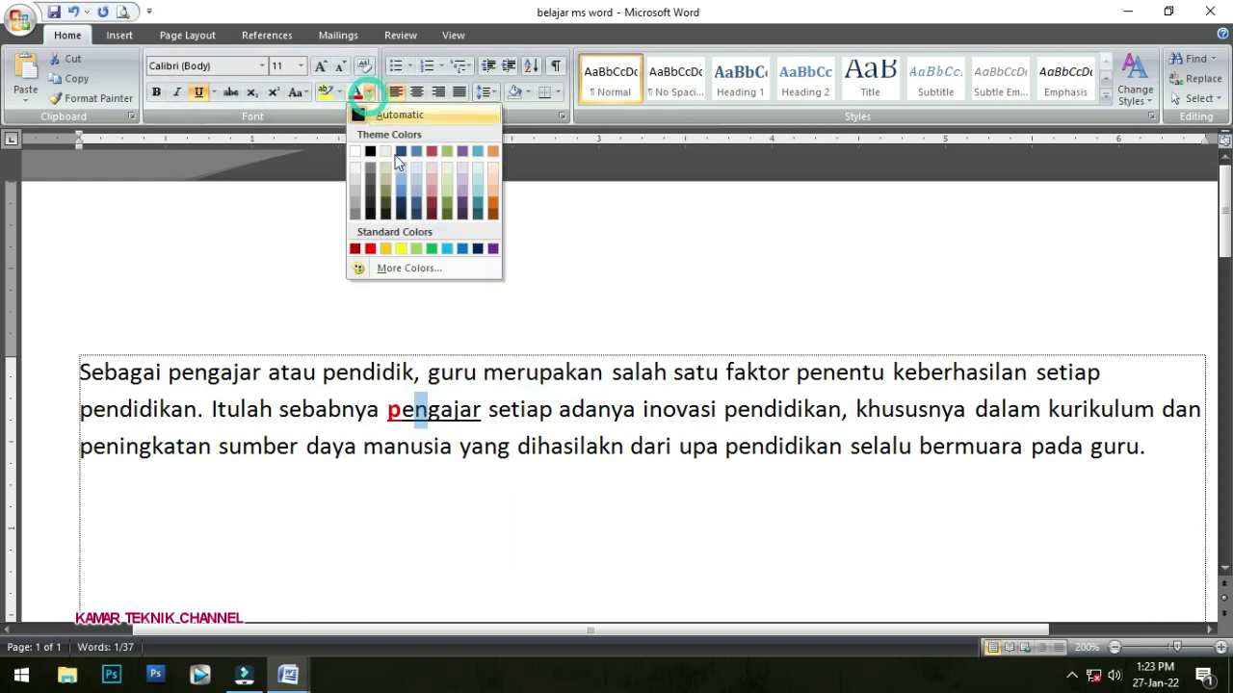
left_click(462, 249)
left_click(416, 411)
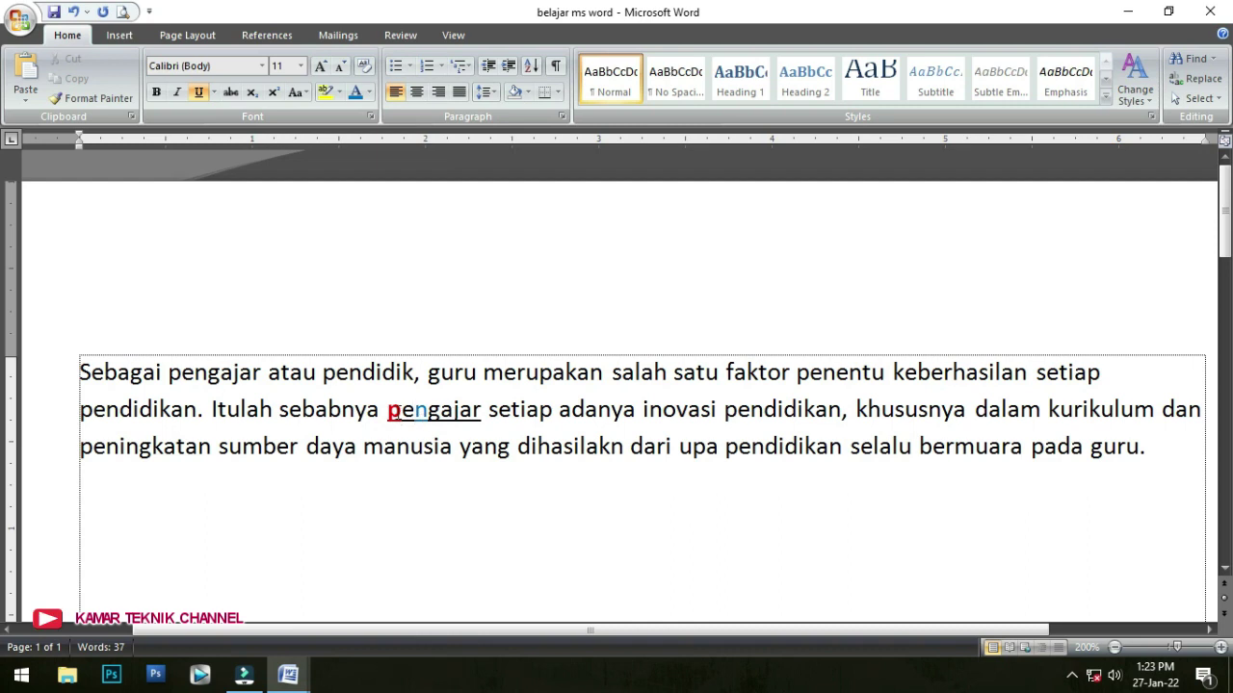
- Select the whole underlined word pengajar and enlarge it step by step to font size 22
left_click_drag(388, 411, 482, 416)
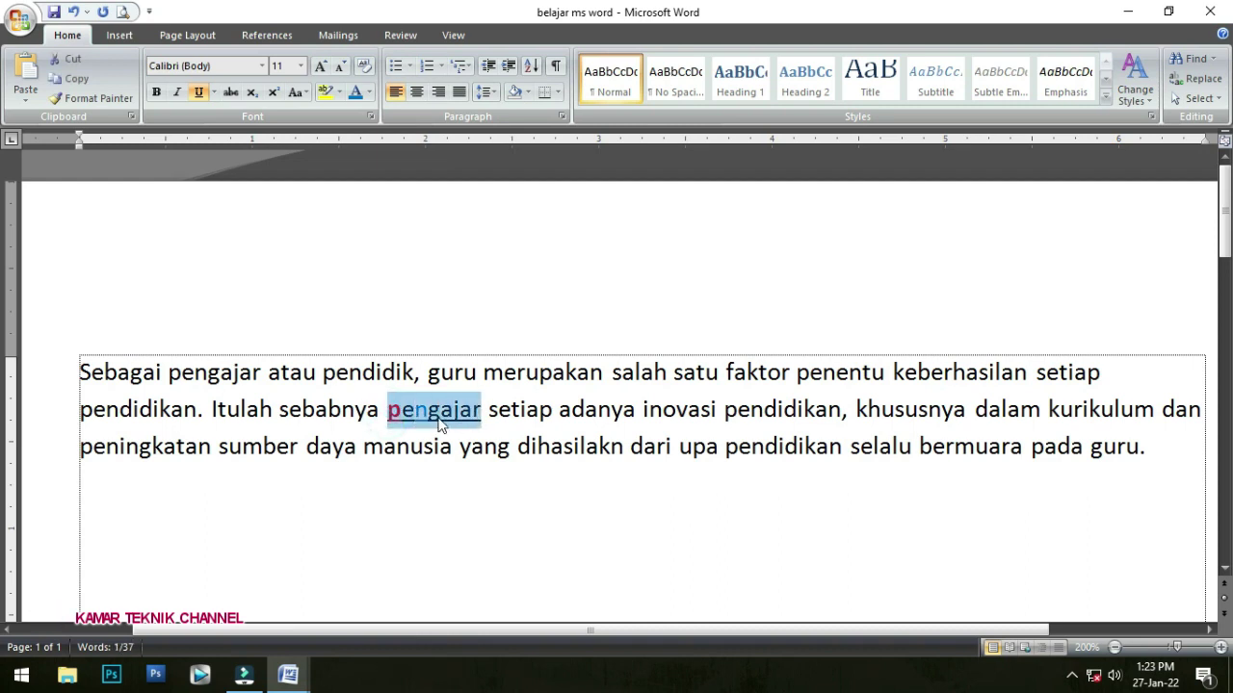
left_click(322, 75)
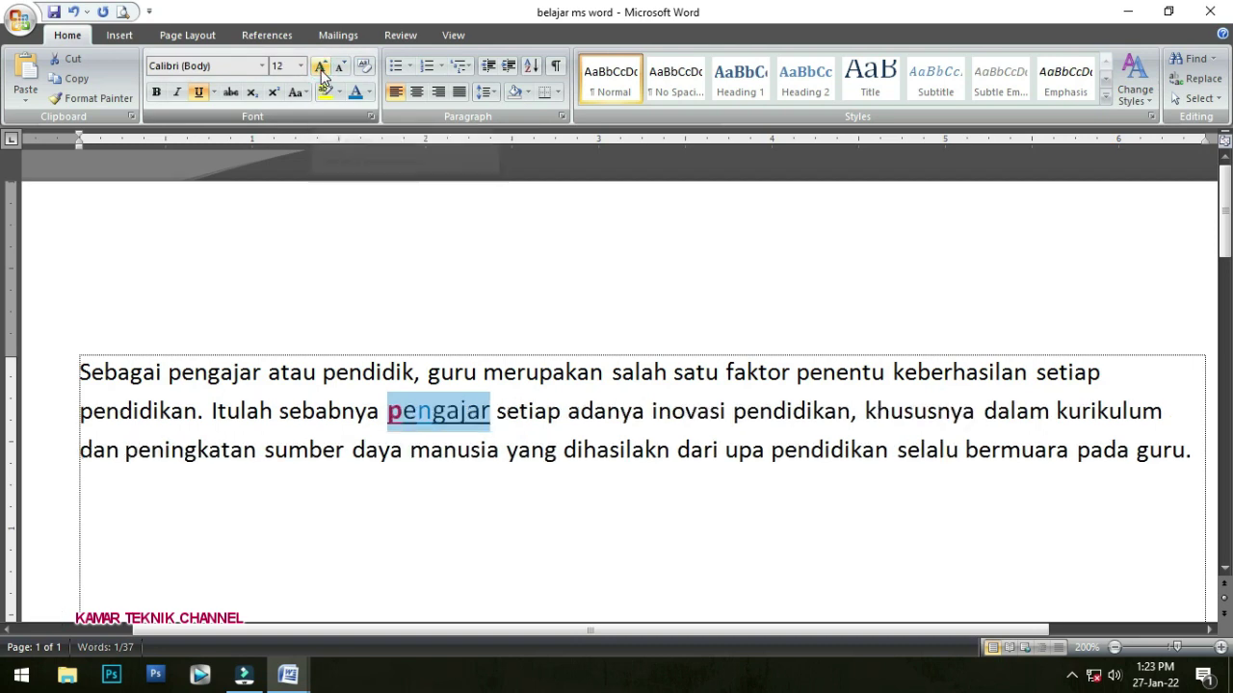
left_click(322, 75)
left_click(322, 75)
left_click(321, 75)
left_click(322, 75)
left_click(322, 75)
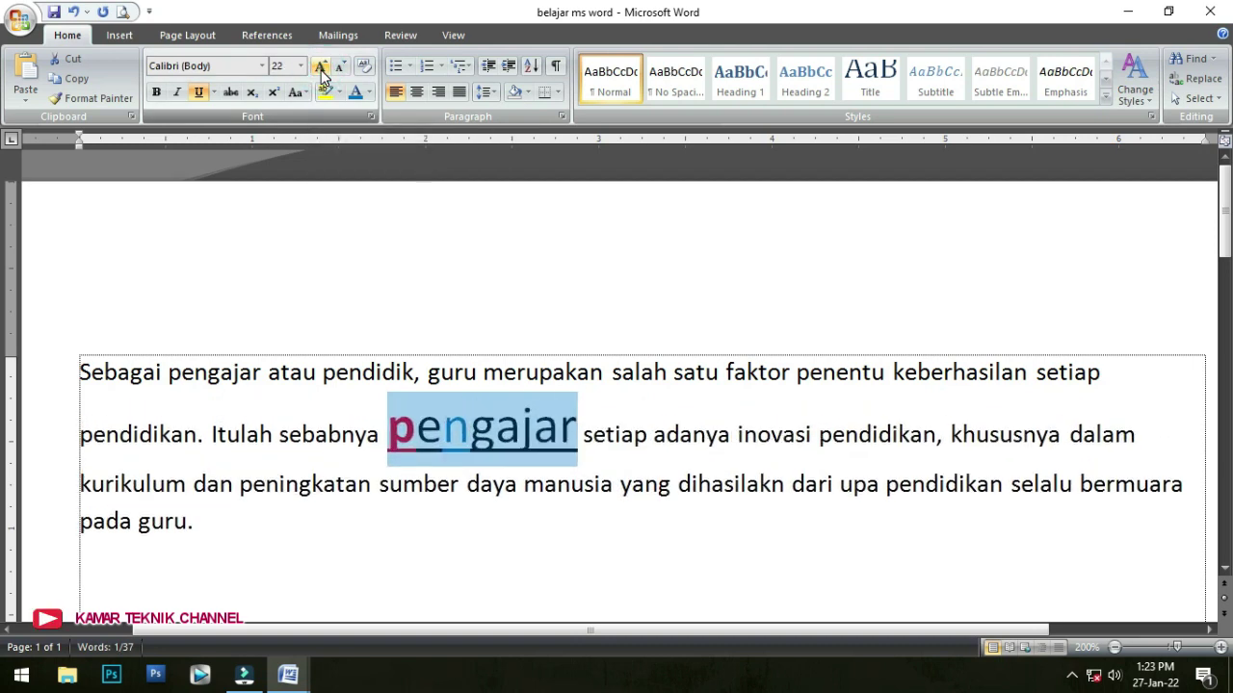
- Shrink the word pengajar step by step to font size 16 and clear the selection
left_click(342, 71)
left_click(342, 72)
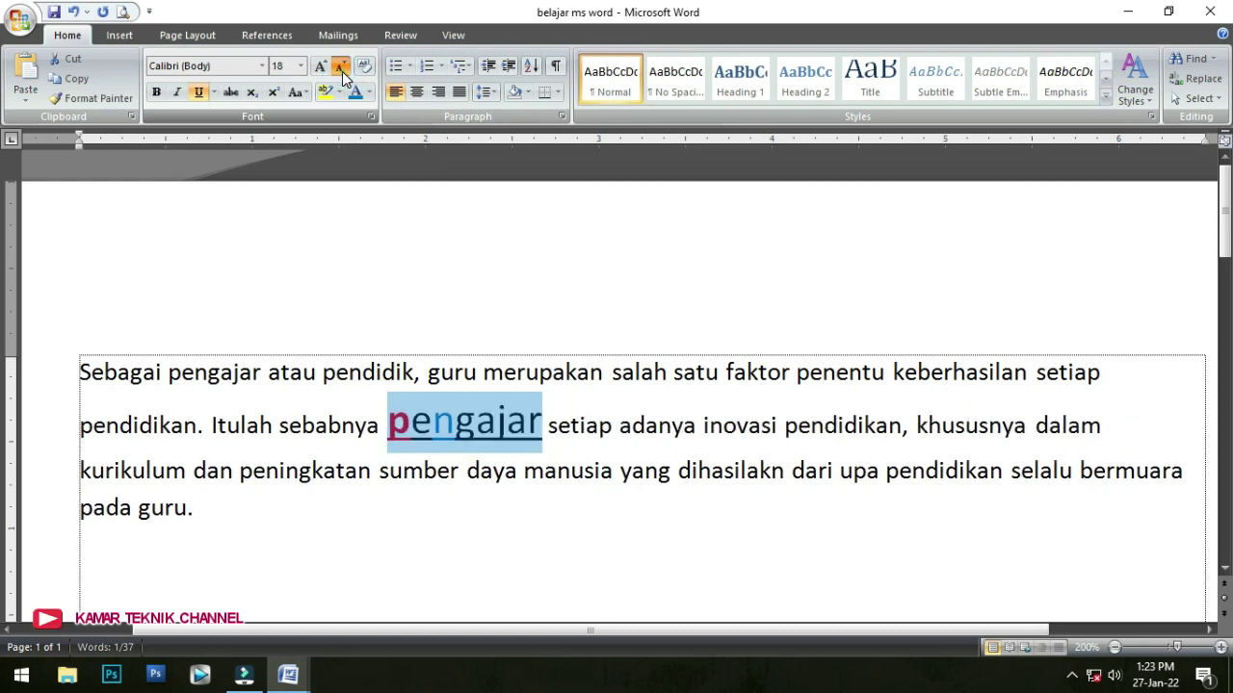
left_click(342, 71)
left_click(466, 419)
- Select only the red letter p of pengajar and enlarge it to font size 26
left_click_drag(409, 421, 389, 420)
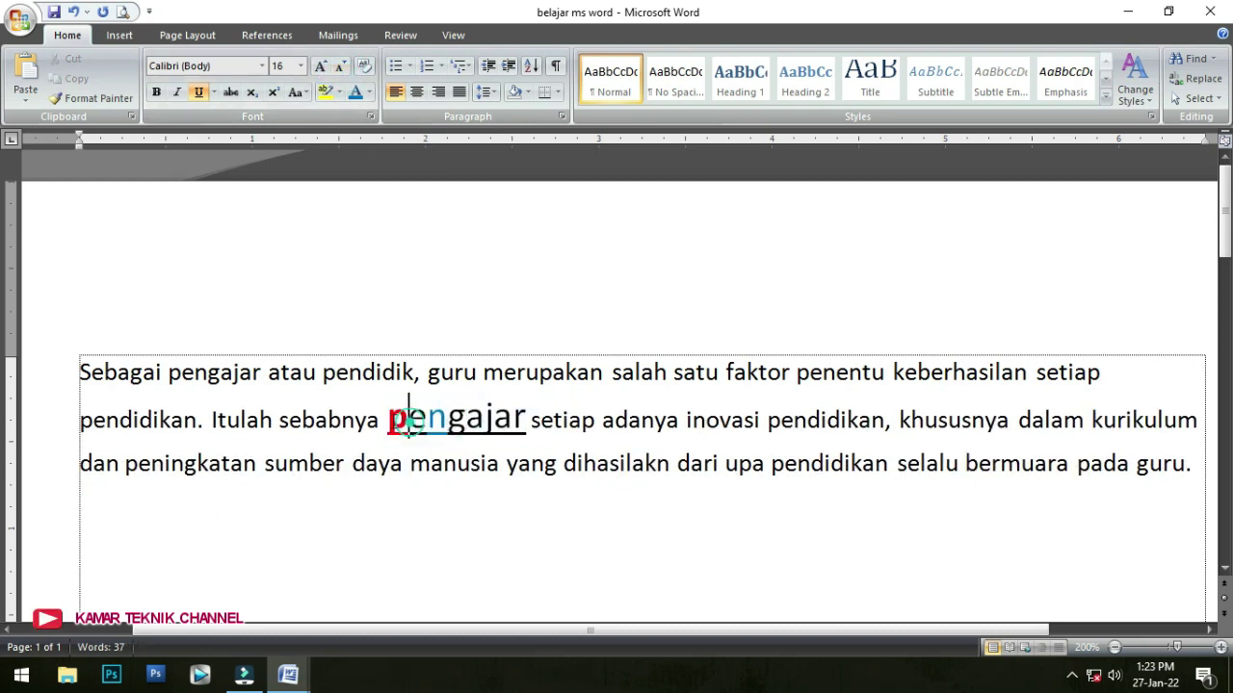
left_click(323, 68)
left_click(323, 67)
left_click(323, 67)
left_click(323, 67)
left_click(323, 67)
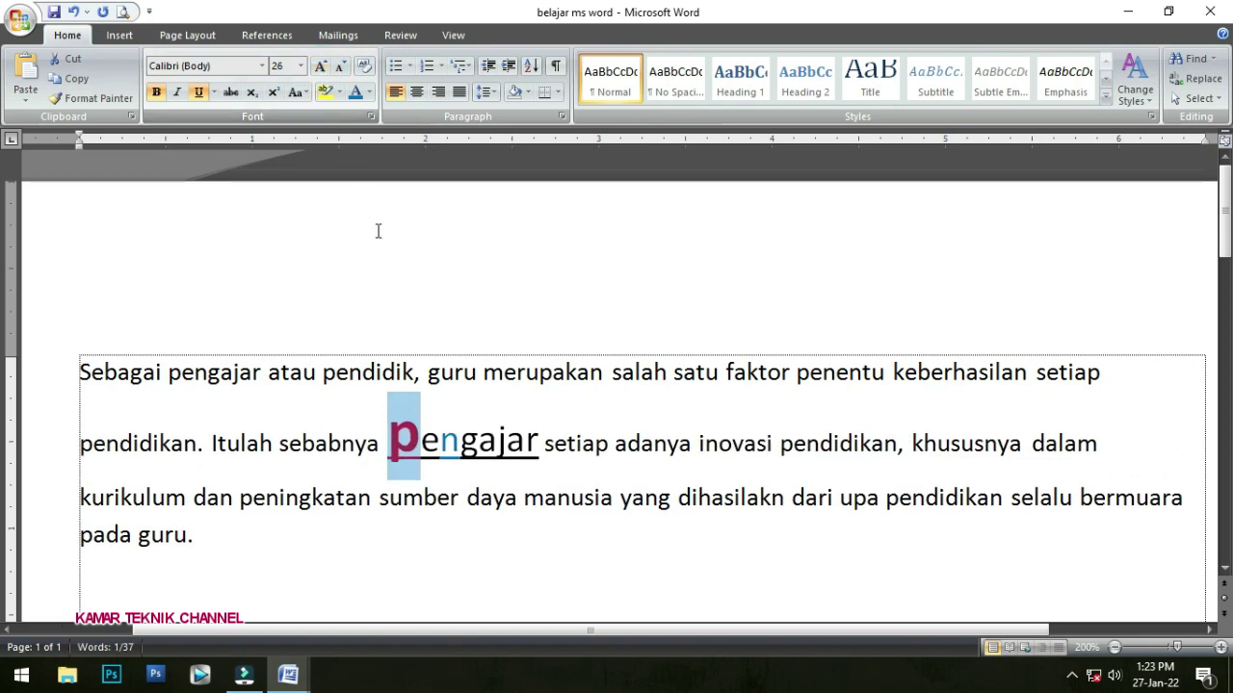
- Preview larger font sizes on the red letter p of the underlined pengajar, choose size 26 and clear the selection
left_click(300, 65)
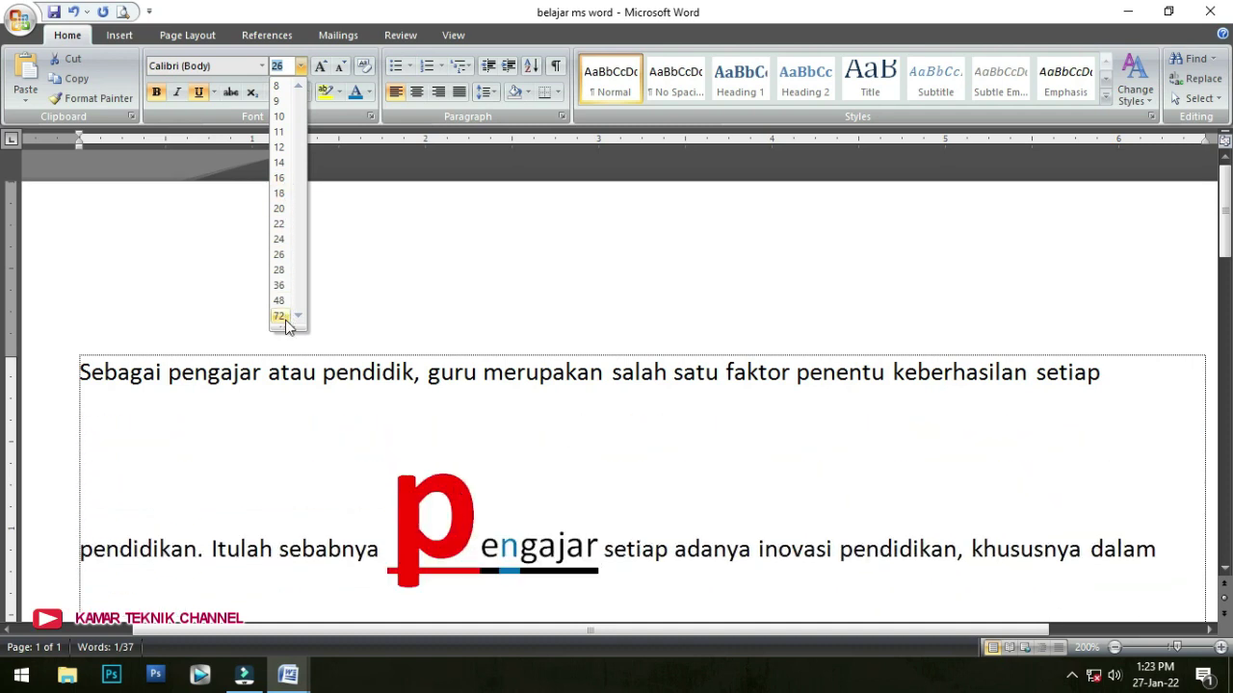
left_click(279, 255)
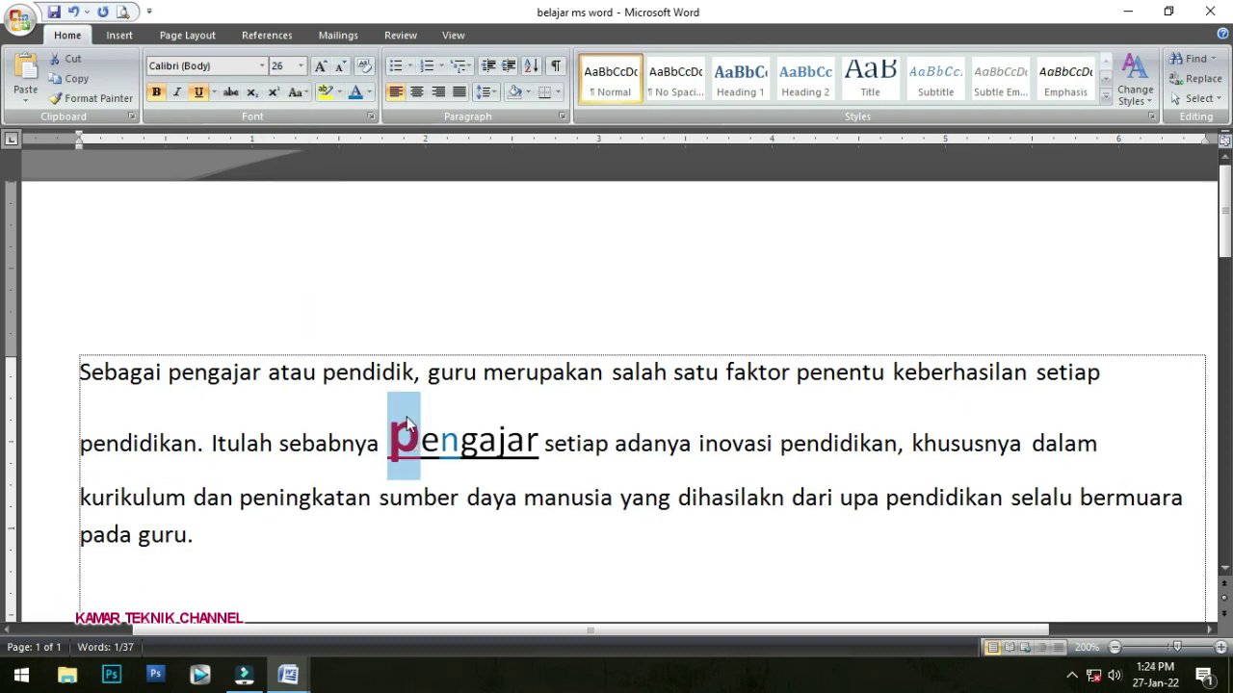
left_click(438, 434)
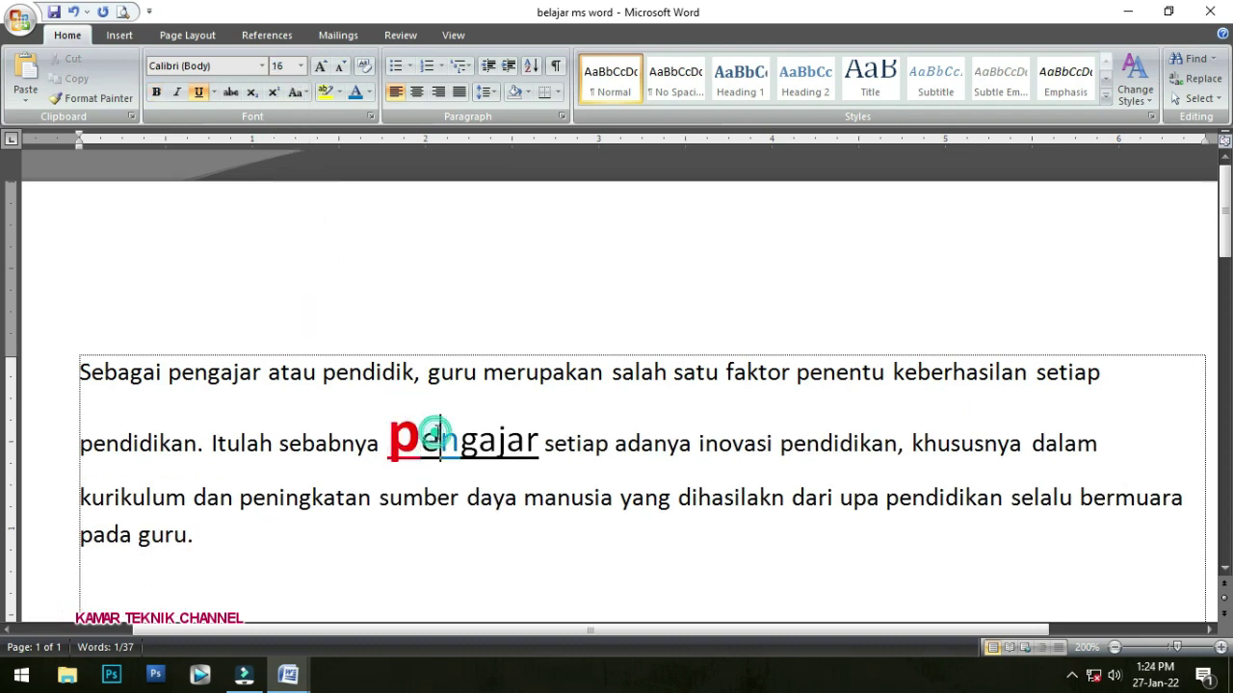
- Select the whole underlined word pengajar, change its font to Bungasai and clear the selection
left_click(390, 443)
left_click_drag(389, 443, 542, 445)
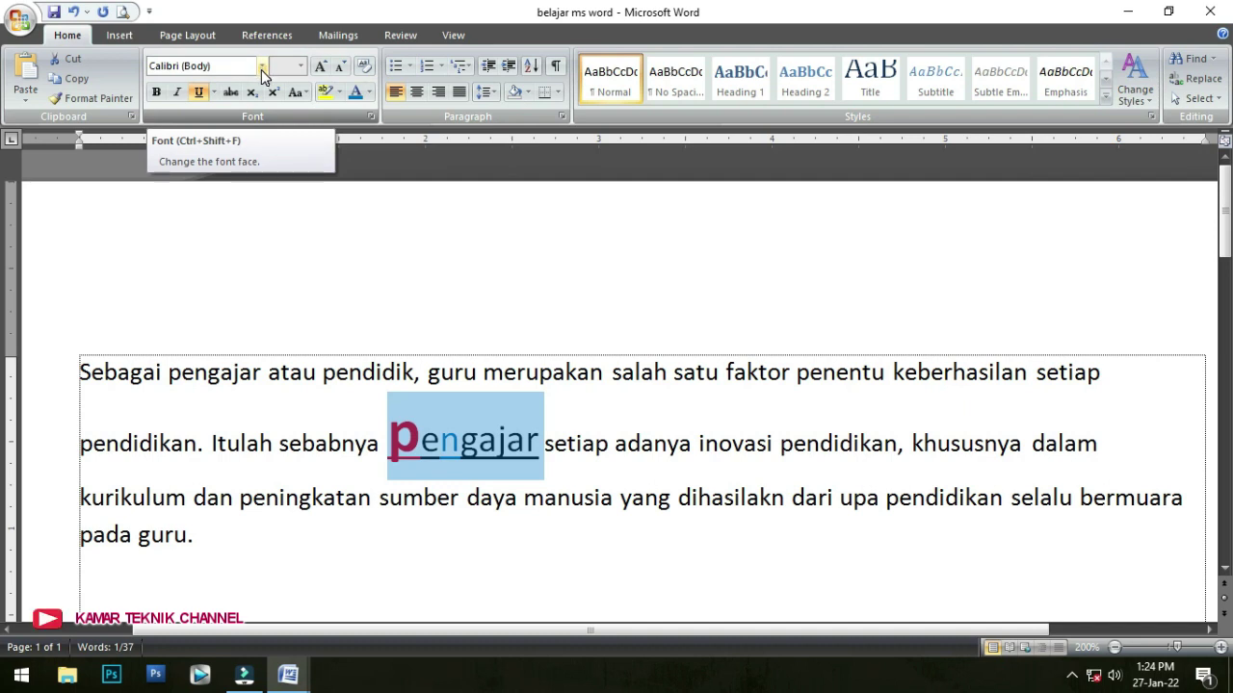
left_click(261, 69)
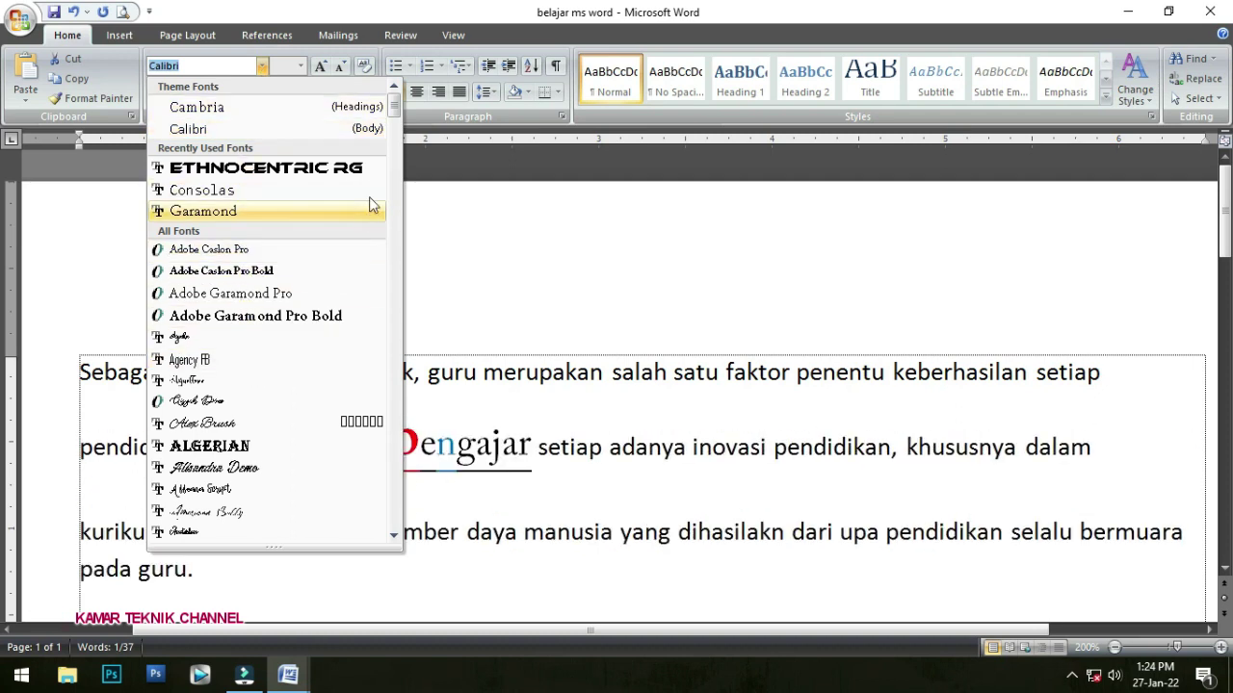
left_click_drag(394, 103, 414, 195)
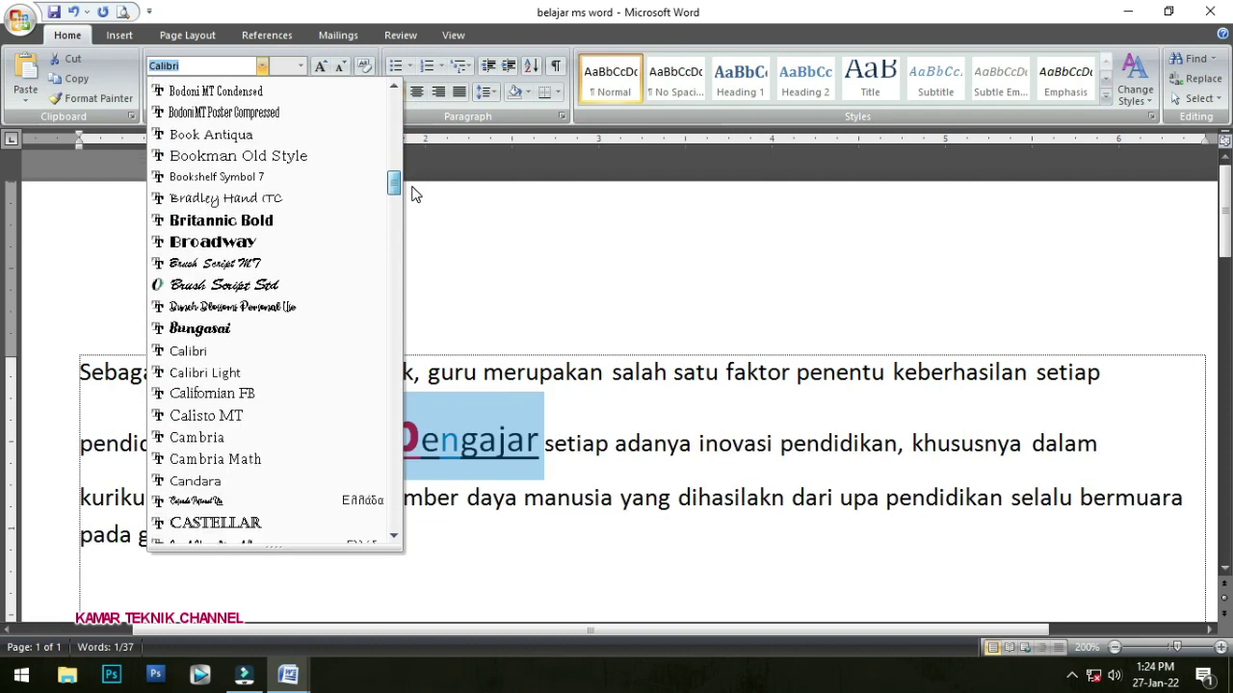
left_click(216, 331)
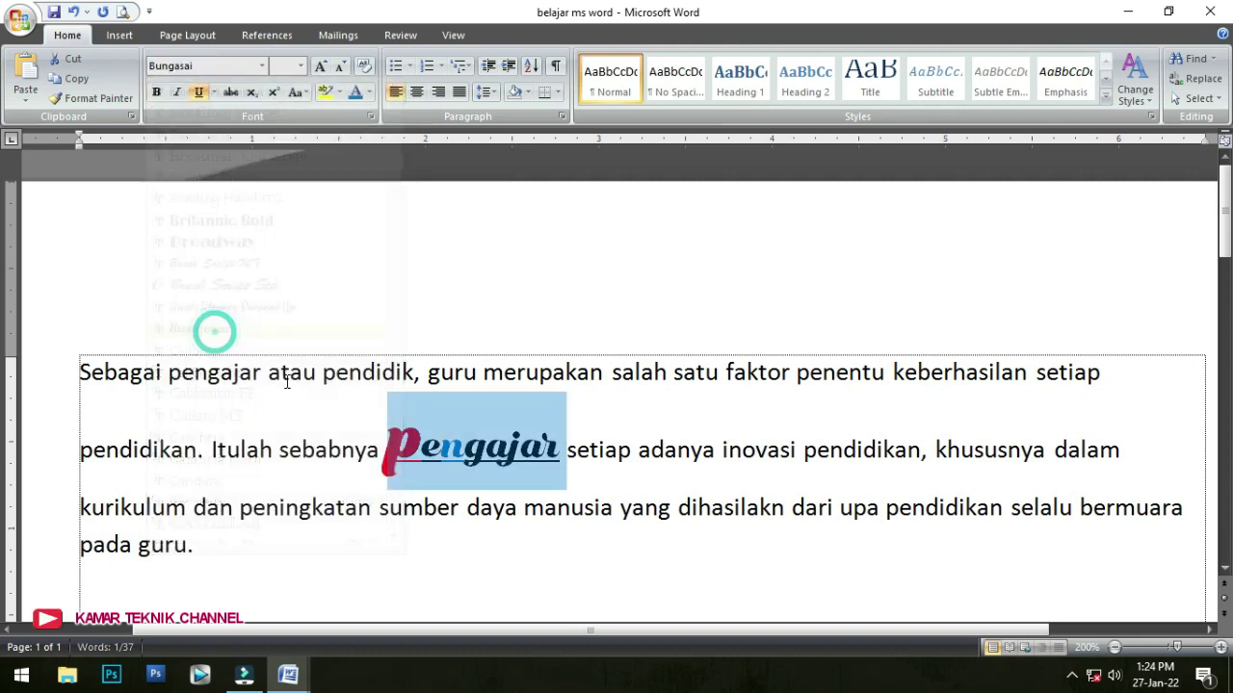
left_click(451, 462)
left_click(603, 452)
left_click(674, 447)
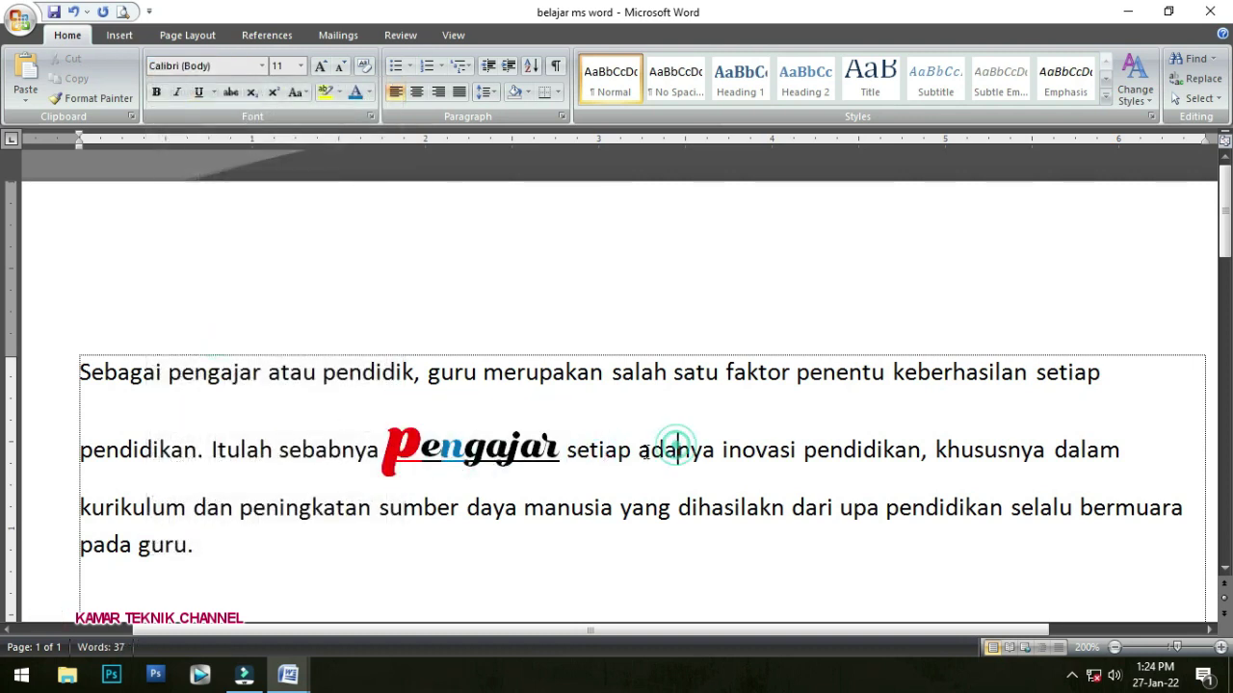
left_click(603, 453)
left_click(465, 448)
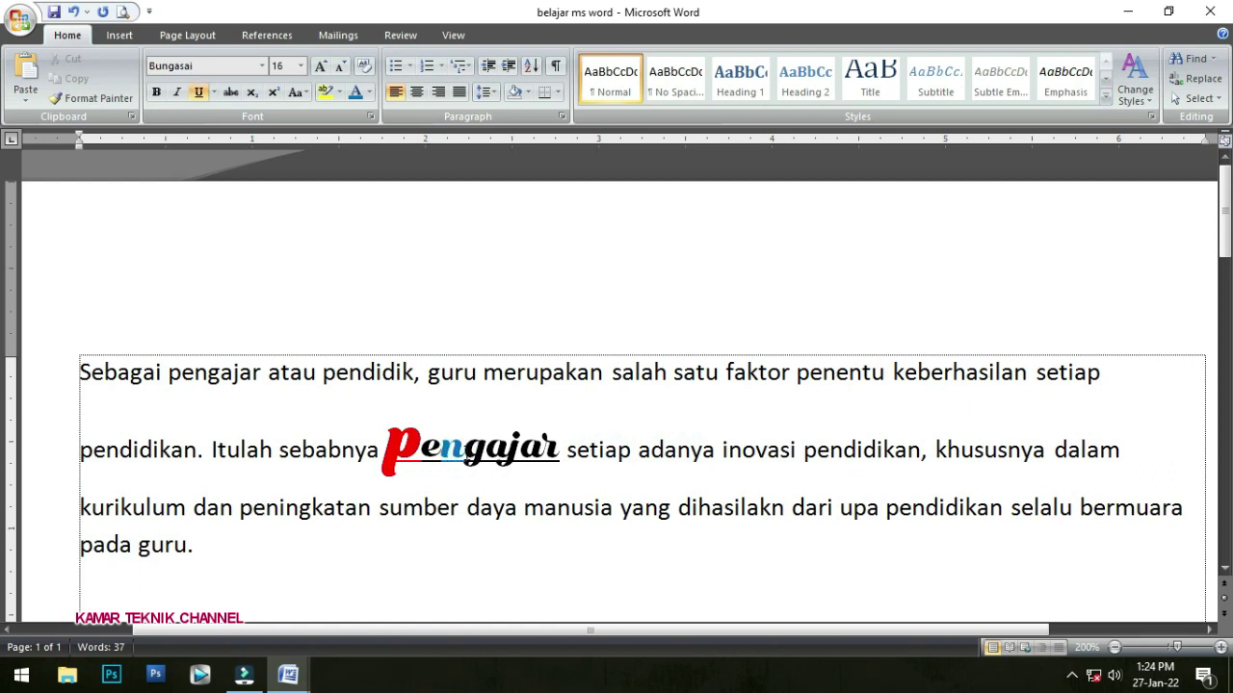
- Change the font of the word setiap right after the underlined pengajar to Ethnocentric Rg and clear the selection
left_click_drag(566, 451, 630, 453)
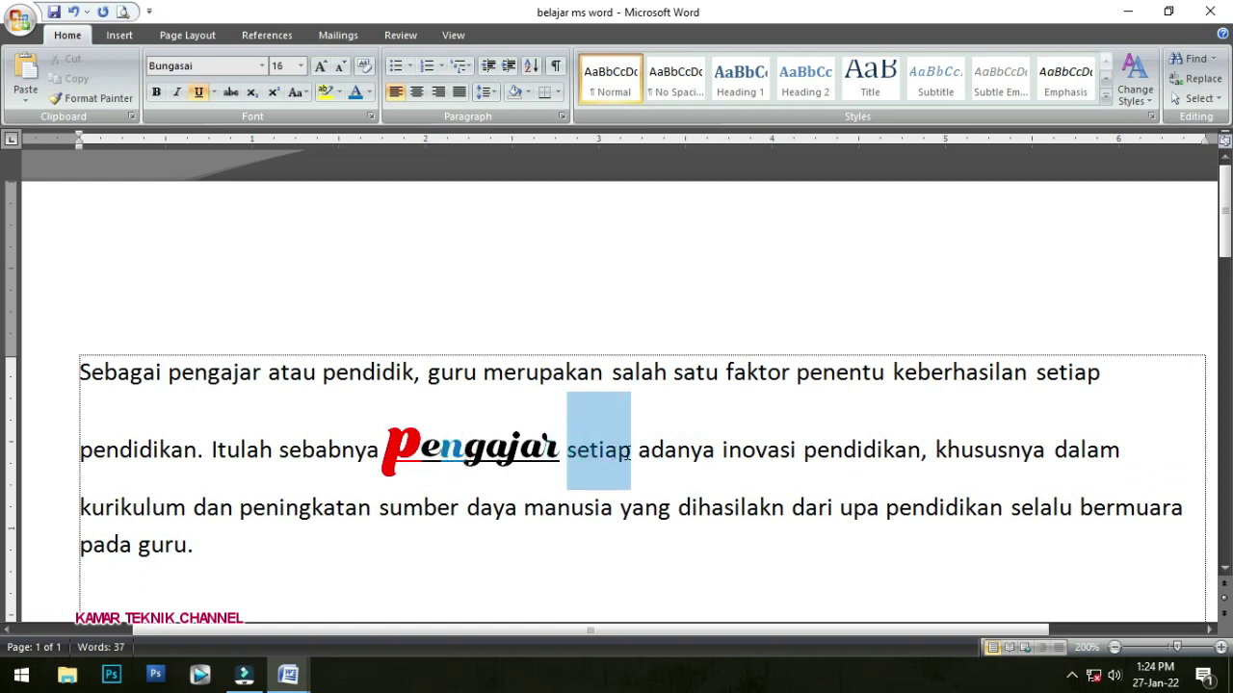
left_click(261, 66)
left_click(302, 192)
left_click(687, 479)
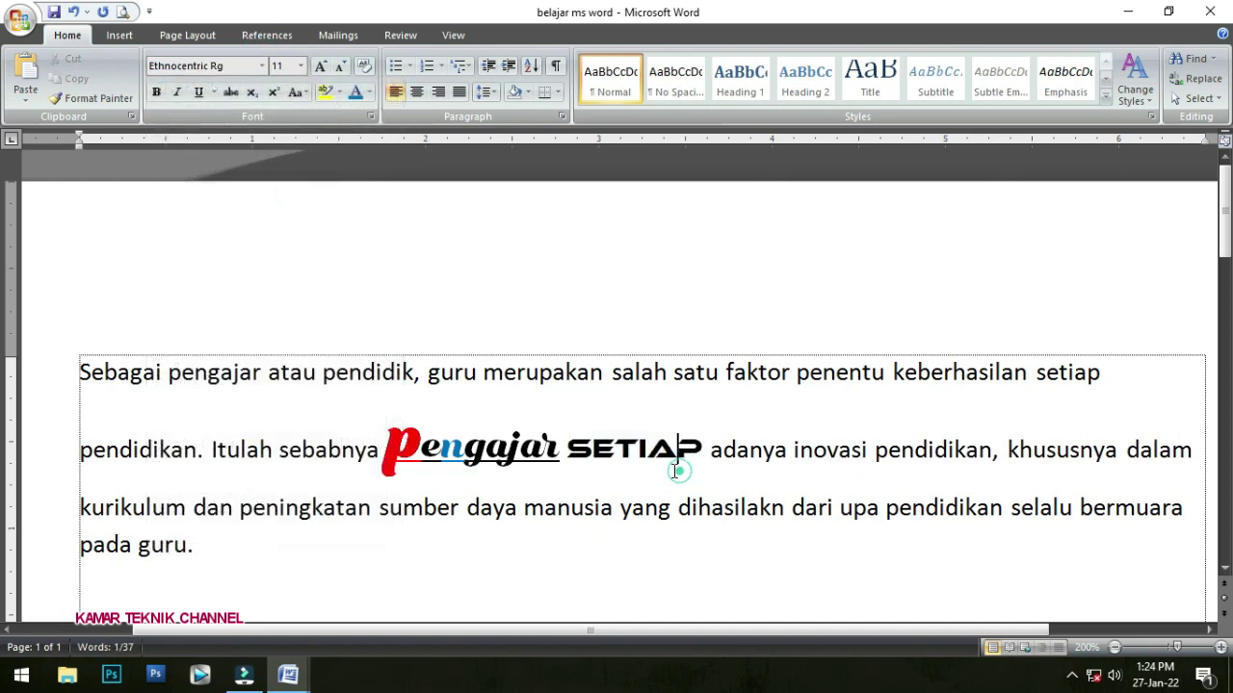
- Select the word inovasi in the second line and change its font to Anydore
double_click(807, 451)
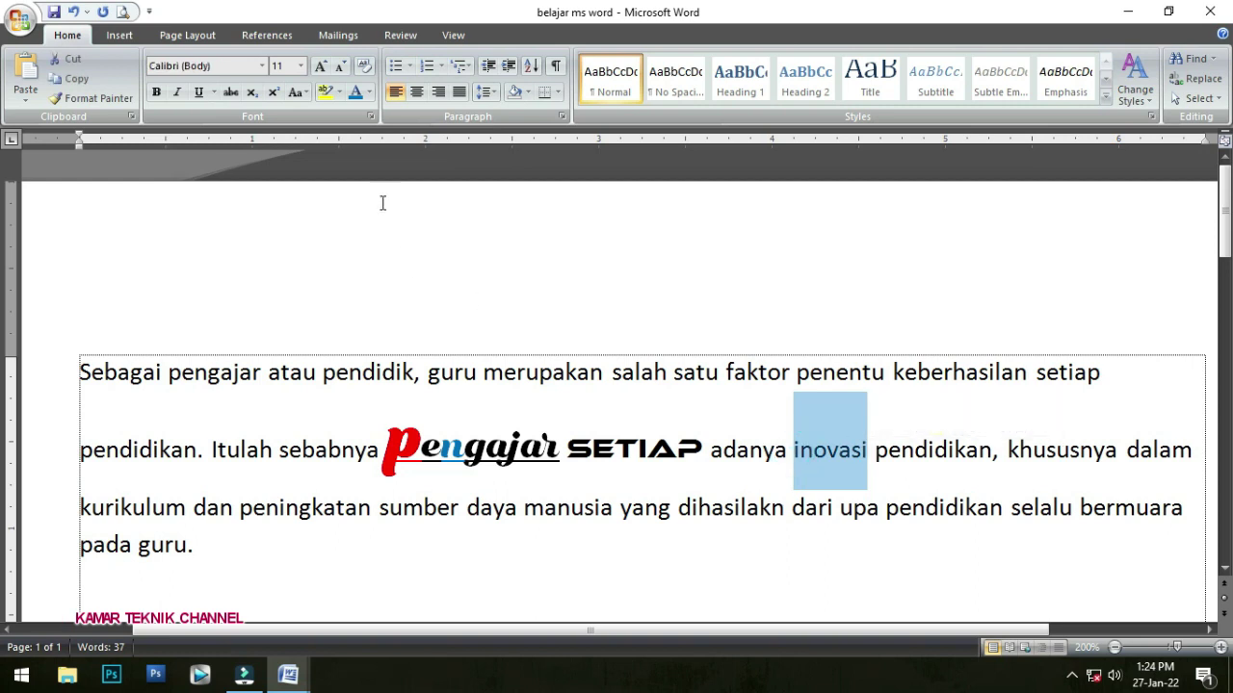
left_click(262, 65)
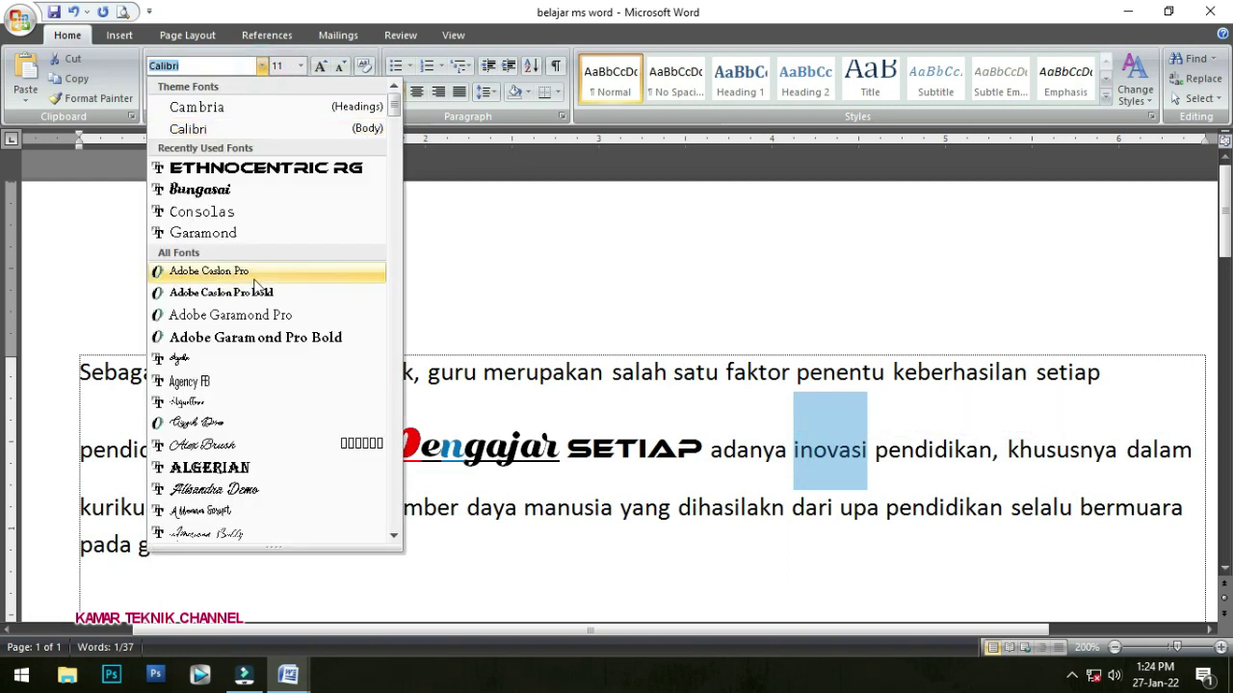
scroll(255, 284, "down", 6)
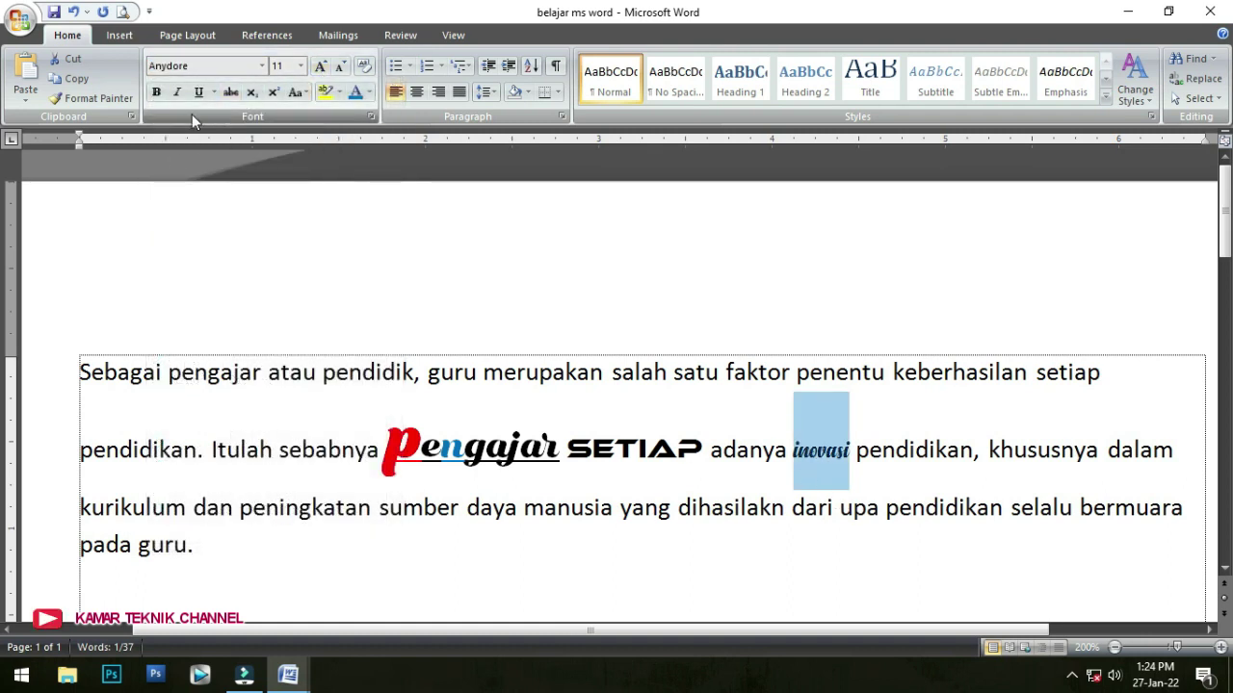
- Make the selected word inovasi bold and enlarge it step by step to font size 20
left_click(321, 66)
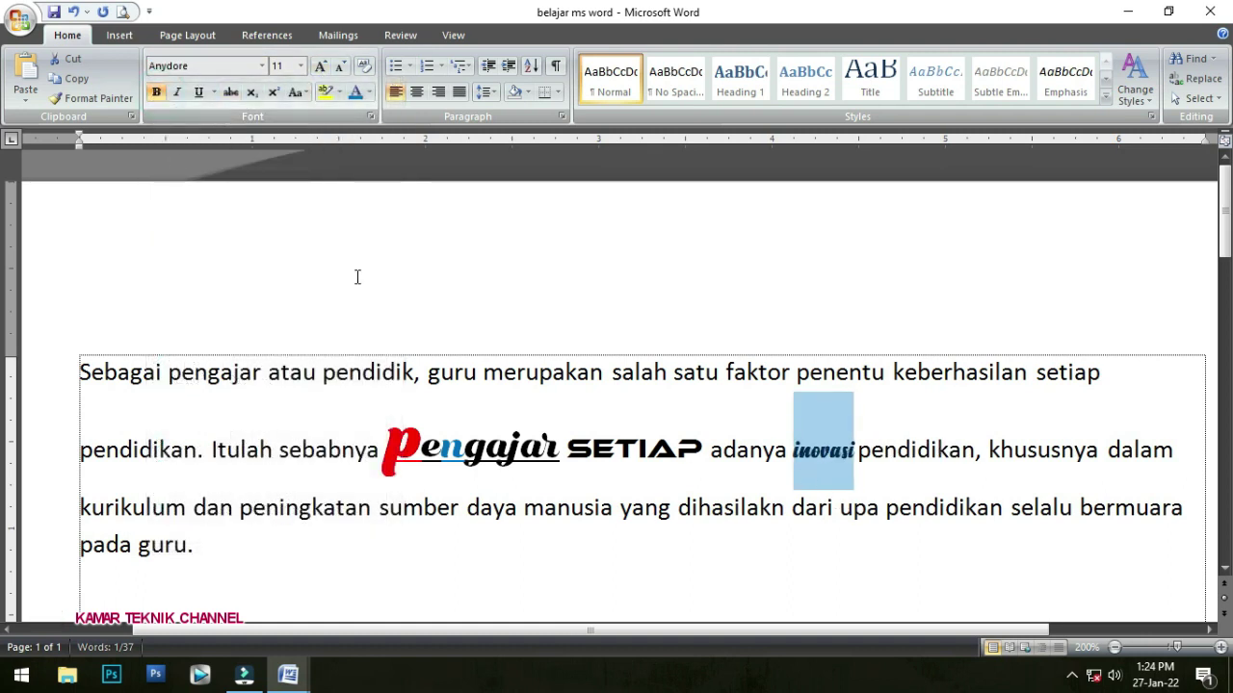
left_click(321, 66)
left_click(321, 65)
left_click(321, 65)
left_click(321, 66)
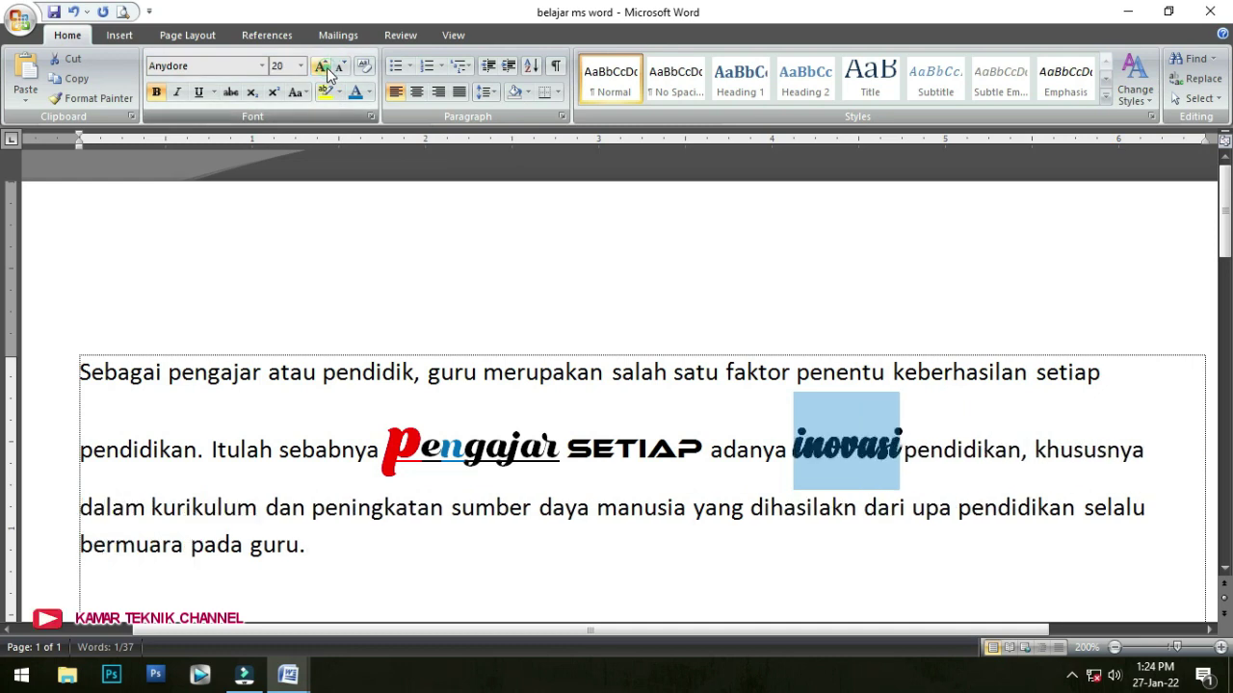
- Format the word inovasi in standard purple with italics and an underline, and clear the selection
left_click(370, 92)
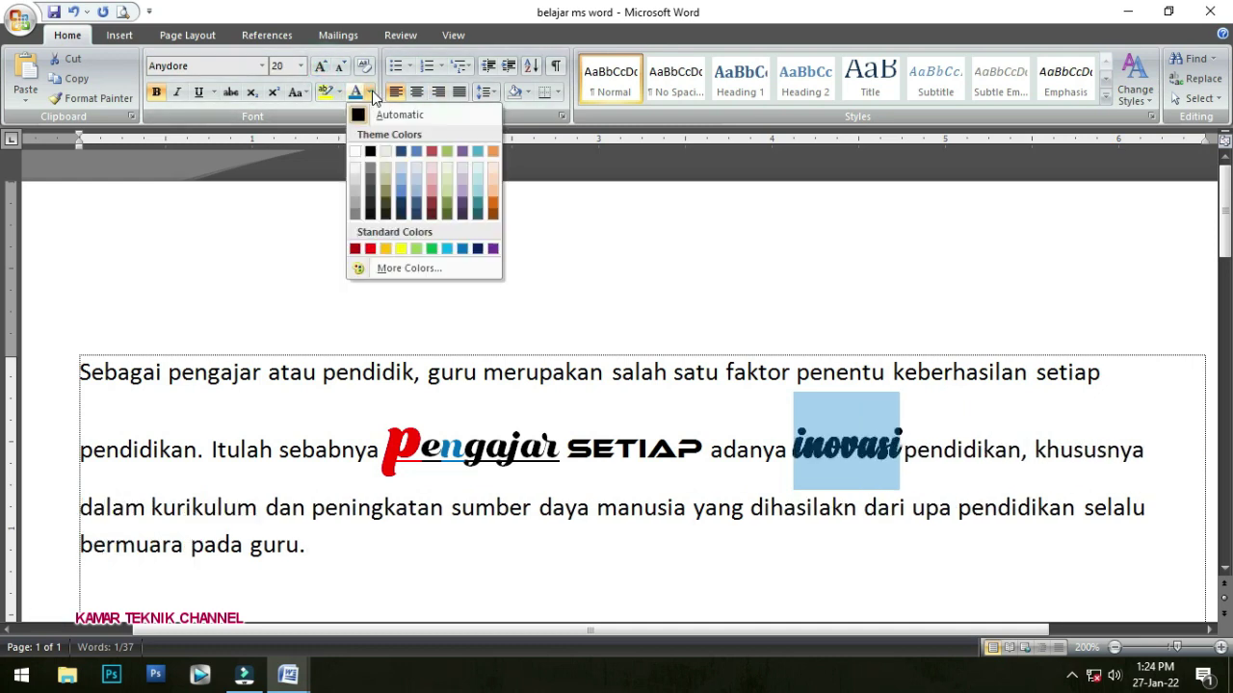
left_click(492, 249)
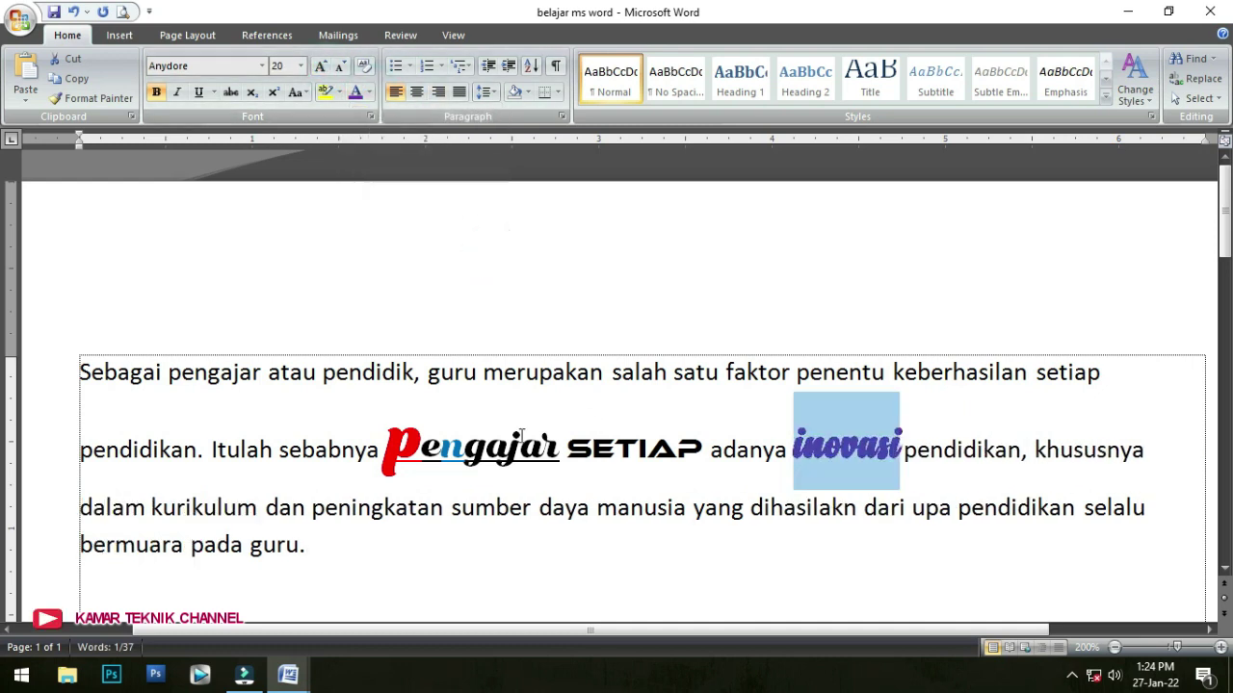
left_click(178, 93)
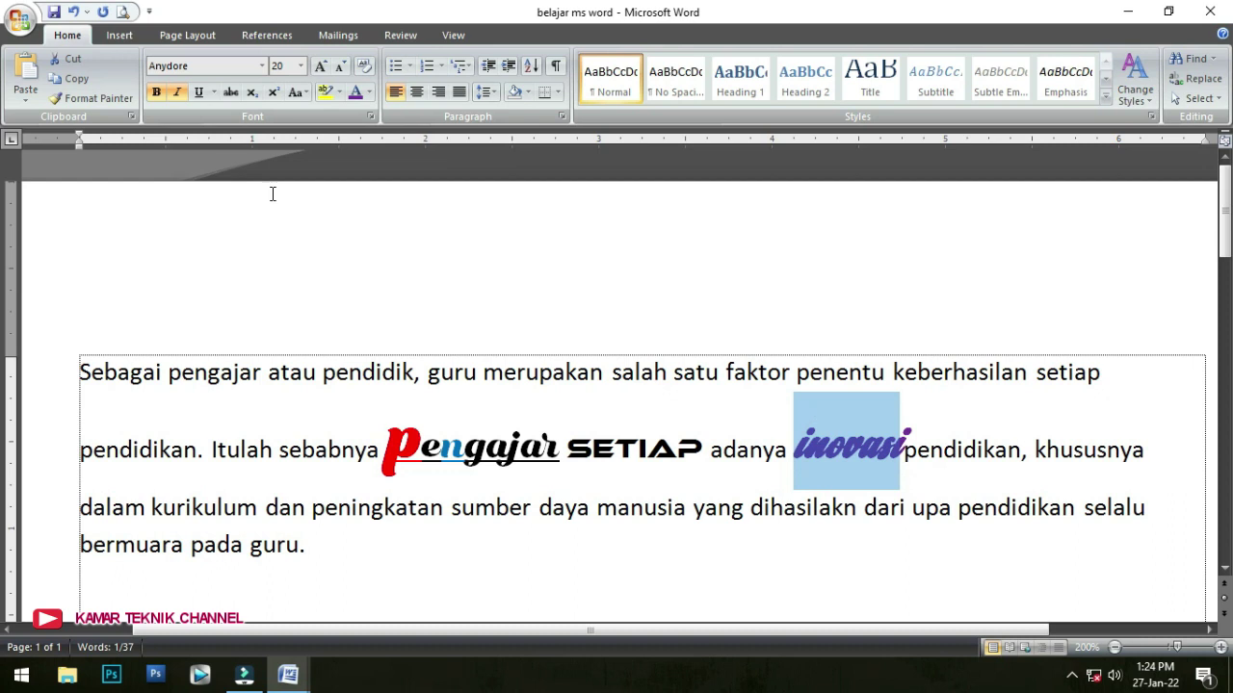
left_click(198, 93)
left_click(826, 445)
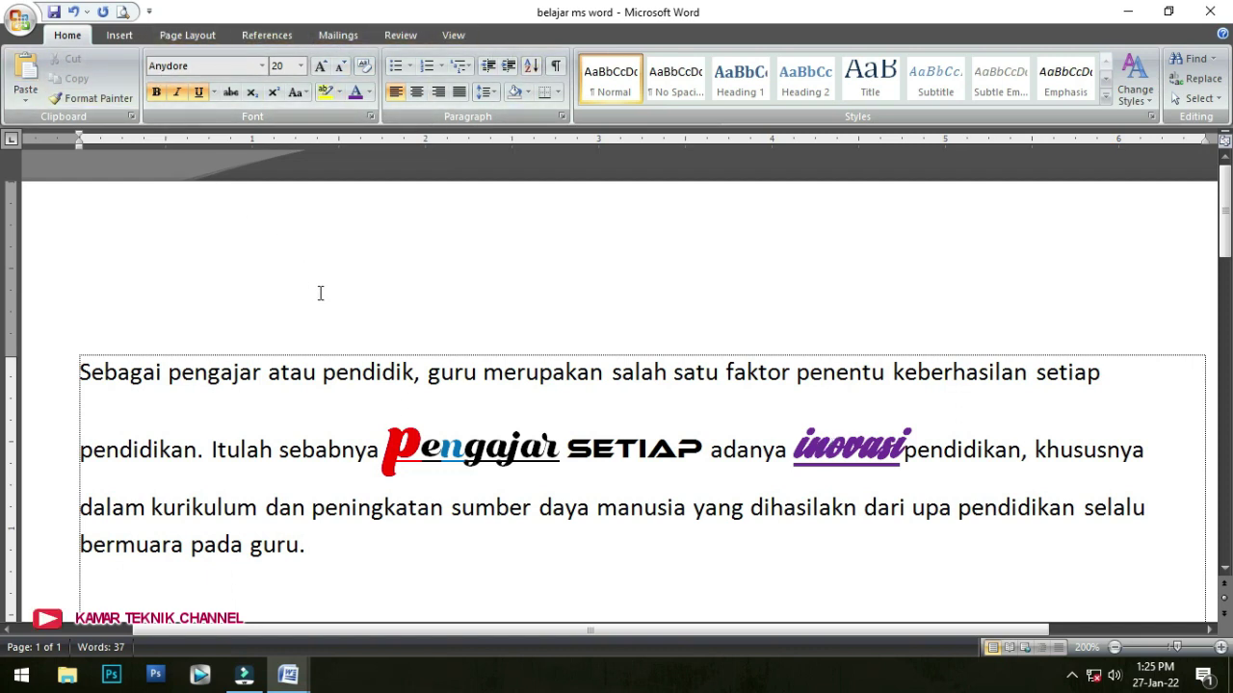
- Check the text-editing topics in the BAHASAN MS WORD document, clear its selection and return to belajar ms word
mouse_move(287, 674)
left_click(255, 607)
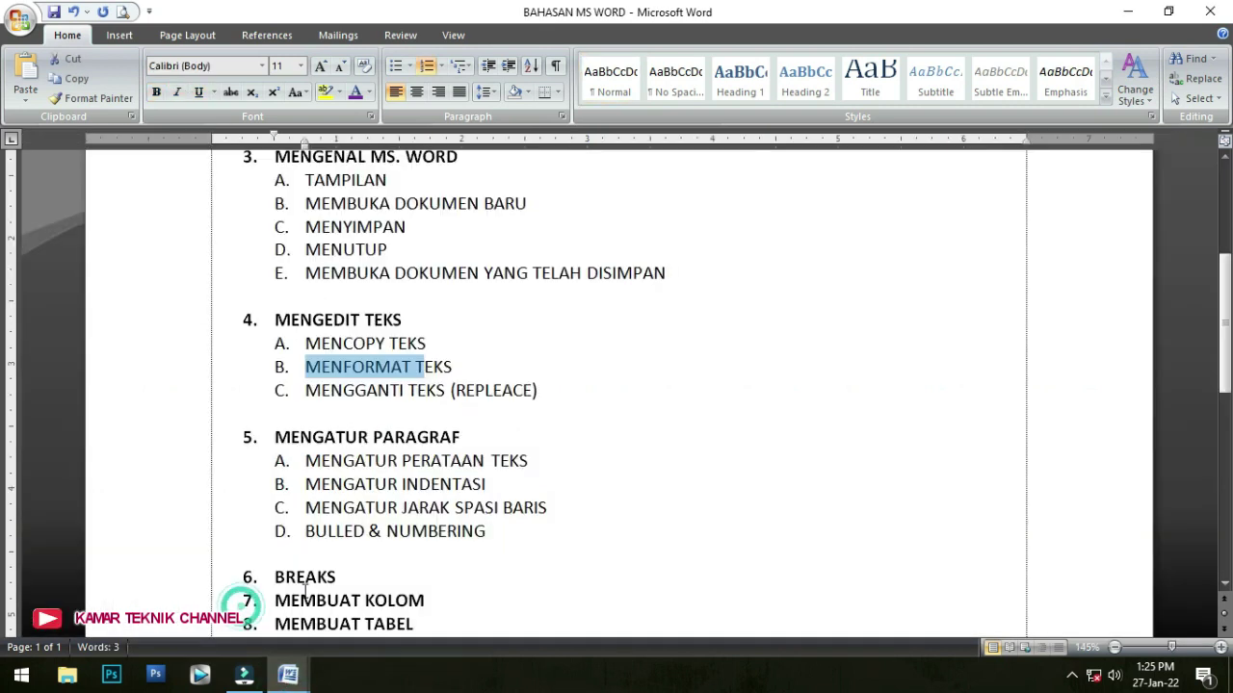
left_click(420, 366)
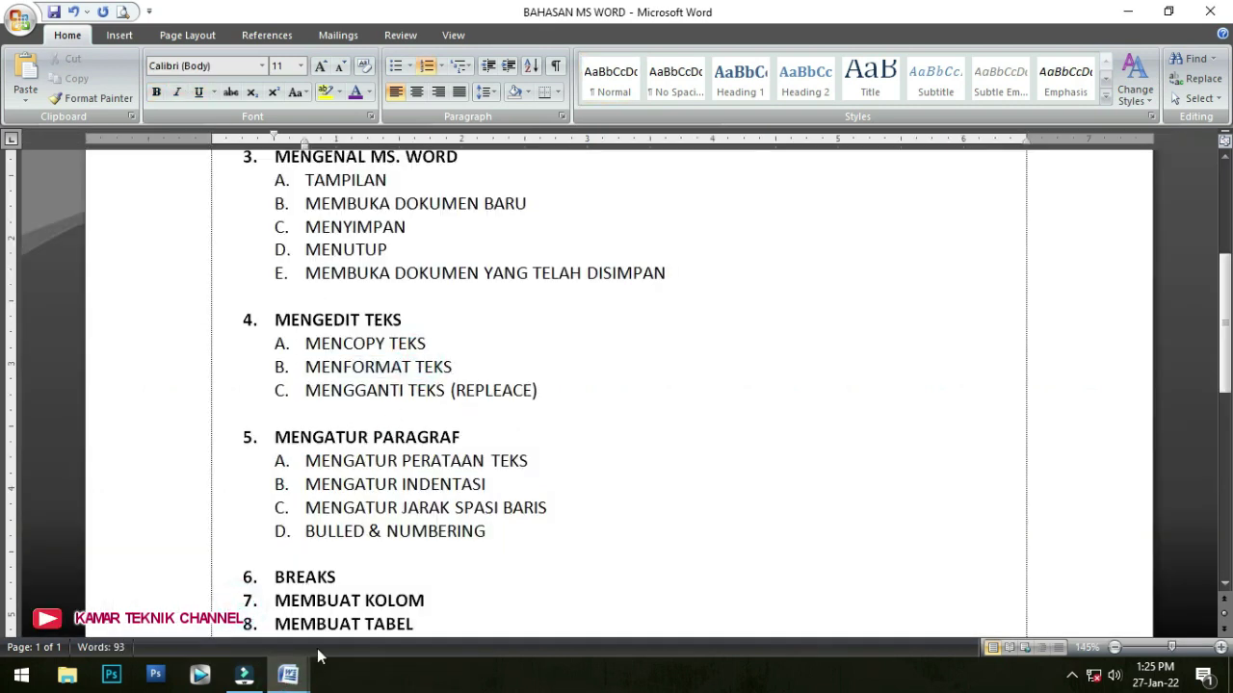
mouse_move(334, 671)
left_click(385, 610)
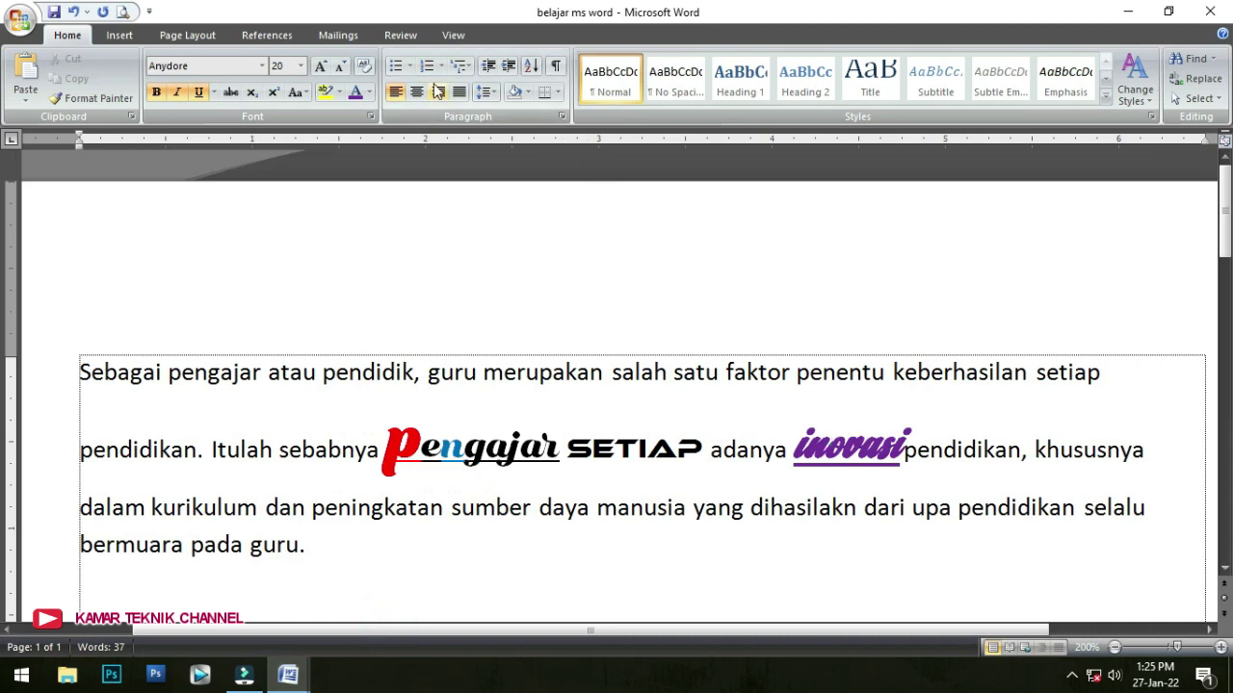
- Examine the alignment of the two-line title in BAHASAN MS WORD by selecting it, and return to belajar ms word
left_click(732, 451)
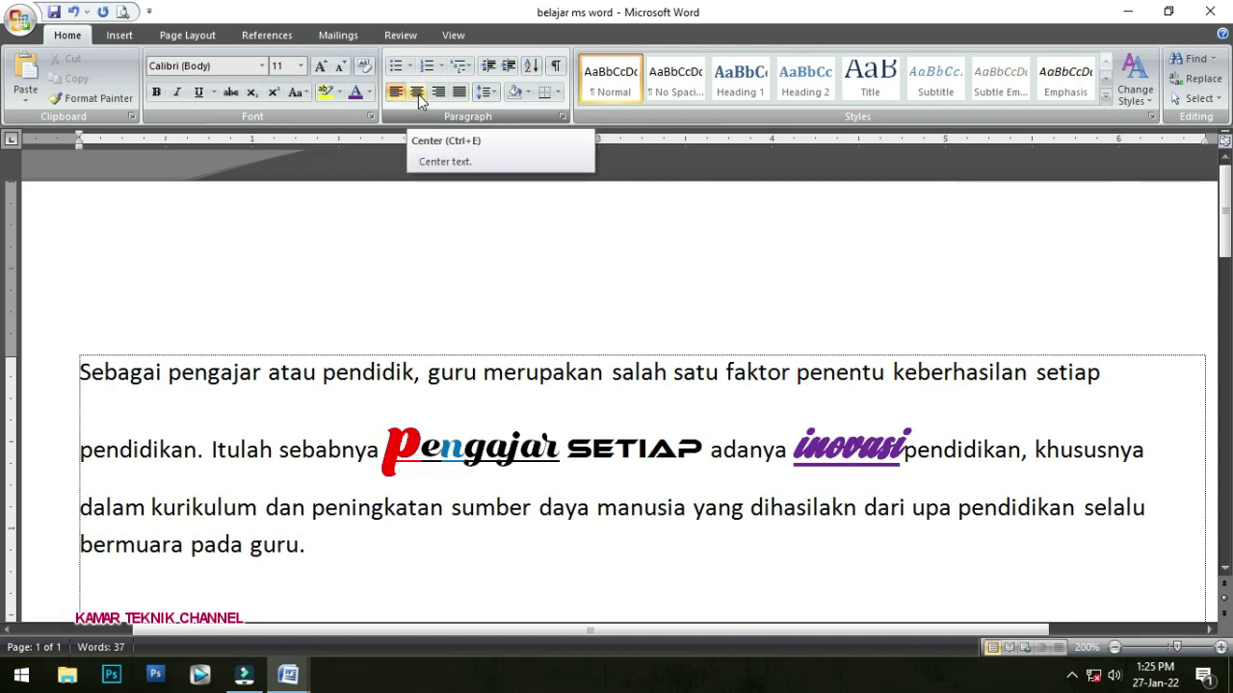
mouse_move(287, 674)
left_click(244, 622)
scroll(512, 406, "up", 5)
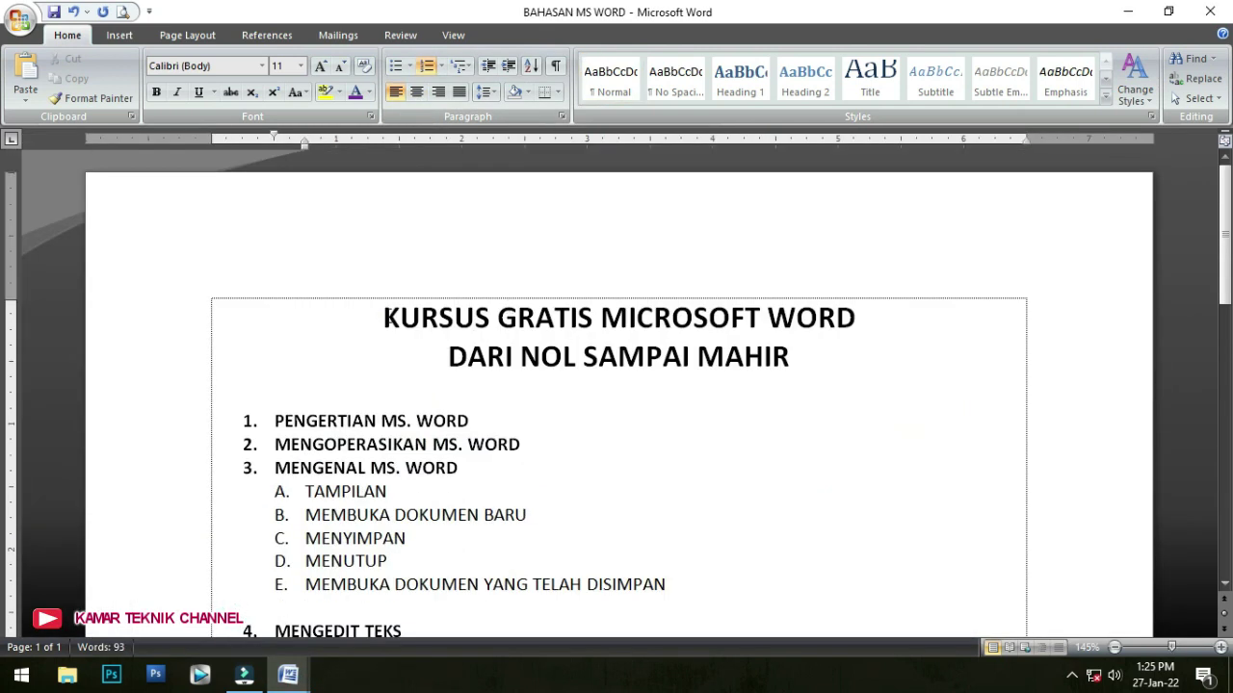
left_click_drag(379, 314, 842, 348)
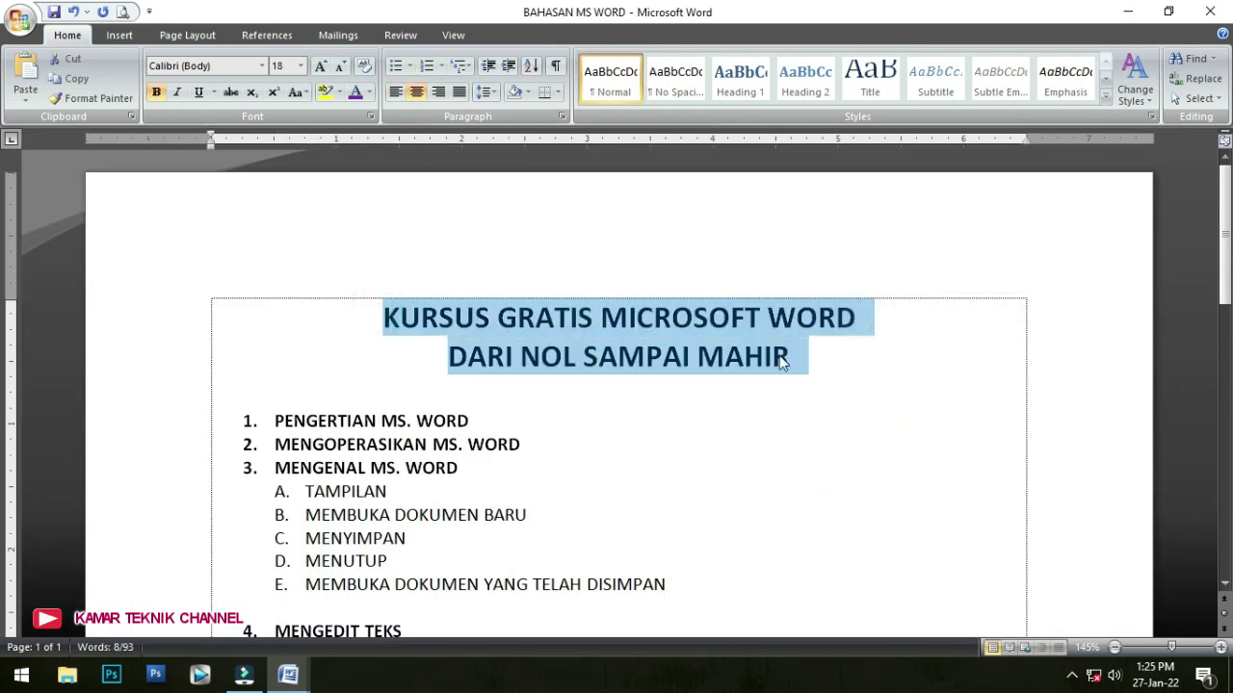
left_click_drag(364, 322, 790, 370)
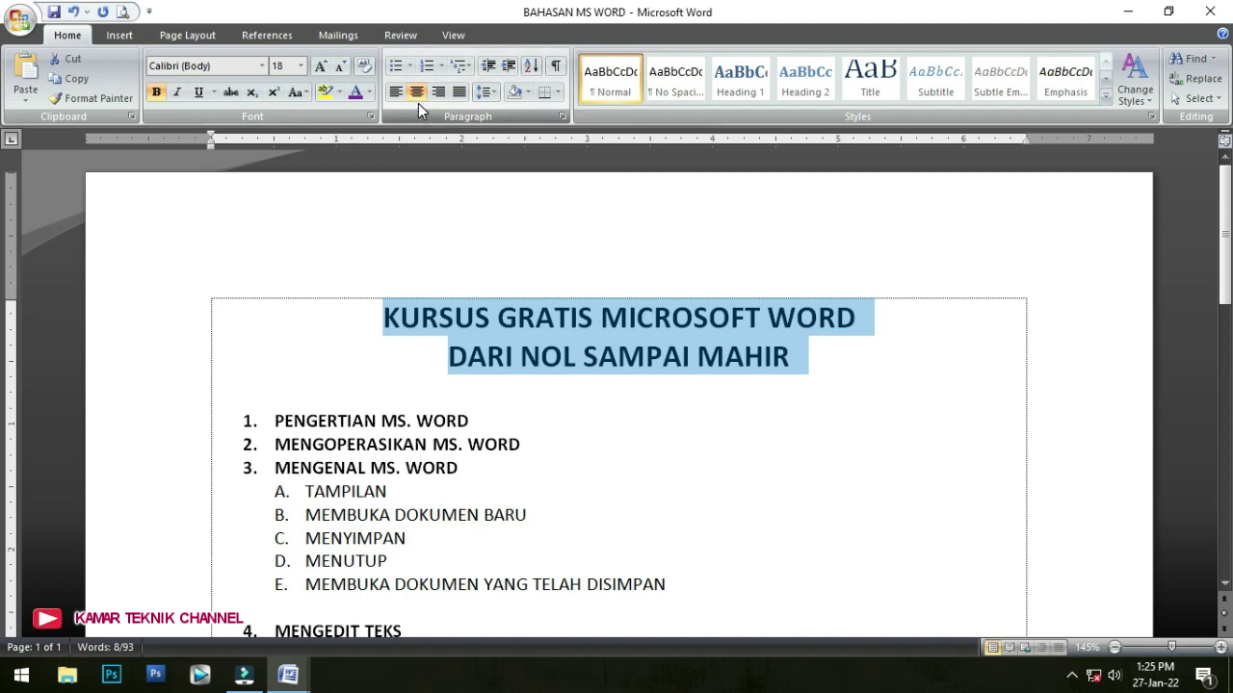
mouse_move(288, 674)
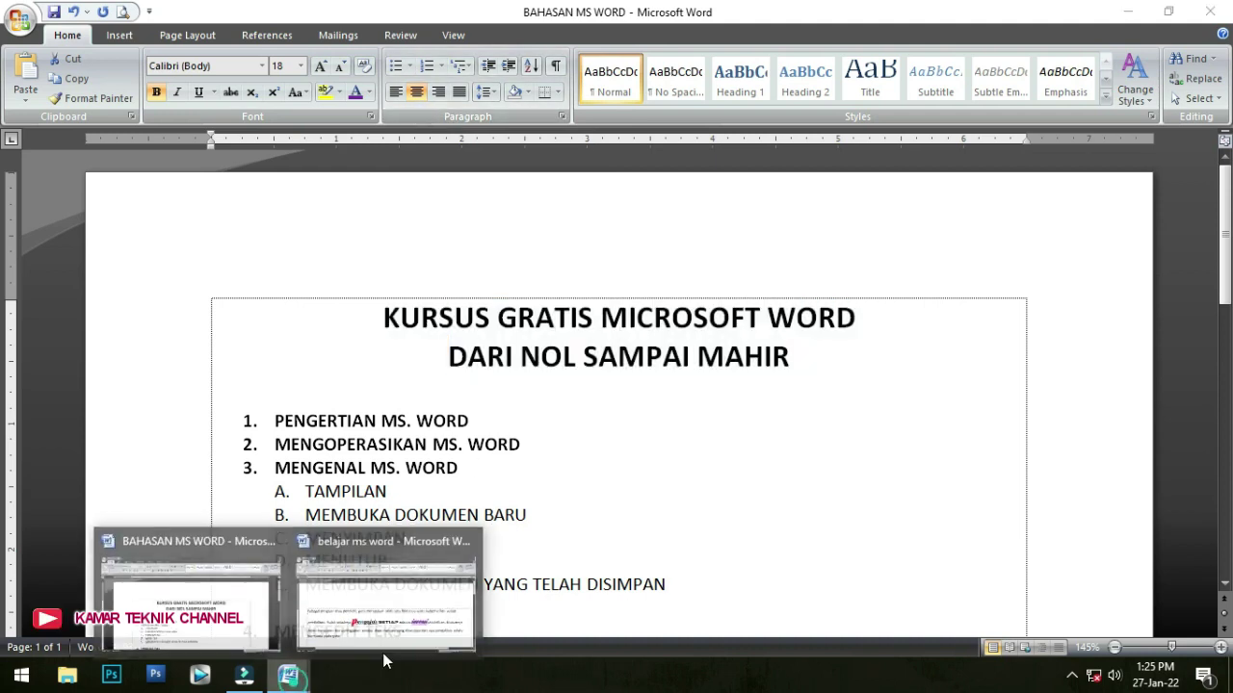
left_click(411, 618)
- Select the whole paragraph in belajar ms word and centre its text
left_click(124, 372)
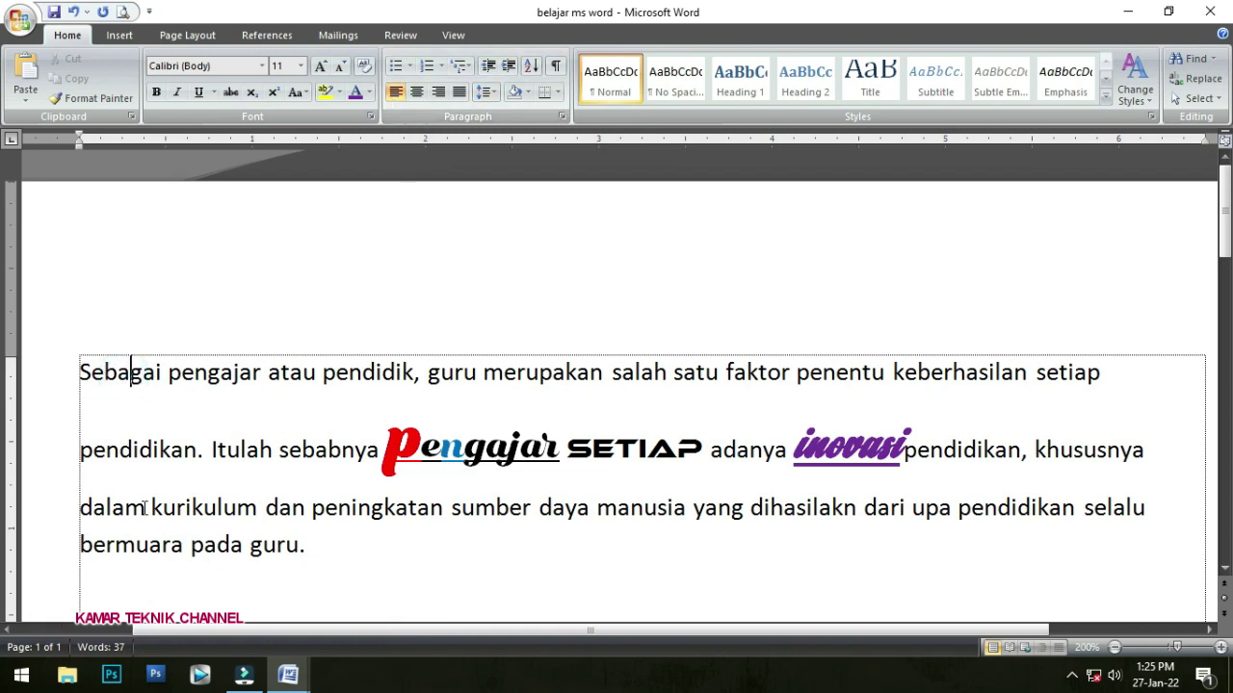
scroll(144, 486, "down", 2)
scroll(355, 375, "down", 7)
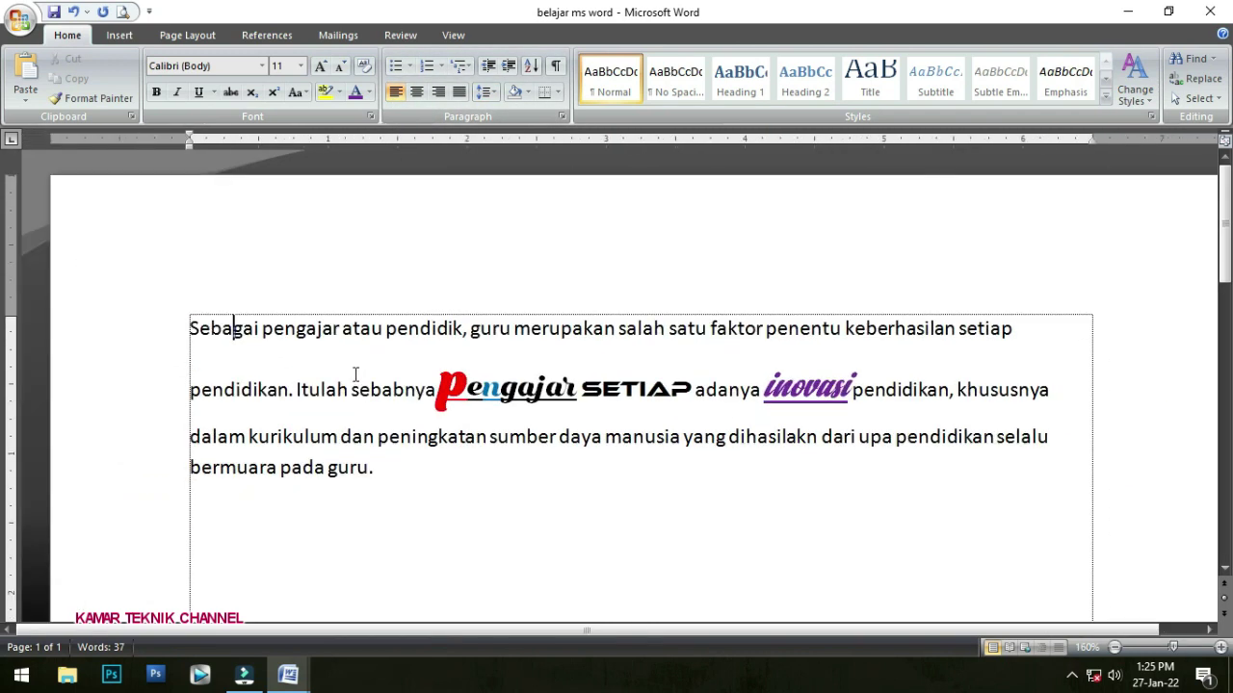
scroll(355, 375, "up", 2)
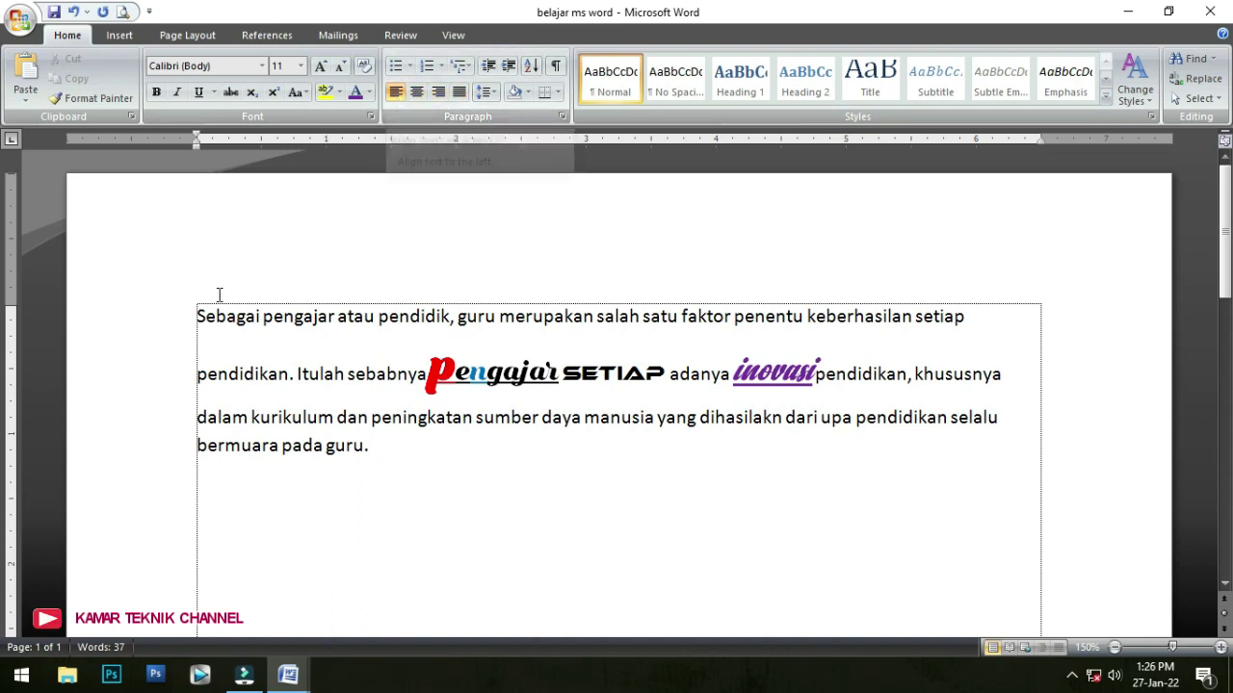
left_click_drag(196, 314, 368, 449)
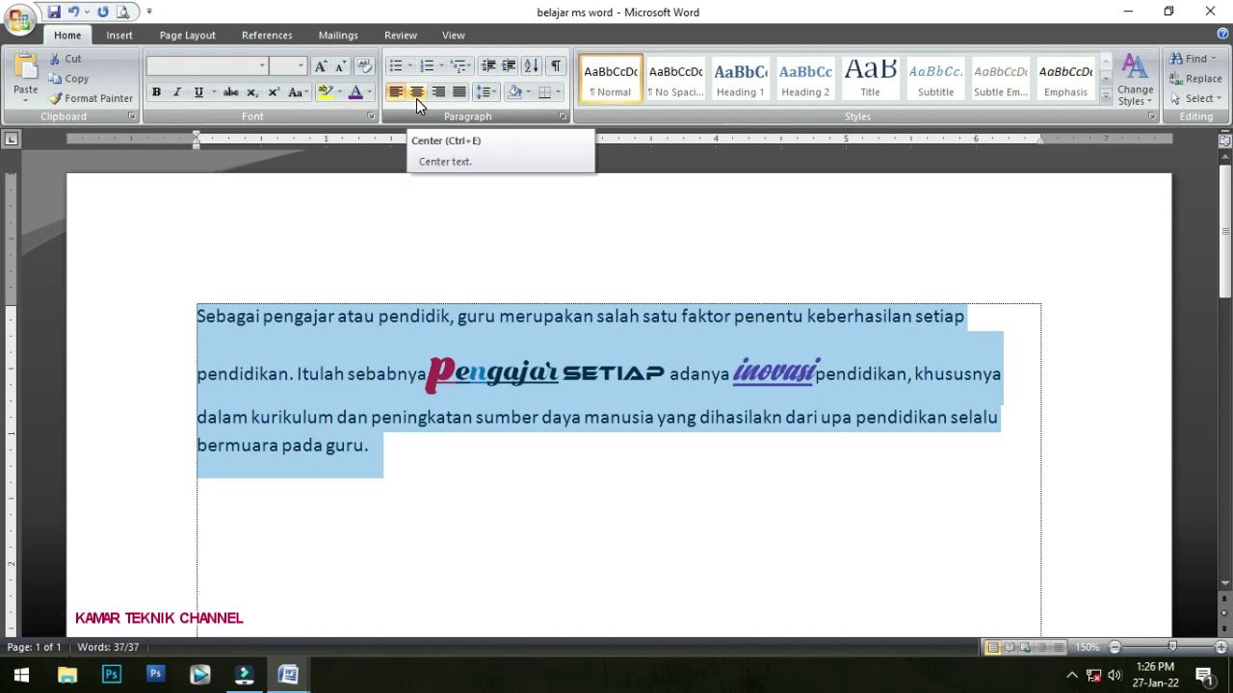
left_click(416, 98)
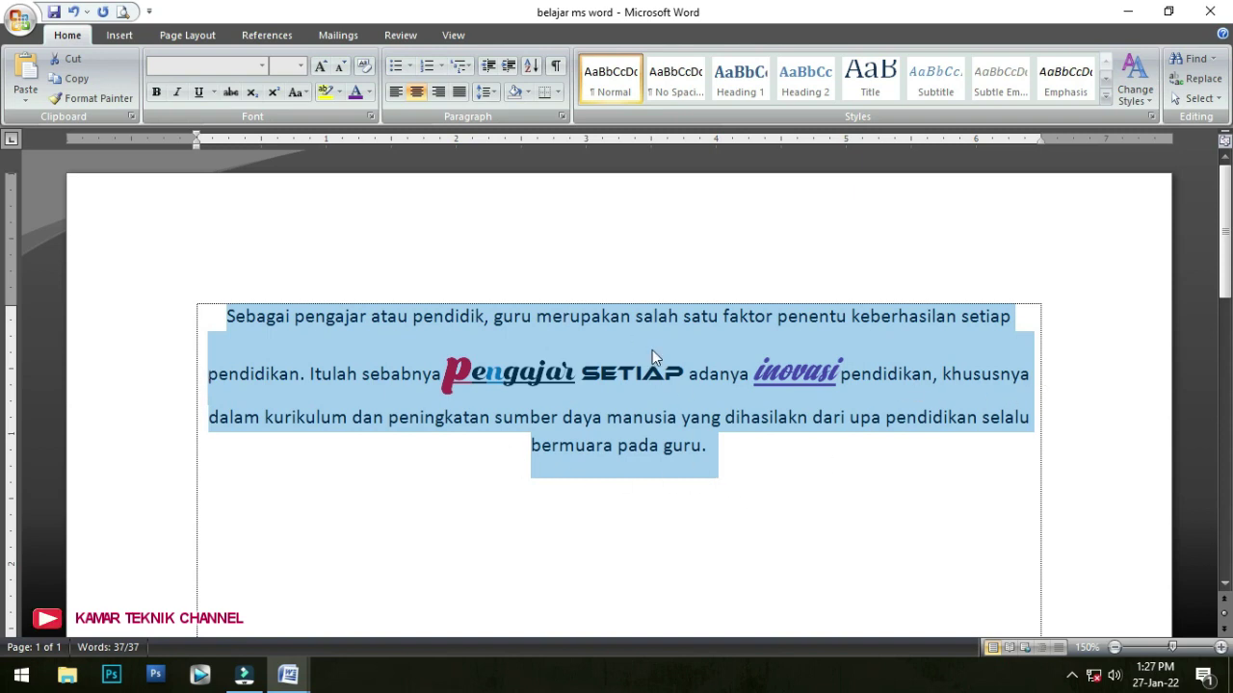
- Justify the selected paragraph to both margins and clear the selection
left_click(458, 96)
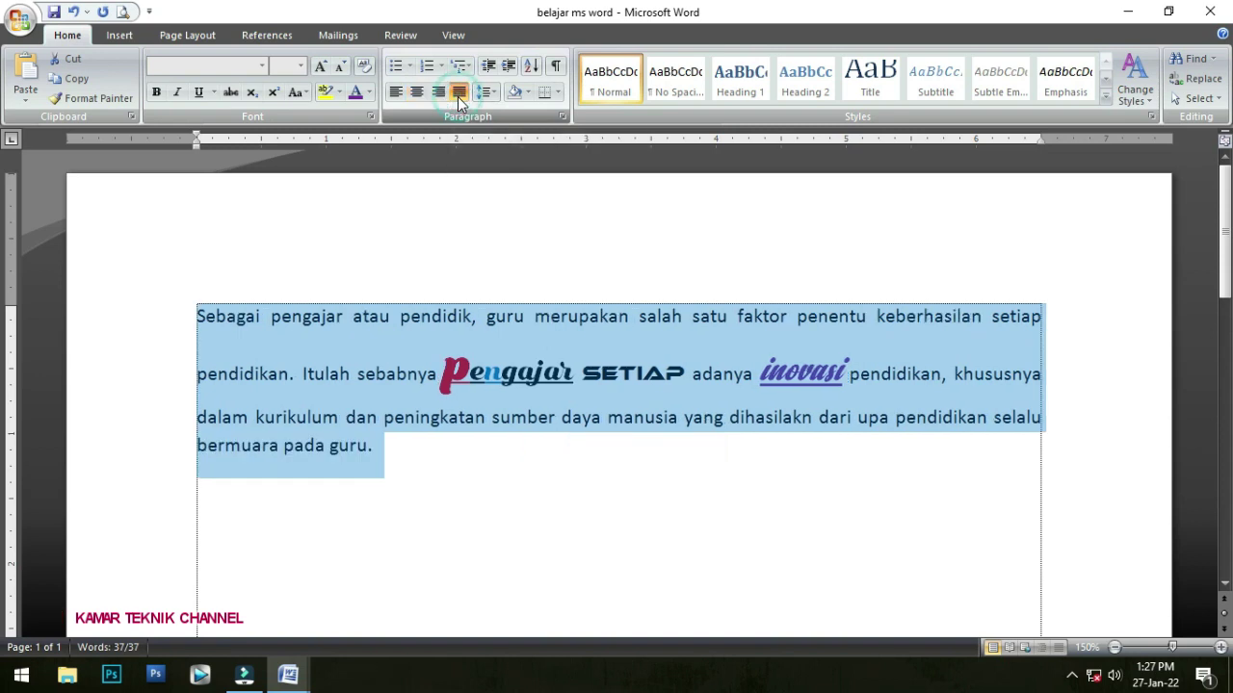
left_click(198, 316)
left_click(1042, 392)
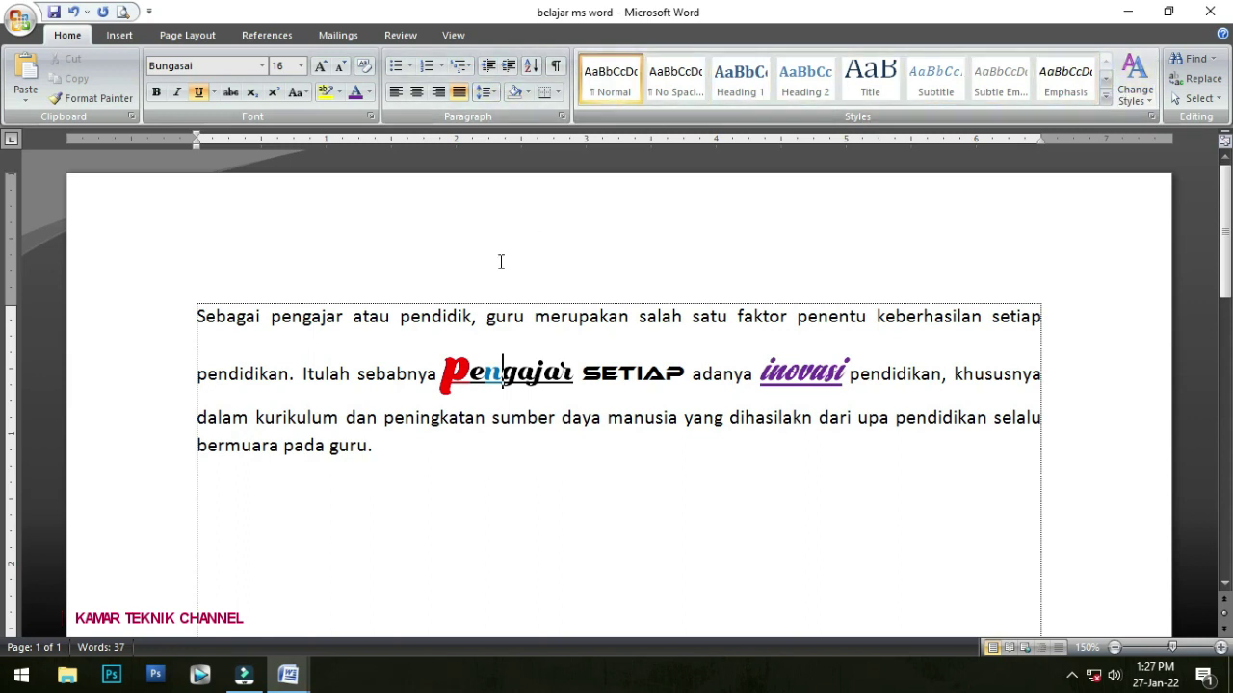
- Check the MENGGANTI TEKS (REPLEACE) topic in BAHASAN MS WORD by selecting its first two words, and return to belajar ms word
left_click(69, 38)
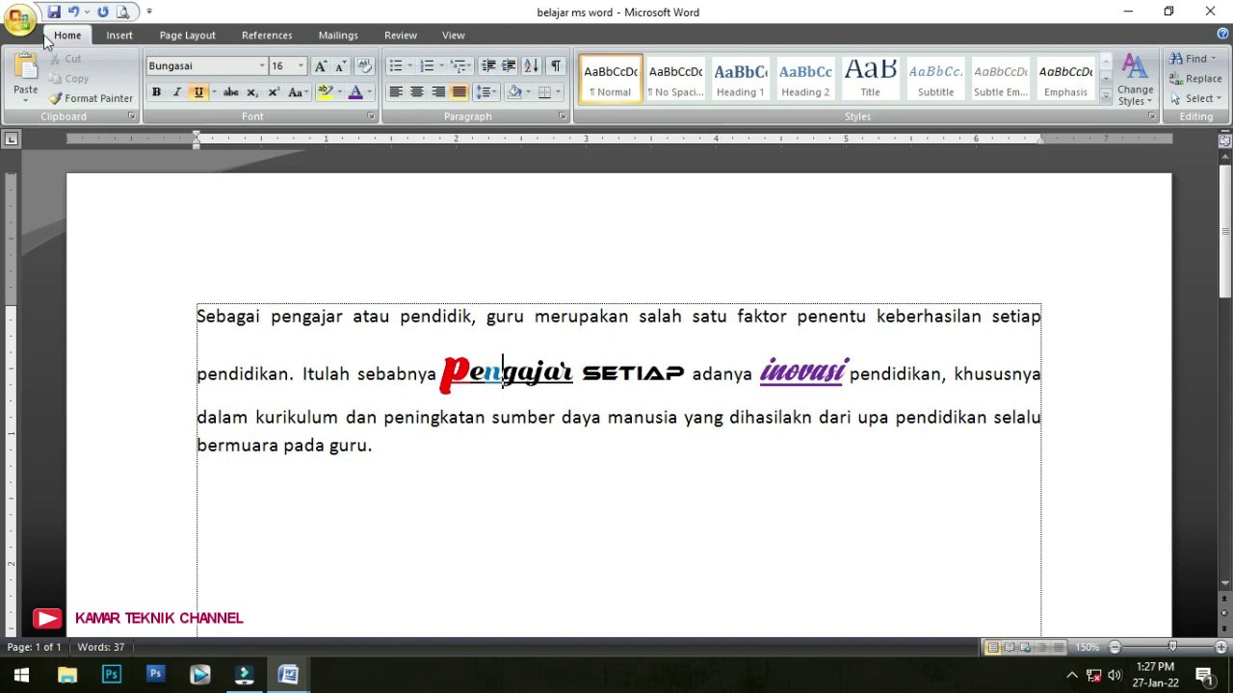
left_click(480, 412)
left_click(293, 677)
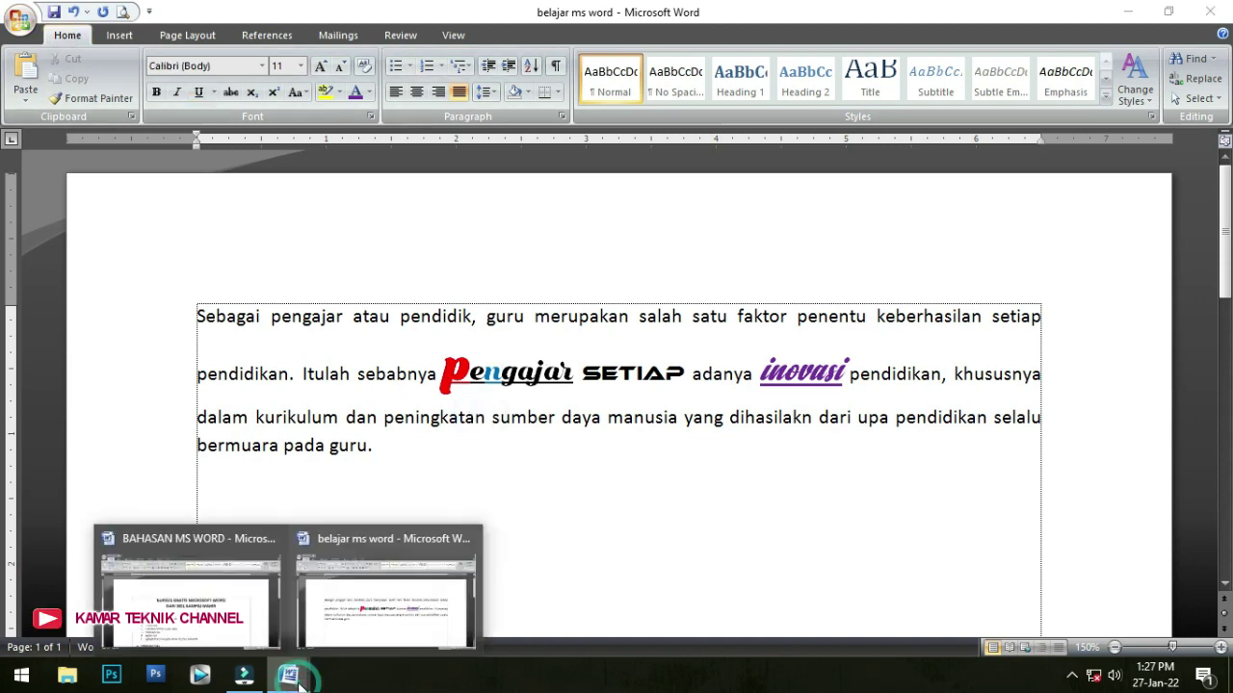
left_click(243, 626)
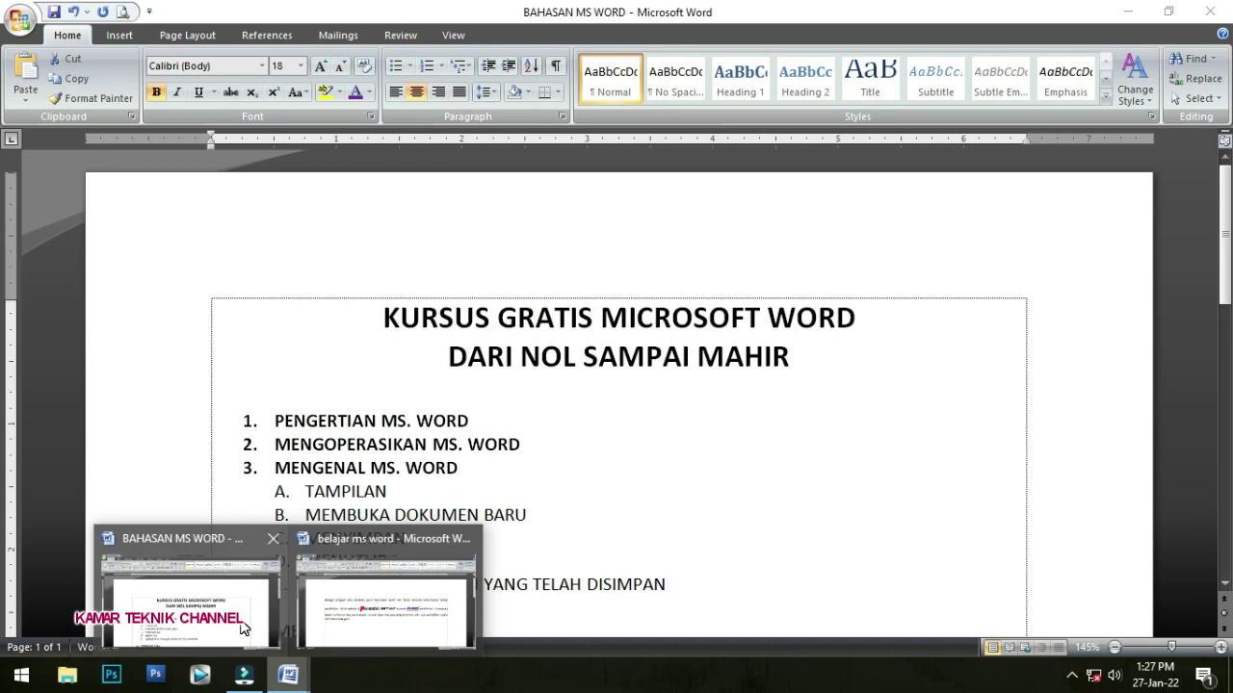
left_click(368, 553)
scroll(368, 553, "down", 4)
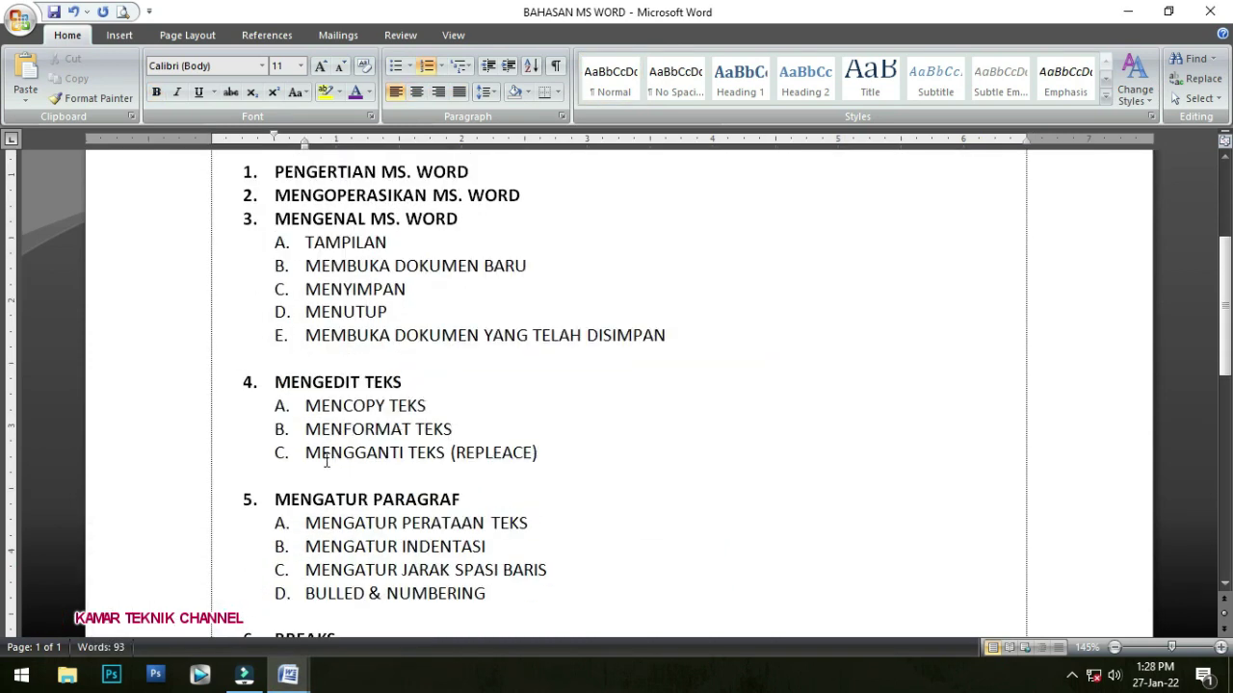
left_click_drag(306, 453, 450, 449)
left_click_drag(451, 448, 452, 454)
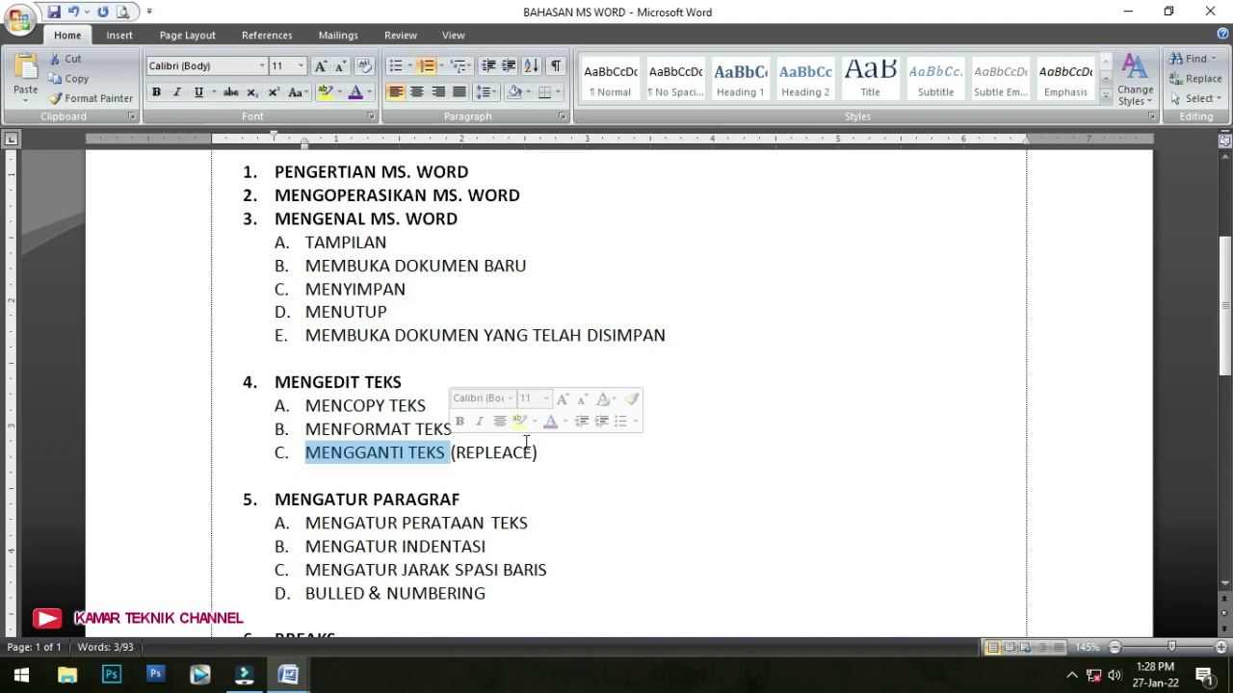
left_click(288, 674)
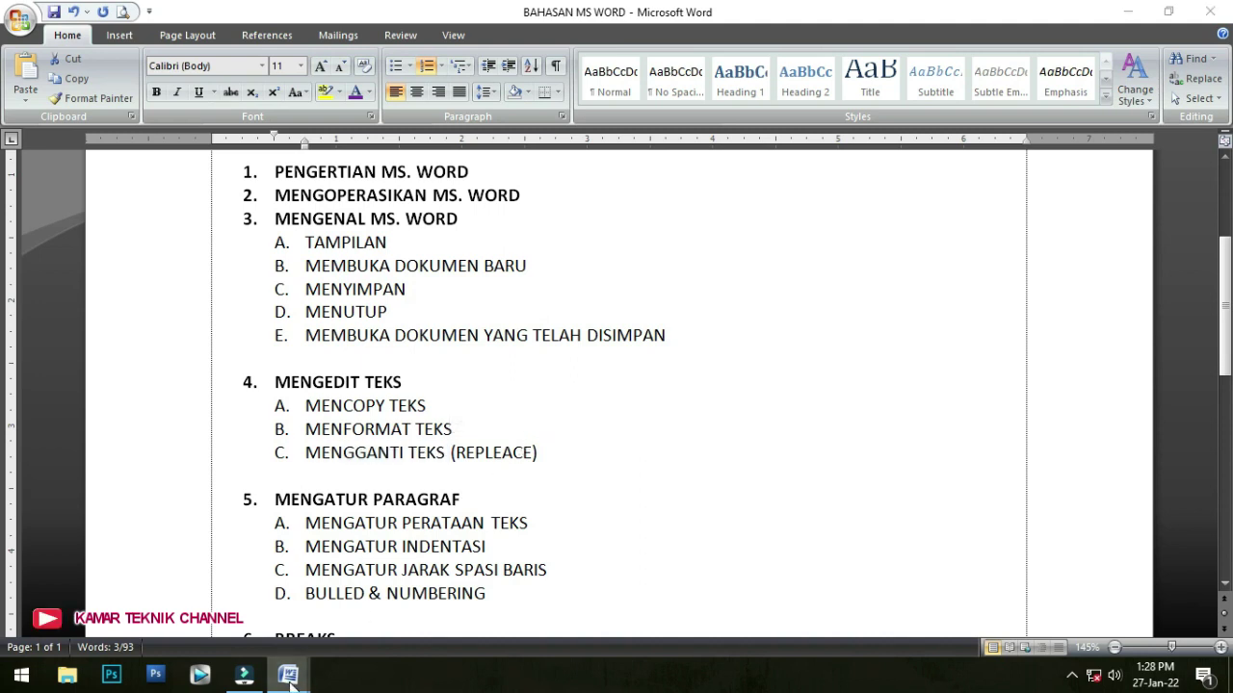
left_click(419, 607)
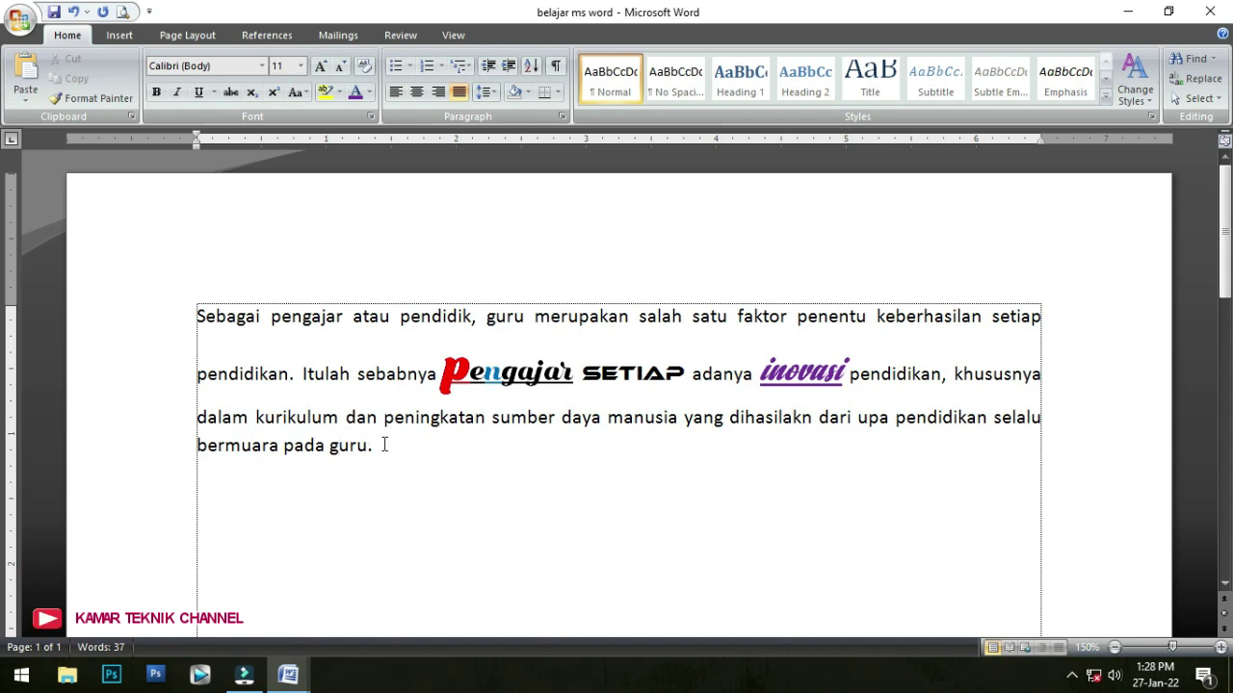
left_click_drag(385, 418, 484, 433)
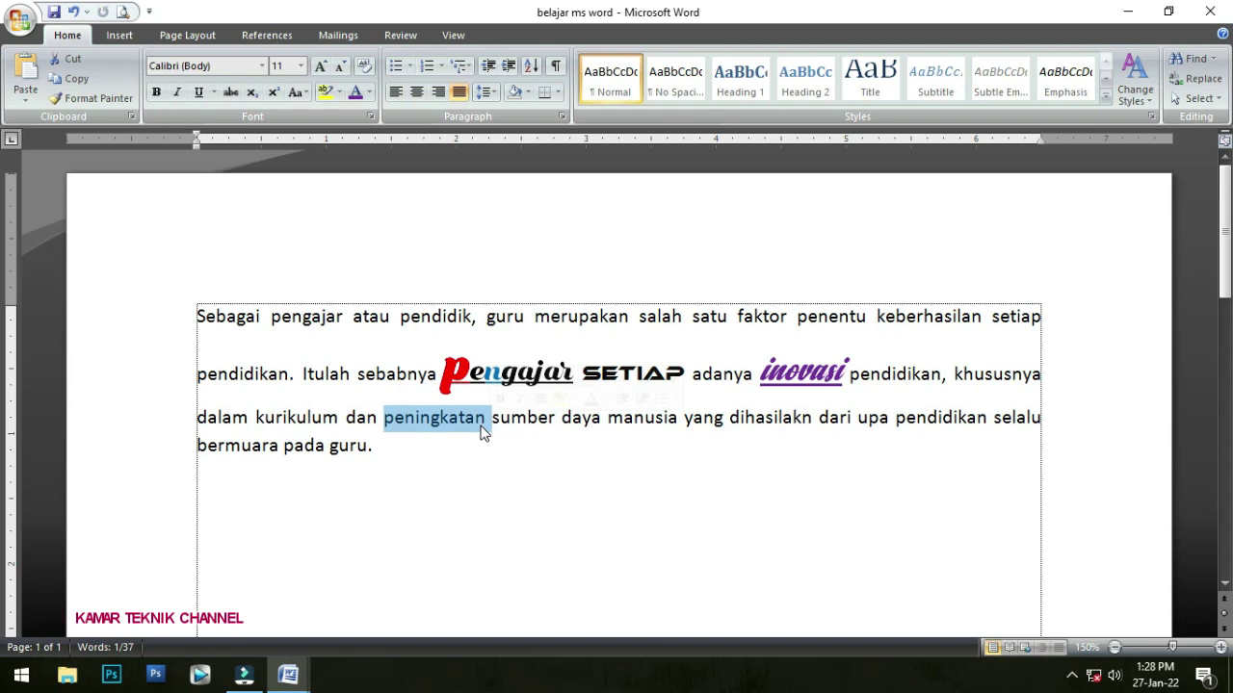
left_click(1202, 81)
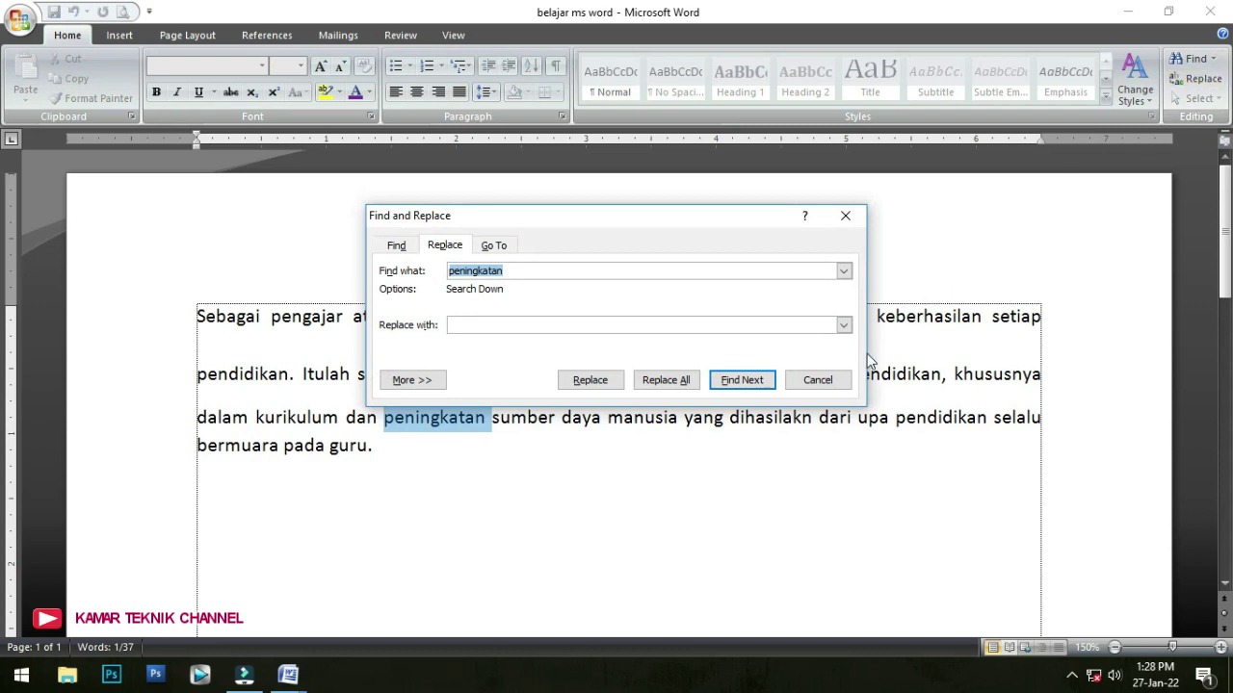
left_click(818, 380)
left_click(543, 421)
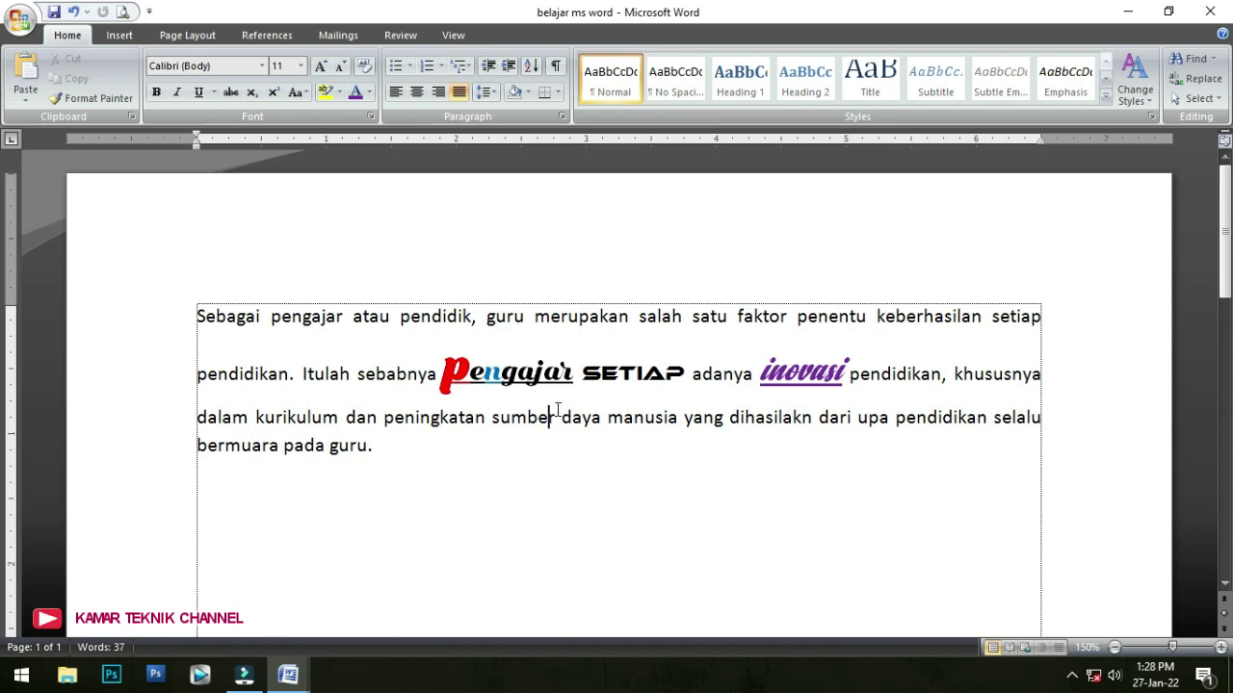
left_click_drag(693, 317, 728, 321)
left_click(701, 319)
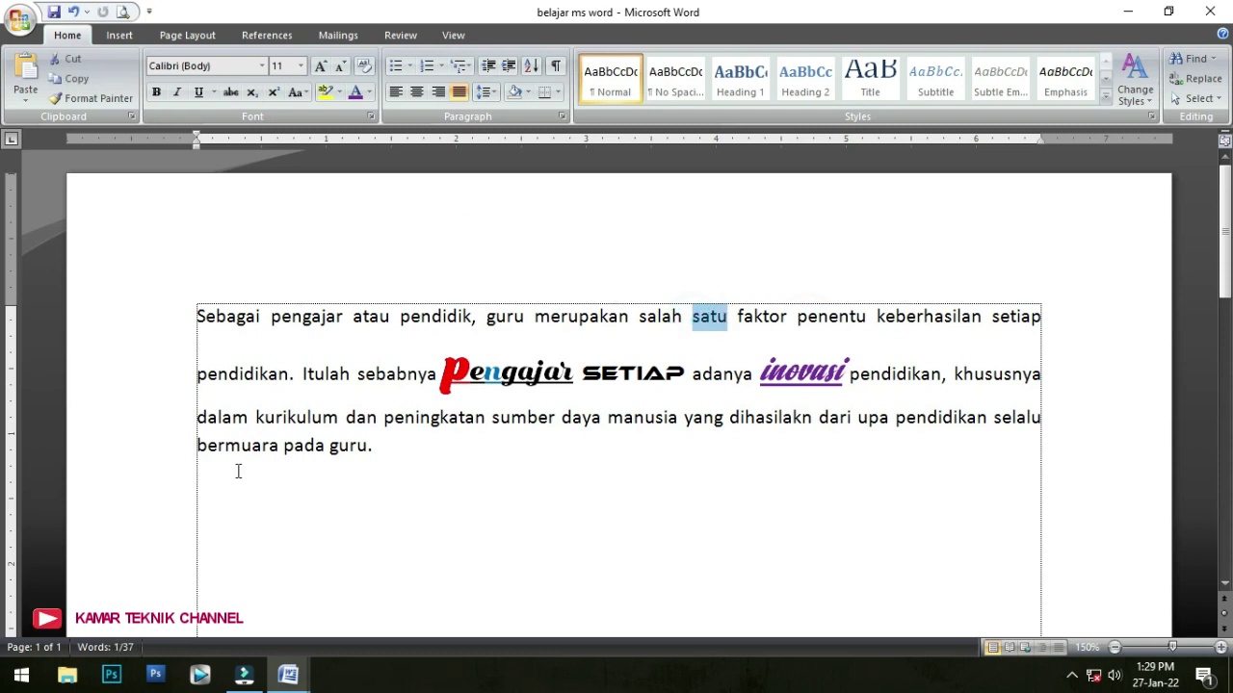
left_click(742, 316)
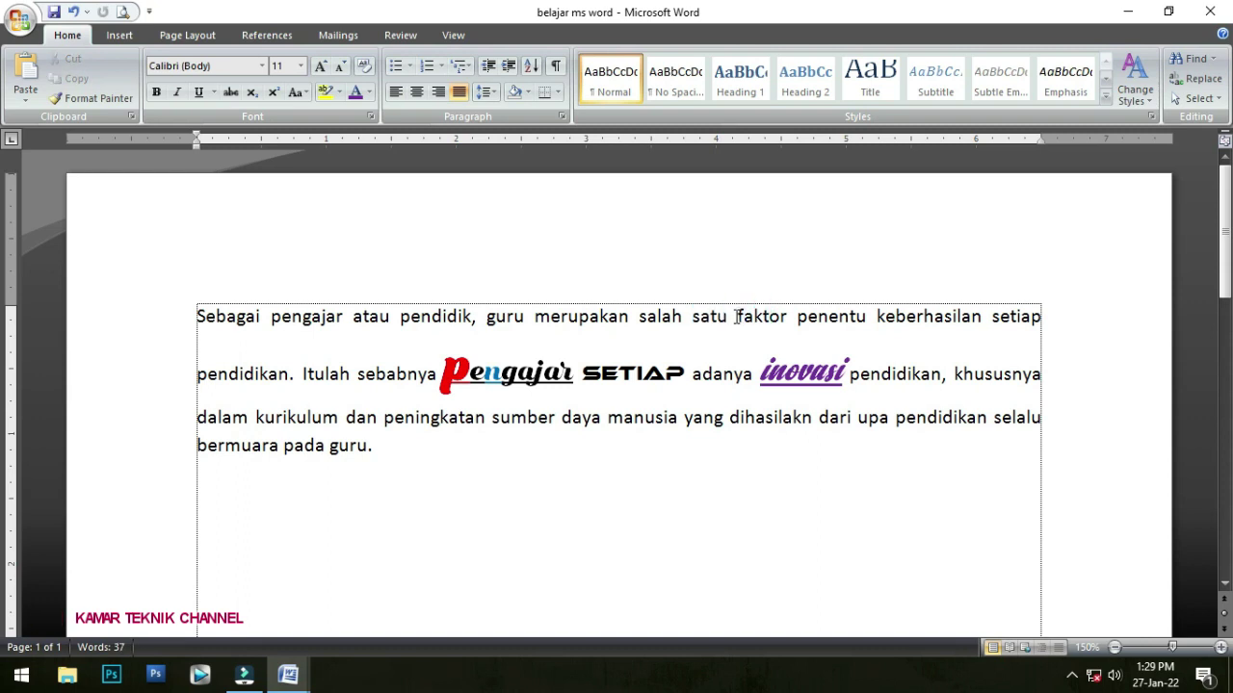
- Replace all occurrences of "faktor" with "sederhana", continuing the search from the beginning of the document, and close the replace dialog
left_click_drag(738, 317, 787, 318)
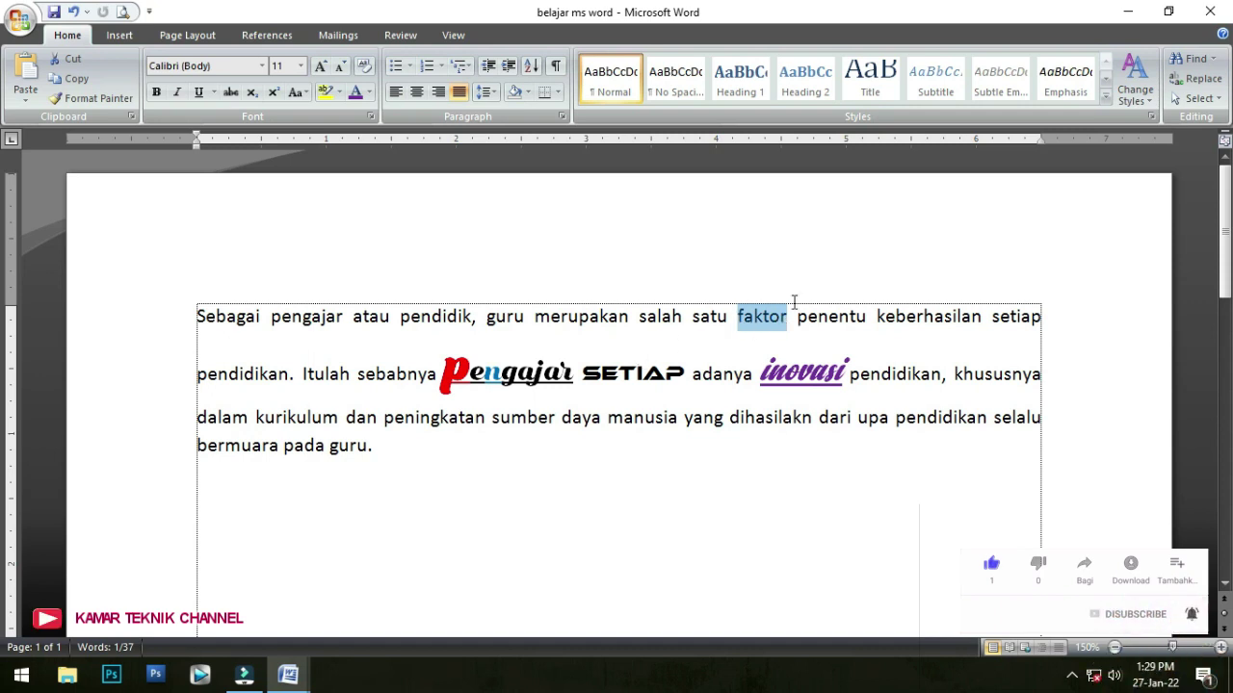
left_click(69, 36)
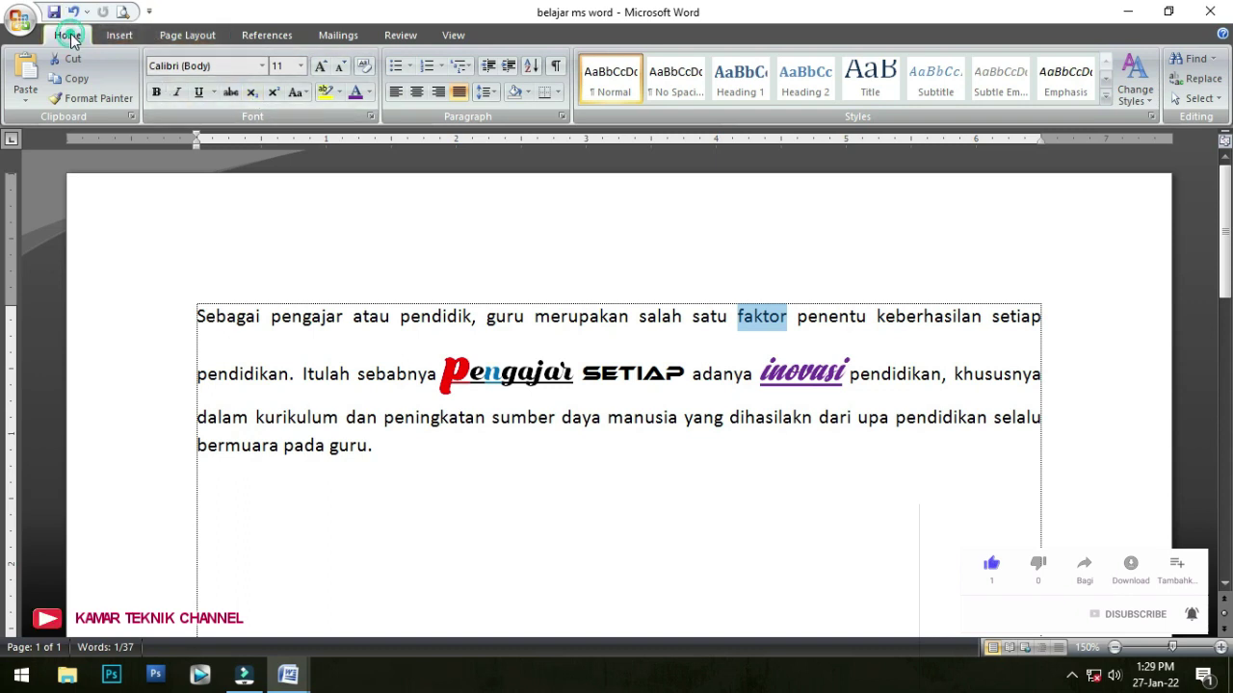
left_click(1204, 87)
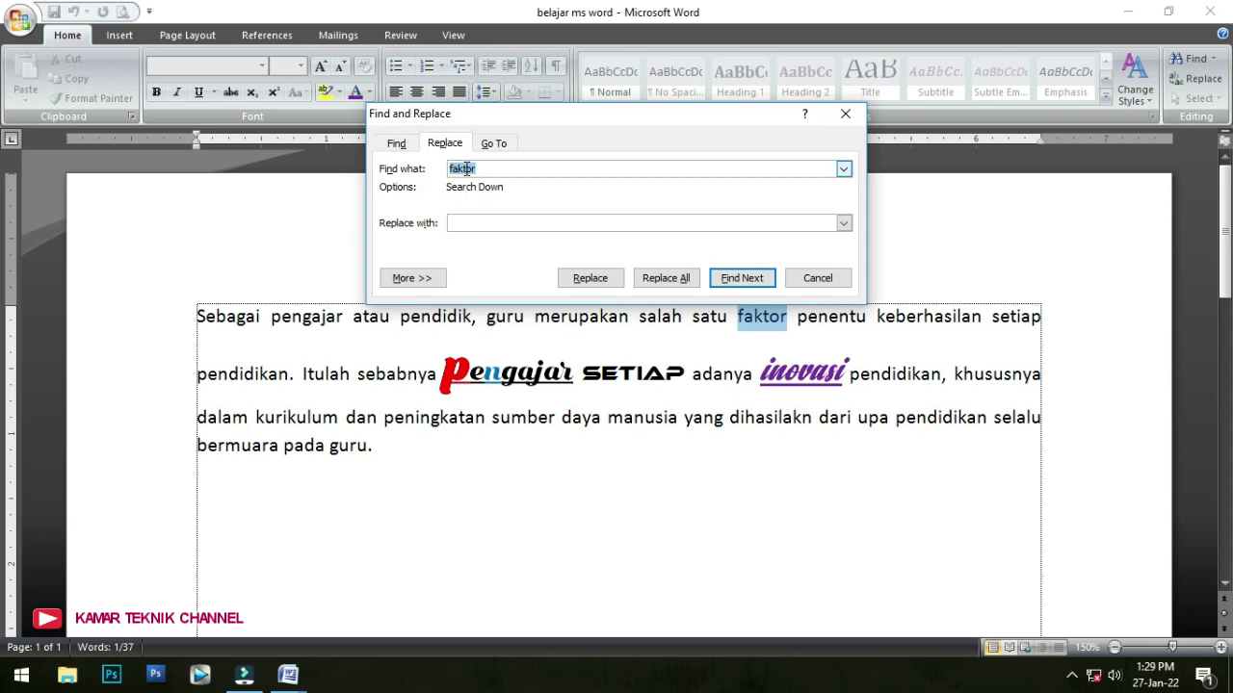
left_click(472, 223)
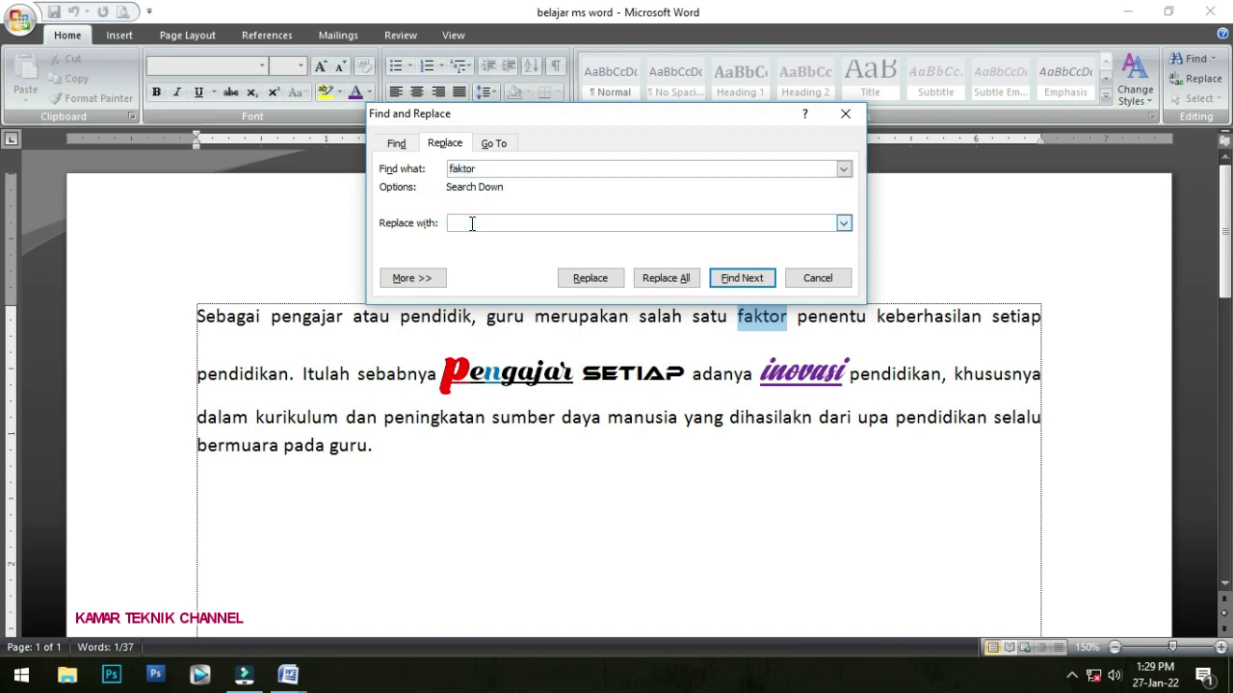
type("sederhana")
left_click(674, 279)
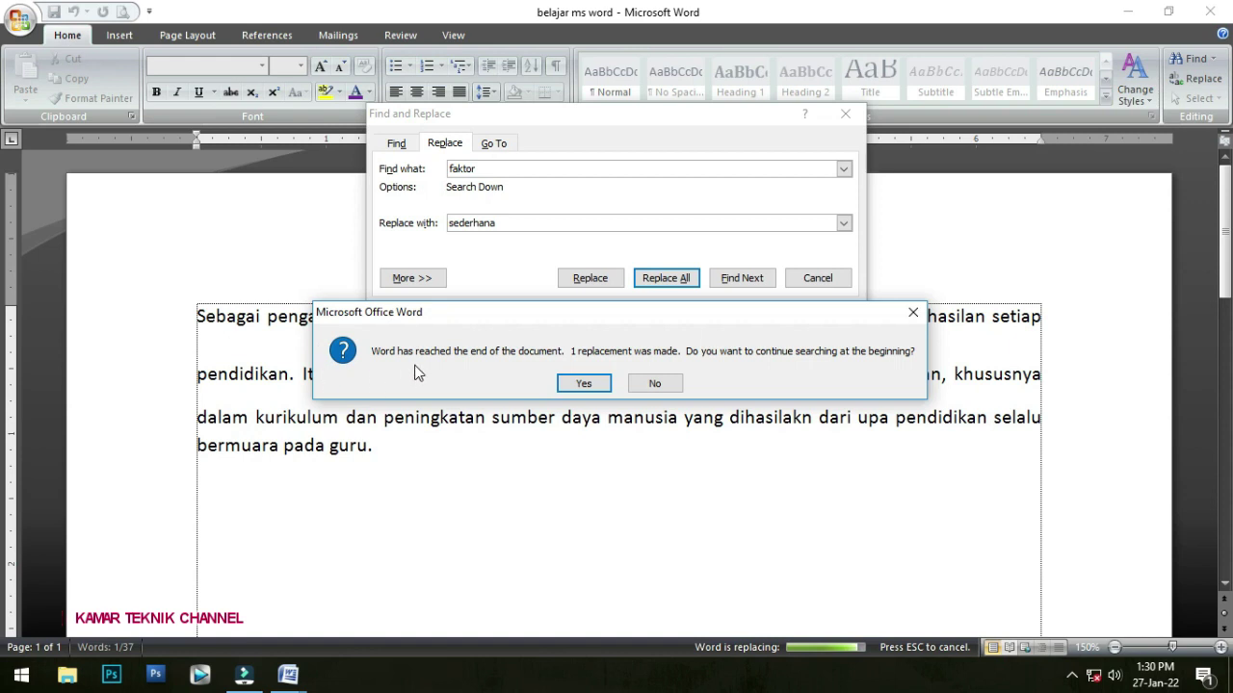
left_click(581, 385)
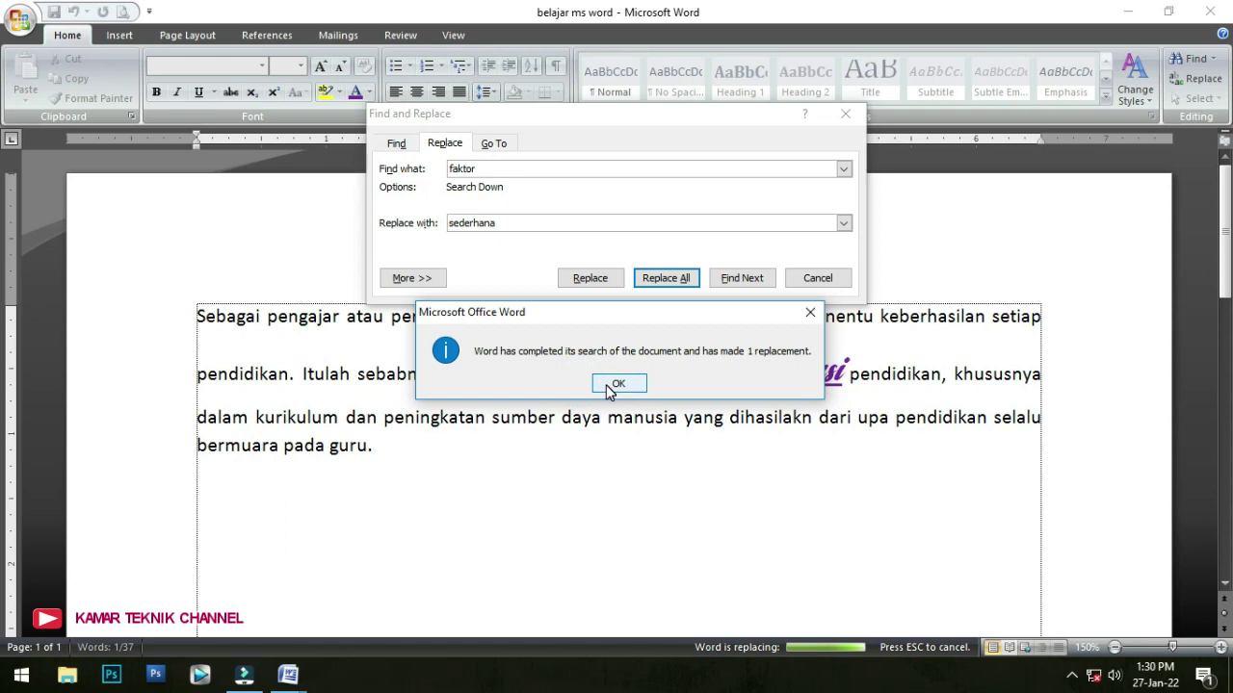
left_click(608, 385)
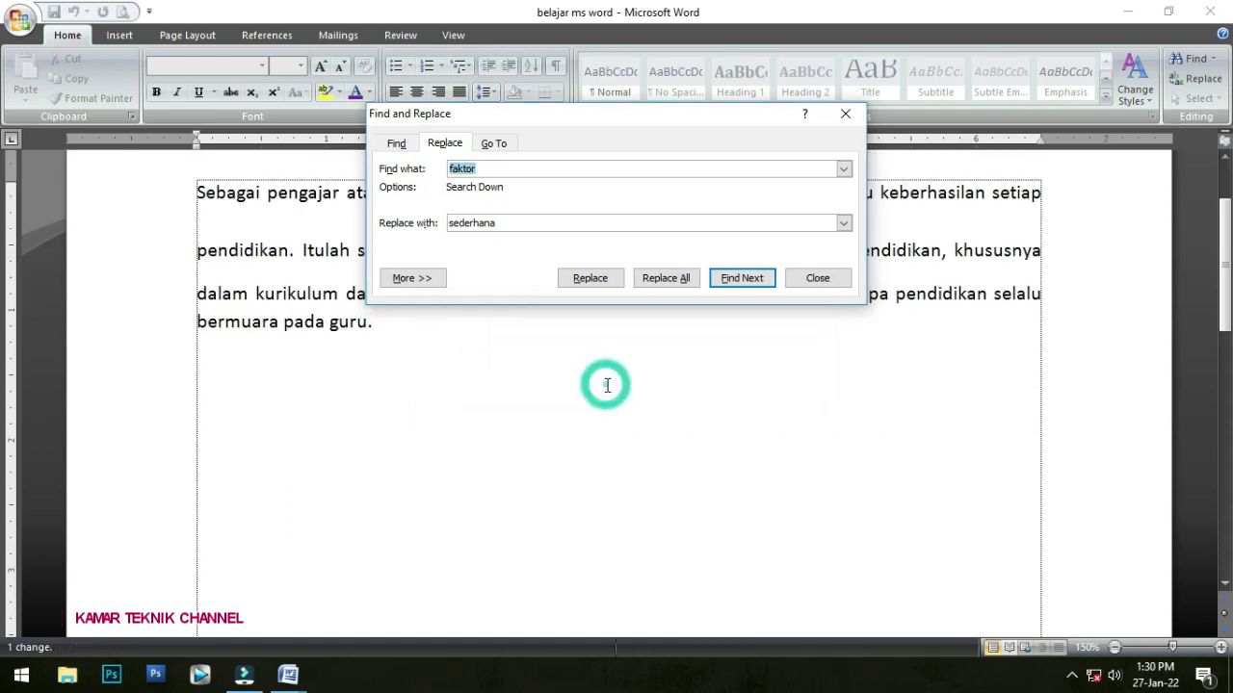
left_click(821, 279)
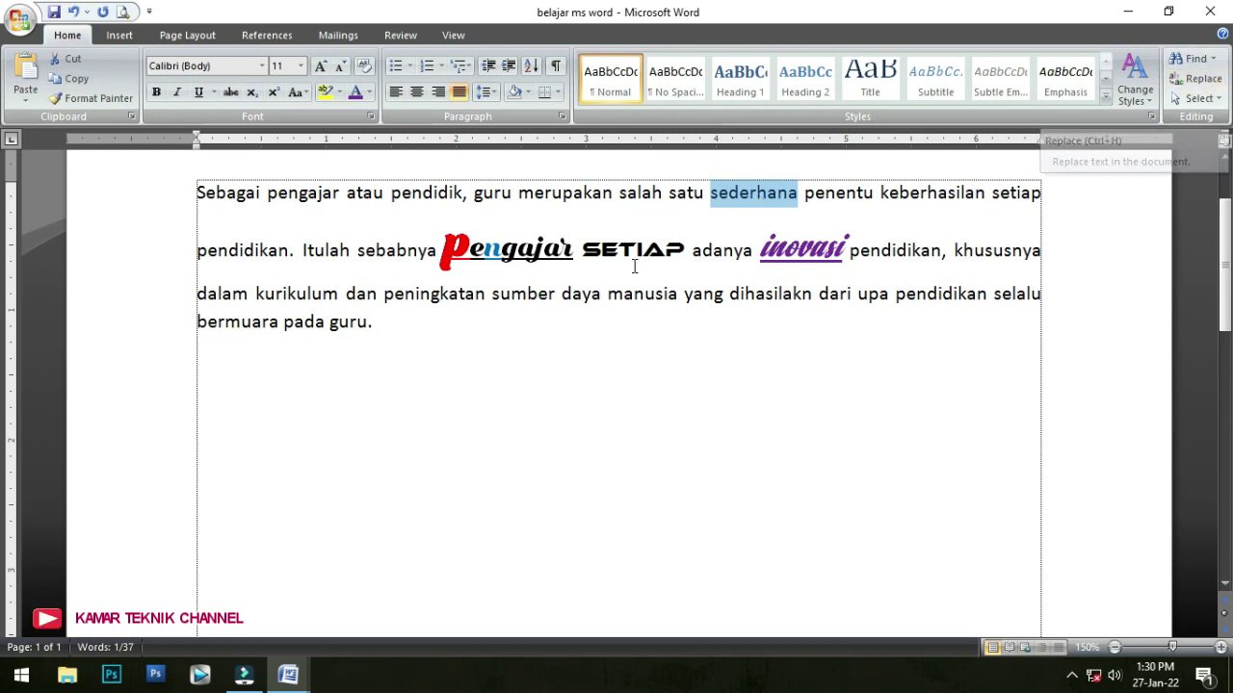
- Check the MENGATUR PARAGRAF topics in BAHASAN MS WORD, clear its selection and return to belajar ms word
mouse_move(287, 674)
left_click(235, 605)
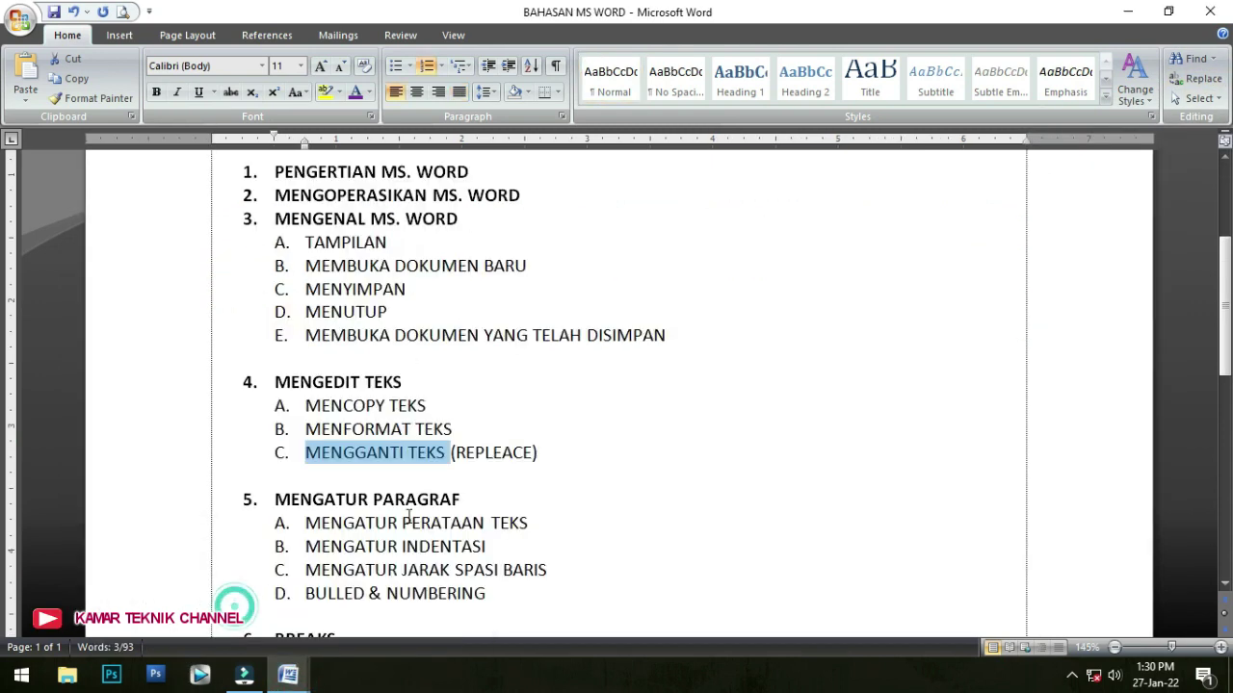
scroll(421, 482, "down", 2)
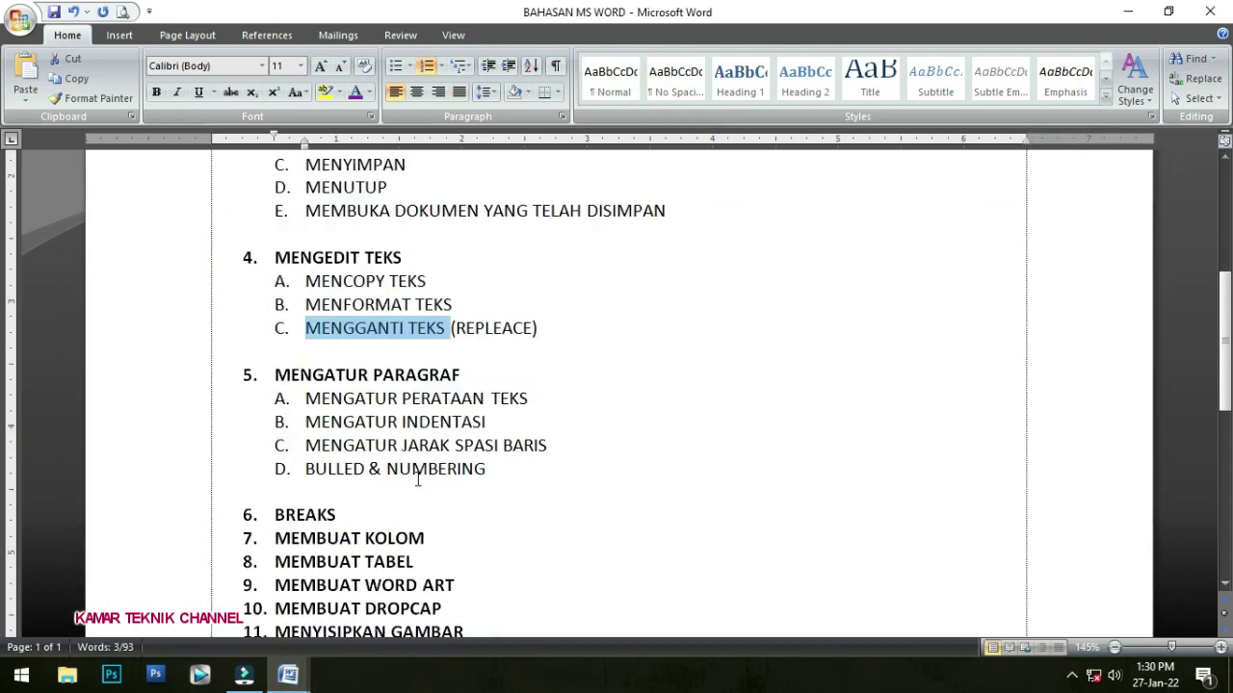
left_click(277, 376)
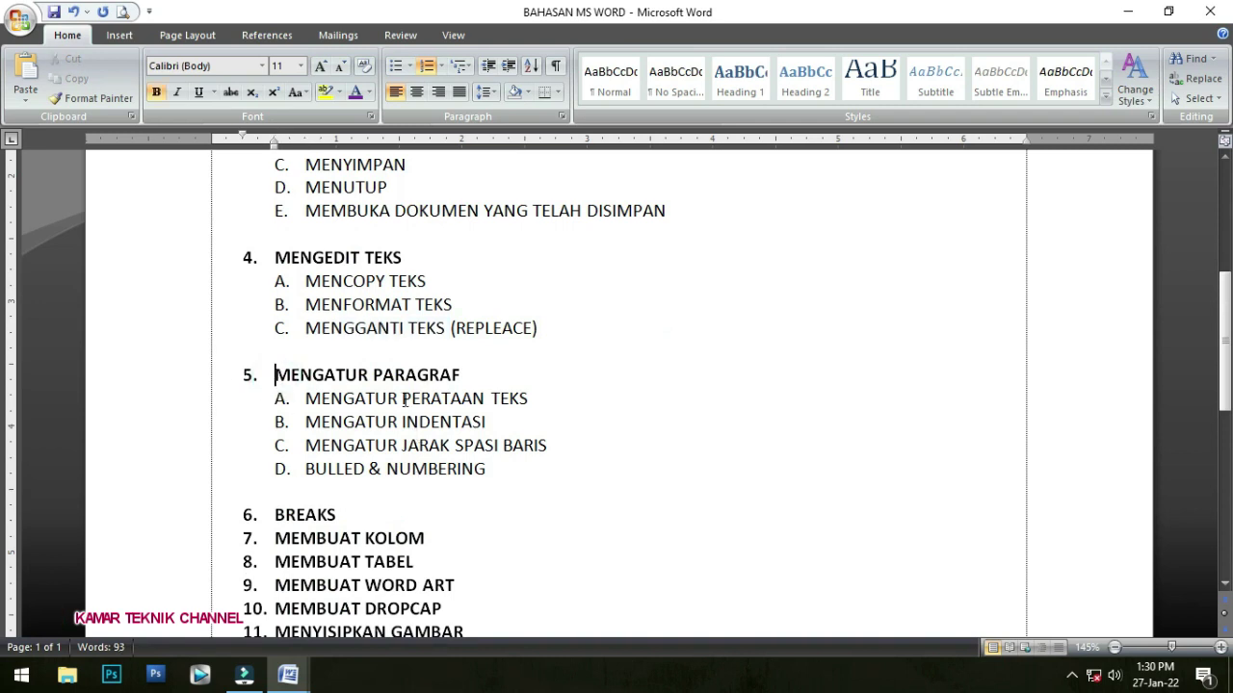
left_click(416, 385)
mouse_move(288, 677)
left_click(322, 616)
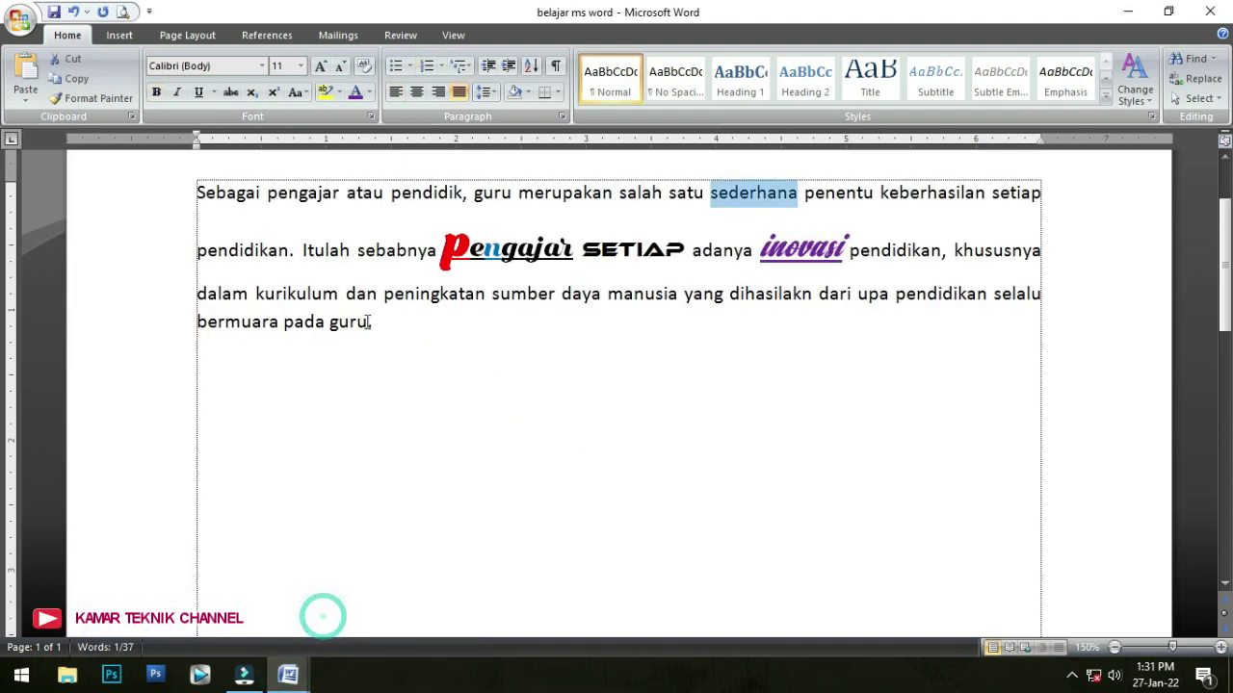
- Select the whole paragraph and try left, centred and right alignment in turn, ending with justified text
left_click(321, 198)
scroll(353, 183, "up", 3)
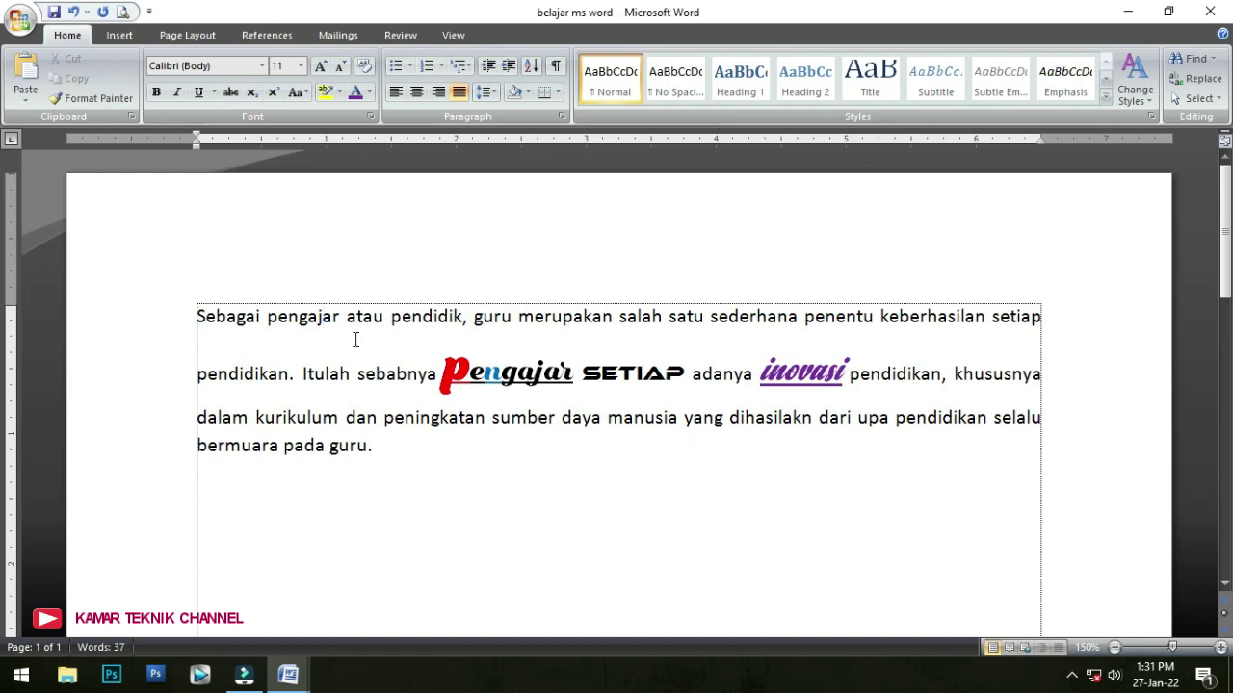
left_click_drag(197, 316, 385, 439)
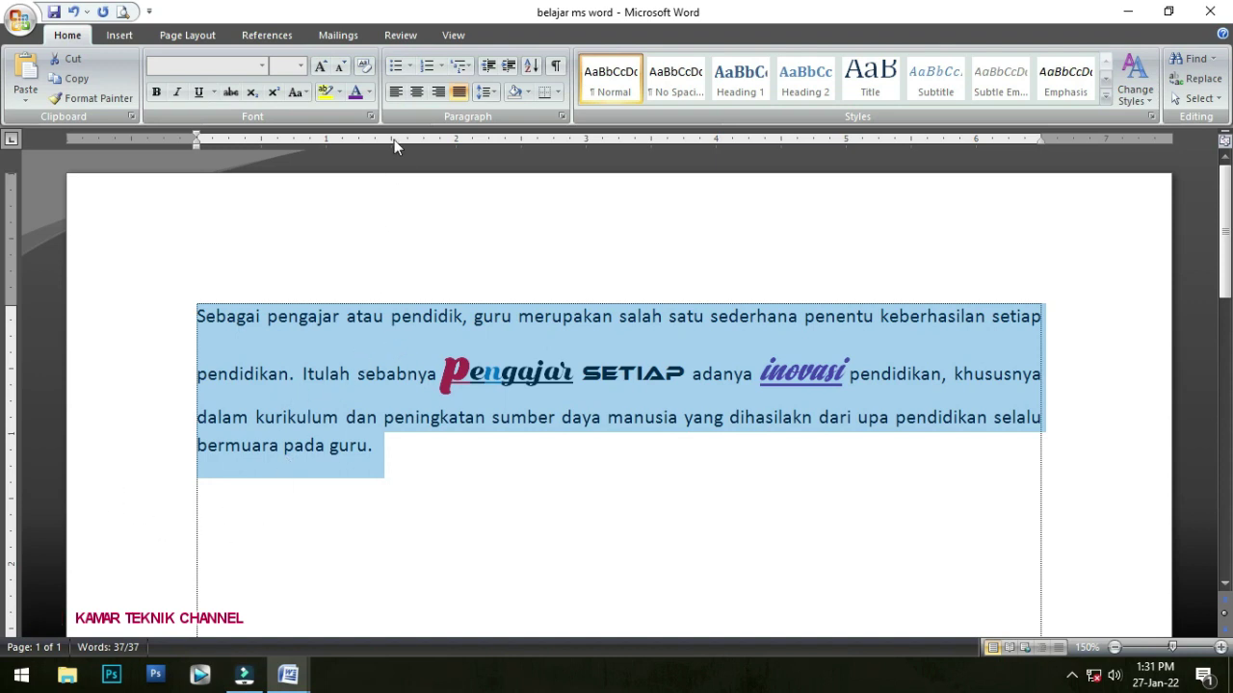
left_click(395, 91)
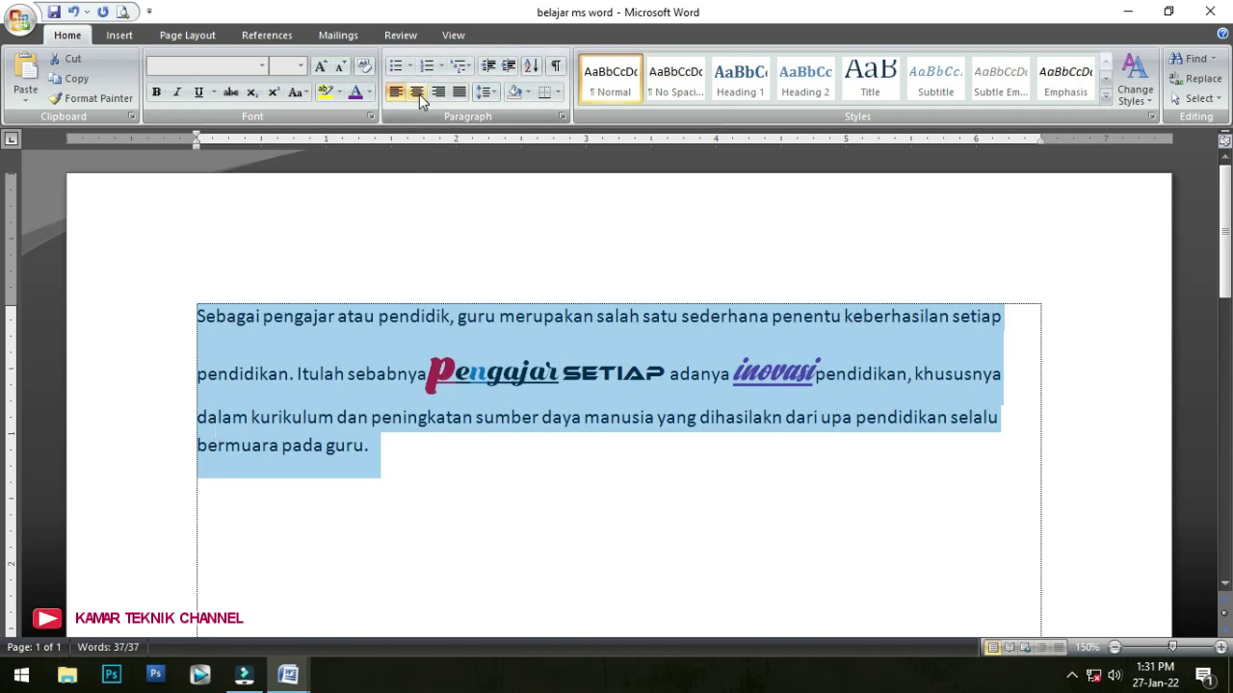
left_click(417, 91)
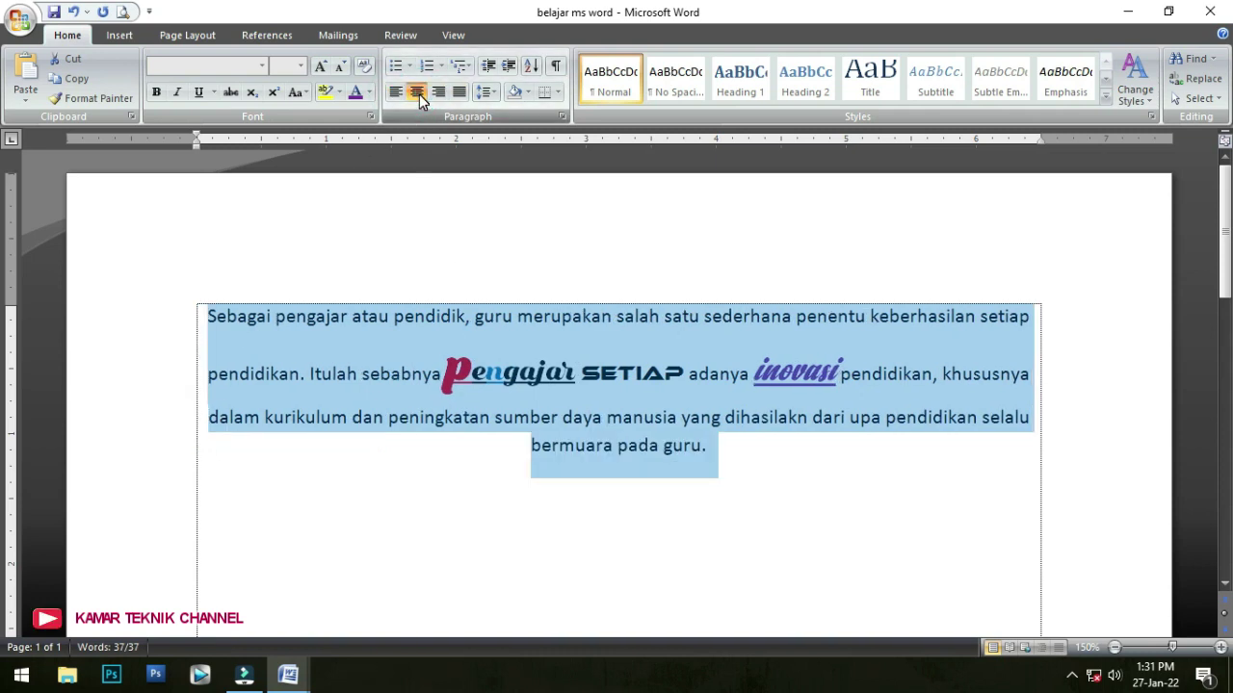
left_click(440, 94)
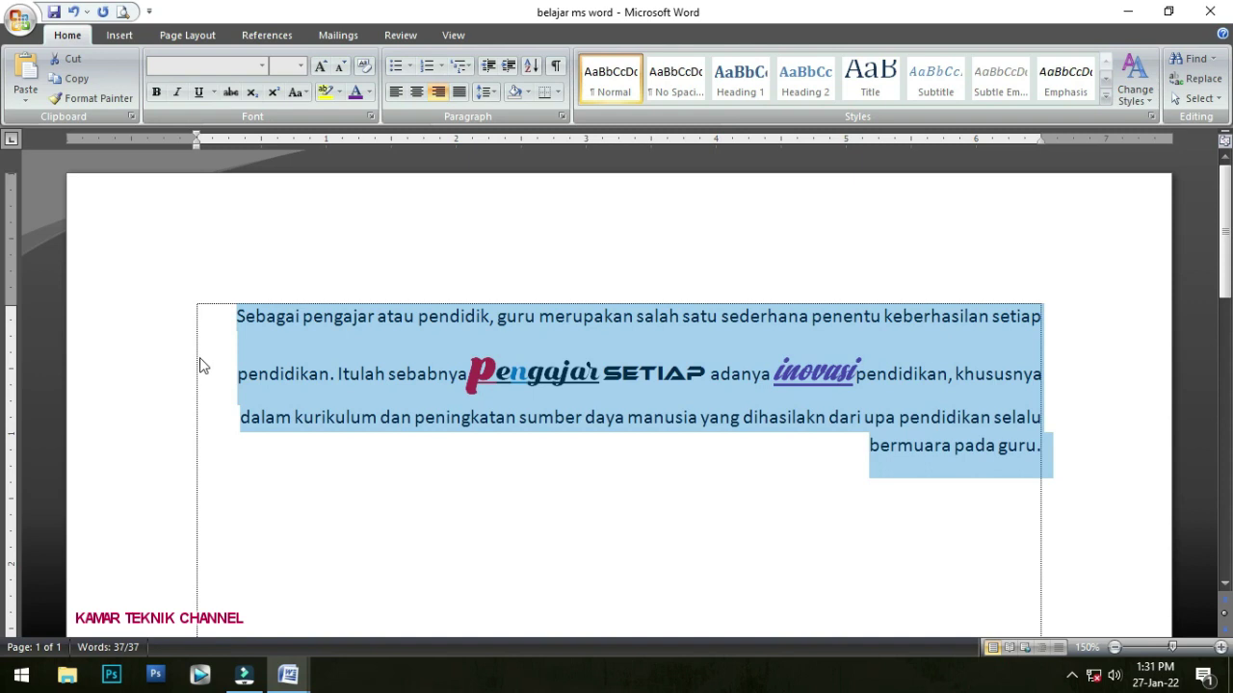
left_click(461, 94)
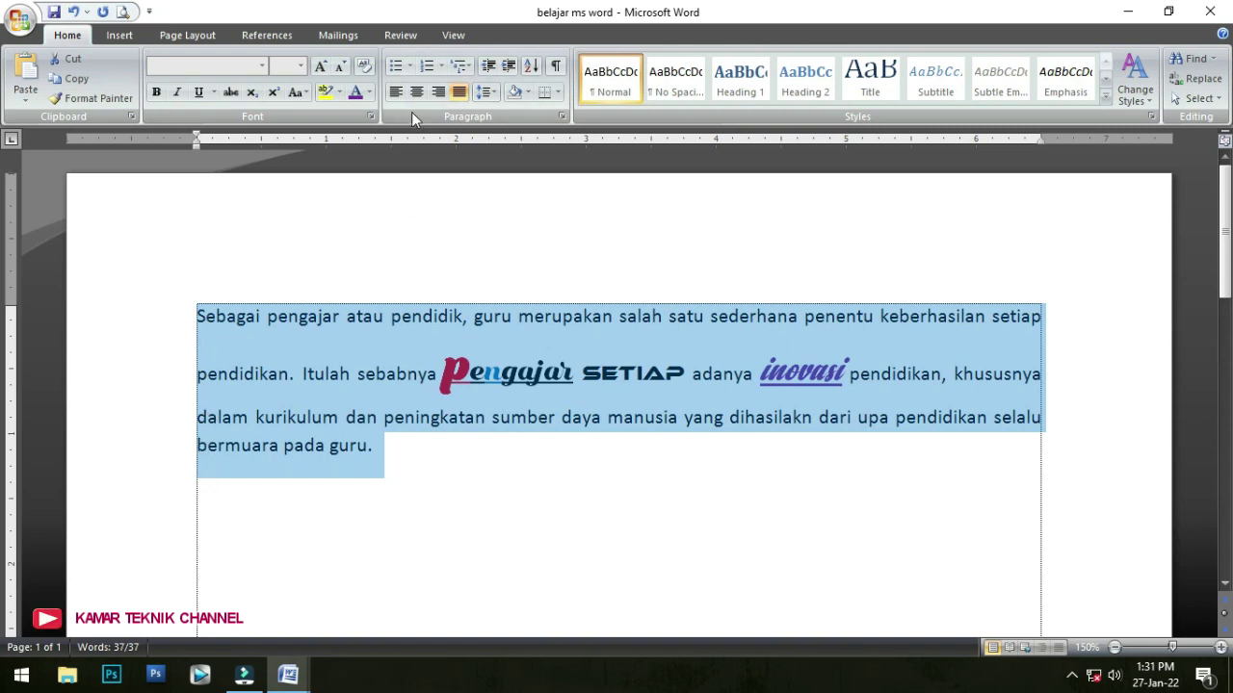
- Check the MENGATUR INDENTASI topic in BAHASAN MS WORD by selecting part of it, and return to belajar ms word
mouse_move(282, 680)
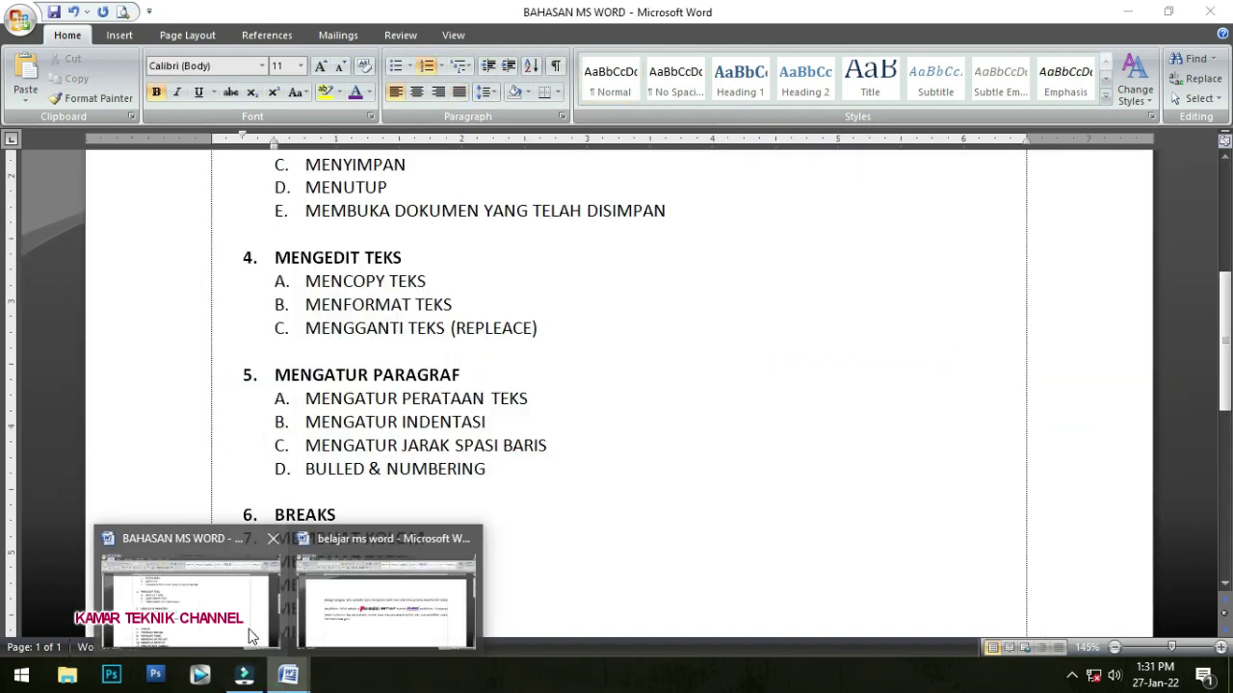
left_click(249, 629)
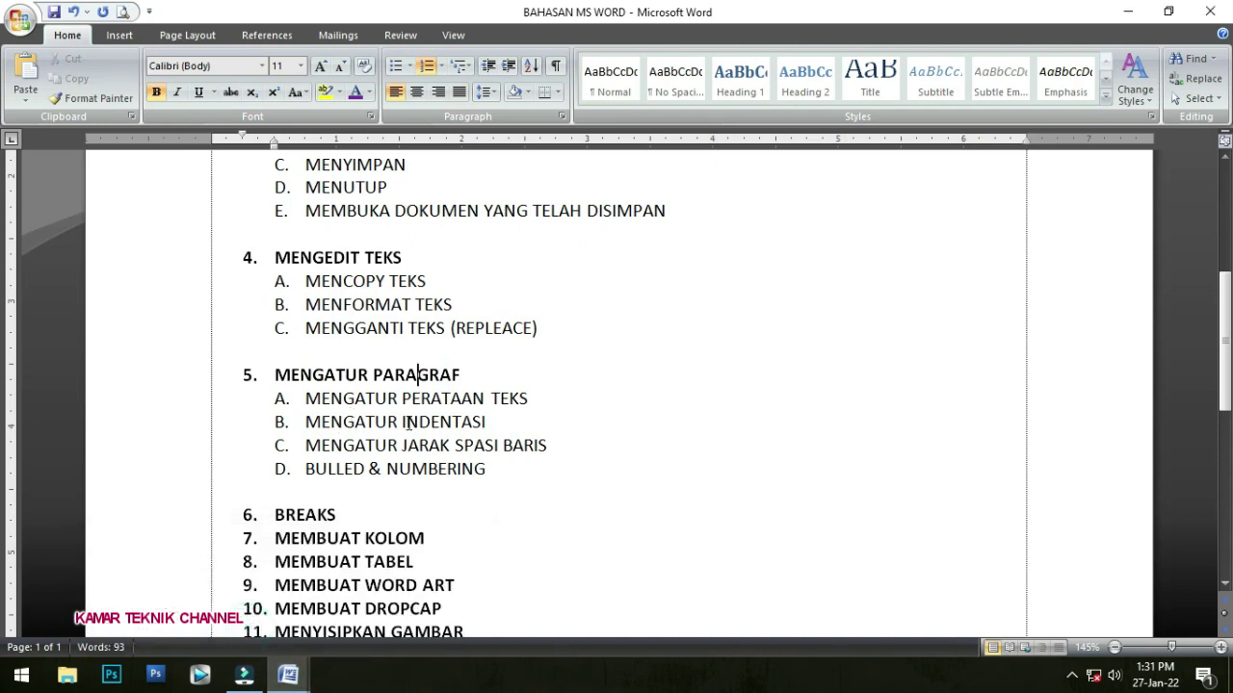
left_click_drag(403, 422, 475, 416)
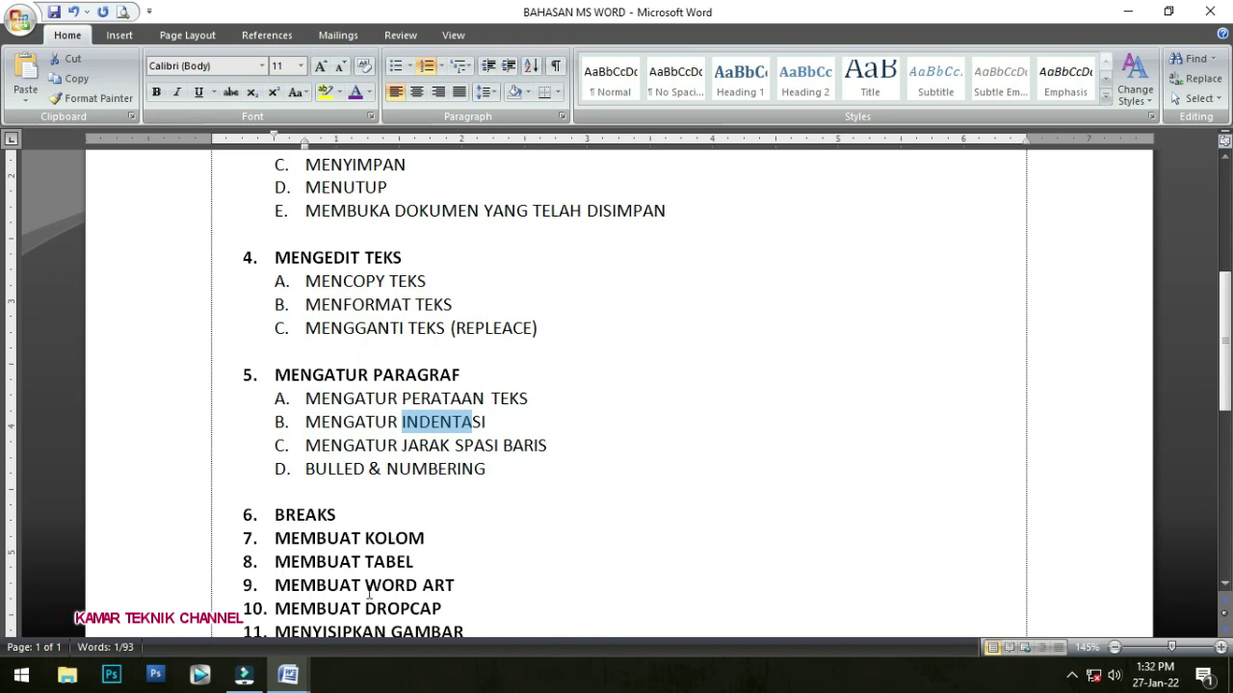
mouse_move(282, 680)
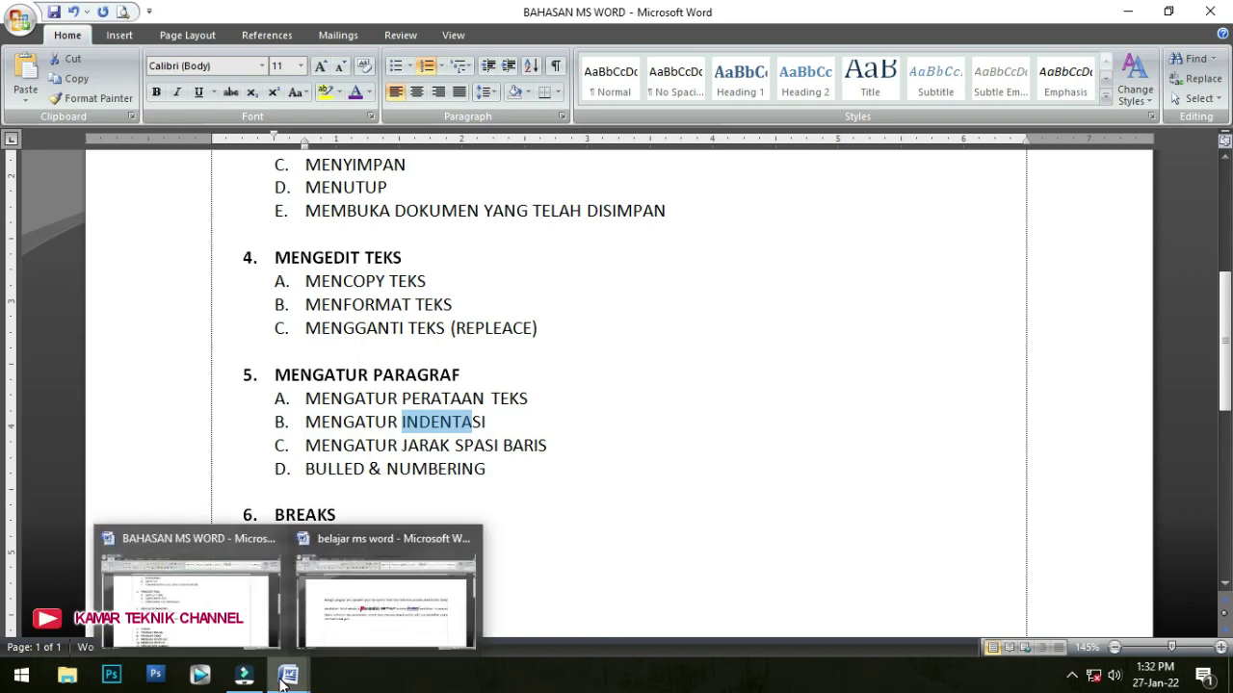
left_click(359, 638)
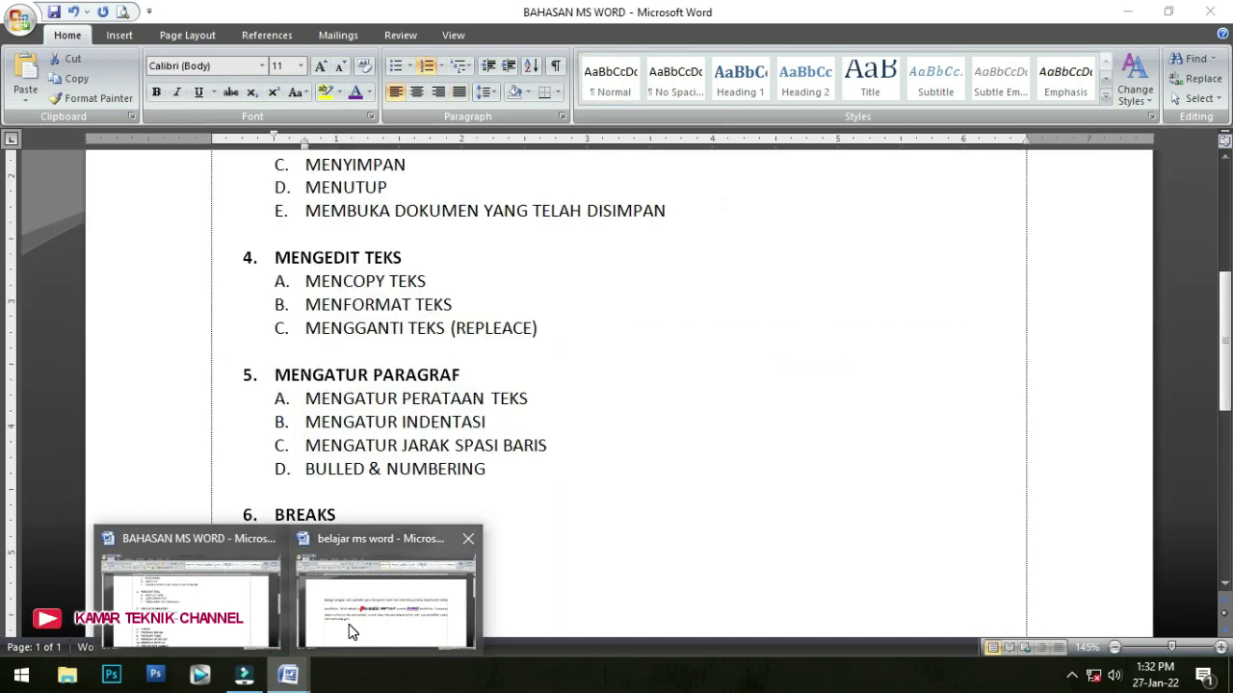
- Switch to belajar ms word and try a 0.5-inch first-line indent on the whole paragraph, returning it to the left margin
left_click(350, 631)
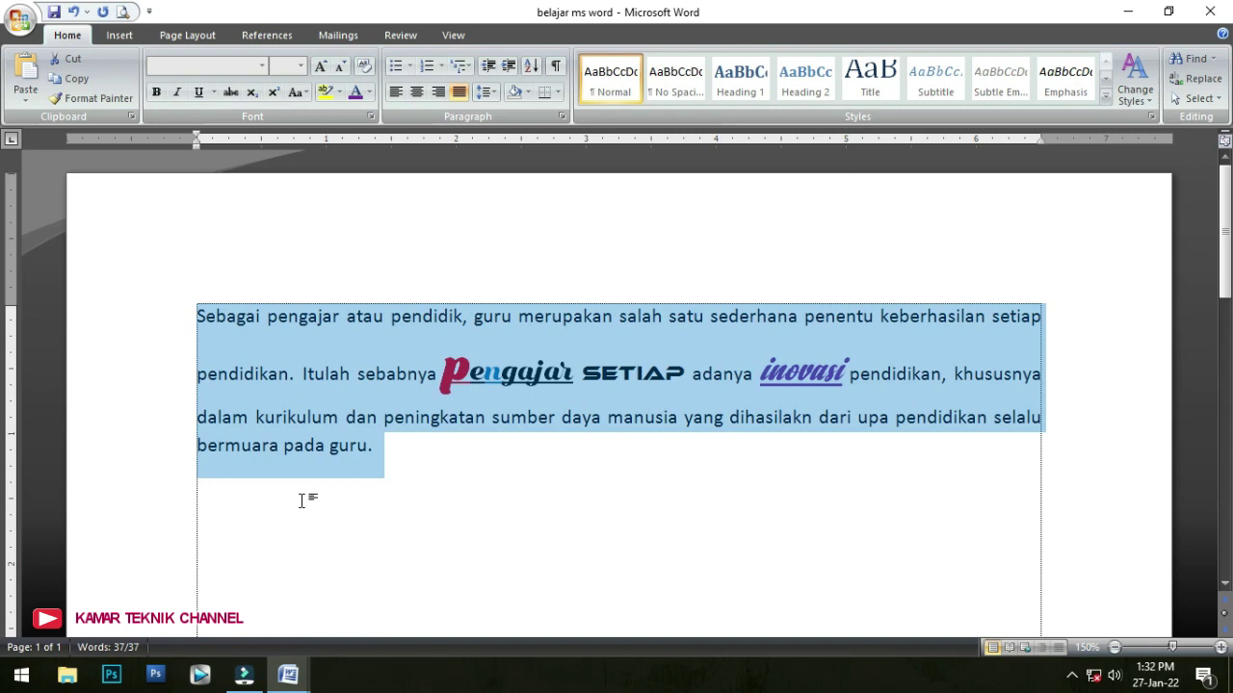
left_click(271, 359)
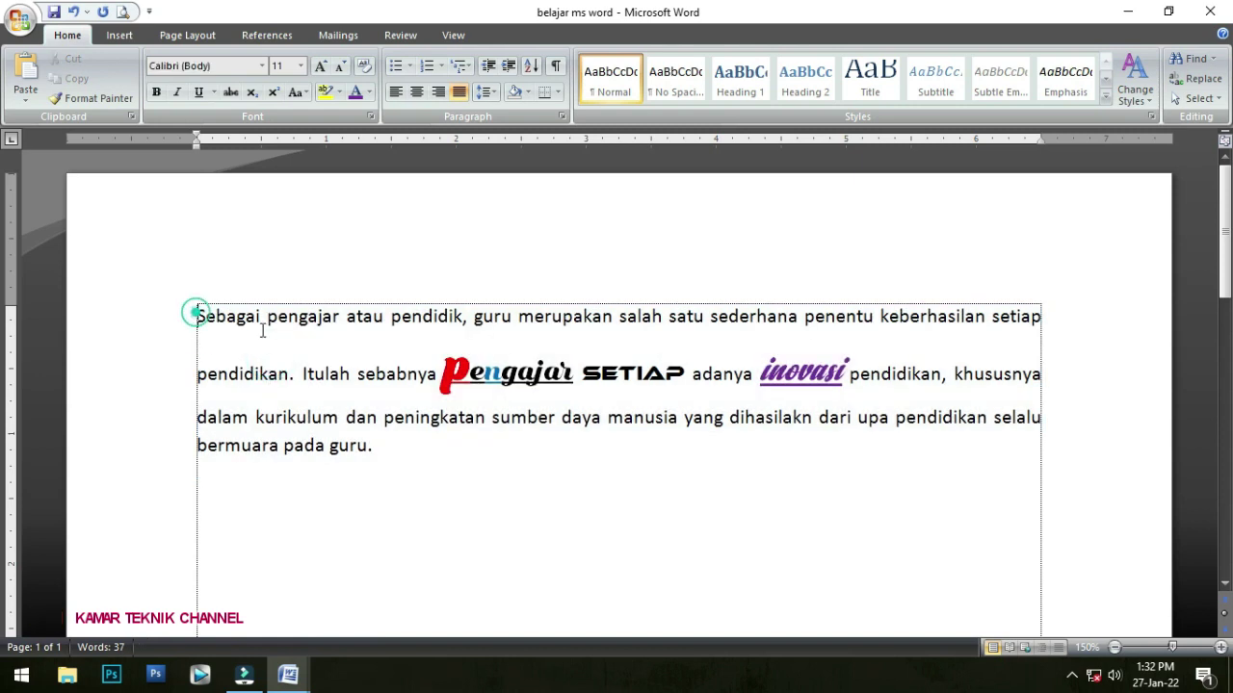
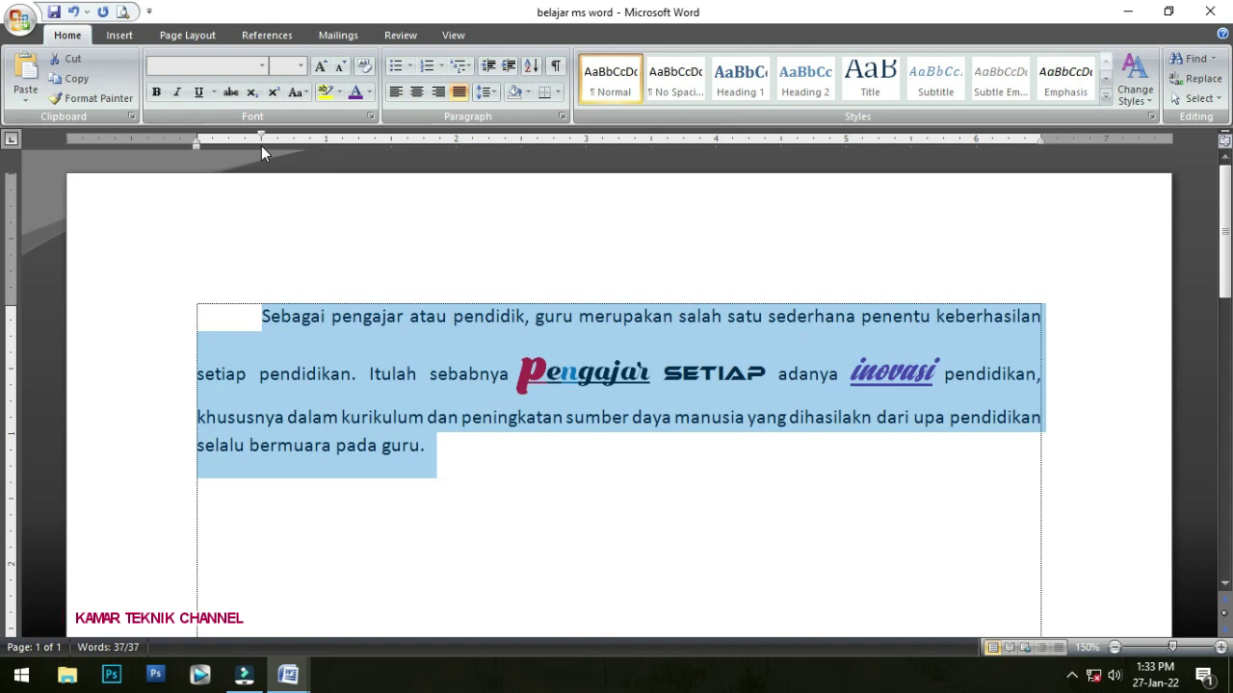
mouse_move(260, 140)
left_mouse_down()
mouse_move(229, 137)
mouse_move(260, 138)
left_mouse_up()
left_click_drag(260, 136, 196, 141)
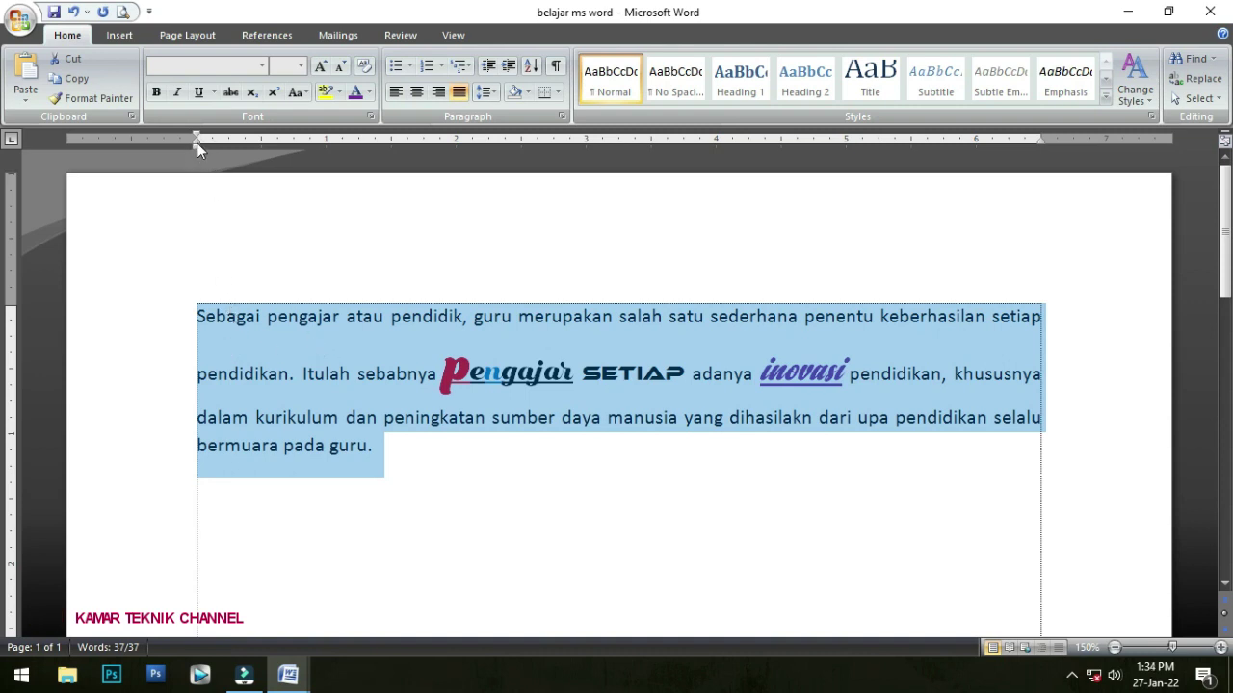
- Try a 0.5-inch hanging indent and a 0.5-inch left indent on the paragraph, returning each to the left margin
left_click_drag(196, 141, 261, 142)
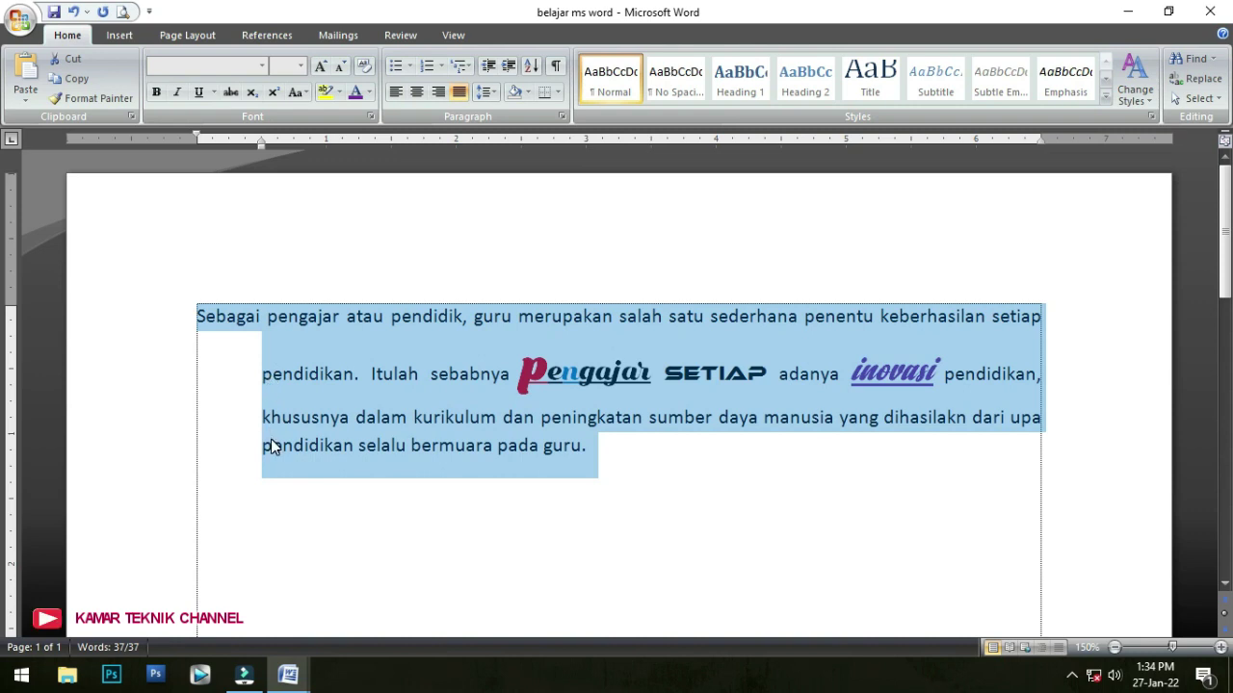
left_click_drag(260, 139, 197, 153)
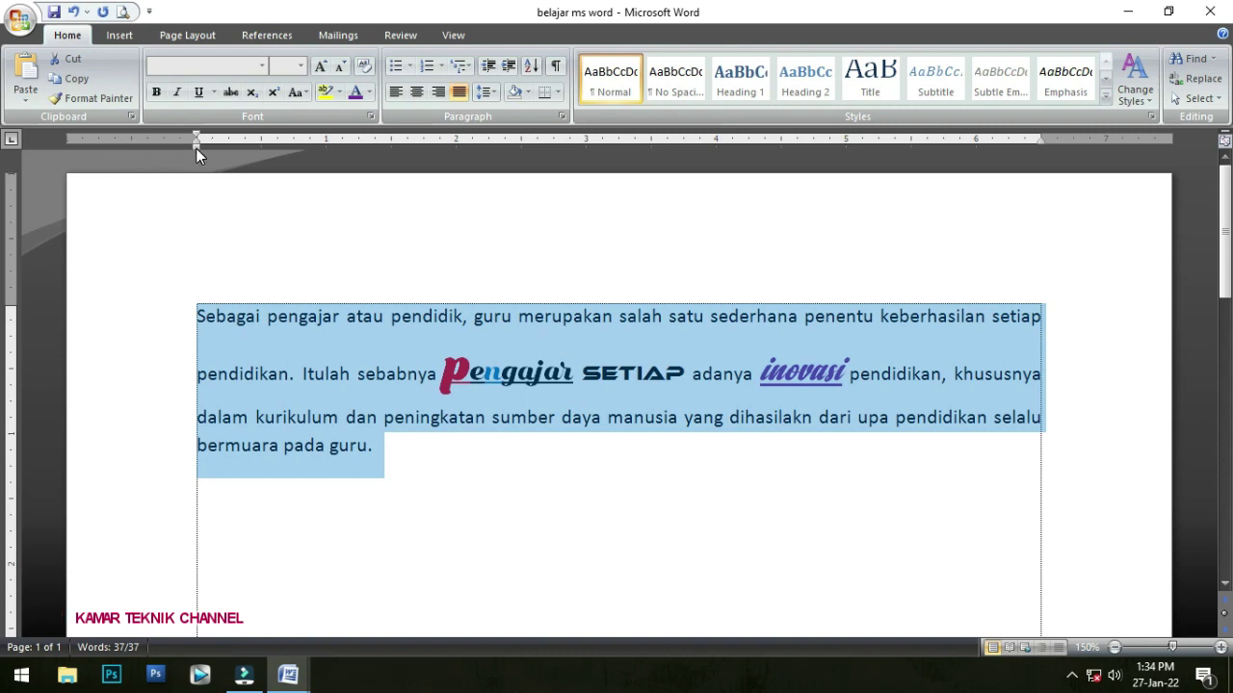
left_click_drag(195, 148, 261, 149)
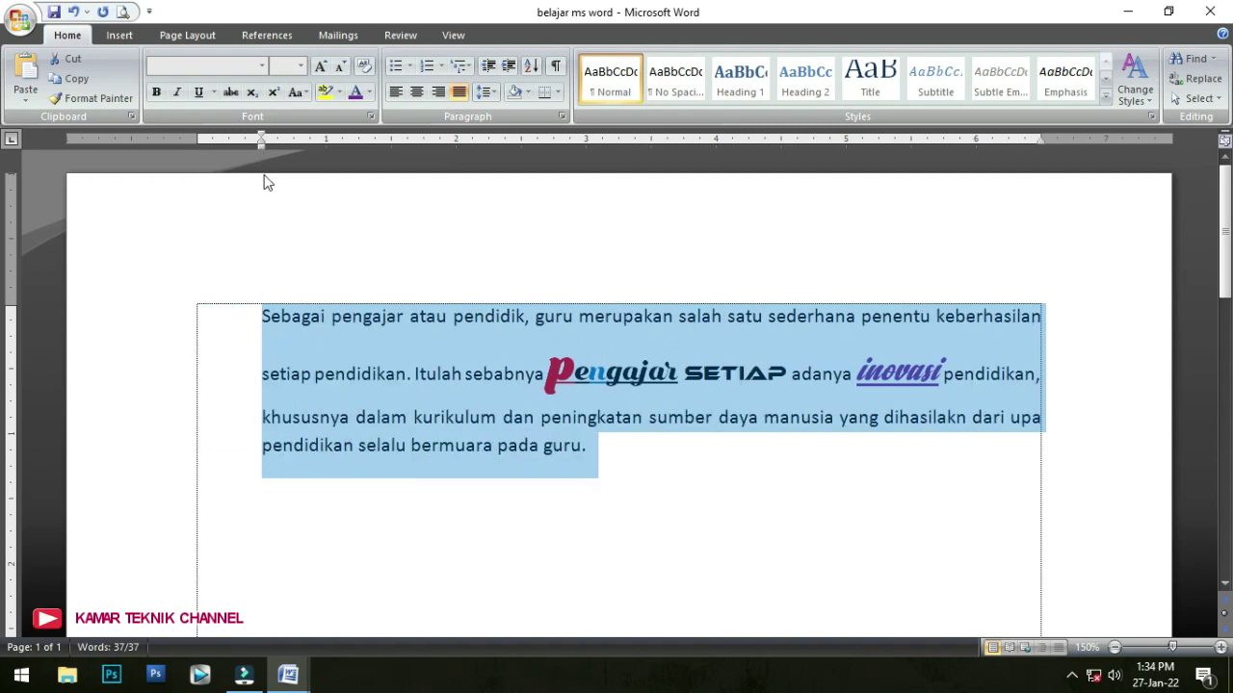
left_click_drag(261, 147, 198, 151)
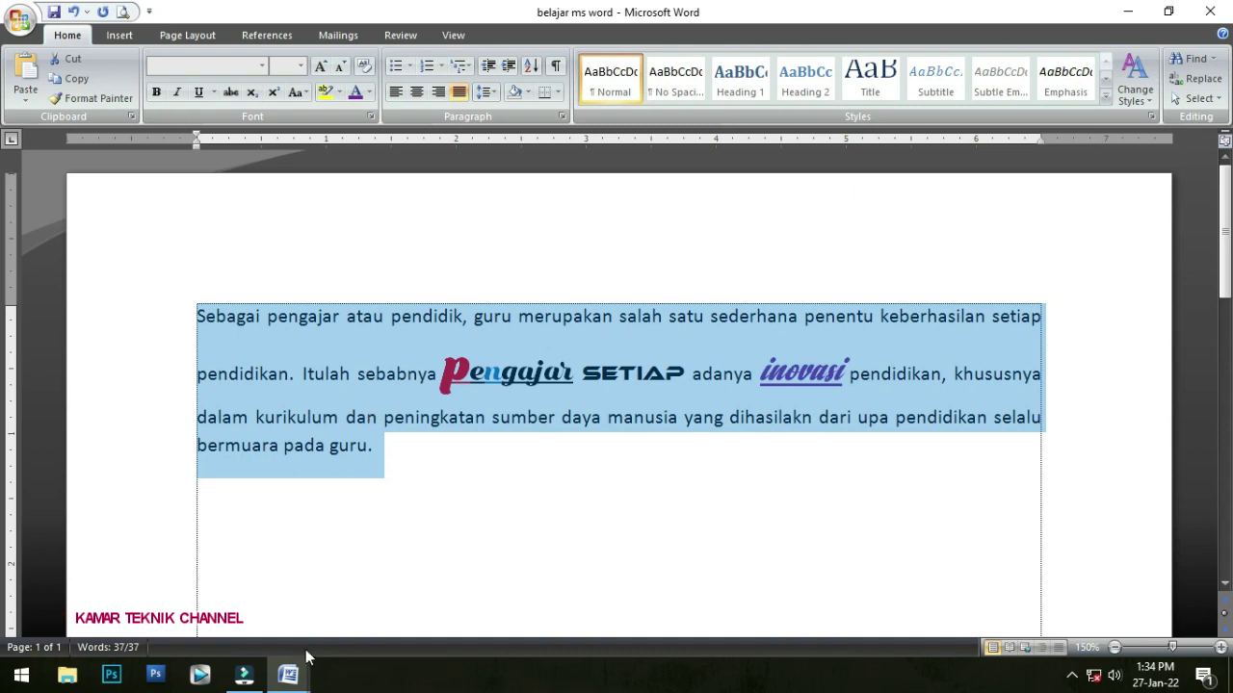
- Check the MENGATUR JARAK SPASI BARIS topic in BAHASAN MS WORD and return to belajar ms word
left_click(287, 674)
left_click(220, 626)
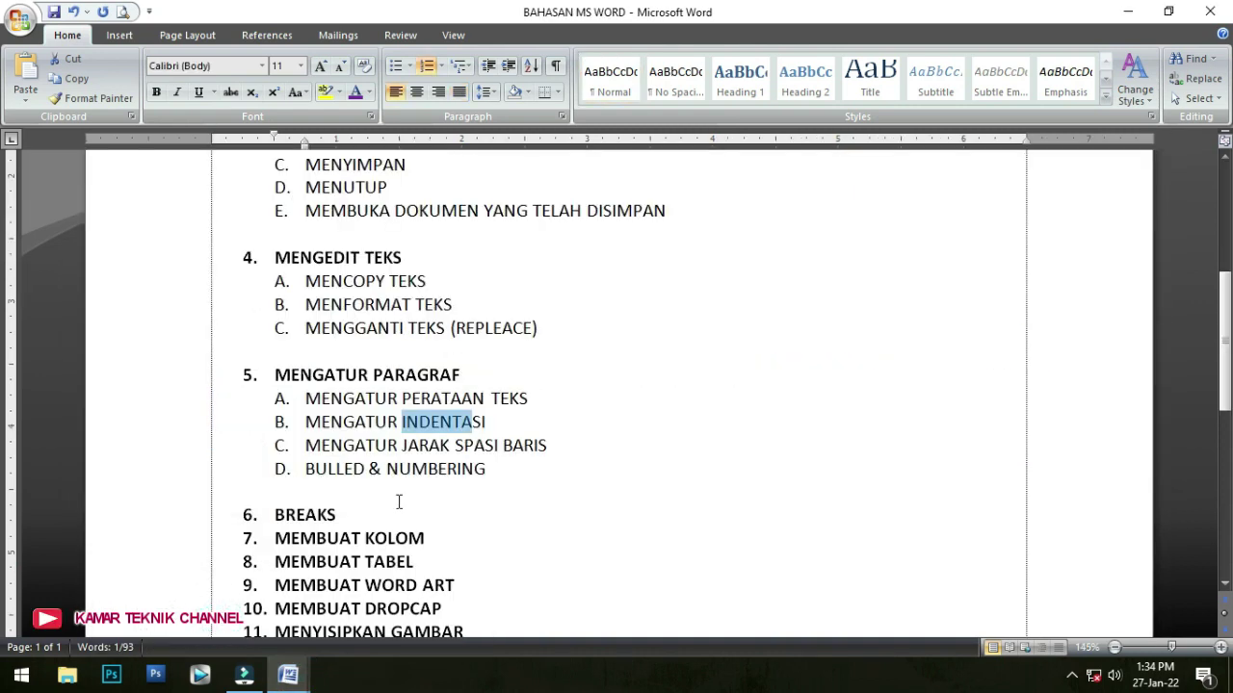
left_click(373, 448)
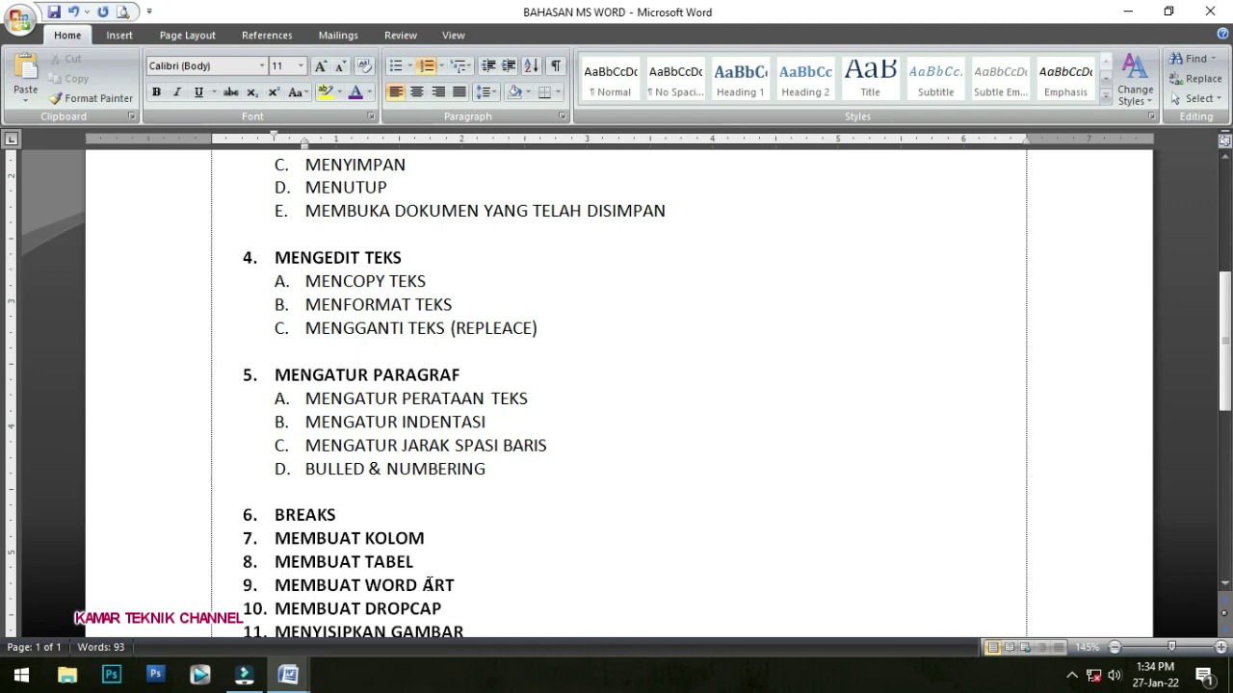
mouse_move(288, 674)
left_click(366, 610)
left_click(641, 351)
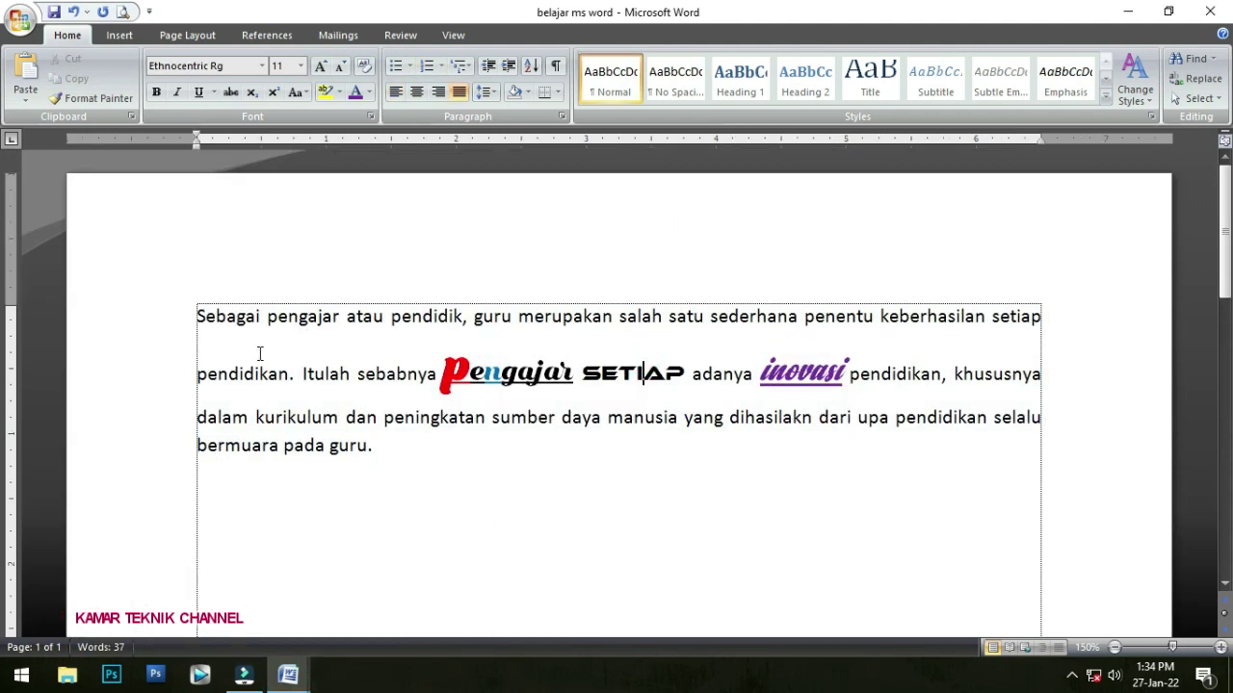
- Copy the whole paragraph and paste the copy on a new line below it
left_click_drag(194, 313, 370, 460)
right_click(366, 457)
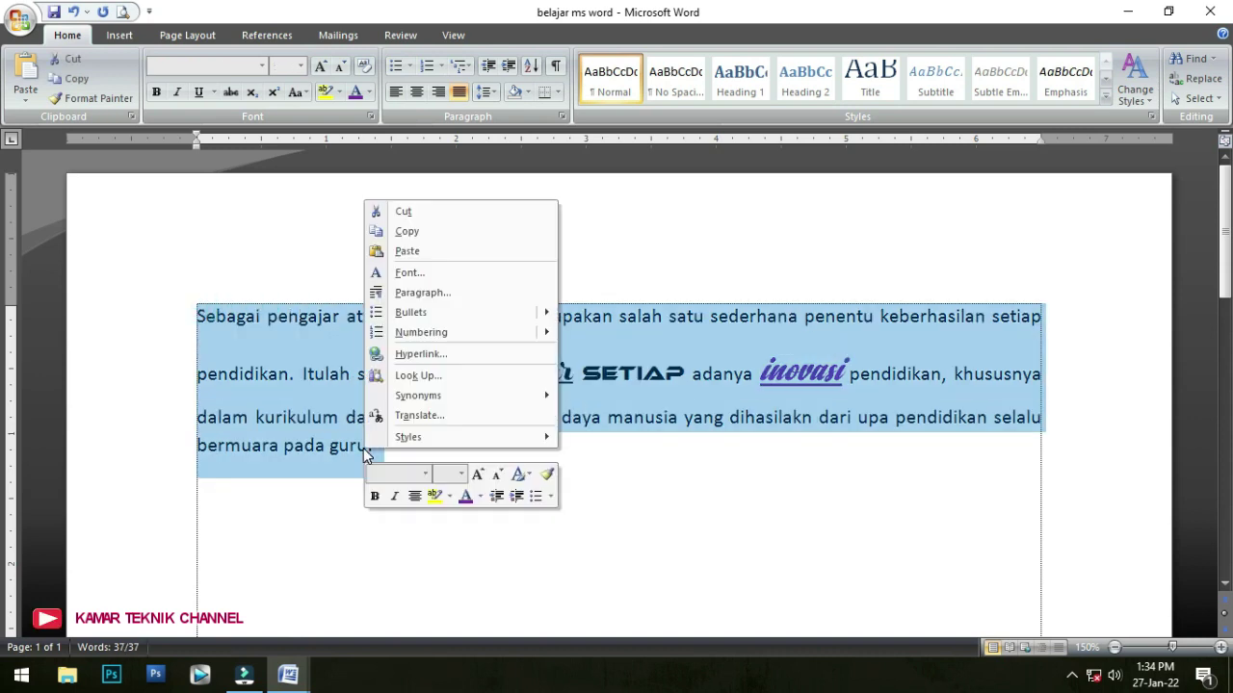
left_click(404, 233)
left_click(454, 454)
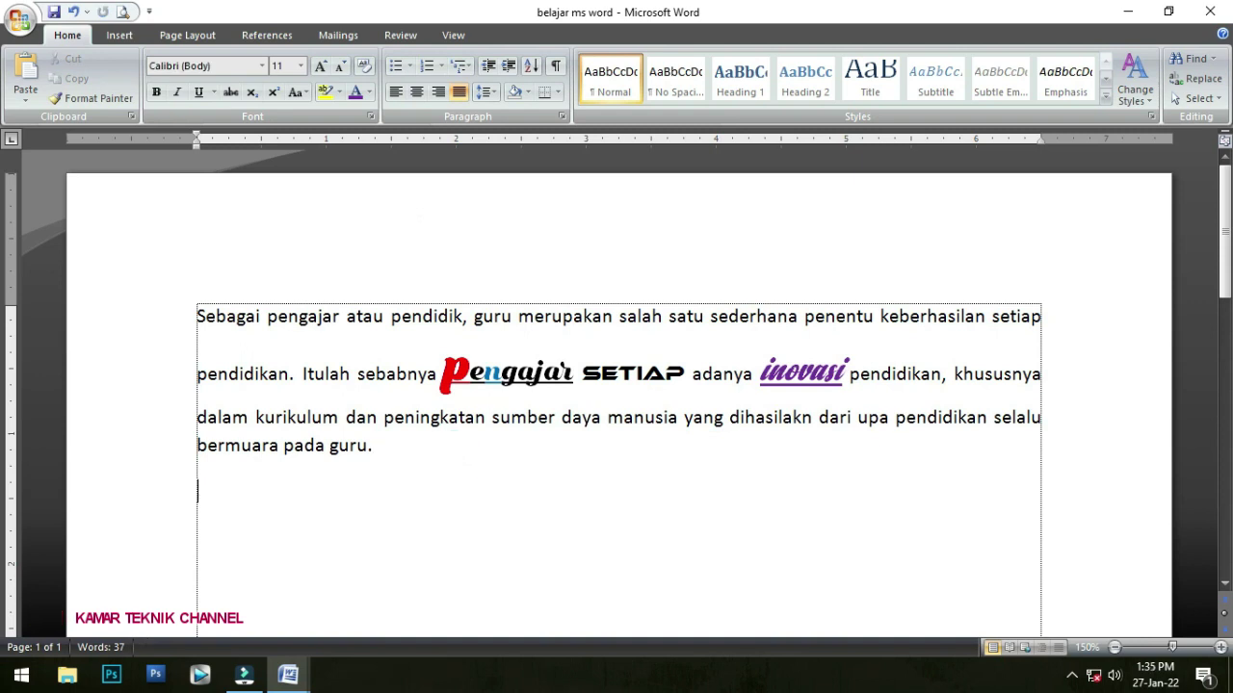
right_click(209, 507)
left_click(300, 297)
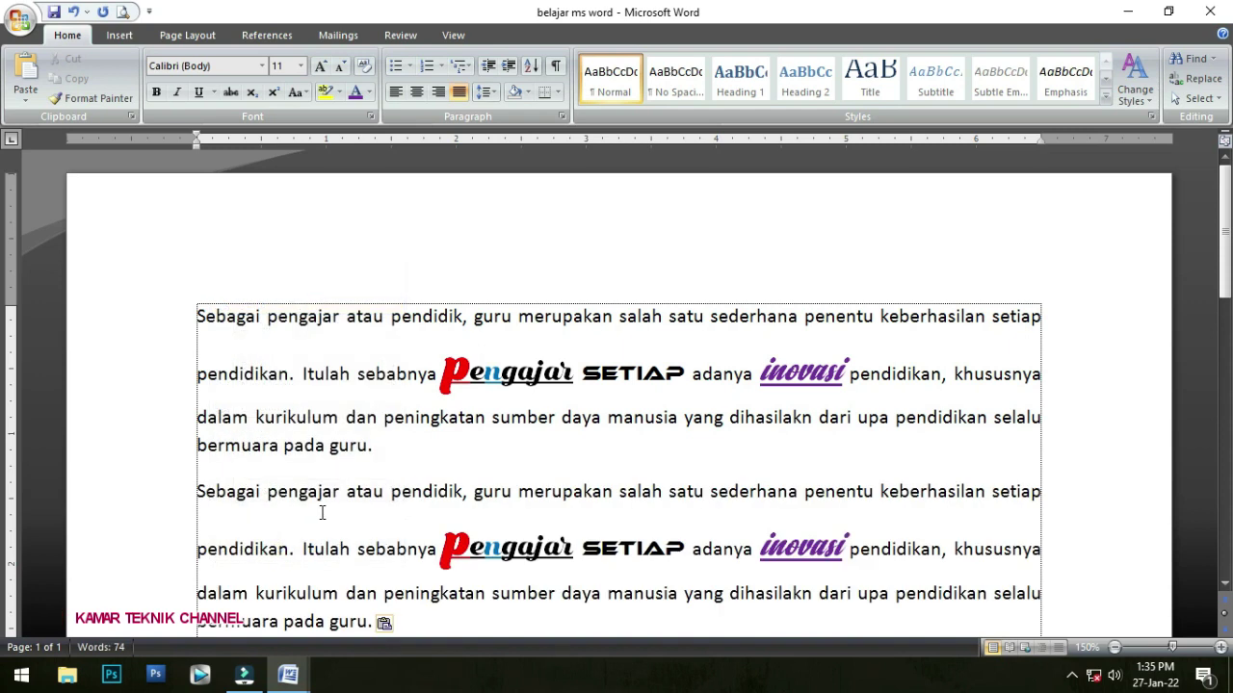
- Format the whole pasted paragraph in Baskerville Old Face at font size 14 and clear the selection
scroll(192, 371, "down", 3)
double_click(163, 356)
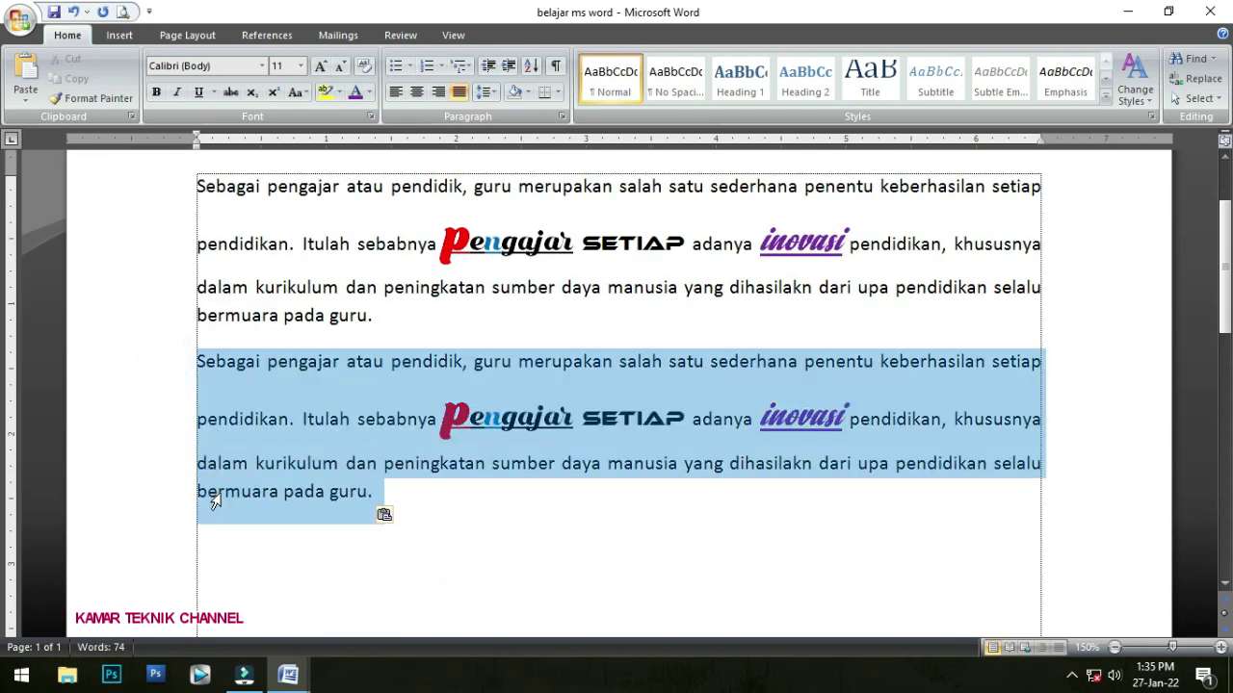
left_click(301, 67)
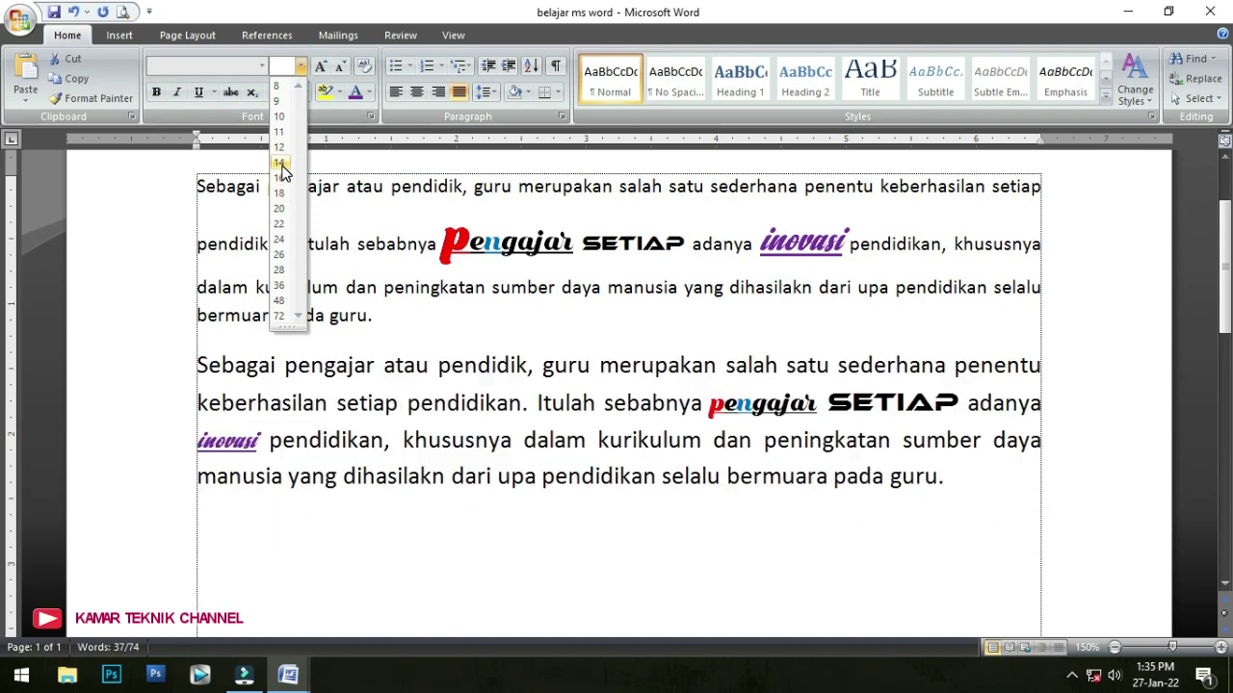
left_click(285, 164)
left_click(261, 66)
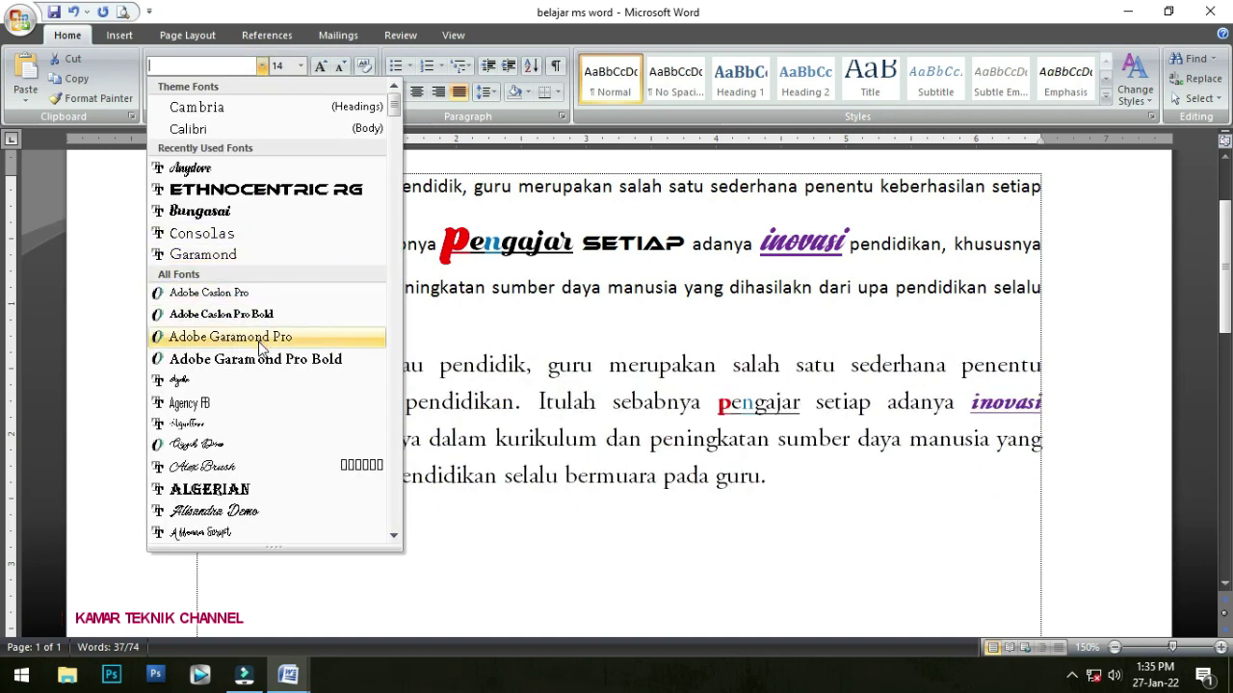
scroll(256, 433, "down", 5)
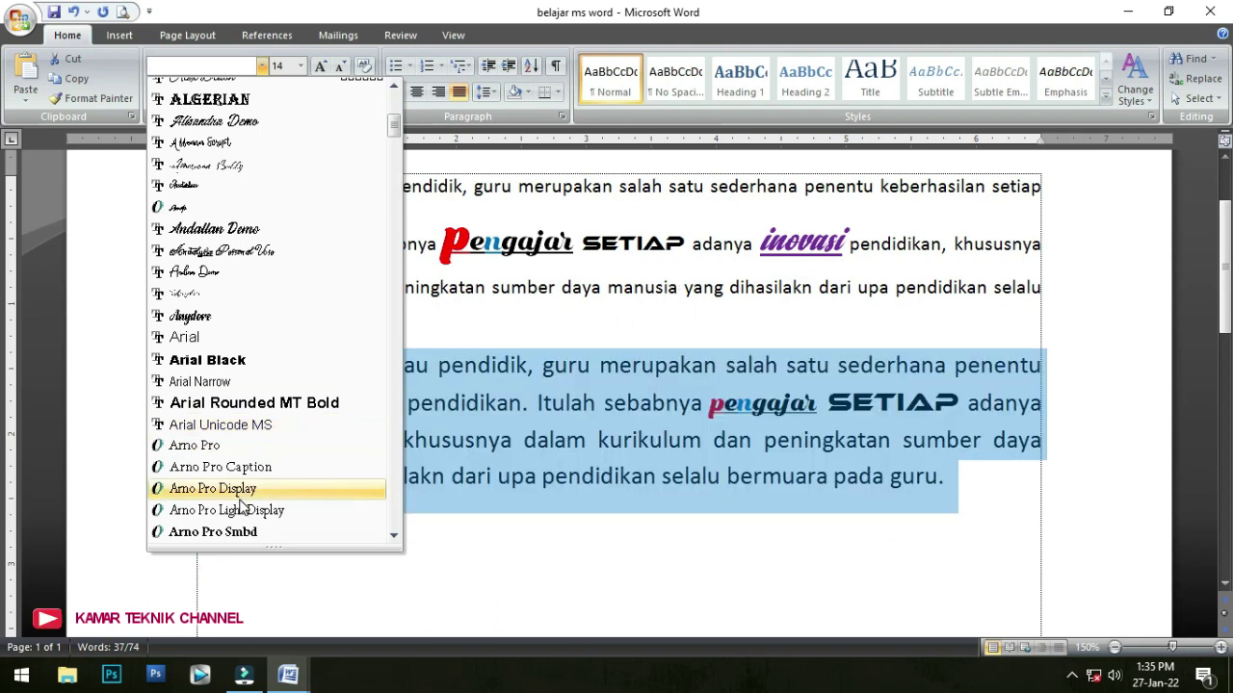
scroll(258, 477, "down", 5)
left_click(287, 429)
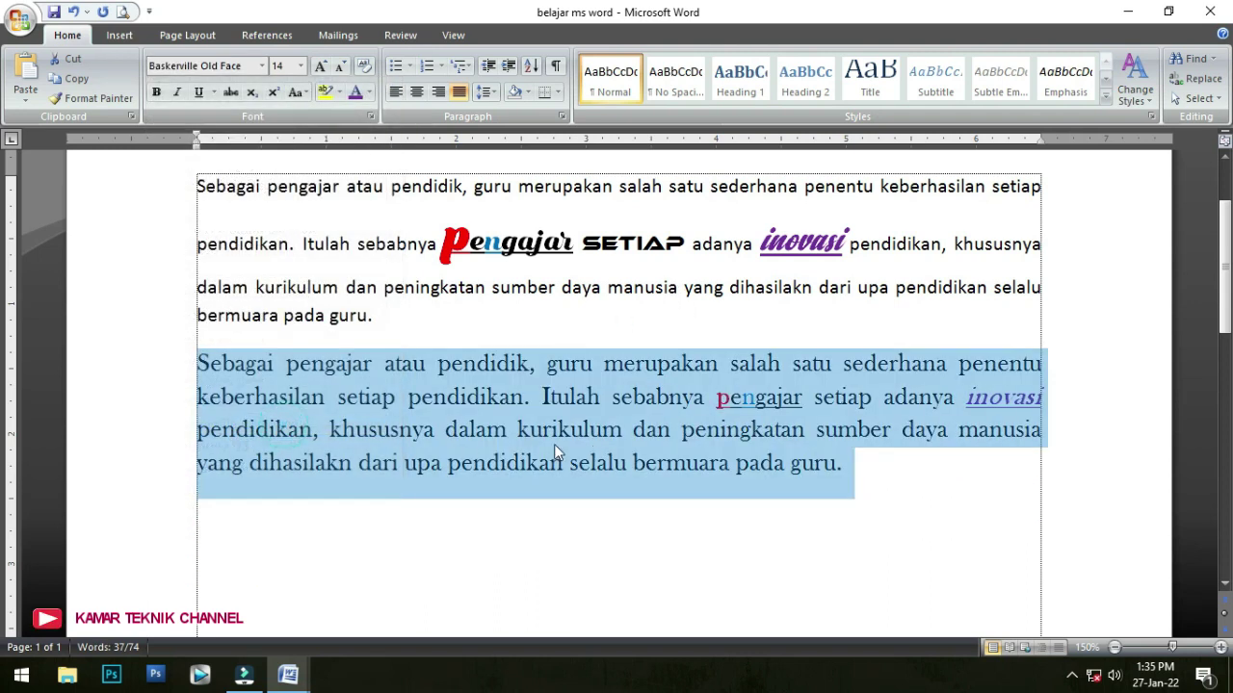
left_click(362, 400)
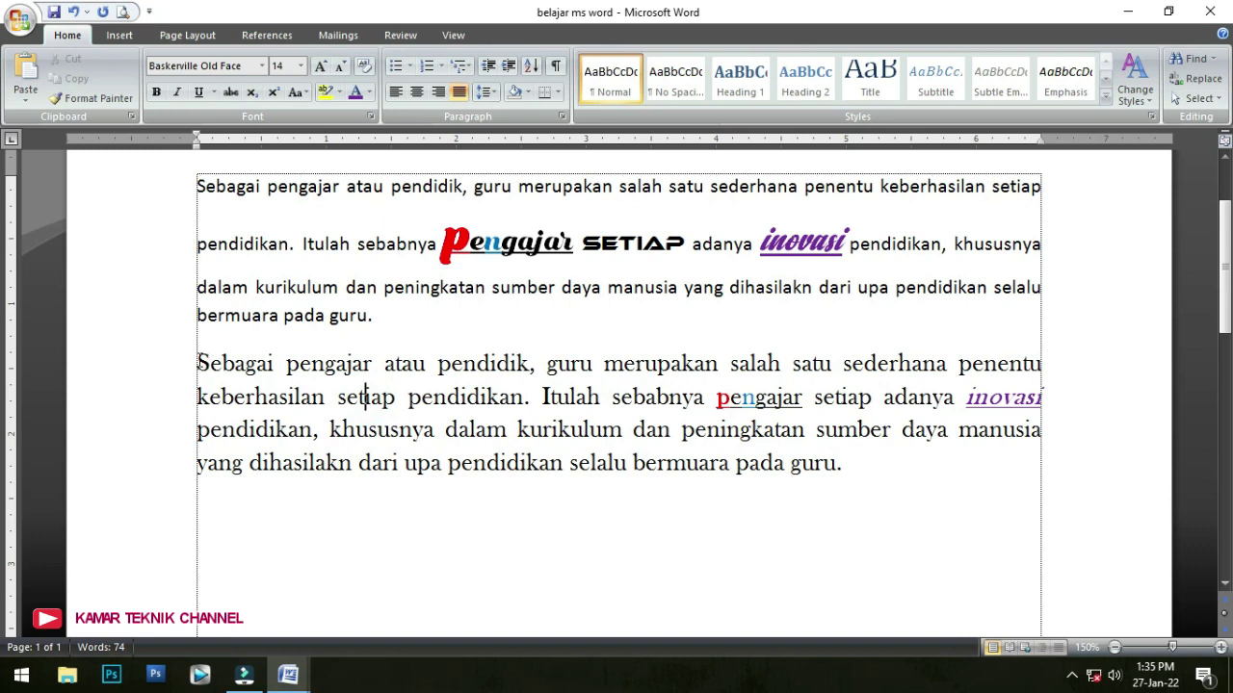
- Examine the spacing between the second paragraph's first two lines, highlighting text at the start of each
left_click(199, 363)
left_click(195, 361)
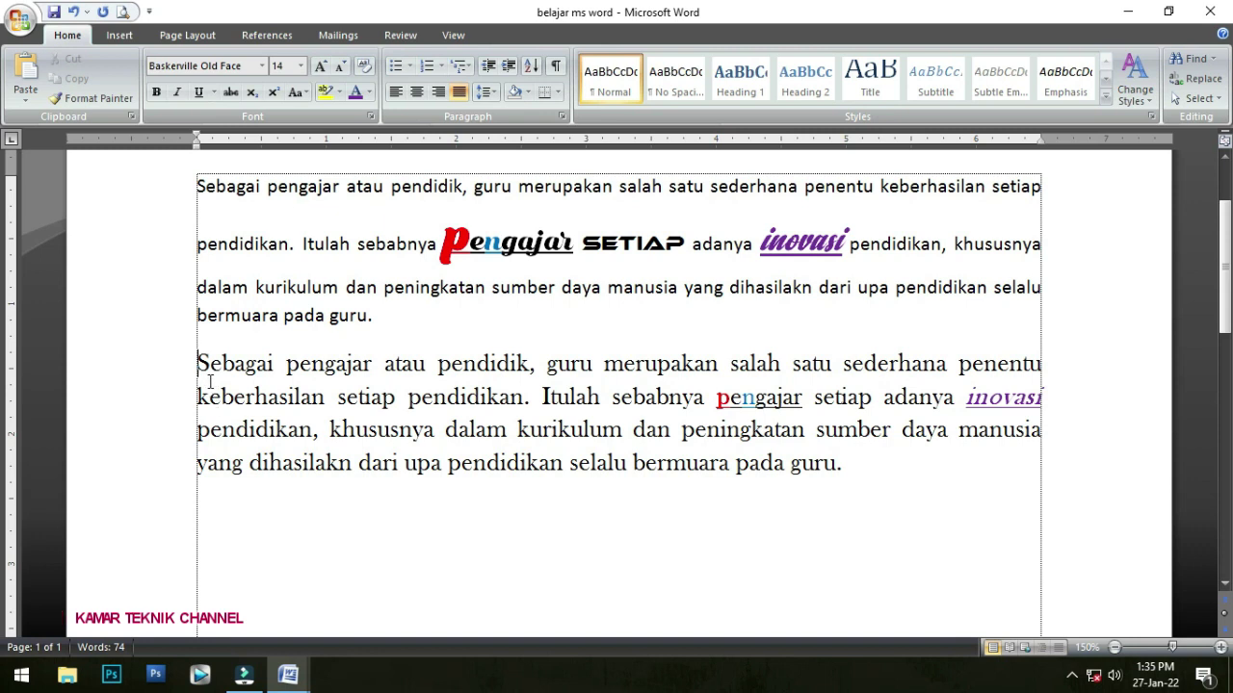
left_click_drag(202, 364, 266, 365)
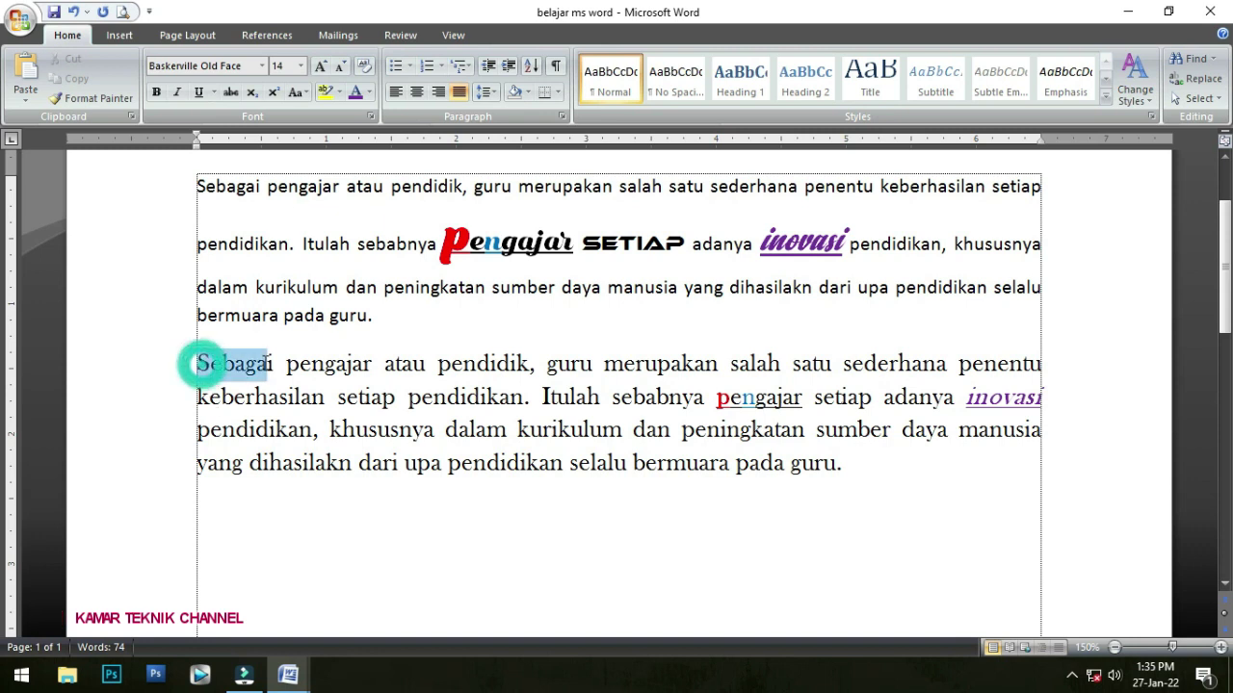
left_click_drag(196, 397, 311, 398)
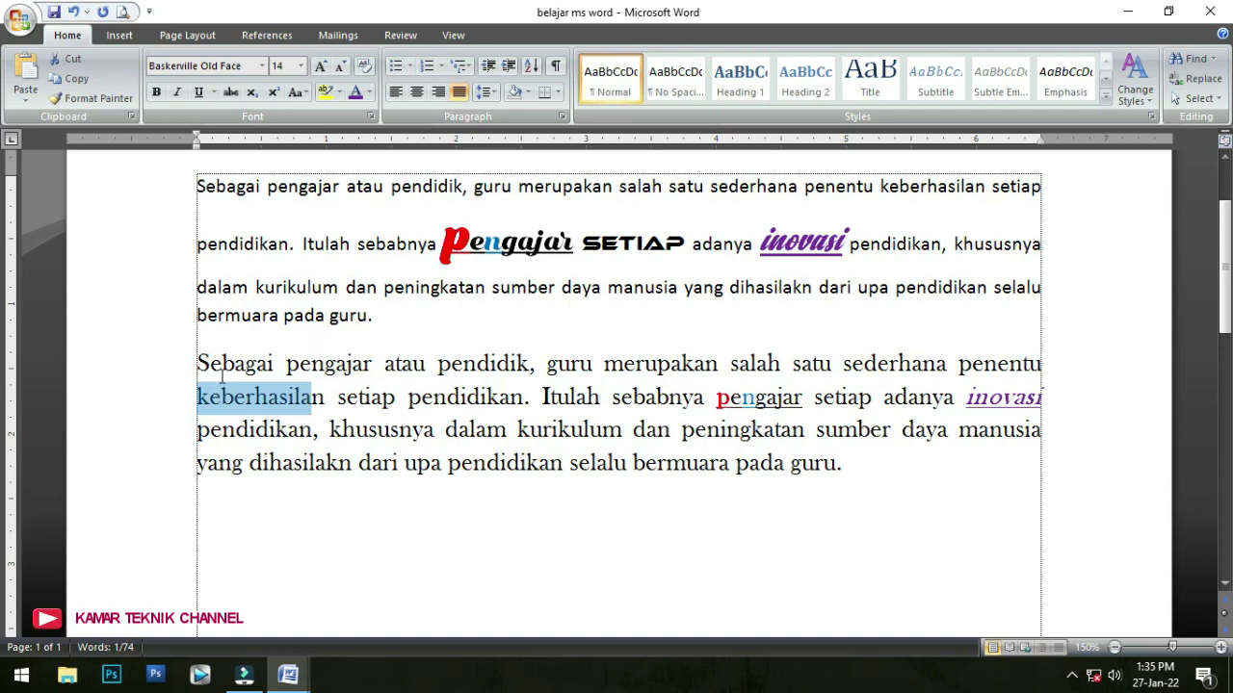
- Set the line spacing of the whole second paragraph to 1.0
left_click_drag(200, 363, 848, 464)
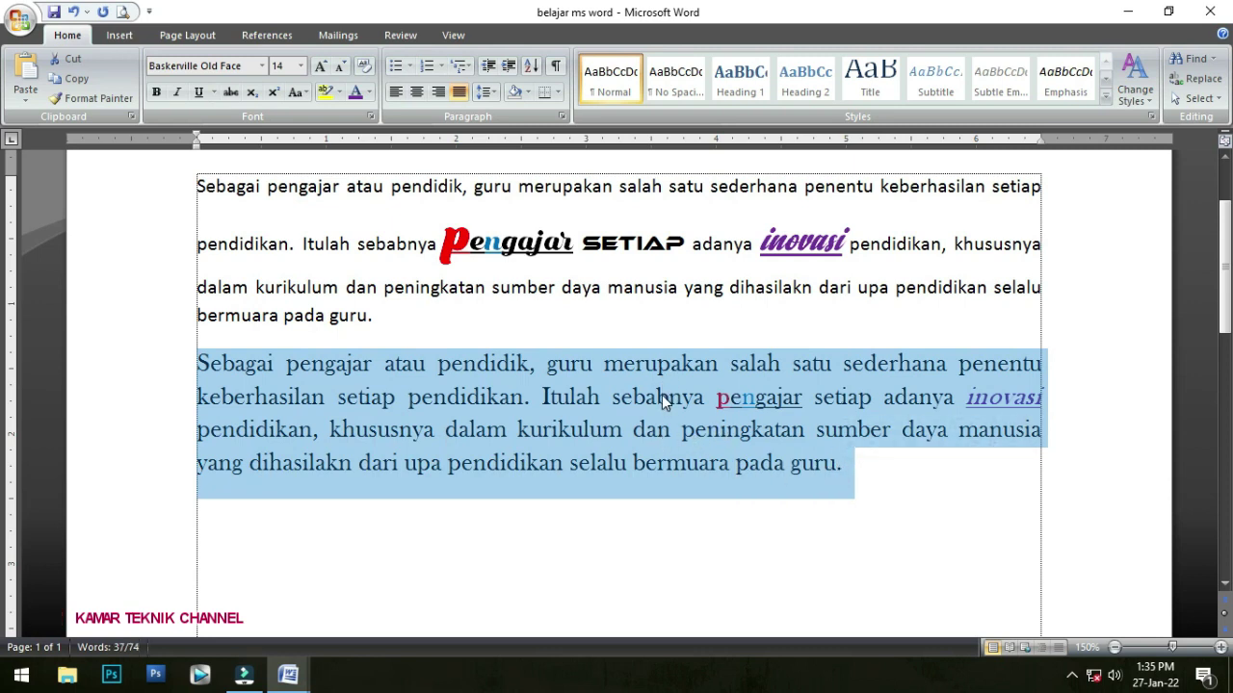
left_click(494, 92)
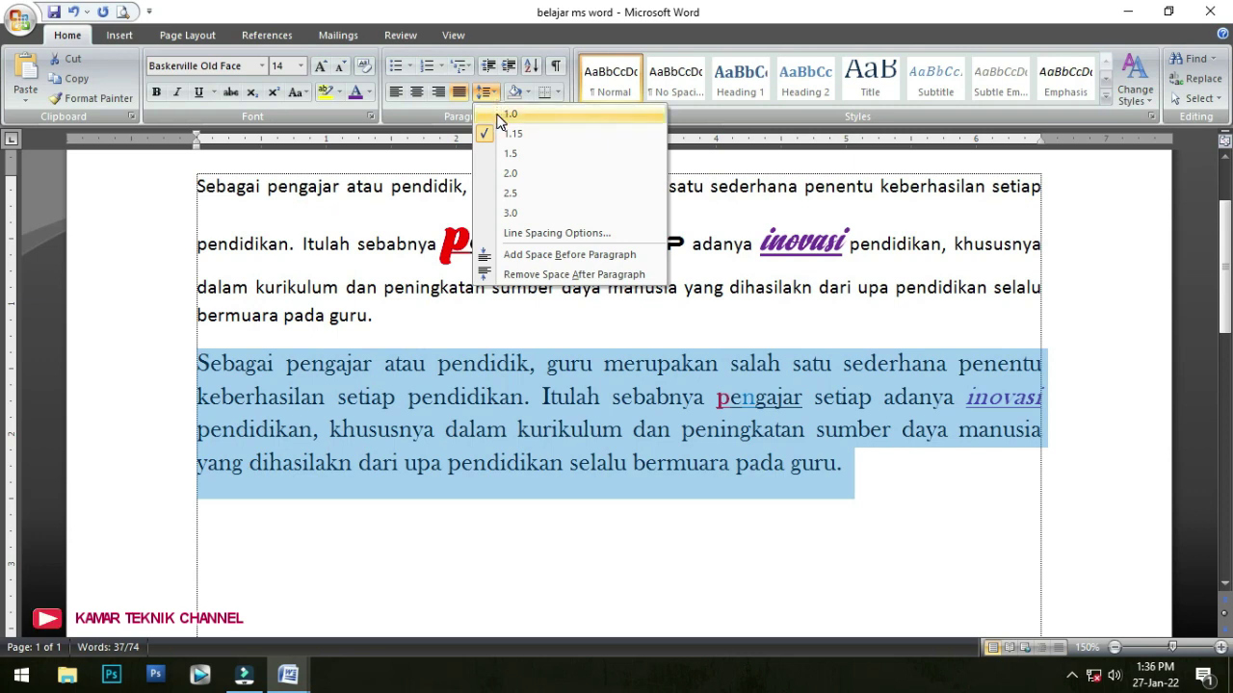
left_click(500, 116)
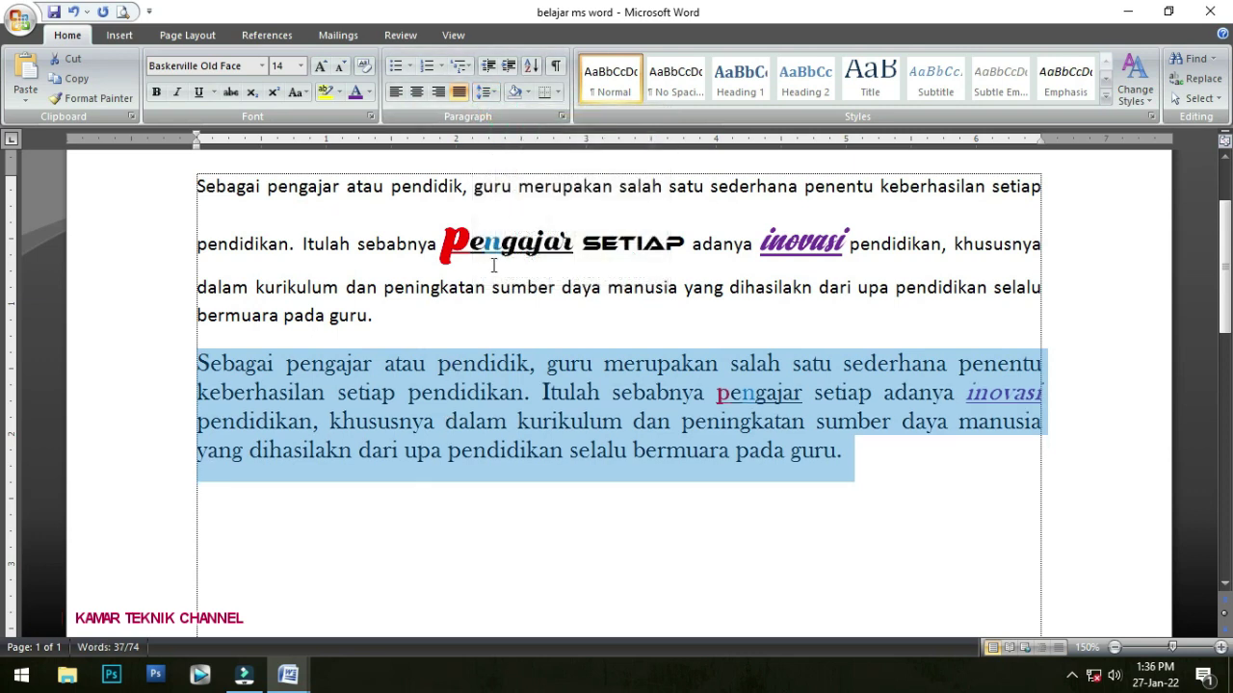
- Try line spacings of 1.5 and 2.5 on the second paragraph, ending at 1.0 with the selection cleared
left_click(489, 92)
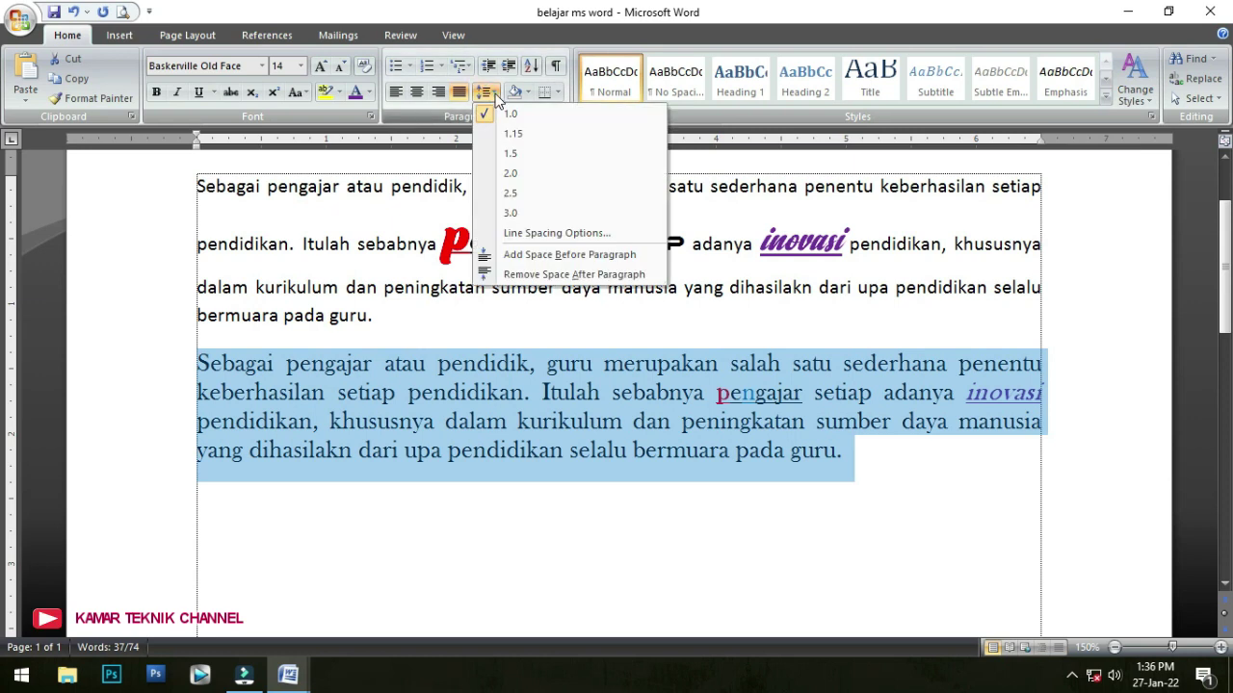
left_click(510, 157)
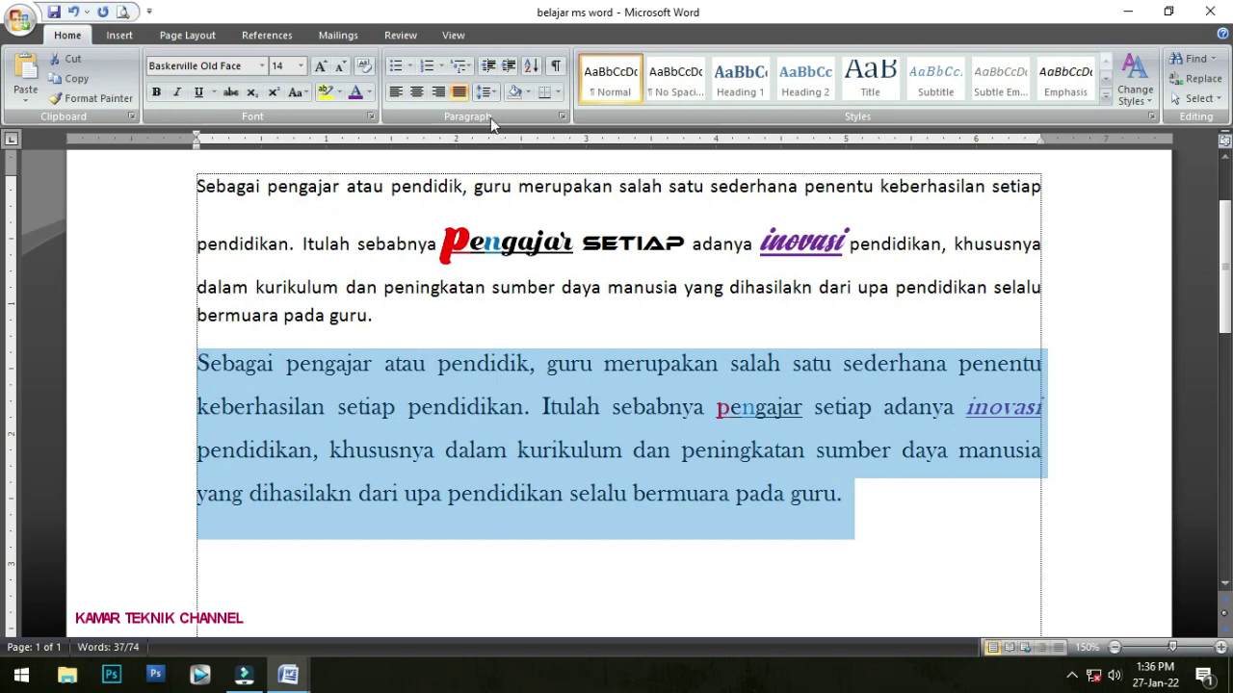
left_click(486, 91)
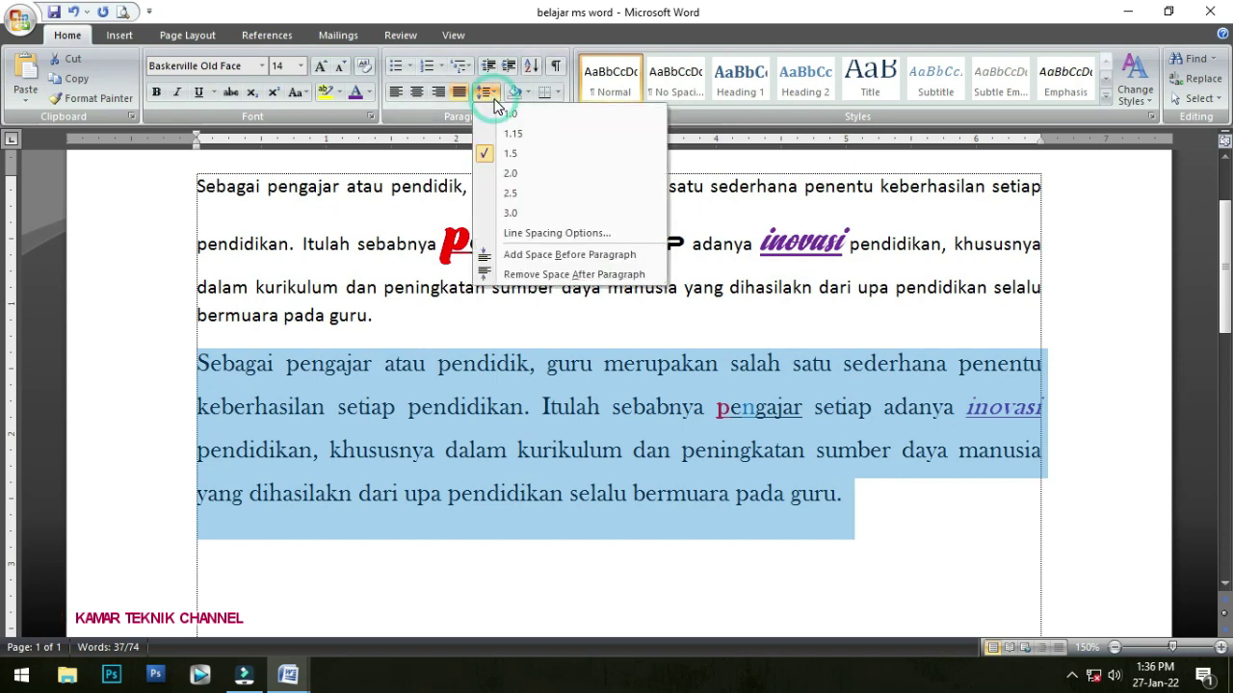
left_click(515, 191)
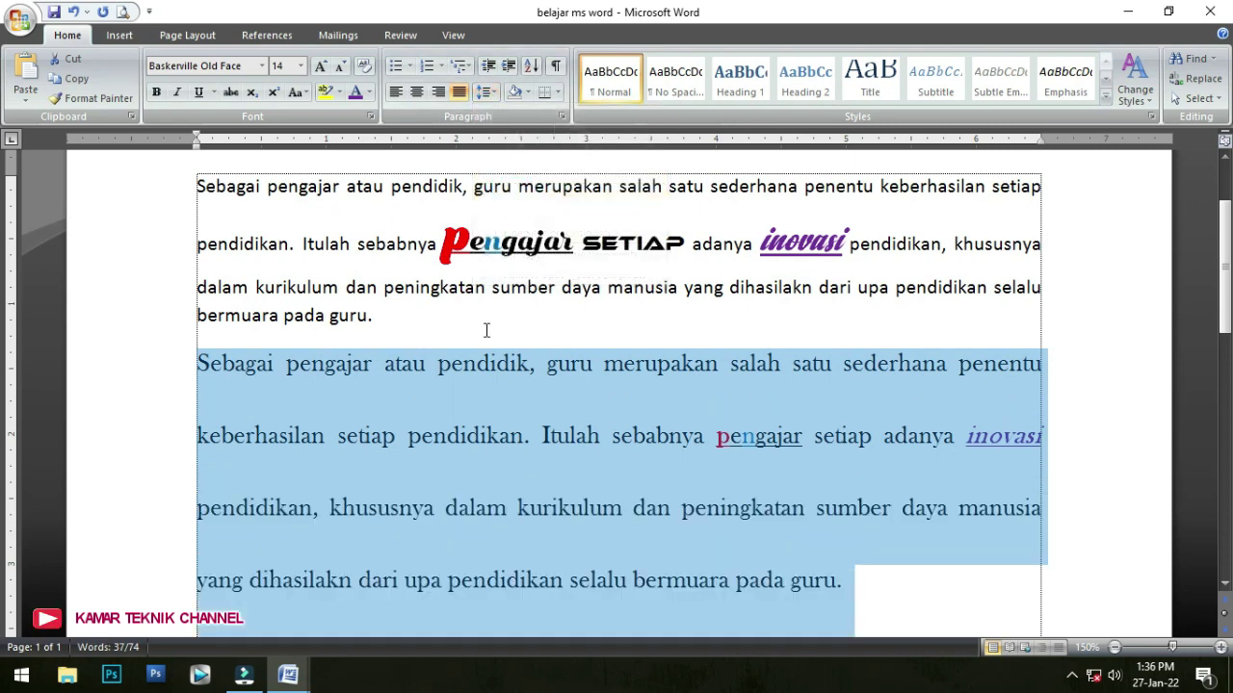
scroll(487, 340, "down", 3)
scroll(486, 340, "up", 2)
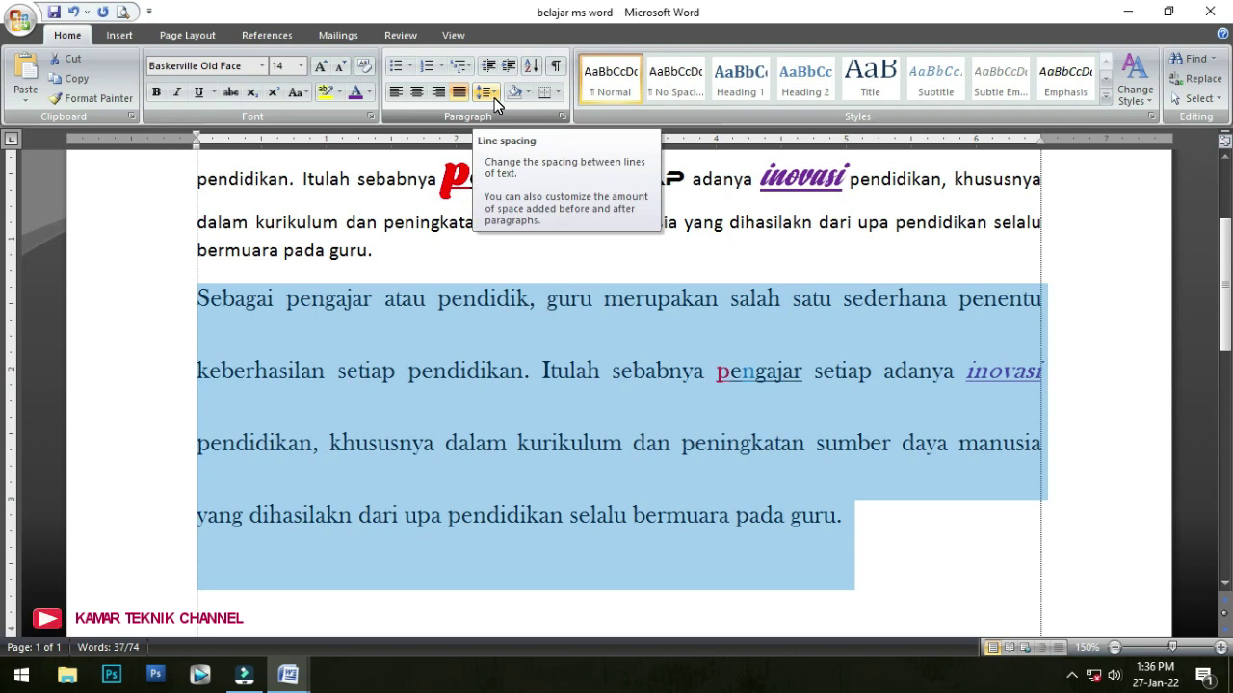
left_click(493, 92)
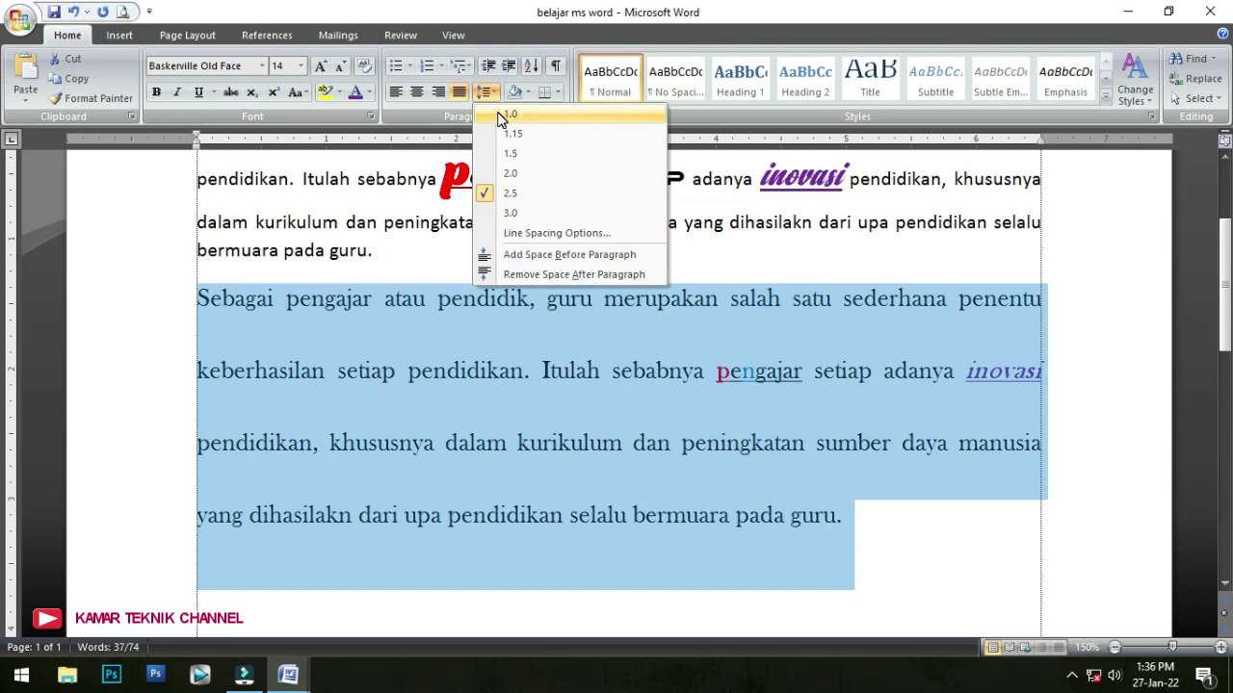
left_click(501, 115)
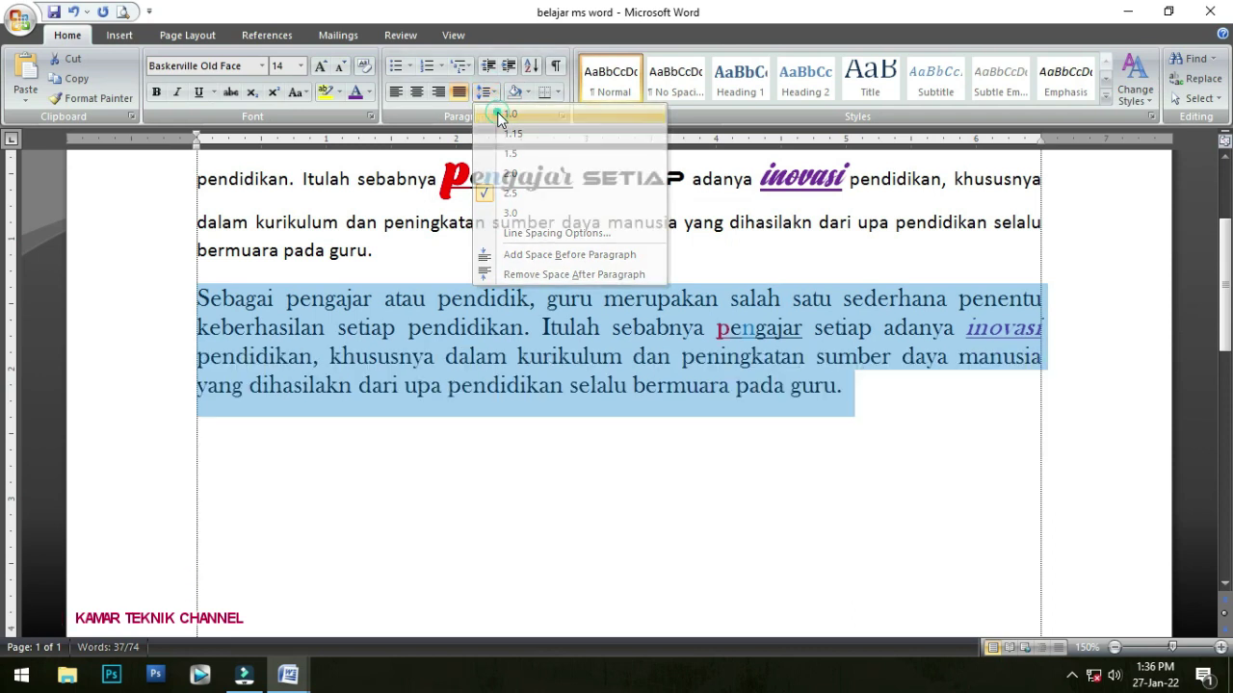
left_click(399, 303)
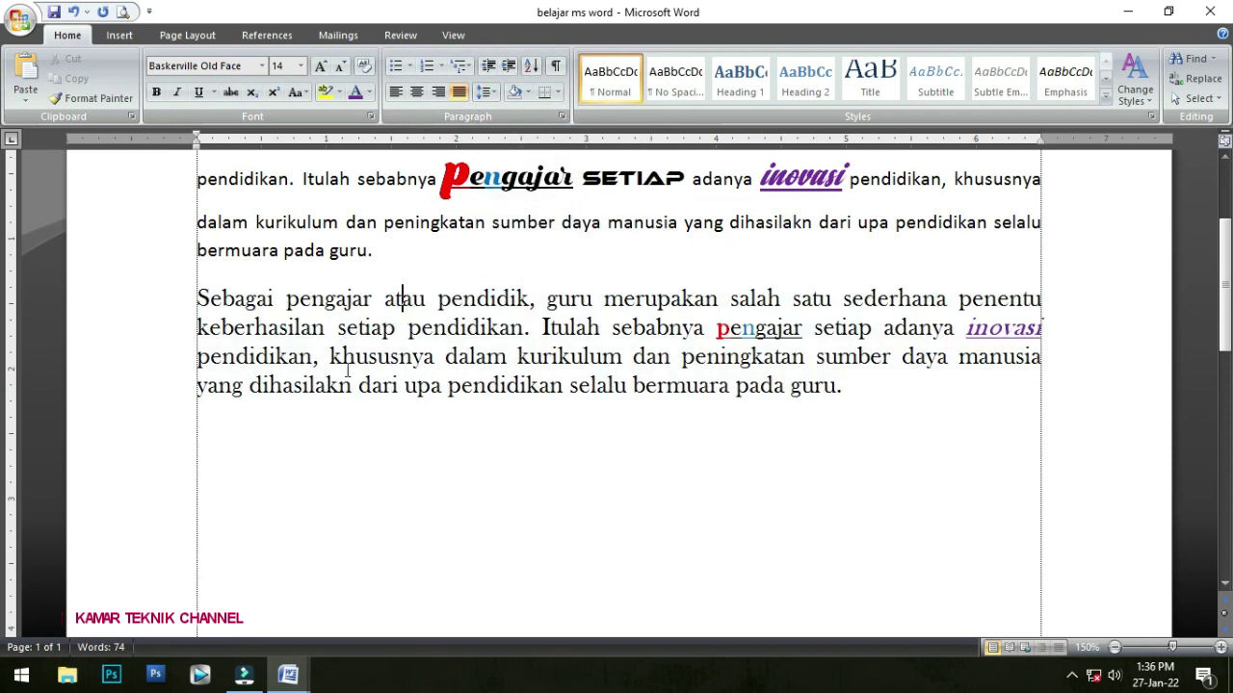
- Switch to the BAHASAN MS WORD document and check the BULLED & NUMBERING topic under MENGATUR PARAGRAF
left_click(289, 677)
left_click(241, 602)
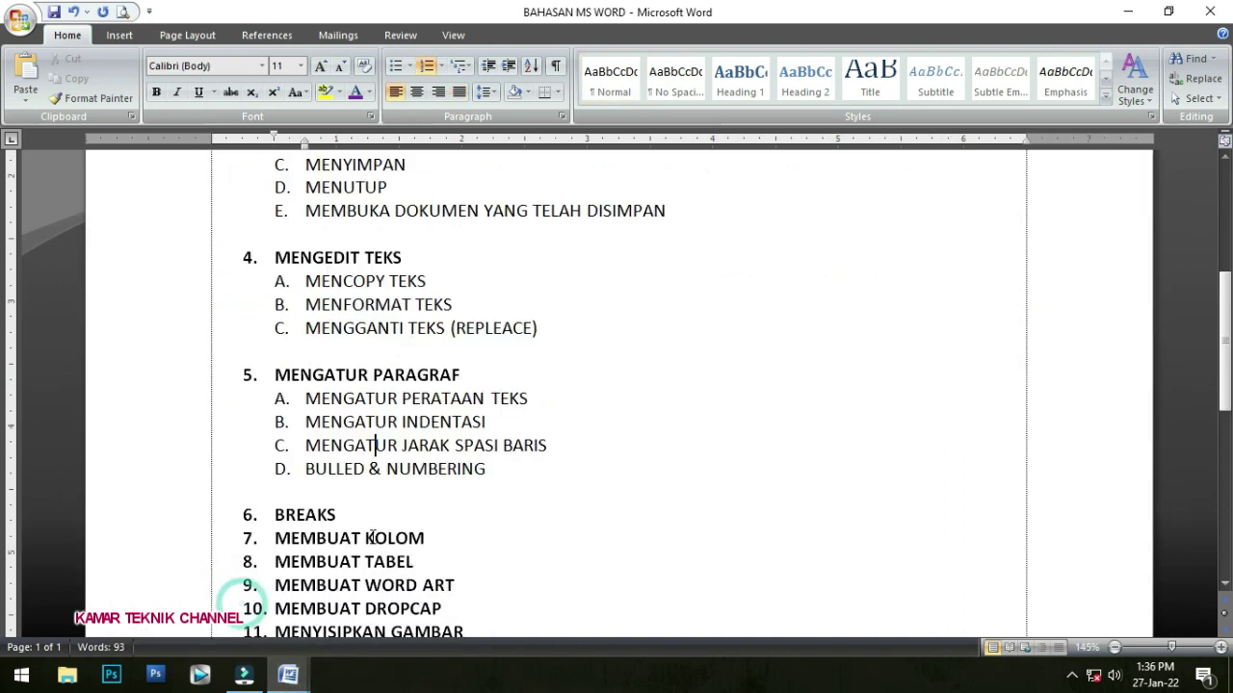
left_click_drag(310, 469, 482, 471)
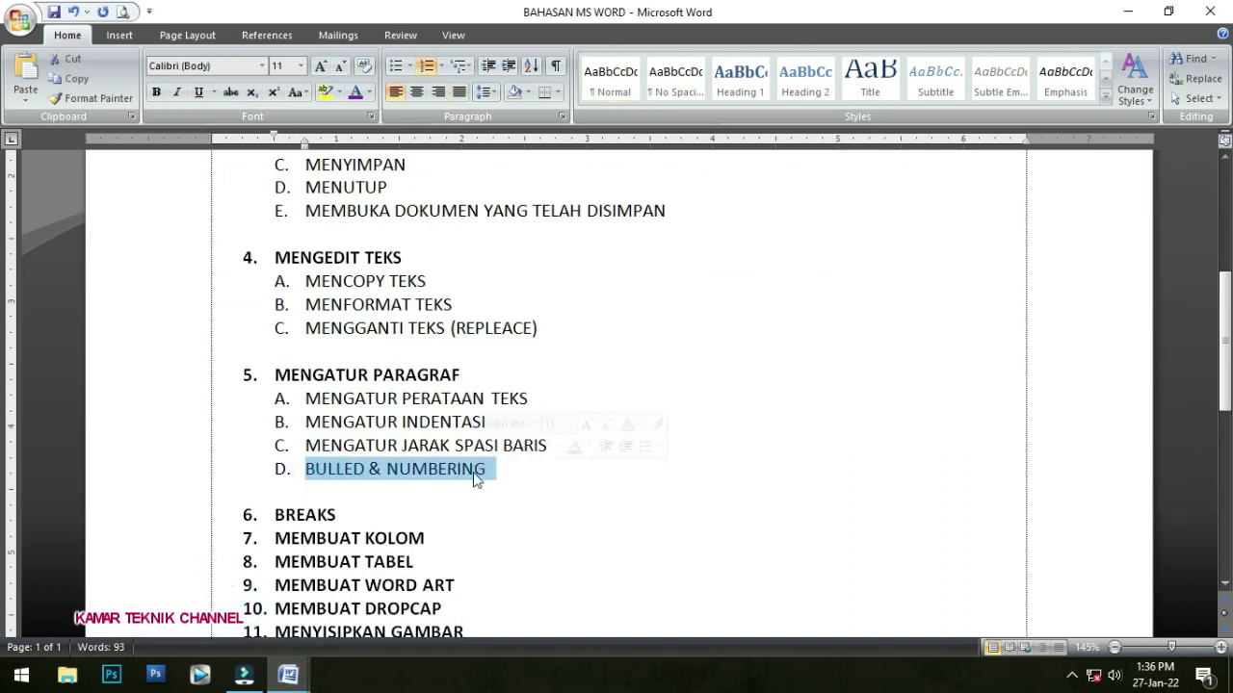
left_click(343, 445)
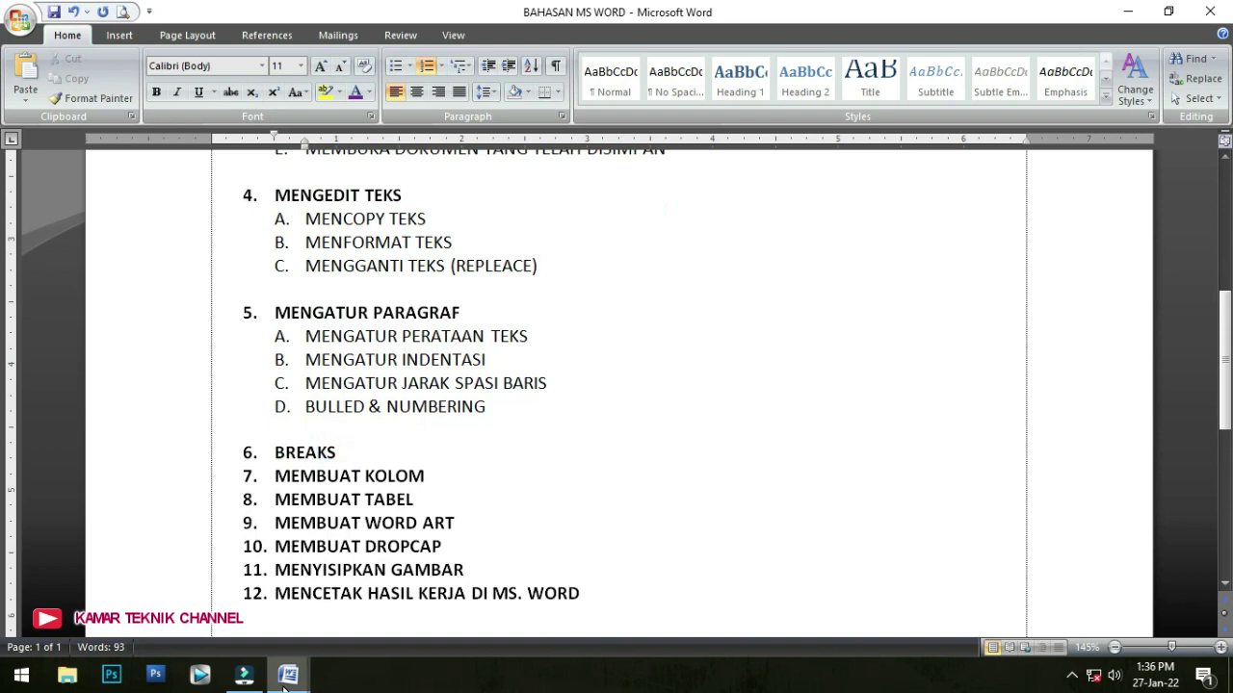
- Return to the belajar ms word document and highlight the second paragraph's opening words "Sebagai pengajar atau pendidik,"
mouse_move(284, 674)
left_click(373, 609)
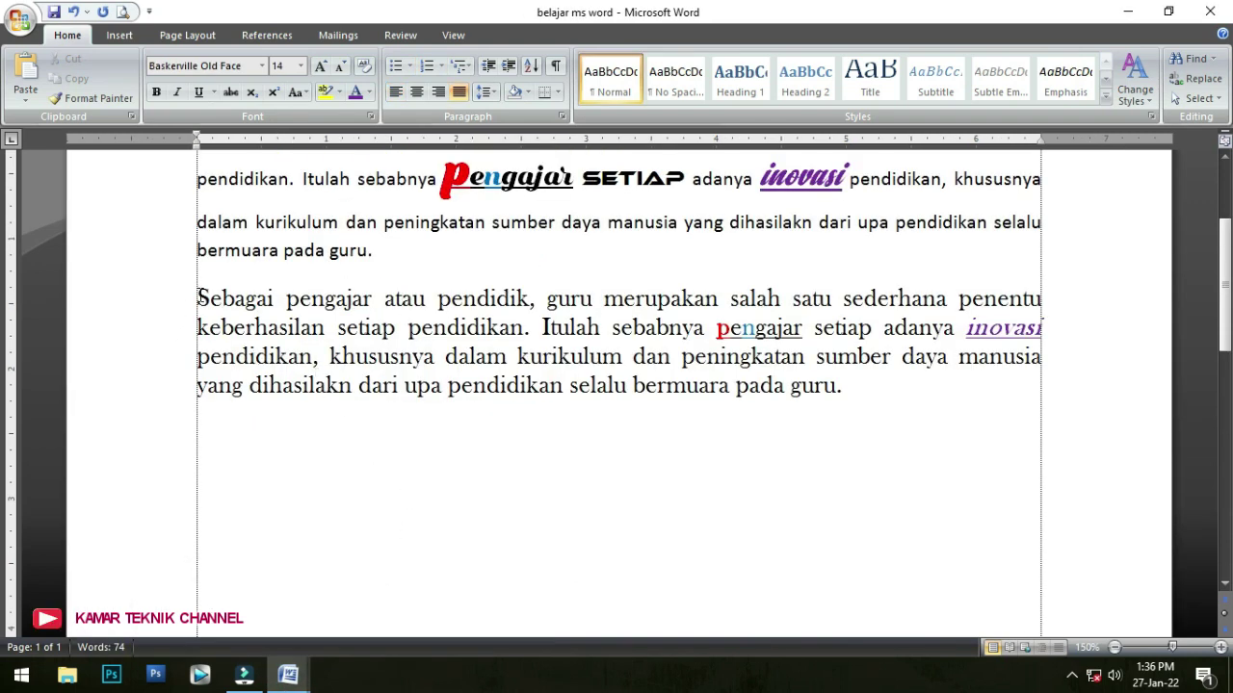
left_click(197, 297)
left_click_drag(197, 297, 545, 308)
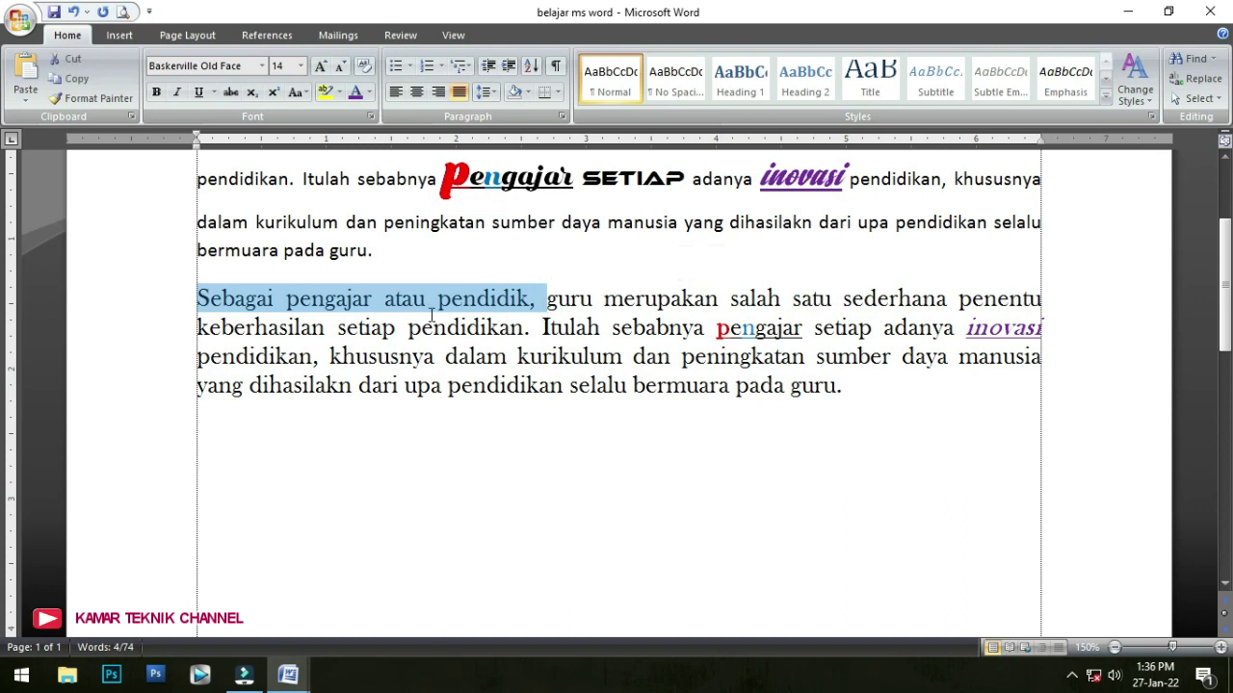
- Go back to BAHASAN MS WORD and review the MENGATUR PERATAAN TEKS and MENGATUR INDENTASI entries, highlighting each one
left_click(288, 674)
left_click(262, 612)
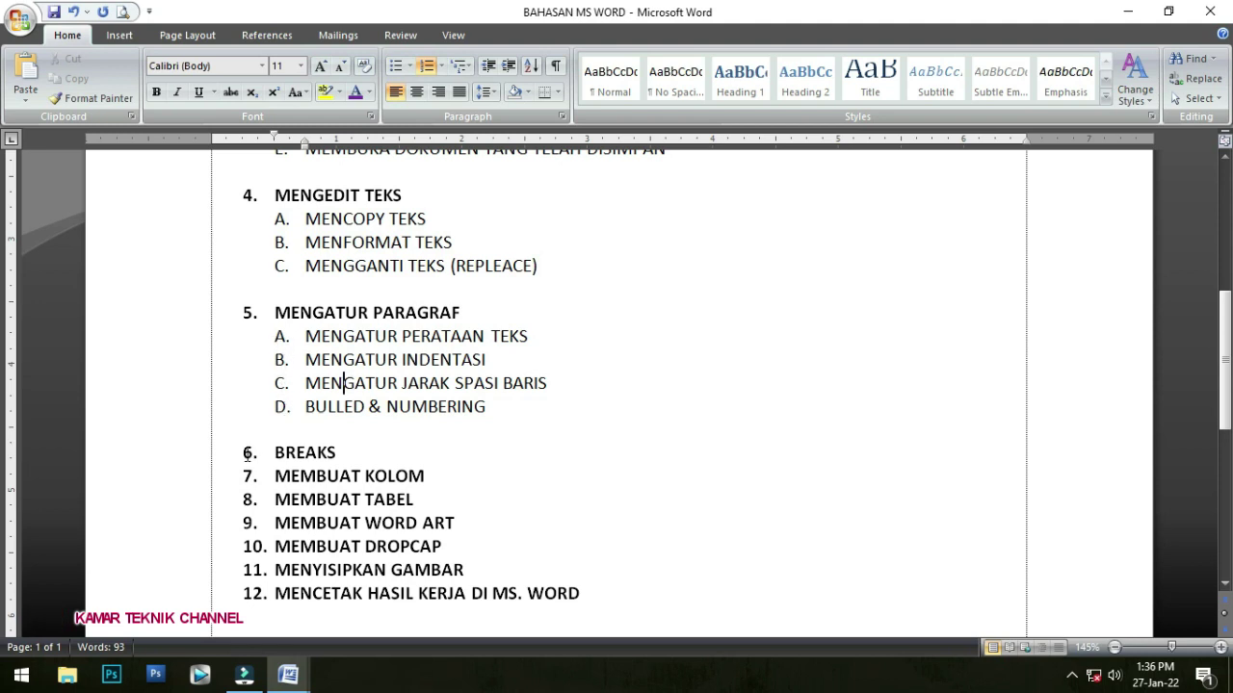
left_click_drag(306, 336, 505, 331)
left_click(312, 361)
left_click(483, 360)
triple_click(503, 360)
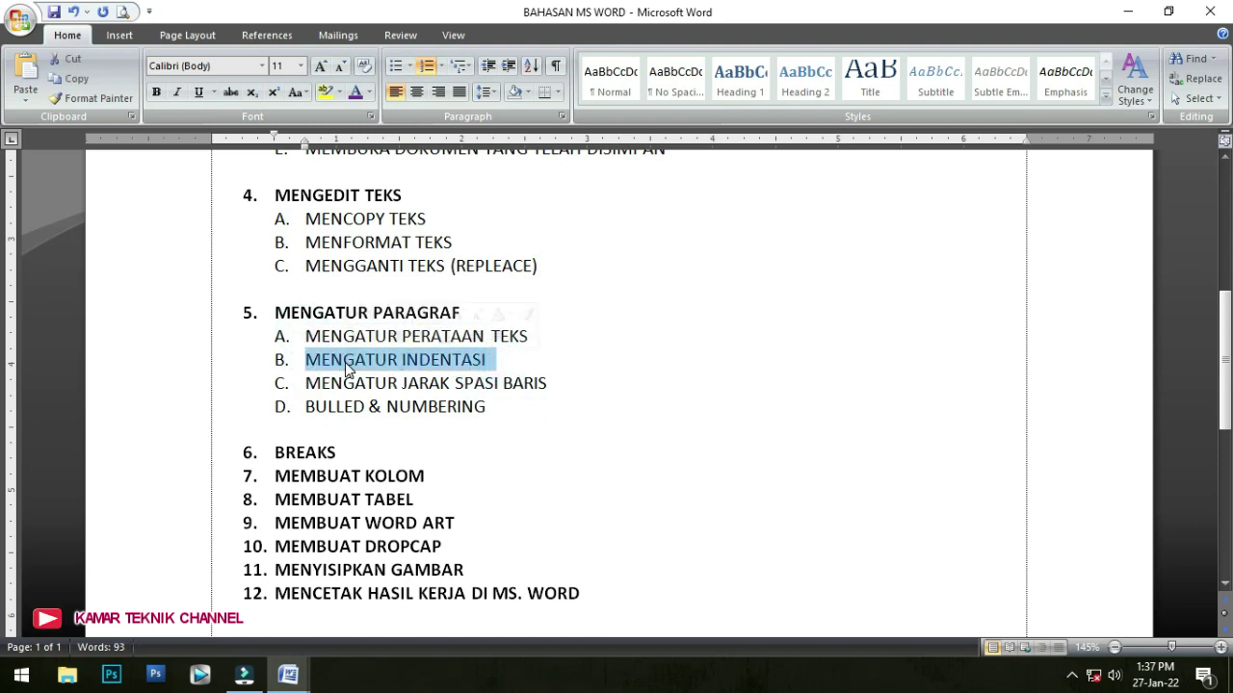
- In the "belajar ms word" document, copy the phrase "Sebagai pengajar atau pendidik" from the start of the last paragraph
mouse_move(289, 674)
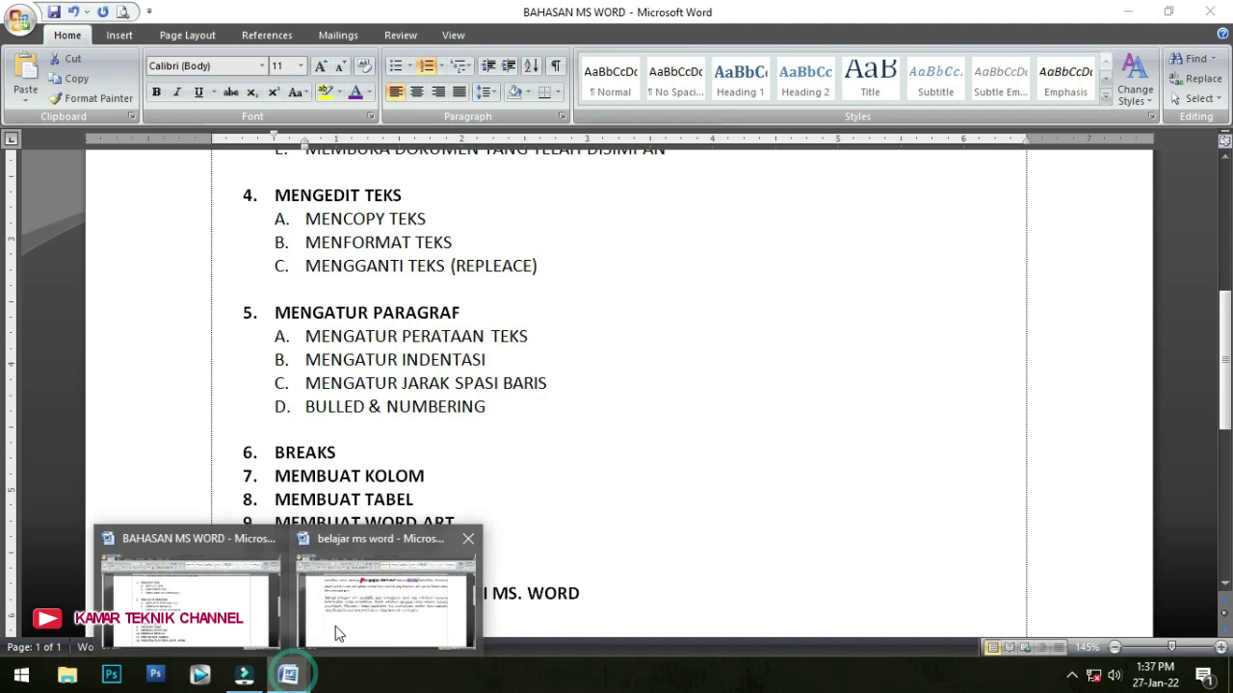
left_click(350, 610)
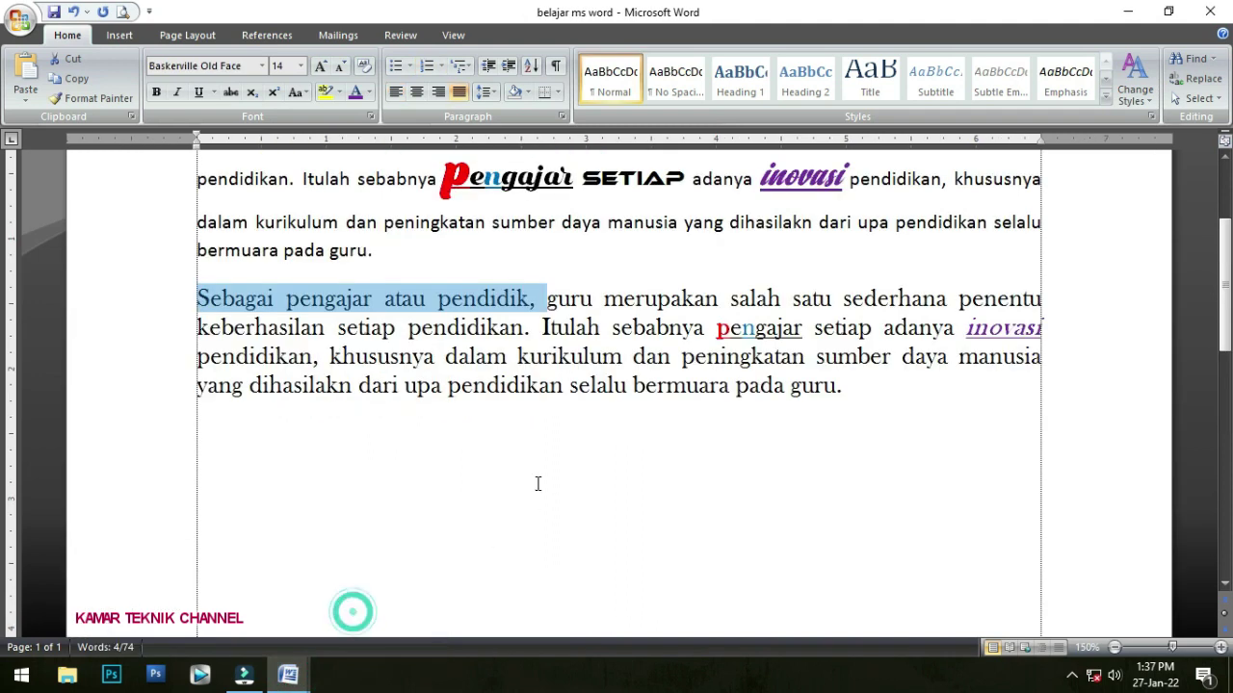
left_click(198, 298)
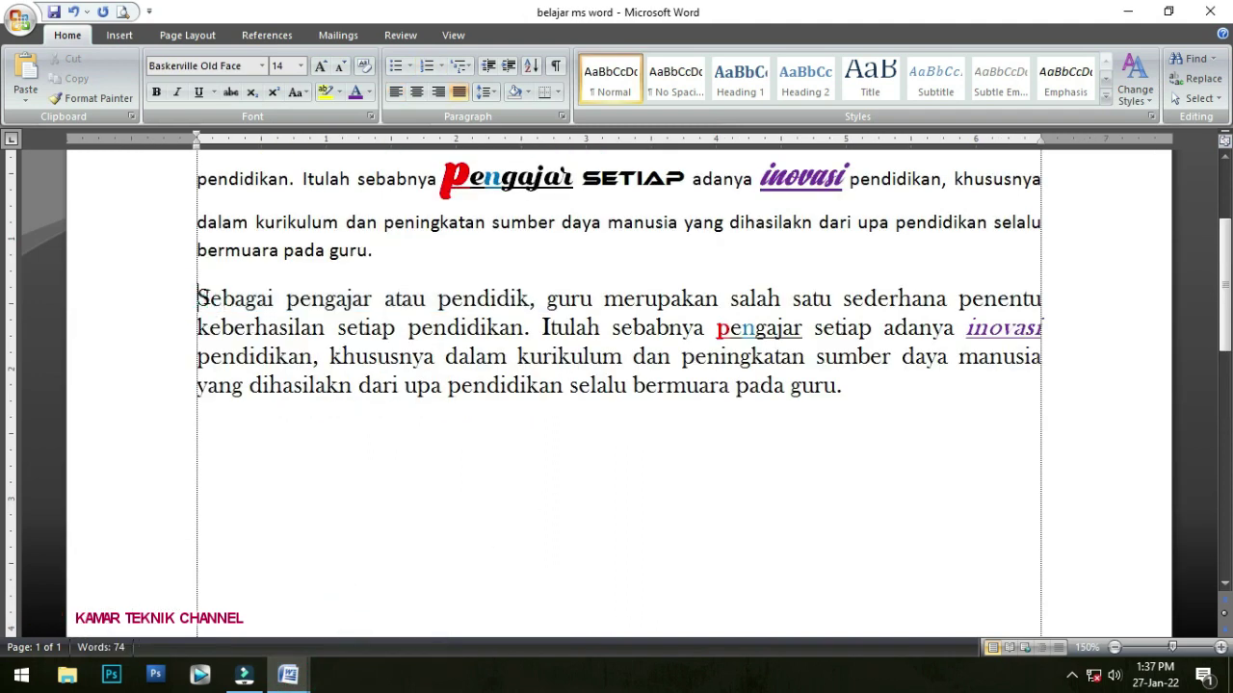
left_click_drag(198, 298, 501, 299)
right_click(502, 300)
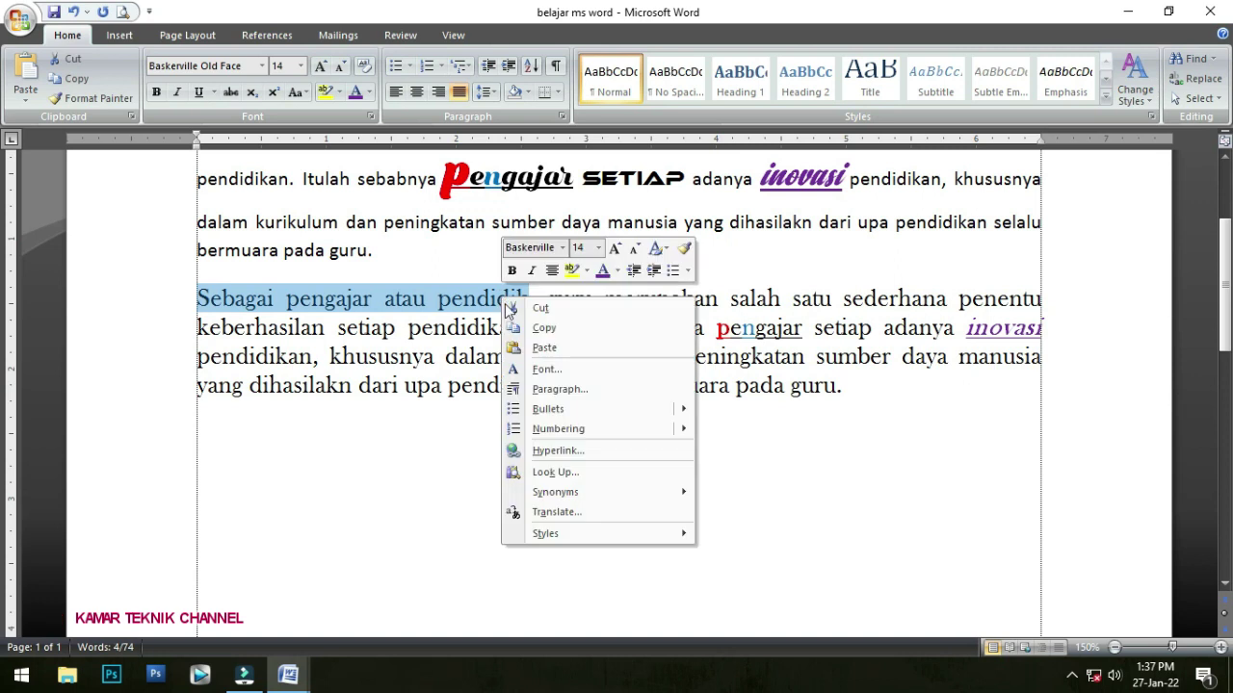
left_click(514, 328)
- Add blank space below the last paragraph and paste the copied phrase on two separate lines
left_click(917, 396)
key("Return")
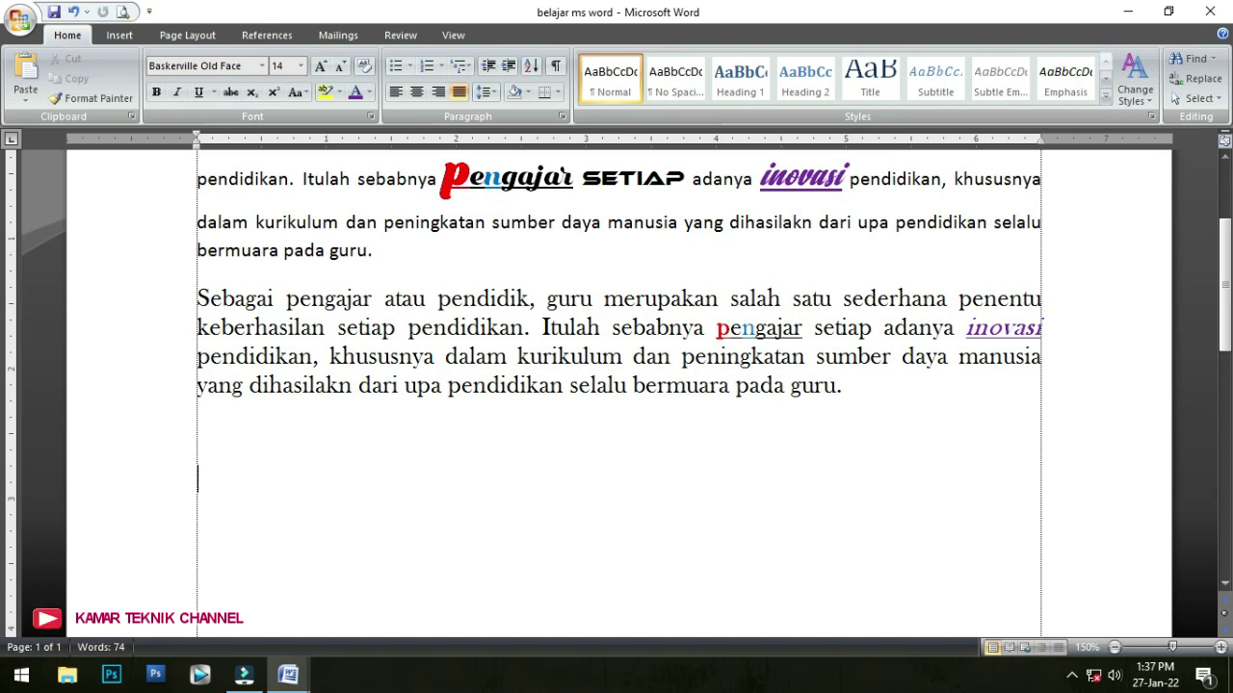
right_click(518, 483)
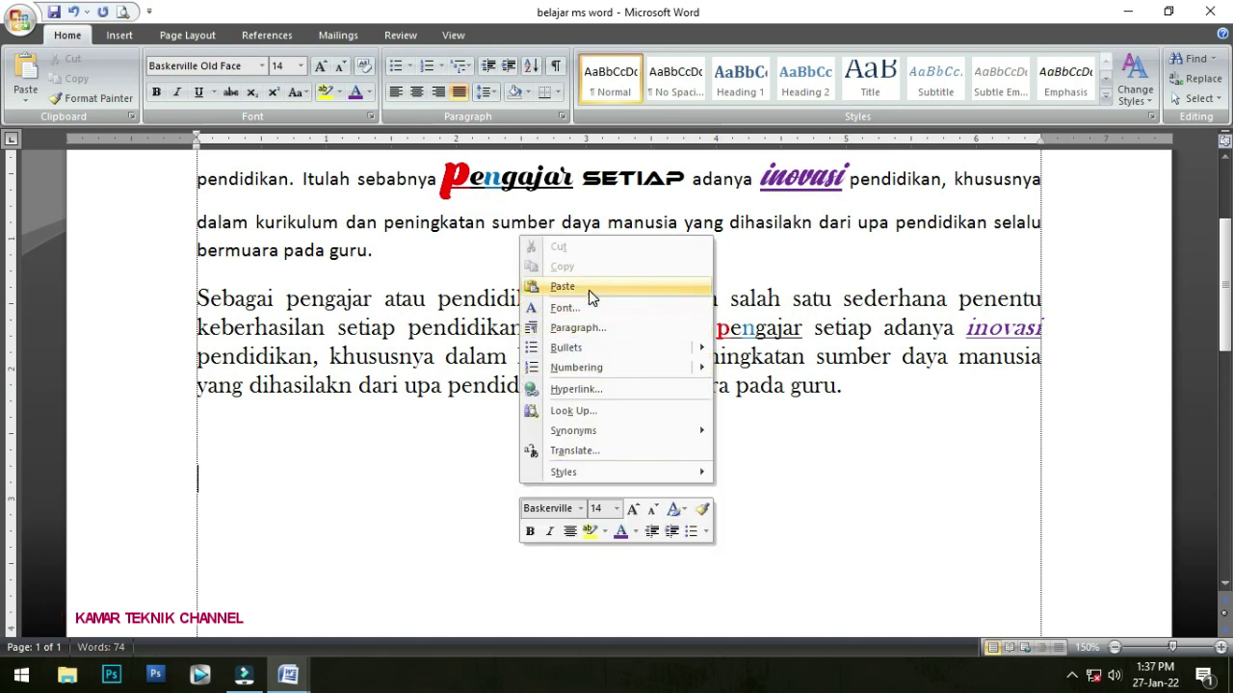
left_click(588, 287)
key("Return")
right_click(510, 450)
left_click(580, 258)
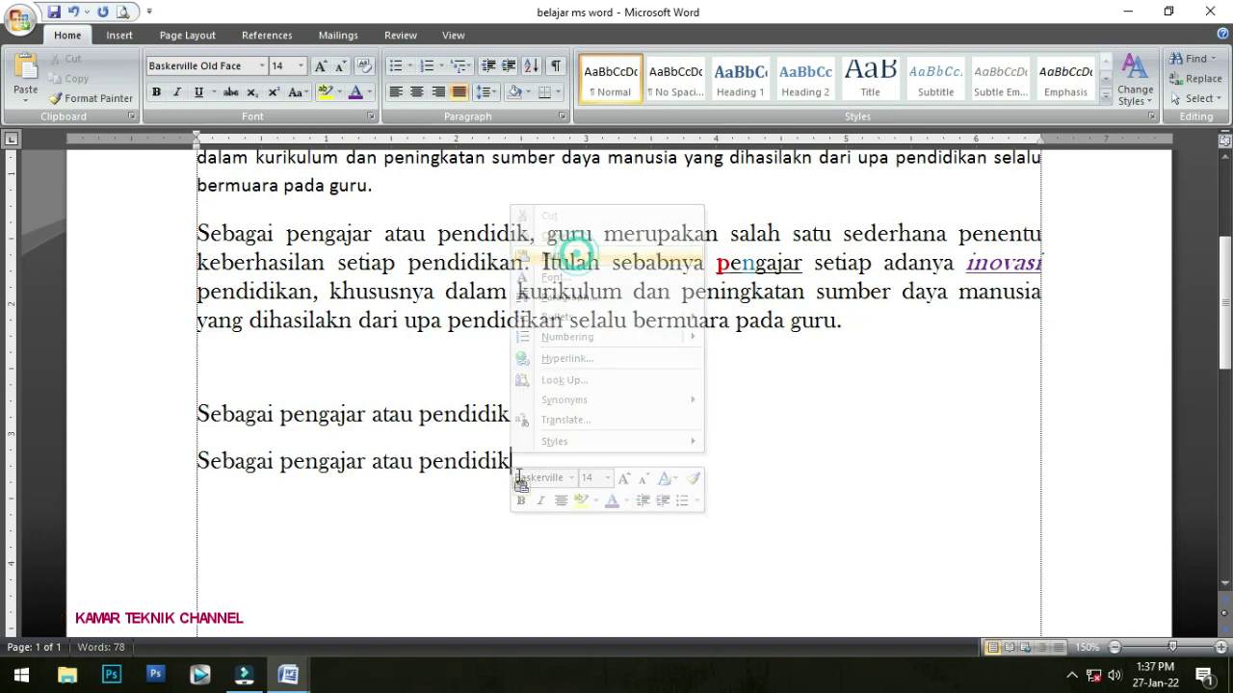
- Paste the phrase two more times below, each on its own line, so the copies form four separate lines
key("Return")
right_click(513, 501)
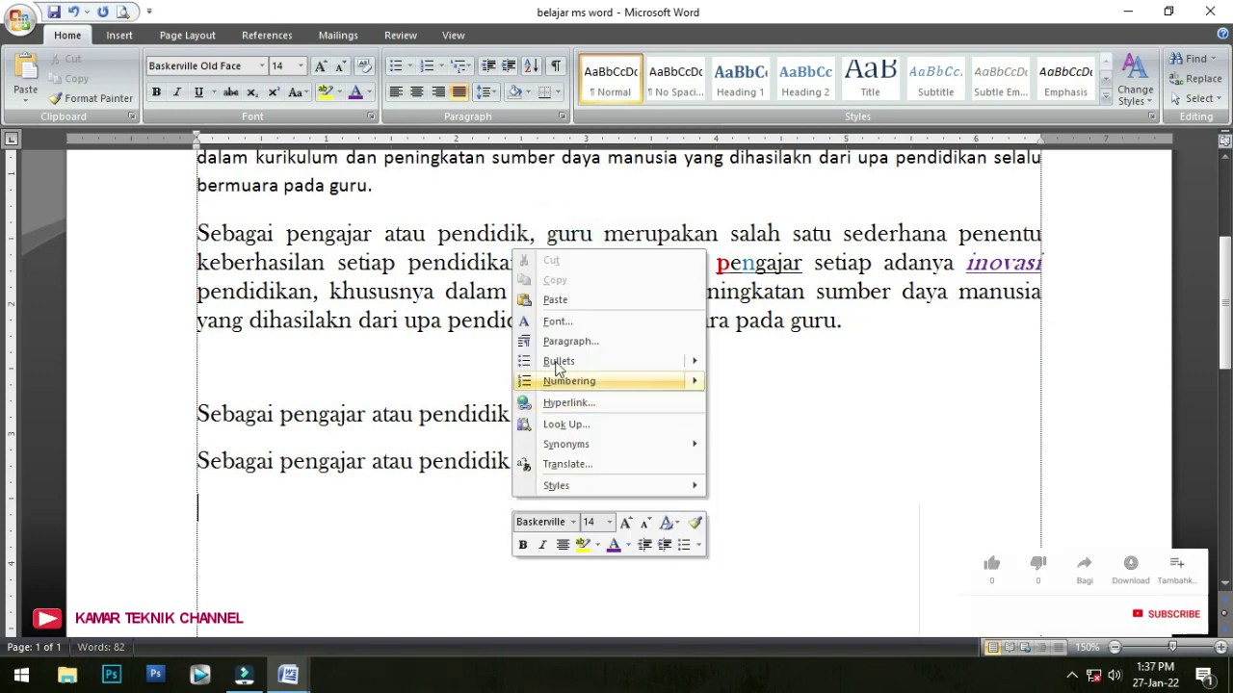
left_click(562, 299)
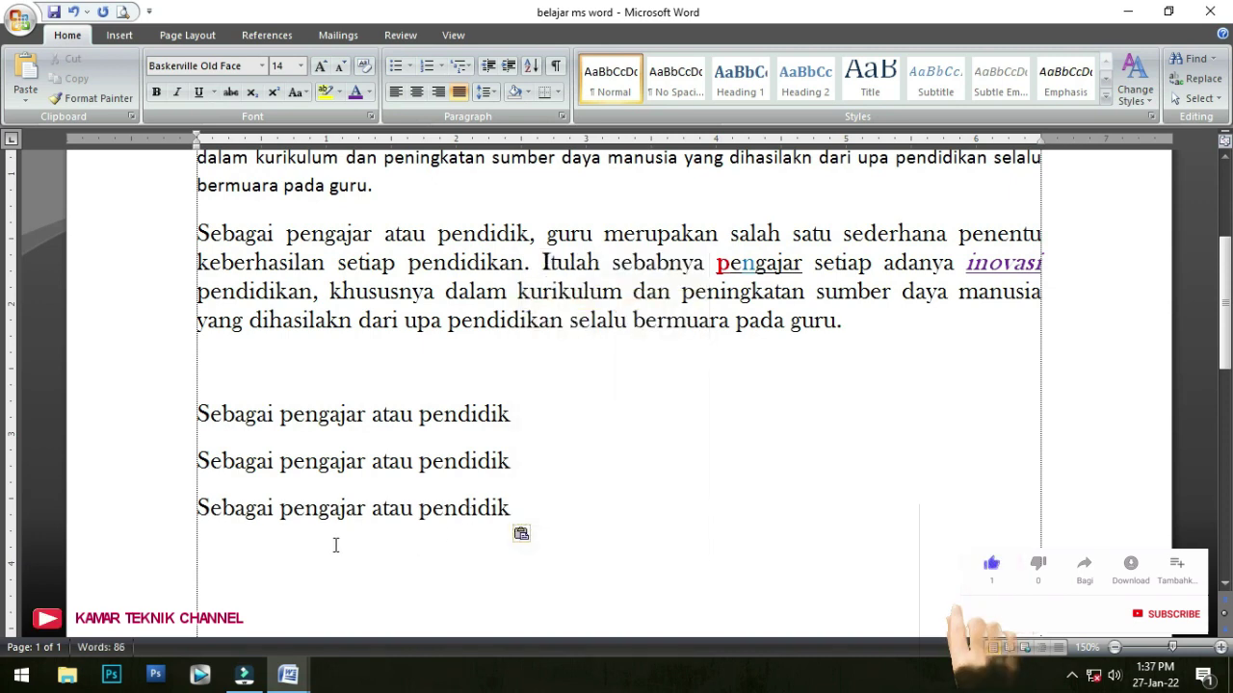
key("Return")
right_click(506, 540)
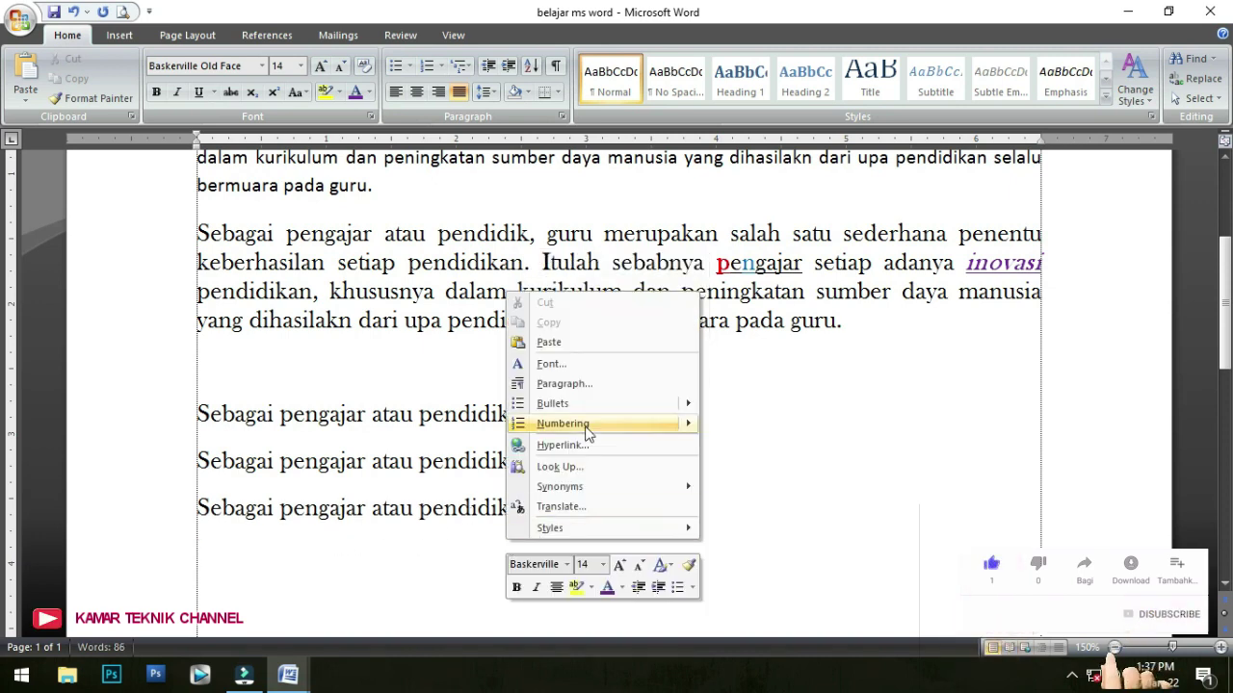
left_click(582, 342)
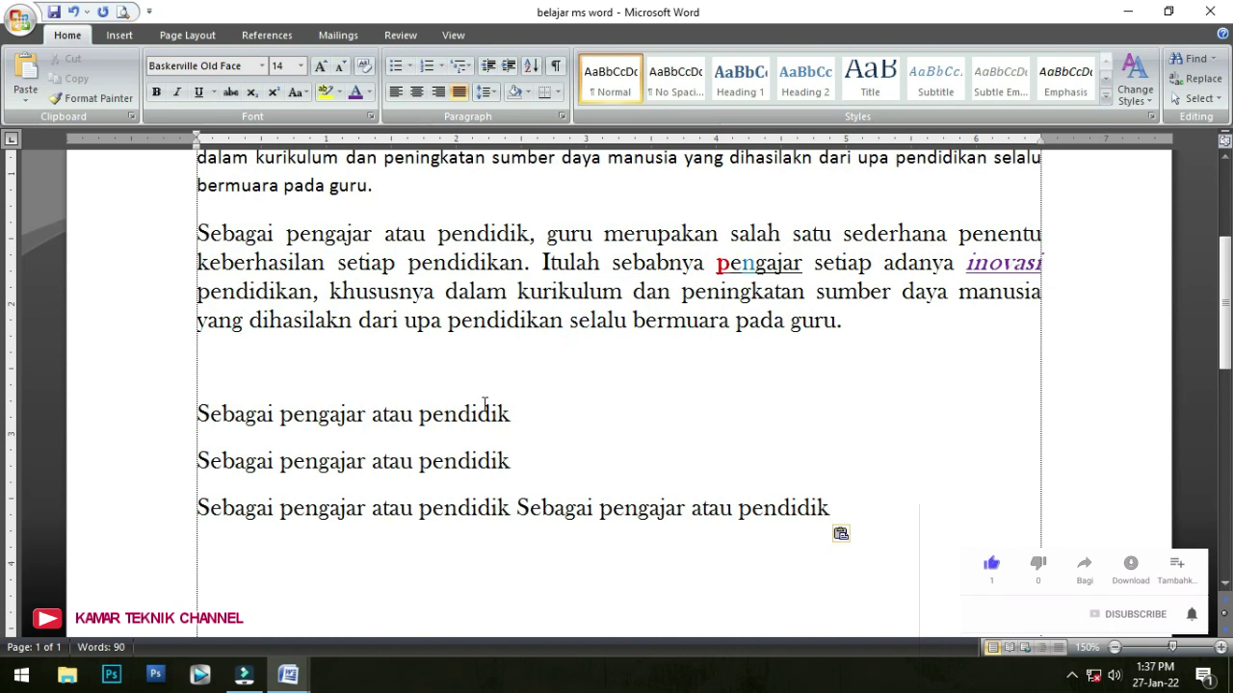
left_click(515, 508)
key("Return")
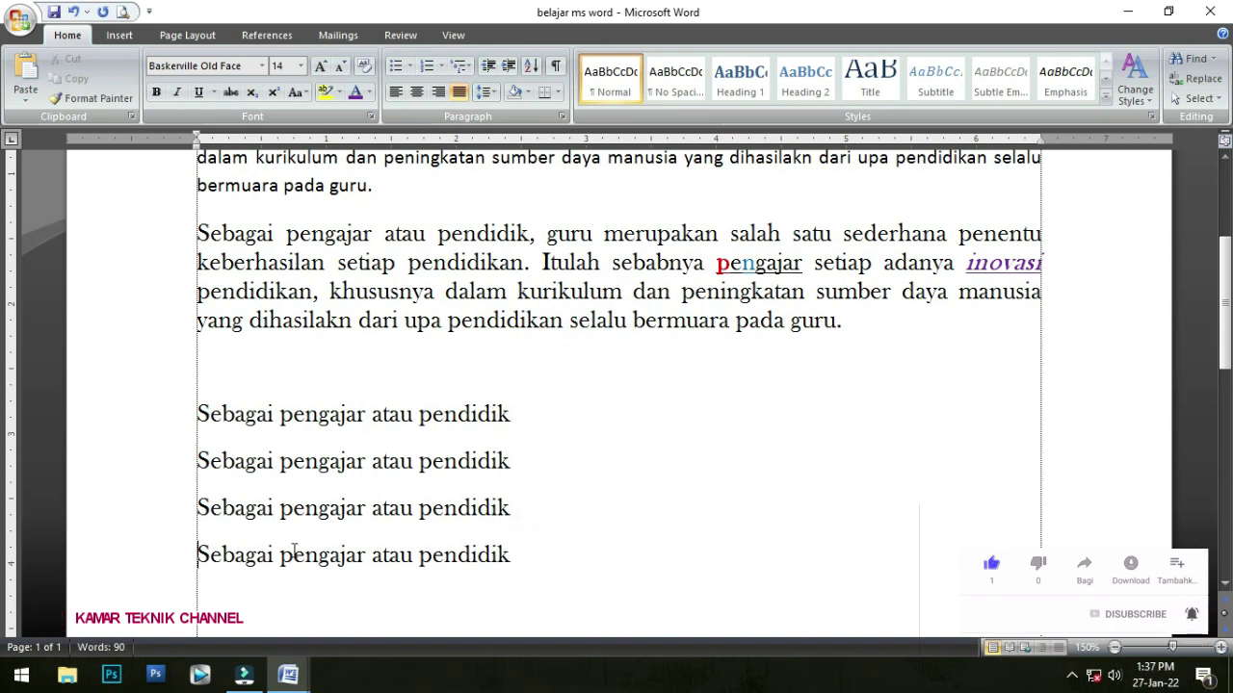
- Apply the "1. 2. 3." numbering format to the four "Sebagai pengajar atau pendidik" lines
scroll(279, 521, "down", 2)
left_click(199, 283)
left_click(199, 283)
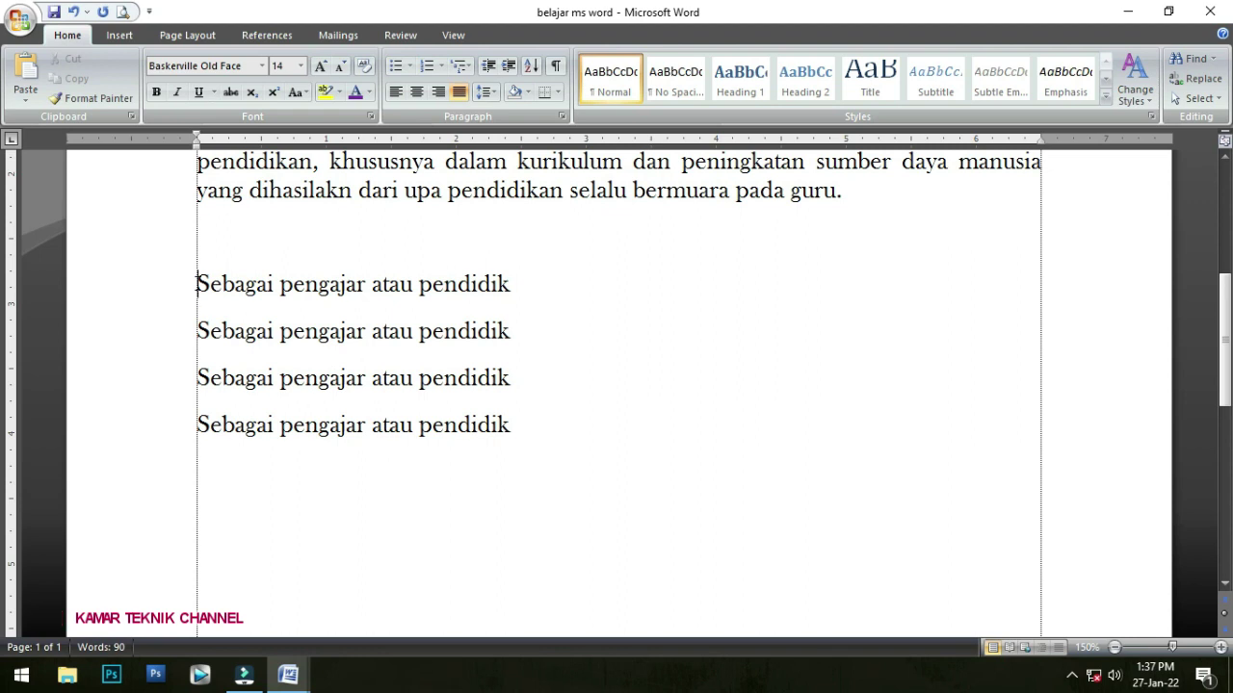
left_click_drag(197, 284, 499, 427)
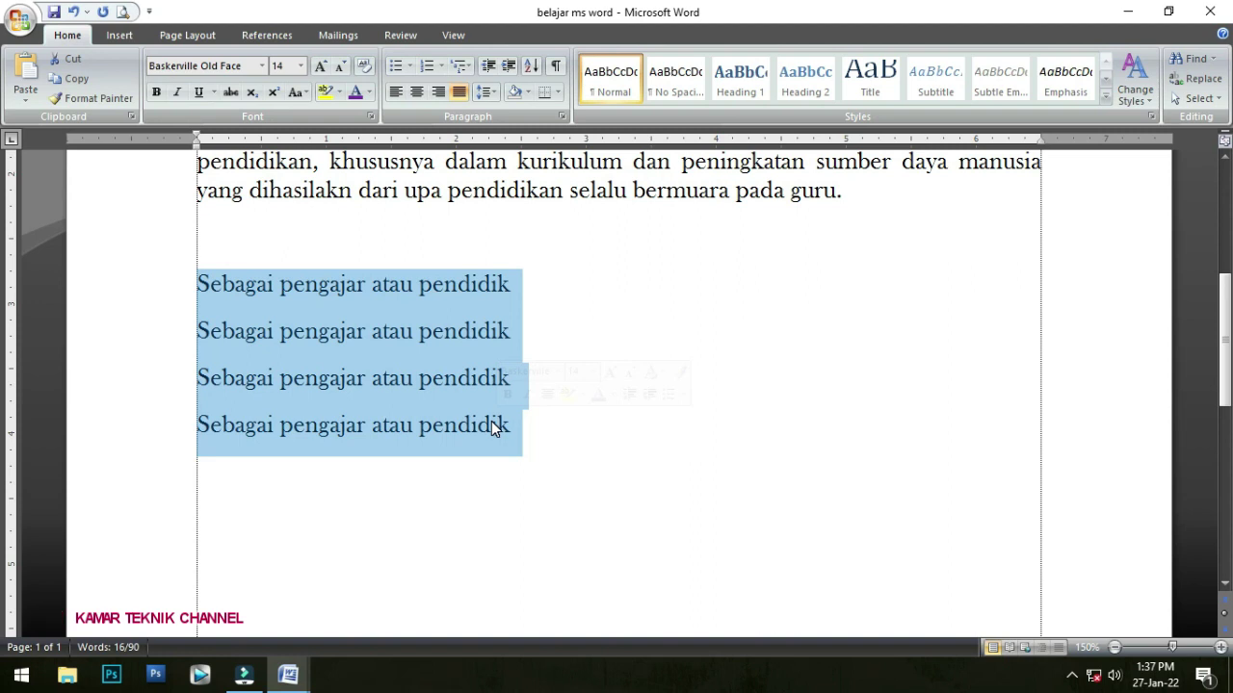
right_click(492, 426)
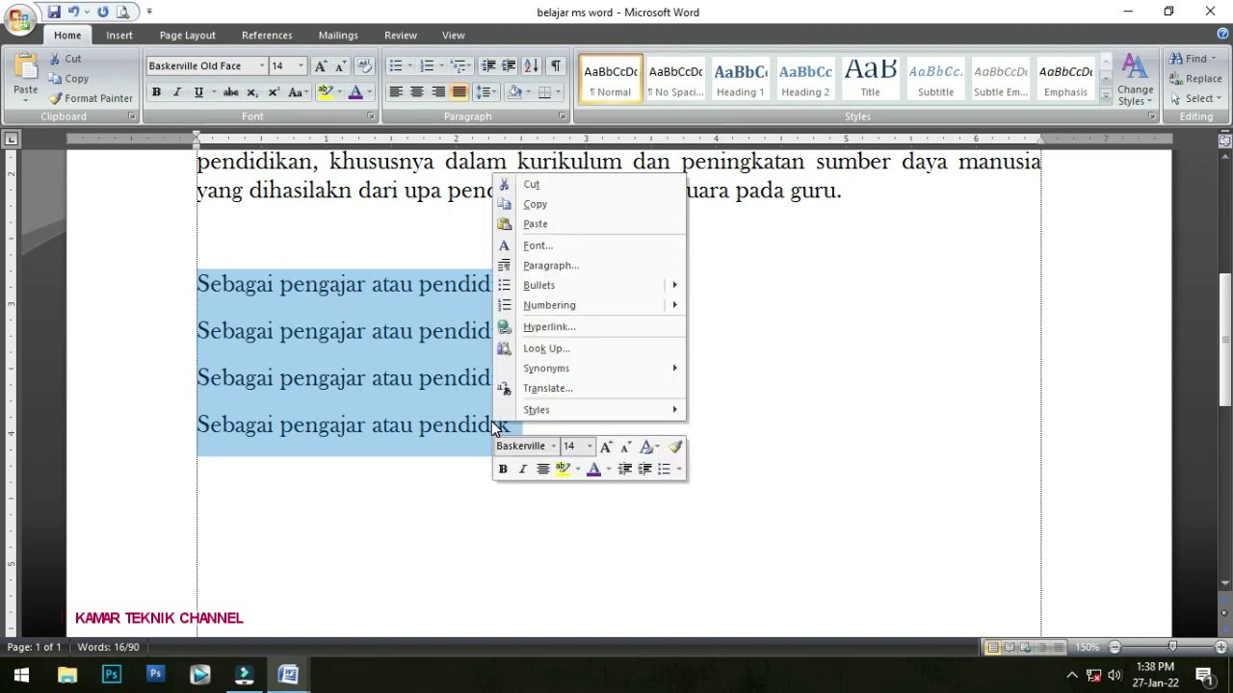
right_click(418, 427)
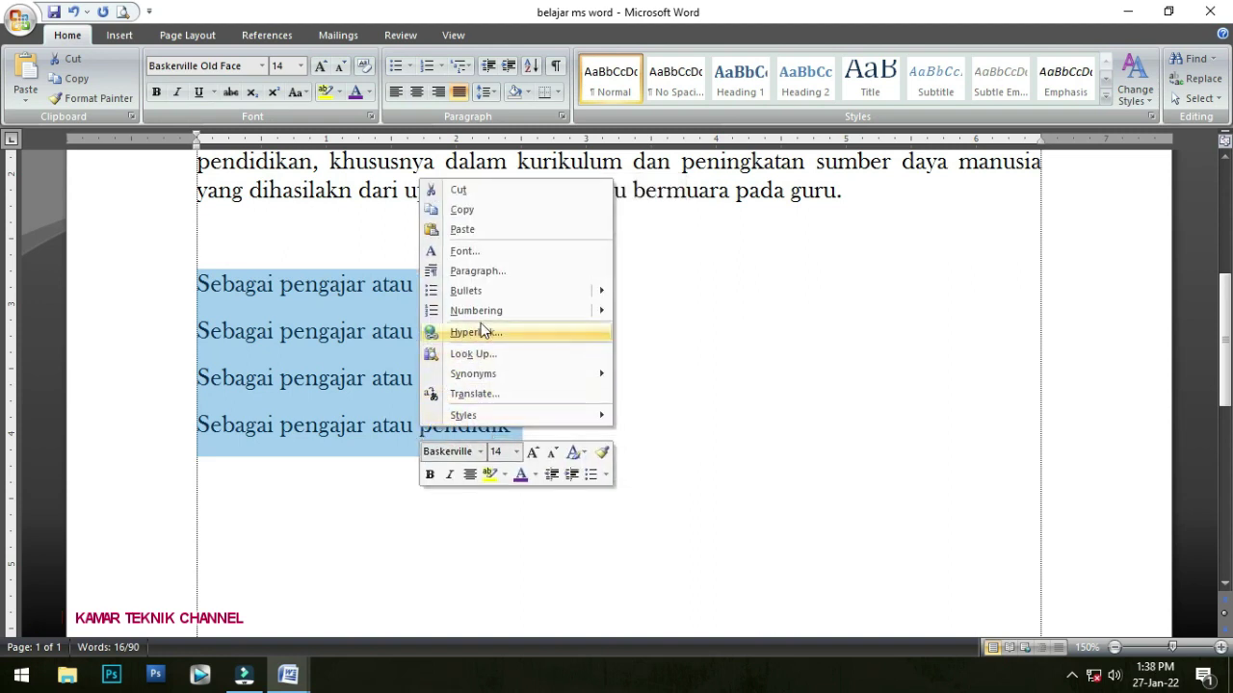
mouse_move(494, 315)
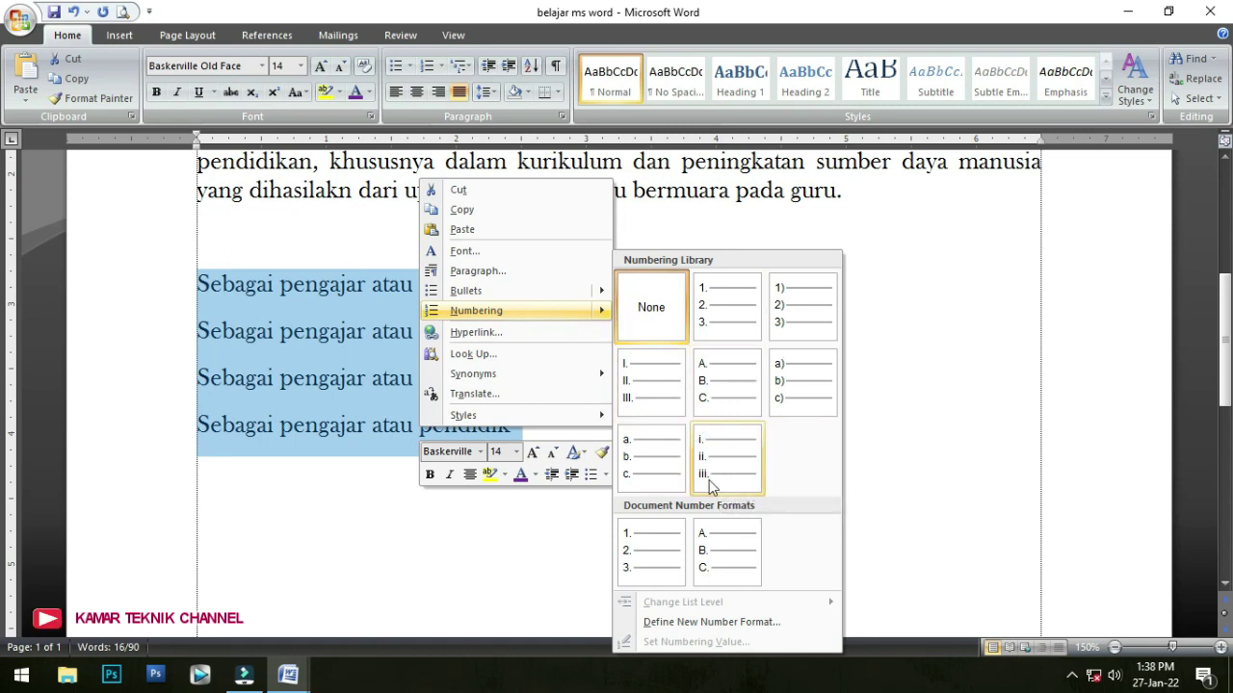
left_click(715, 305)
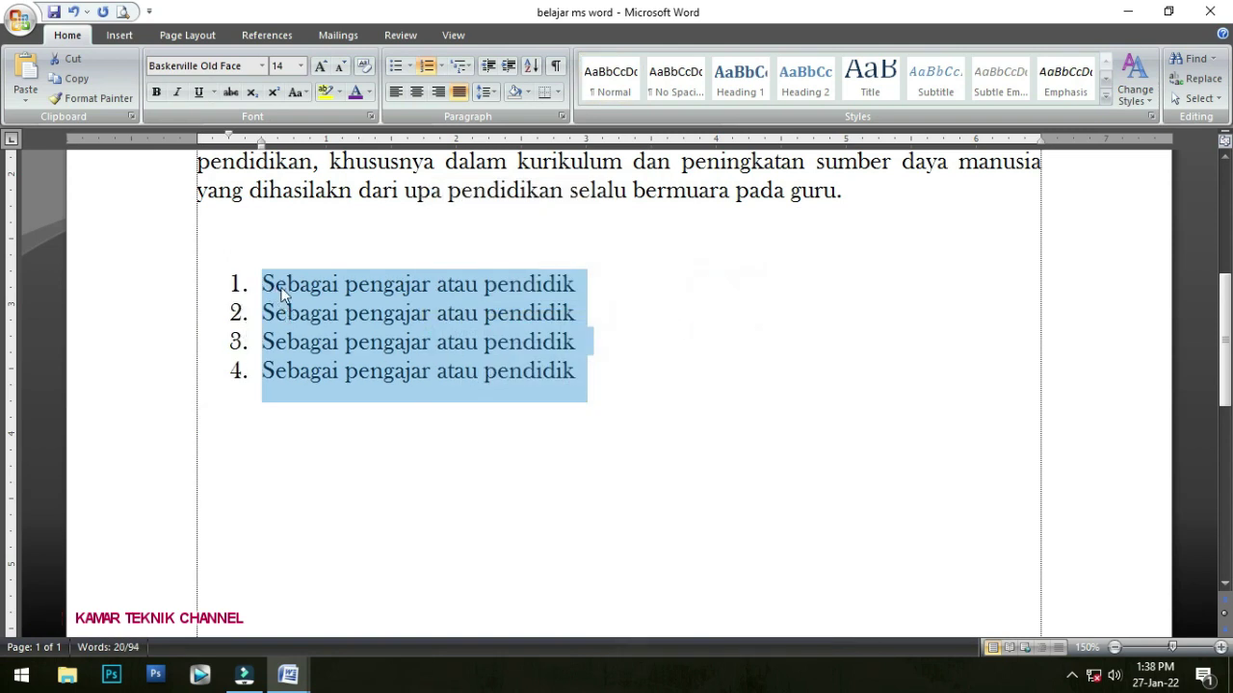
- Examine the numbered headings and lettered sub-items in the "BAHASAN MS WORD" document, and return to "belajar ms word"
left_click(288, 674)
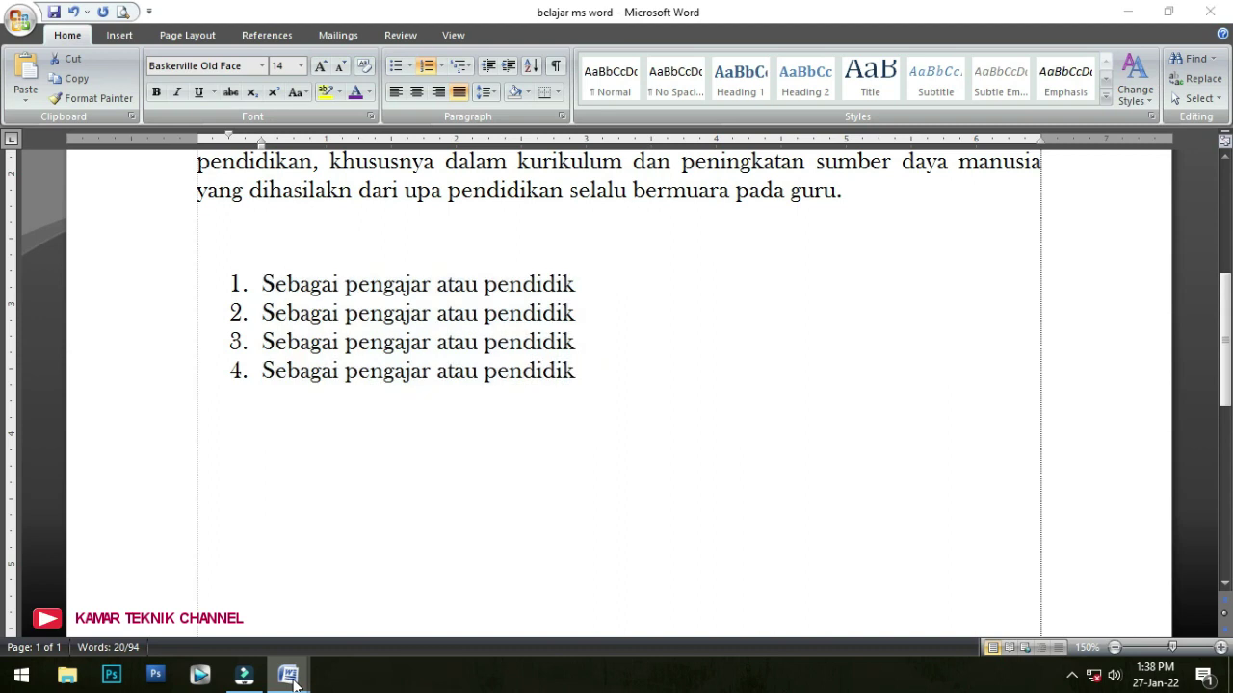
left_click(238, 607)
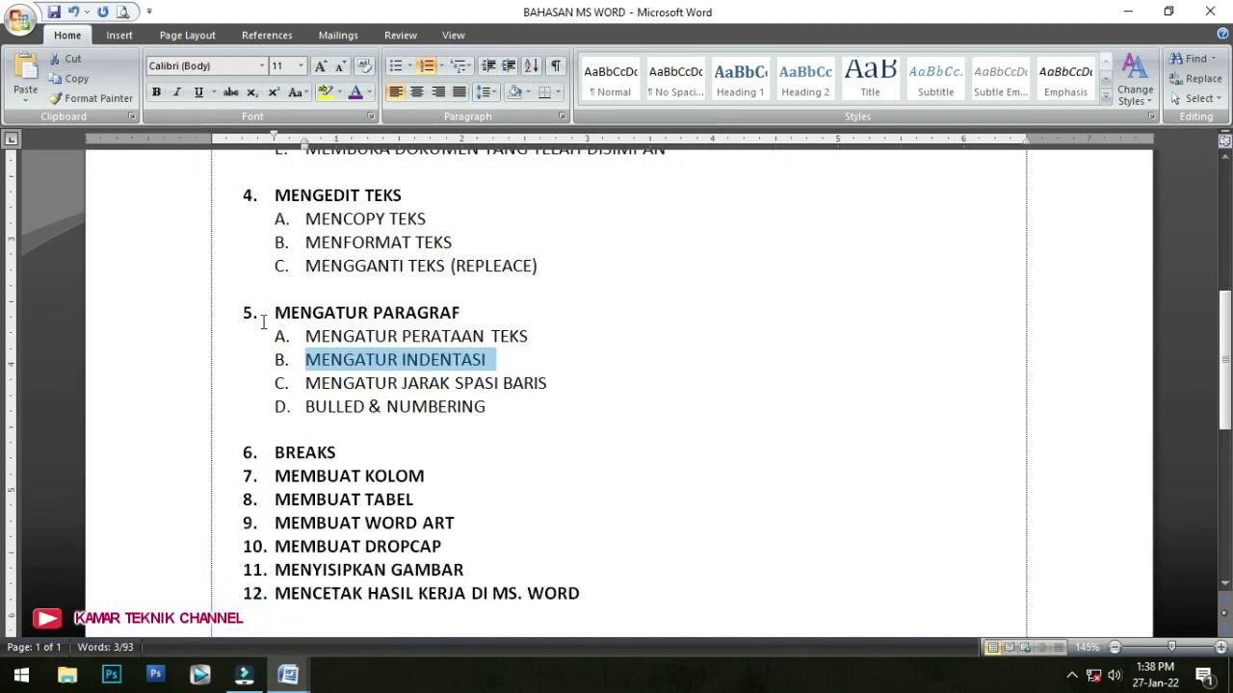
scroll(255, 435, "down", 3)
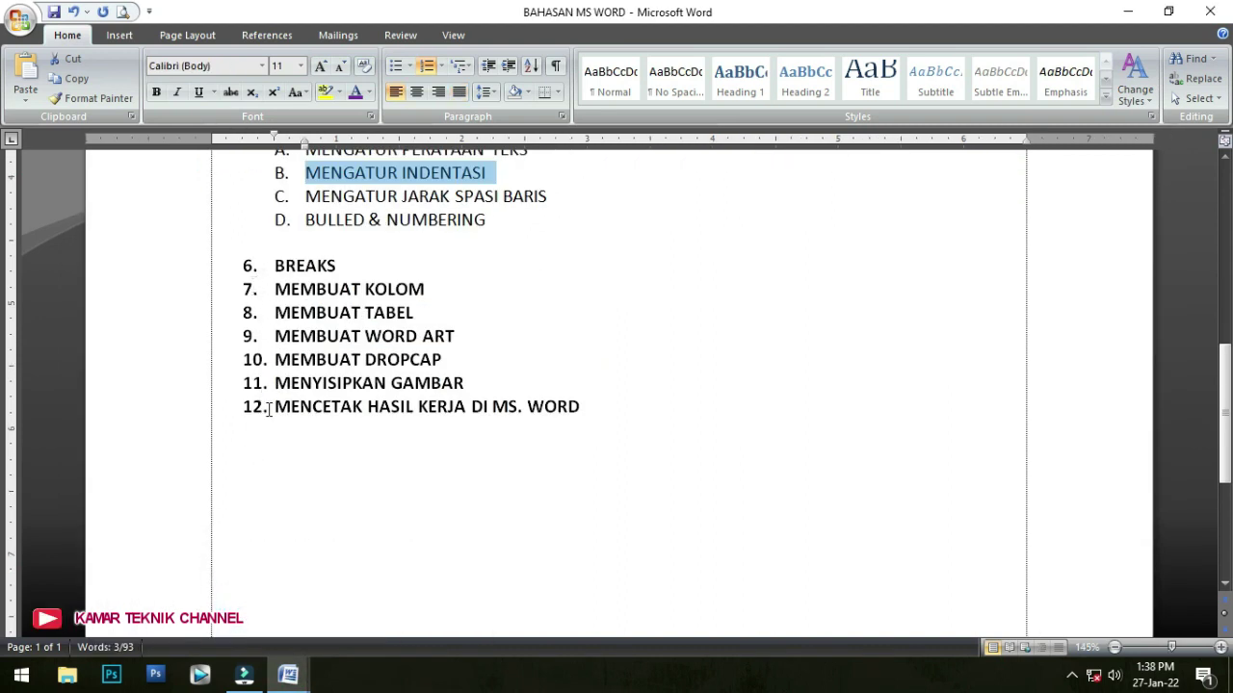
scroll(269, 409, "up", 4)
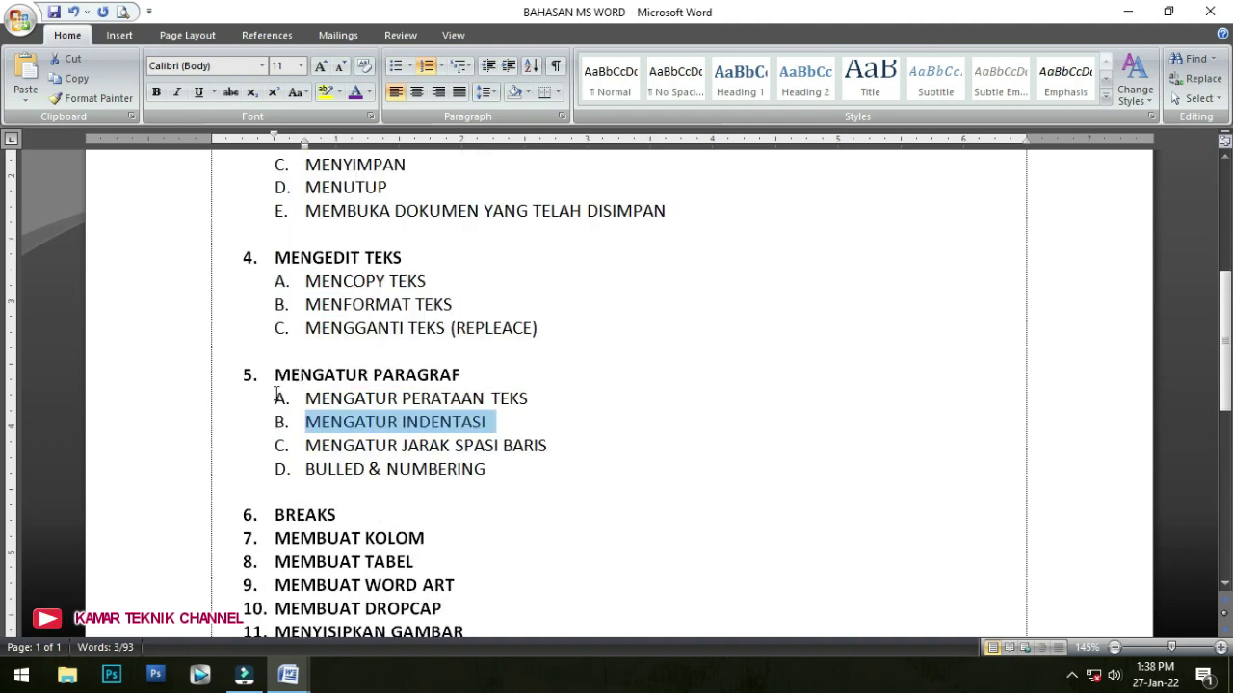
left_click(432, 398)
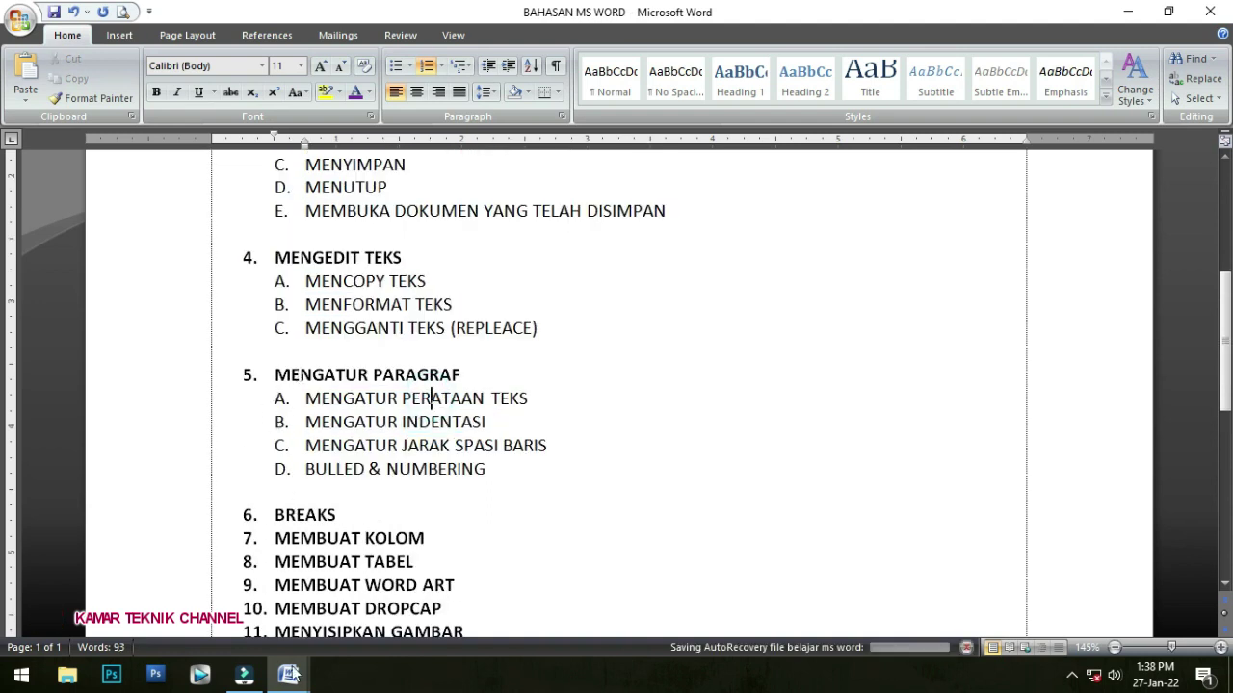
mouse_move(288, 675)
left_click(343, 612)
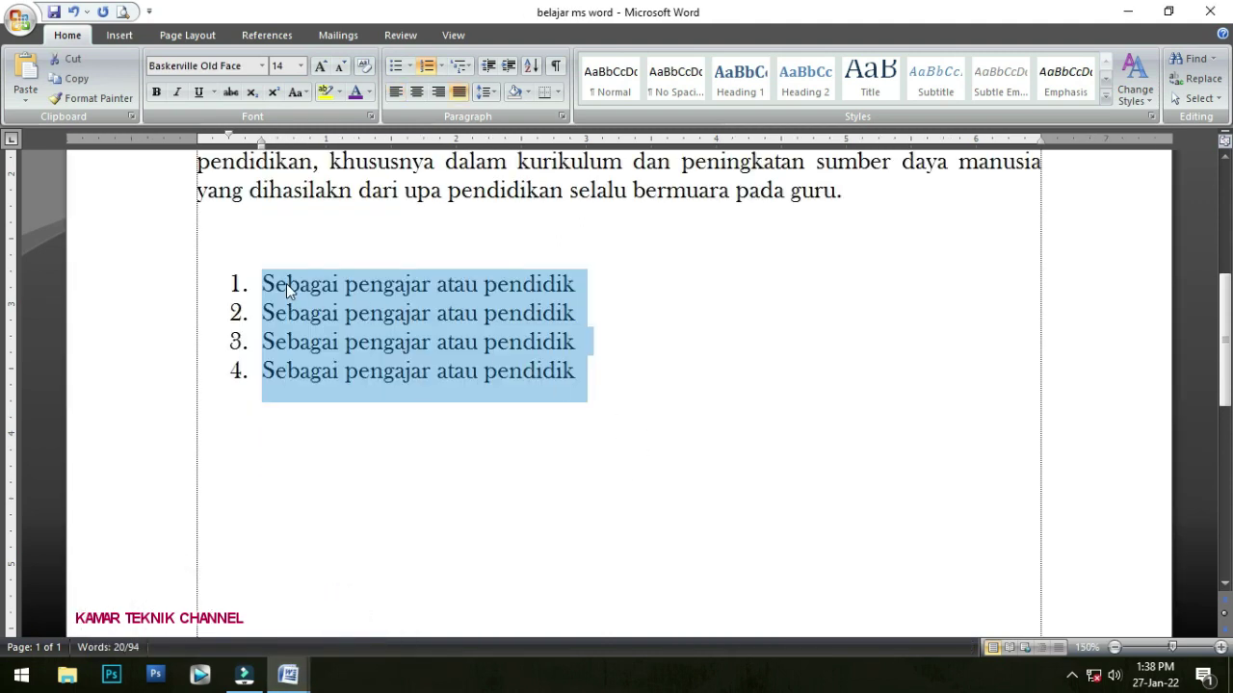
- Change the numbering of the four list lines to the "A. B. C." format
left_click(271, 283)
left_click_drag(262, 283, 575, 371)
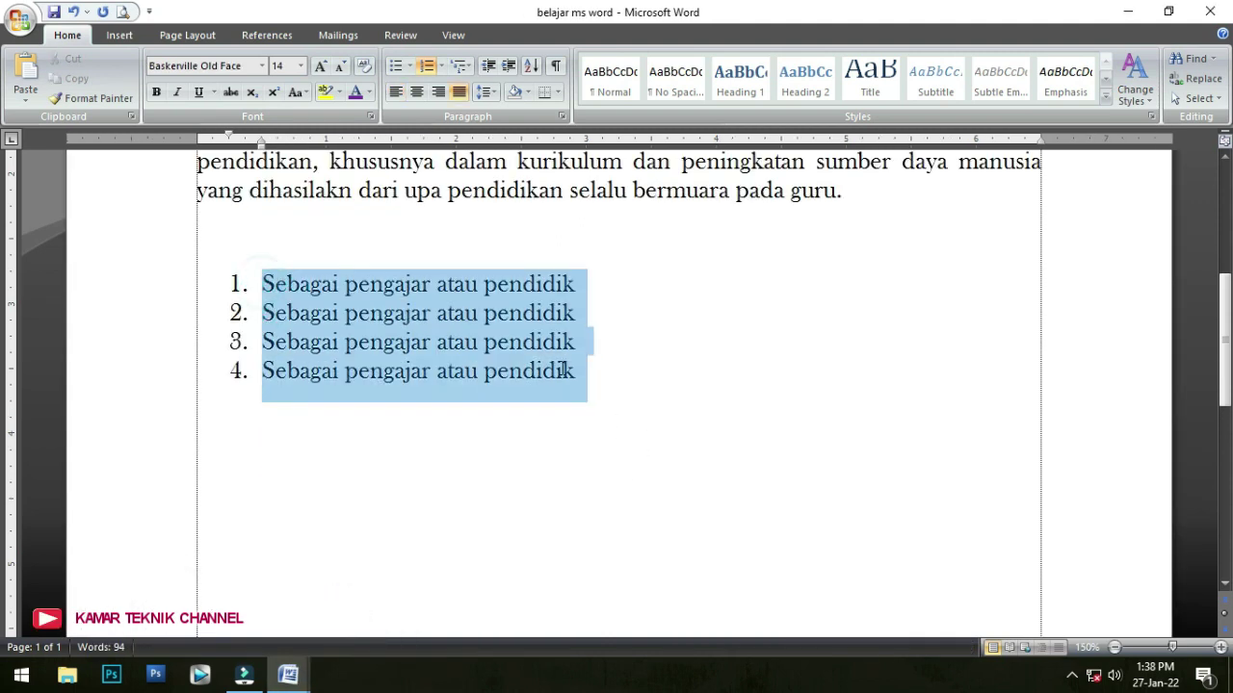
right_click(562, 369)
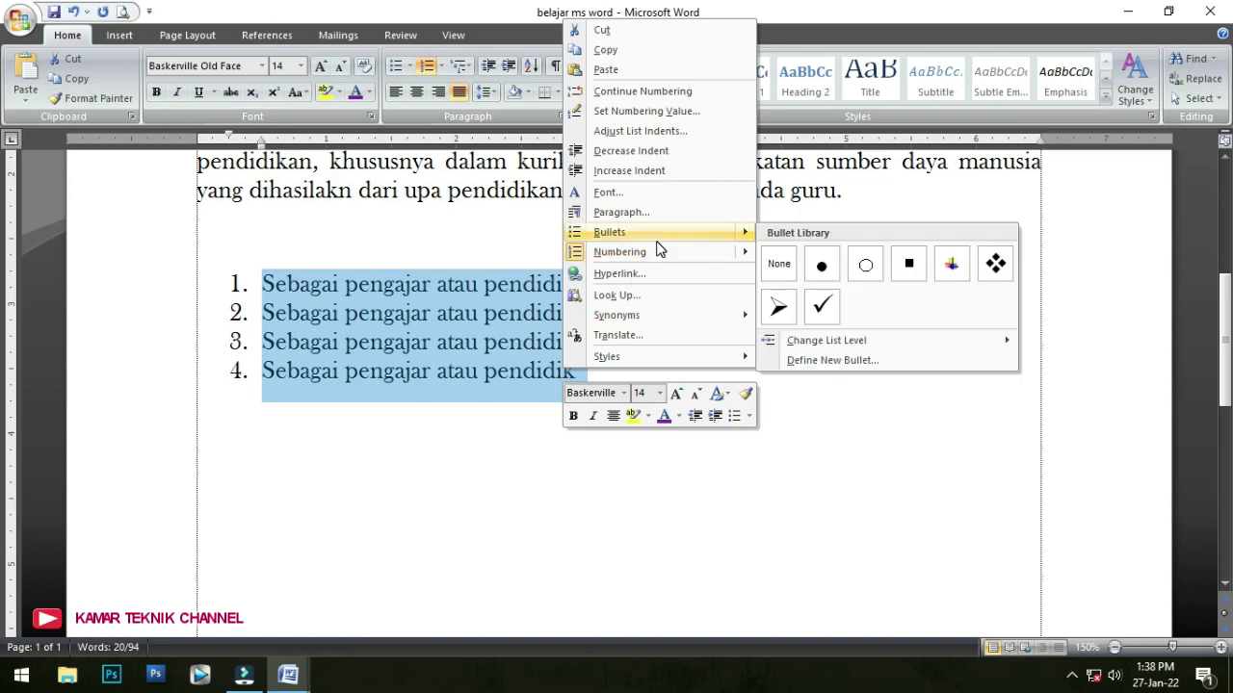
right_click(535, 371)
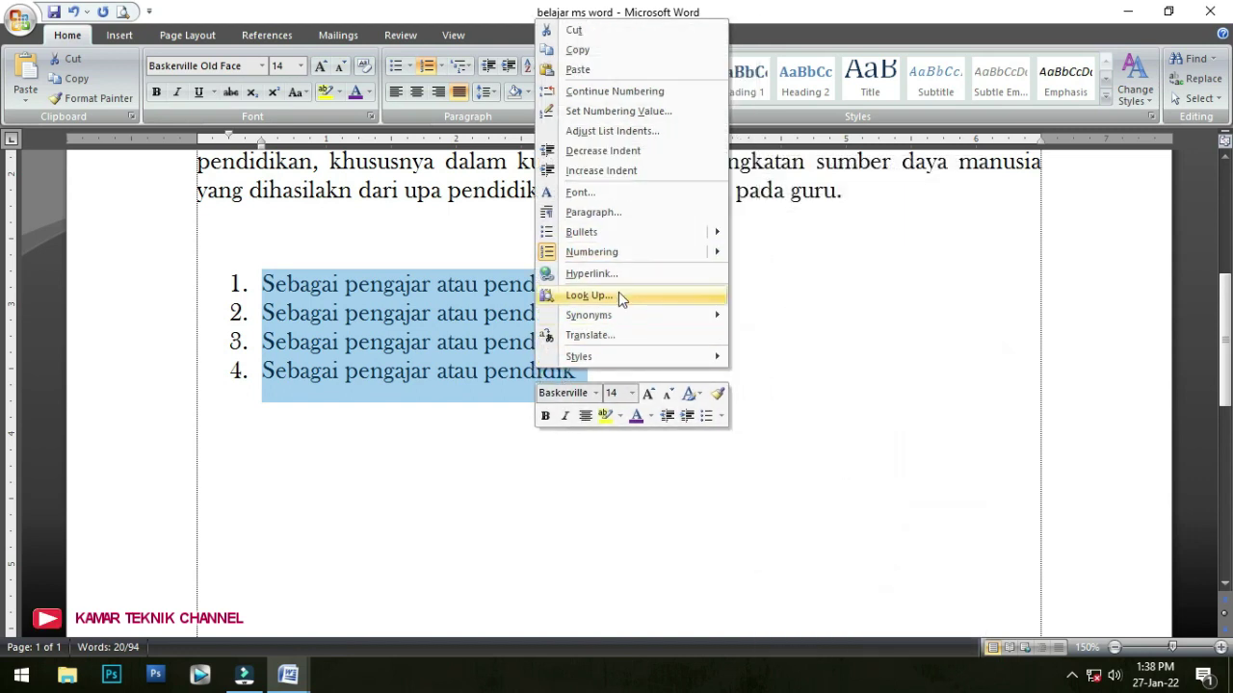
mouse_move(636, 261)
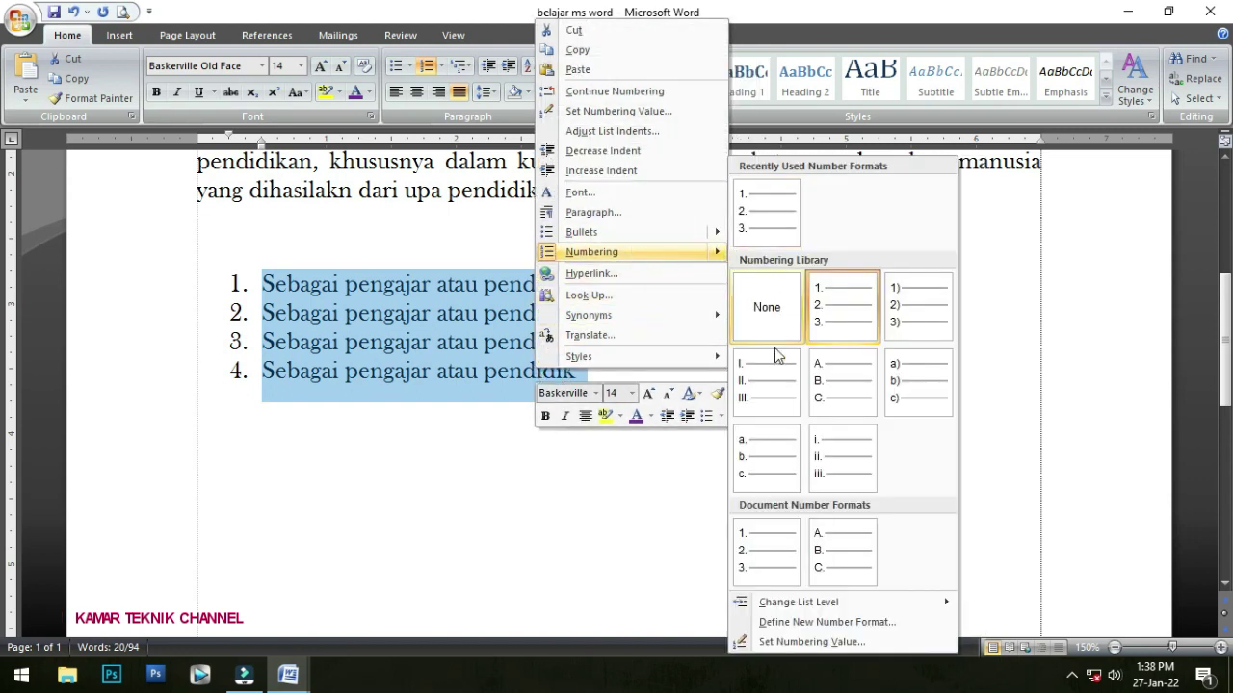
left_click(826, 381)
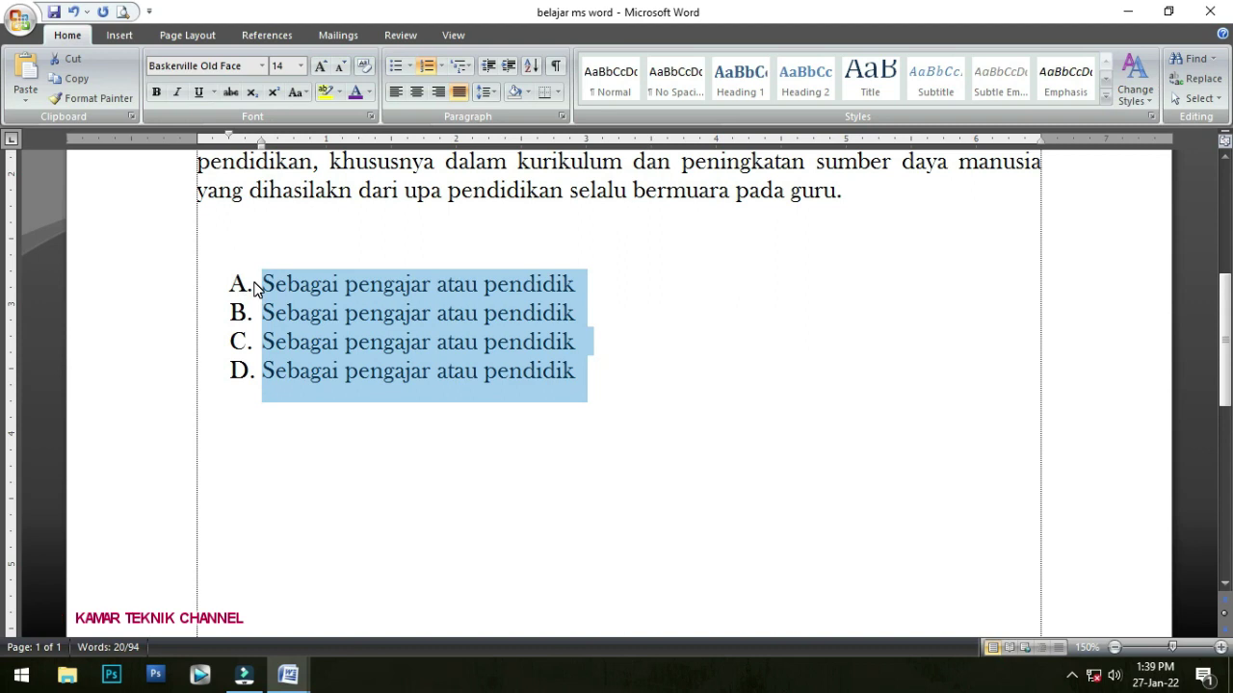
- Undo the lettered format and the numbered format on the four lines
left_click(74, 11)
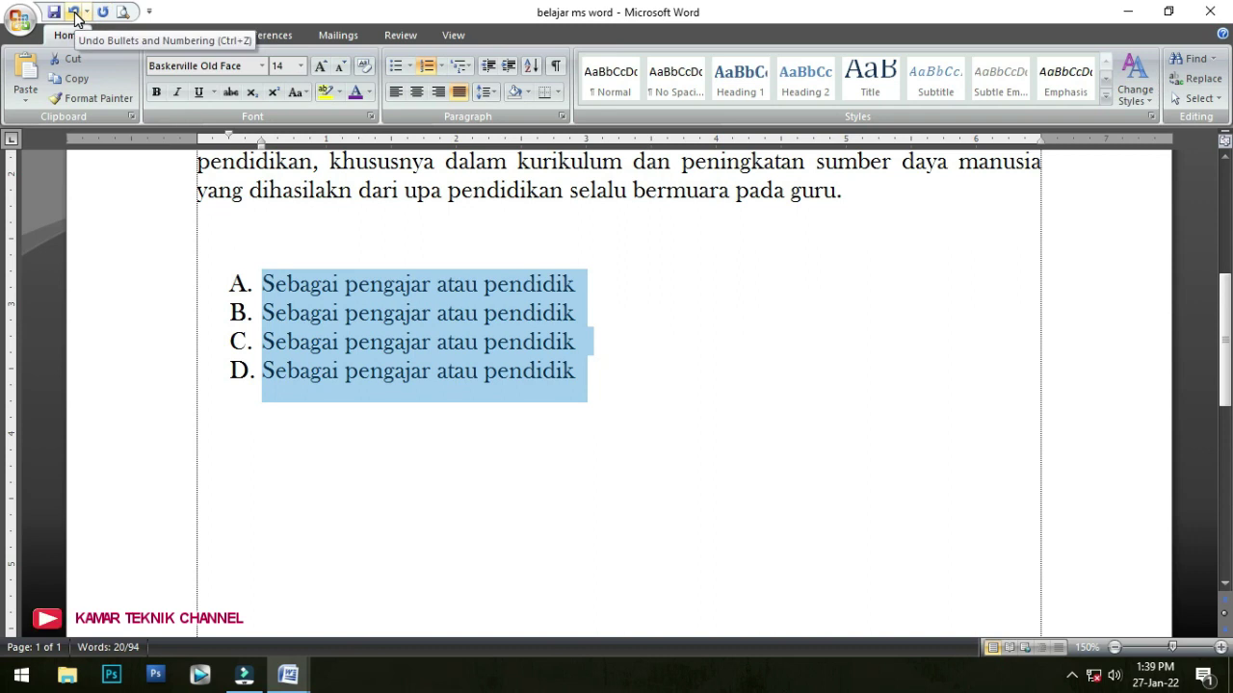
left_click(75, 14)
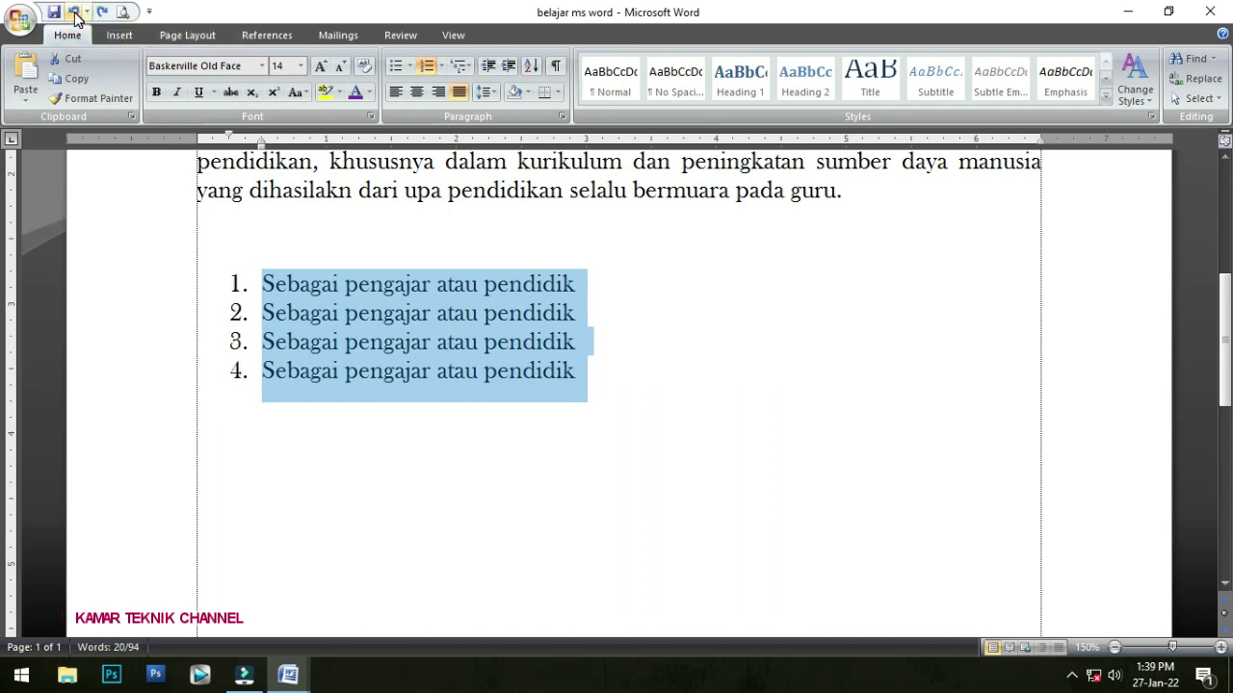
left_click(75, 13)
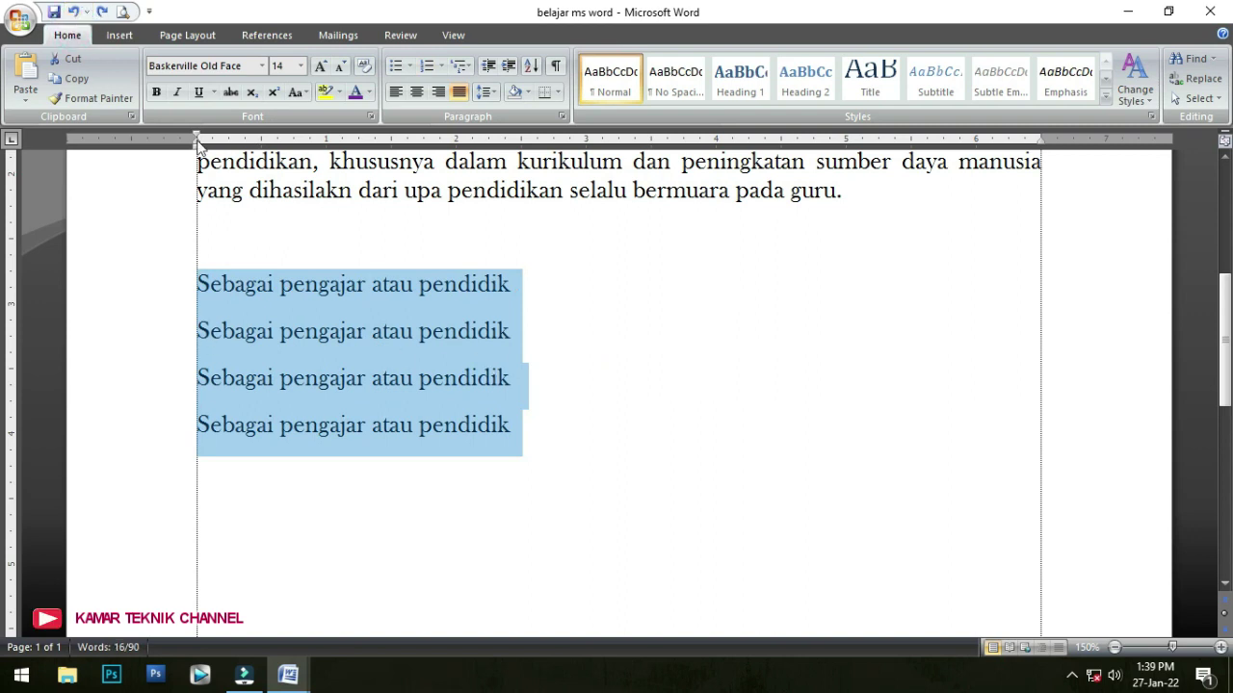
- Redo both numbering changes on the four lines, and undo them one by one back to plain lines
left_click(102, 12)
left_click(102, 11)
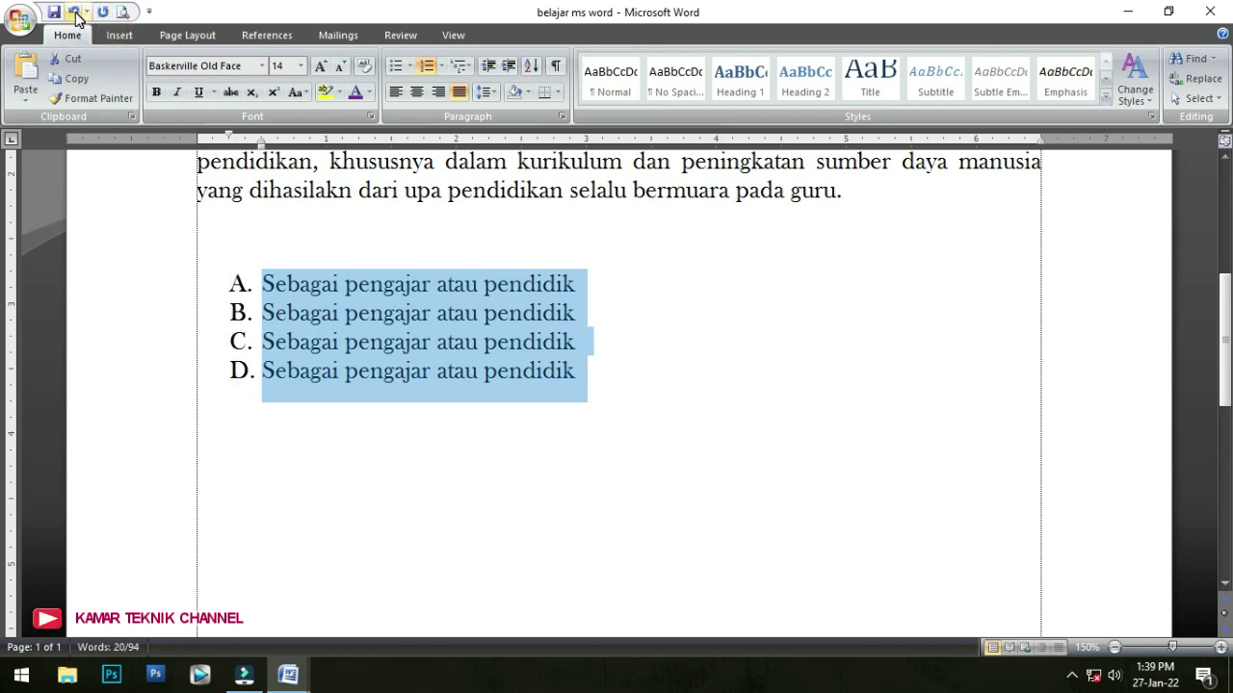
left_click(75, 14)
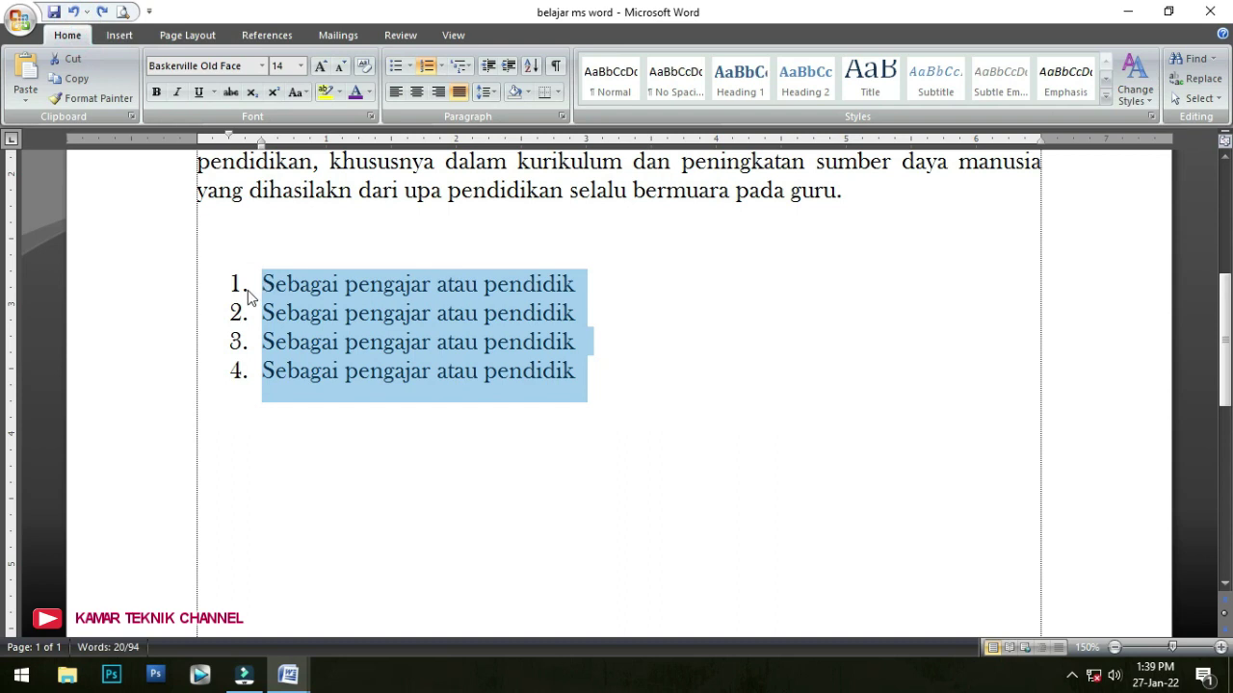
left_click(73, 13)
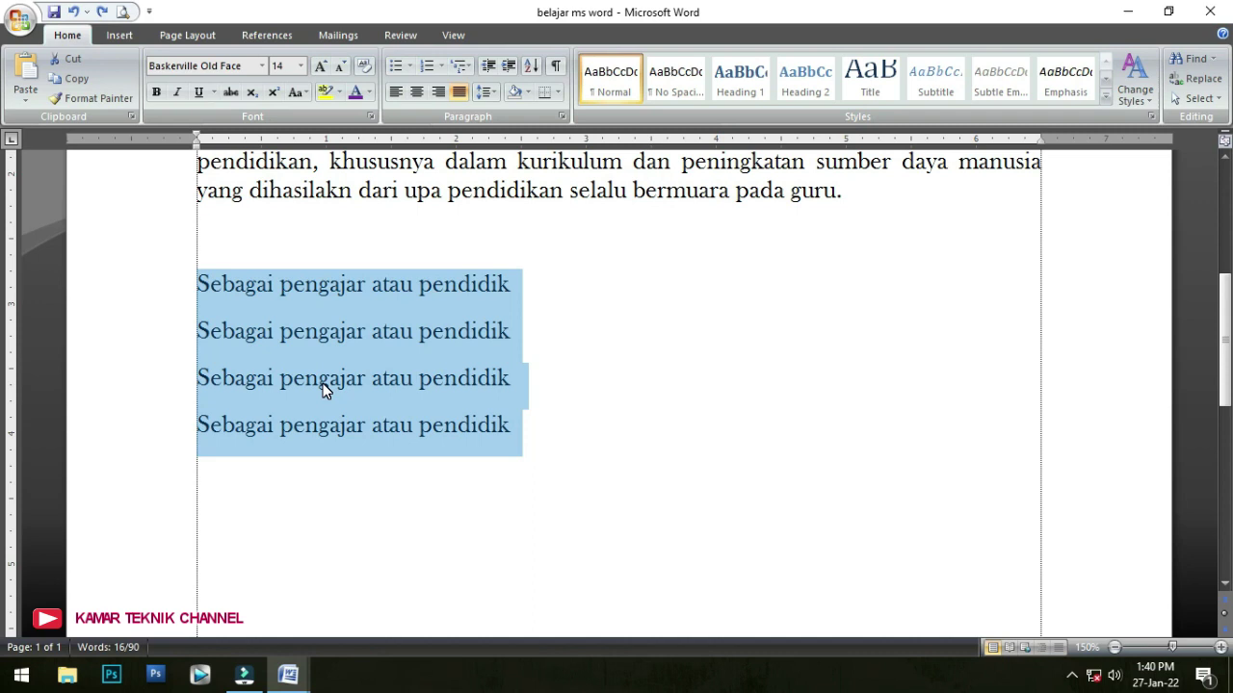
- Apply check mark bullets to the four "Sebagai pengajar atau pendidik" lines, and change them to four-diamond bullets
right_click(381, 382)
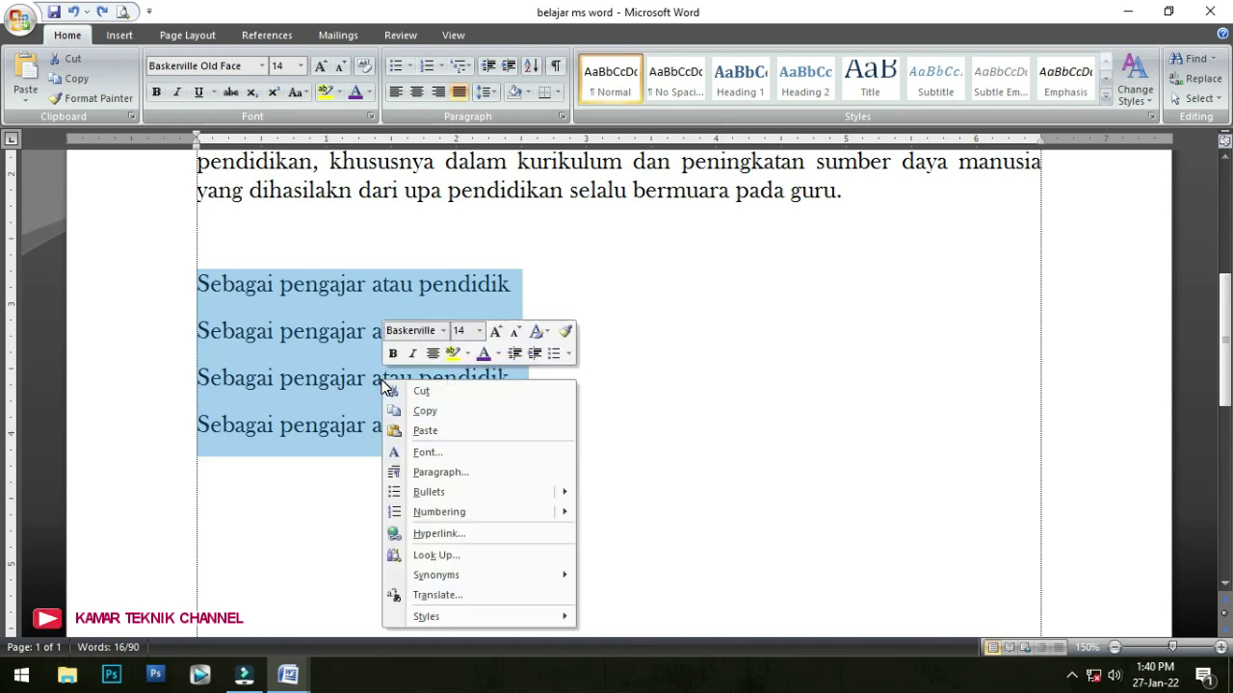
mouse_move(446, 496)
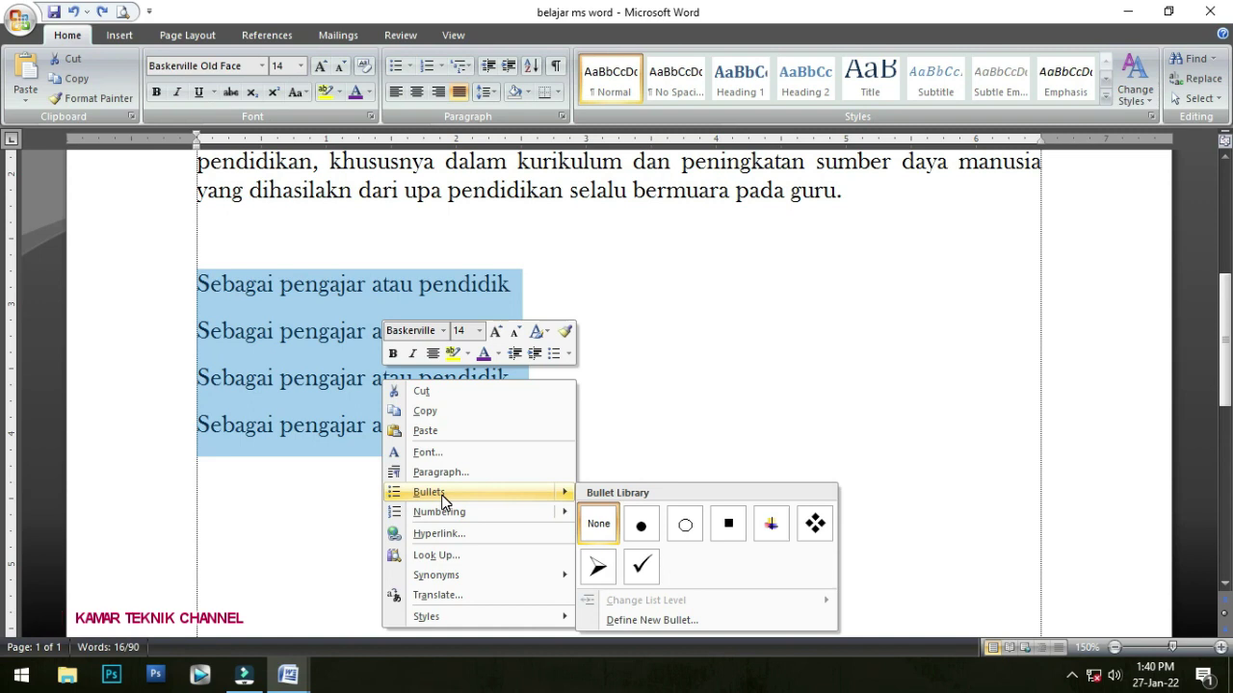
left_click(643, 571)
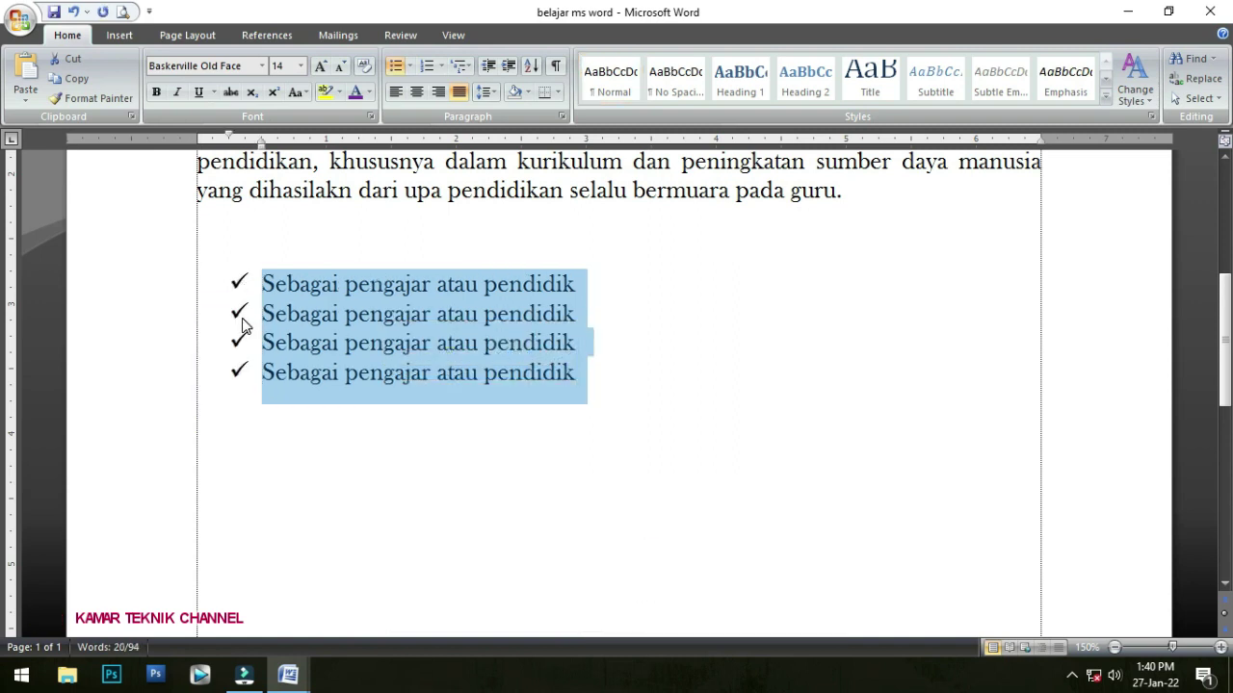
right_click(418, 344)
mouse_move(523, 517)
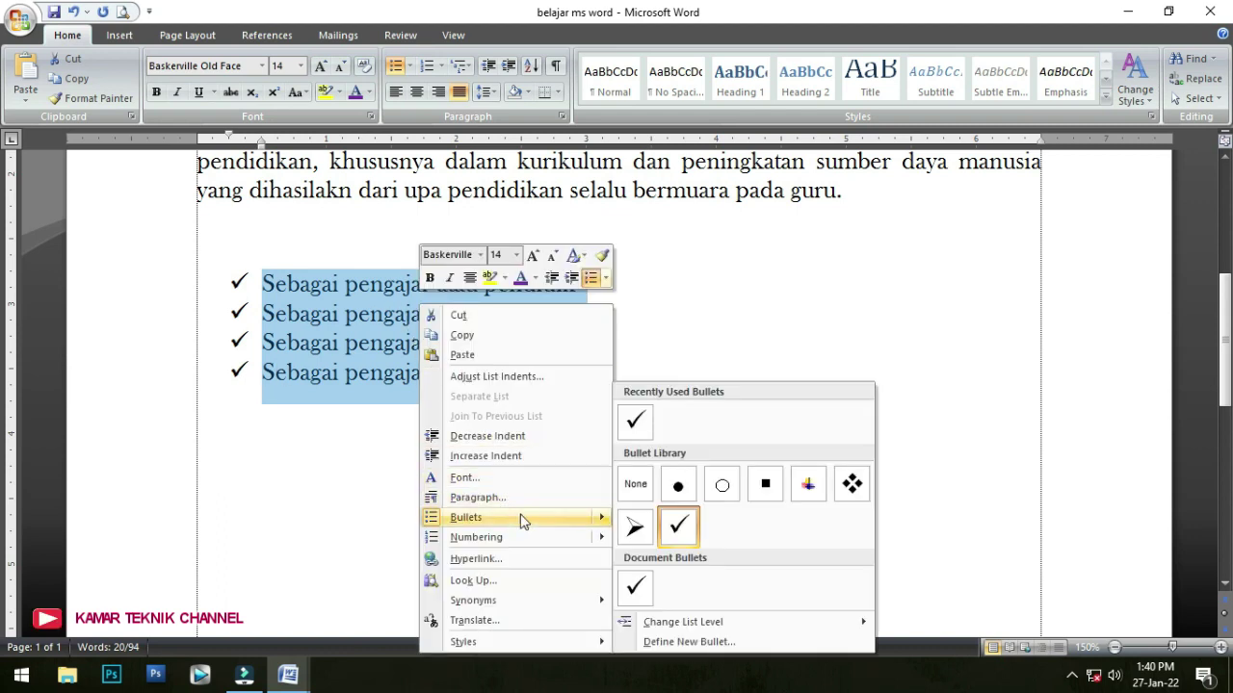
left_click(854, 486)
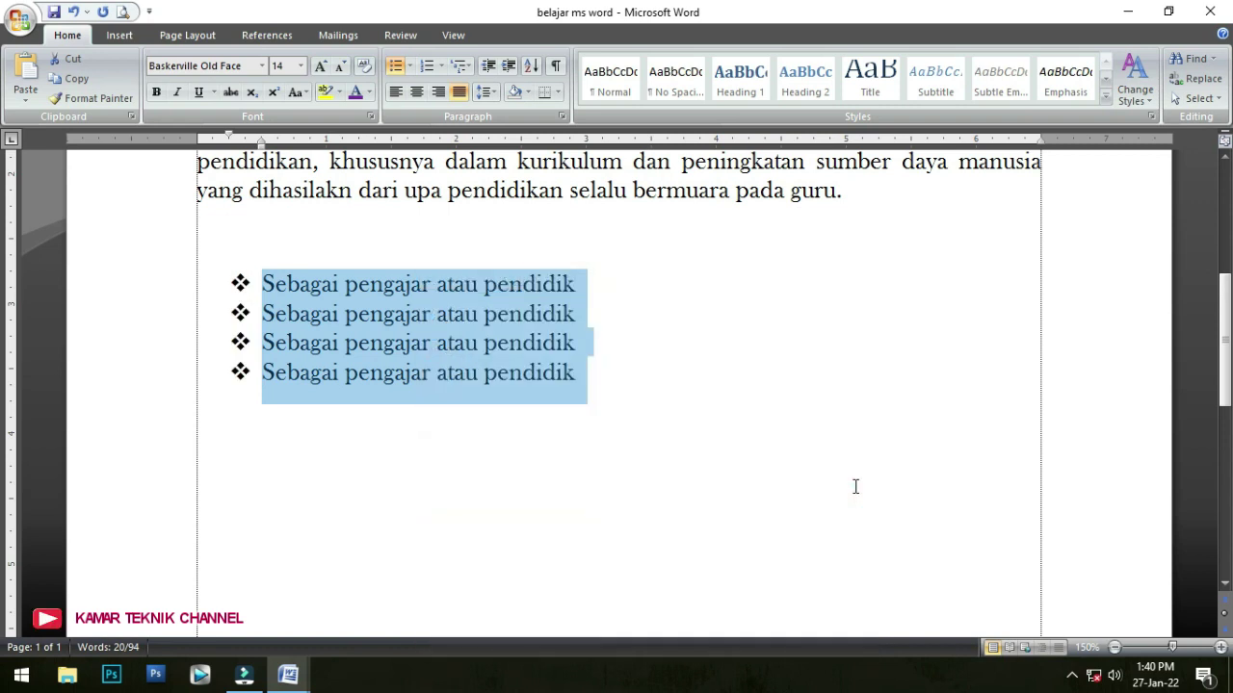
- Review section 5 "MENGATUR PARAGRAF" and topic 6 "BREAKS" in the "BAHASAN MS WORD" document, and return to "belajar ms word"
left_click(291, 678)
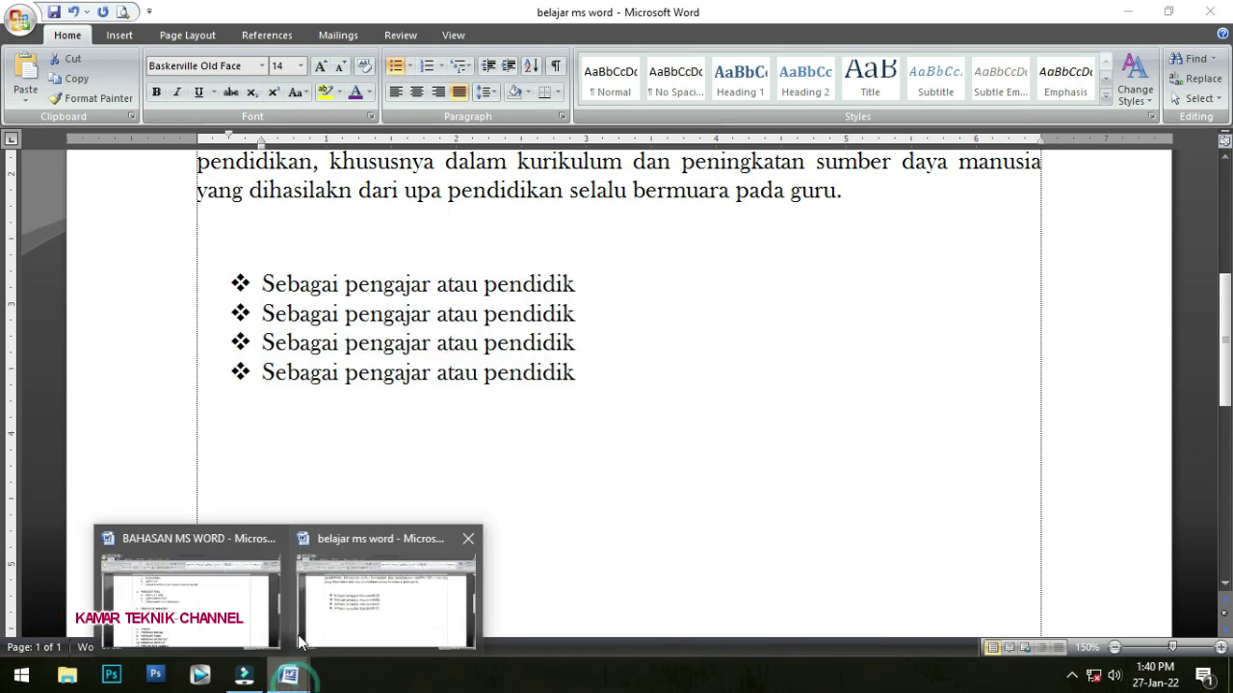
left_click(302, 602)
left_click(298, 677)
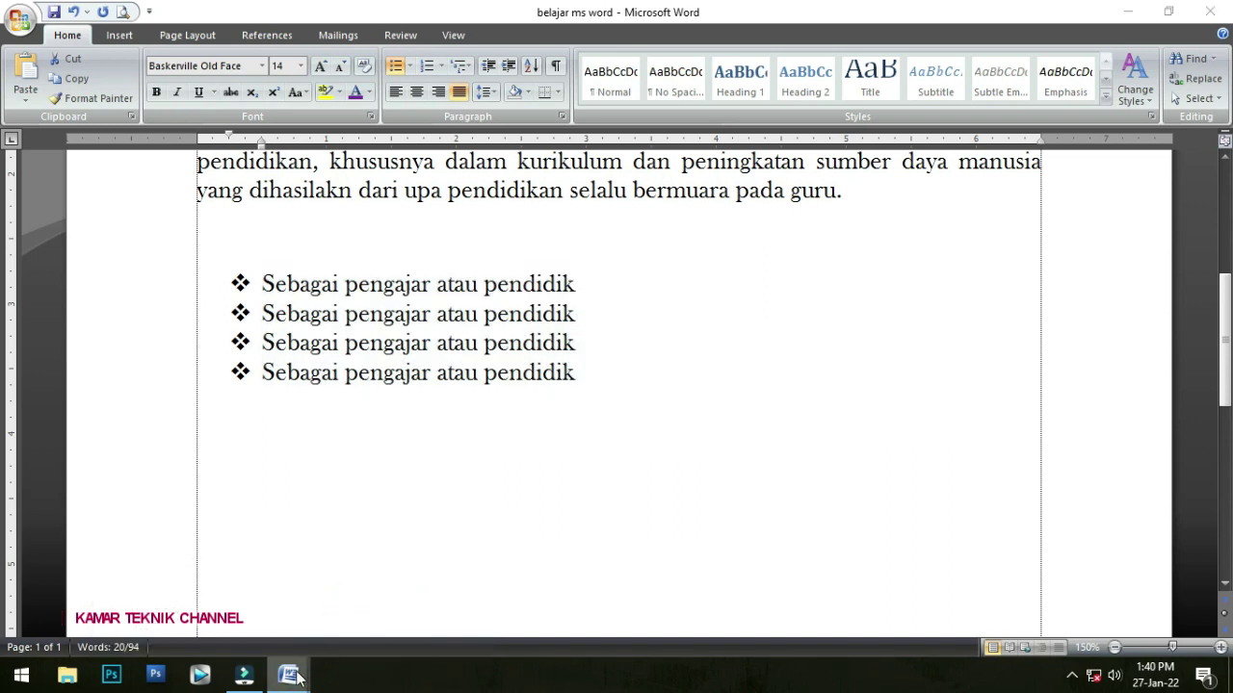
mouse_move(268, 631)
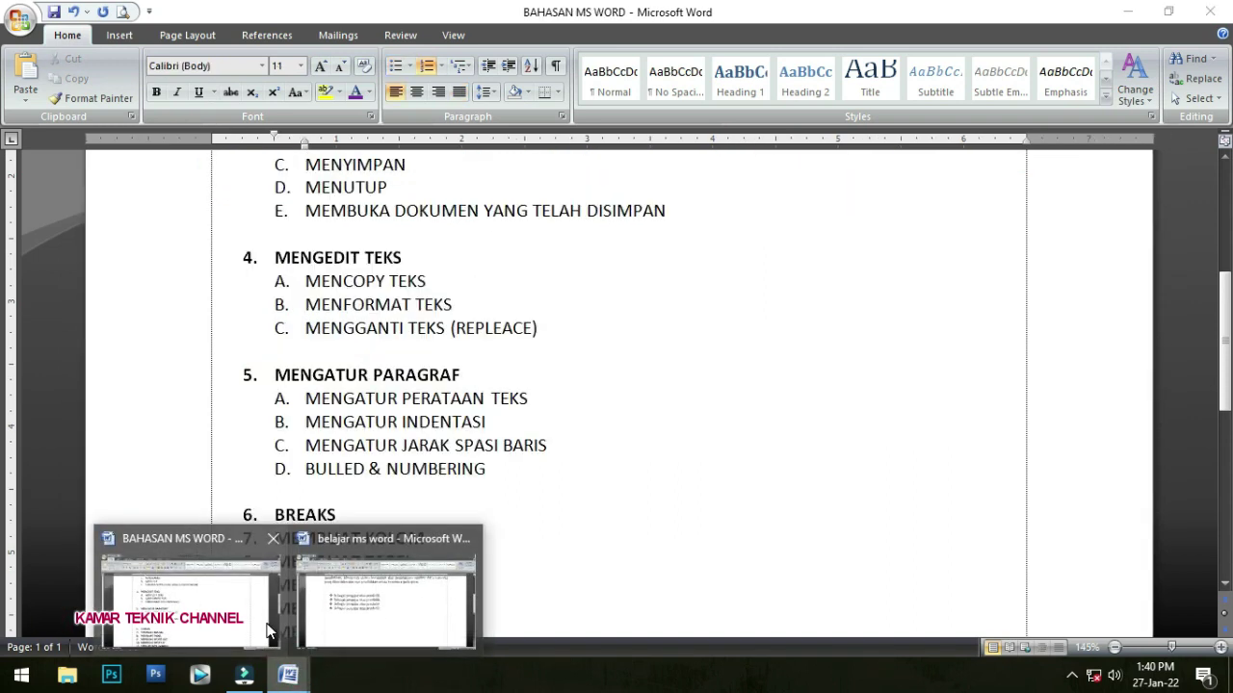
left_click(248, 626)
left_click(432, 398)
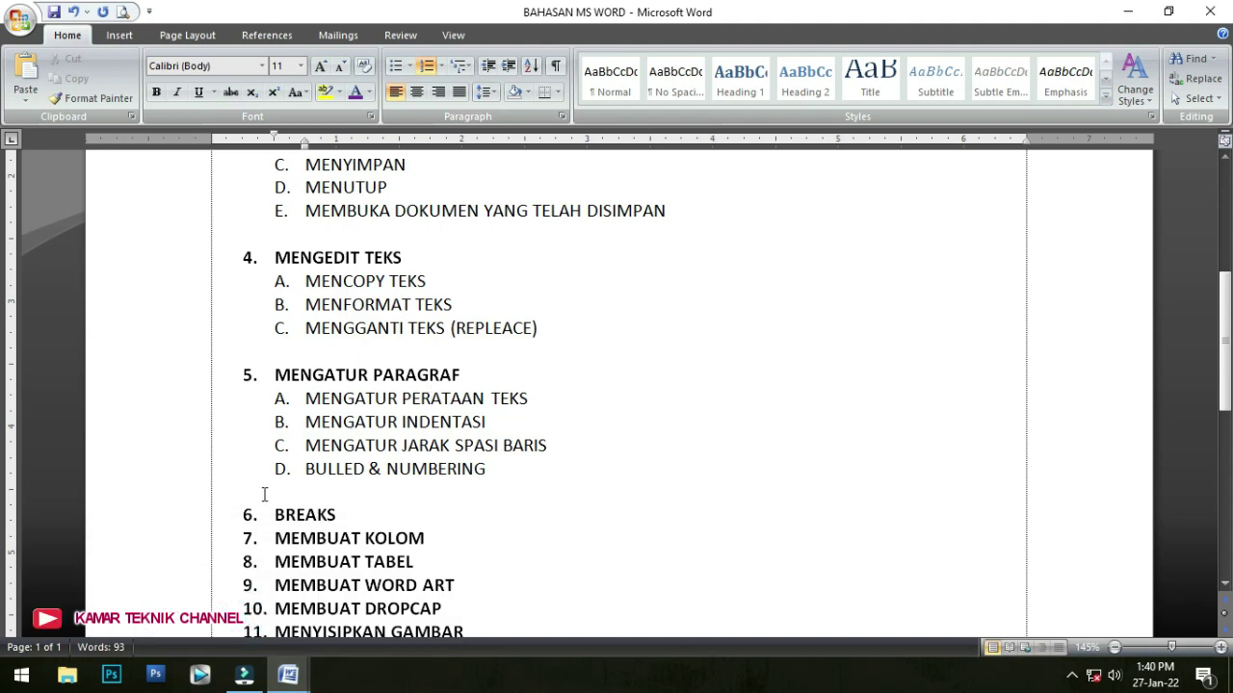
scroll(376, 466, "down", 2)
left_click_drag(277, 250, 523, 347)
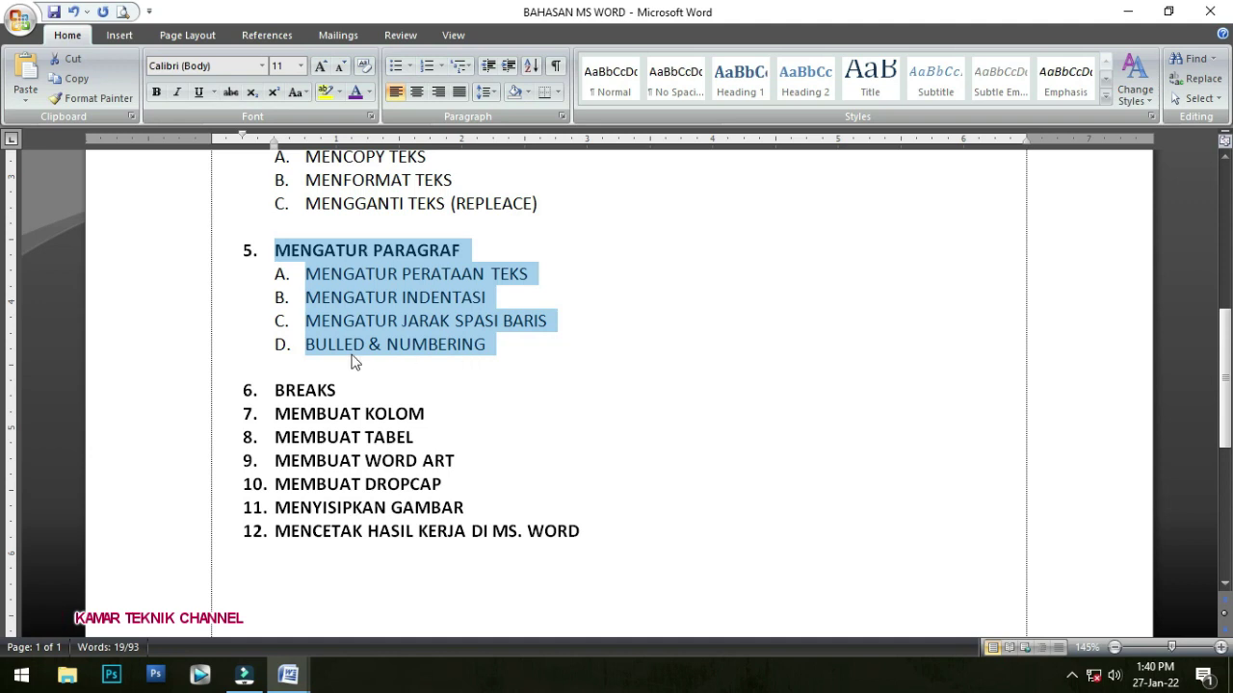
left_click(320, 392)
mouse_move(288, 674)
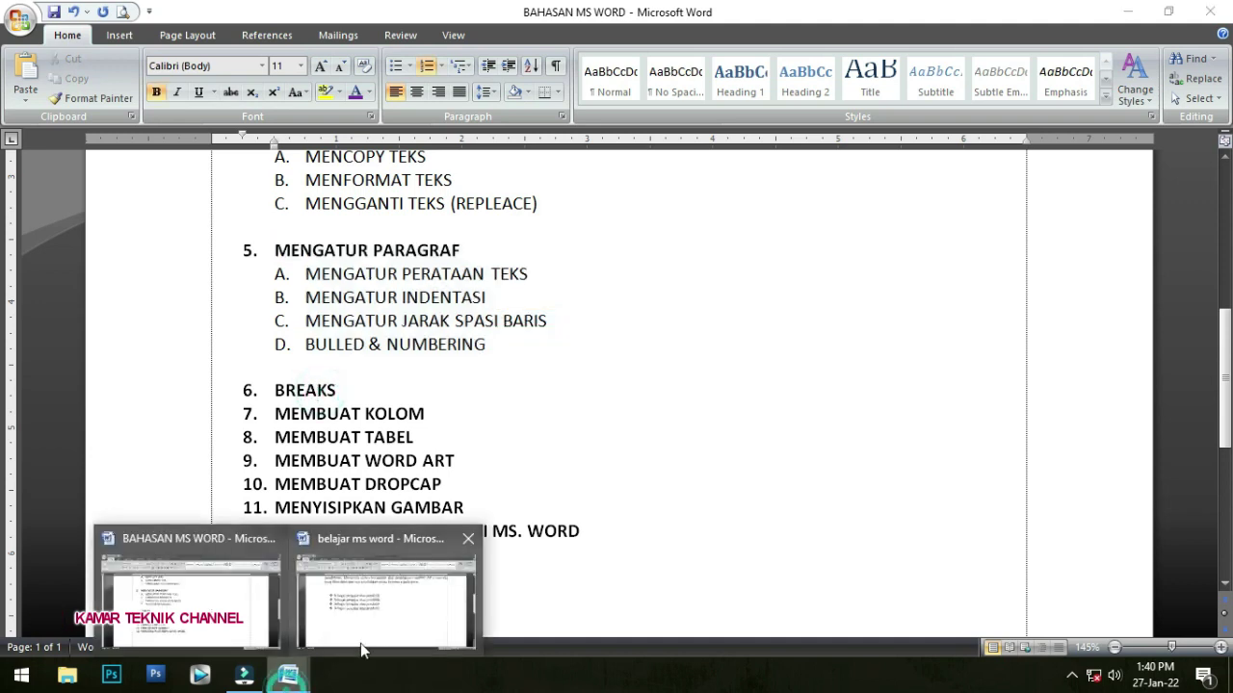
left_click(375, 621)
- Add the filler lines "Idisduiosdu ][p[p]", "Kopkopjij" and "Pkfkfo" as plain paragraphs below the bulleted list
scroll(472, 384, "up", 3)
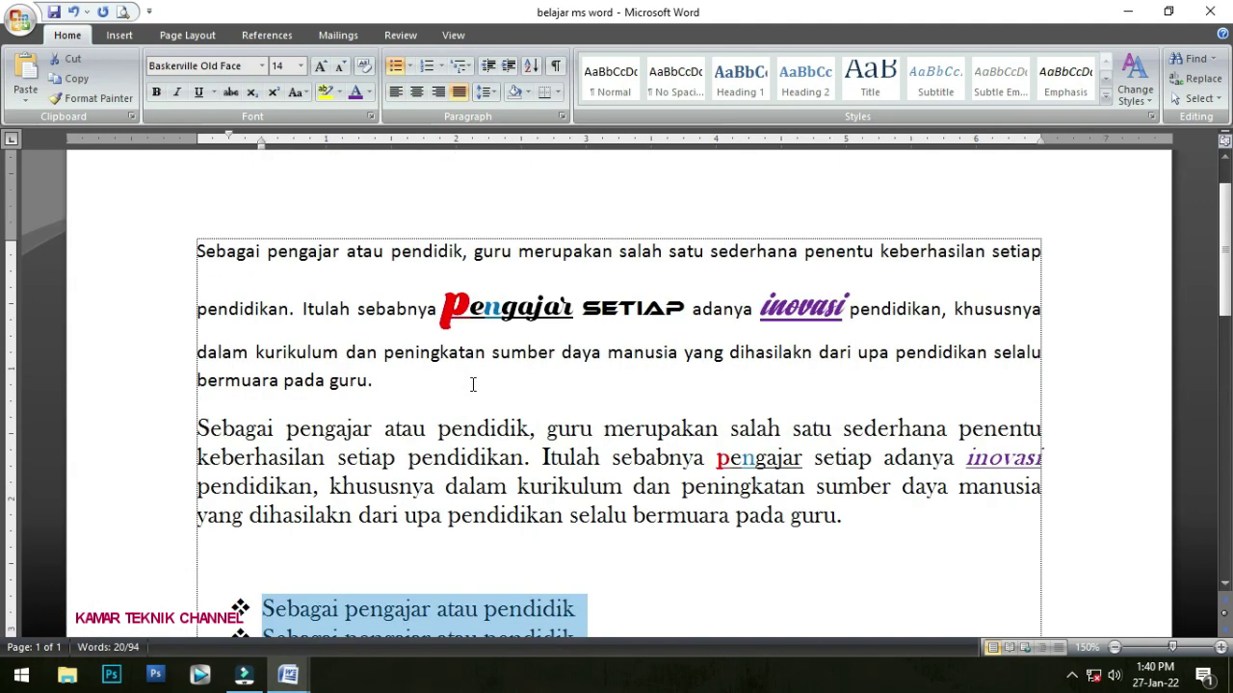
scroll(472, 383, "down", 3)
scroll(472, 383, "down", 10)
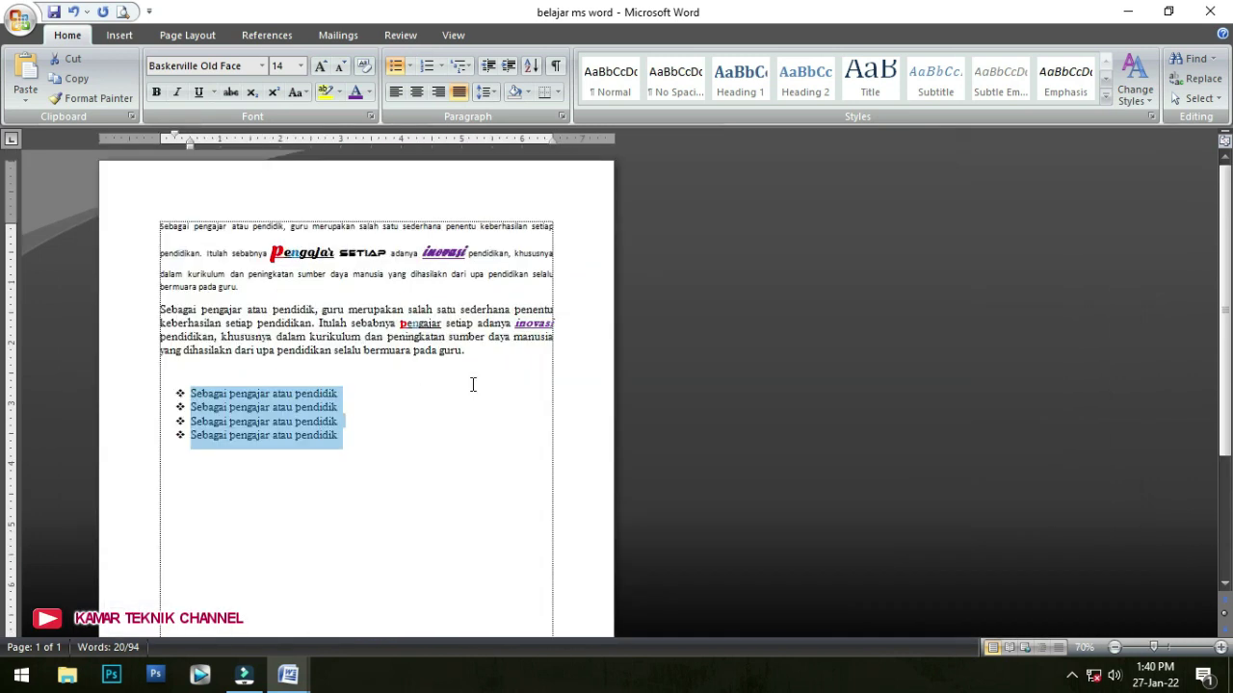
scroll(471, 391, "up", 2)
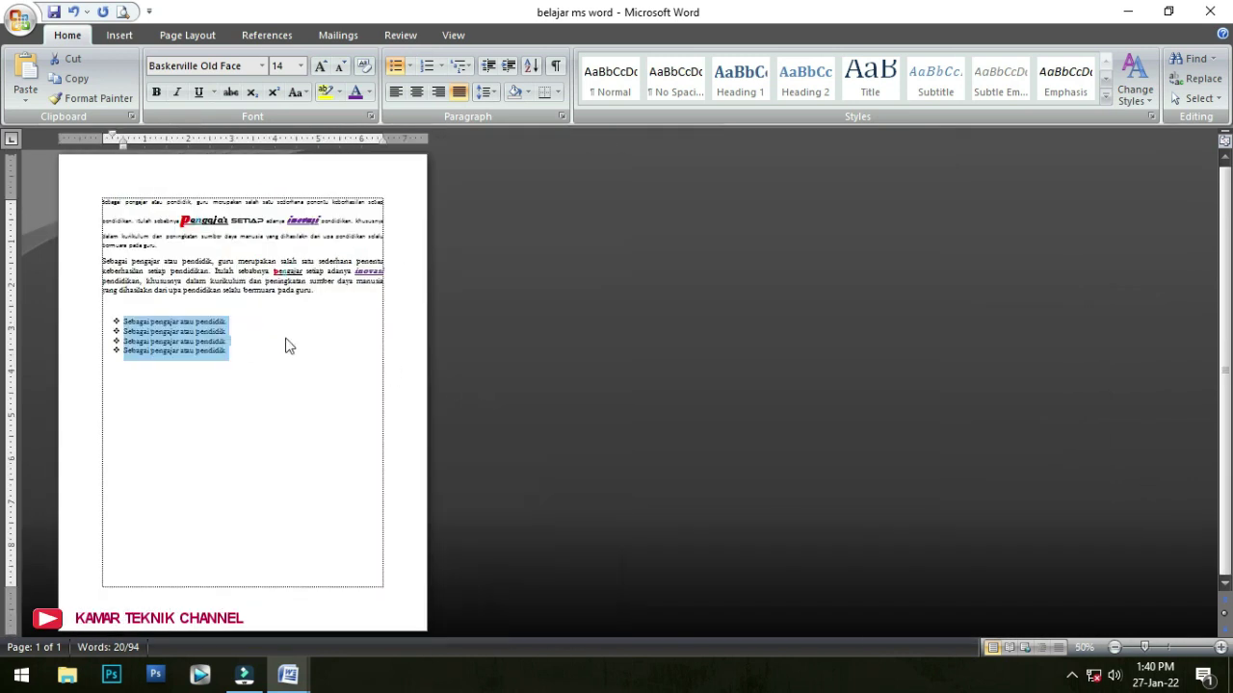
left_click(193, 292)
left_click(232, 351)
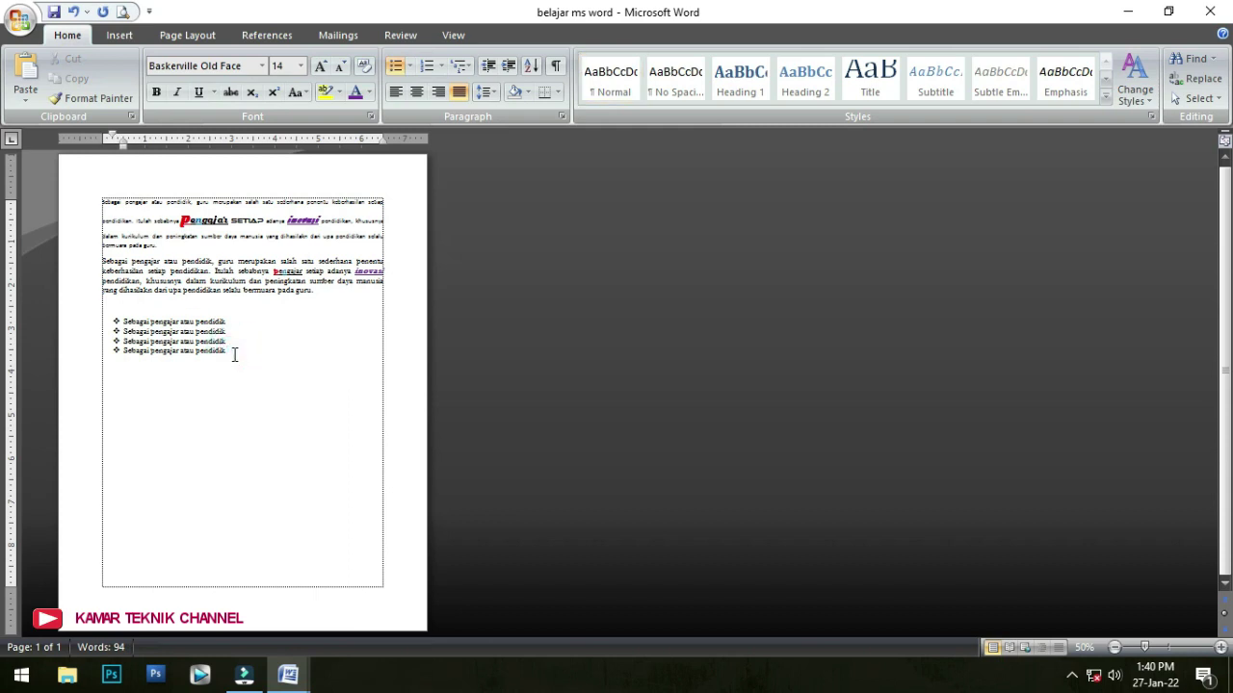
key("Return")
key("Return")
type("idisduiosdu ][p")
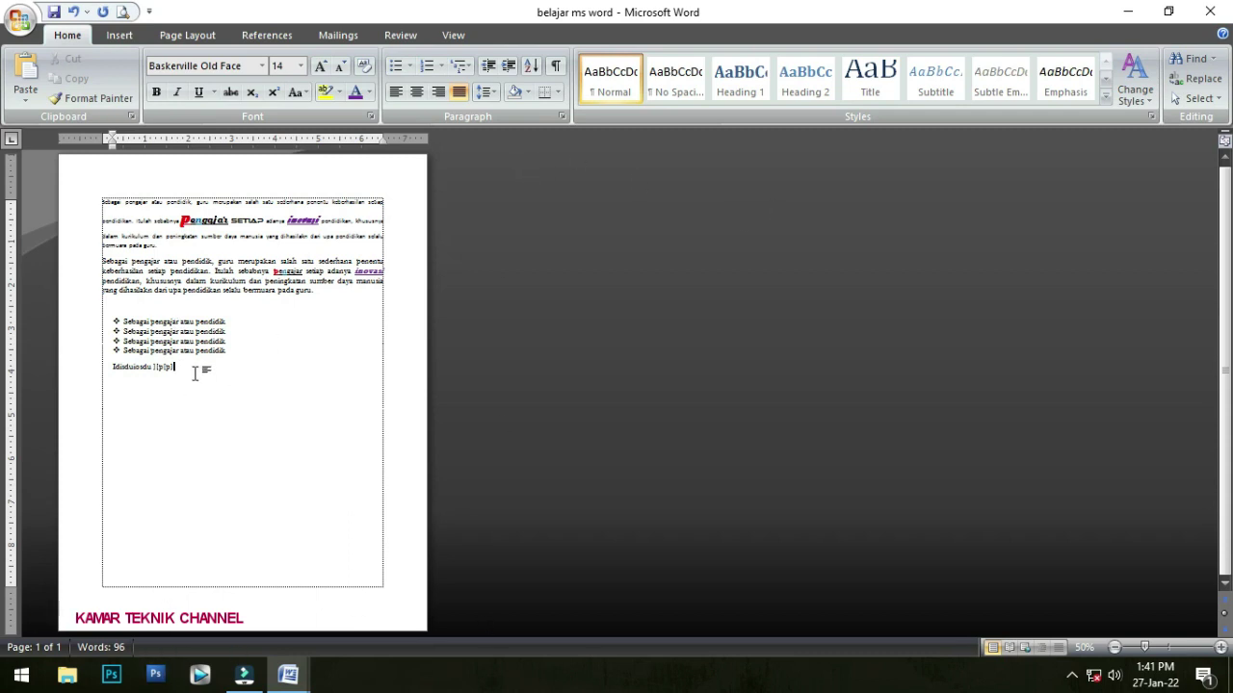
key("Return")
type("kopkopjj")
key("Return")
type("pkfkfo")
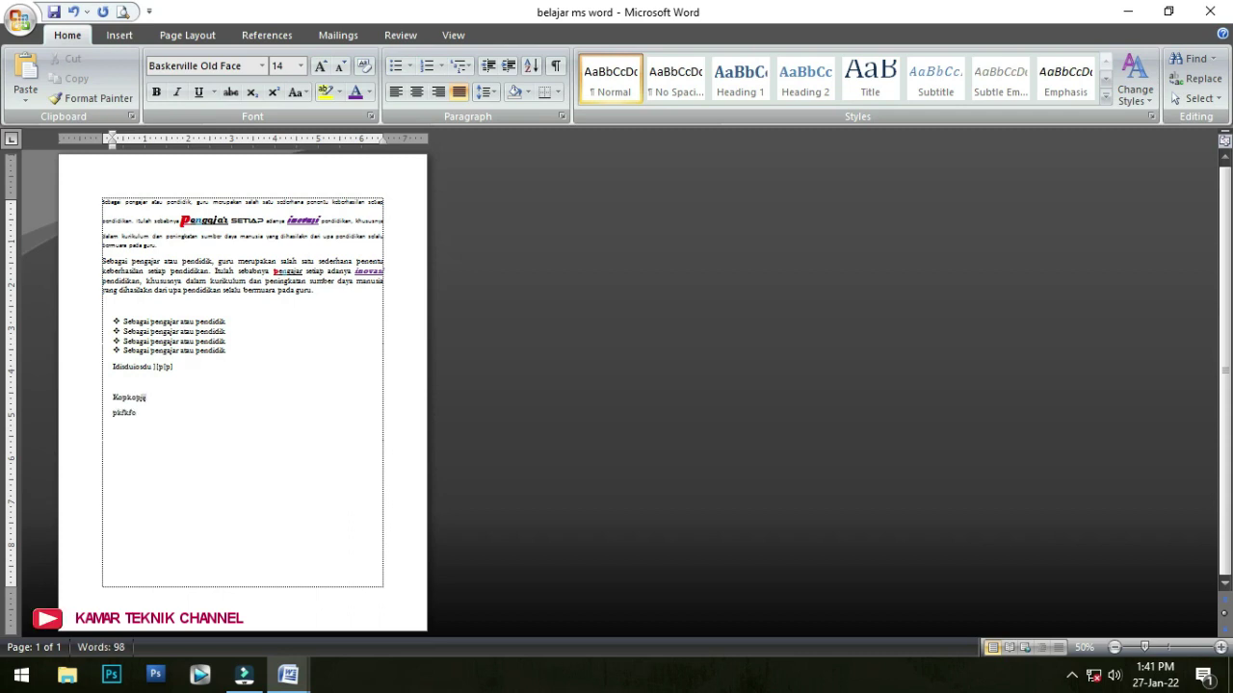
- Insert a page break below the "Pkfkfo" line, and delete that break again
key("Return")
key("ctrl+Return")
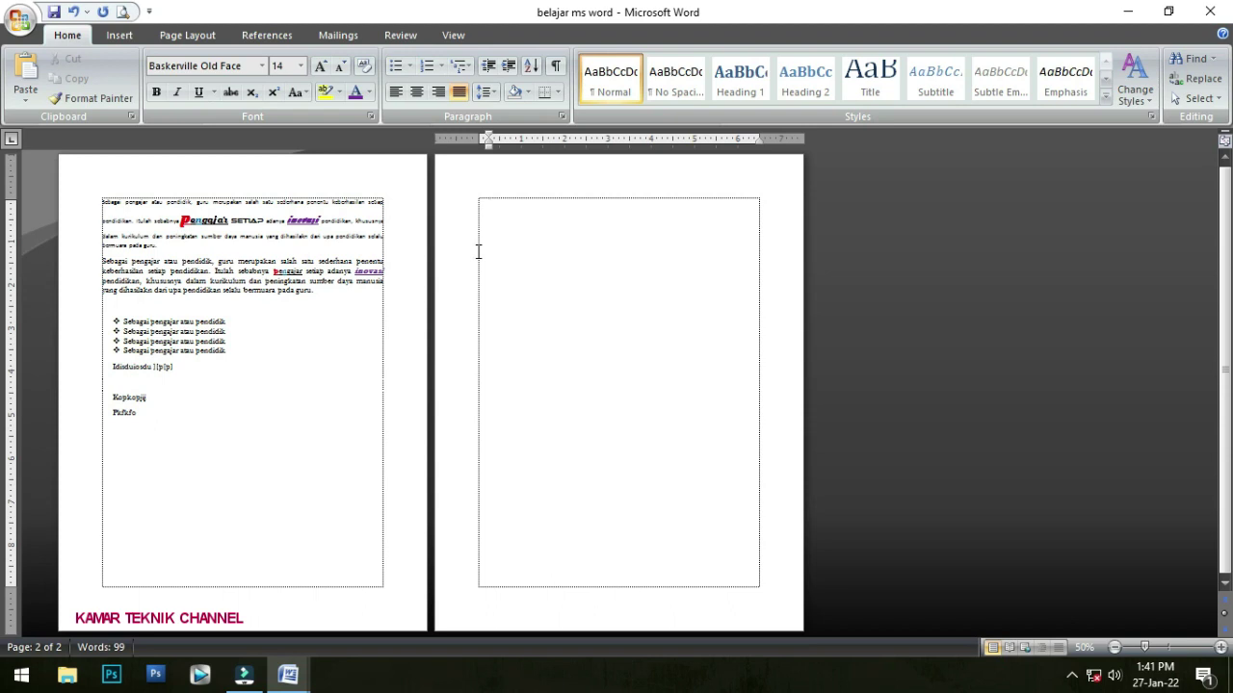
left_click(188, 428)
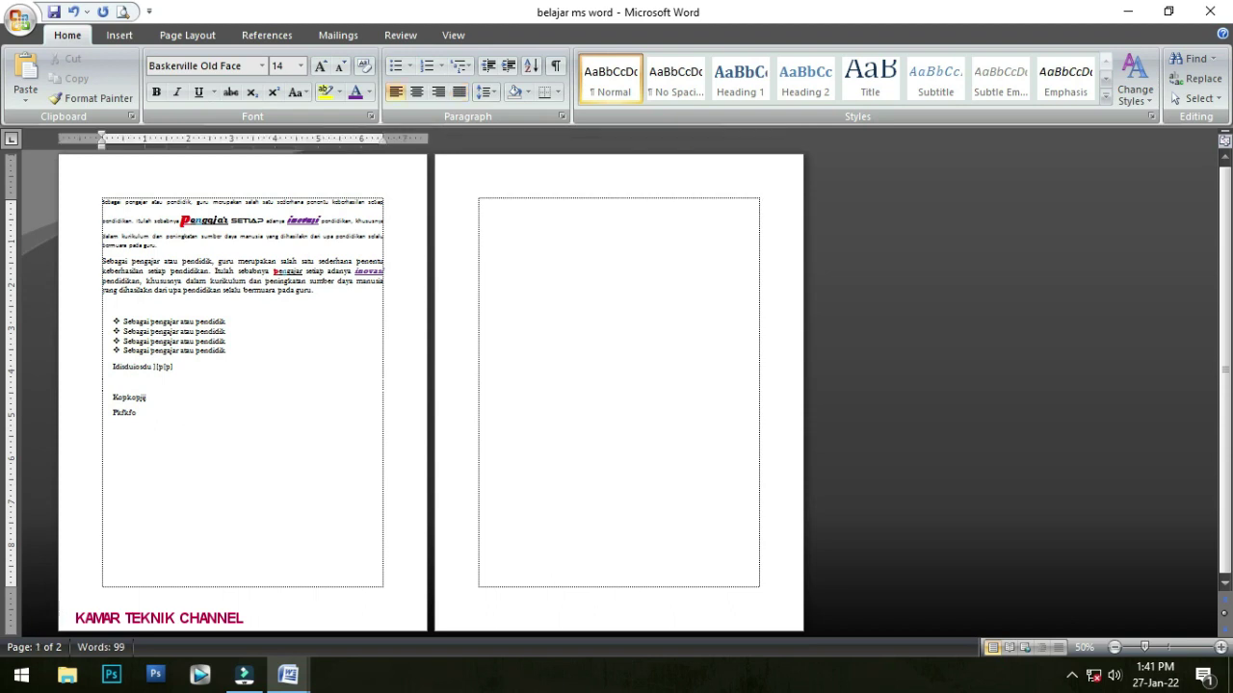
key("Delete")
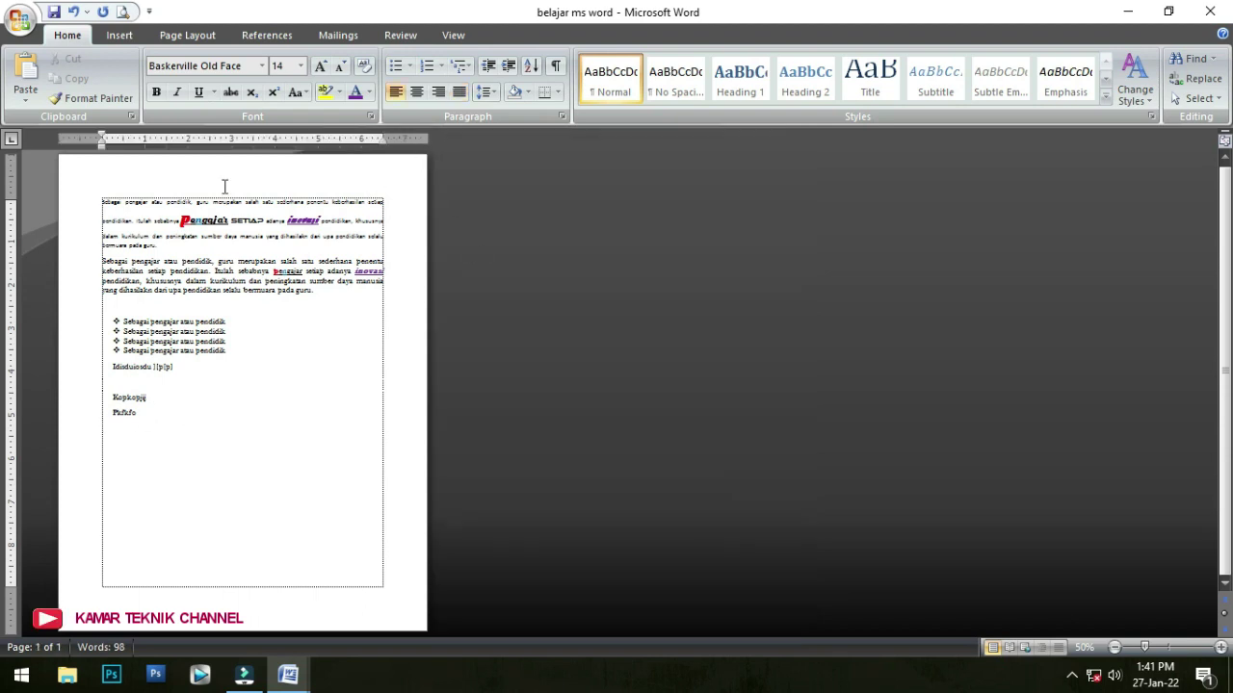
- Insert a page break from the page layout's Breaks options below the filler lines
left_click(185, 36)
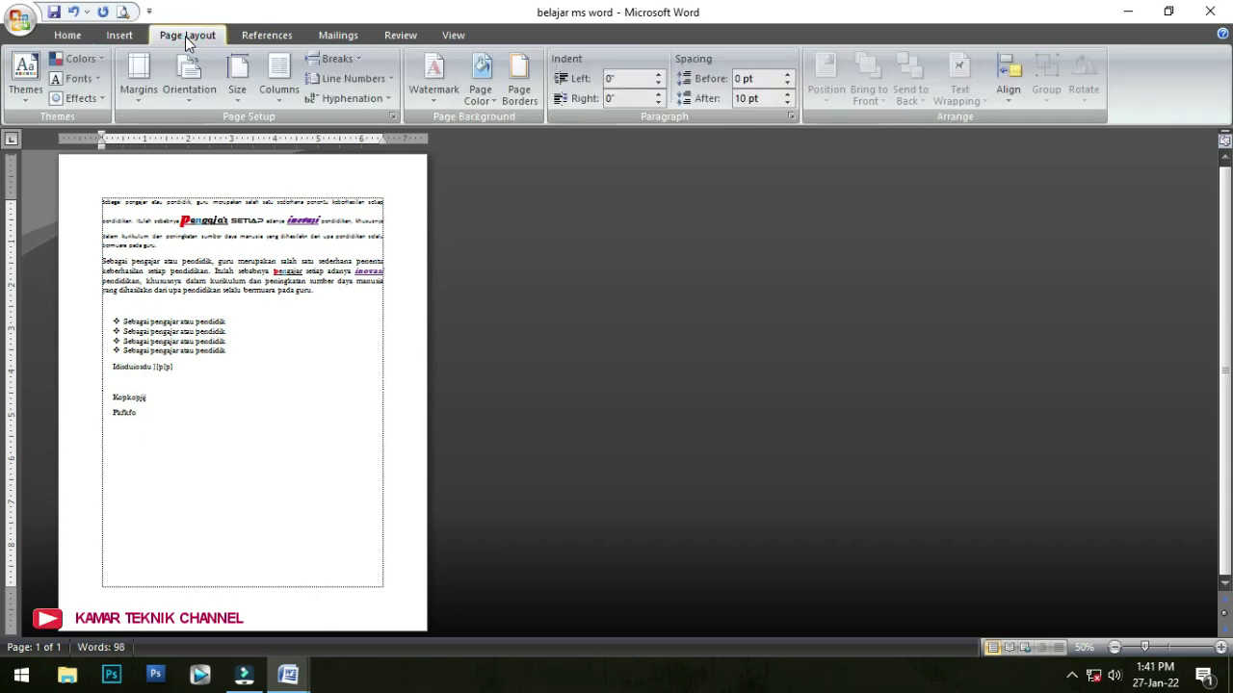
left_click(322, 63)
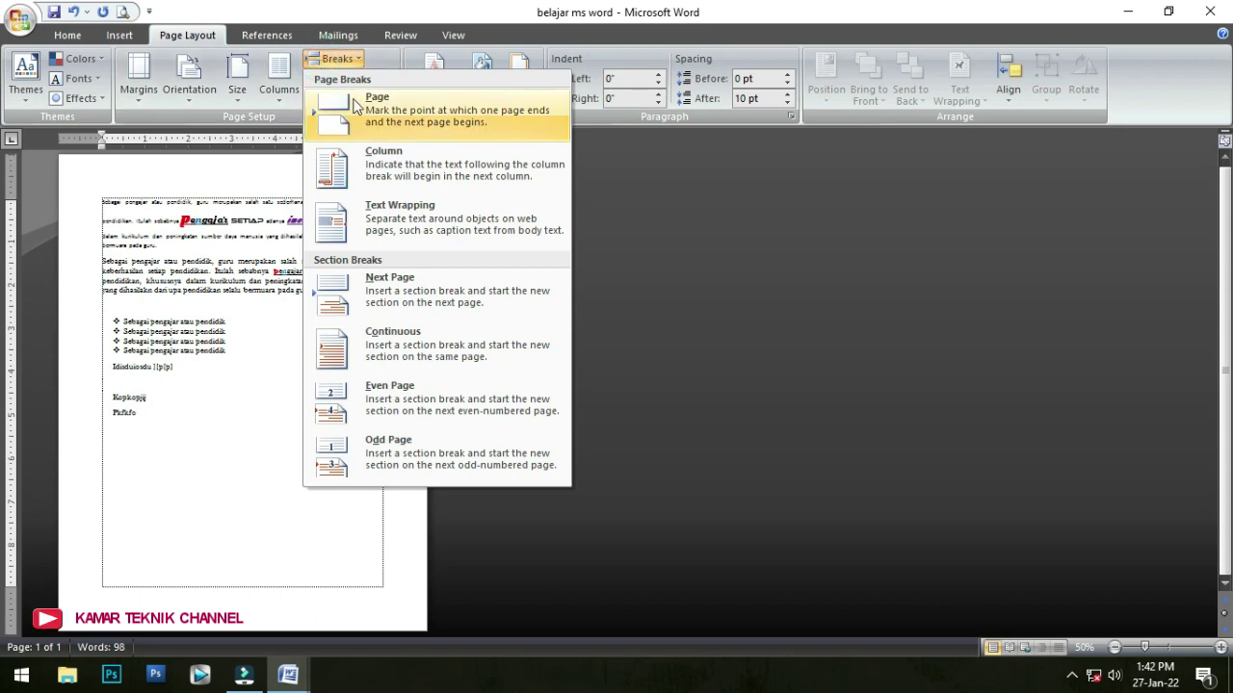
left_click(375, 116)
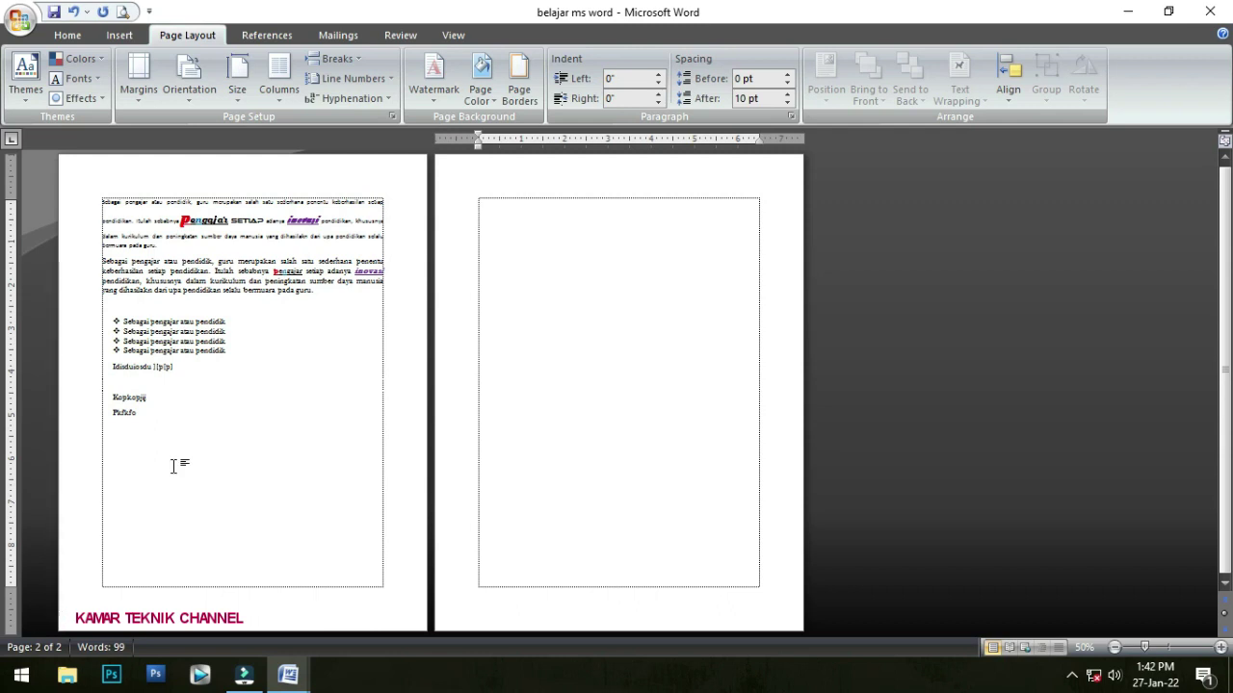
- Enter the filler text "dsffdsfdf" at the start of the second page
mouse_move(276, 656)
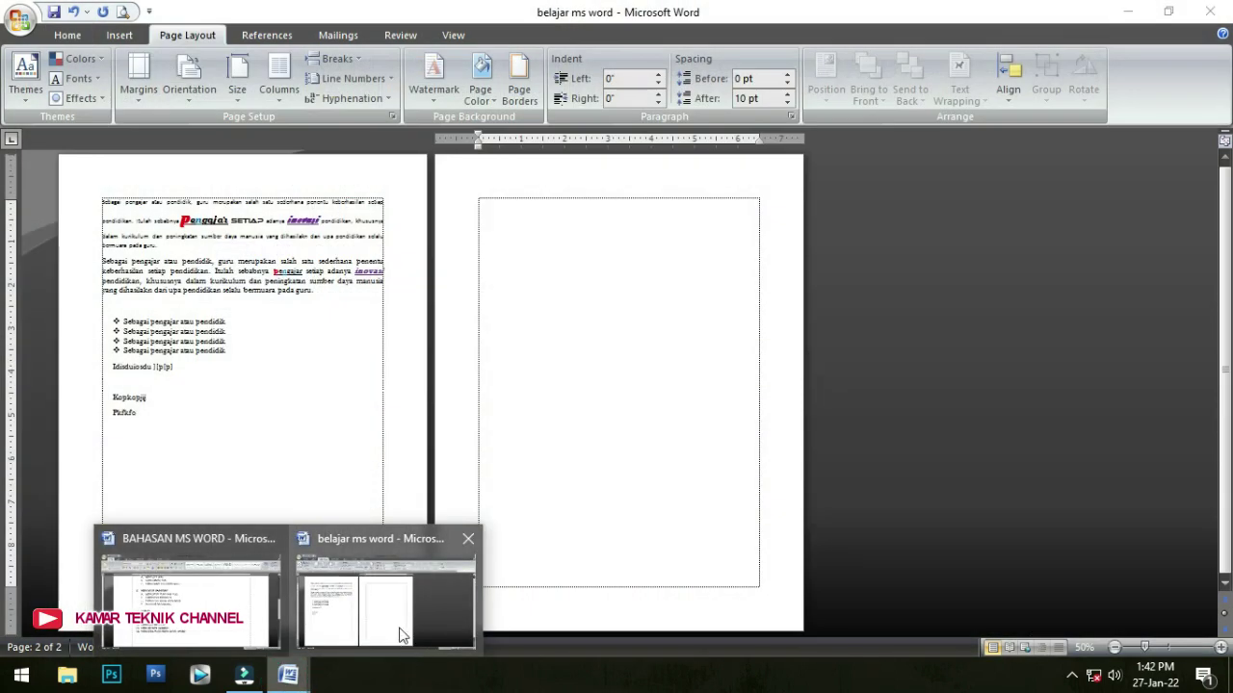
left_click(389, 614)
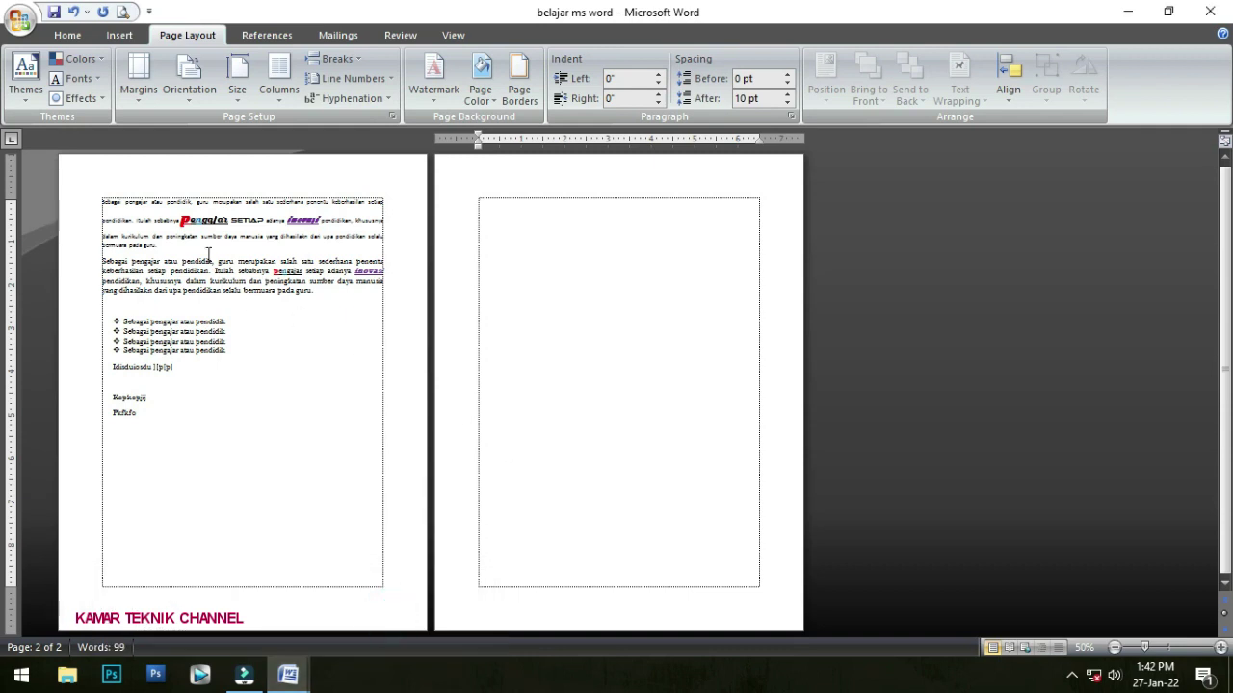
left_click(207, 253)
left_click(112, 203)
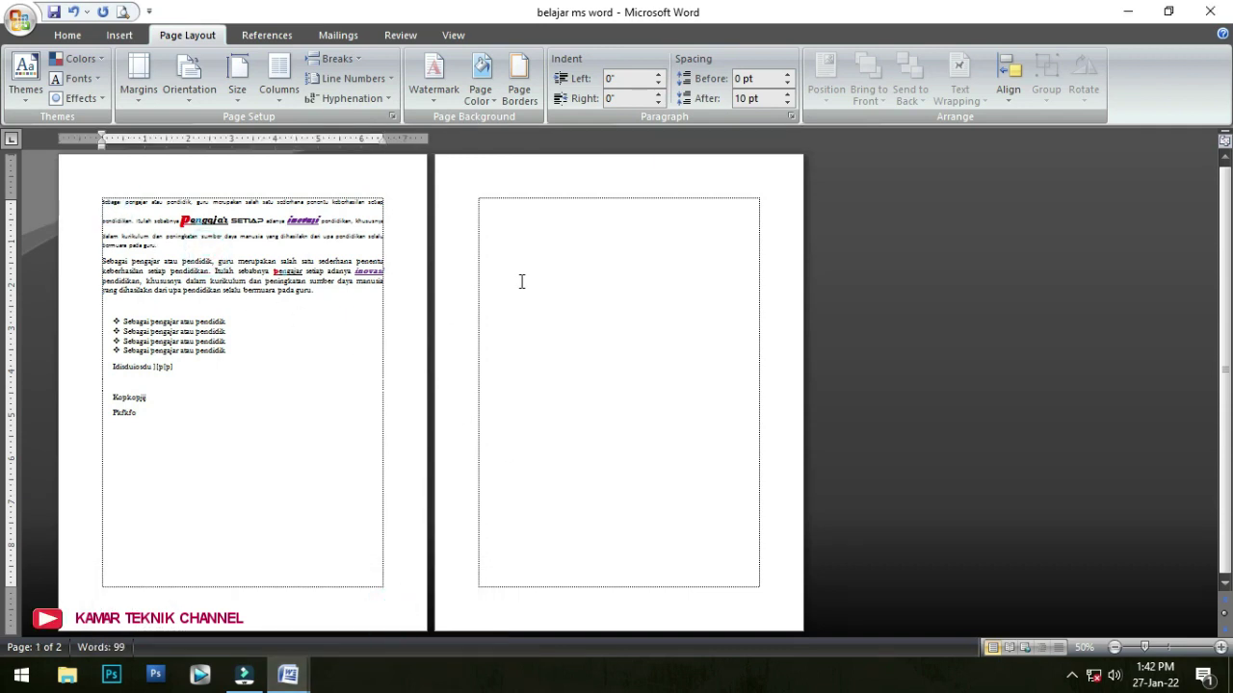
left_click(514, 223)
type("dsffdsfdf")
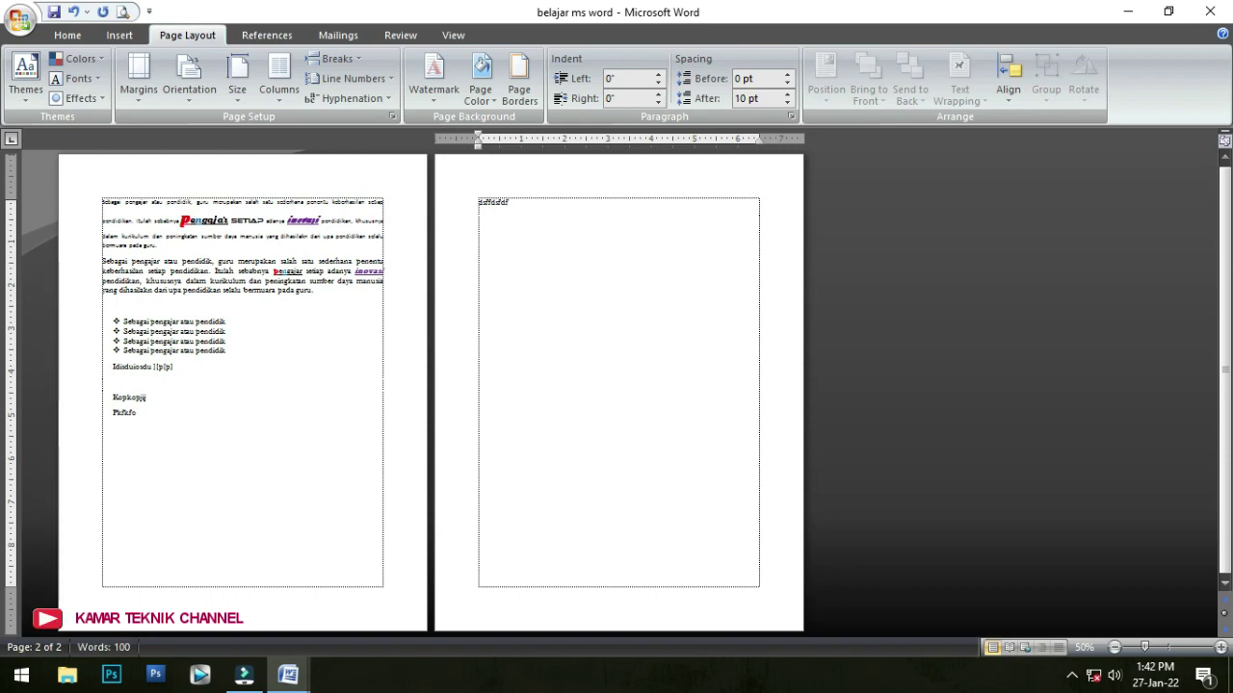
- Examine the gap between the two pages, and compare the page number indicator with the cursor on page 2 and on page 1
scroll(529, 207, "up", 2)
scroll(529, 209, "down", 1)
scroll(529, 207, "up", 2)
scroll(531, 275, "up", 2)
scroll(530, 277, "down", 5)
scroll(529, 215, "up", 4)
scroll(481, 251, "up", 2)
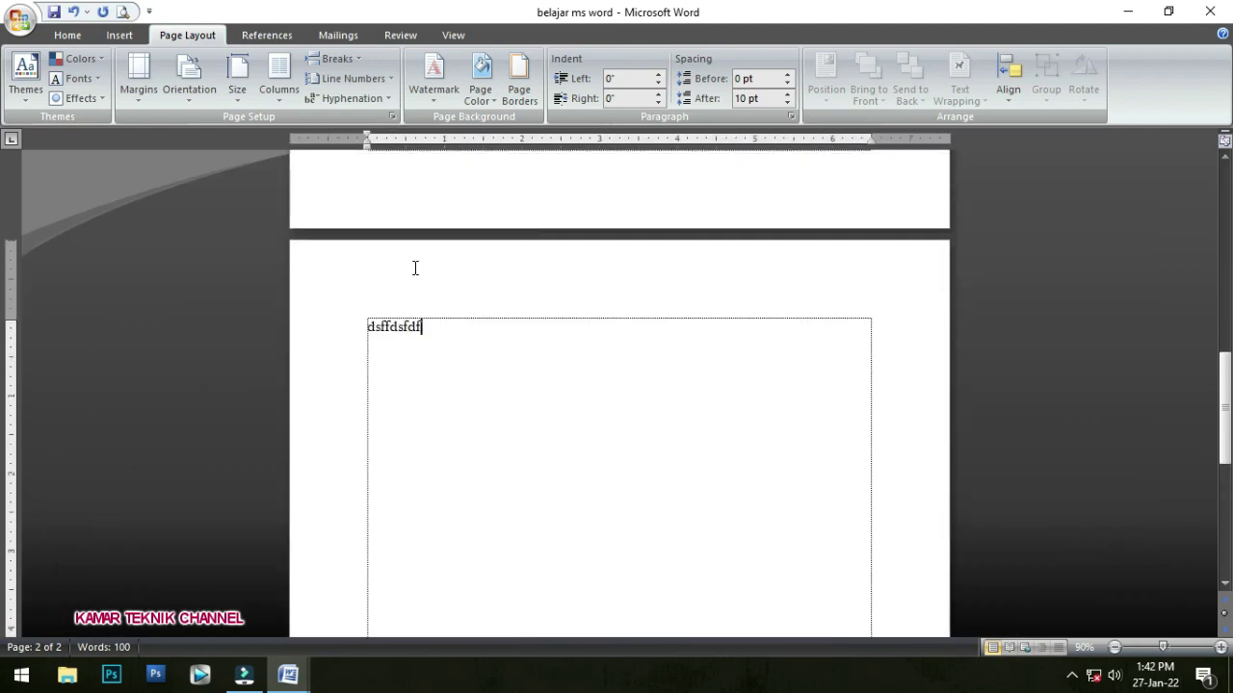
scroll(415, 268, "up", 4)
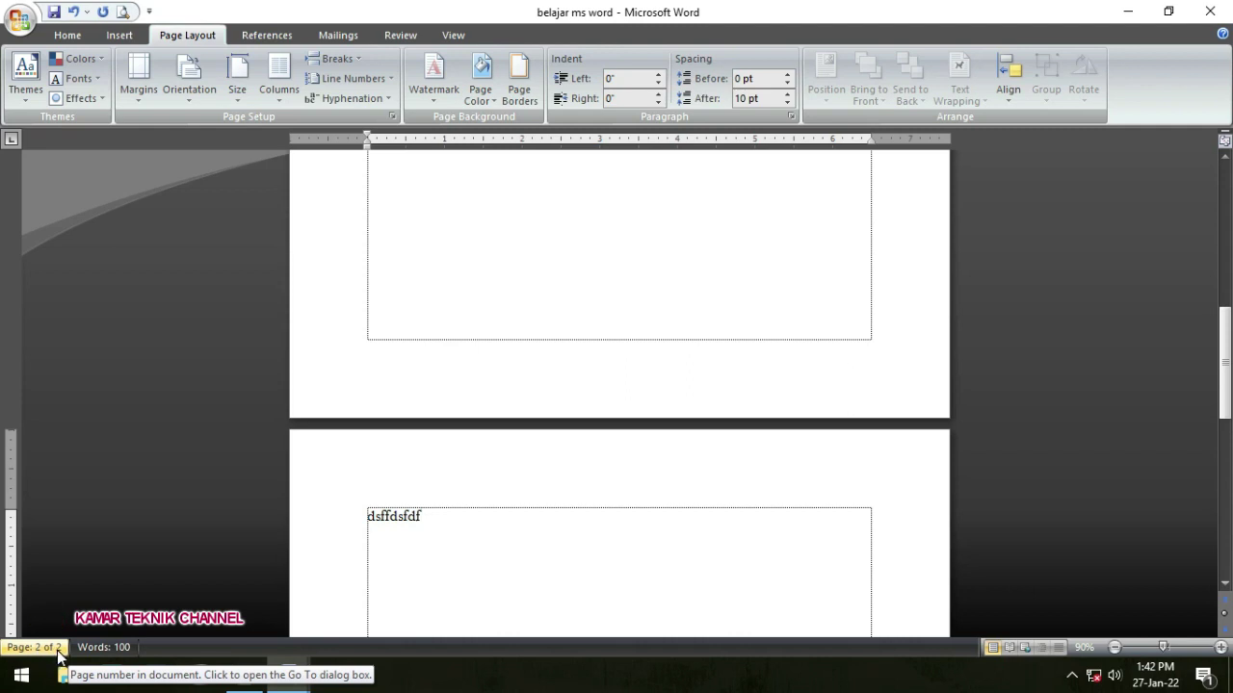
scroll(386, 443, "up", 5)
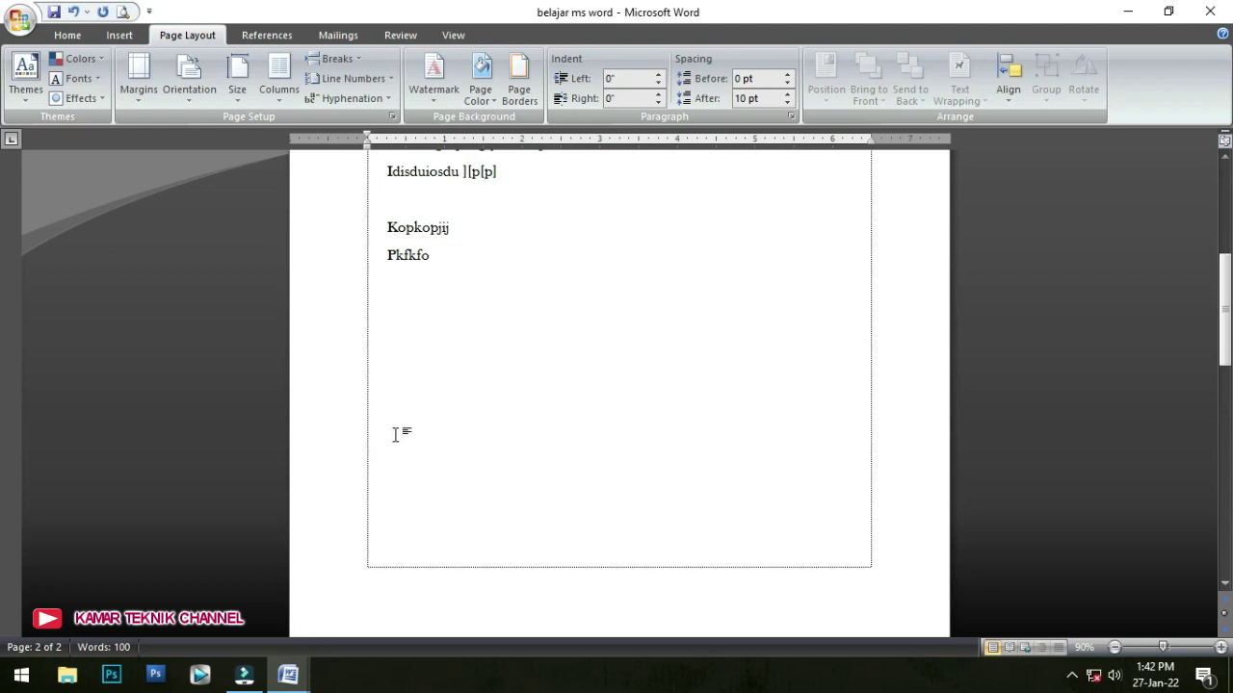
left_click(449, 258)
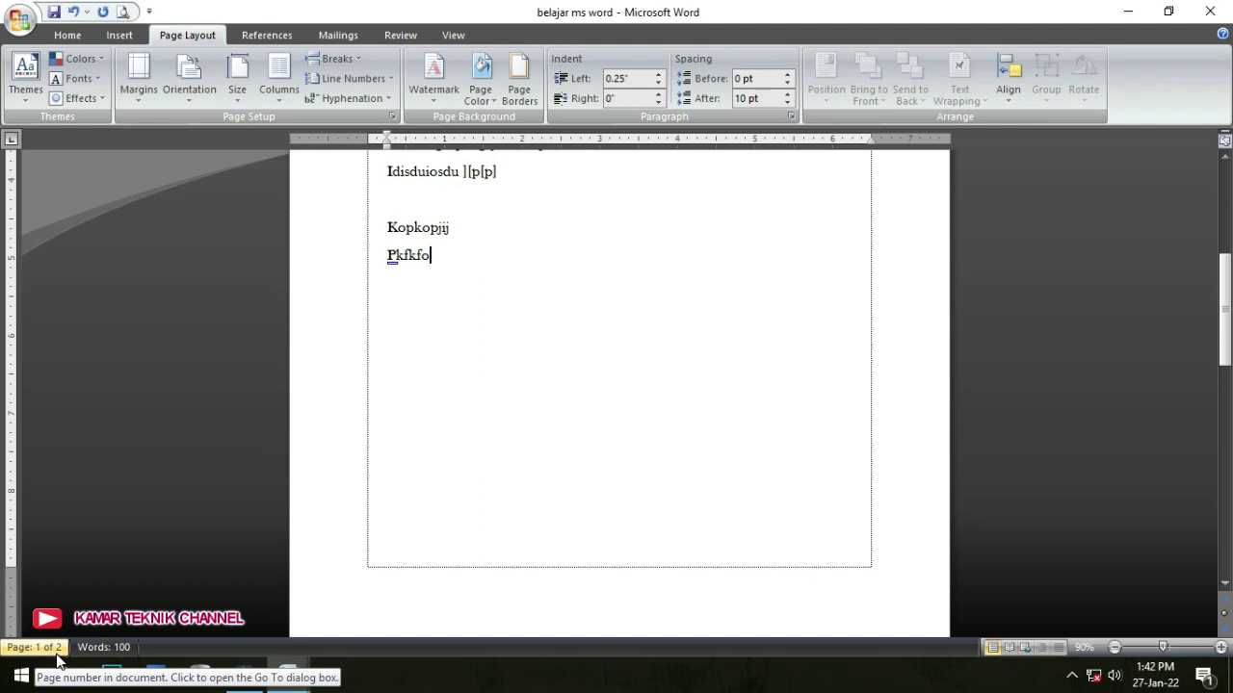
scroll(397, 428, "down", 4)
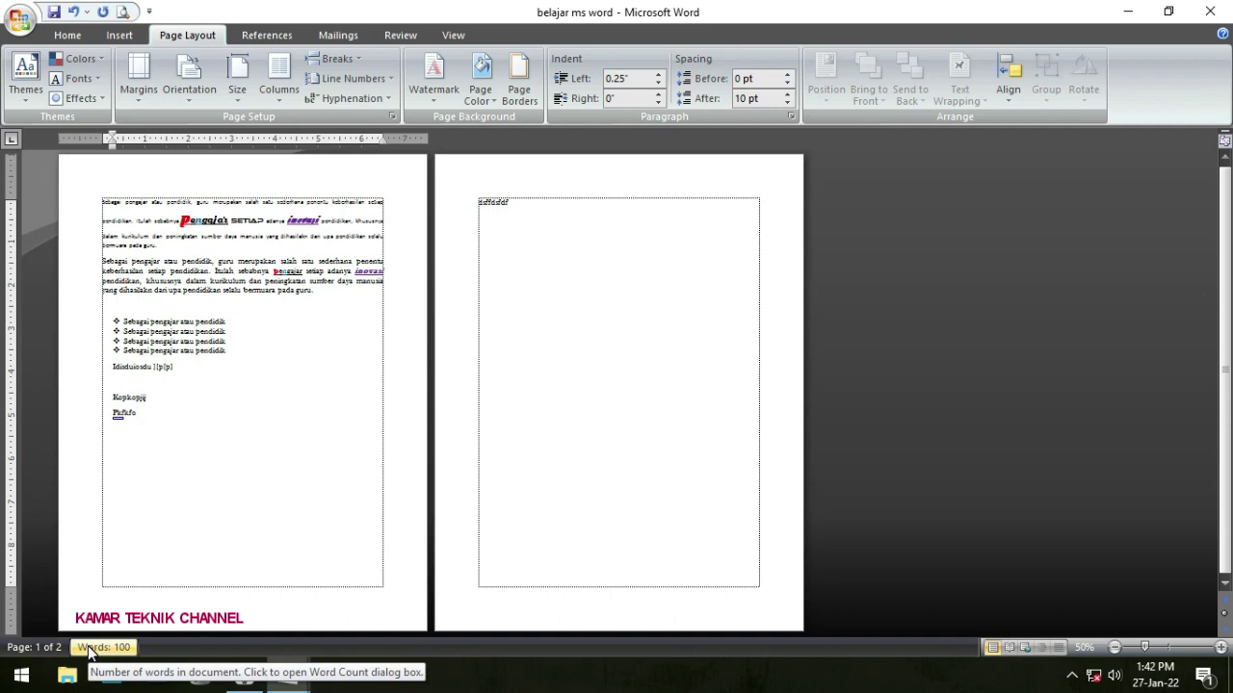
- Check topic 7 "MEMBUAT KOLOM" in the "BAHASAN MS WORD" document, and return to "belajar ms word"
mouse_move(276, 686)
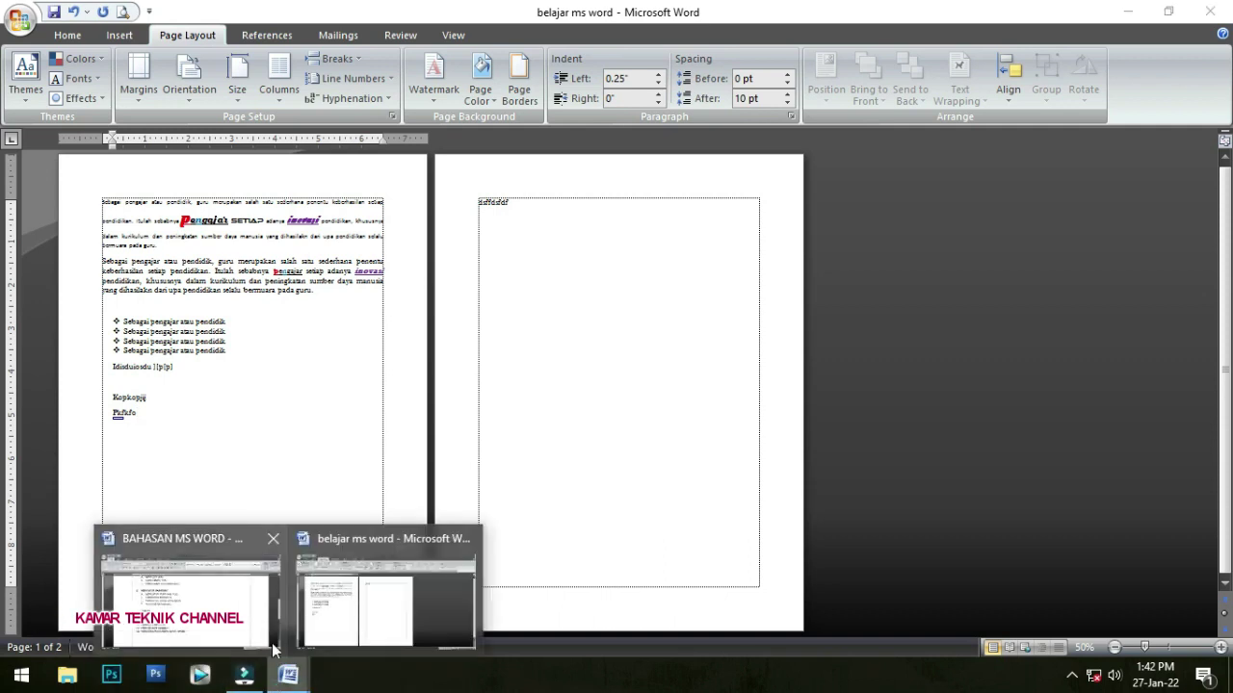
left_click(227, 616)
left_click(285, 395)
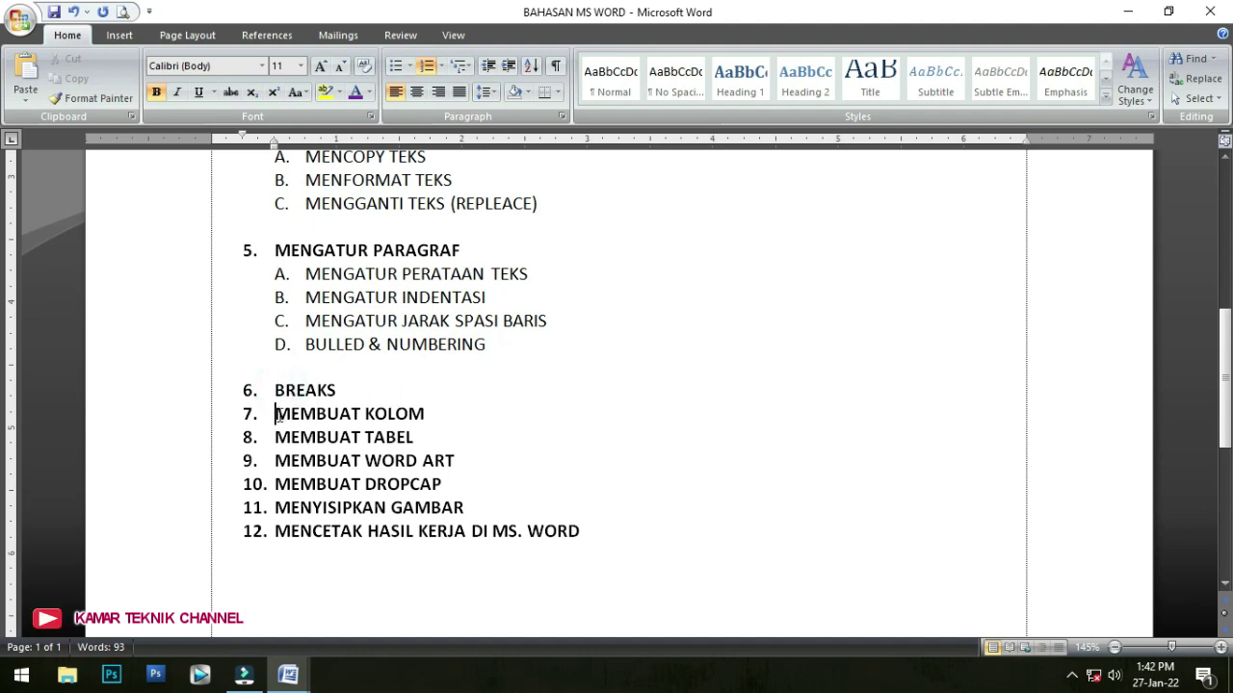
triple_click(275, 414)
mouse_move(299, 672)
left_click(399, 607)
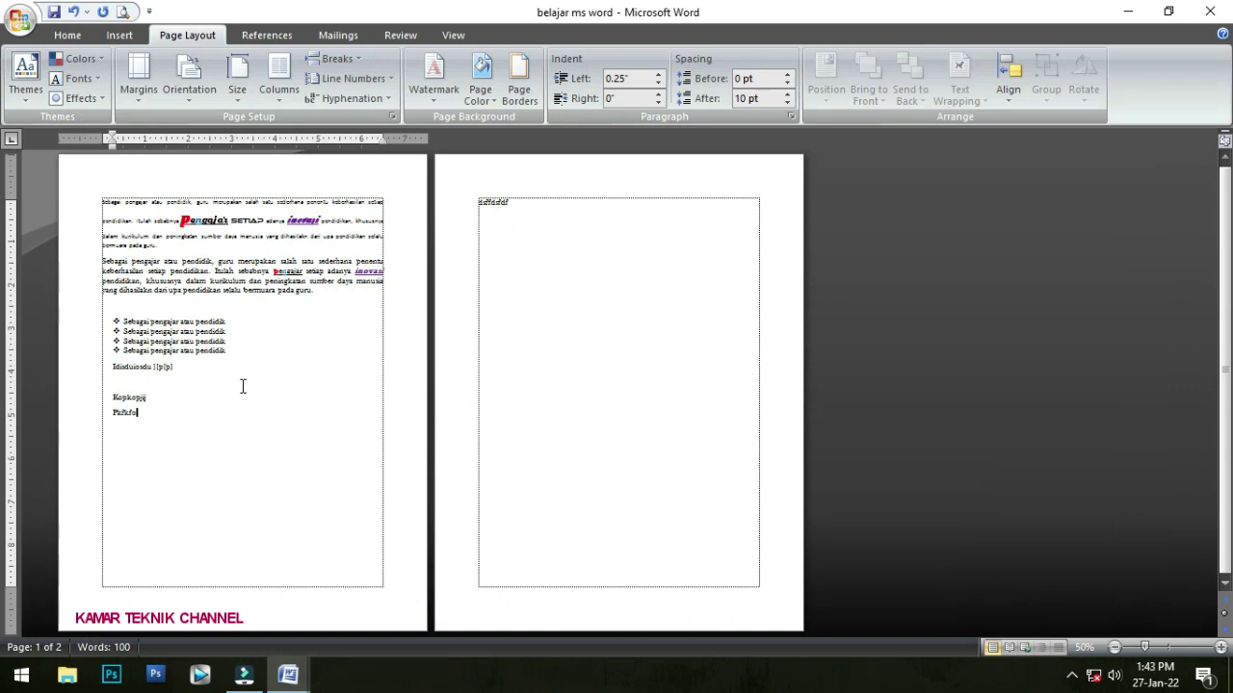
- Copy the second paragraph, starting "Sebagai pengajar atau pendidik", and paste it on the empty line below "Pkfkfo"
left_click(103, 260)
left_click_drag(102, 260, 320, 292)
right_click(304, 292)
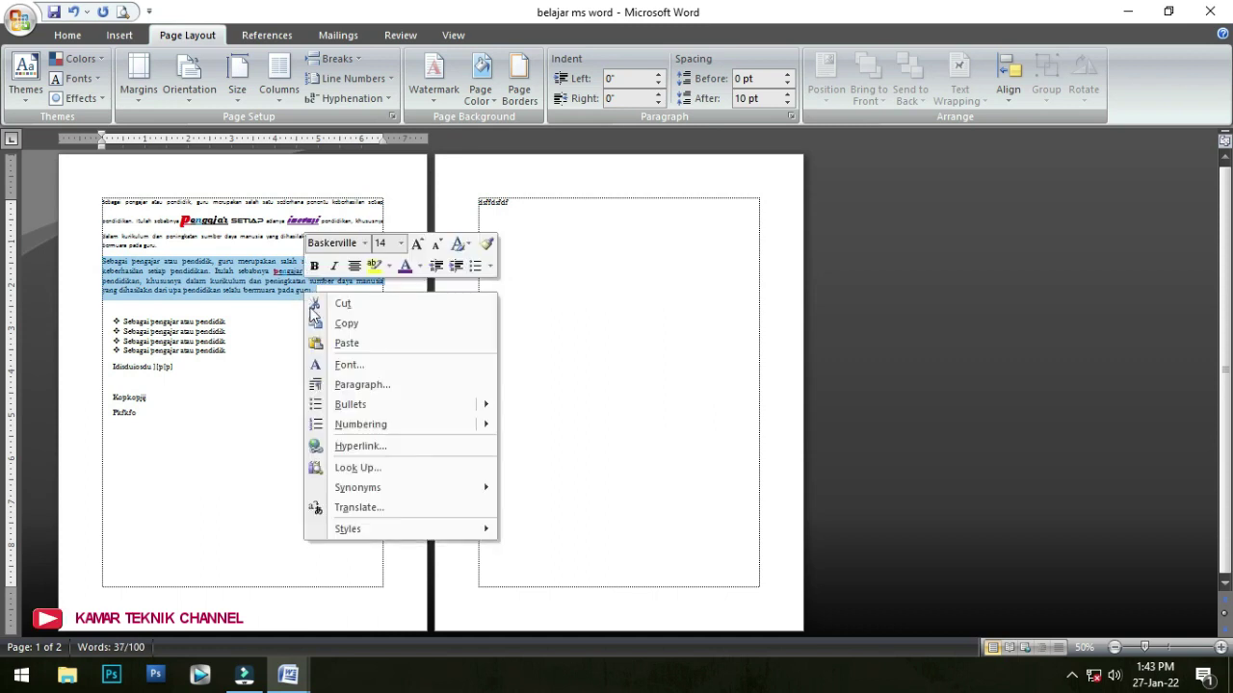
left_click(343, 326)
left_click(173, 412)
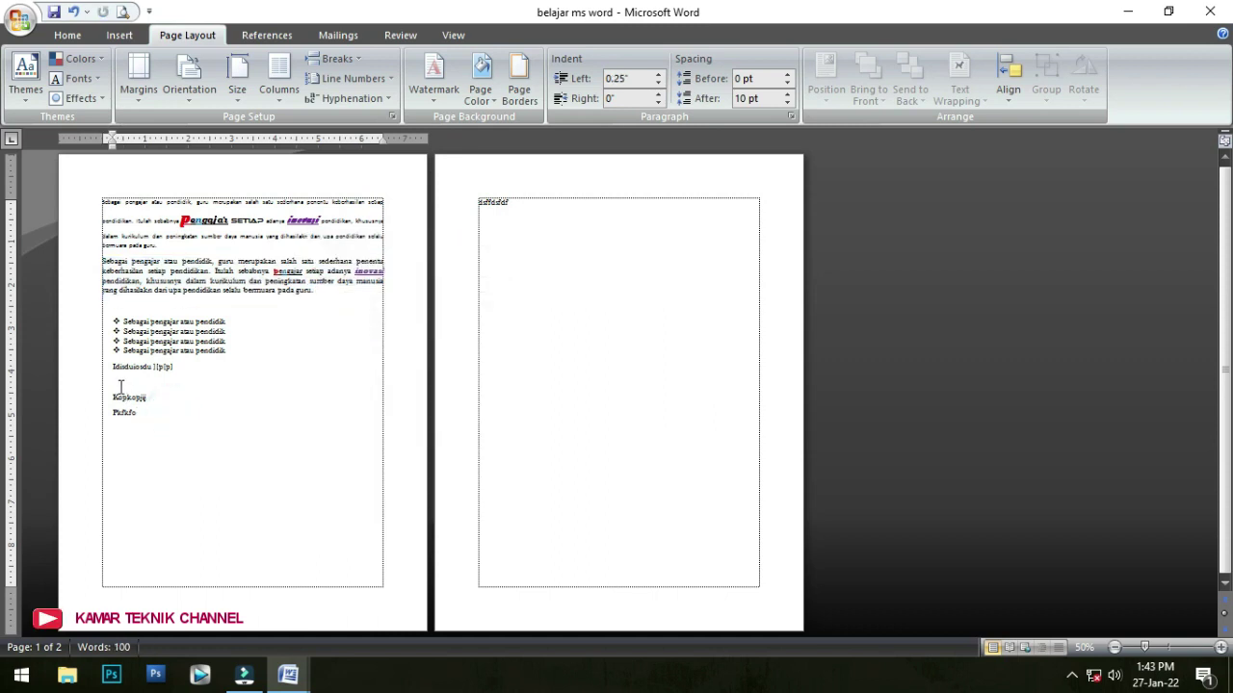
left_click_drag(106, 383, 174, 436)
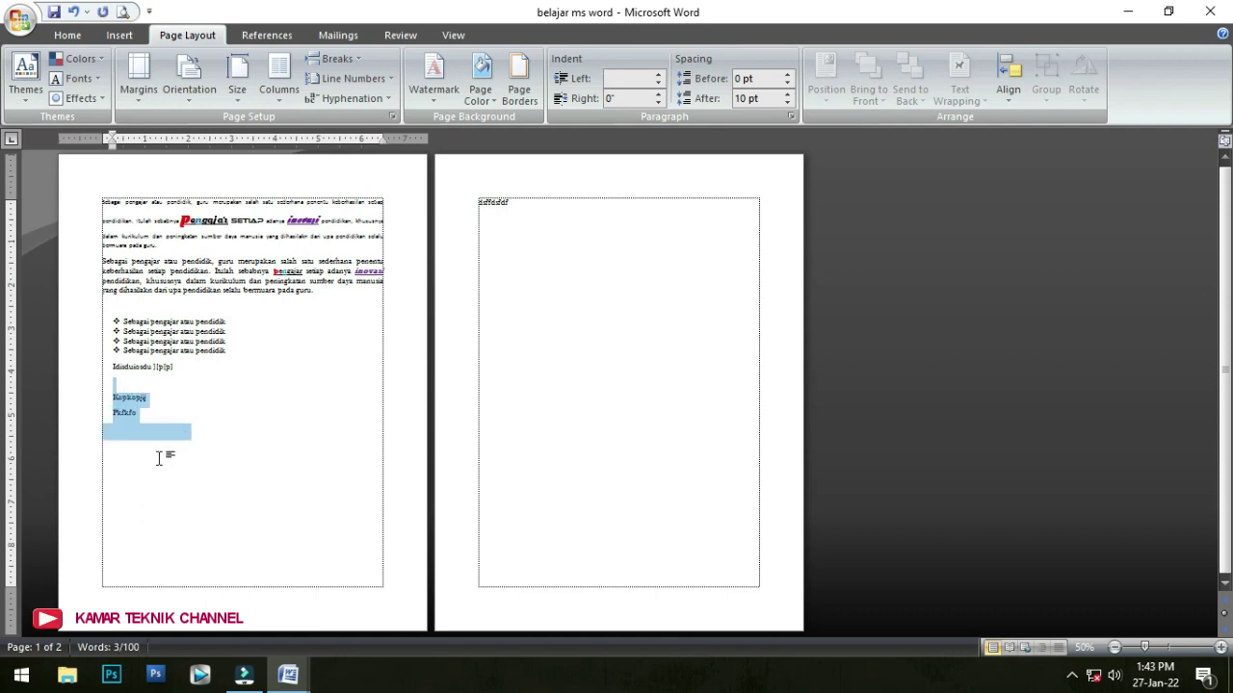
left_click(132, 434)
right_click(131, 436)
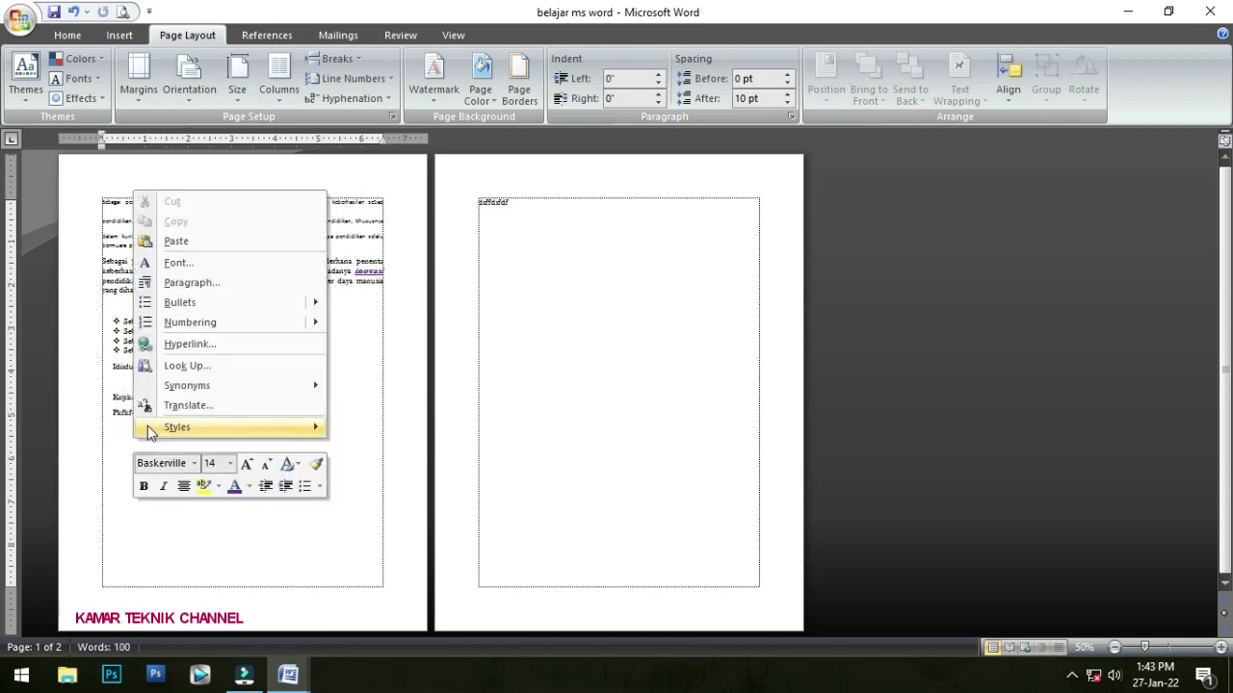
left_click(176, 242)
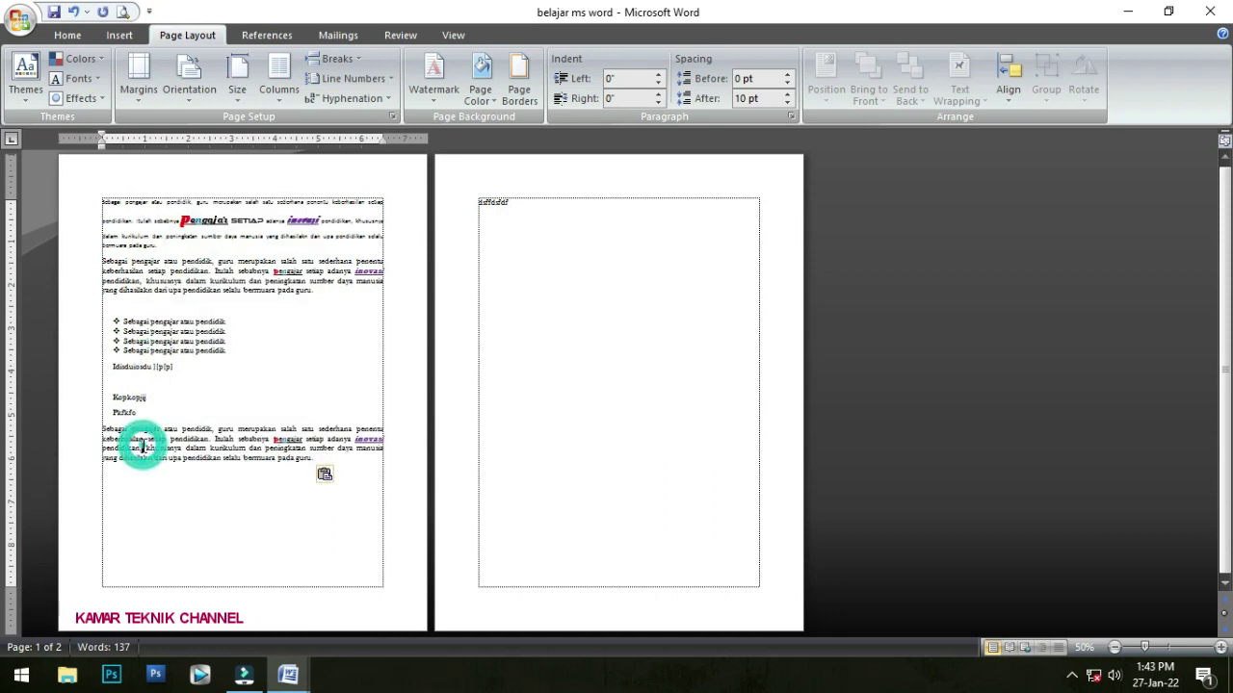
- Arrange the pasted paragraph below "Pkfkfo" in two equal columns
scroll(142, 445, "up", 4)
scroll(593, 363, "up", 2)
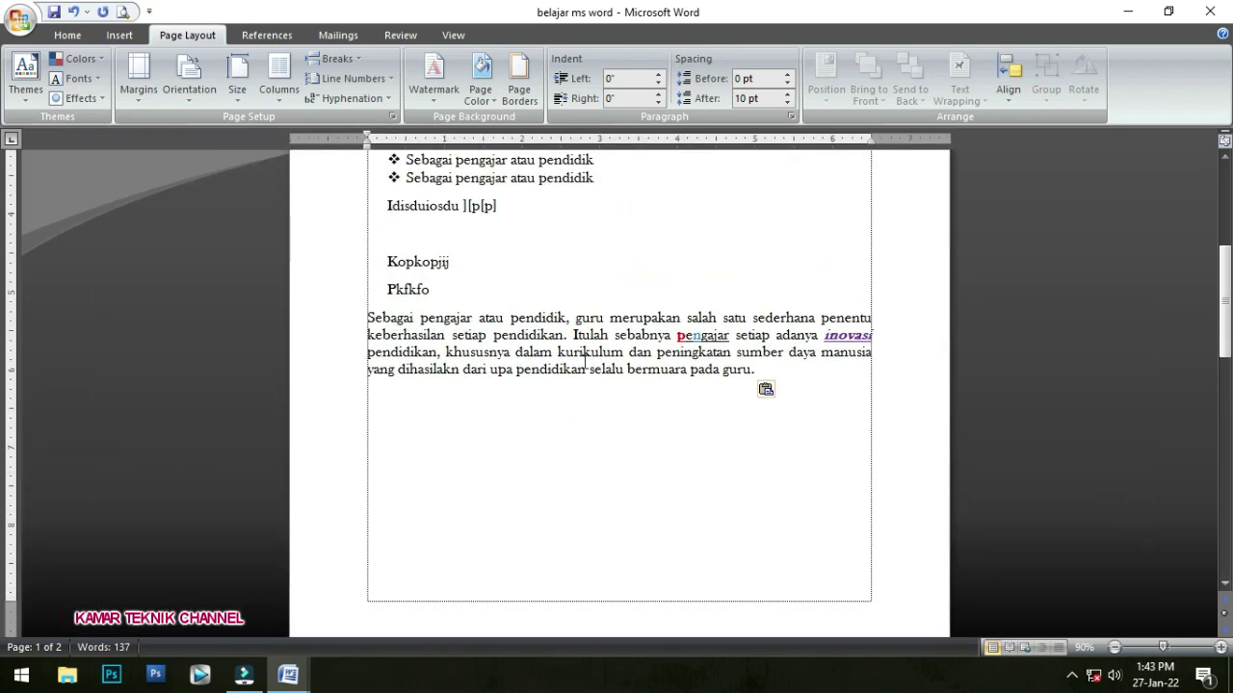
left_click(366, 318)
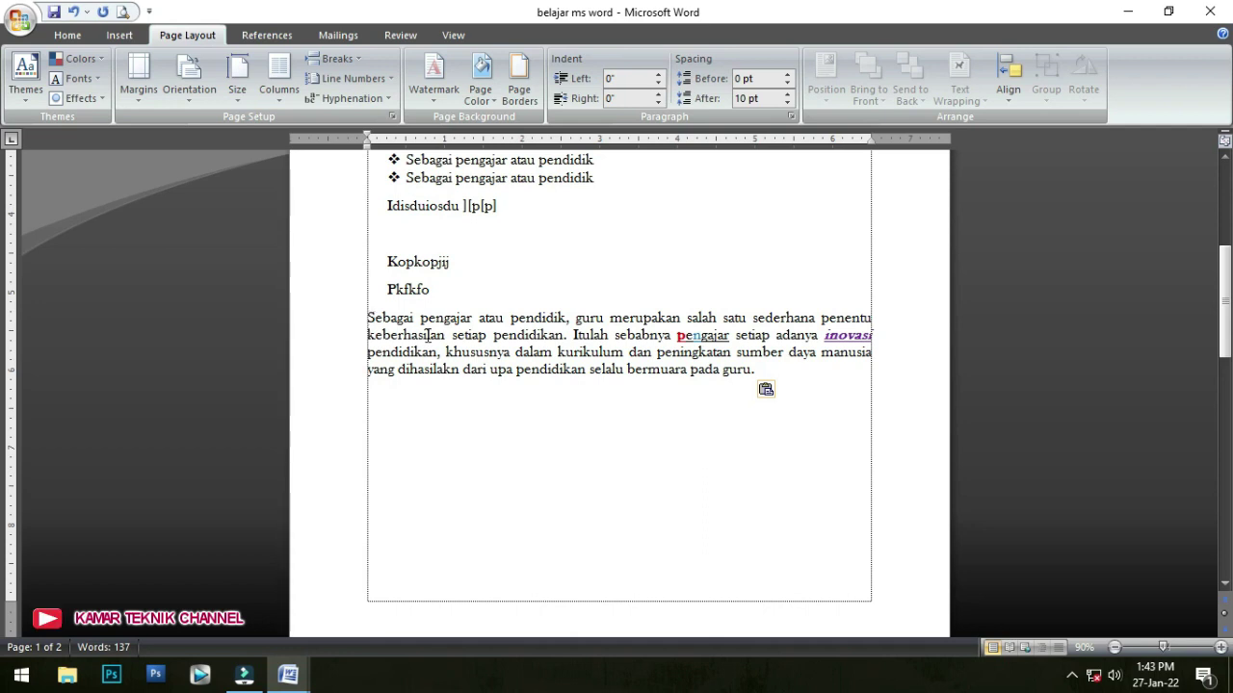
left_click(397, 318)
left_click_drag(367, 318, 749, 382)
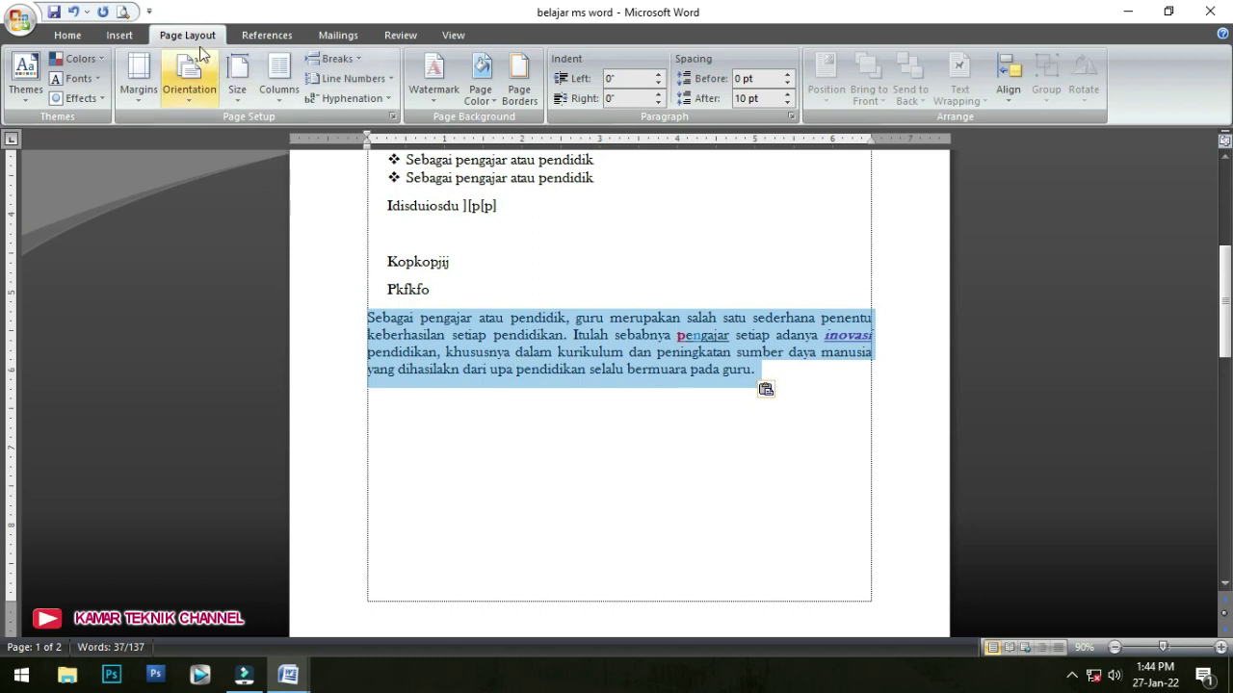
left_click(273, 101)
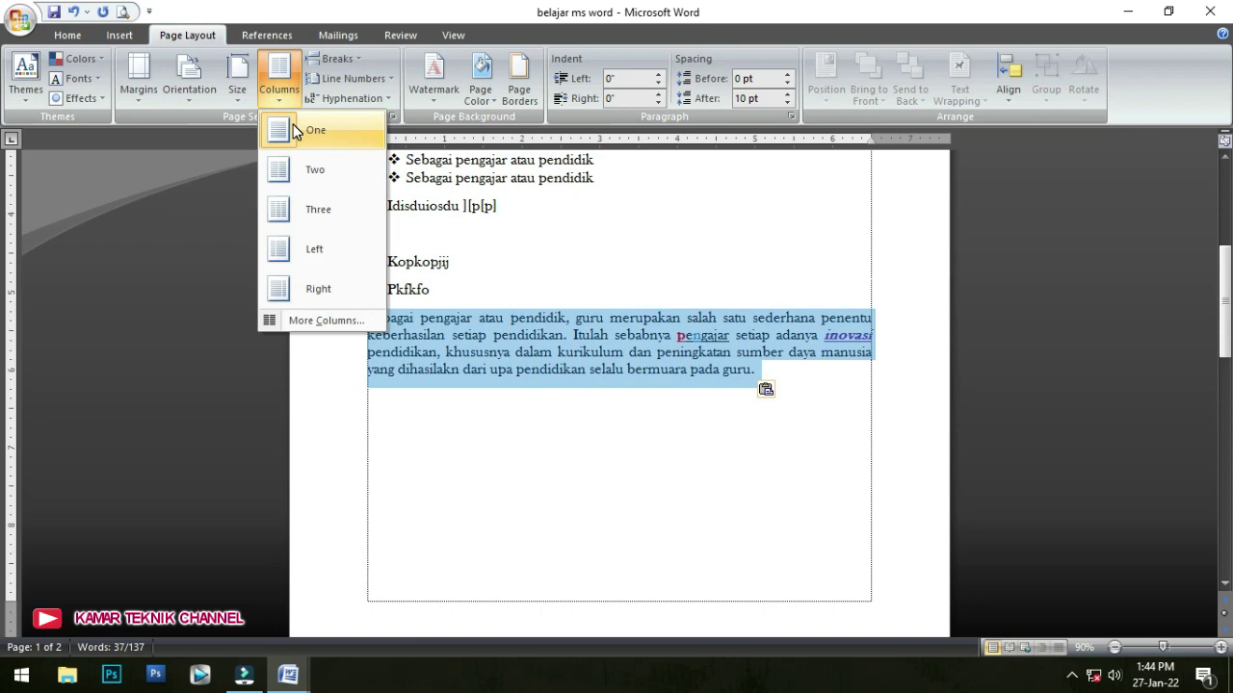
left_click(329, 171)
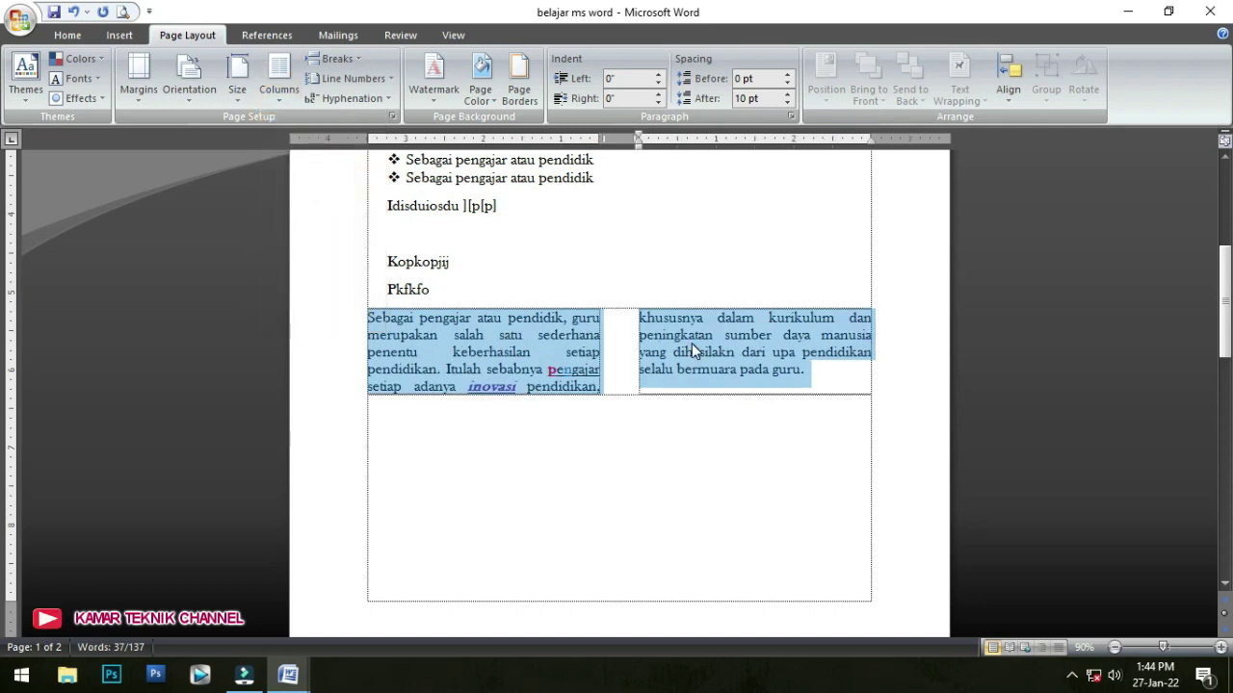
- Try the Three, Left and Right column presets in turn on the pasted paragraph
left_click(278, 106)
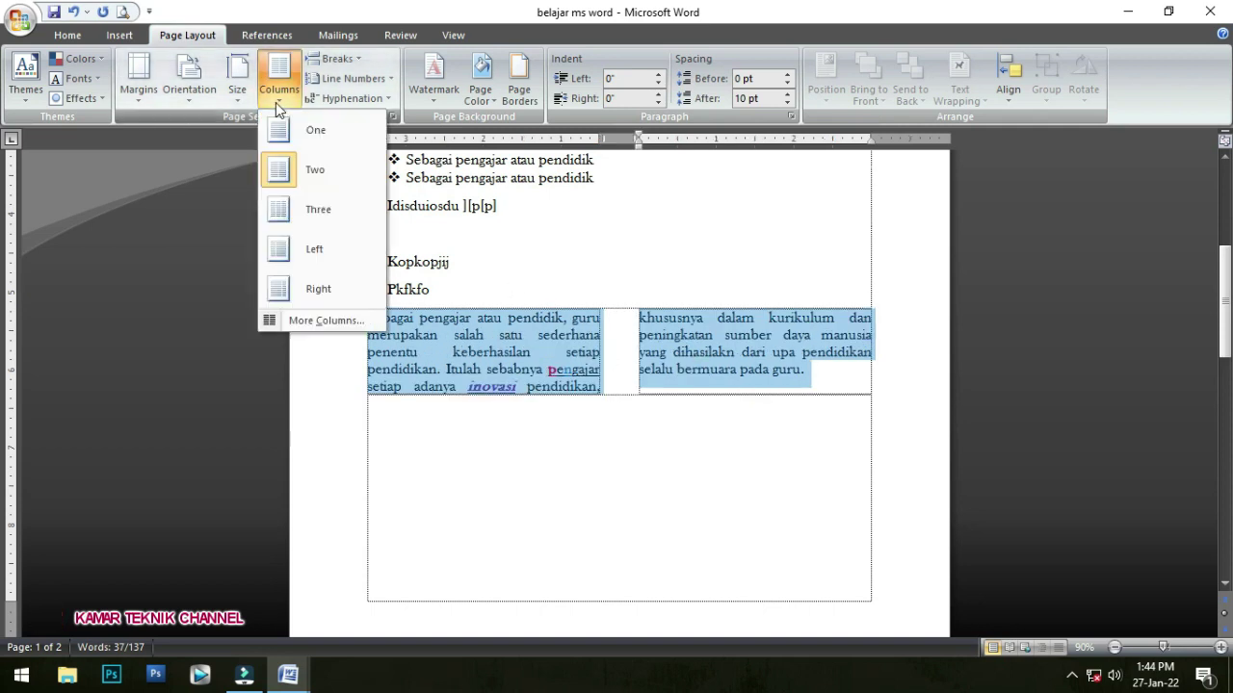
left_click(300, 212)
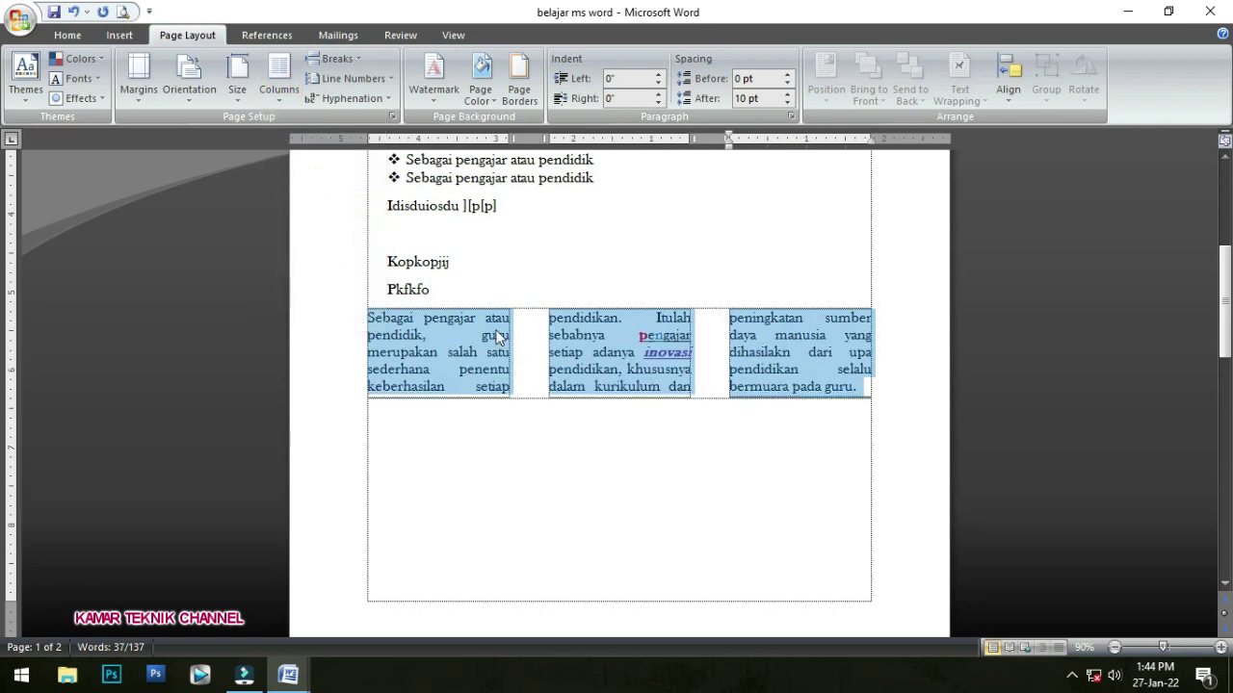
left_click(279, 89)
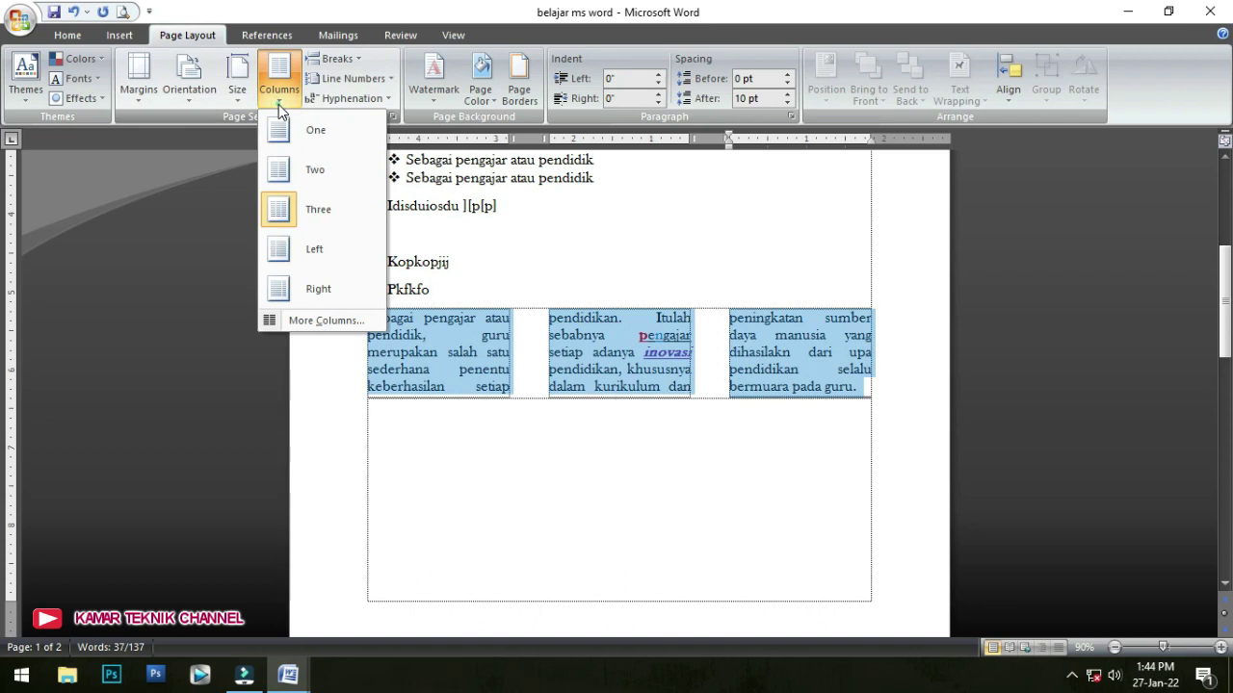
left_click(281, 253)
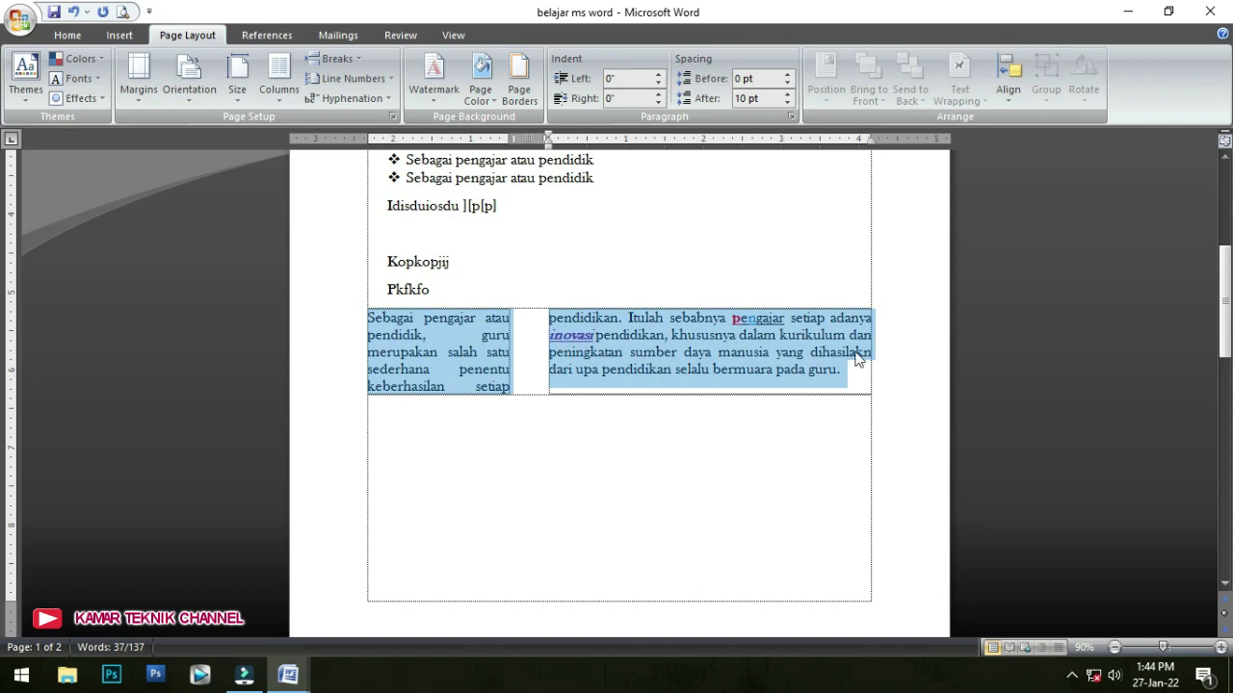
left_click(283, 96)
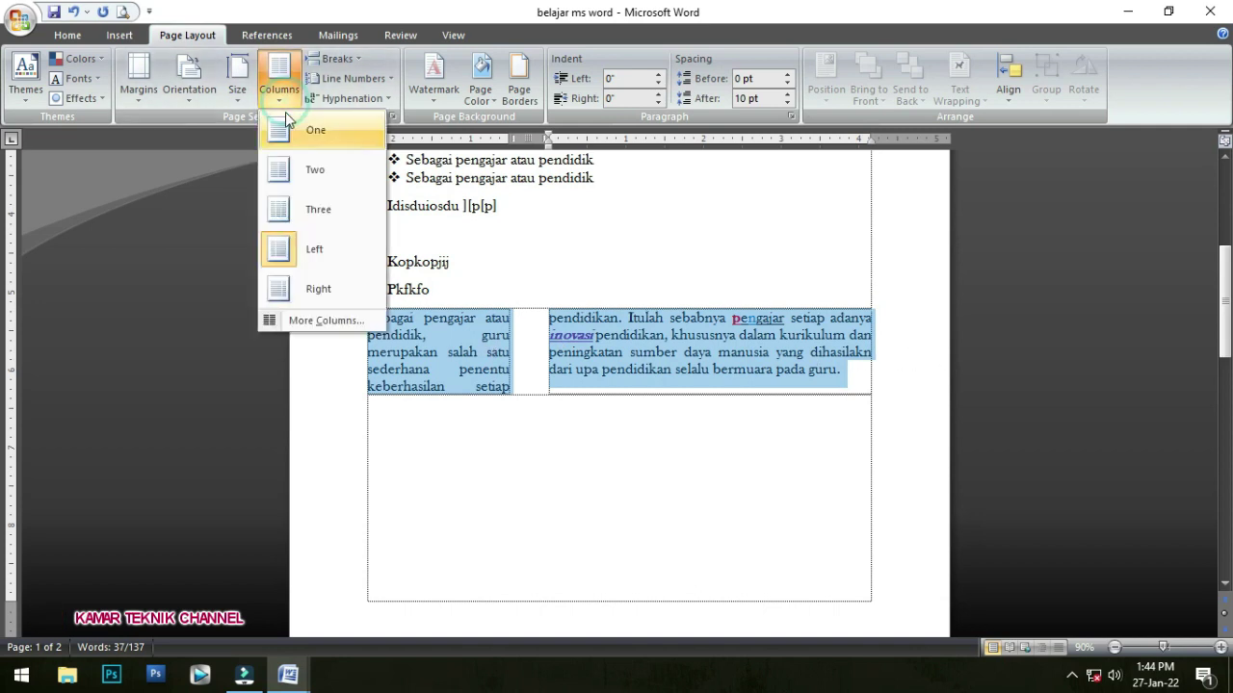
left_click(301, 290)
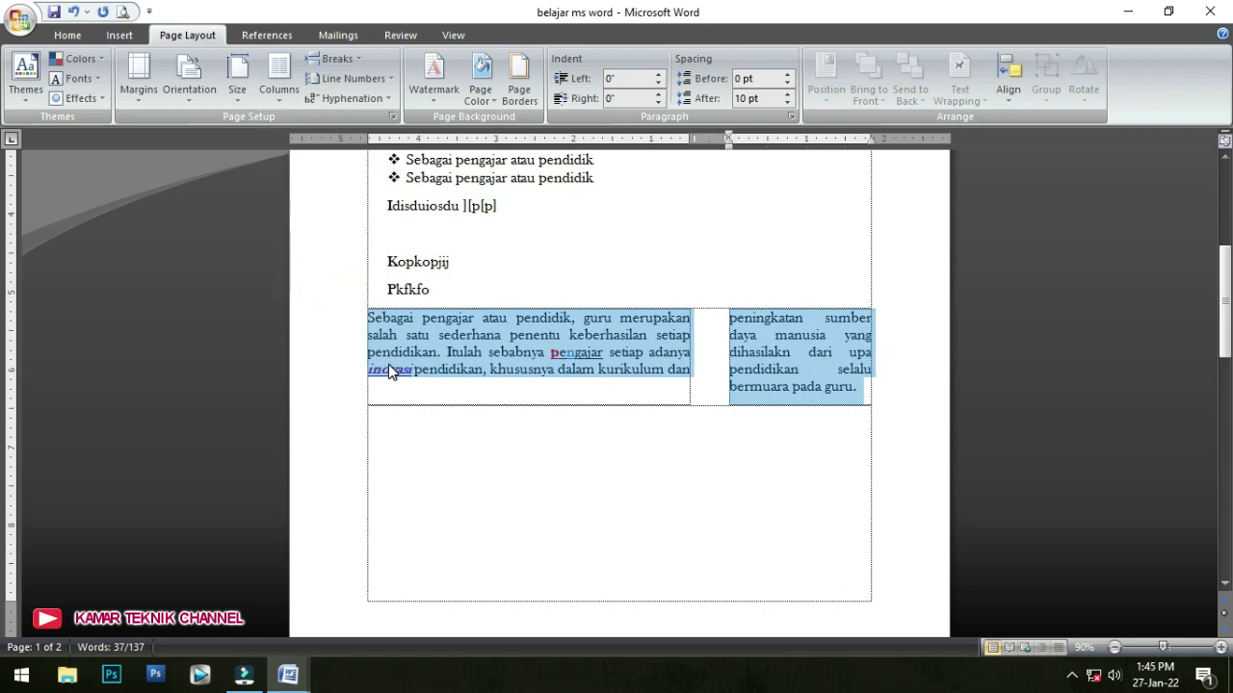
- Set the pasted paragraph back to the Two column preset and deselect it
left_click(273, 102)
left_click(286, 168)
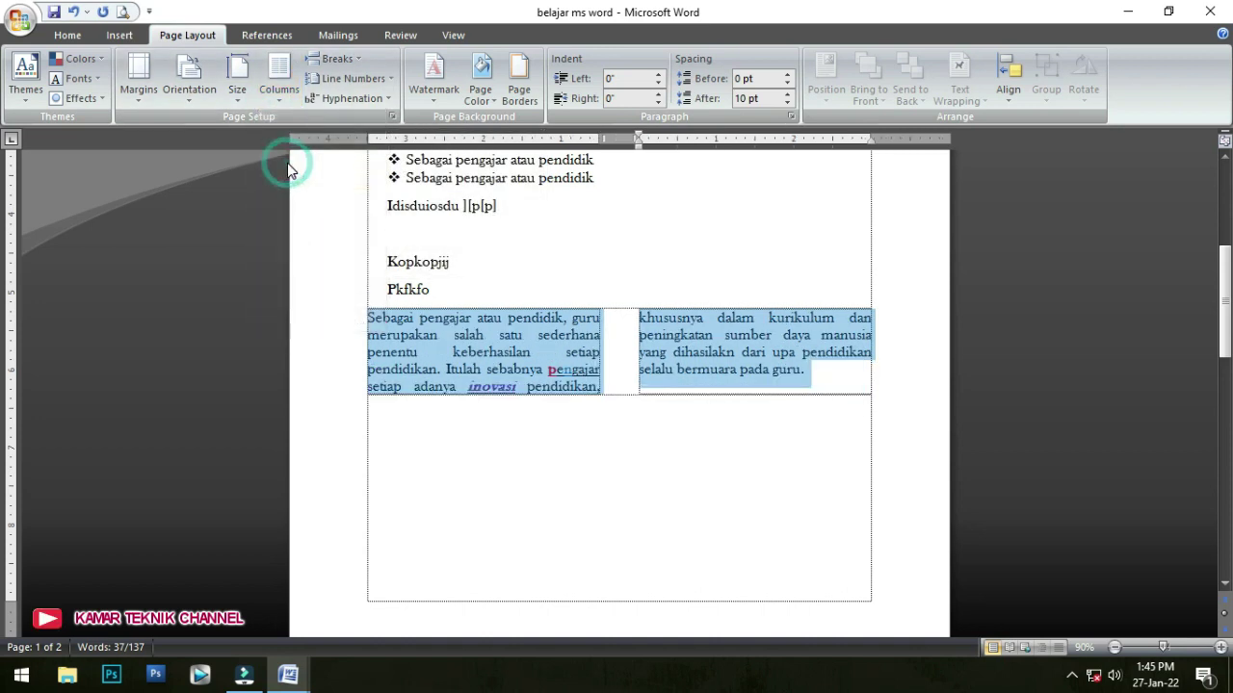
left_click(531, 339)
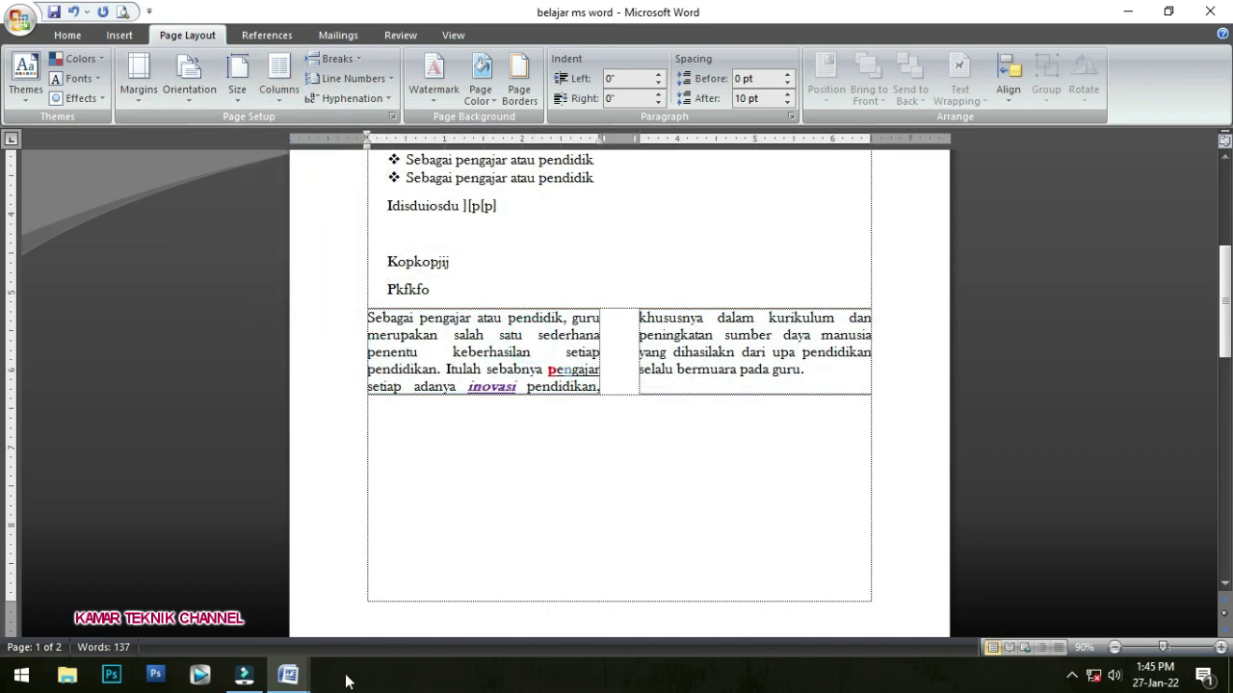
- Check the topic following "MEMBUAT KOLOM" in the "BAHASAN MS WORD" document, and return to "belajar ms word"
left_click(293, 676)
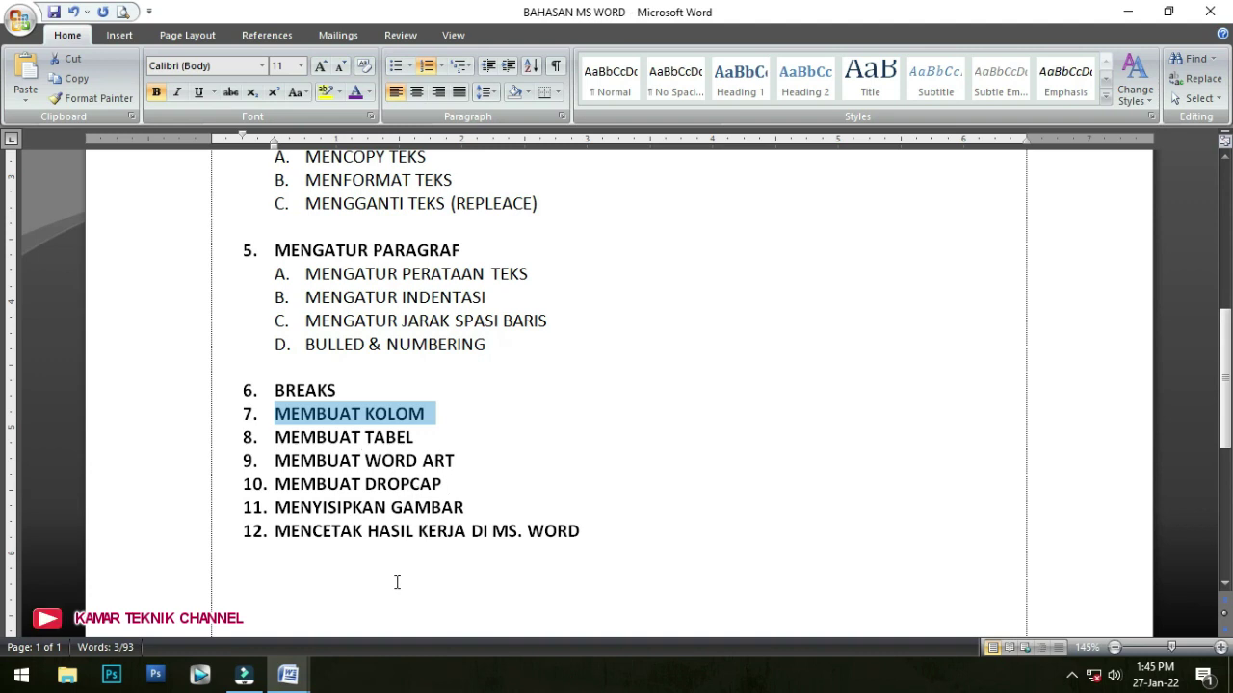
left_click(287, 674)
left_click(383, 628)
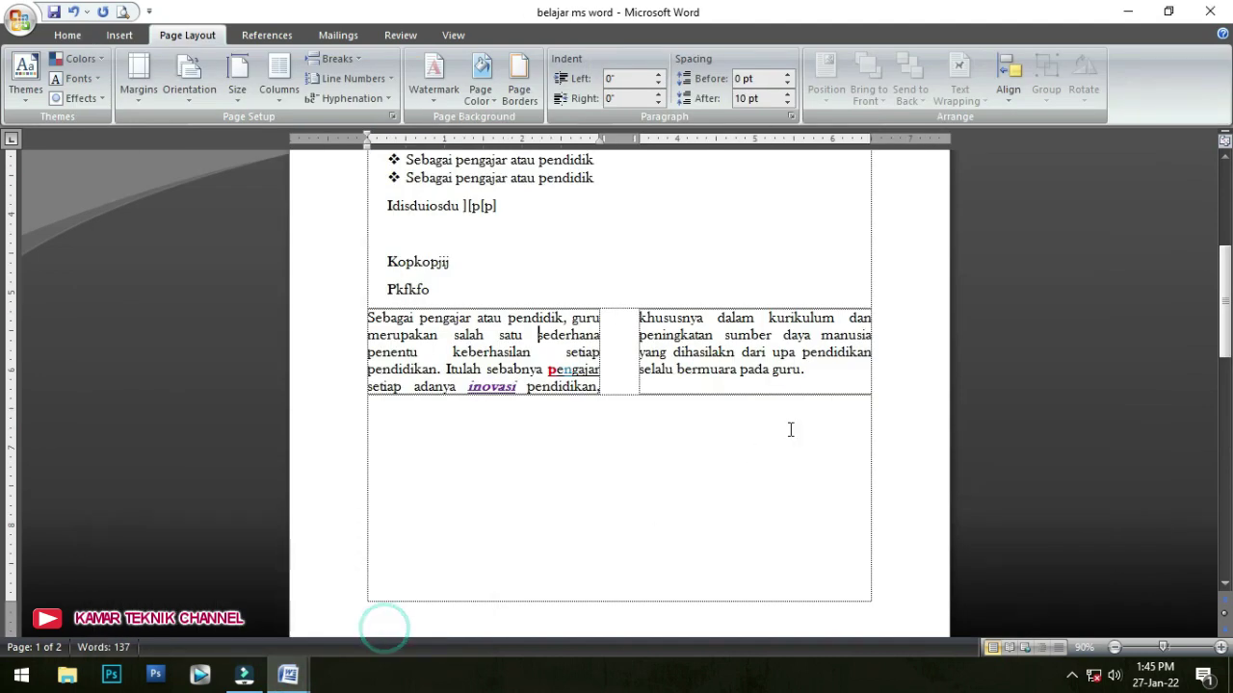
- Add the heading line "Membuat tabel" at the start of page 2, with blank lines separating it from "dsffdsfdf"
left_click(770, 429)
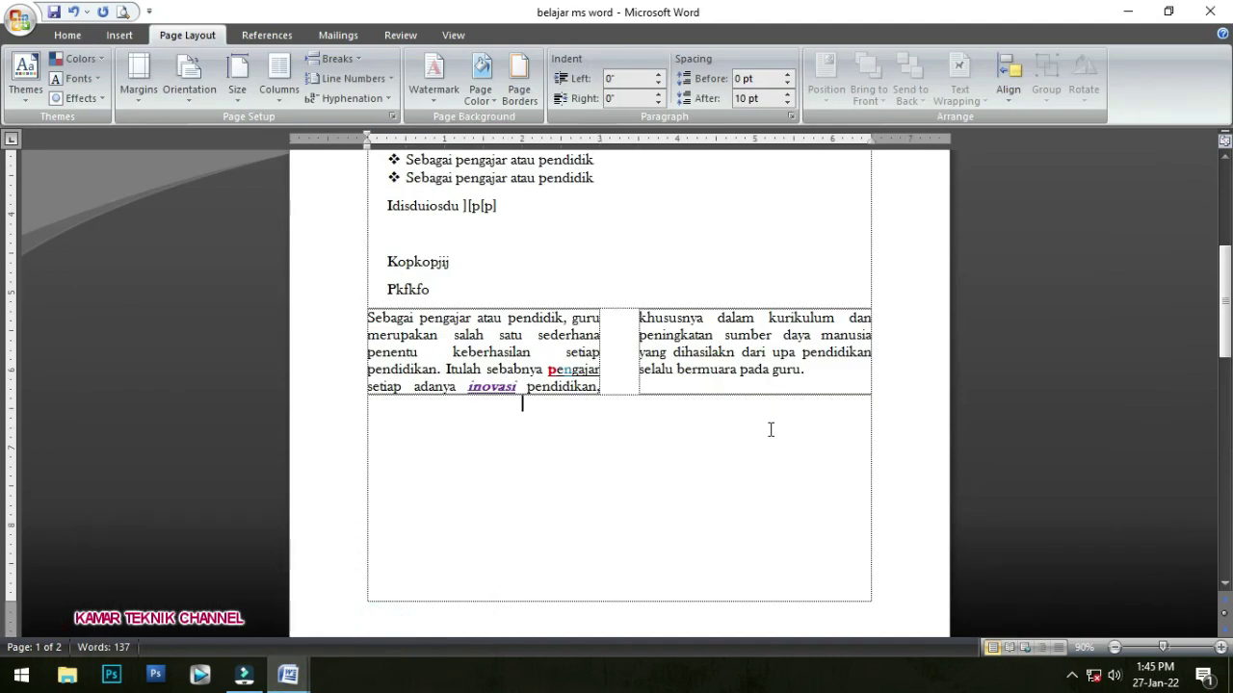
key("Down")
scroll(732, 427, "up", 2)
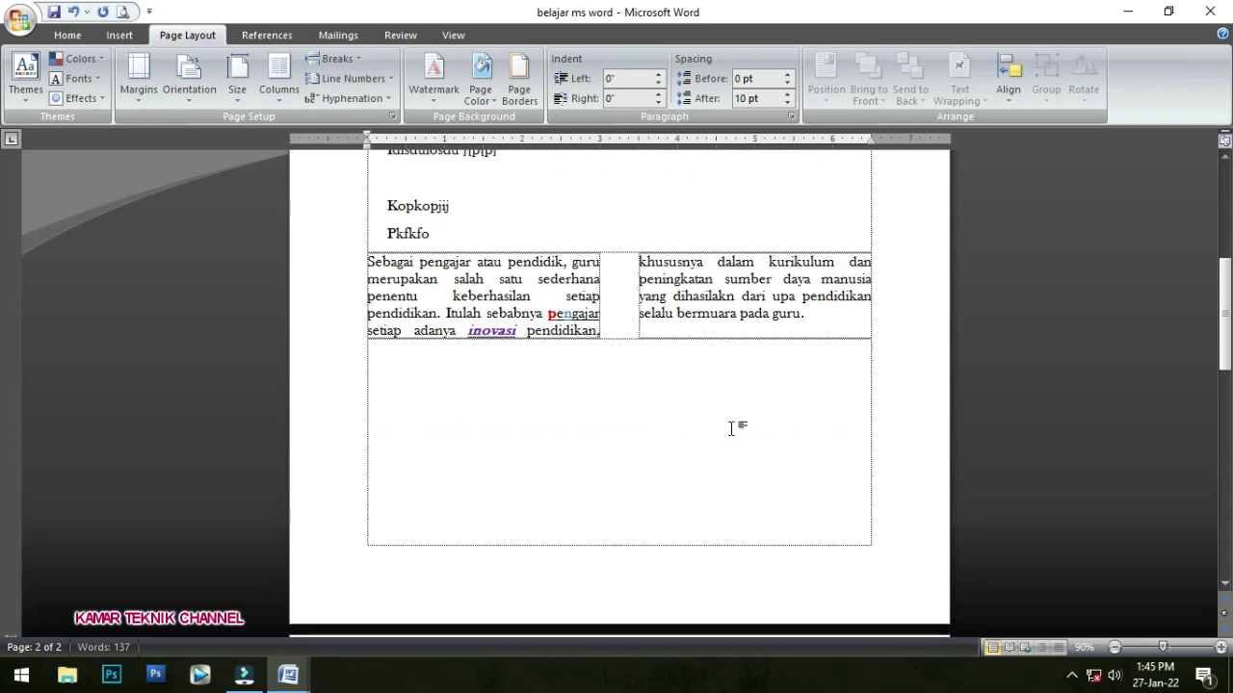
scroll(641, 484, "down", 7)
scroll(501, 440, "up", 10)
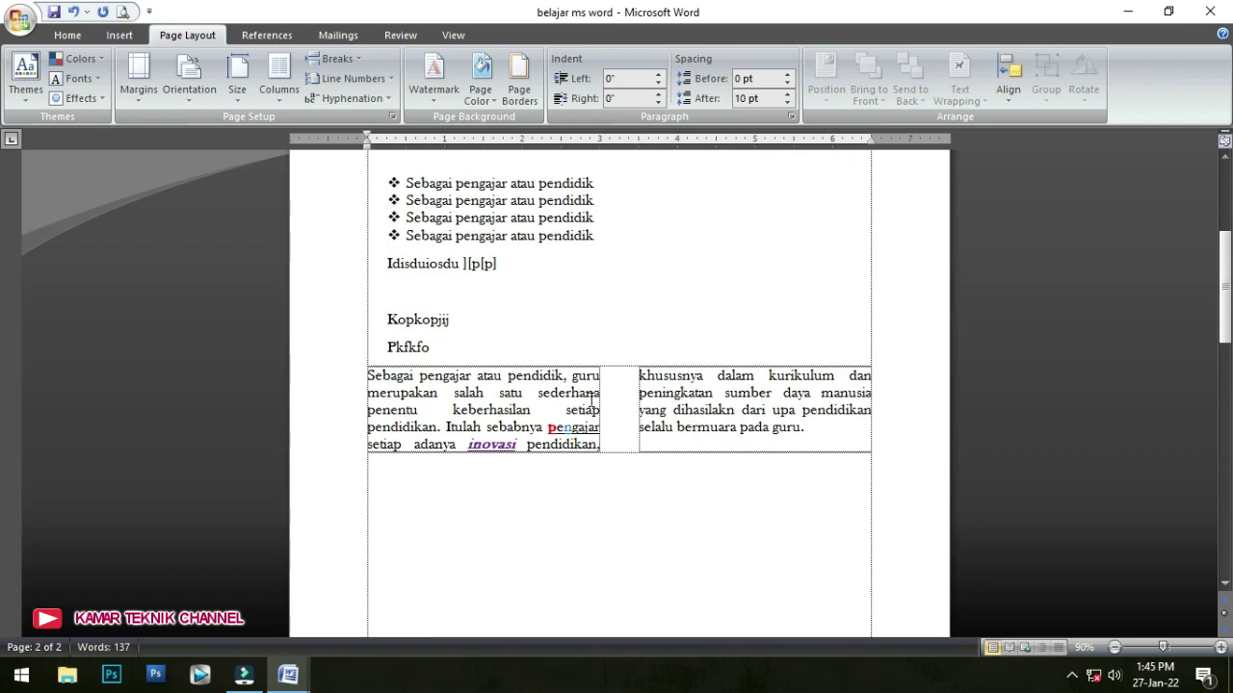
scroll(611, 423, "down", 10)
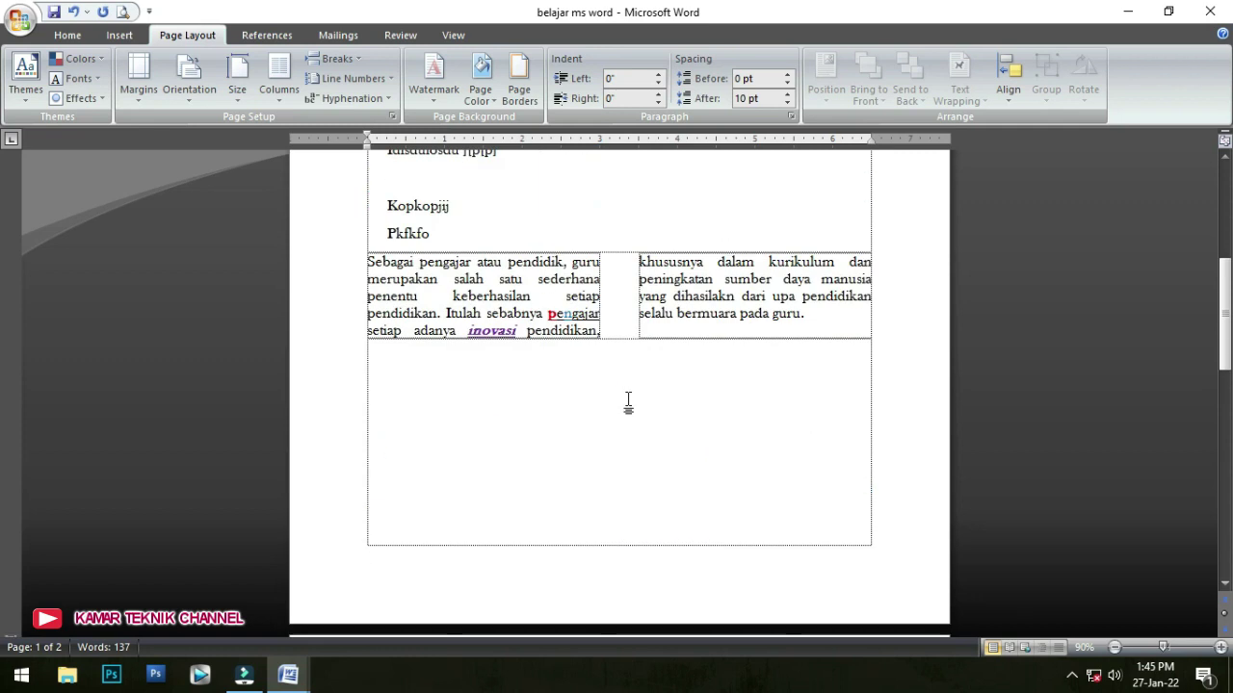
left_click(378, 345)
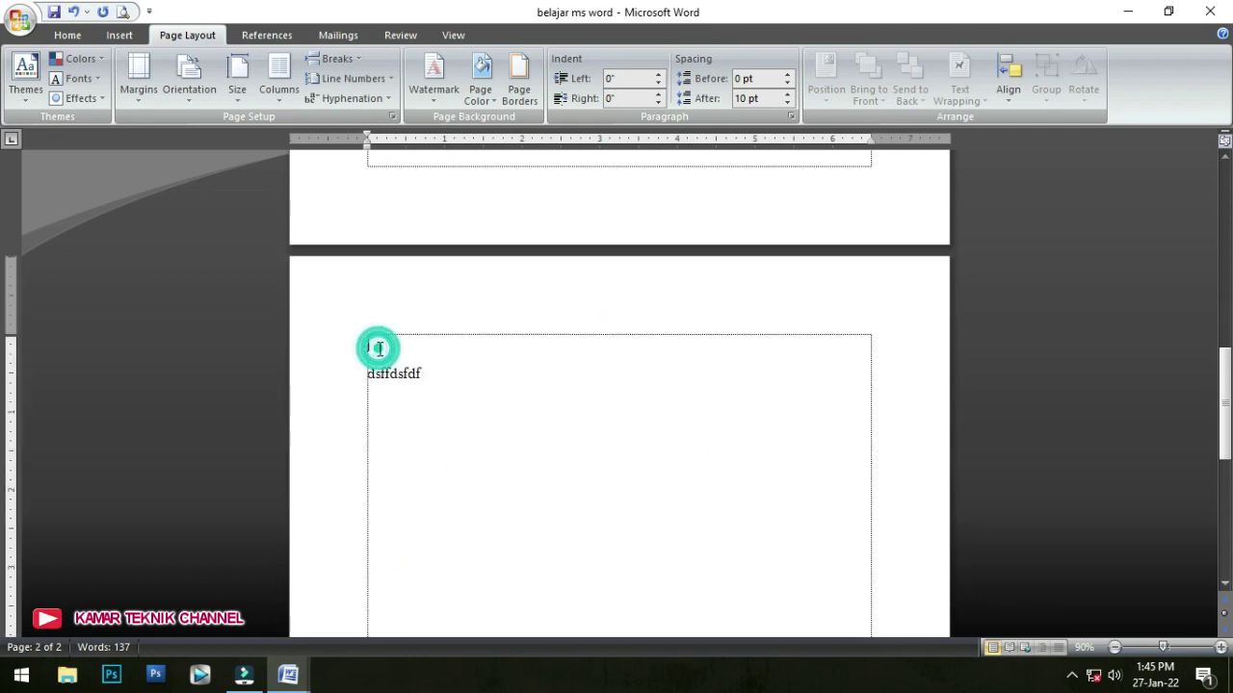
key("Return")
left_click(368, 344)
type("mebuat tabe")
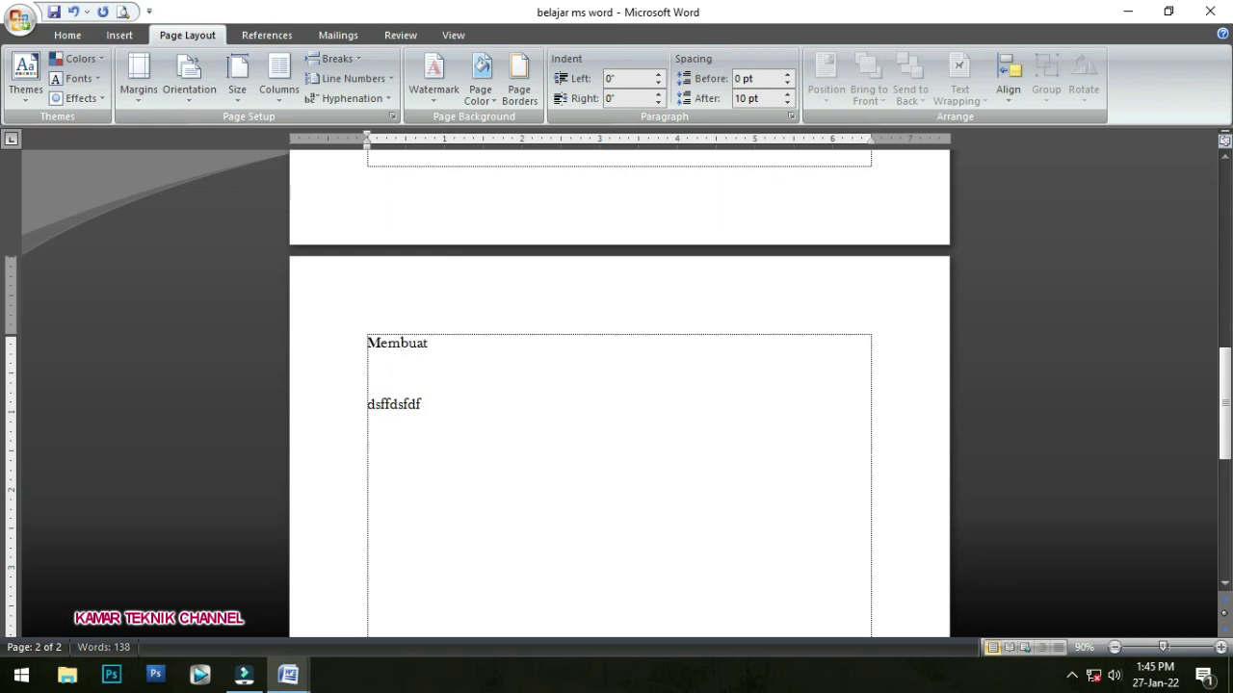
type("l")
key("Return")
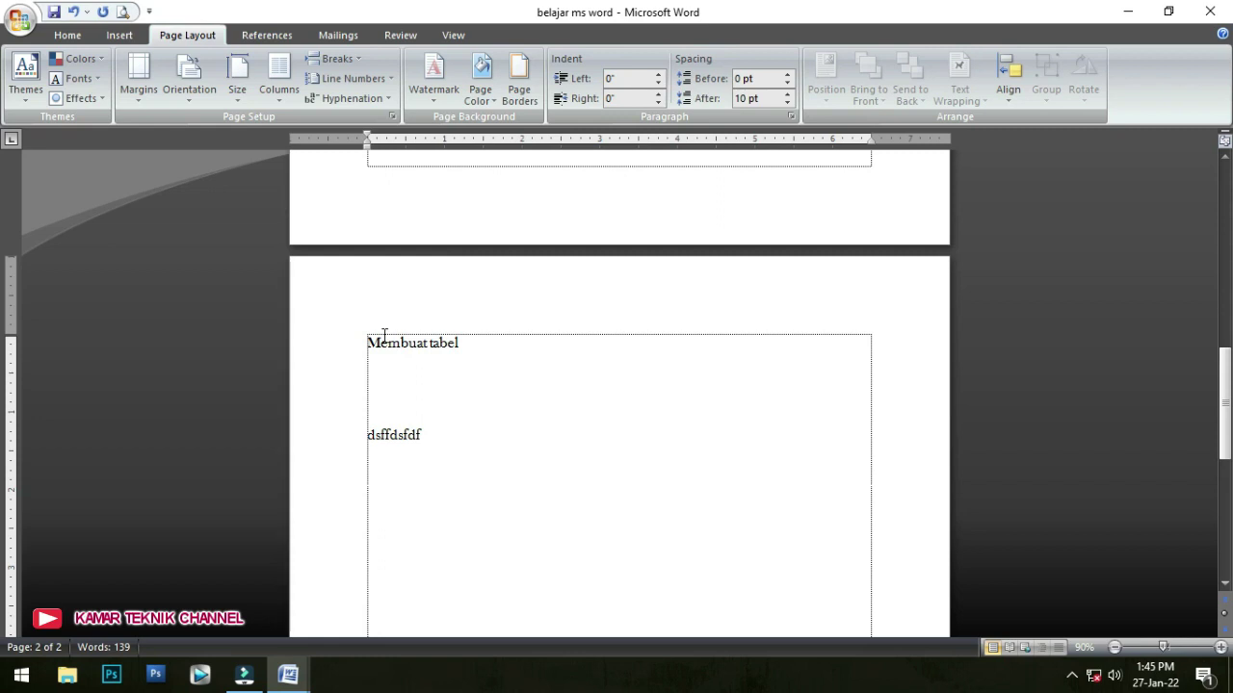
- Format the "Membuat tabel" heading as 24 pt, bold and centered
left_click(347, 345)
left_click(68, 34)
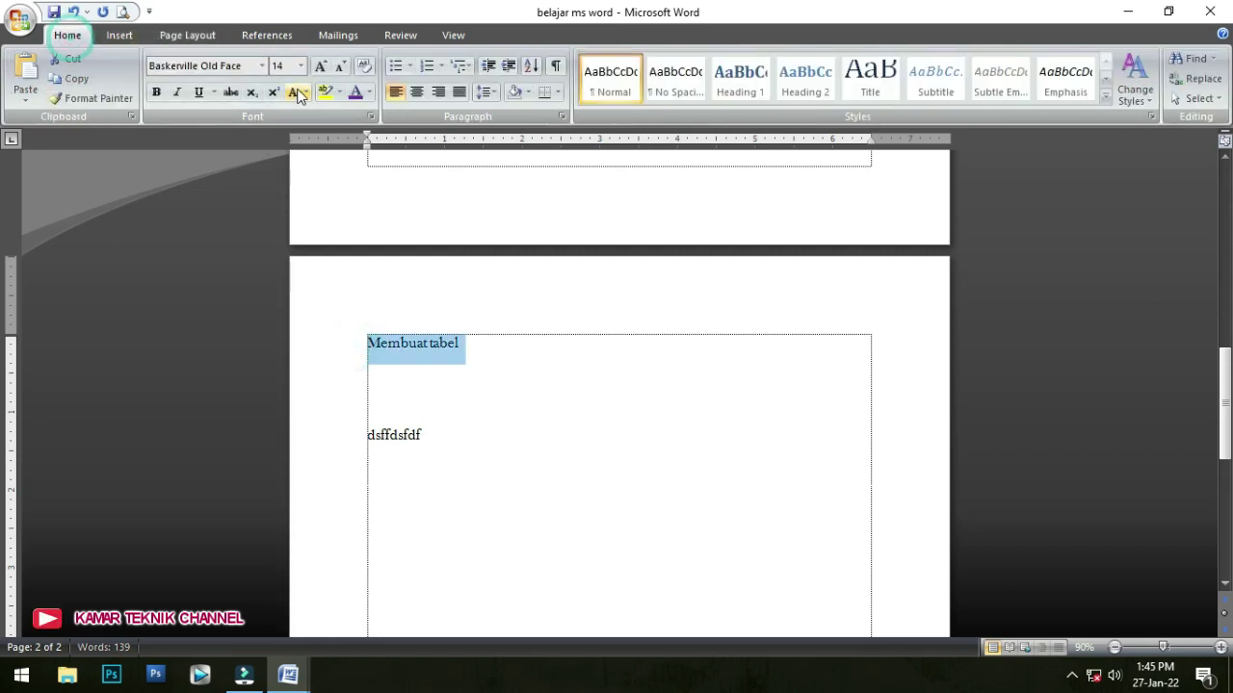
left_click(320, 65)
left_click(321, 66)
left_click(321, 65)
left_click(320, 65)
left_click(321, 65)
left_click(157, 94)
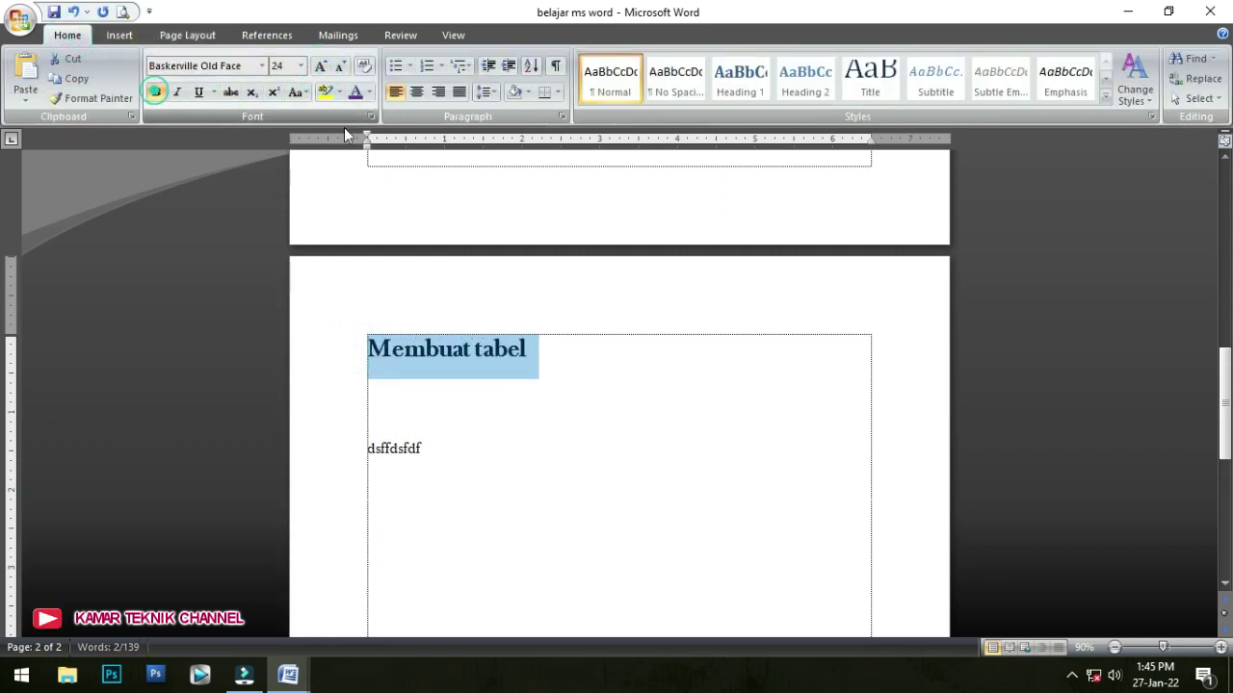
left_click(418, 94)
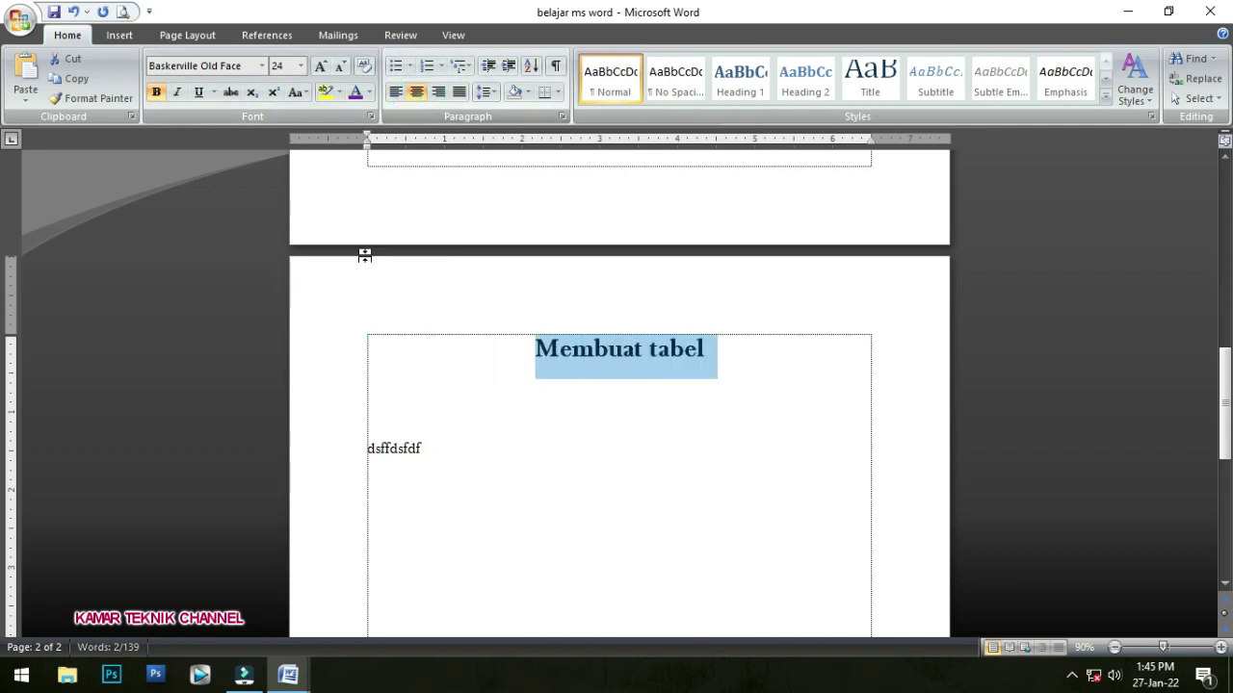
- Color the "Membuat tabel" heading in the standard red
left_click(369, 91)
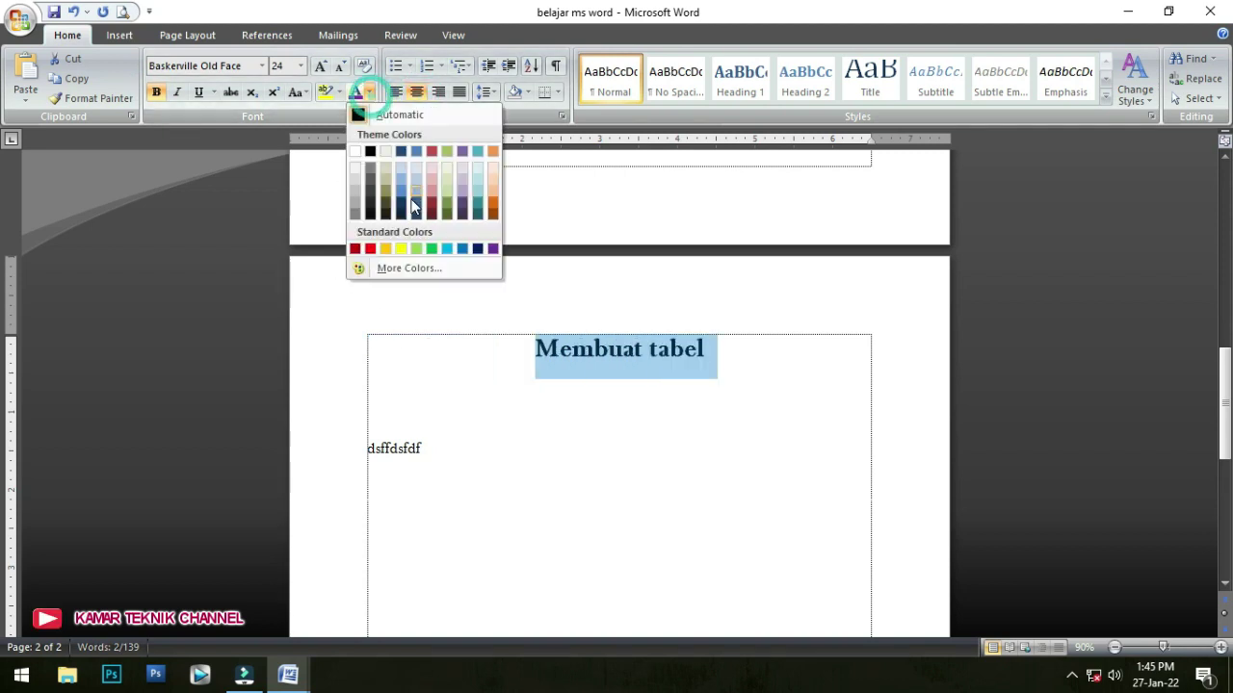
left_click(370, 248)
left_click(426, 391)
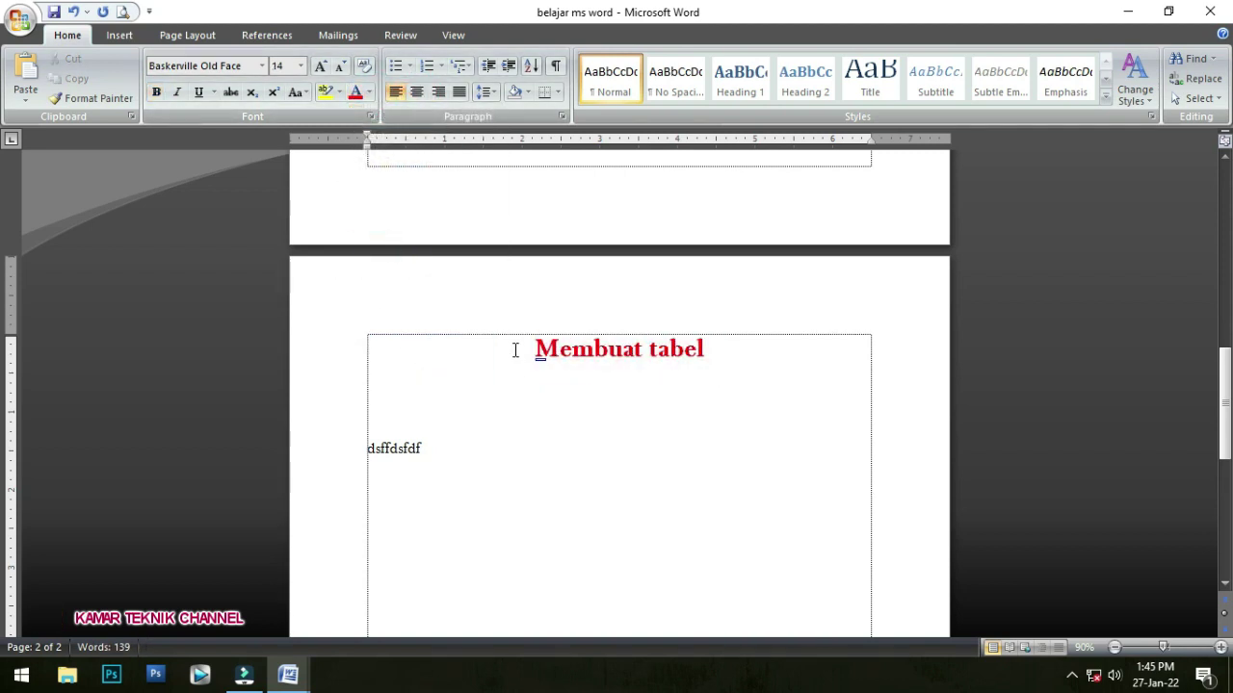
- Change the "Membuat tabel" heading's font color to the standard blue
left_click_drag(516, 350, 751, 347)
left_click(369, 91)
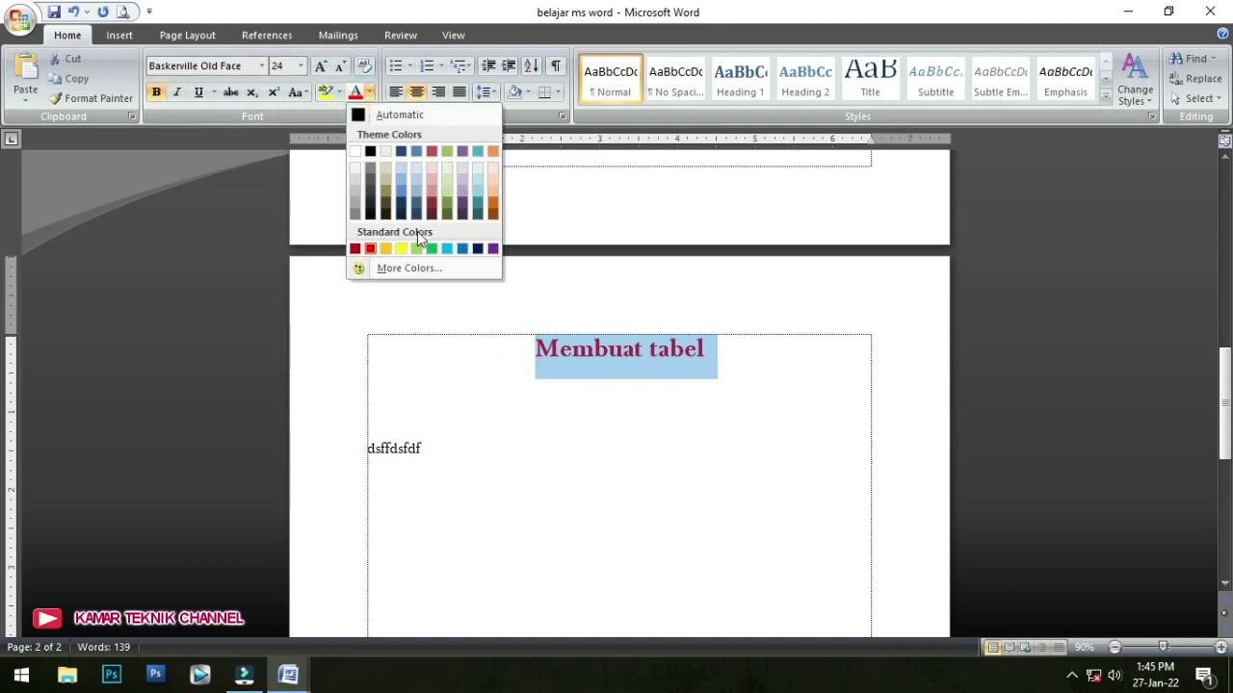
left_click(461, 248)
left_click(442, 391)
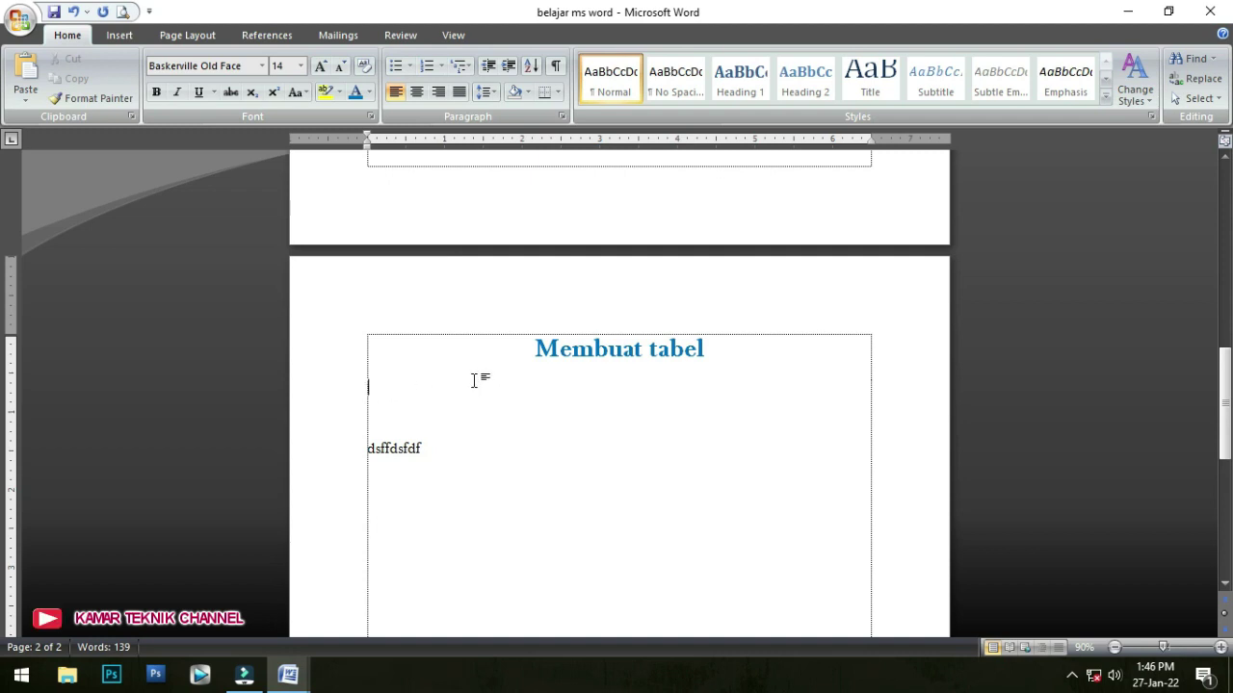
- Insert a table of 4 columns by 5 rows on the blank line below the "Membuat tabel" heading
left_click_drag(533, 349, 721, 348)
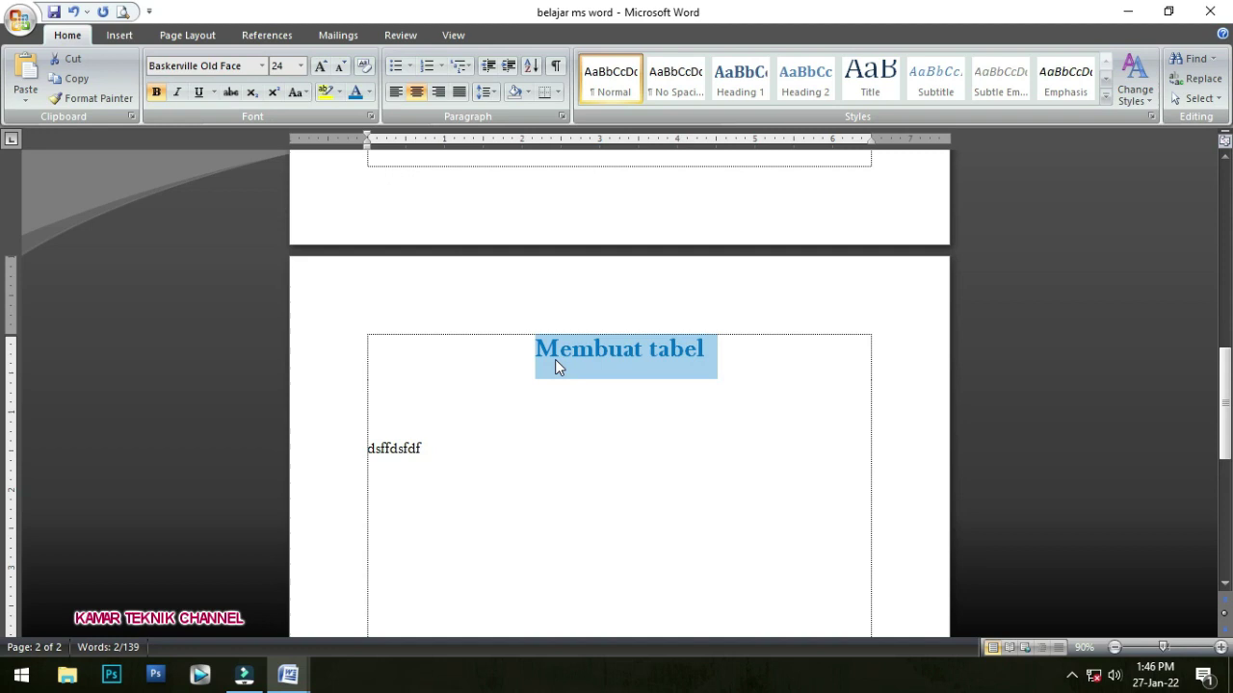
left_click(399, 389)
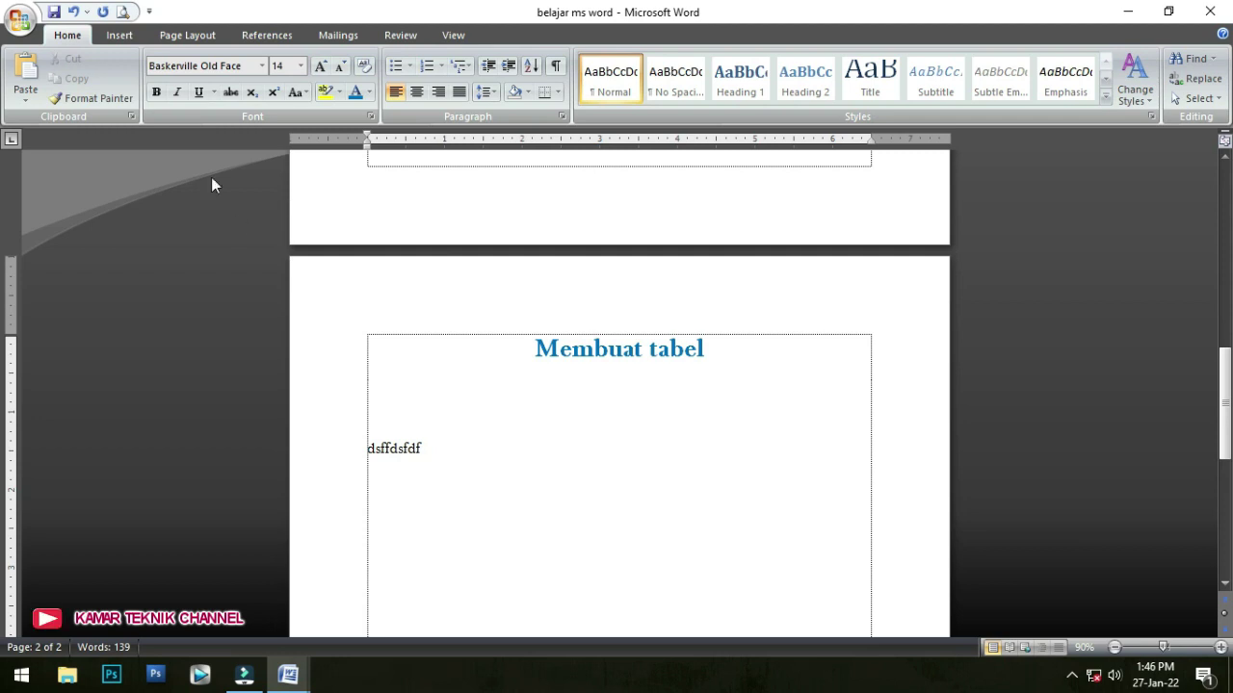
left_click(120, 36)
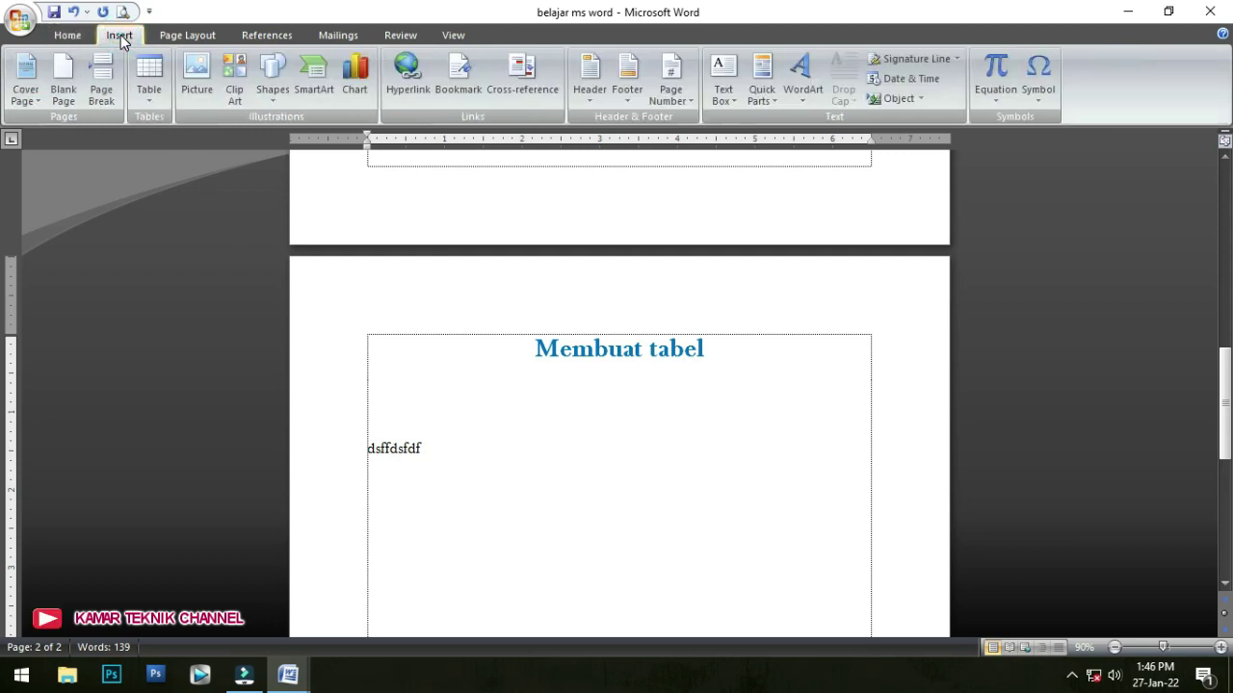
left_click(149, 101)
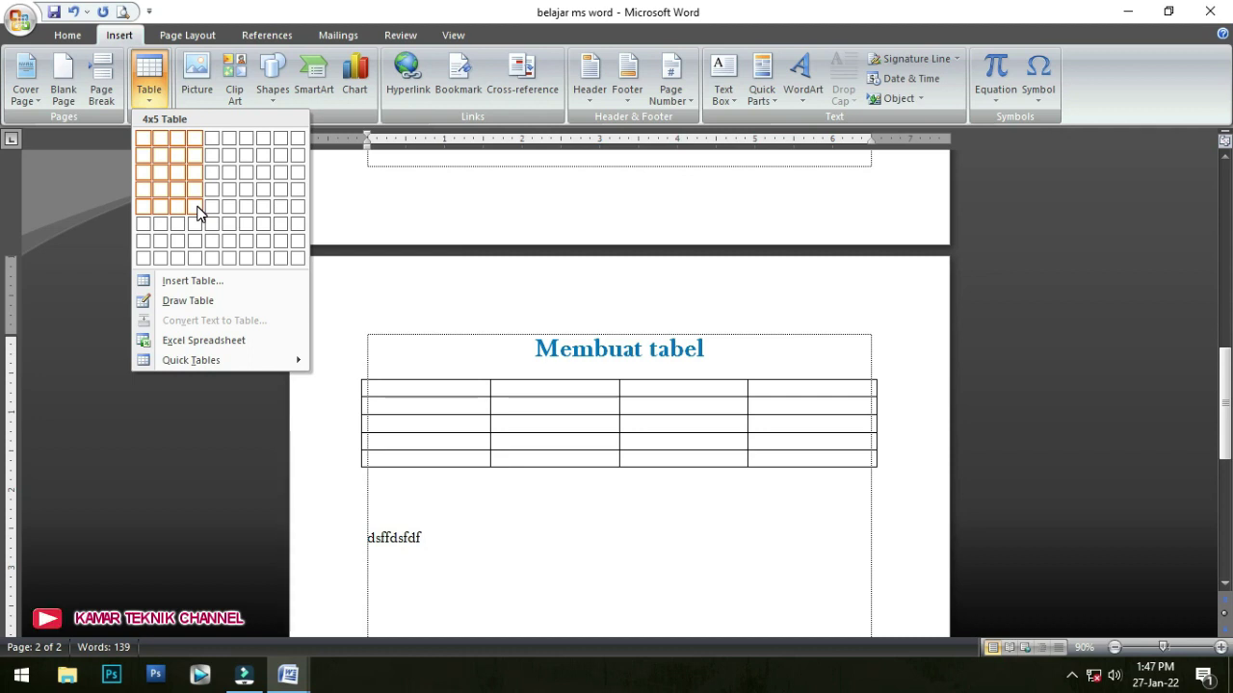
left_click(197, 206)
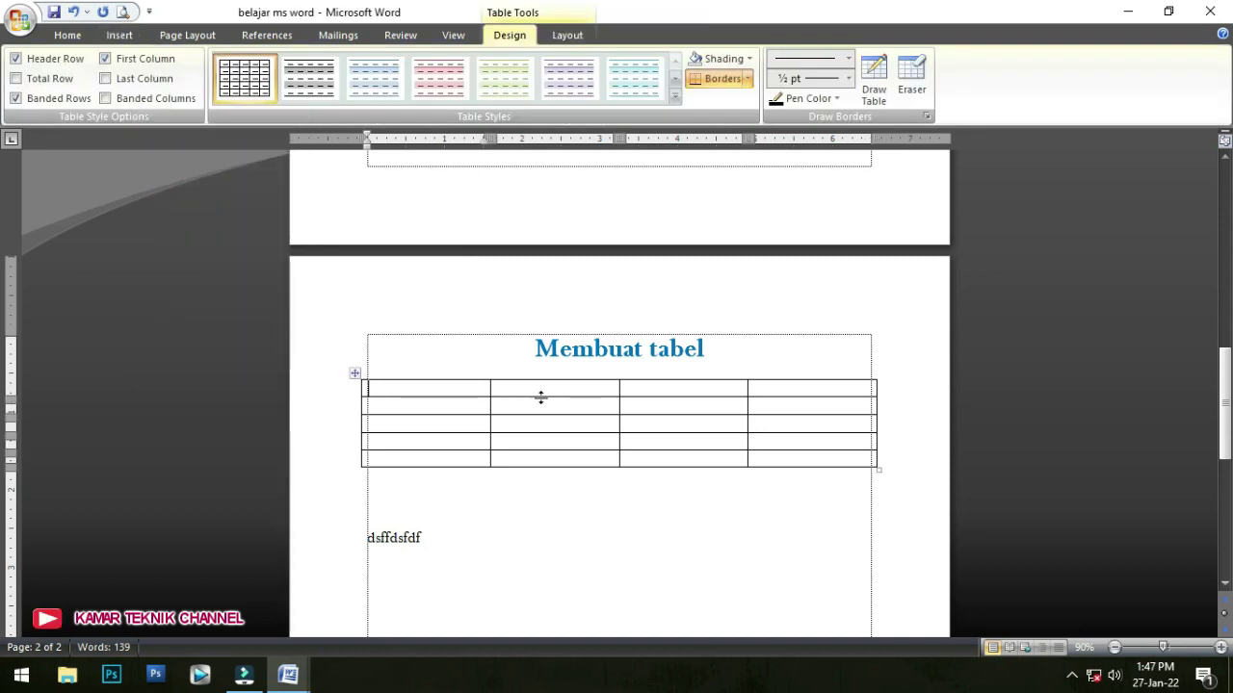
- Fill the table's first row with the column headings NO, NAMA, ALAMAT and KETERANGAN
left_click(429, 390)
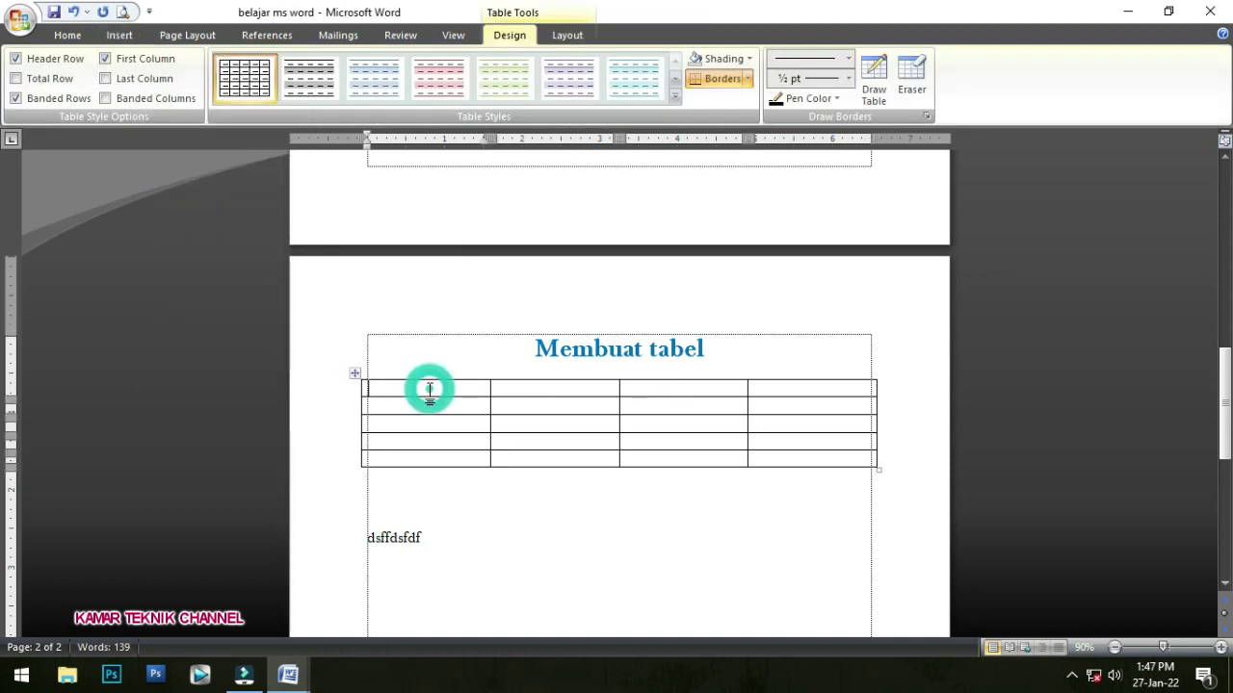
type("NO")
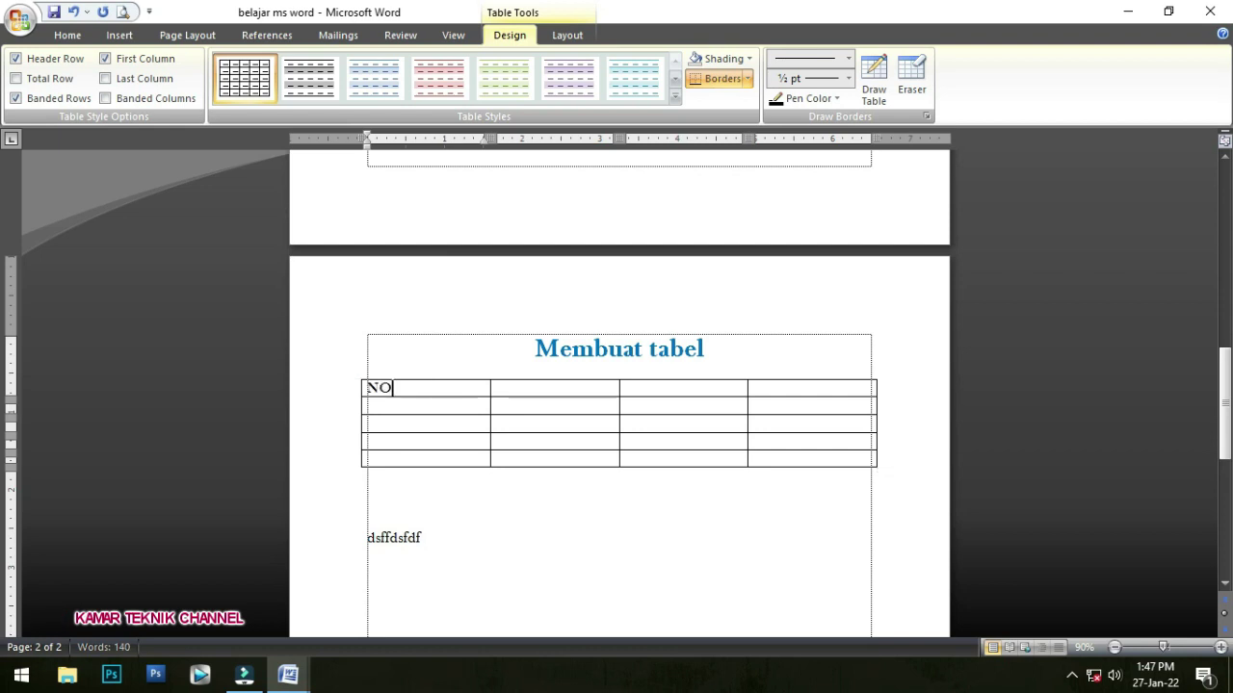
key("Tab")
type("NAMA")
key("Tab")
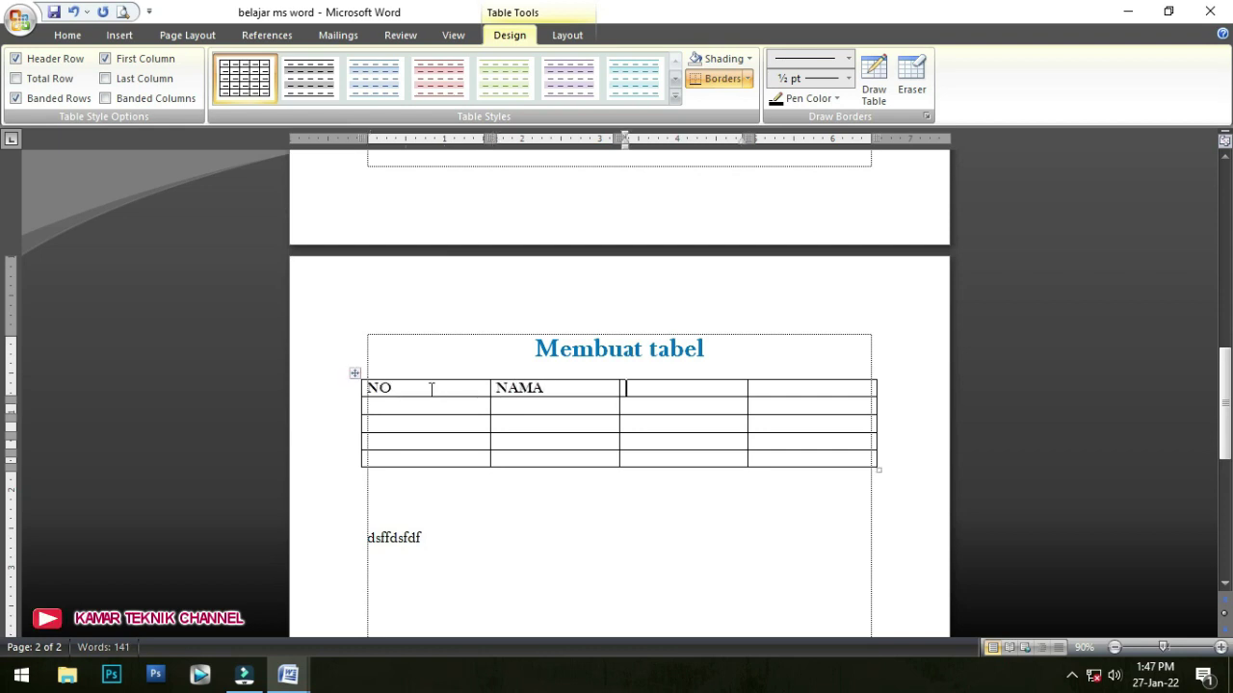
type("ALAMAT")
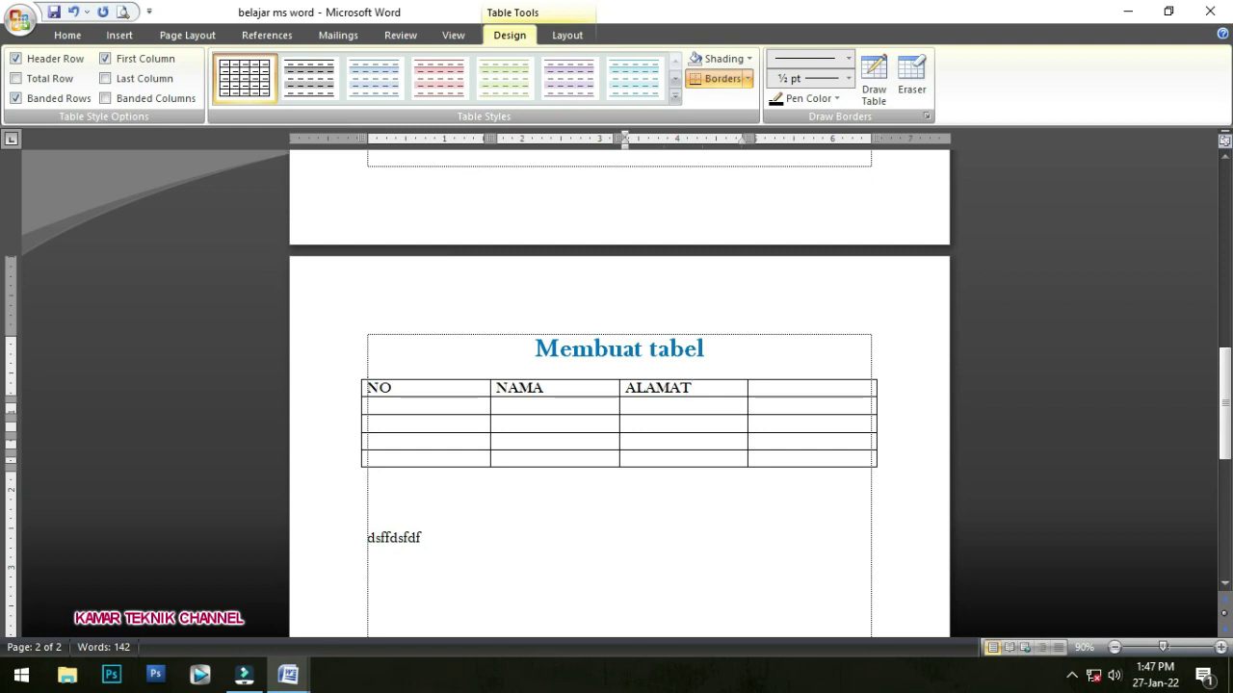
key("Tab")
type("KETERAN")
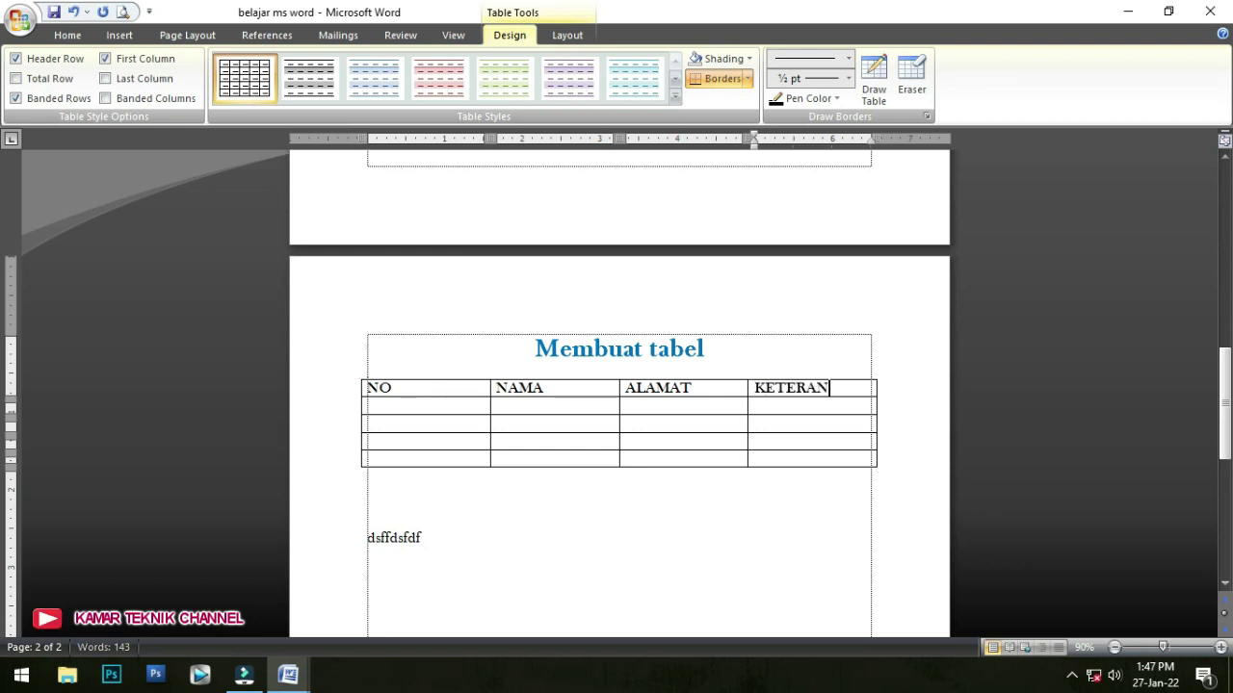
type("GAN")
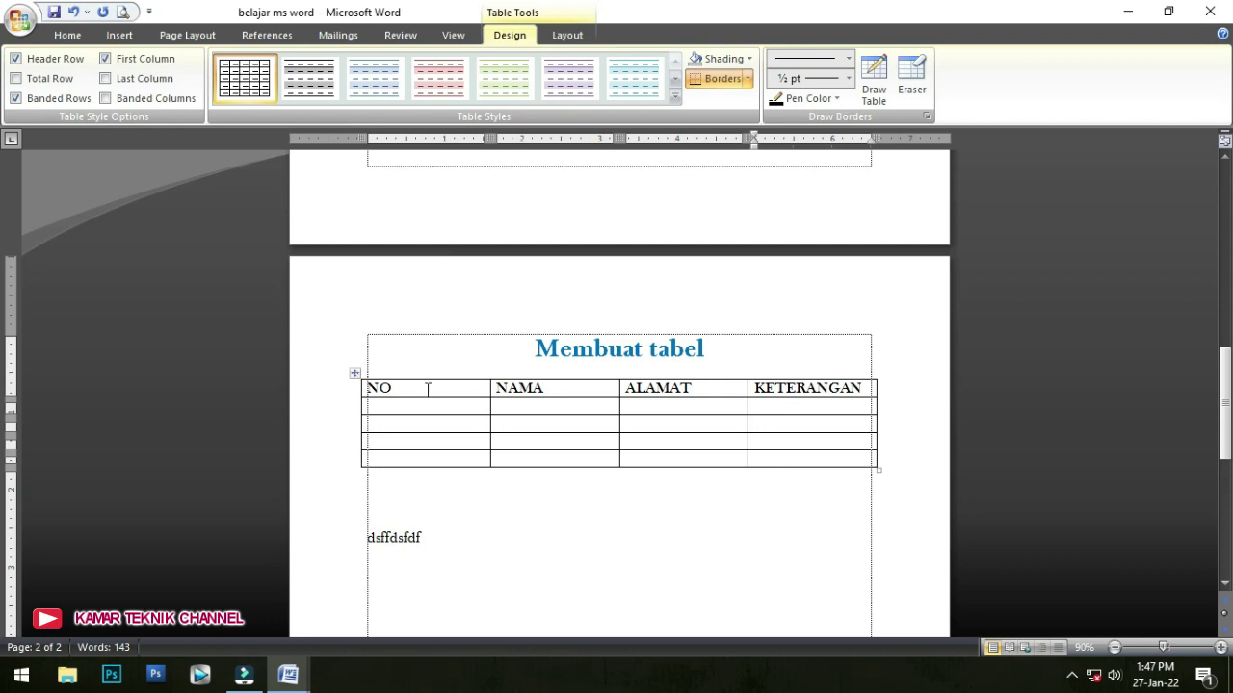
- Narrow the NO column strongly, then move the NAMA/ALAMAT and ALAMAT/KETERANGAN borders slightly left to rebalance the column widths
left_click(645, 390)
scroll(467, 435, "up", 8, "ctrl")
scroll(440, 442, "up", 1, "ctrl")
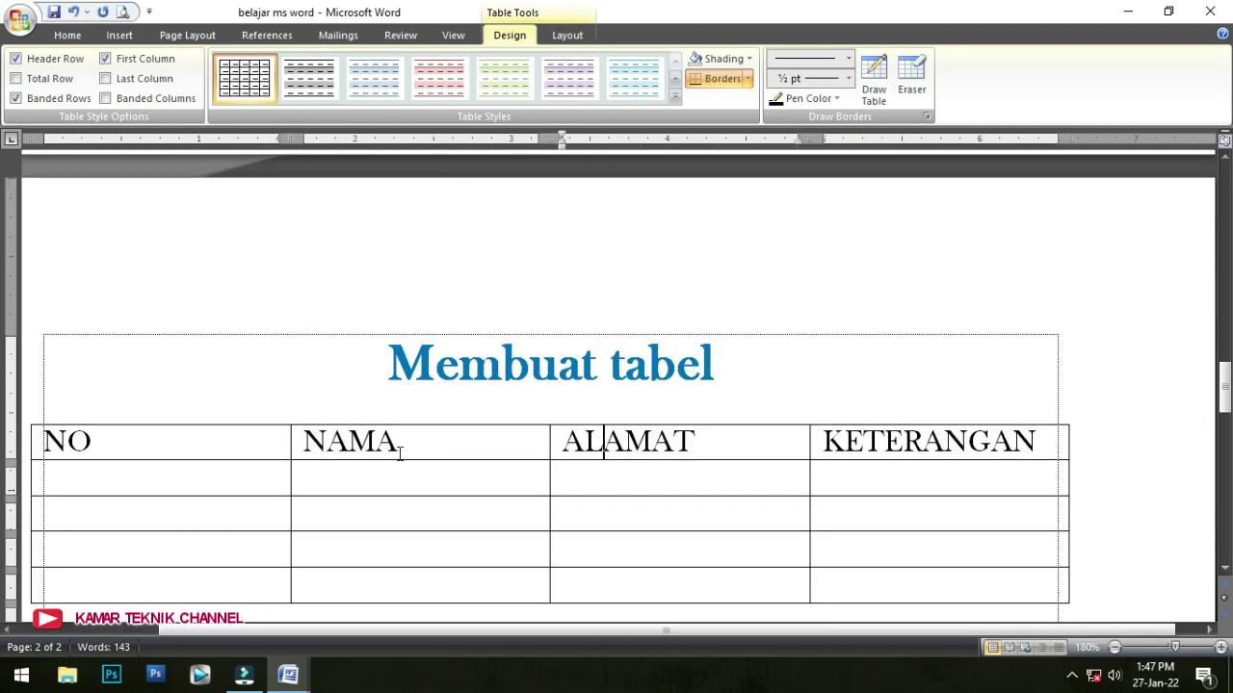
scroll(399, 449, "down", 1, "ctrl")
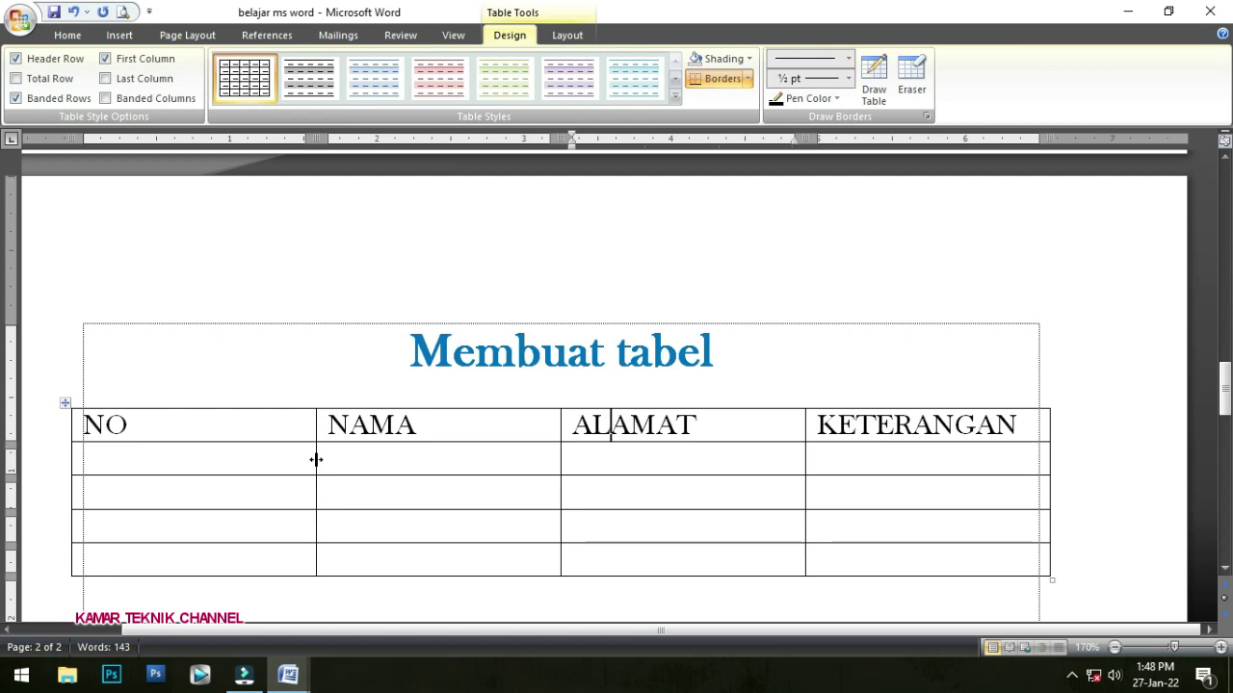
left_click_drag(316, 460, 153, 464)
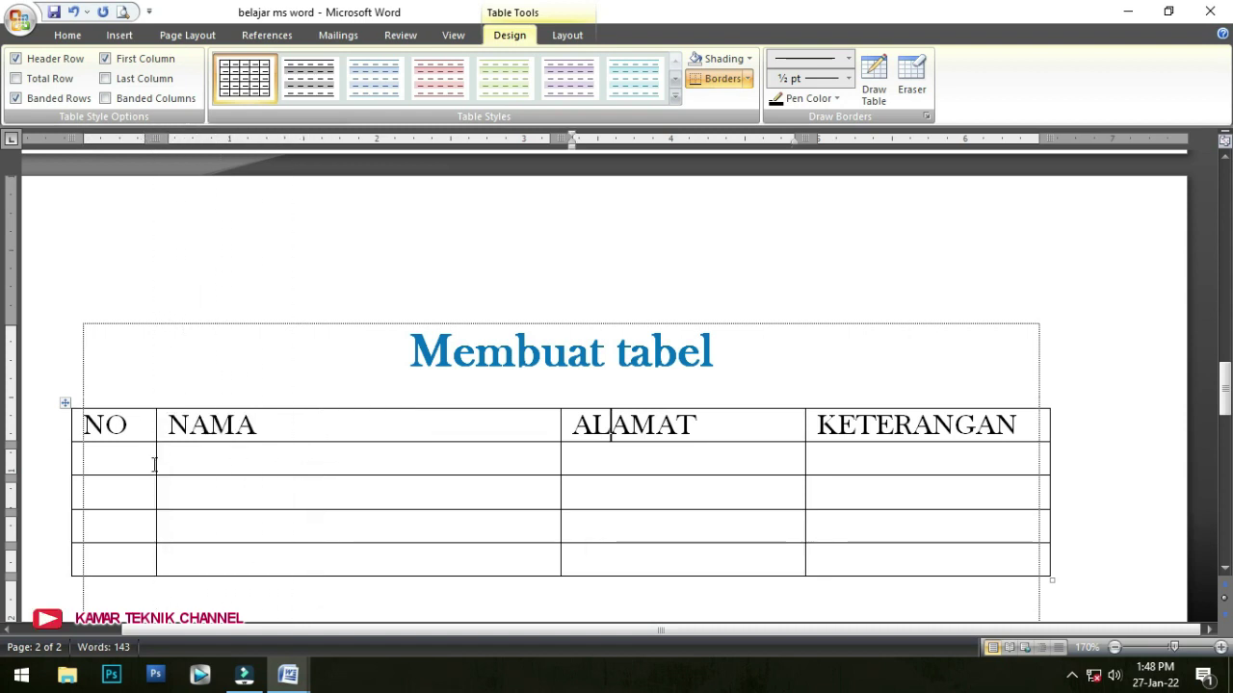
left_click_drag(558, 466, 478, 462)
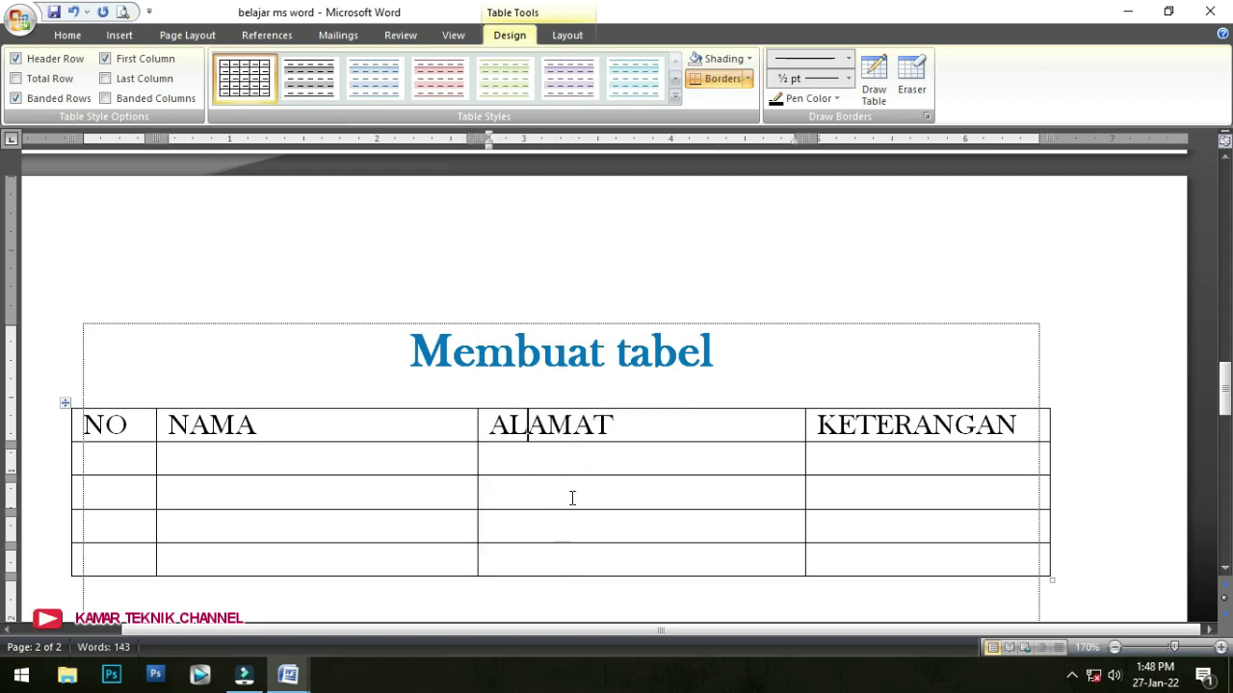
left_click_drag(804, 465, 763, 463)
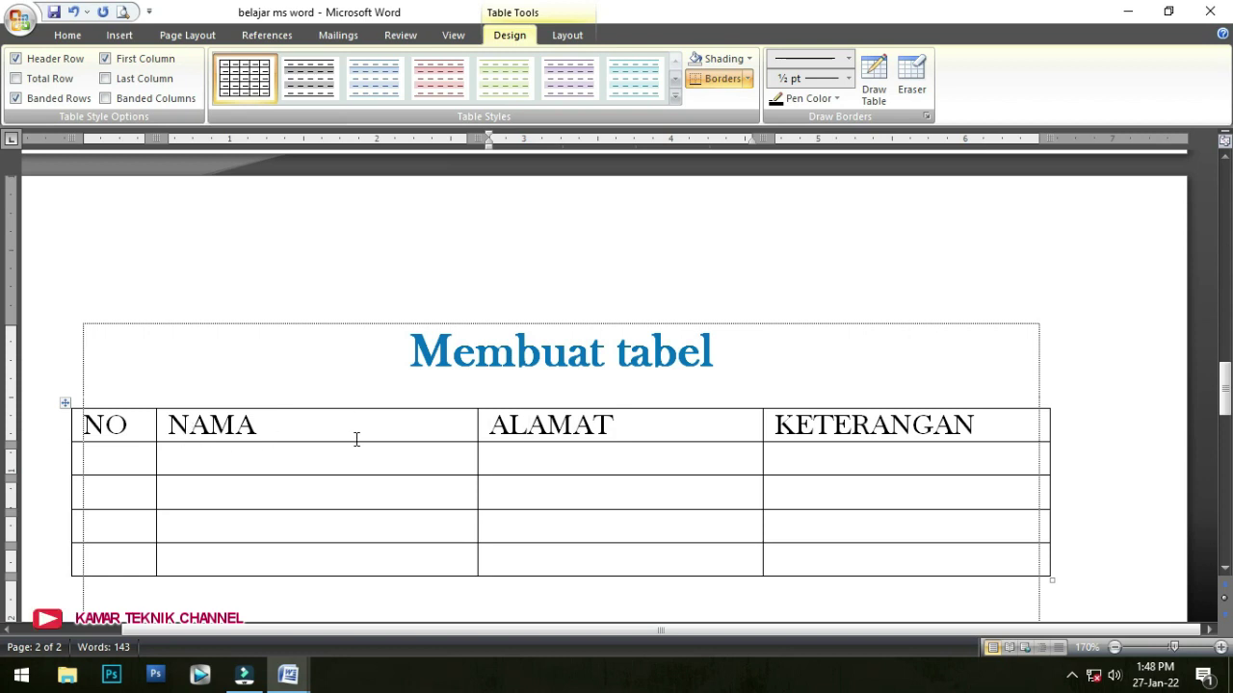
- Increase the height of the table's header row to about 0.36"
left_click_drag(354, 441, 349, 463)
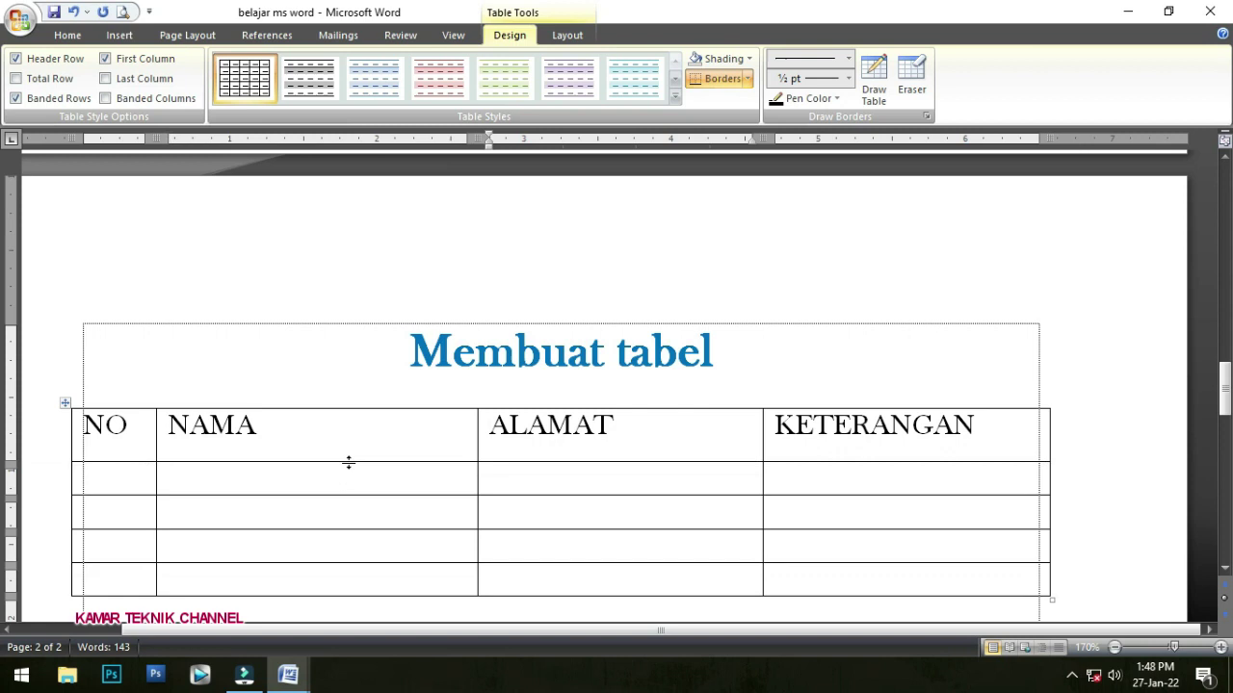
left_click(305, 451)
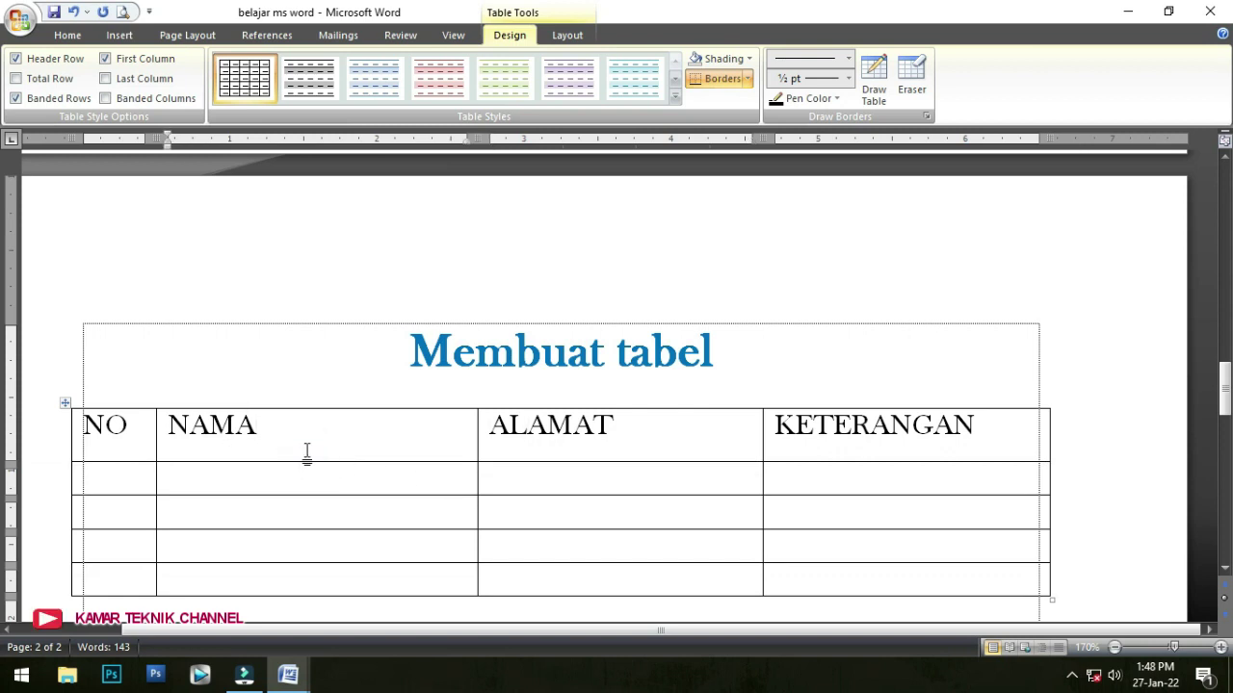
left_click(255, 431)
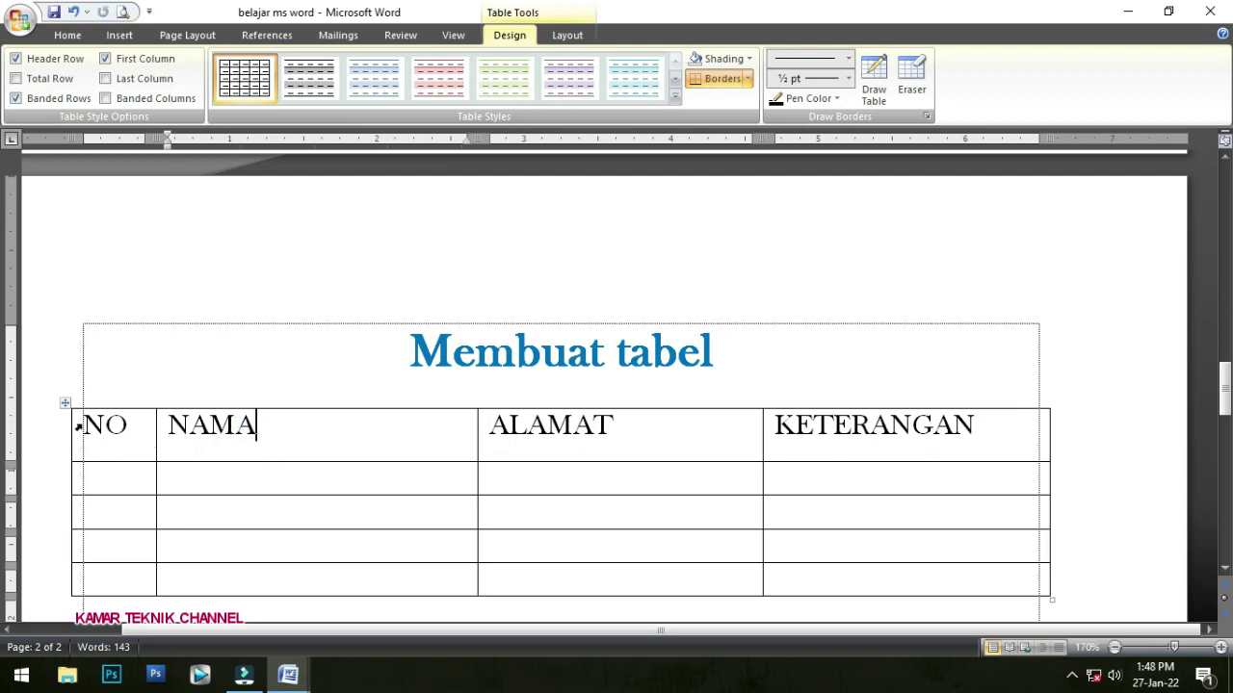
- Select the whole header row and center its text horizontally, briefly comparing with left alignment before centering it again
left_click_drag(85, 426, 802, 434)
left_click(510, 447)
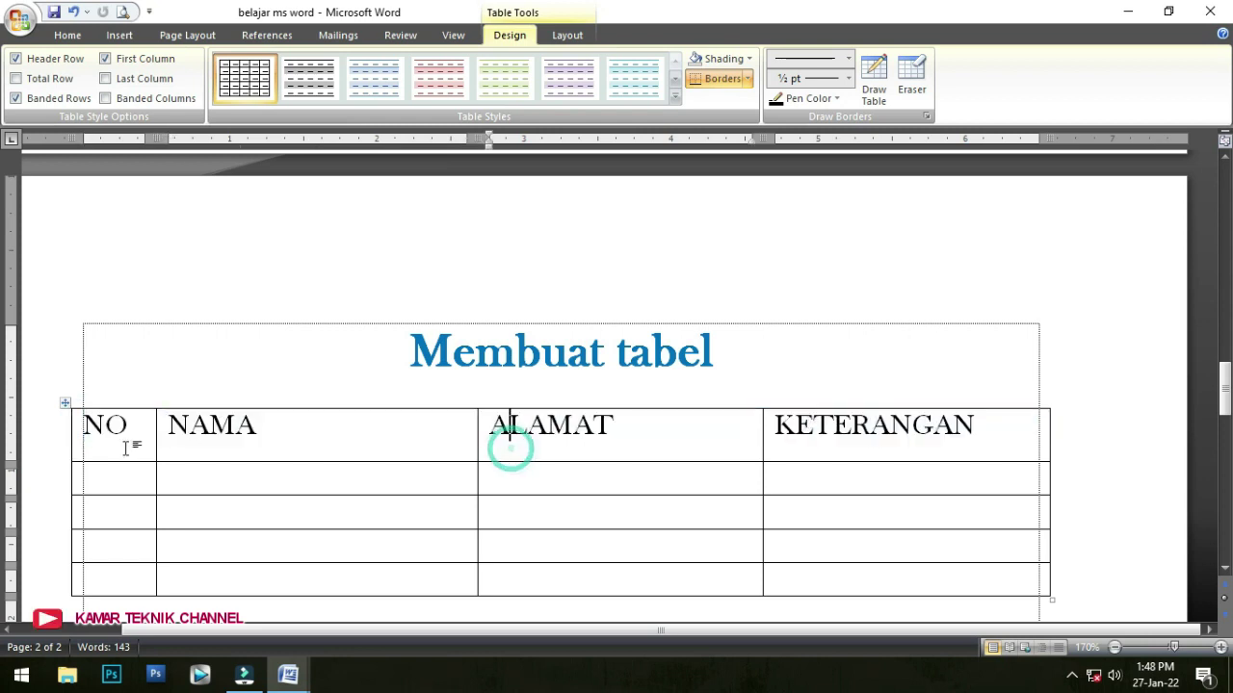
left_click(37, 443)
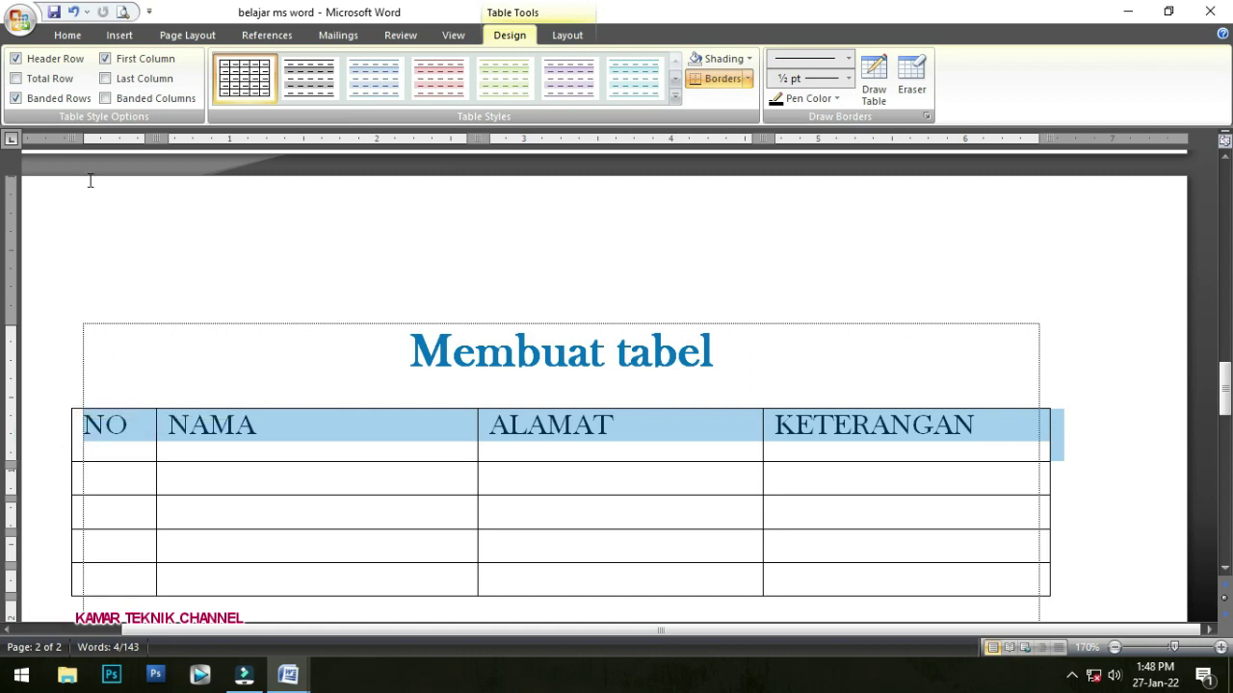
left_click(69, 37)
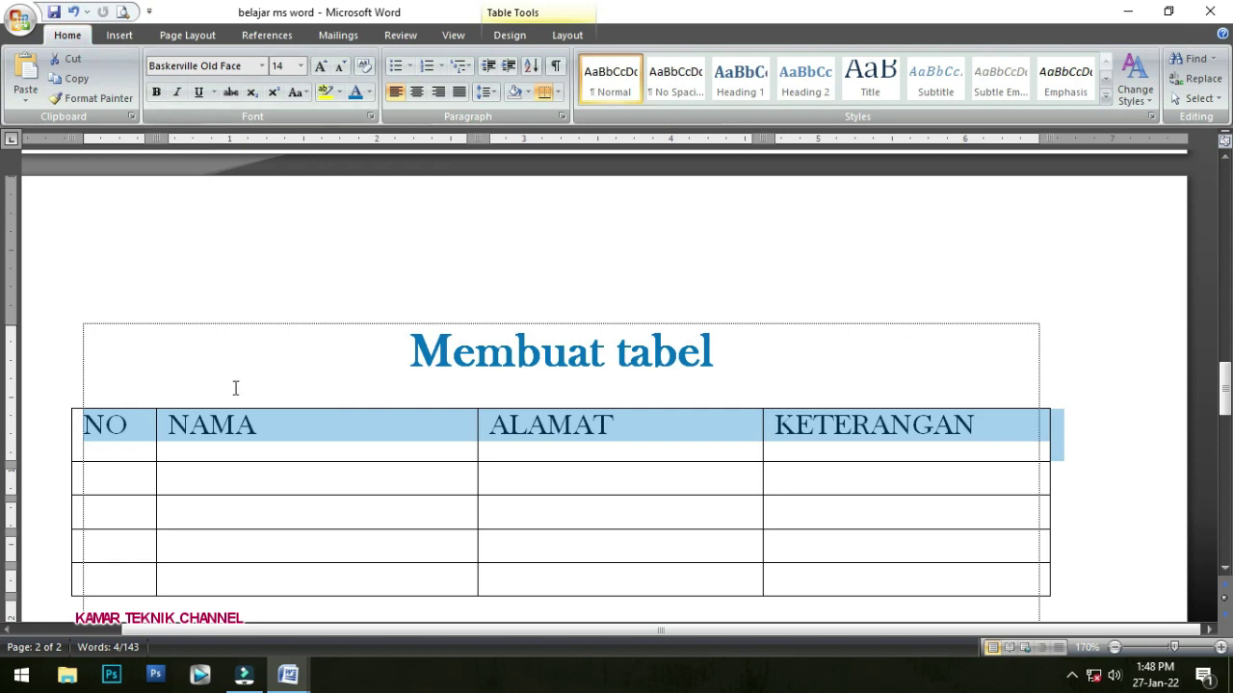
left_click(417, 94)
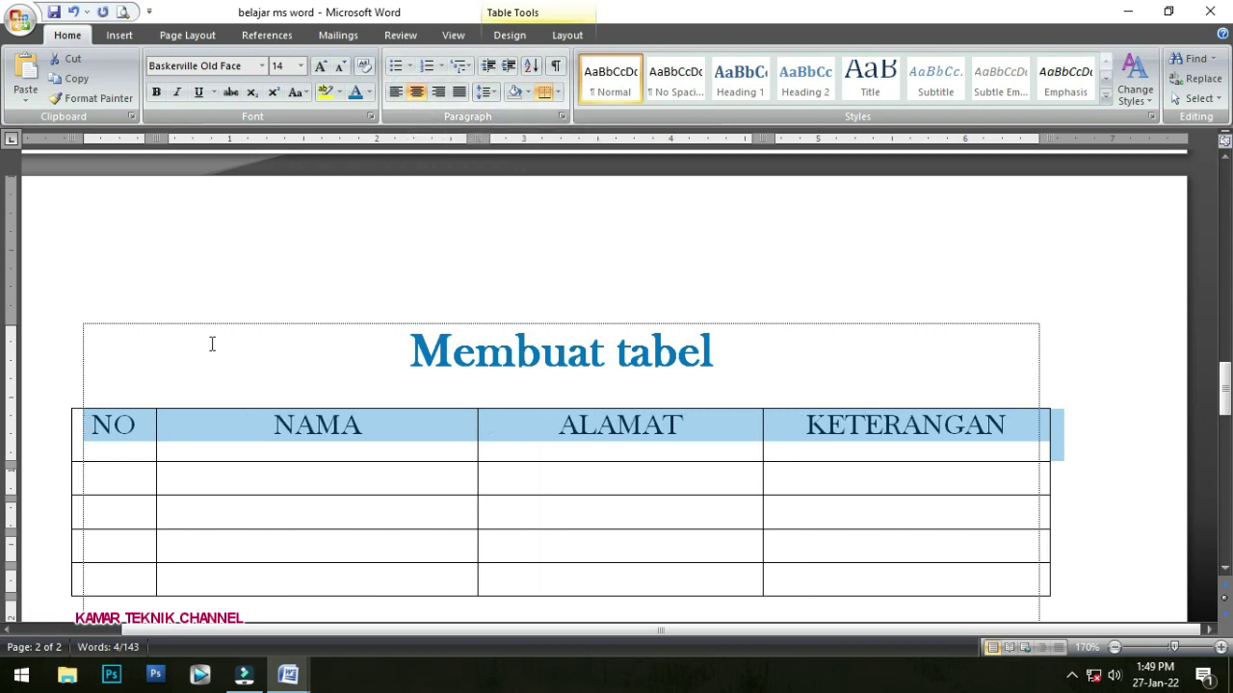
key("ctrl+l")
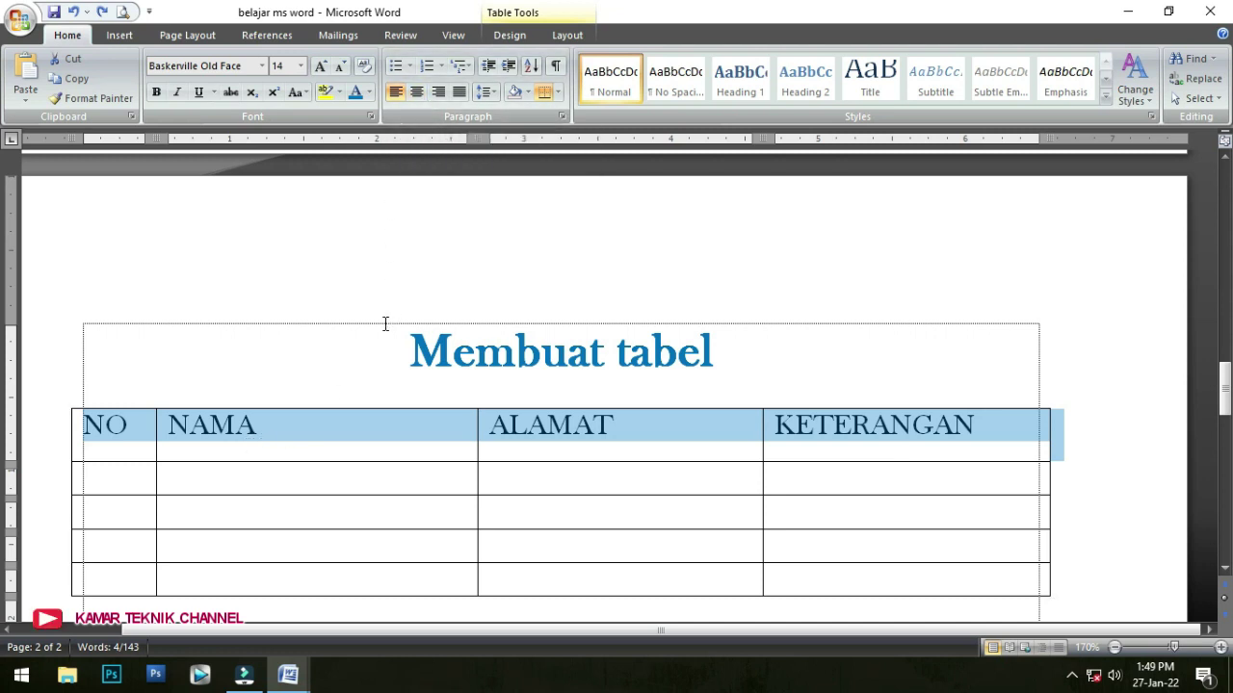
key("ctrl+e")
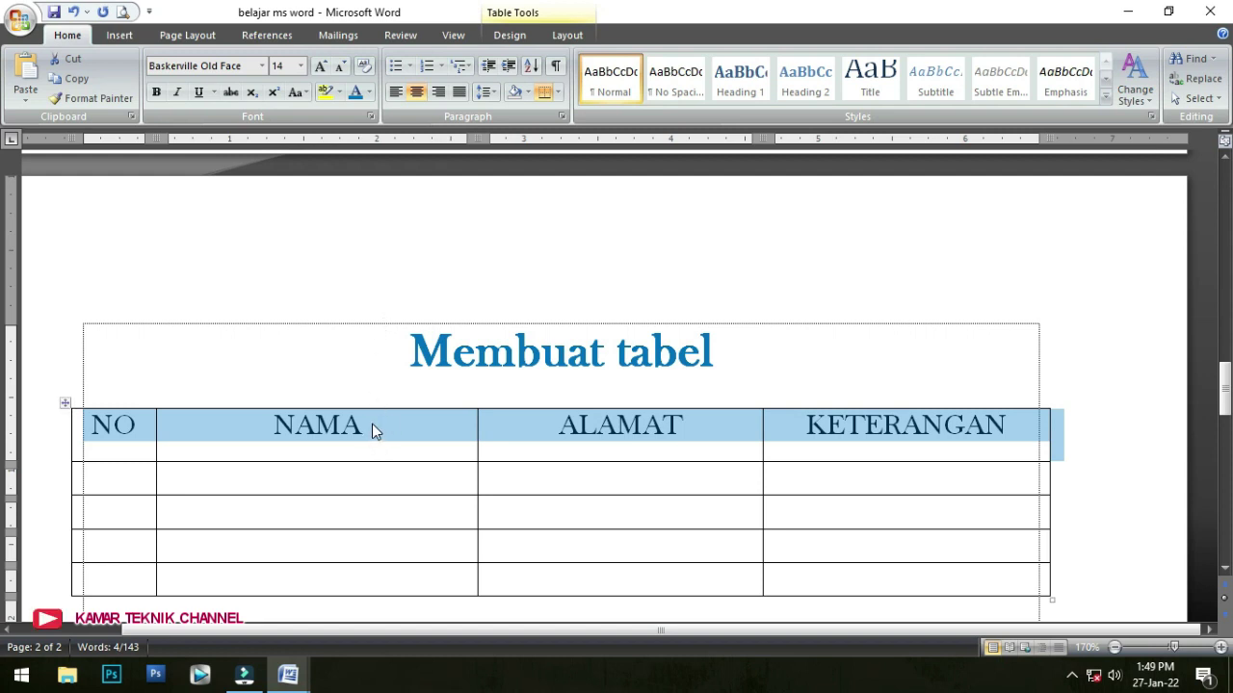
- Increase the header row's height to about 0.48" and center its text both vertically and horizontally within the cells
left_click(511, 41)
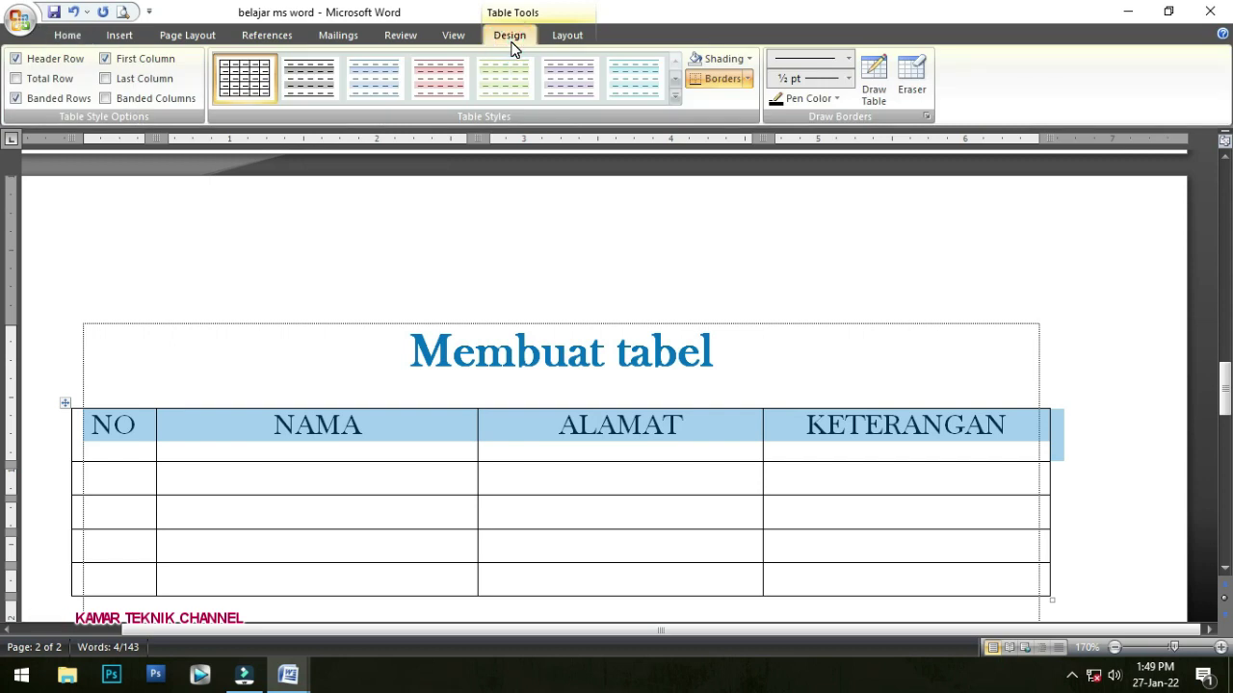
left_click(566, 36)
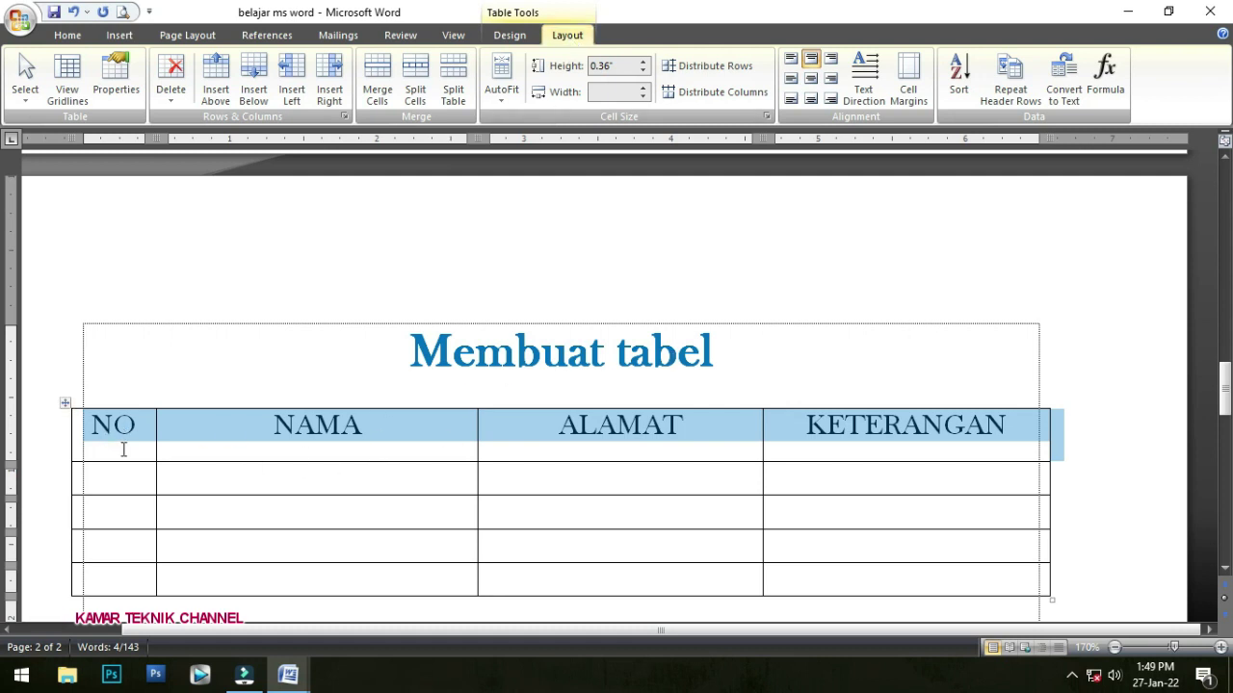
left_click(182, 459)
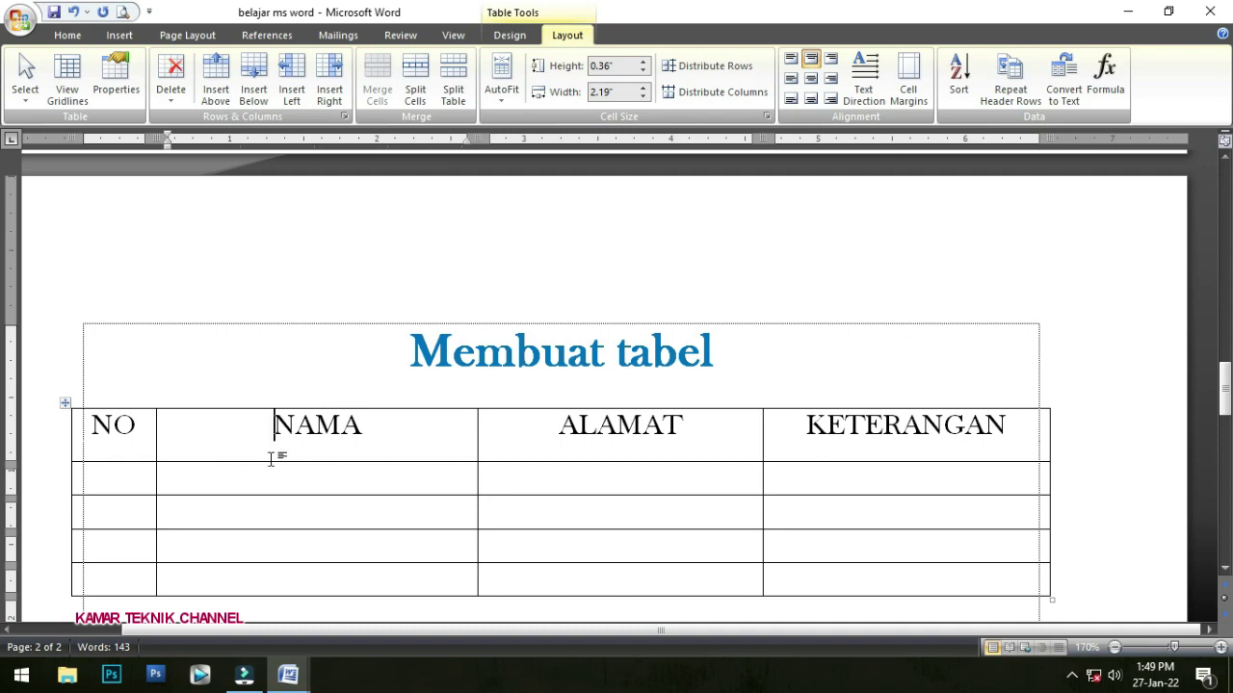
left_click_drag(269, 461, 267, 479)
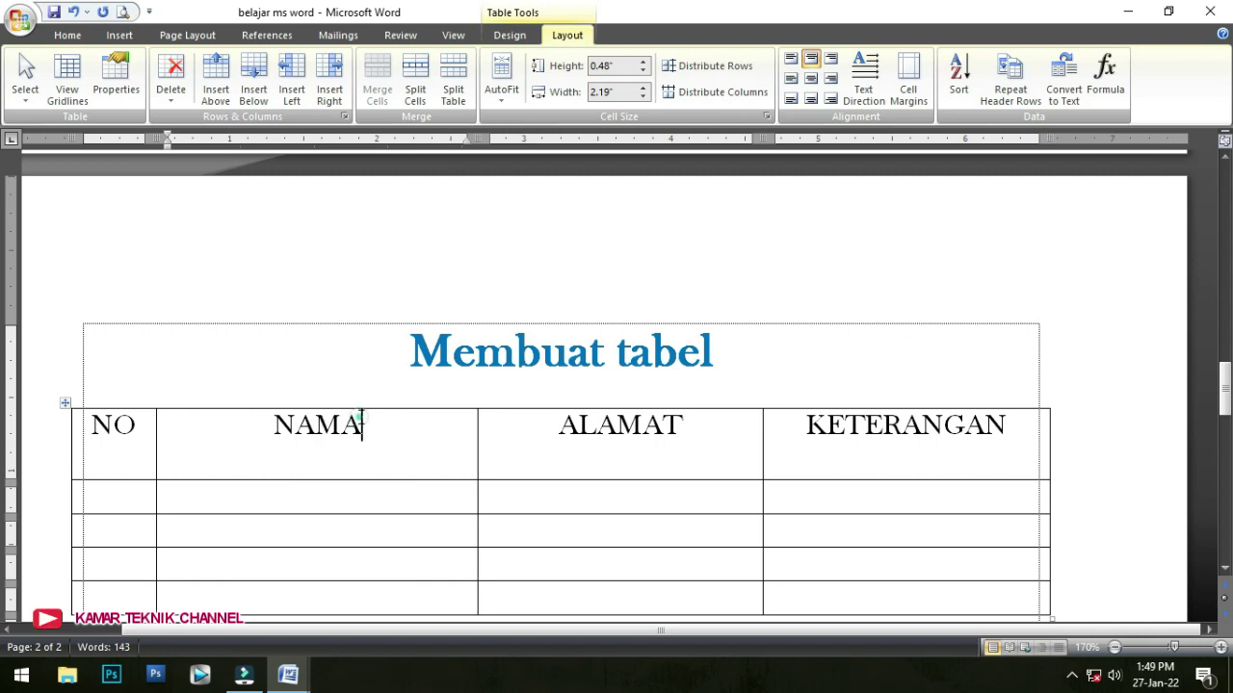
left_click(365, 404)
left_click(332, 460)
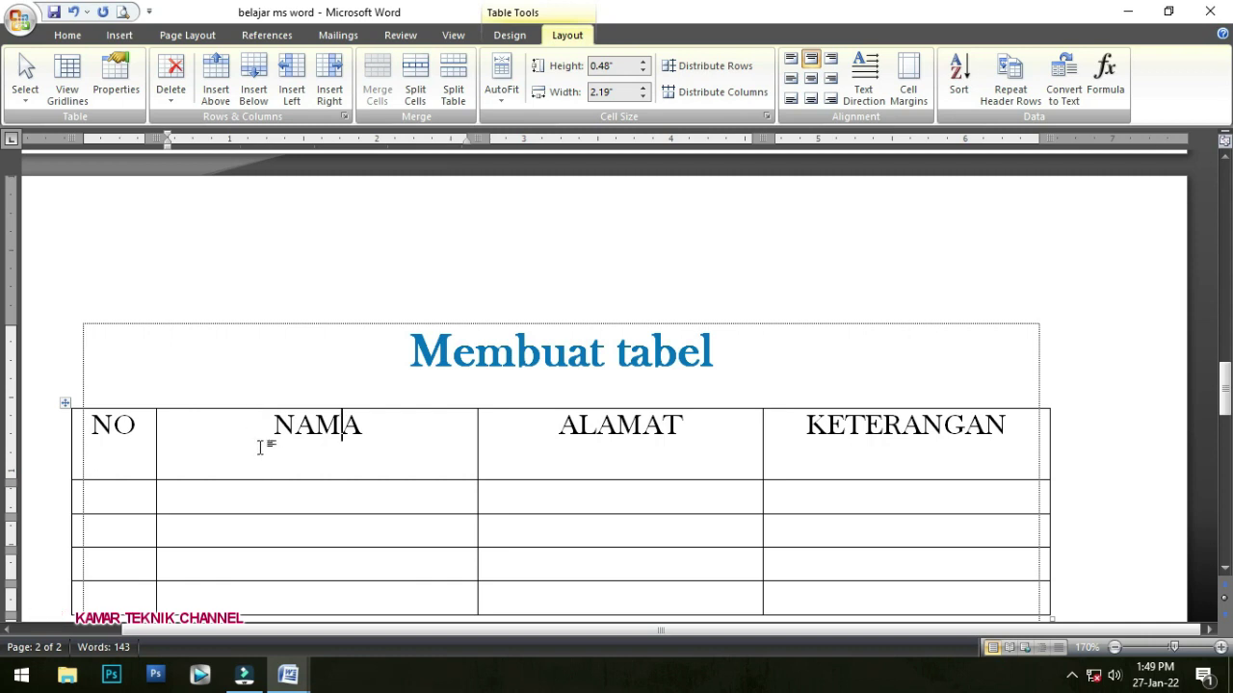
left_click(50, 450)
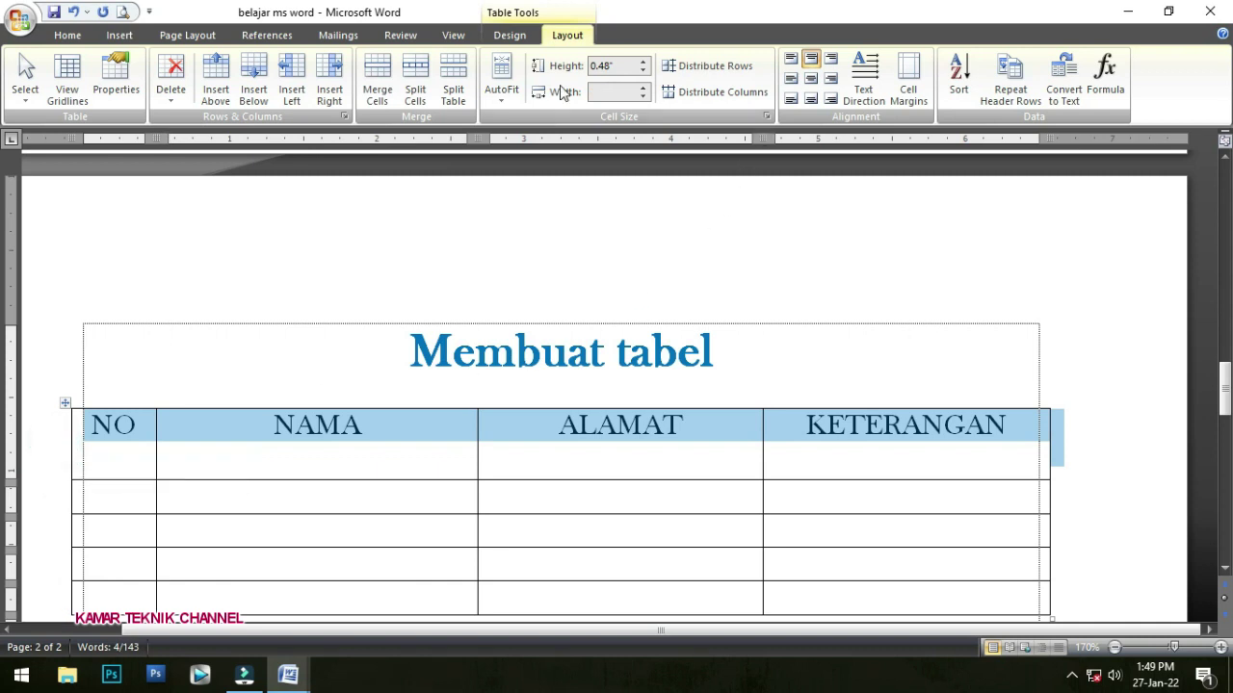
left_click(812, 86)
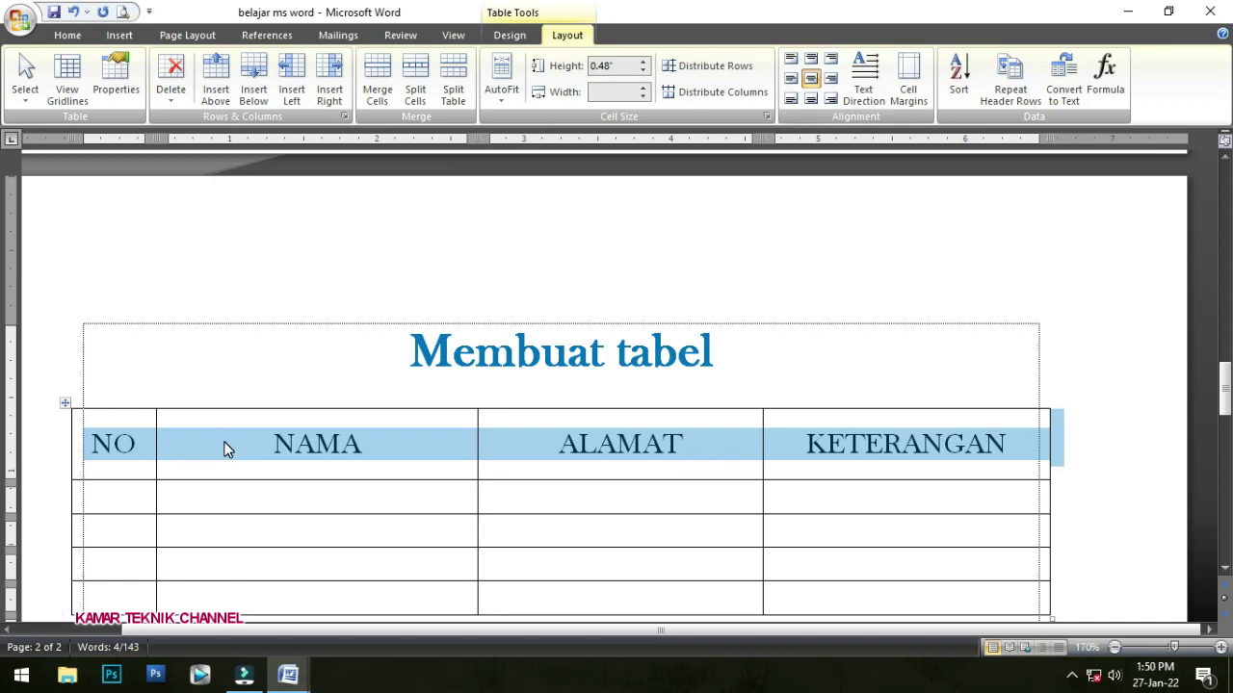
- Make the table's header row text bold and color it red
left_click(67, 36)
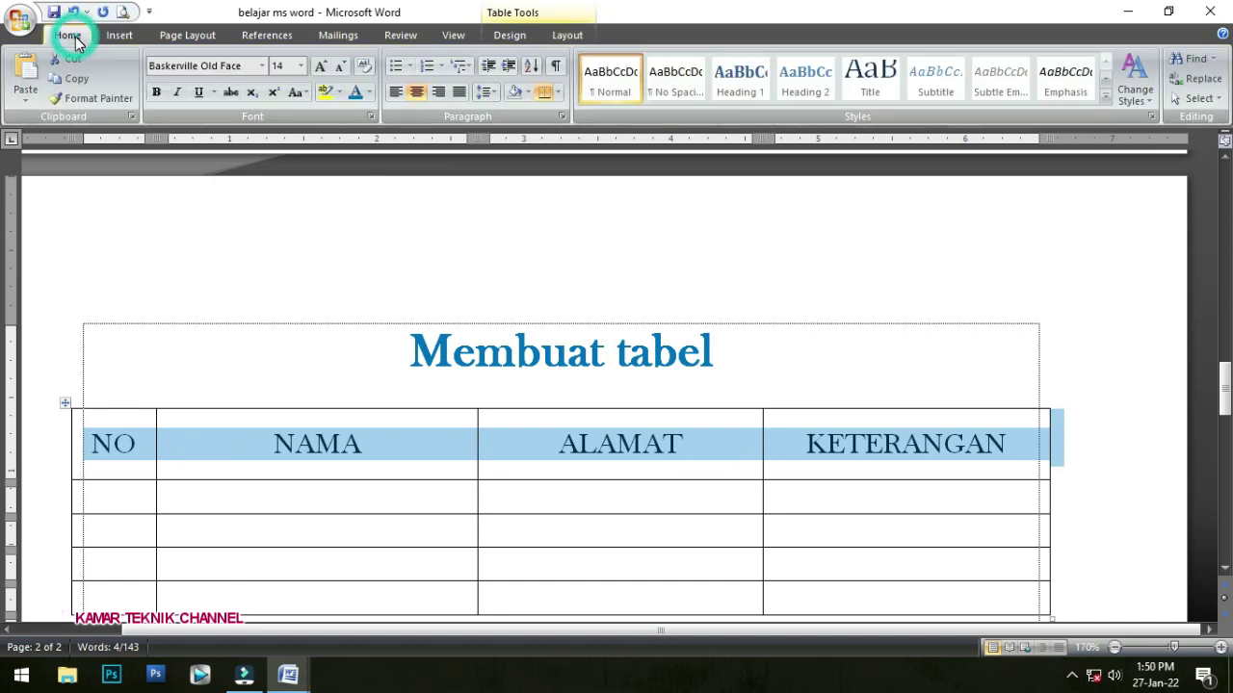
left_click(156, 91)
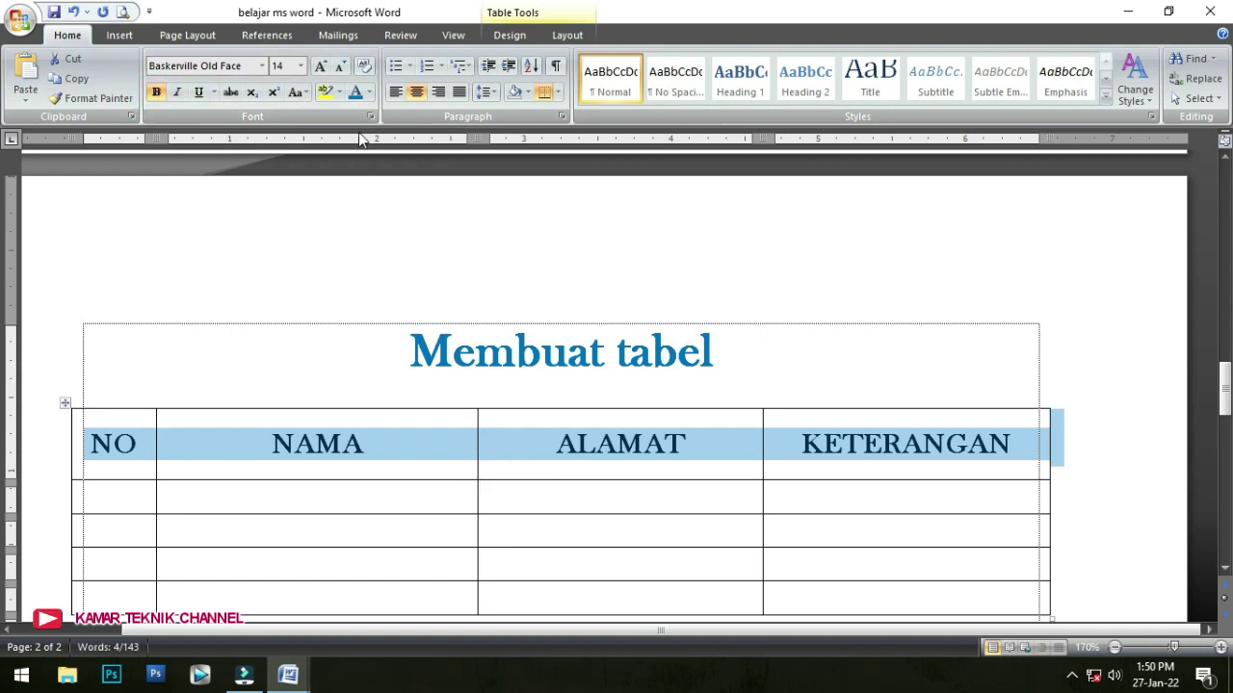
left_click(369, 91)
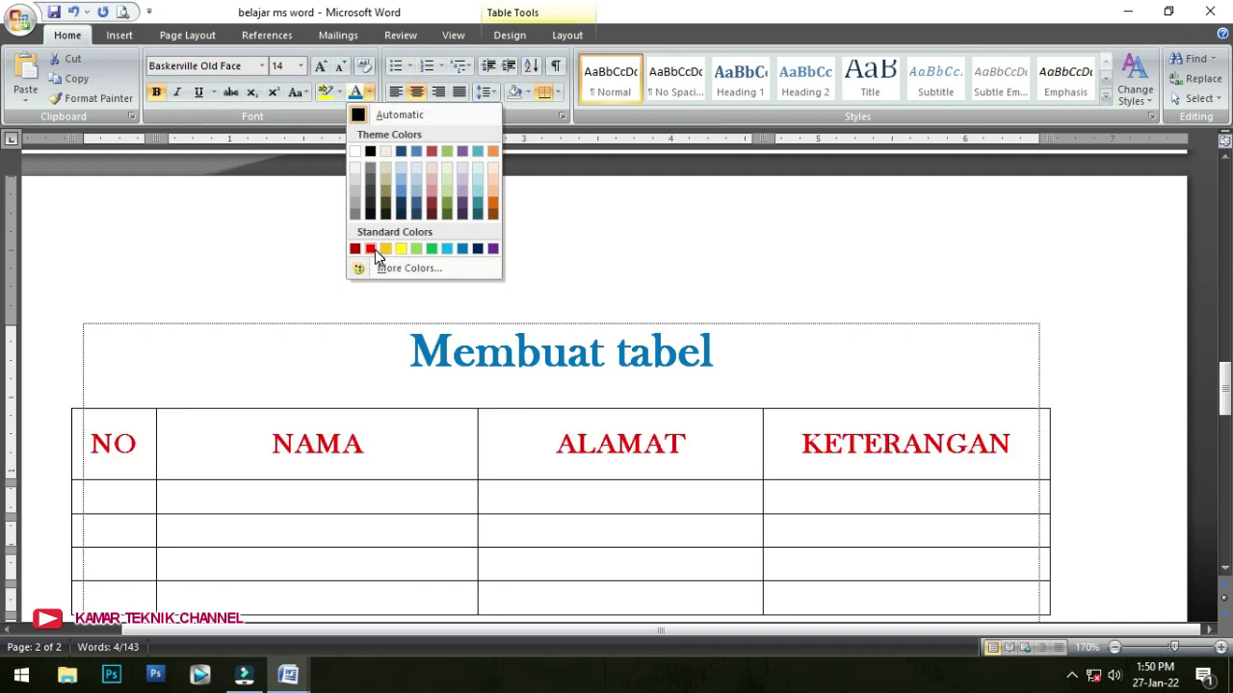
left_click(375, 253)
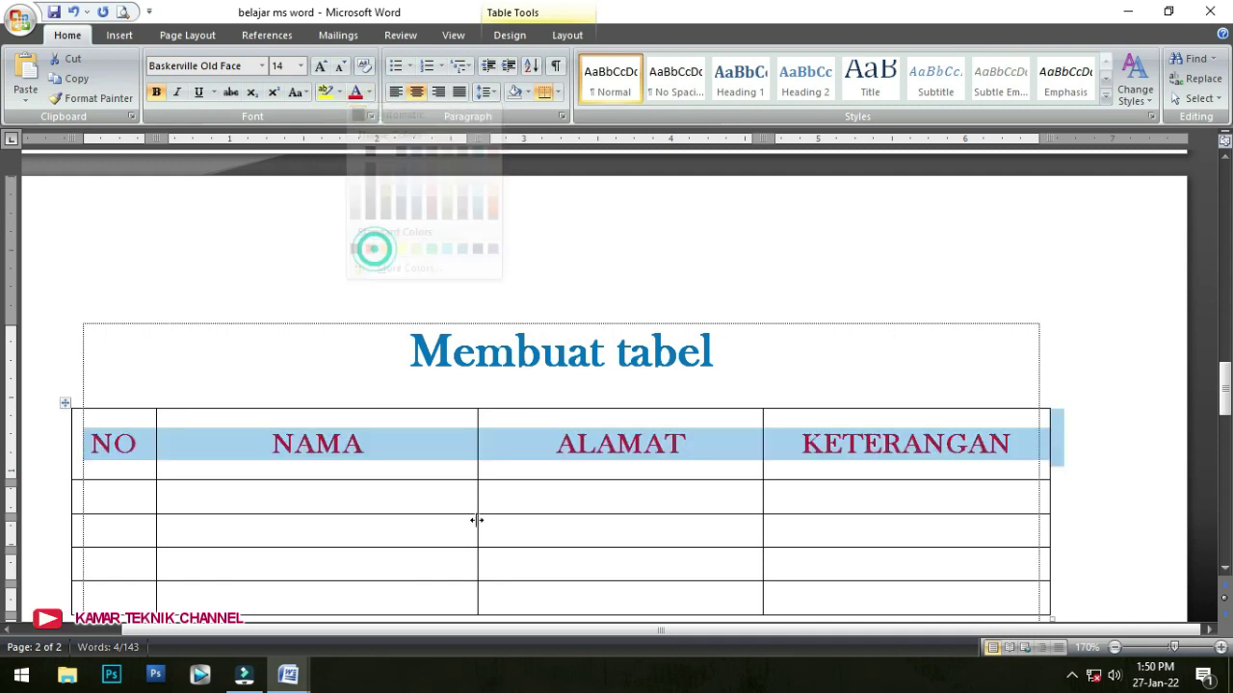
left_click(436, 465)
- Select the whole header row of the table and shade its cells light green
scroll(141, 329, "down", 3)
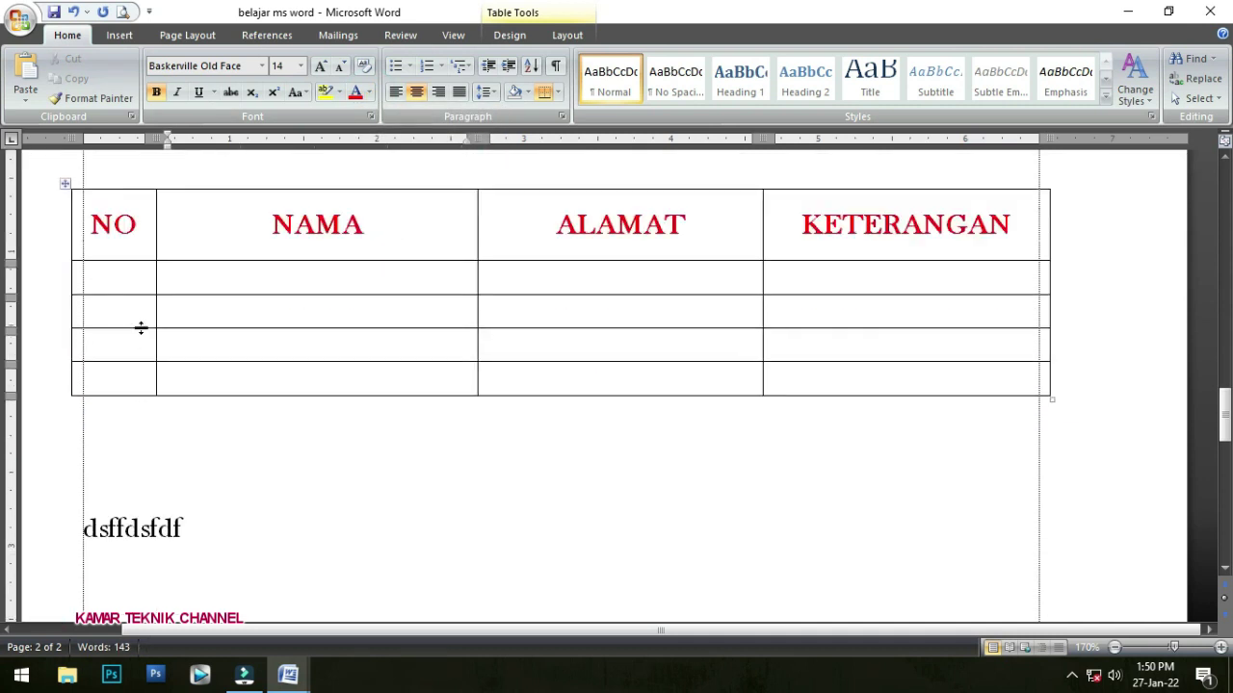
left_click_drag(89, 224, 844, 218)
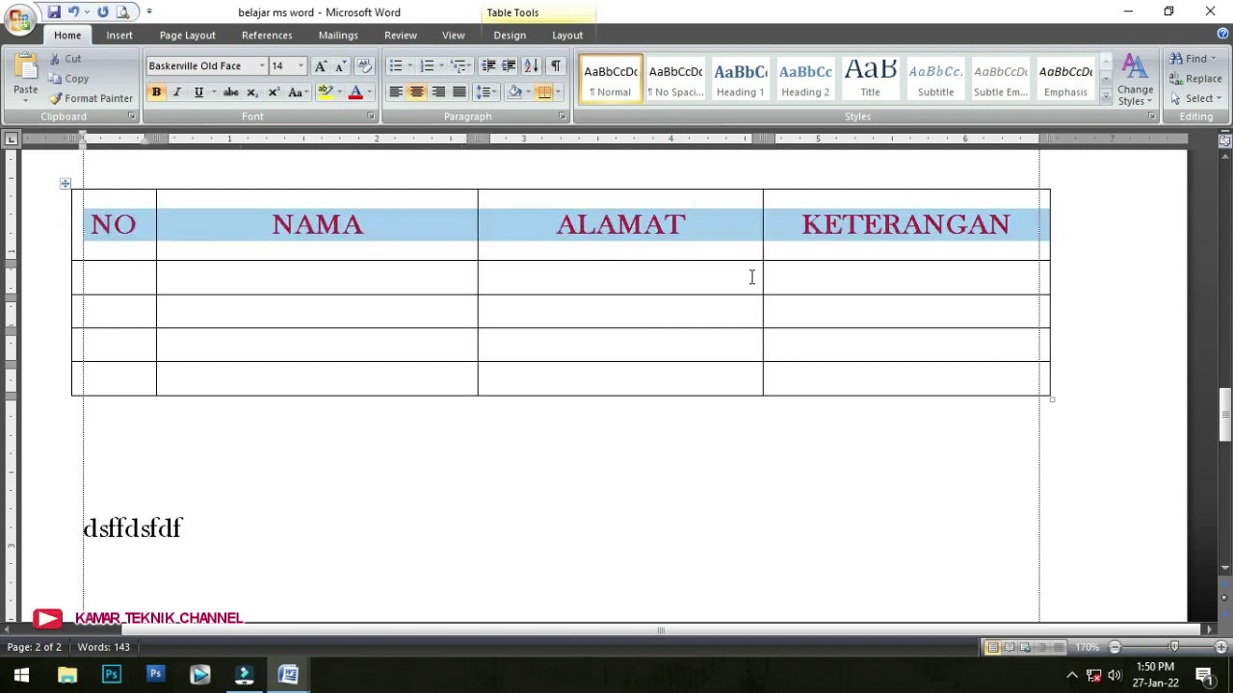
scroll(374, 349, "up", 2)
left_click(364, 366)
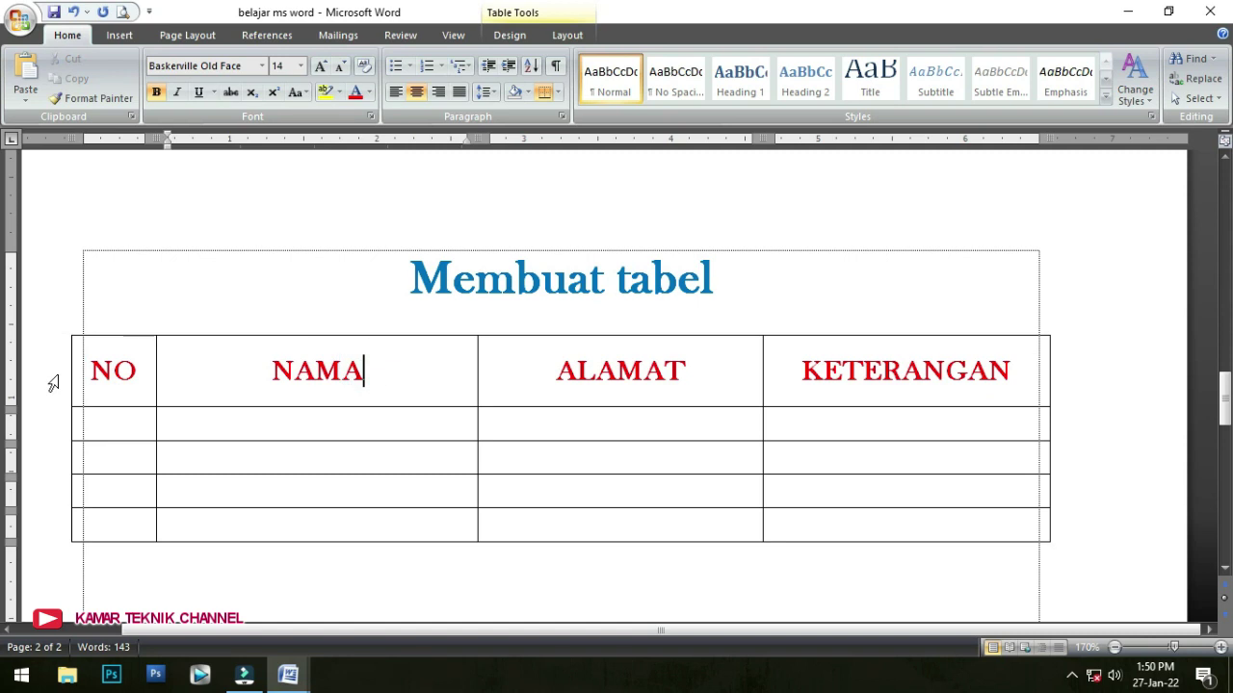
left_click(53, 384)
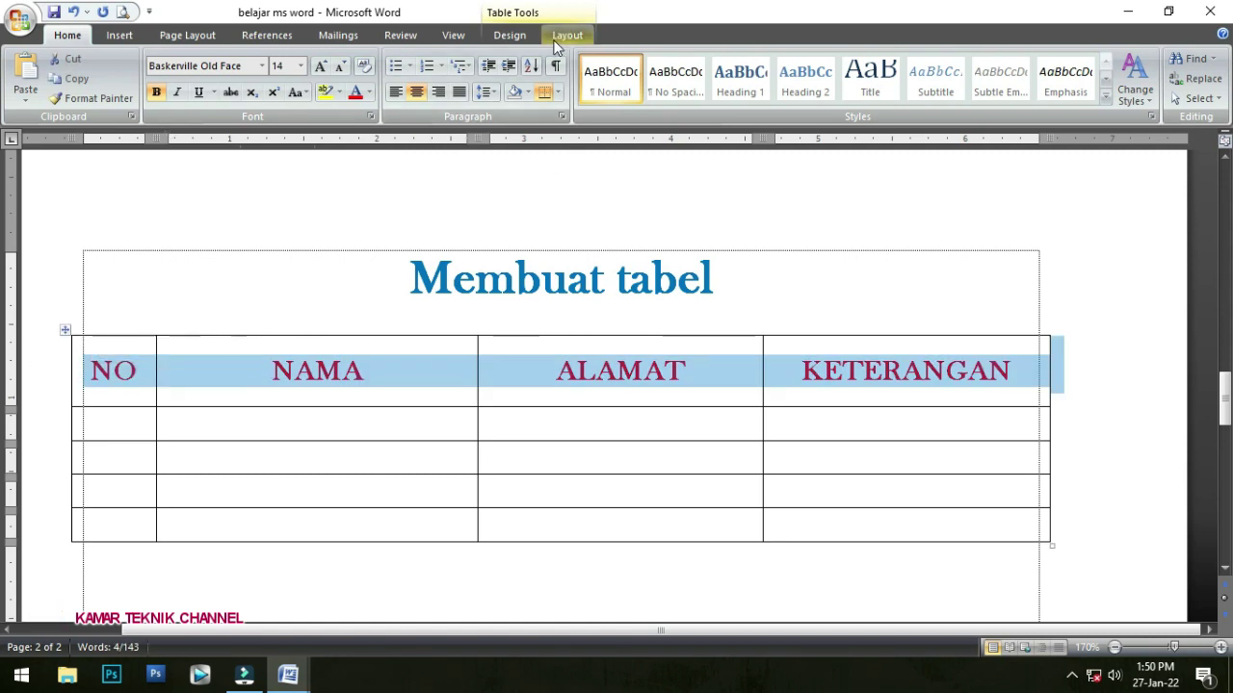
left_click(508, 37)
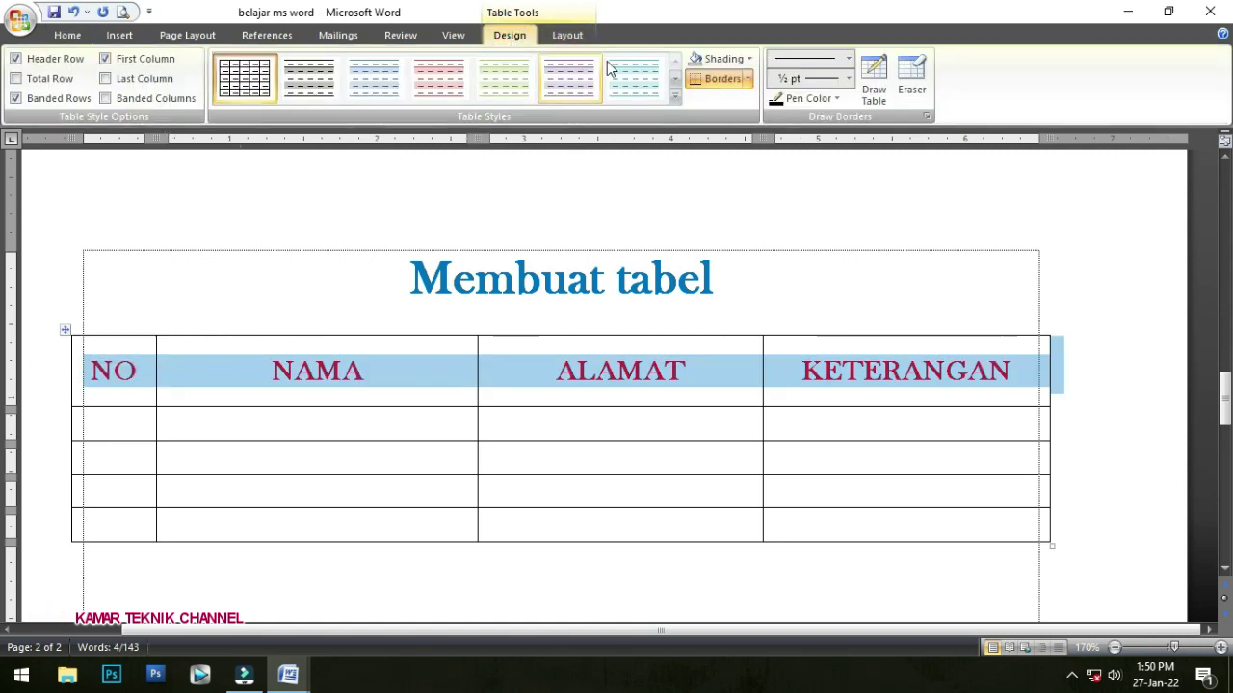
left_click(749, 61)
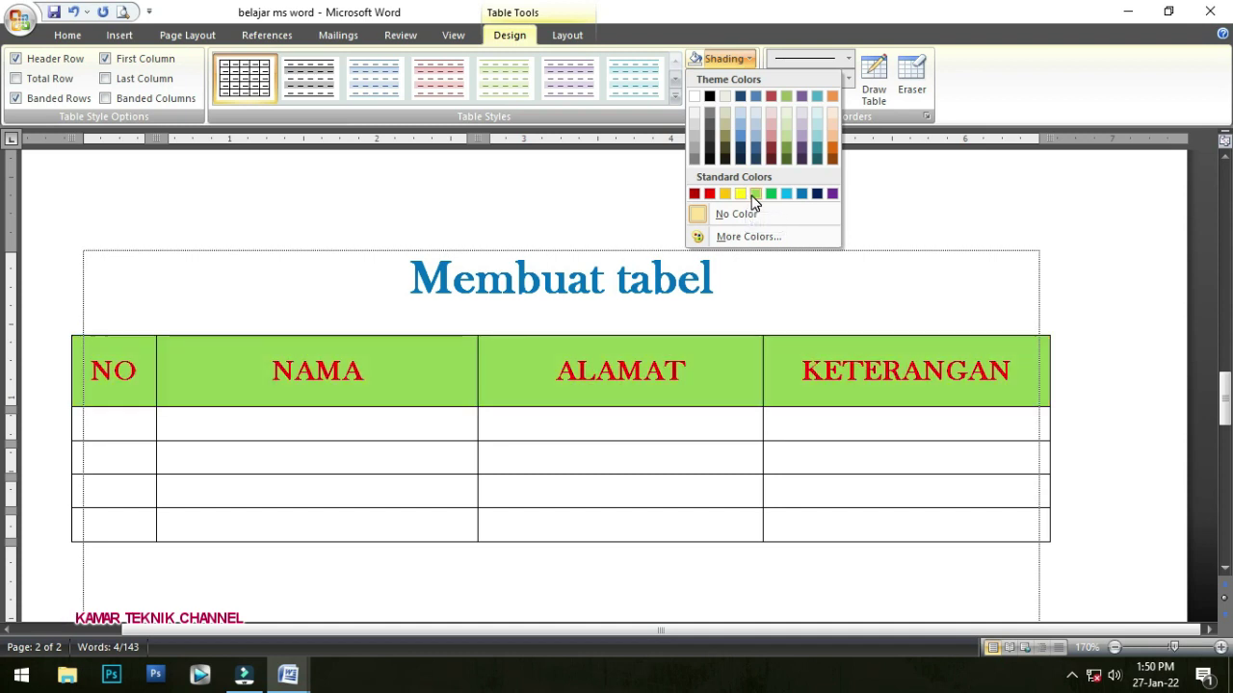
left_click(756, 198)
left_click(561, 404)
scroll(127, 386, "down", 1)
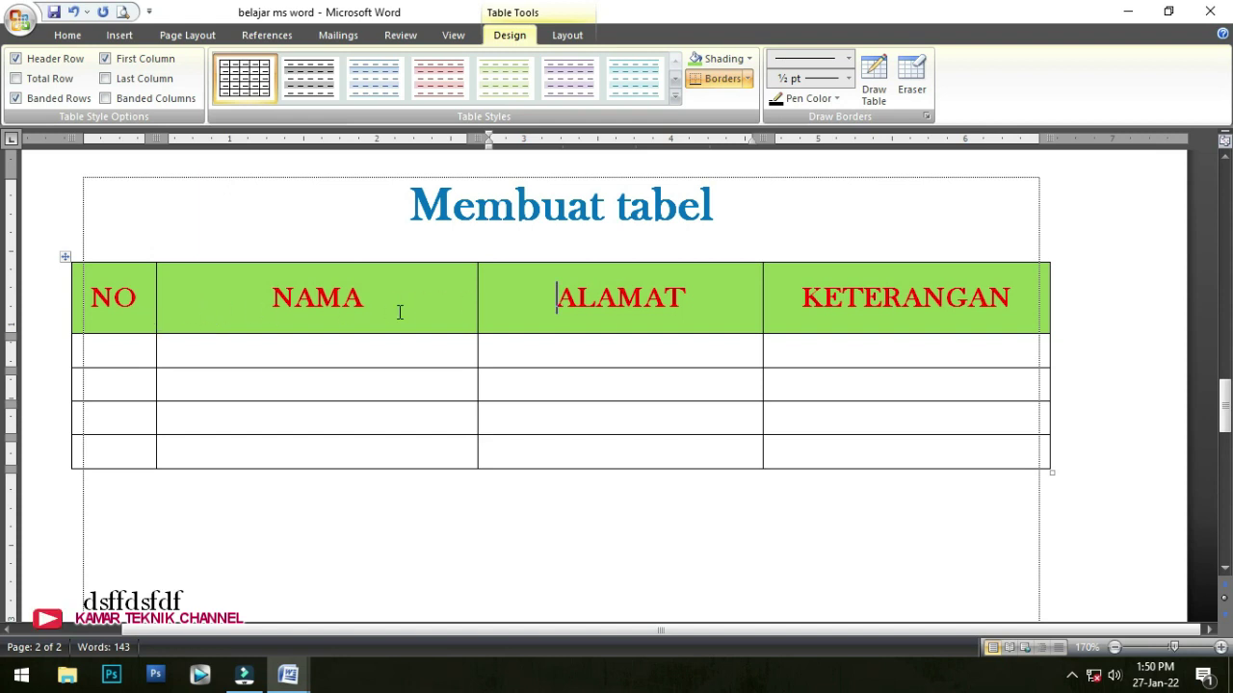
- Switch to the BAHASAN MS WORD topic list and highlight MEMBUAT TABEL, followed by the next topic, MEMBUAT WORD ART
mouse_move(288, 674)
left_click(183, 597)
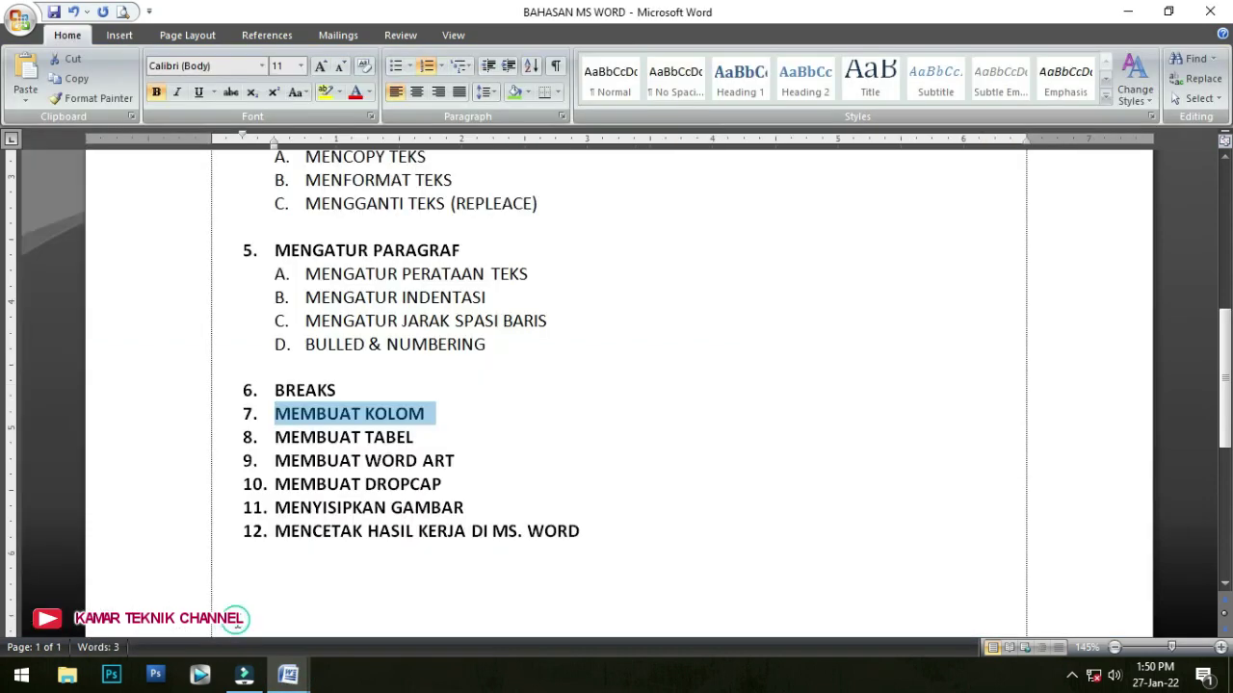
left_click(353, 437)
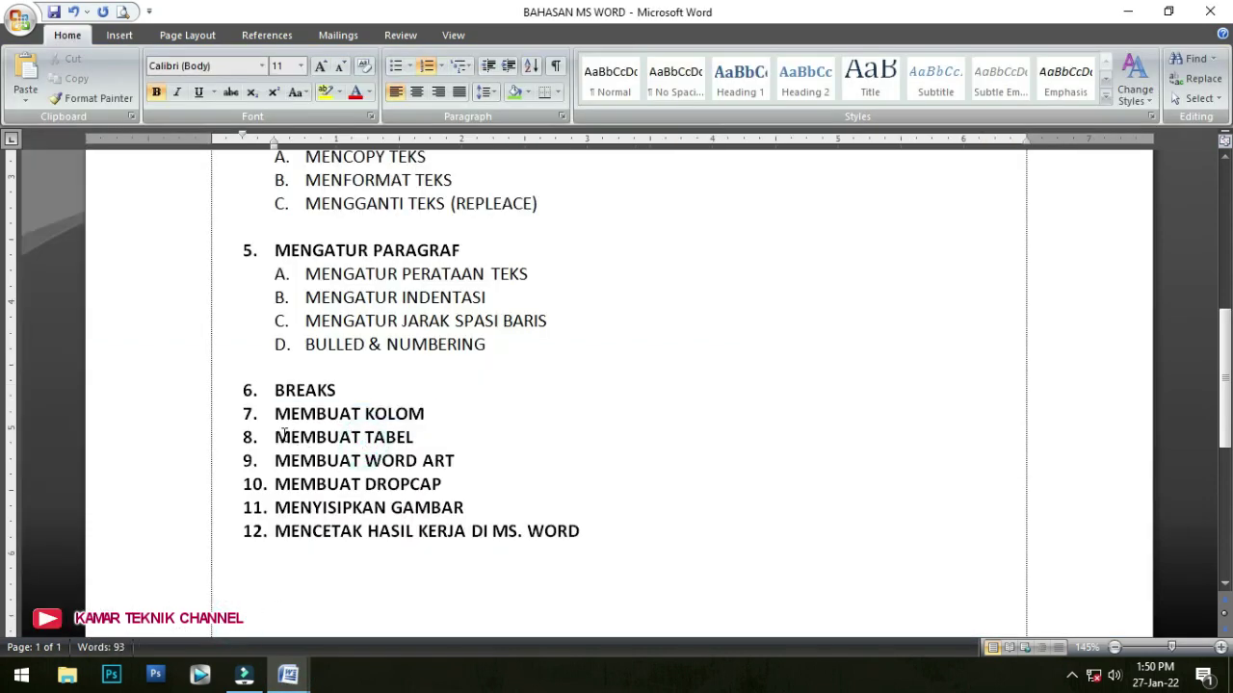
left_click_drag(276, 436, 415, 438)
left_click(340, 460)
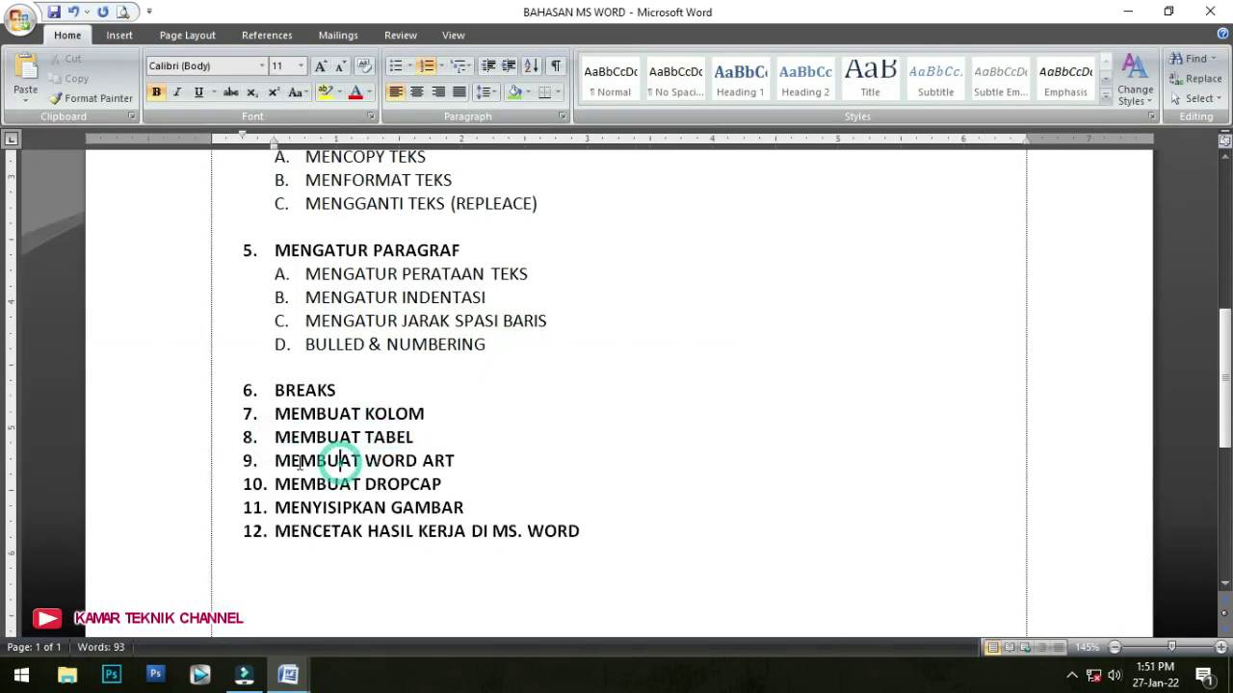
left_click_drag(276, 461, 432, 472)
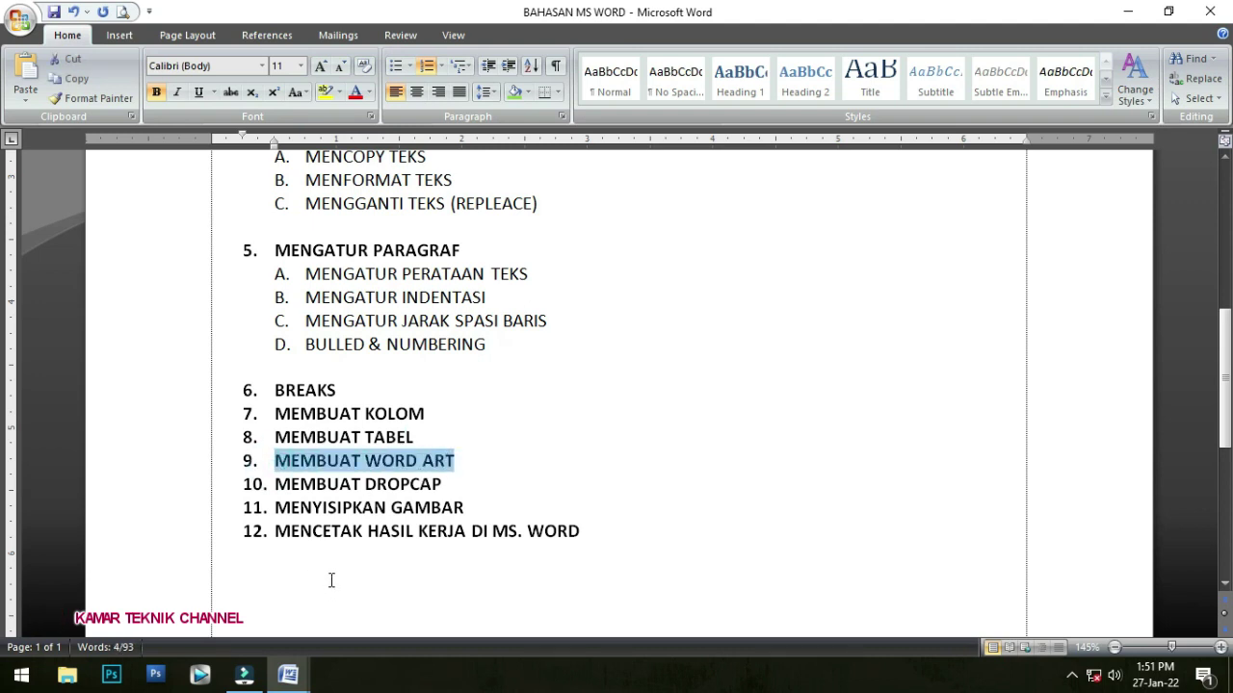
- Return to the belajar ms word document and start a new page after the text line below the table
mouse_move(288, 681)
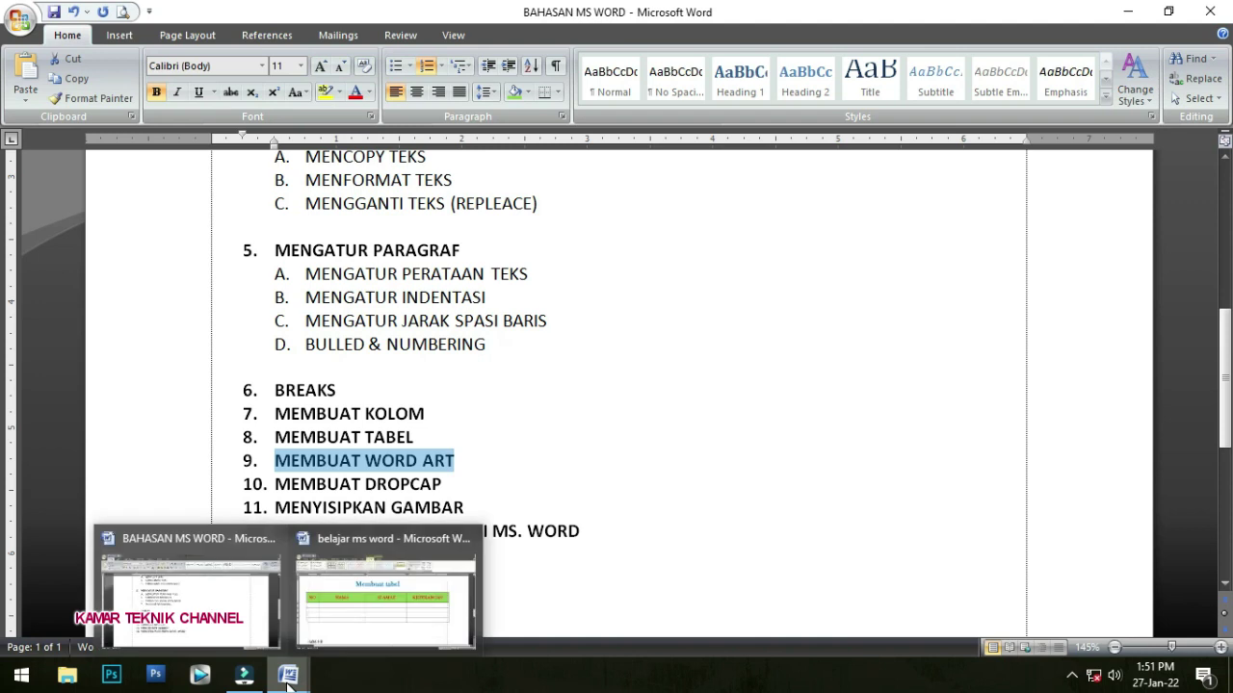
left_click(350, 628)
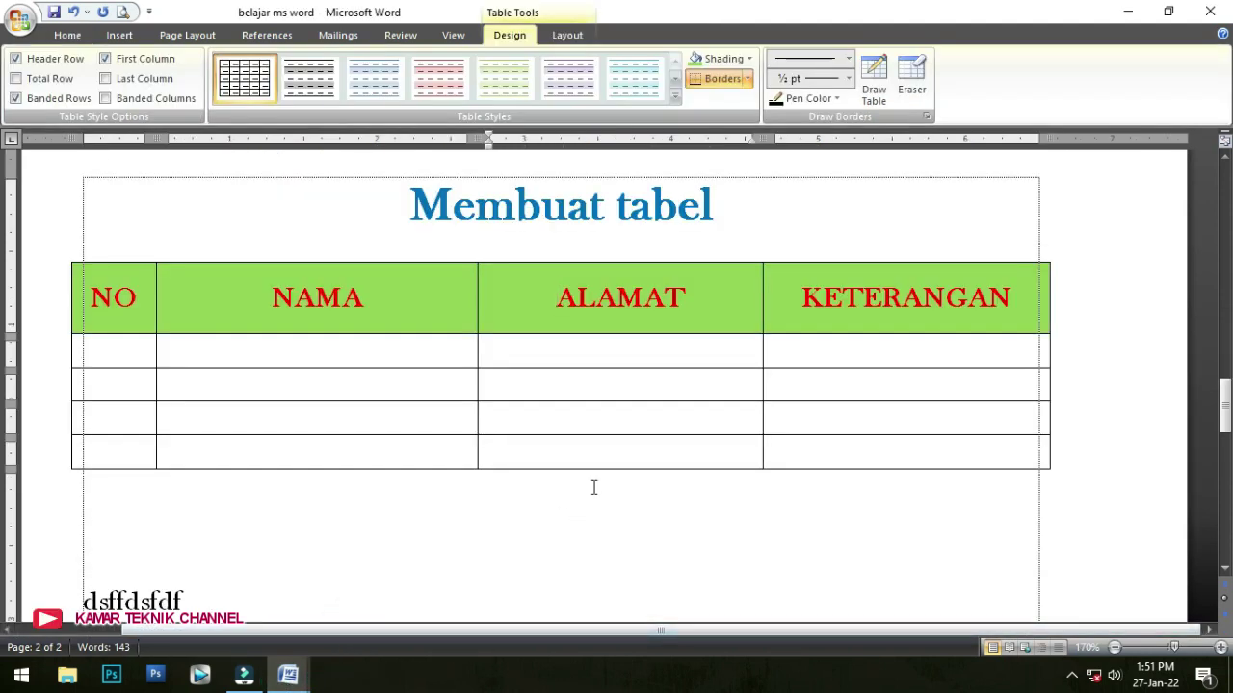
scroll(593, 487, "down", 12, "ctrl")
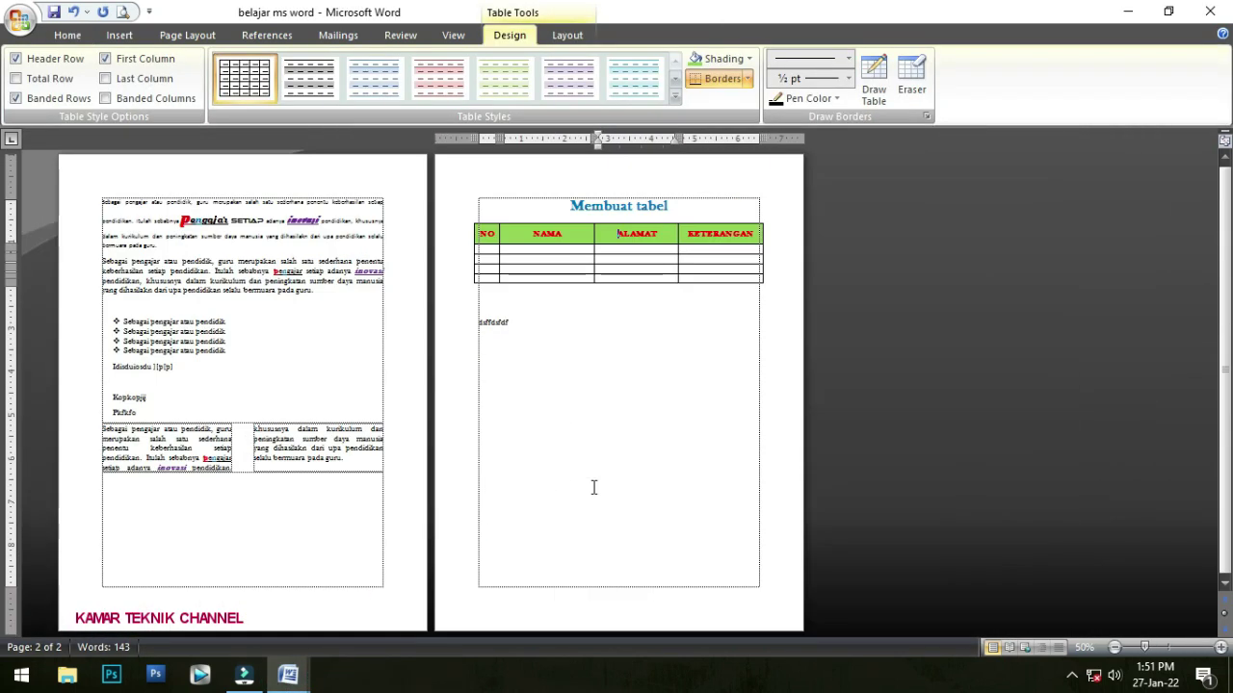
left_click(645, 332)
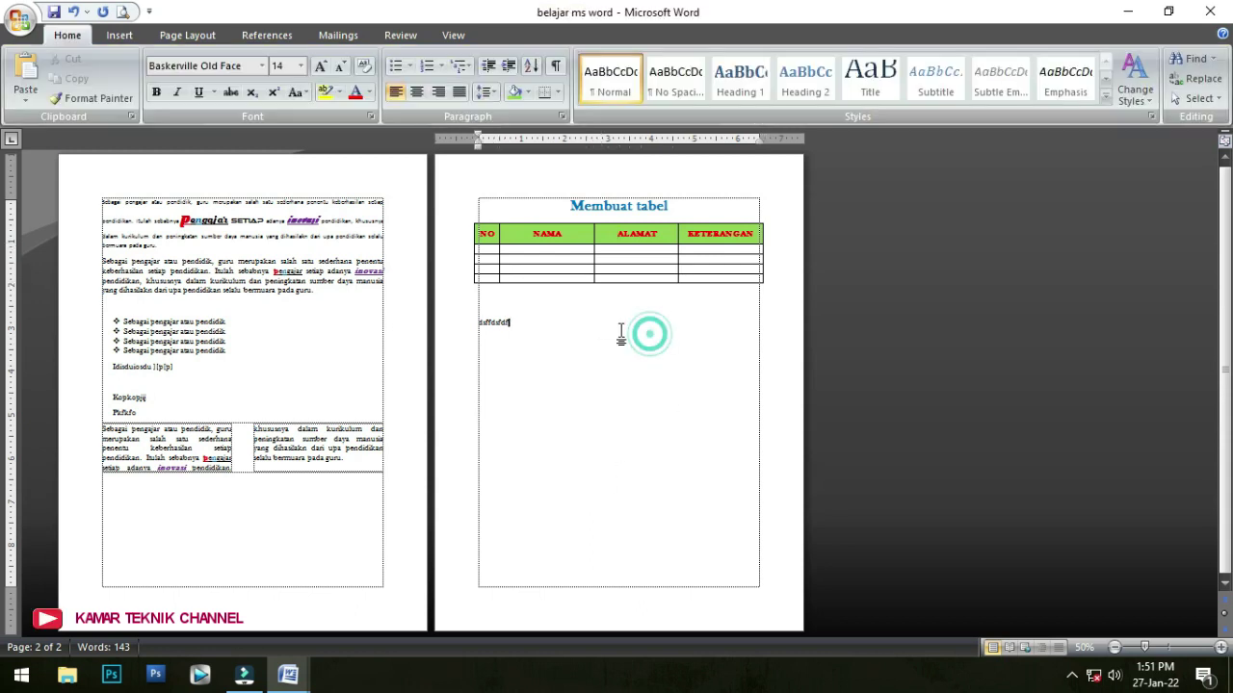
key("Return")
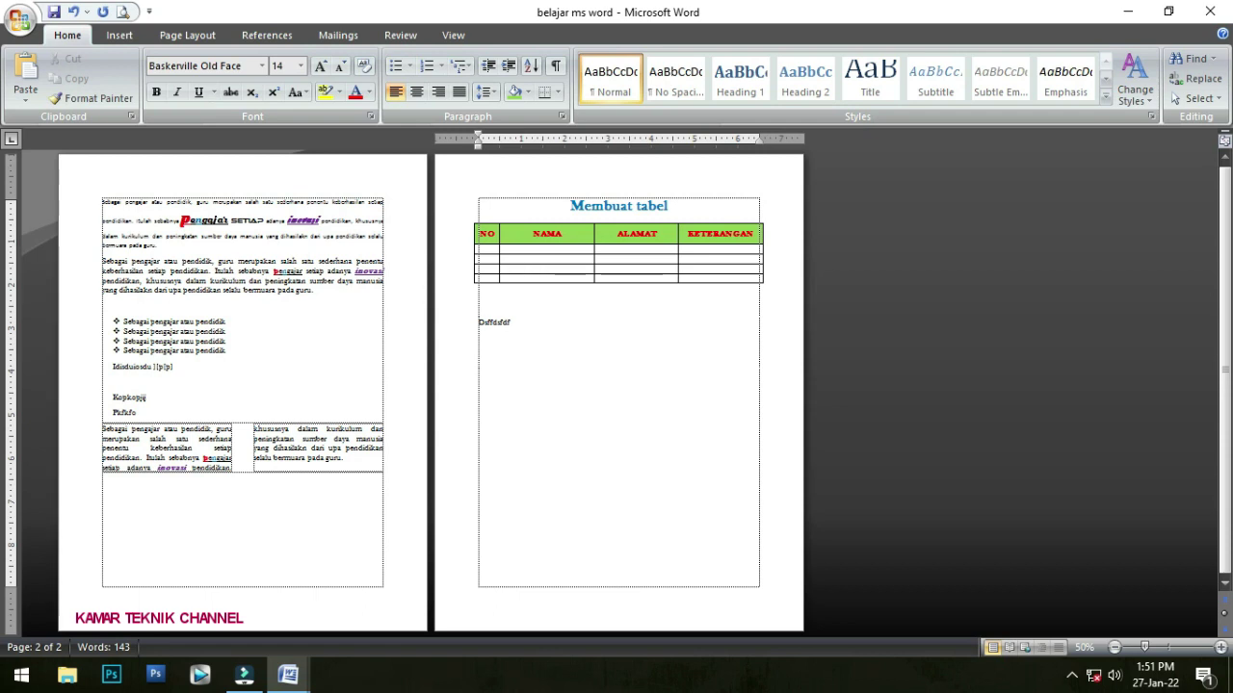
key("ctrl+Return")
left_click(944, 217)
scroll(941, 212, "up", 5)
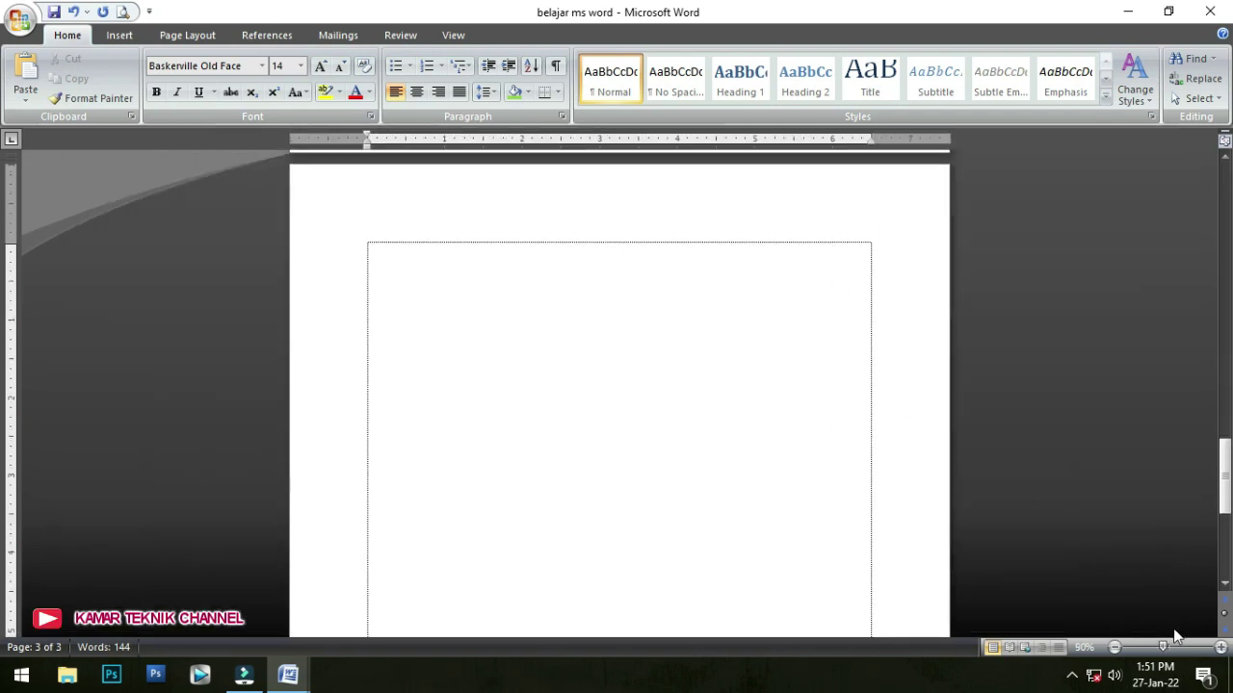
scroll(567, 314, "up", 4)
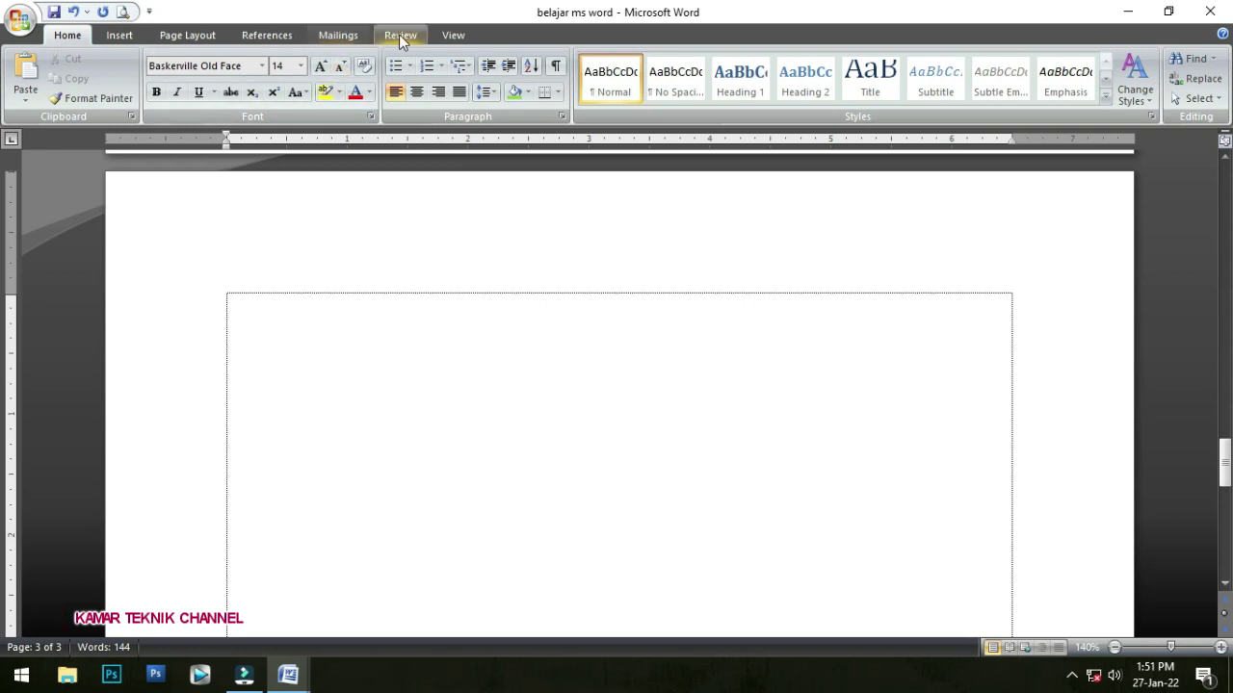
- Insert a WordArt reading "BELAJAR MS. WORD" on the blank third page, using the rainbow-colored style with a slanted shadow
left_click(126, 36)
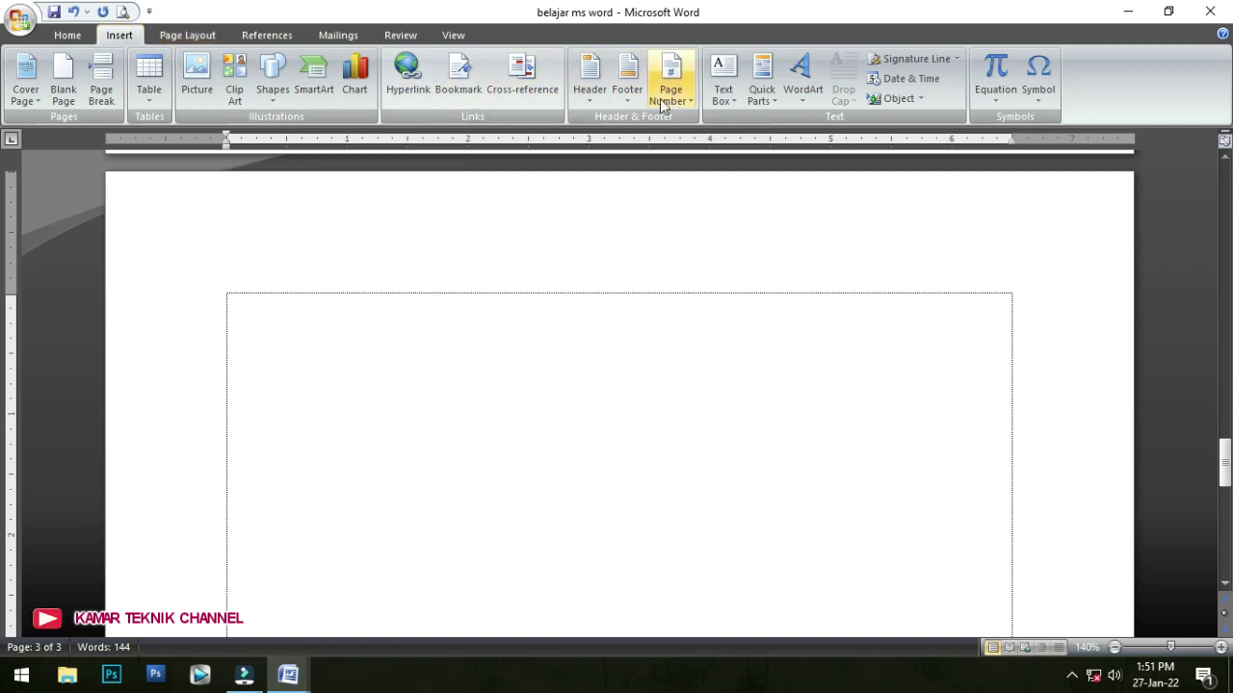
left_click(804, 94)
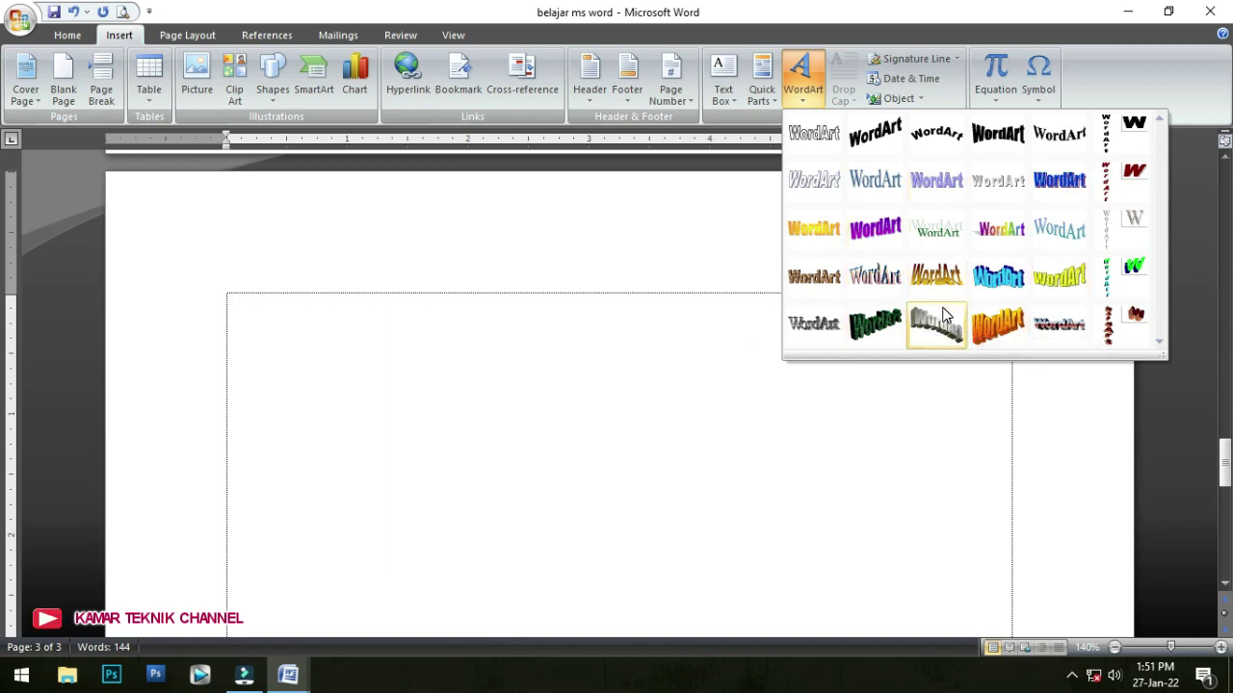
left_click(1002, 236)
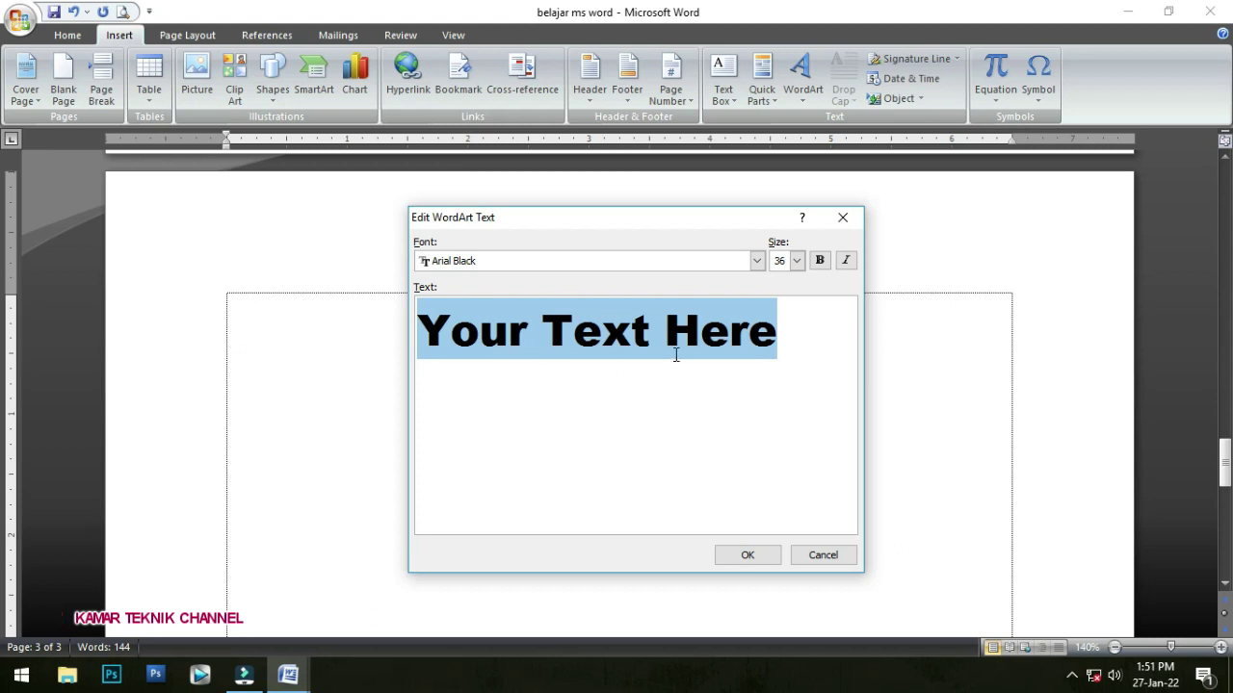
type("B")
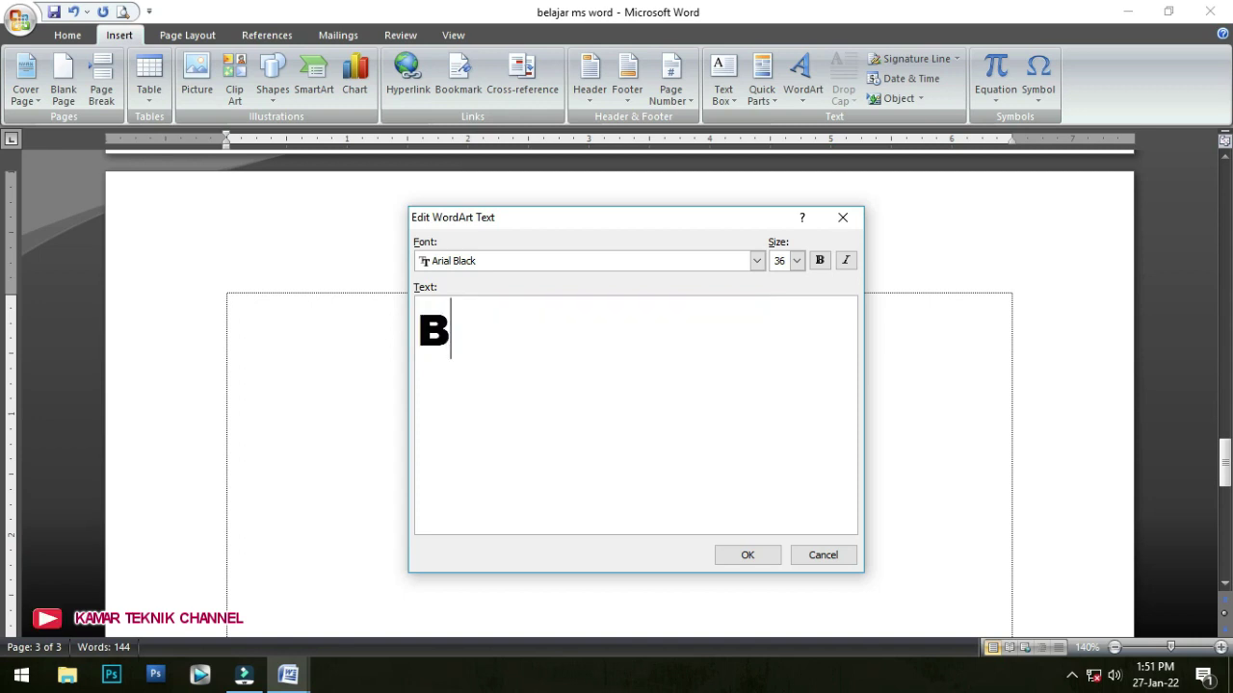
type("ELAJAR MS")
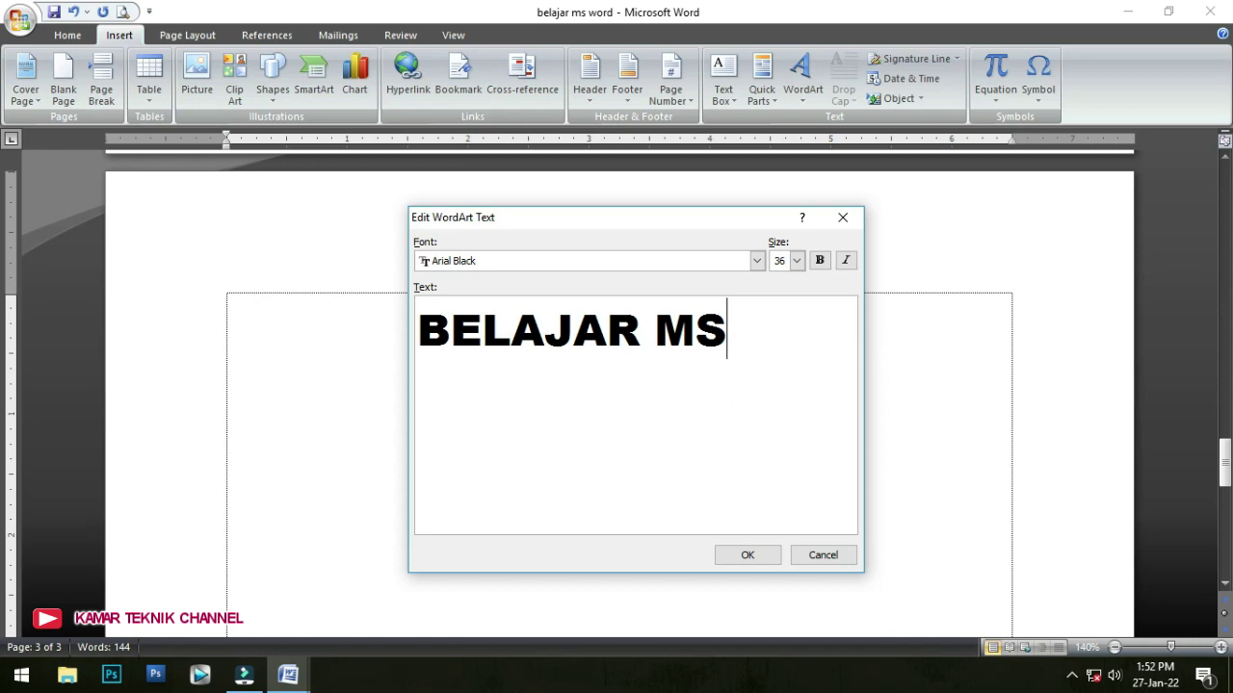
type(". WORD")
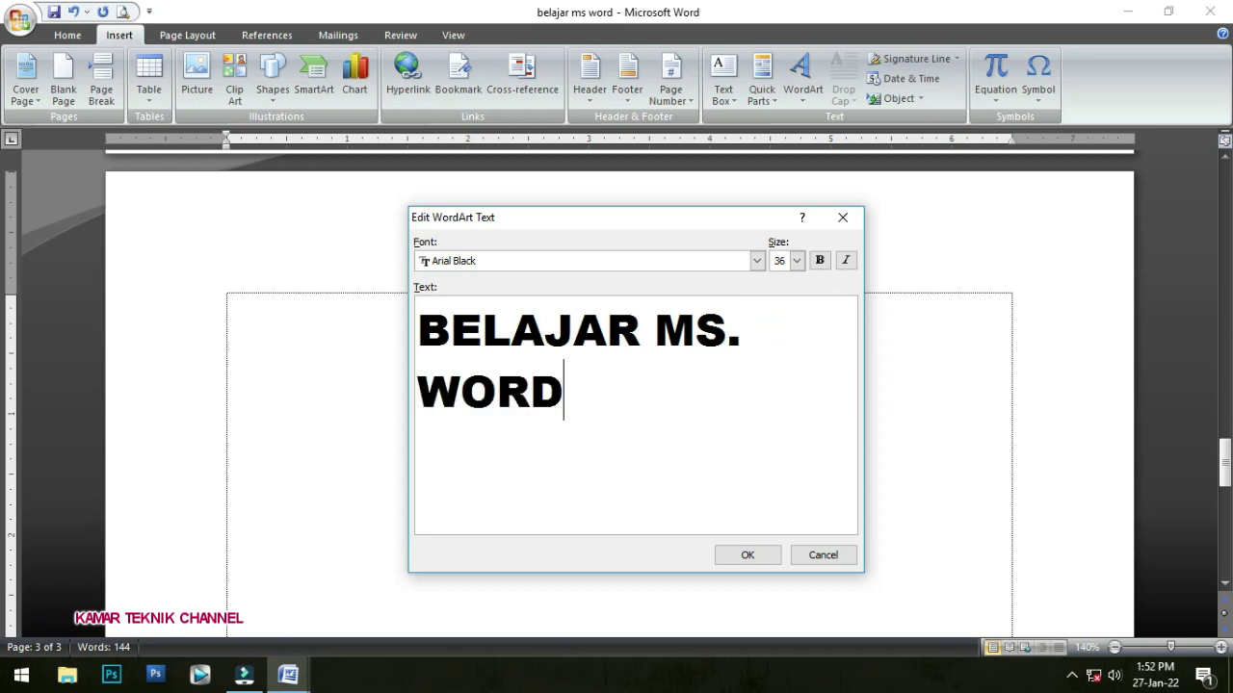
left_click(748, 557)
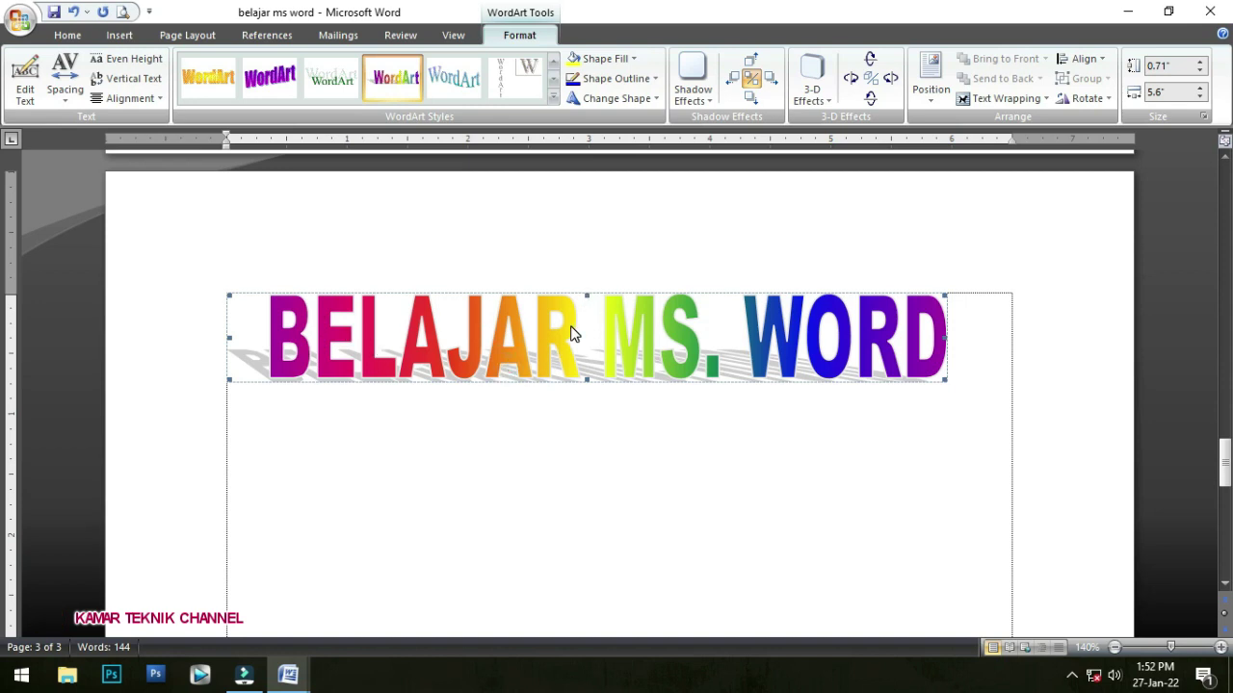
- Try to move the WordArt slightly down the page, then bring it back to the top margin
scroll(578, 323, "up", 1)
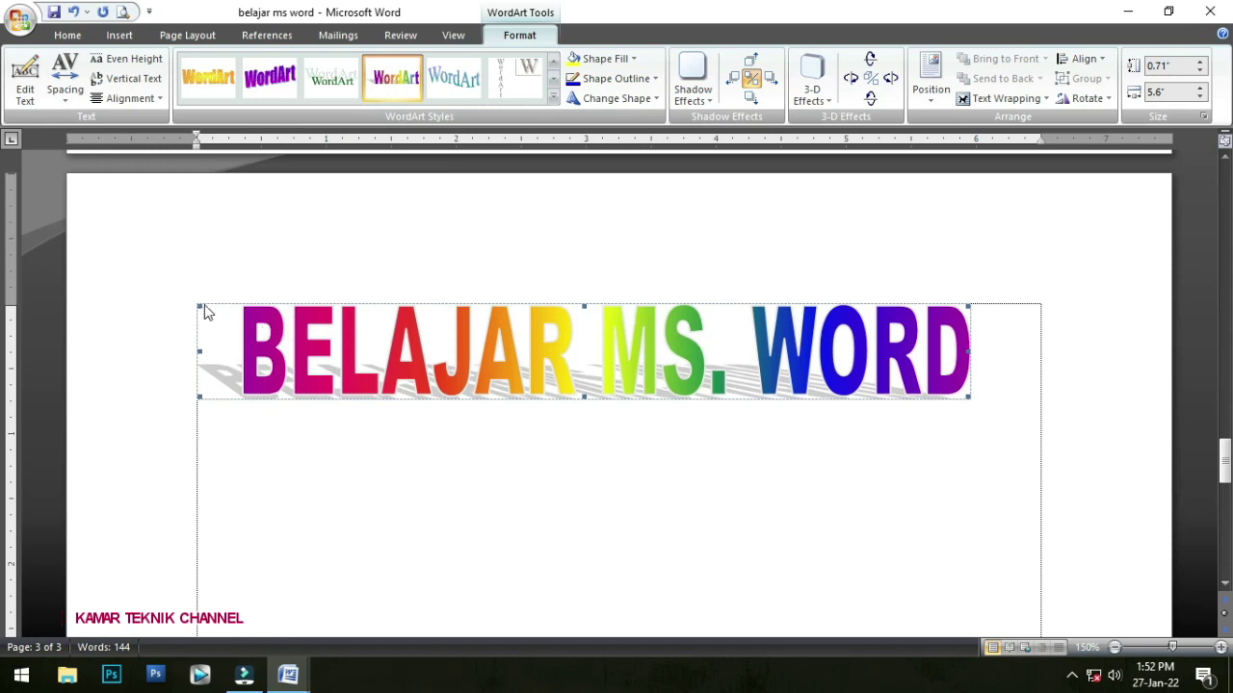
left_click_drag(453, 385, 466, 462)
left_click(464, 412)
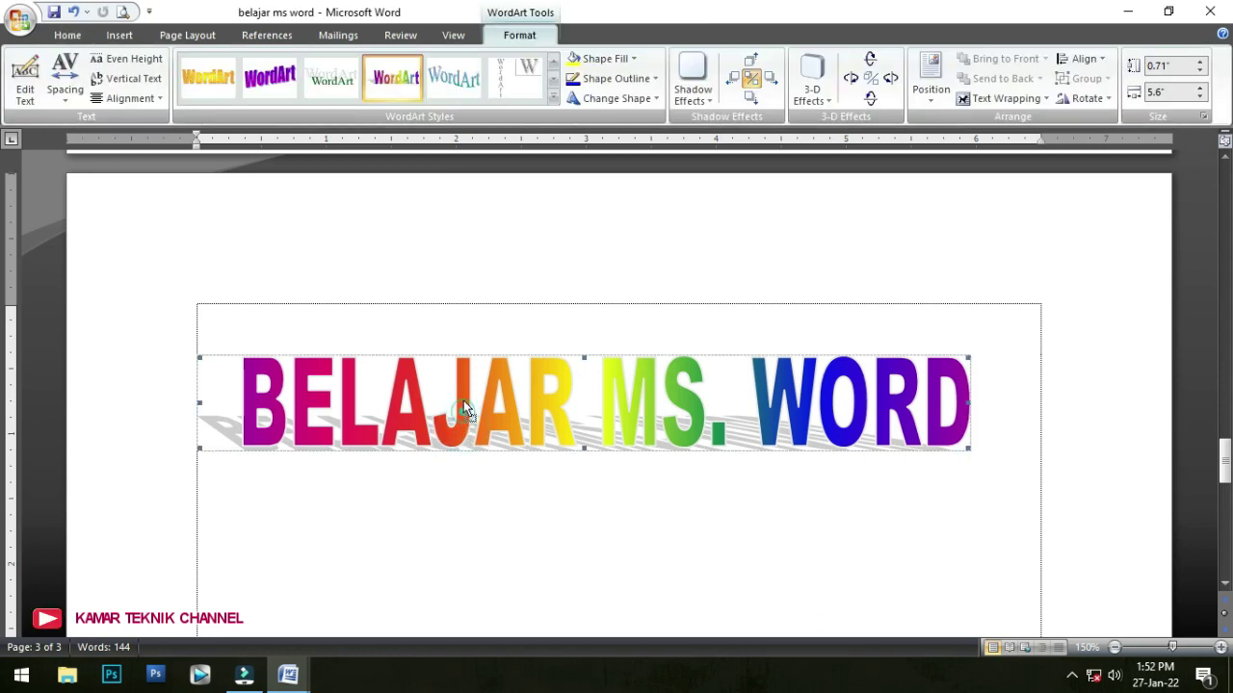
left_click(460, 353)
left_click(457, 384)
left_click_drag(459, 385, 494, 359)
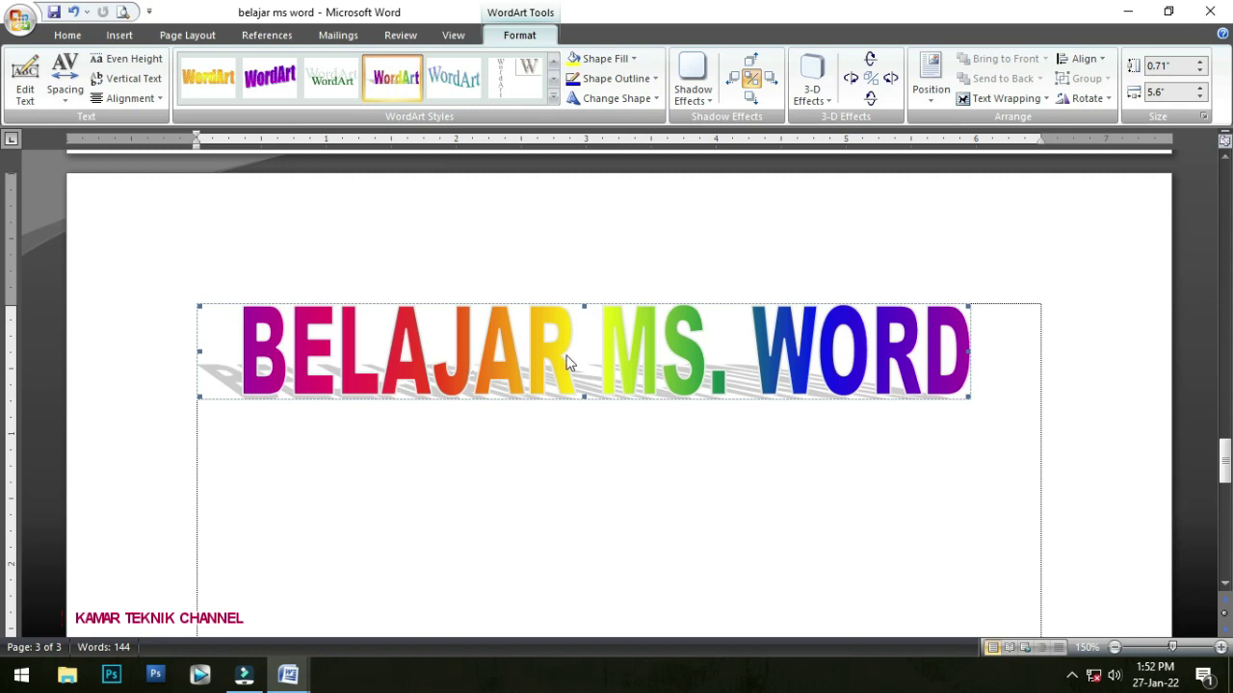
- Move the WordArt from the third page to the first page, into the gap above the bulleted list
scroll(543, 353, "down", 10)
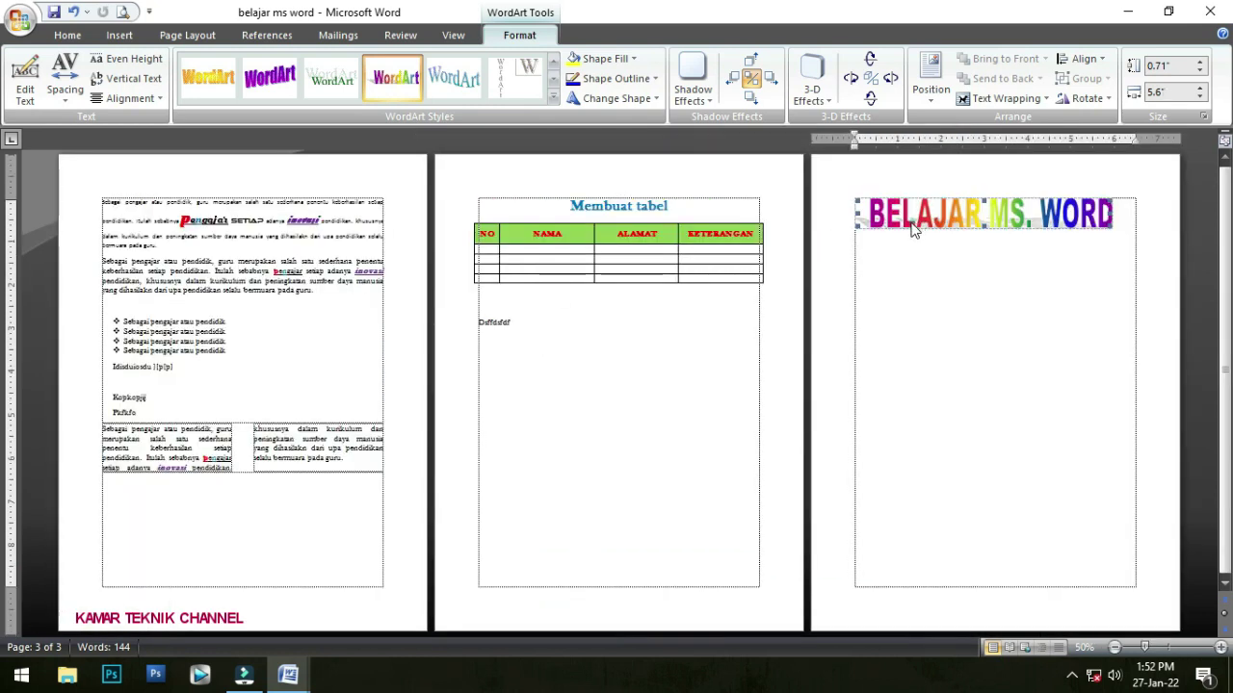
left_click_drag(913, 229, 670, 352)
left_click_drag(526, 345, 483, 354)
left_click_drag(192, 324, 285, 358)
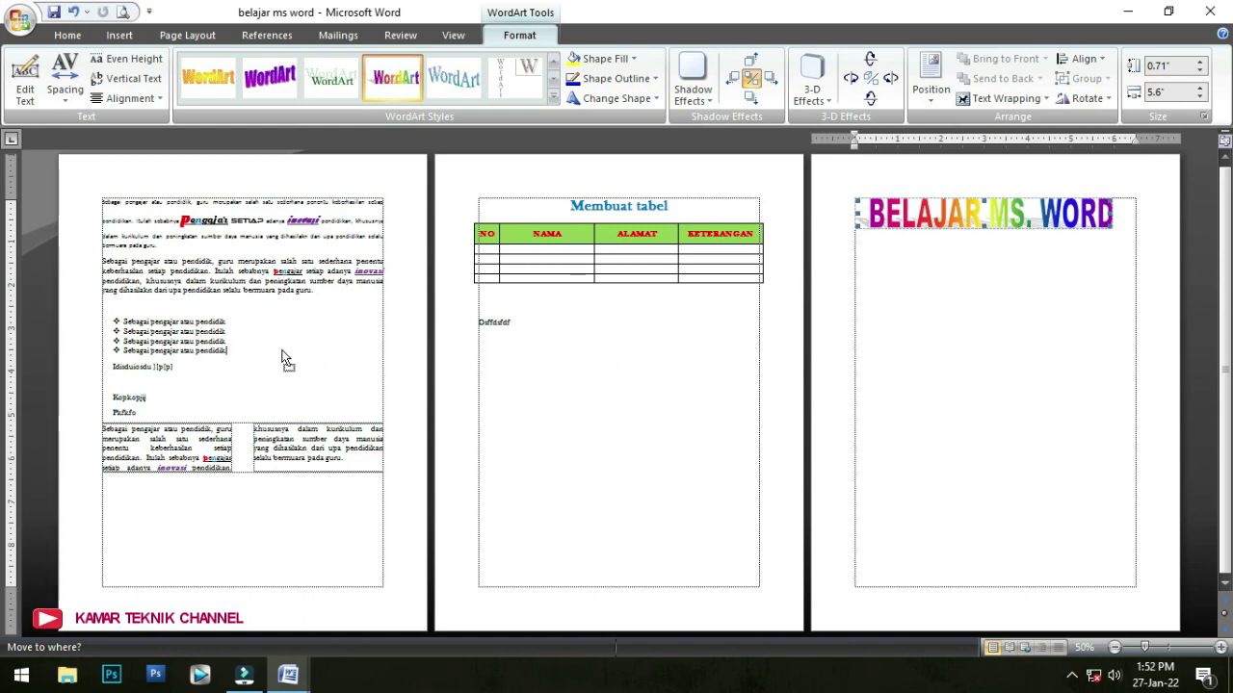
left_click_drag(197, 310, 197, 310)
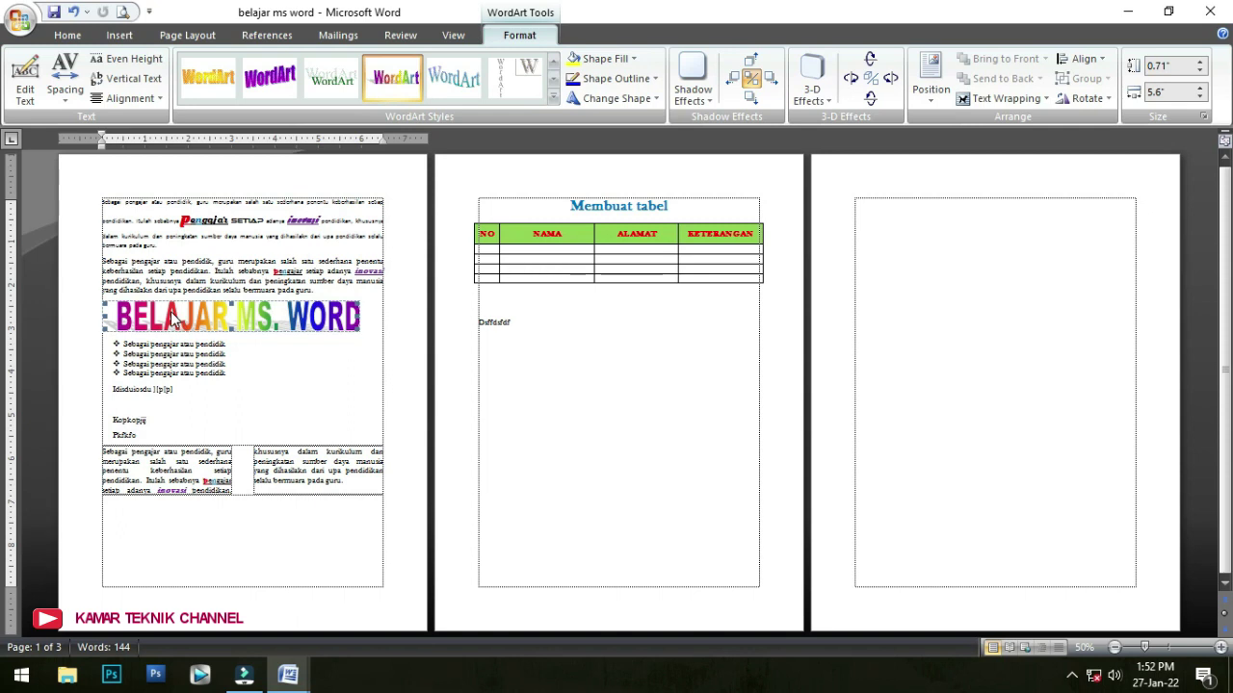
- Try to move the WordArt down into the first bullet of the bulleted list, and undo the move
scroll(172, 313, "up", 5, "ctrl")
scroll(525, 434, "down", 3)
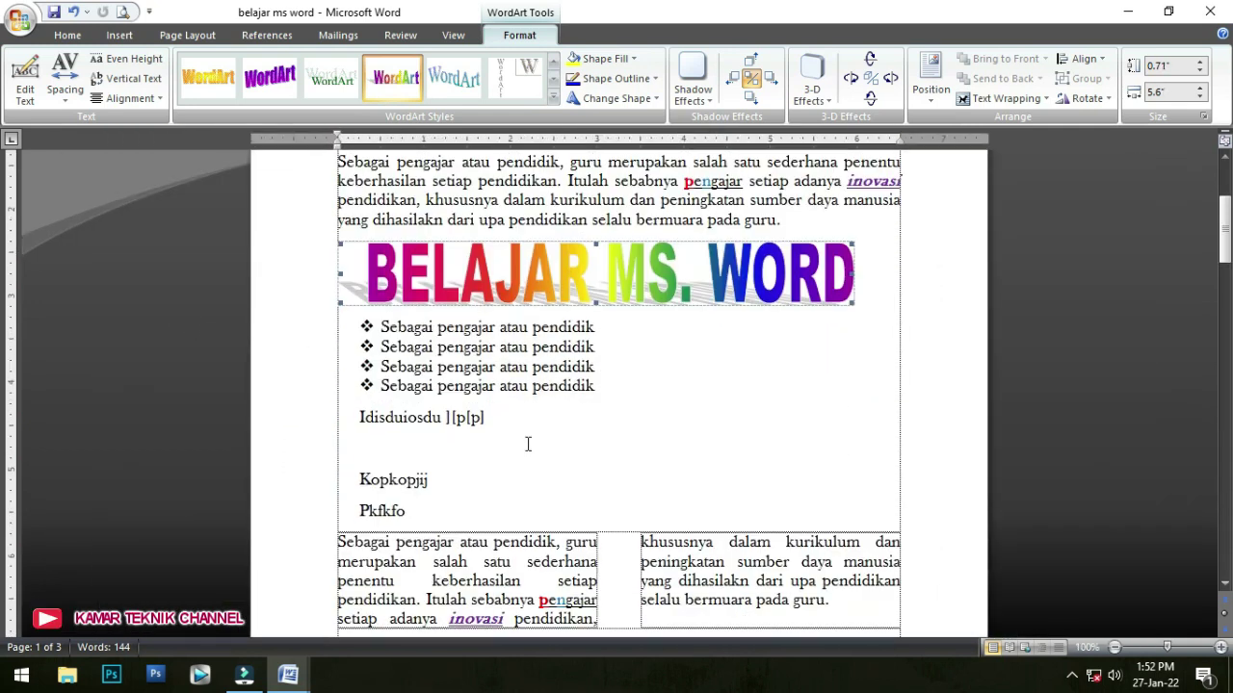
scroll(525, 386, "up", 1)
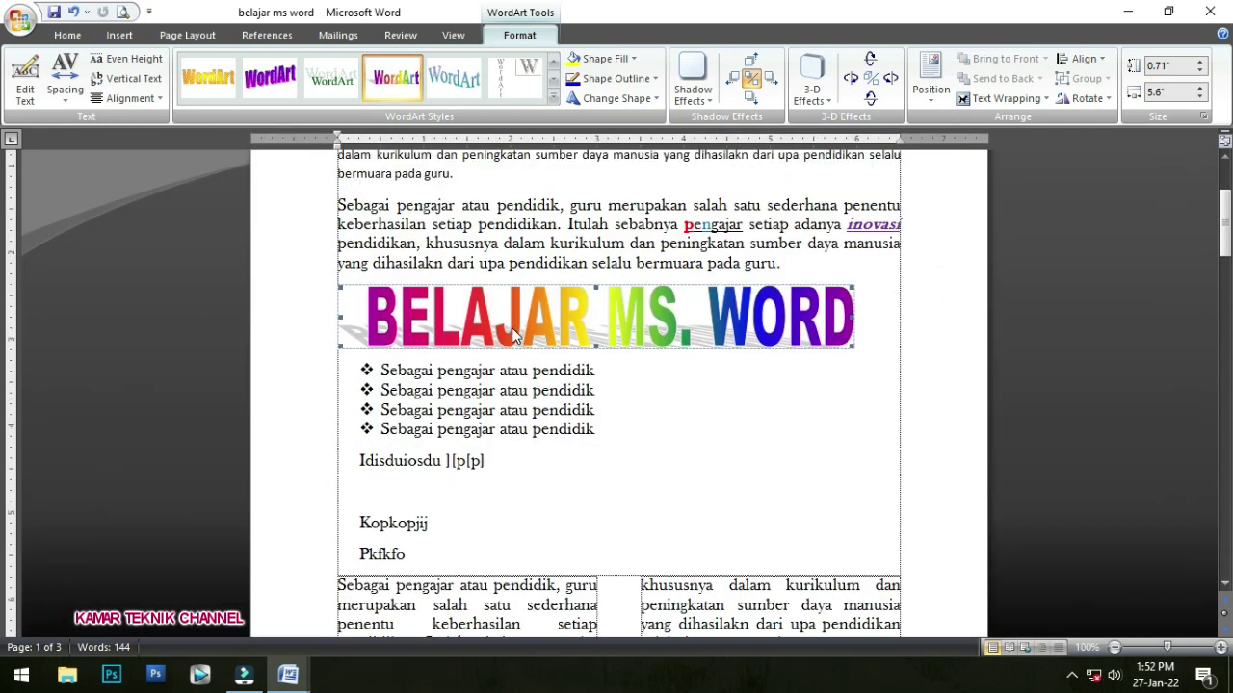
left_click_drag(512, 330, 509, 381)
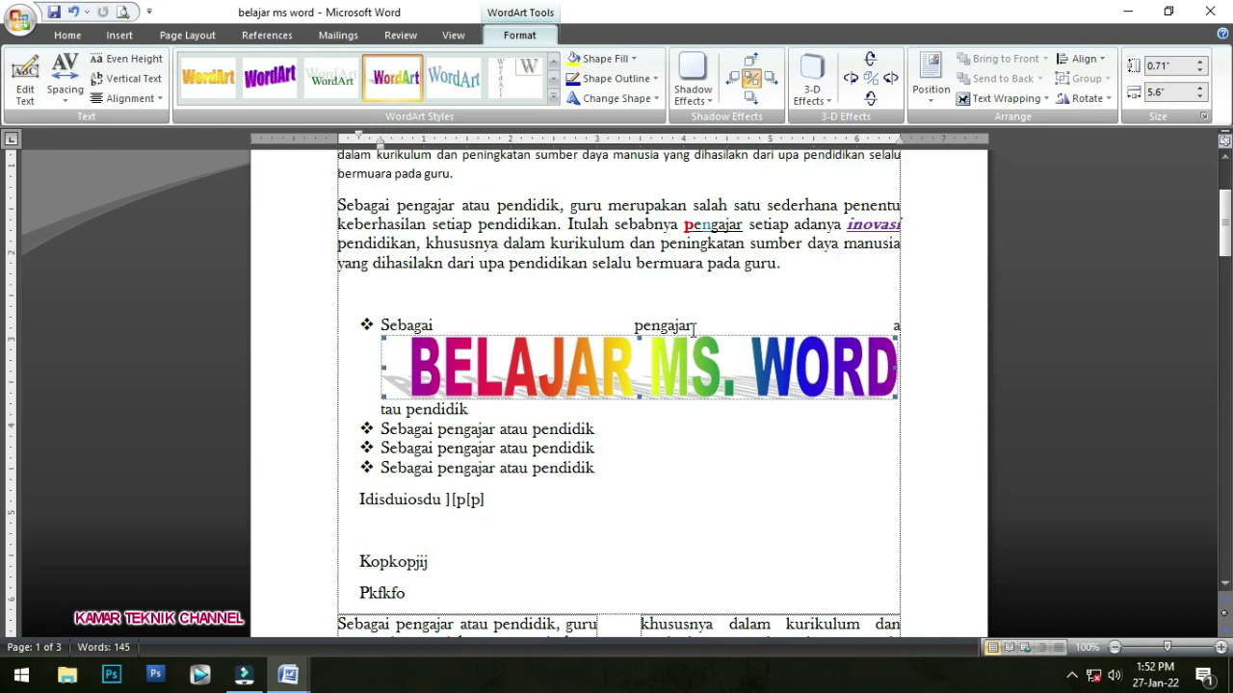
key("ctrl+z")
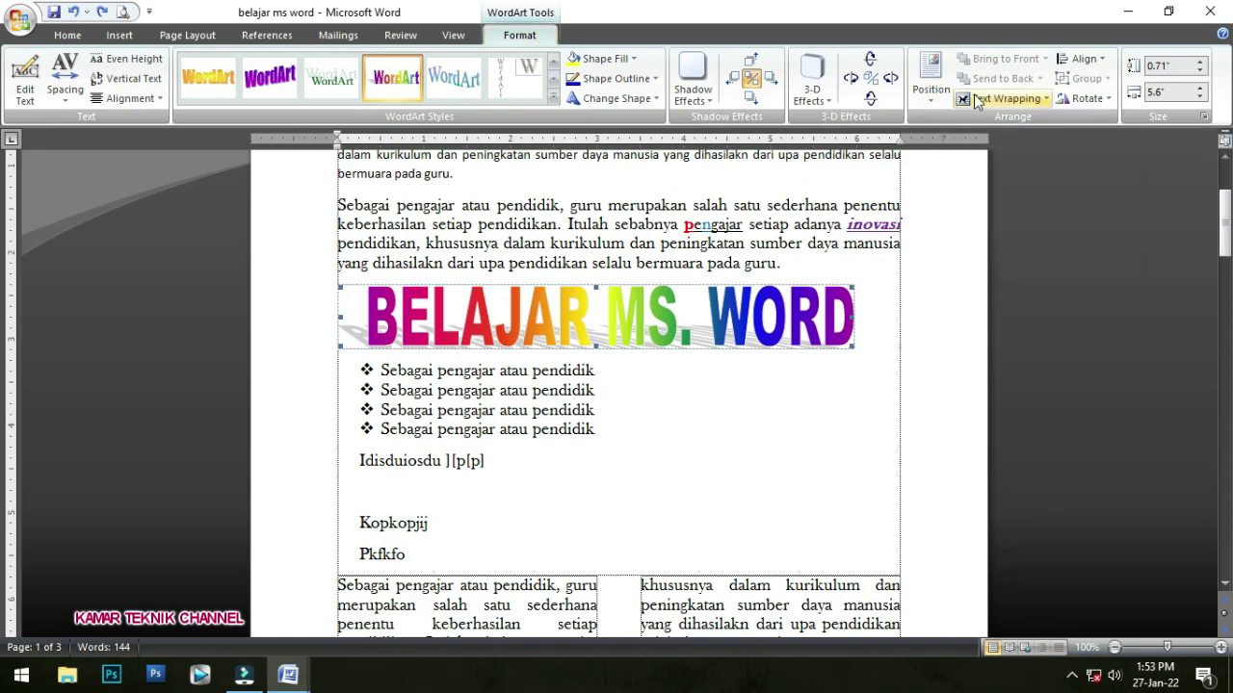
- Set the WordArt's text wrapping to Behind Text and shift it slightly down over the bulleted list
left_click(1027, 97)
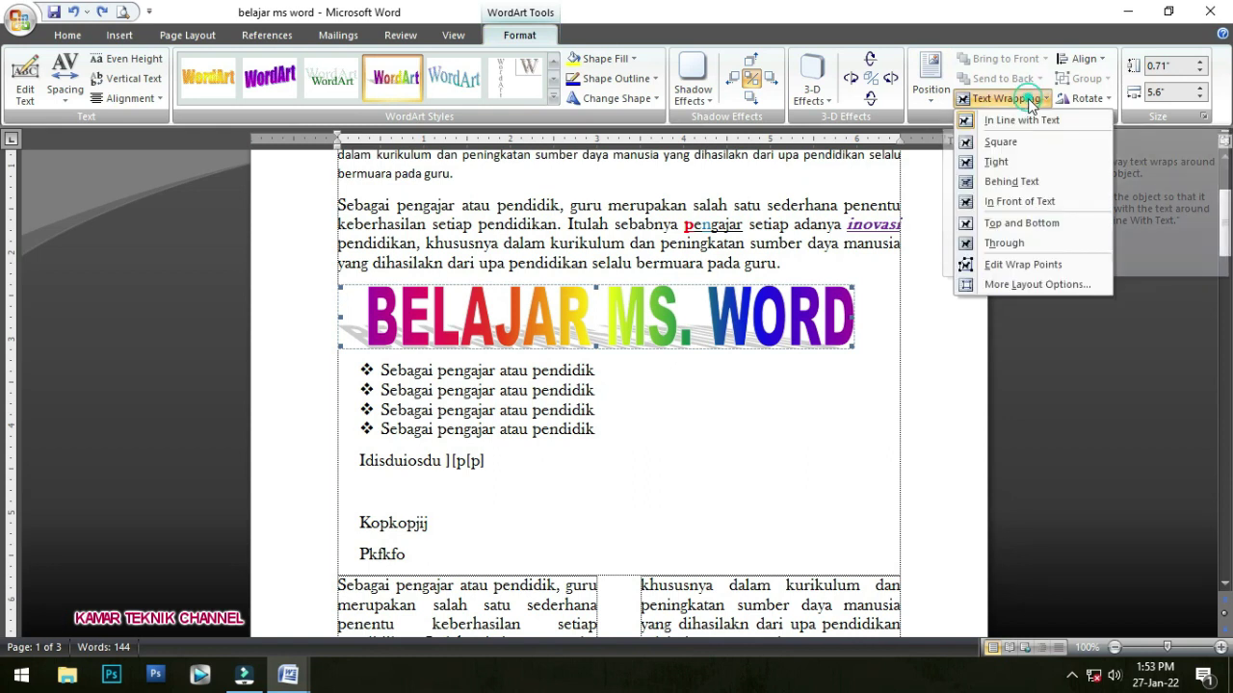
left_click(1018, 185)
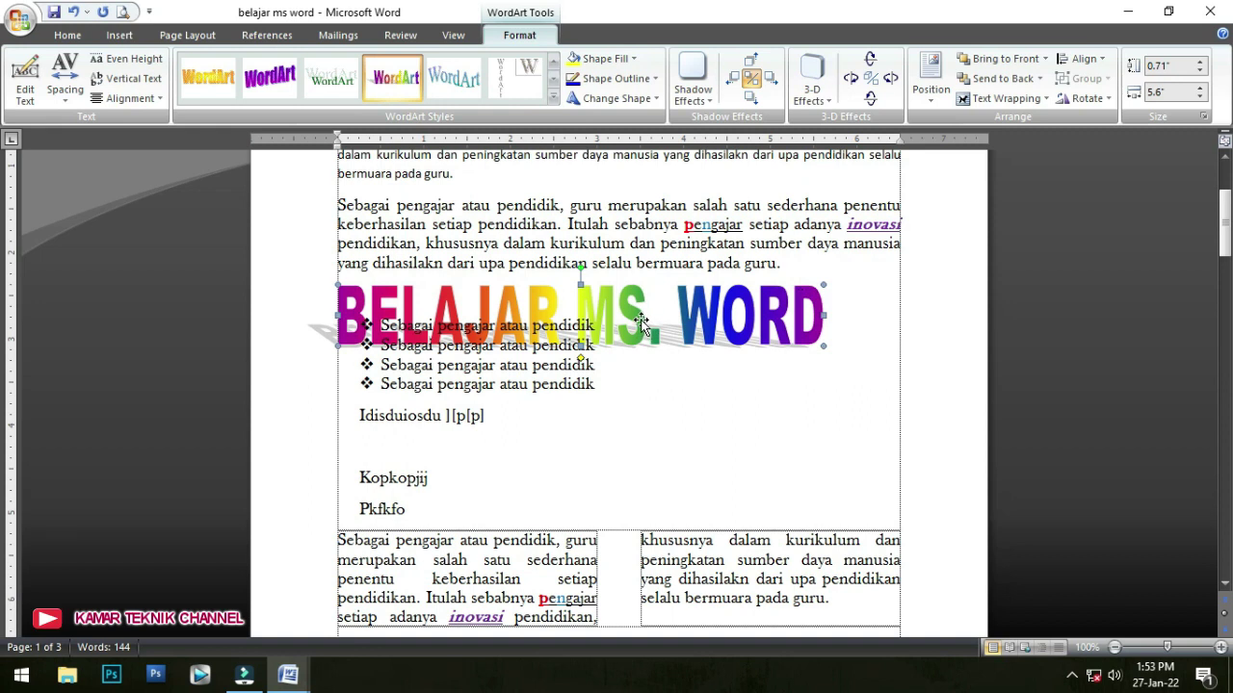
left_click_drag(640, 321, 644, 333)
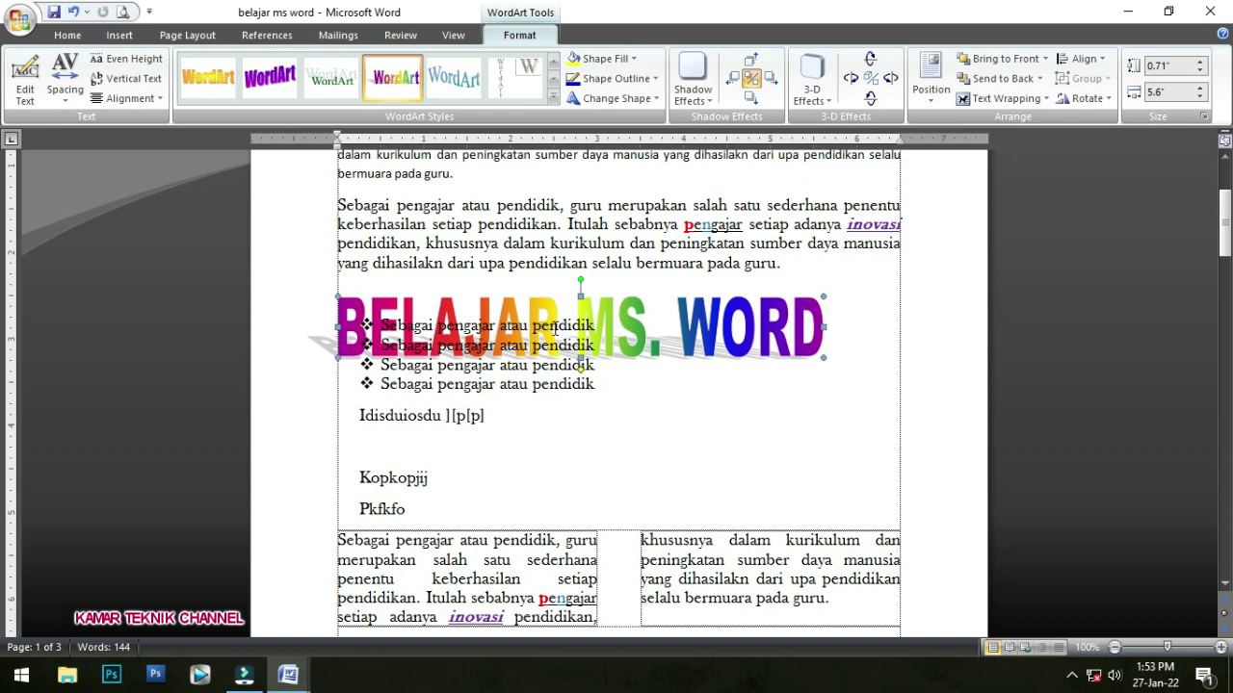
left_click(554, 327)
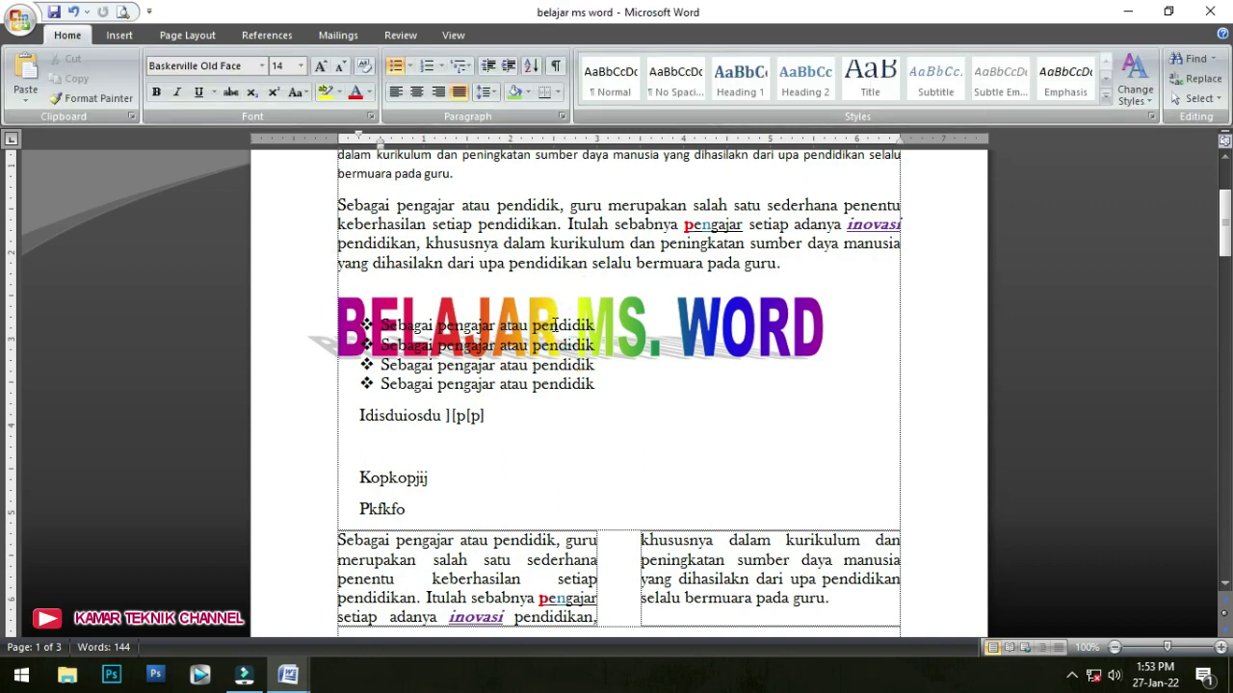
- Set the WordArt's text wrapping to In Front of Text and move it down over the last bullet and the line below
left_click(701, 322)
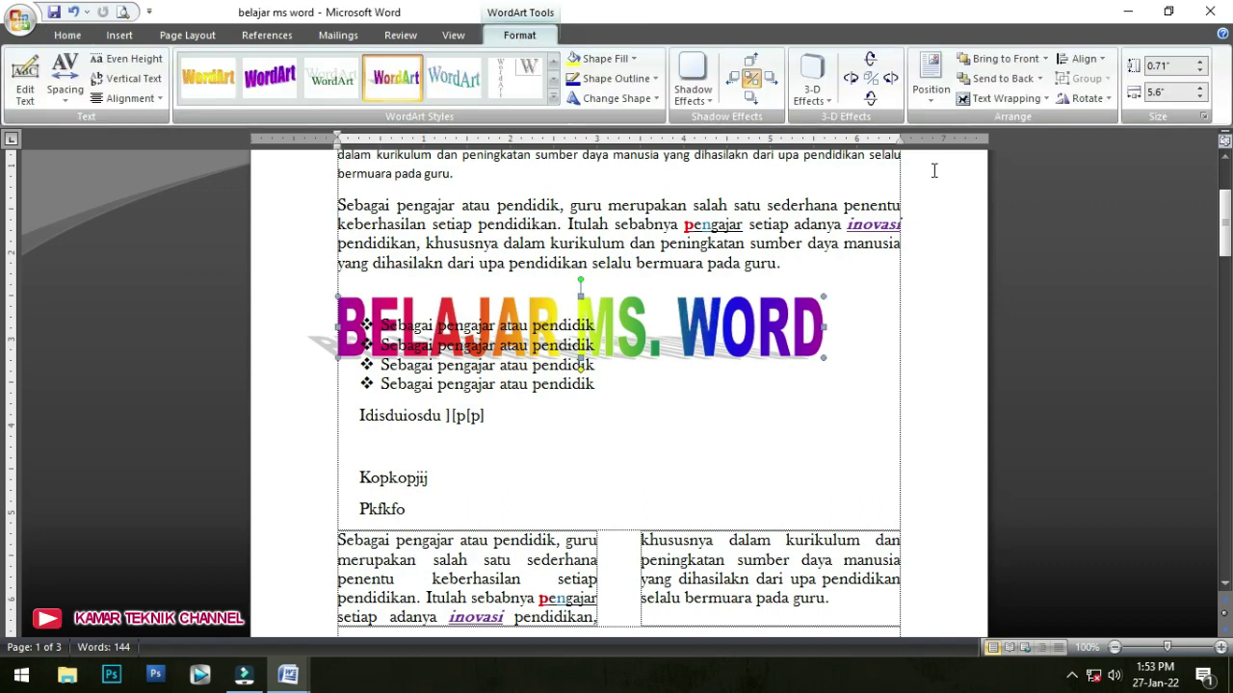
left_click(991, 98)
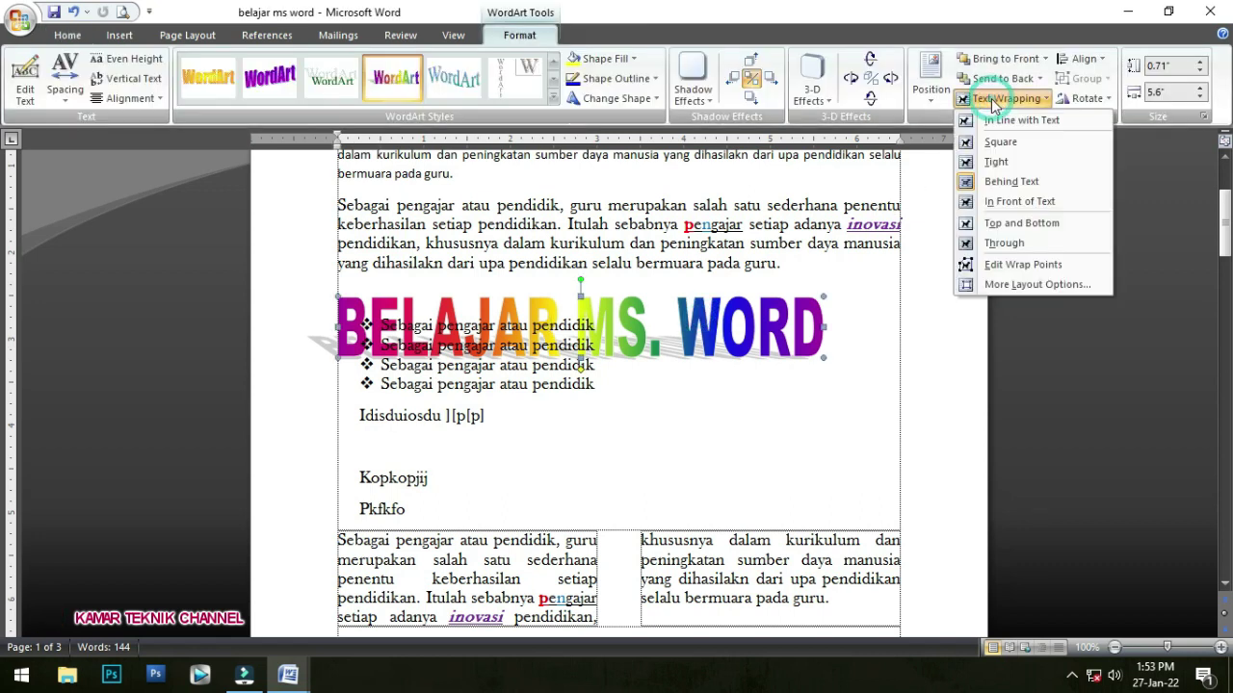
left_click(1027, 201)
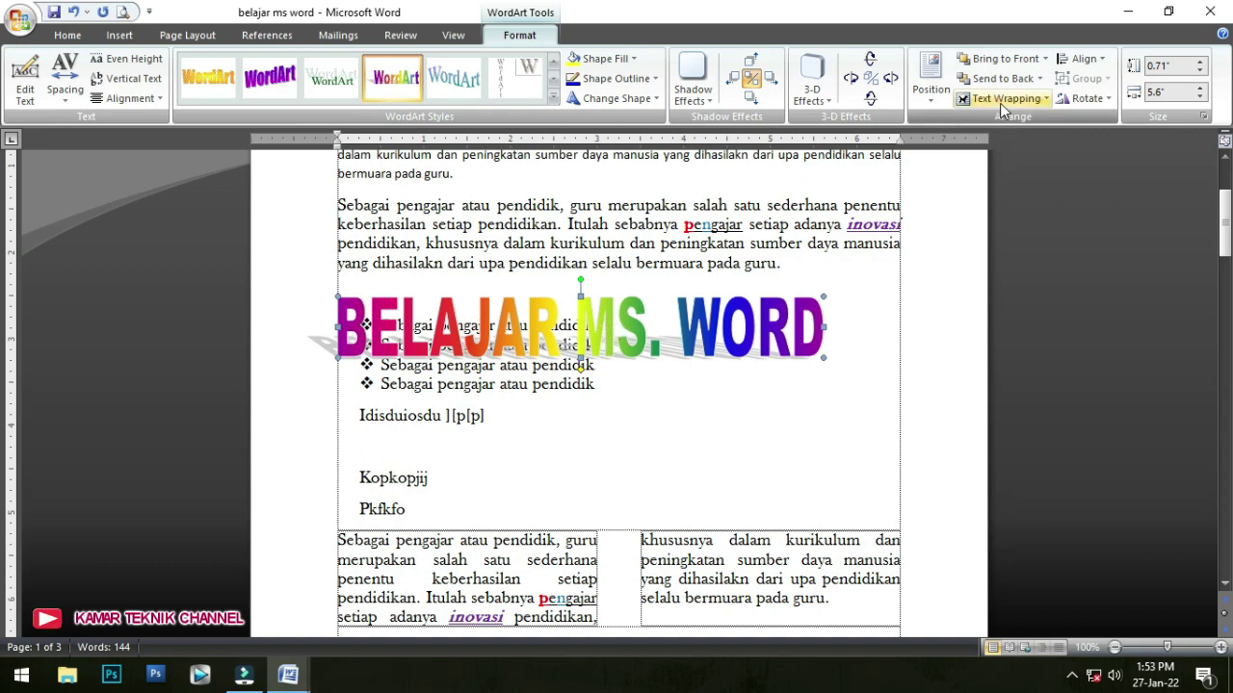
left_click_drag(581, 323, 594, 402)
left_click(495, 219)
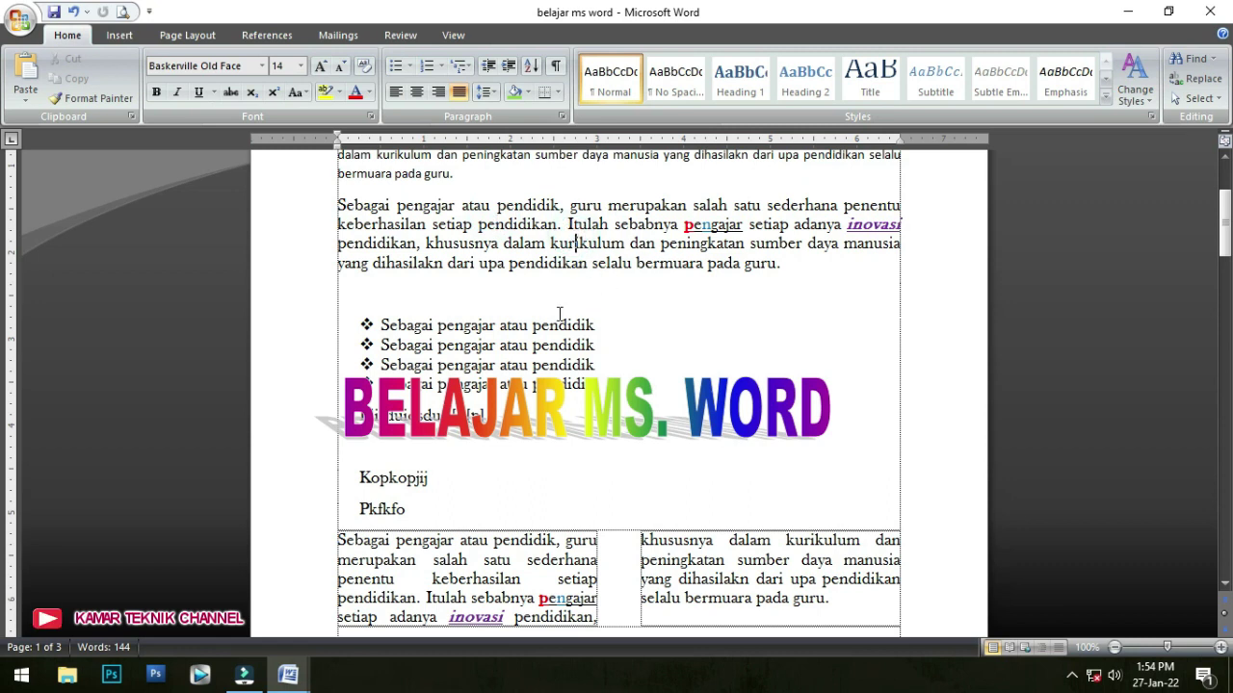
- Make the rainbow WordArt narrower and place it in the empty area beside the short text lines under the bulleted list
left_click(548, 410)
left_click_drag(618, 362, 610, 334)
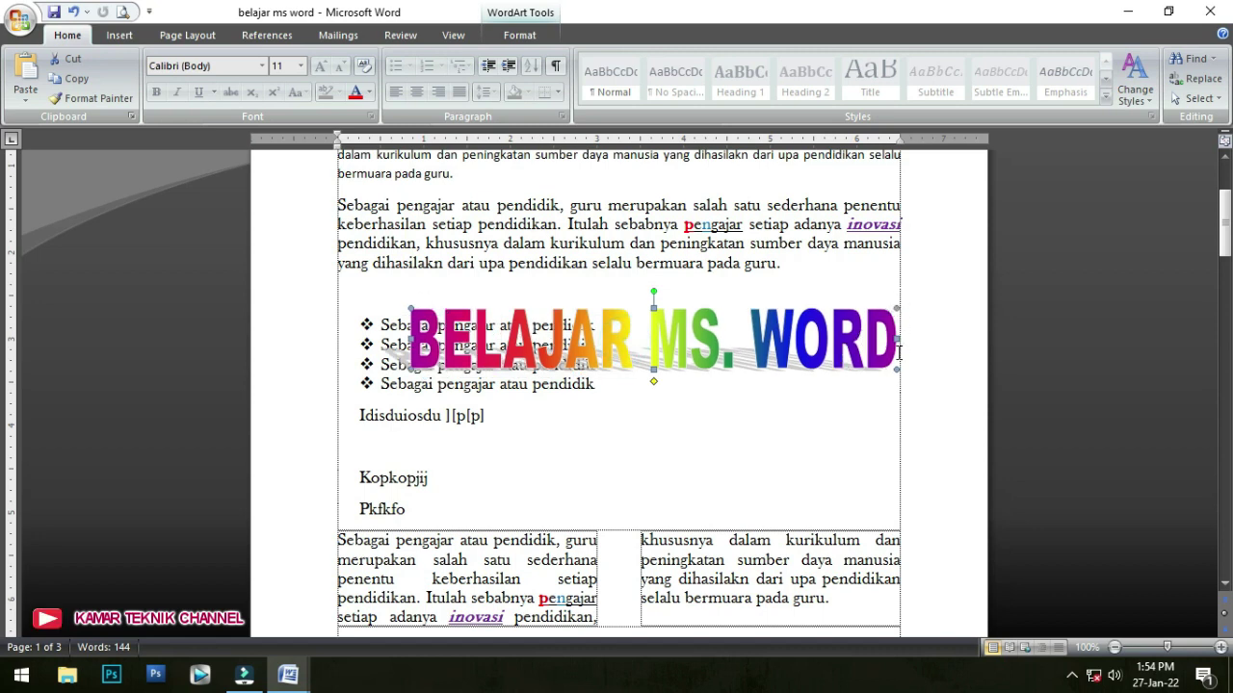
left_click_drag(897, 308, 752, 497)
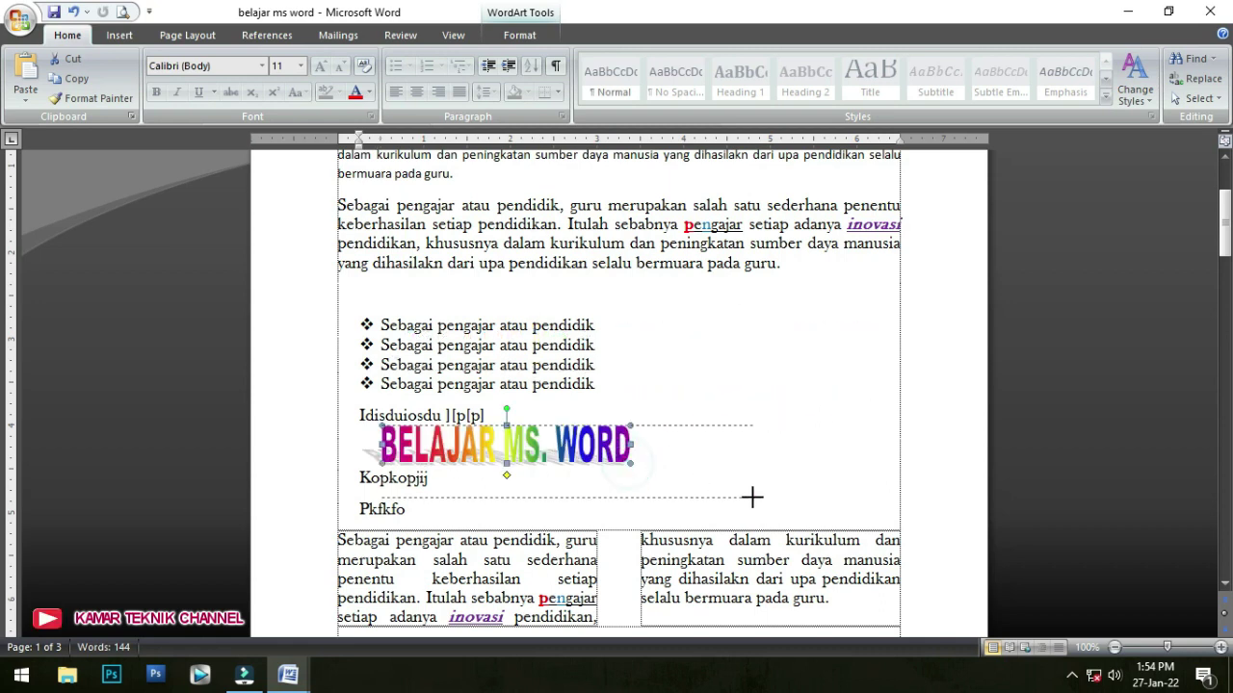
left_click_drag(582, 470, 703, 438)
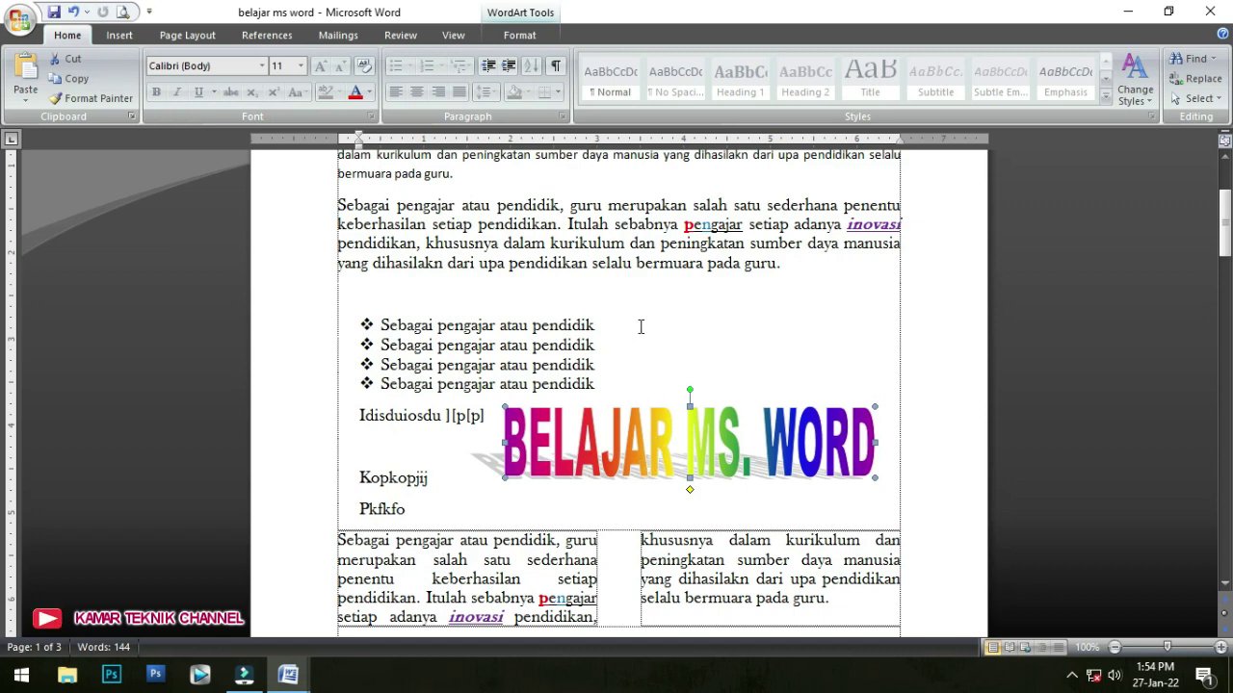
- Insert a second WordArt reading "BELAJAR" on the empty line above the bulleted list, using the wavy light-blue 3-D style
left_click(528, 295)
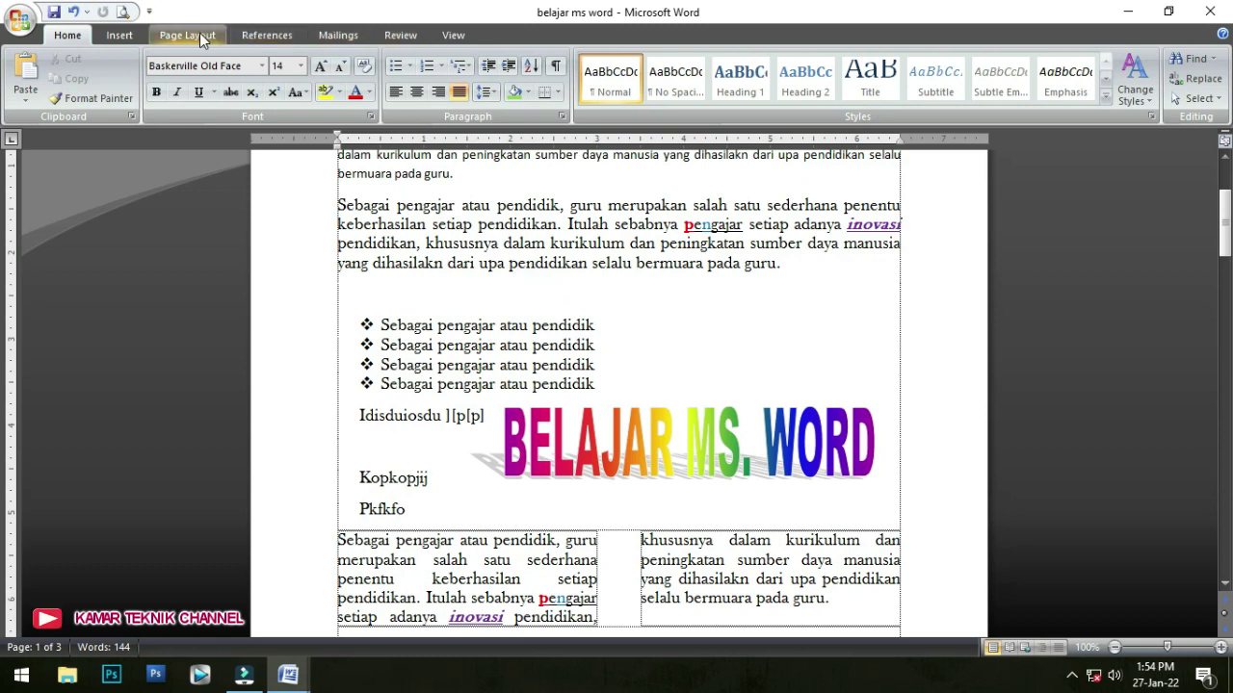
left_click(117, 35)
left_click(801, 91)
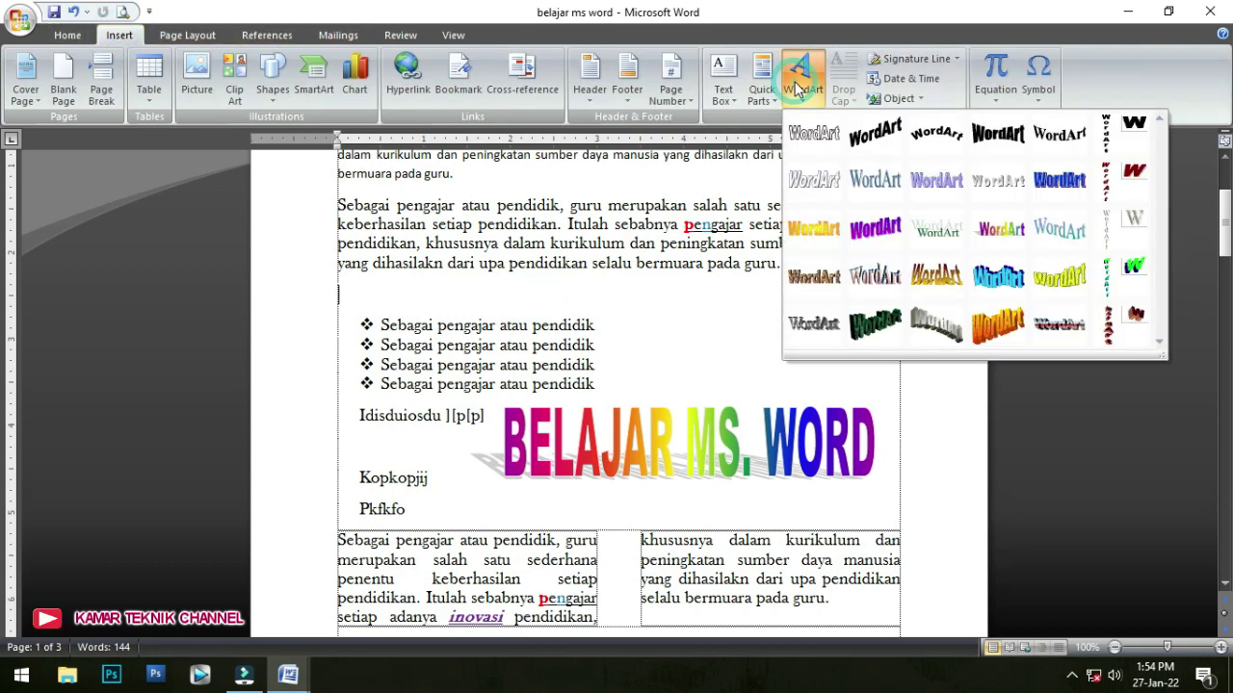
left_click(1006, 284)
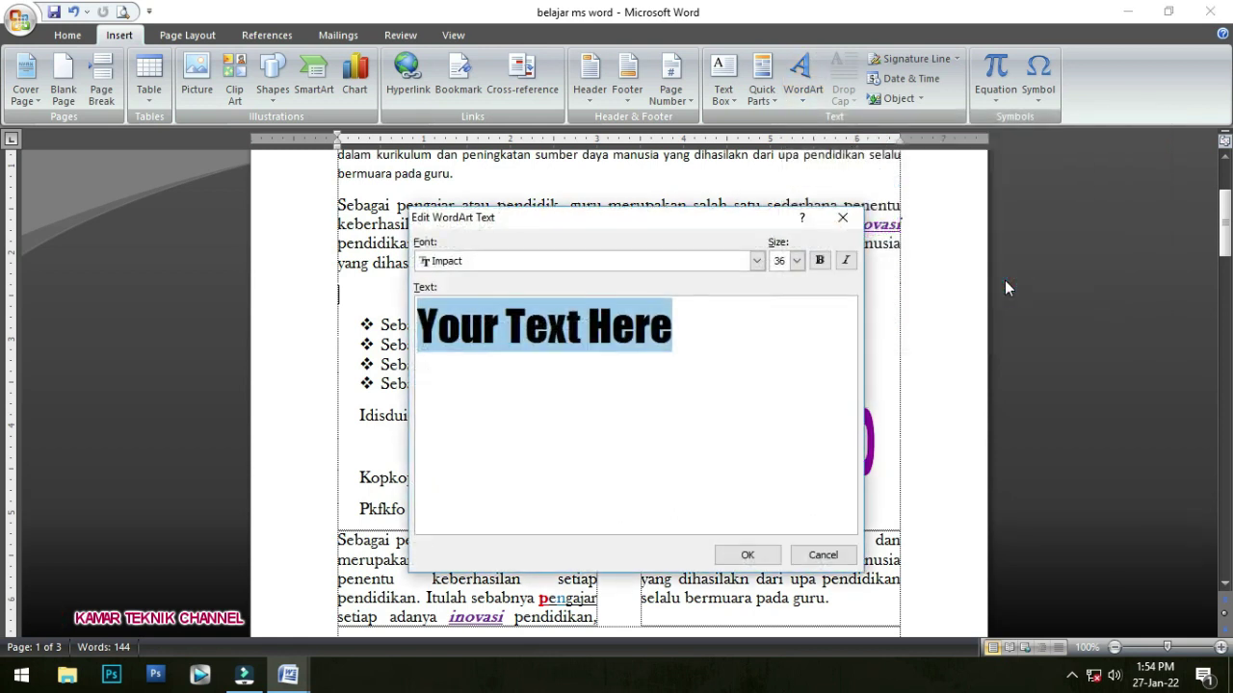
type("BELAJAT")
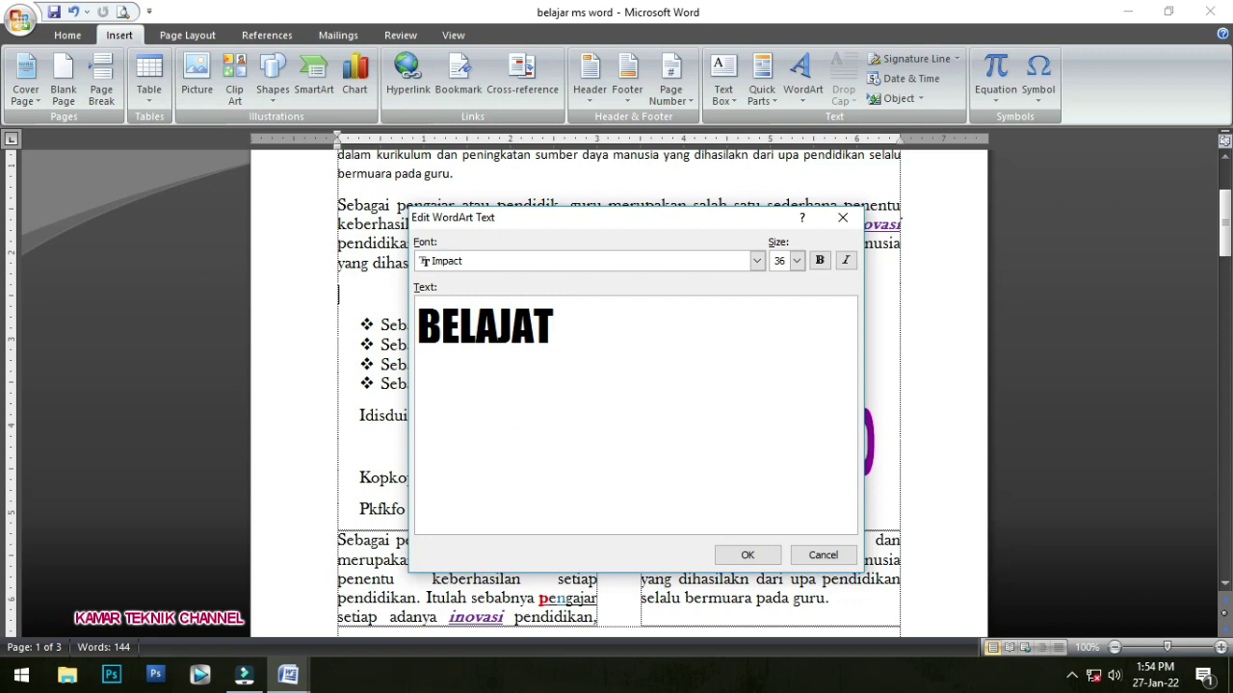
key("BackSpace")
type("R")
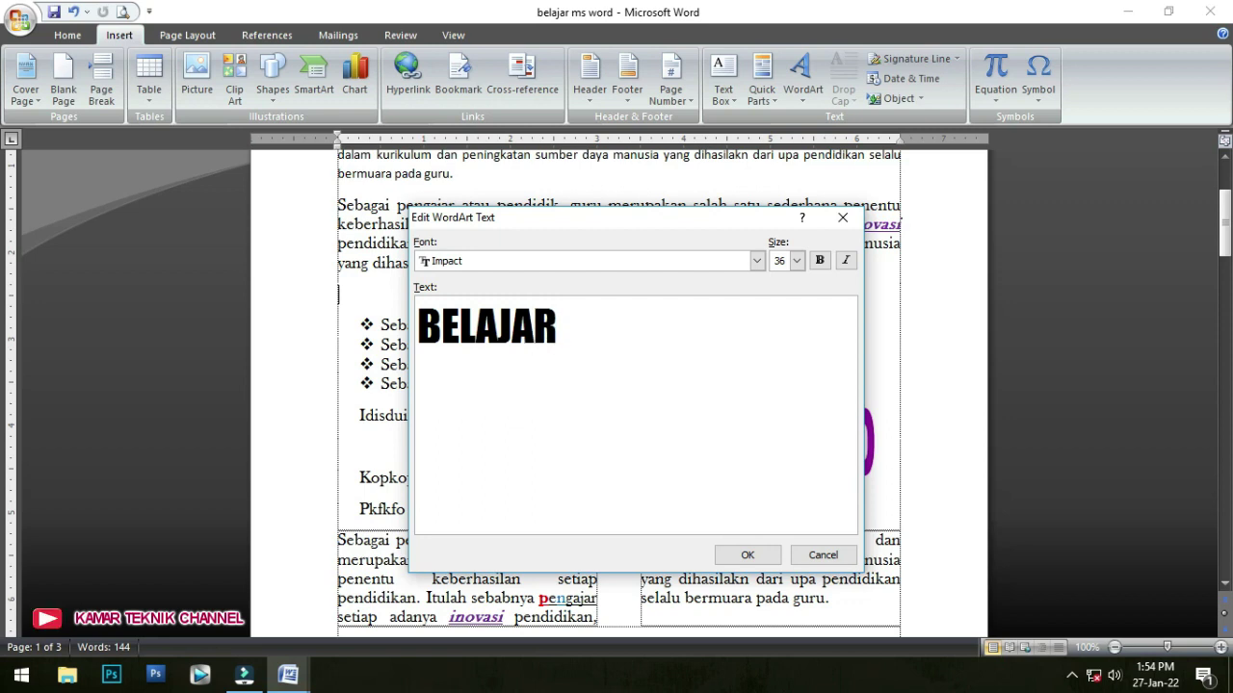
left_click(747, 555)
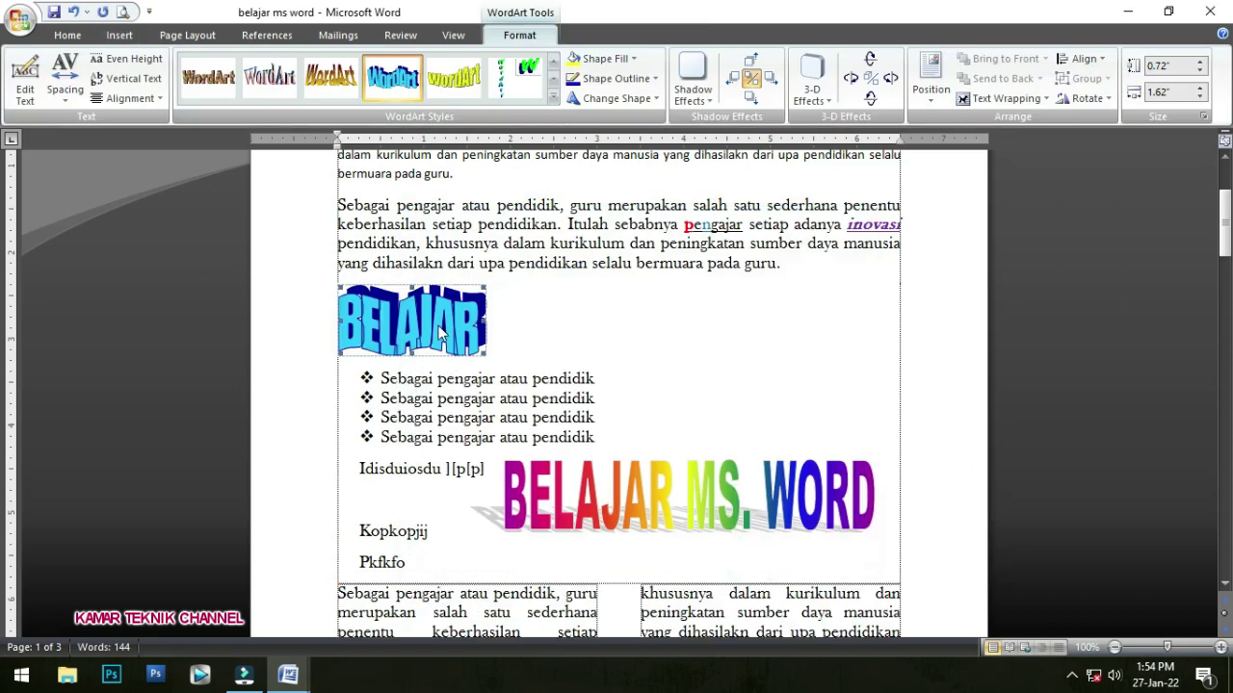
- Set the BELAJAR WordArt's wrapping to In Front of Text, move it beside the bulleted list and enlarge it to about 0.96" by 3.27"
left_click(1007, 98)
left_click(1028, 208)
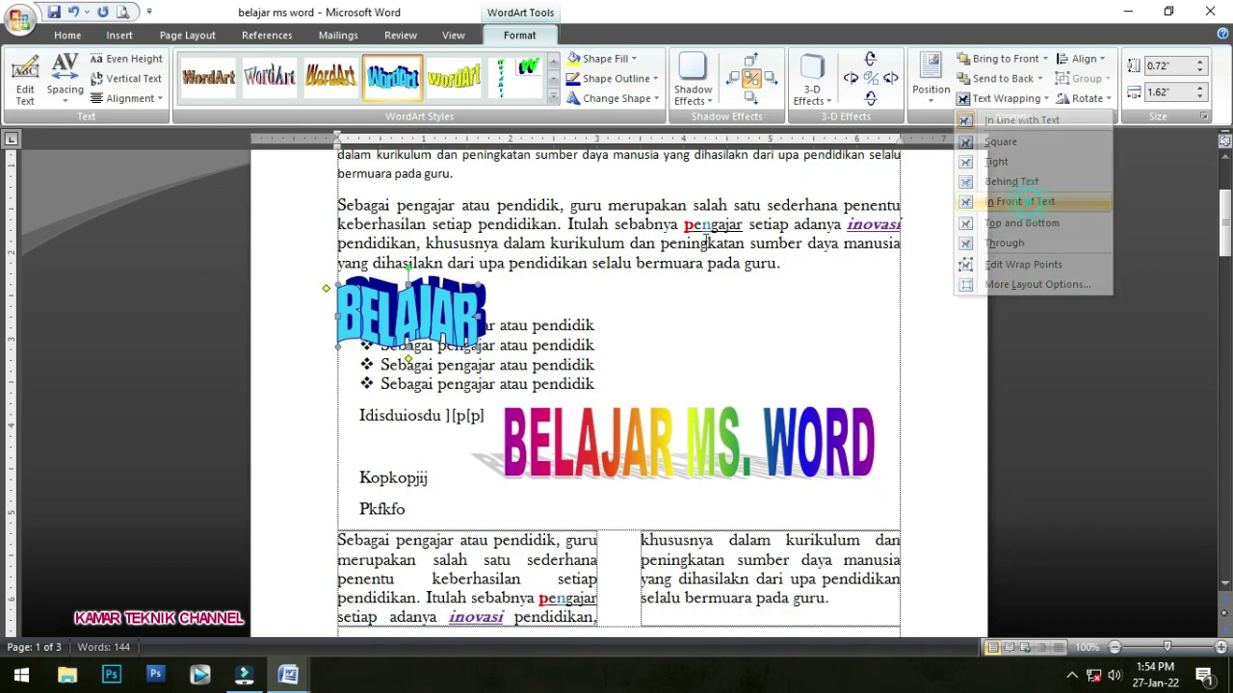
left_click_drag(436, 316, 786, 345)
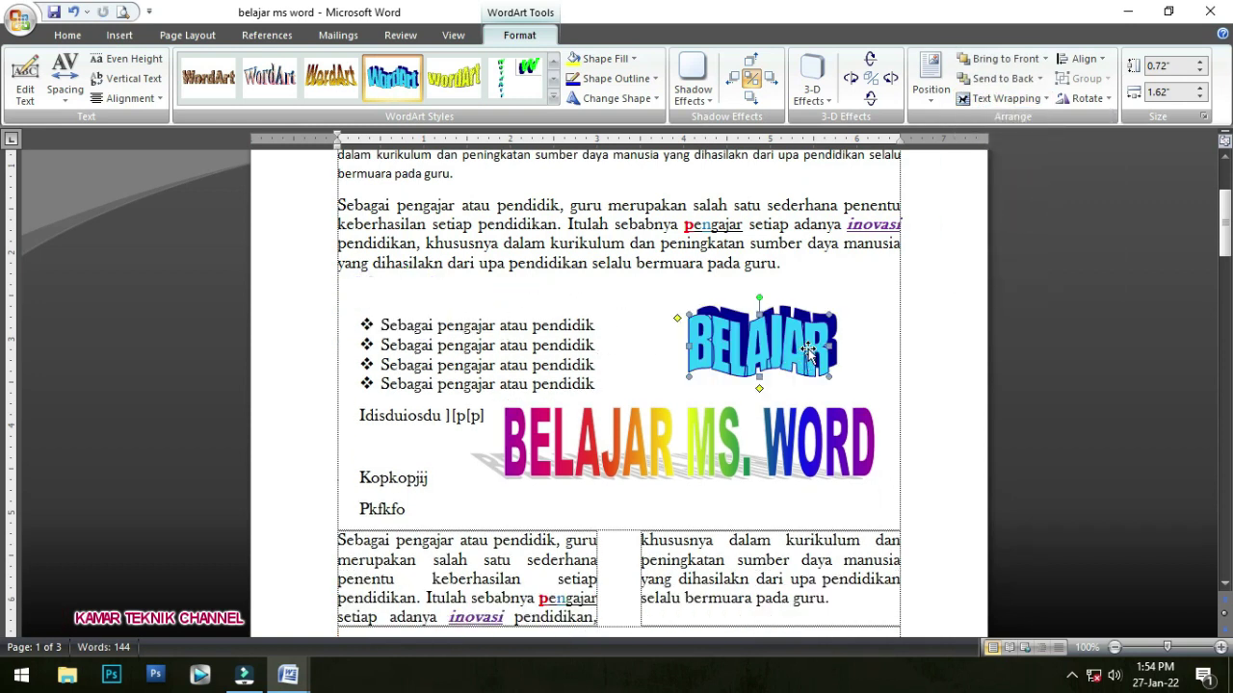
left_click_drag(902, 332, 922, 334)
left_click_drag(688, 315, 640, 293)
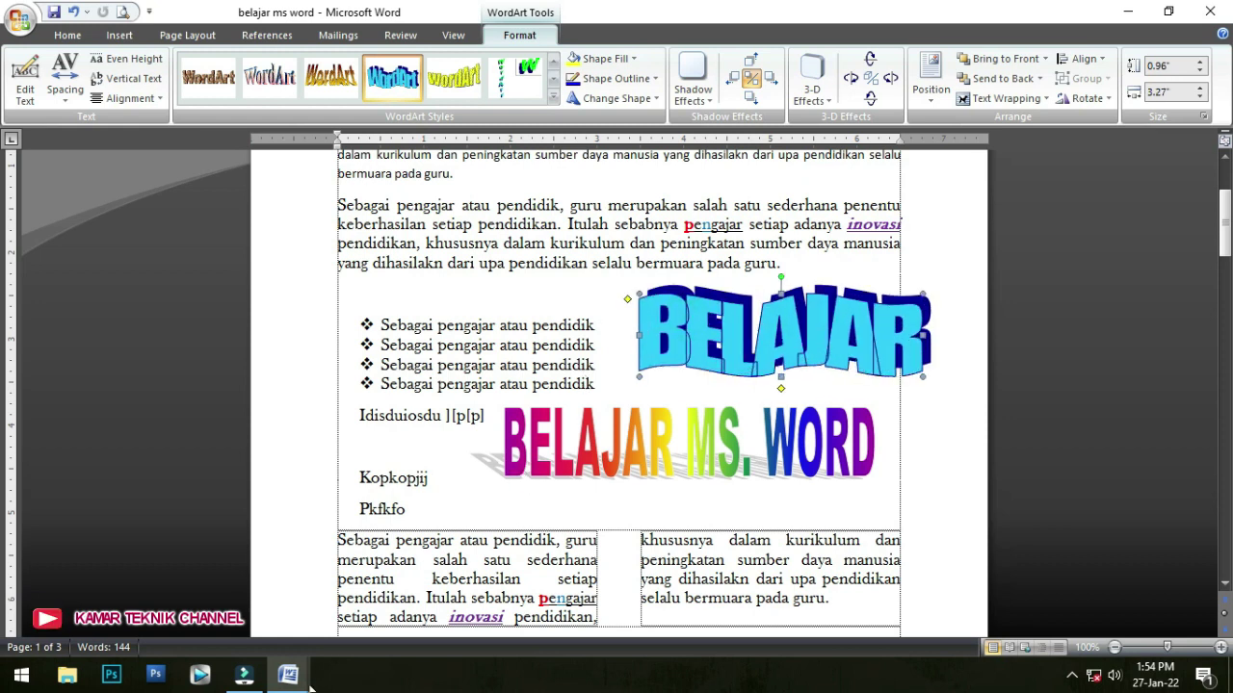
- Switch to the BAHASAN MS WORD document and examine the topic that follows MEMBUAT WORD ART in the numbered list
left_click(287, 675)
left_click(258, 631)
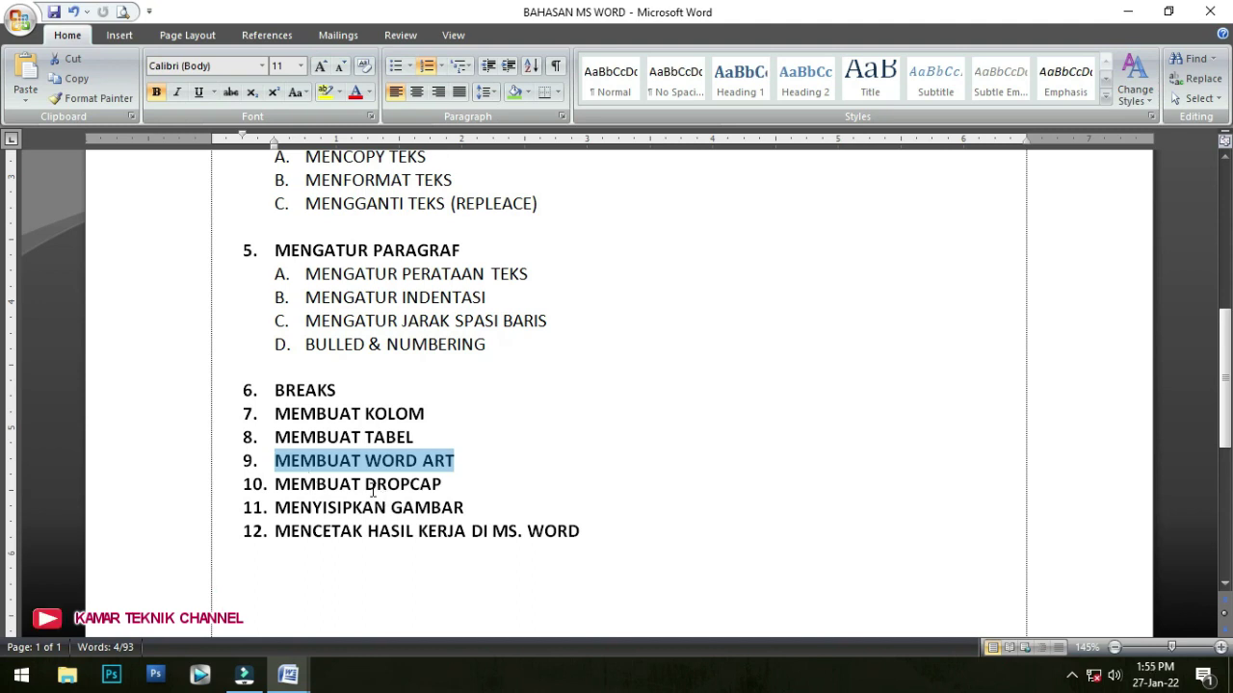
left_click_drag(364, 485, 389, 486)
scroll(414, 490, "up", 6, "ctrl")
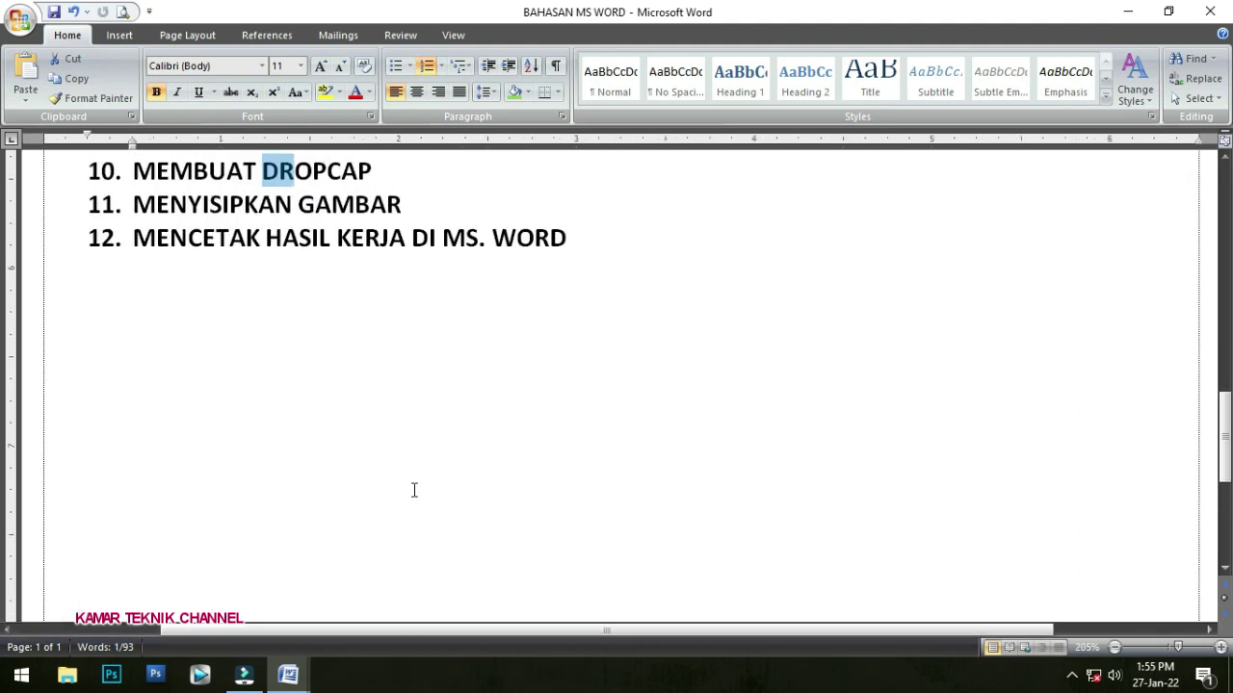
left_click(310, 171)
scroll(311, 294, "down", 2, "ctrl")
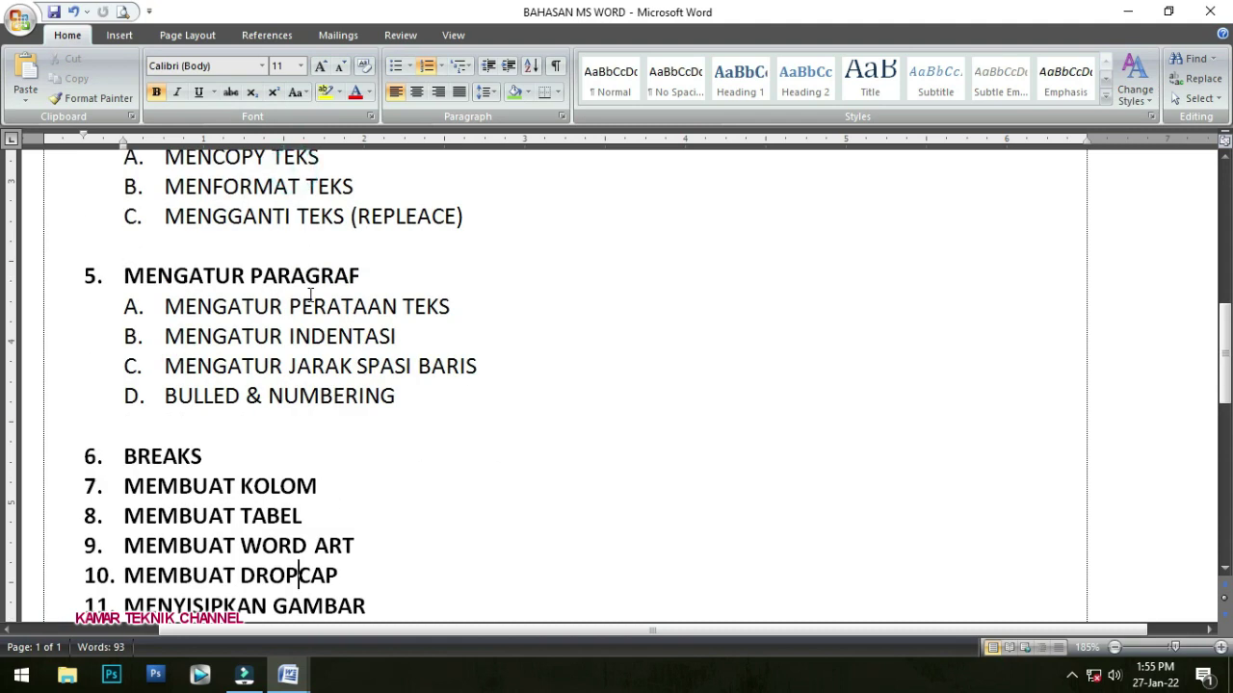
scroll(311, 446, "down", 4, "ctrl")
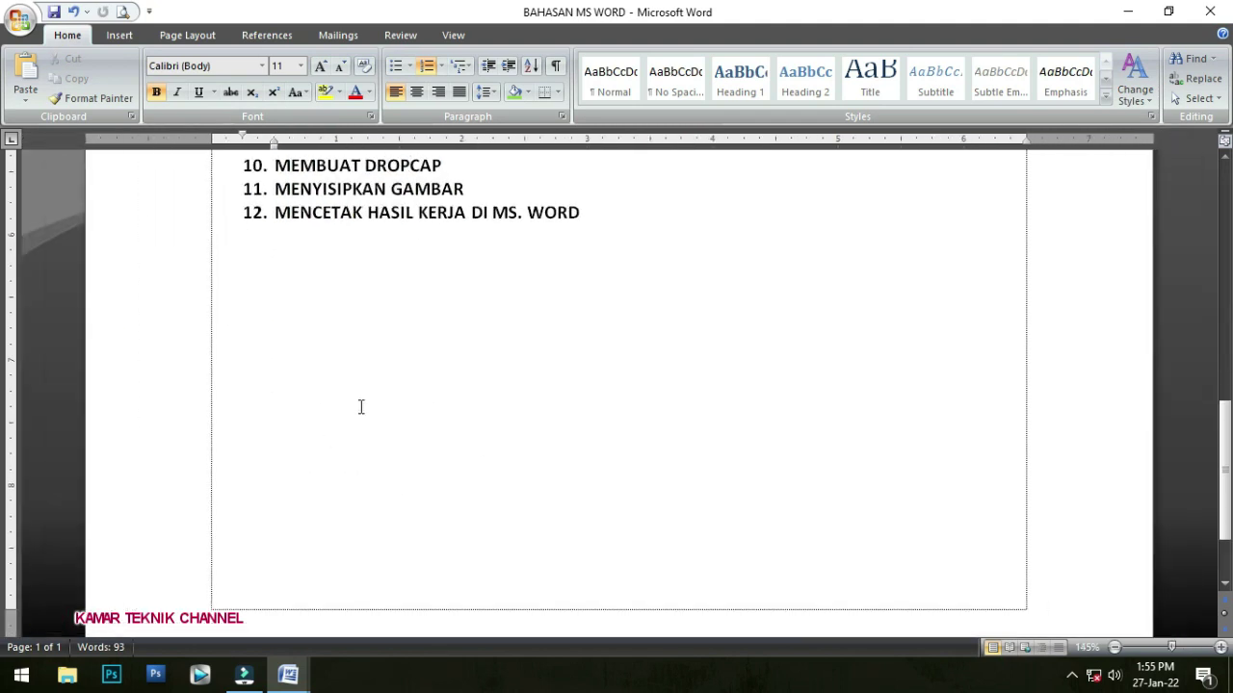
scroll(361, 408, "down", 4, "ctrl")
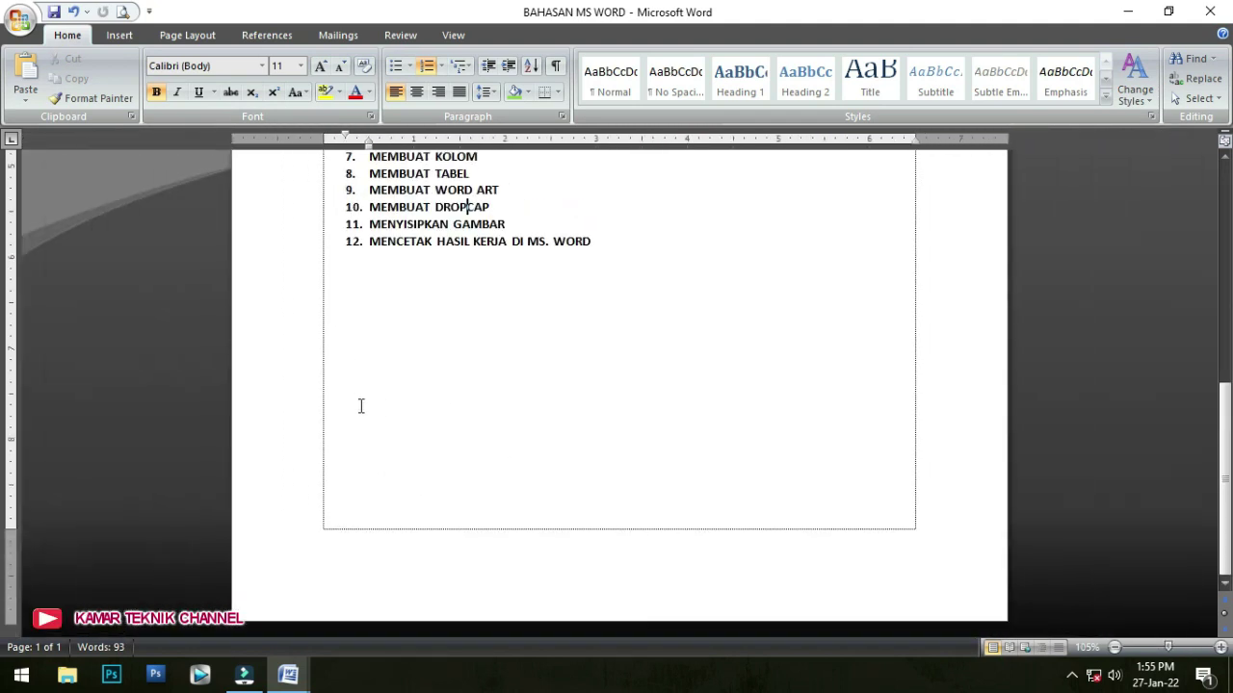
scroll(420, 300, "up", 3)
left_click(418, 298)
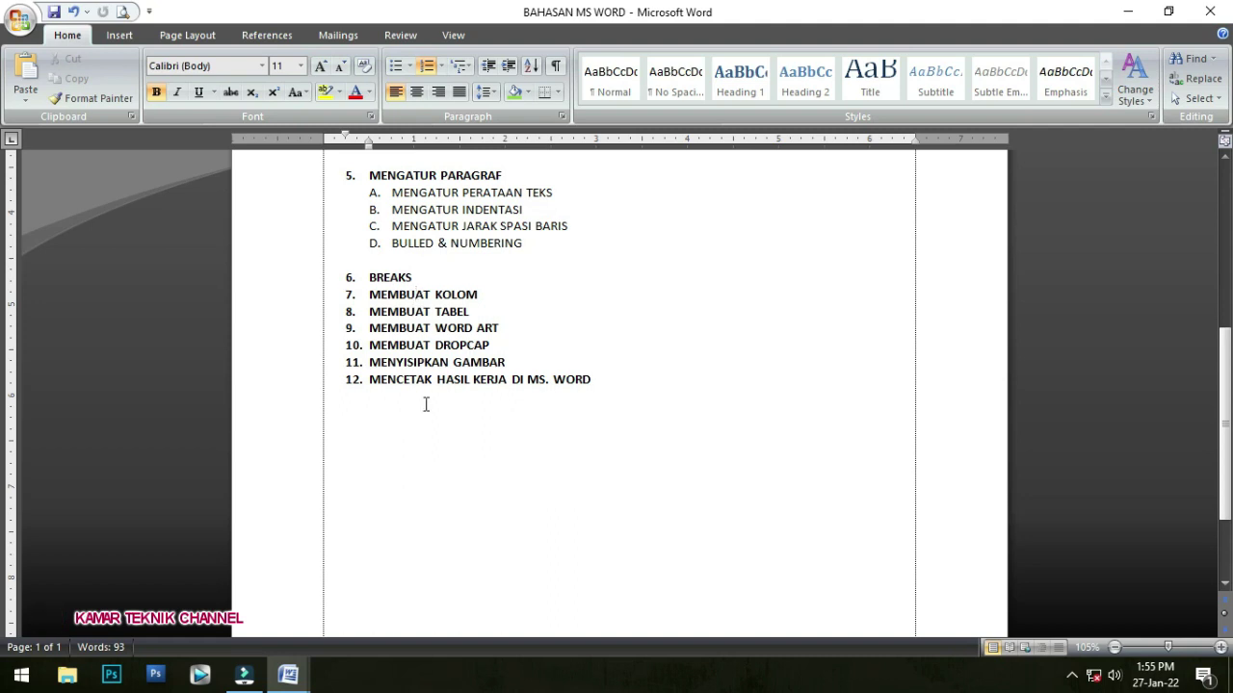
- Return to the belajar ms word document and move the blue BELAJAR WordArt down below the rainbow WordArt
mouse_move(288, 674)
left_click(339, 600)
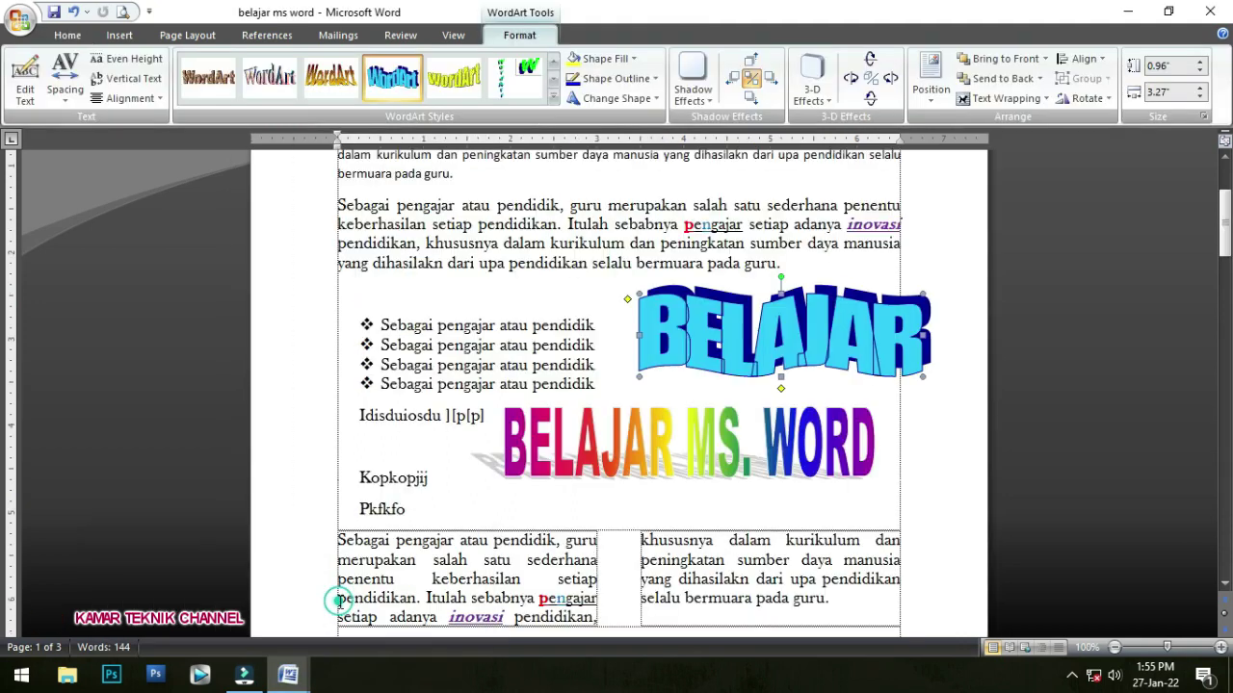
scroll(501, 501, "up", 3)
scroll(660, 404, "down", 2)
left_click_drag(659, 404, 484, 602)
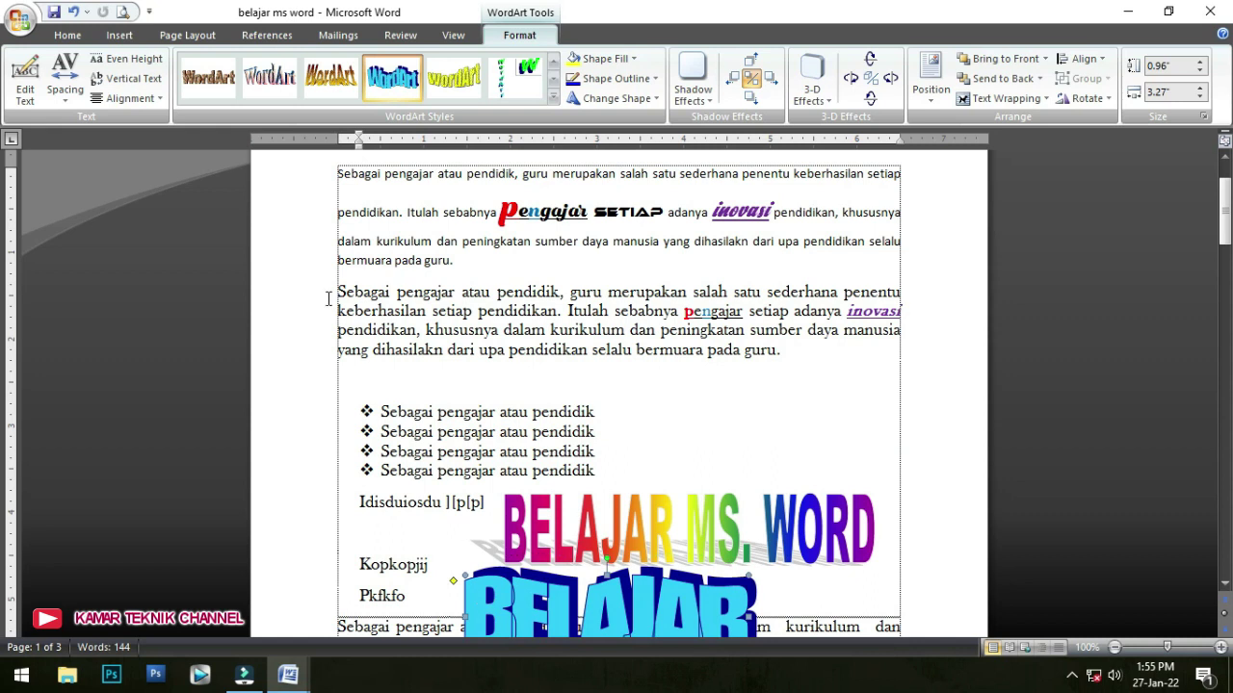
- Select the second paragraph of the text, and highlight item 10, MEMBUAT DROPCAP, in the BAHASAN MS WORD document
left_click(339, 298)
left_click_drag(339, 292, 782, 352)
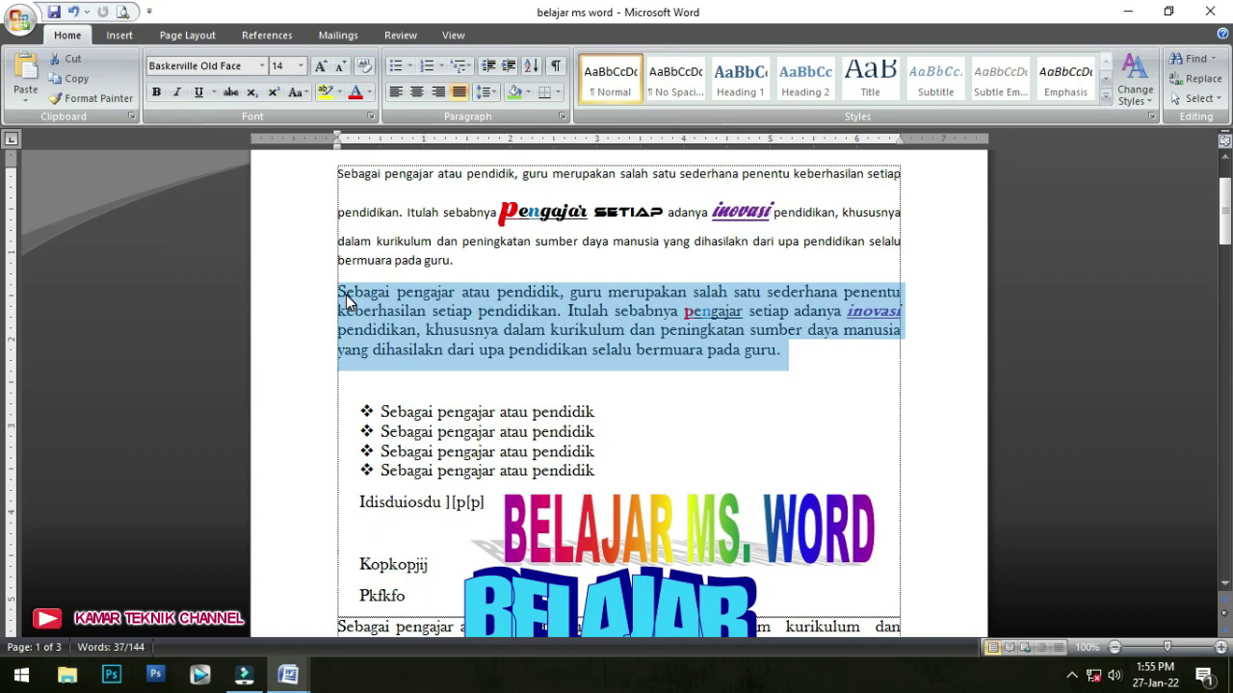
left_click(302, 681)
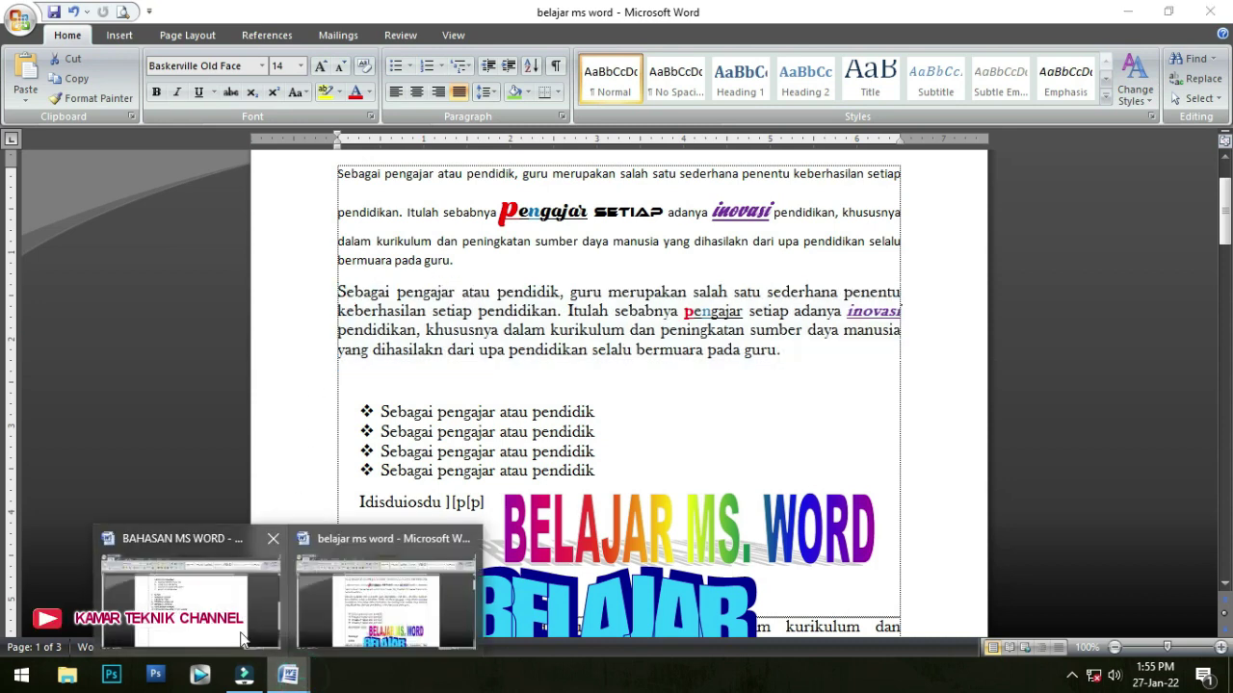
left_click(168, 588)
left_click_drag(492, 345, 395, 355)
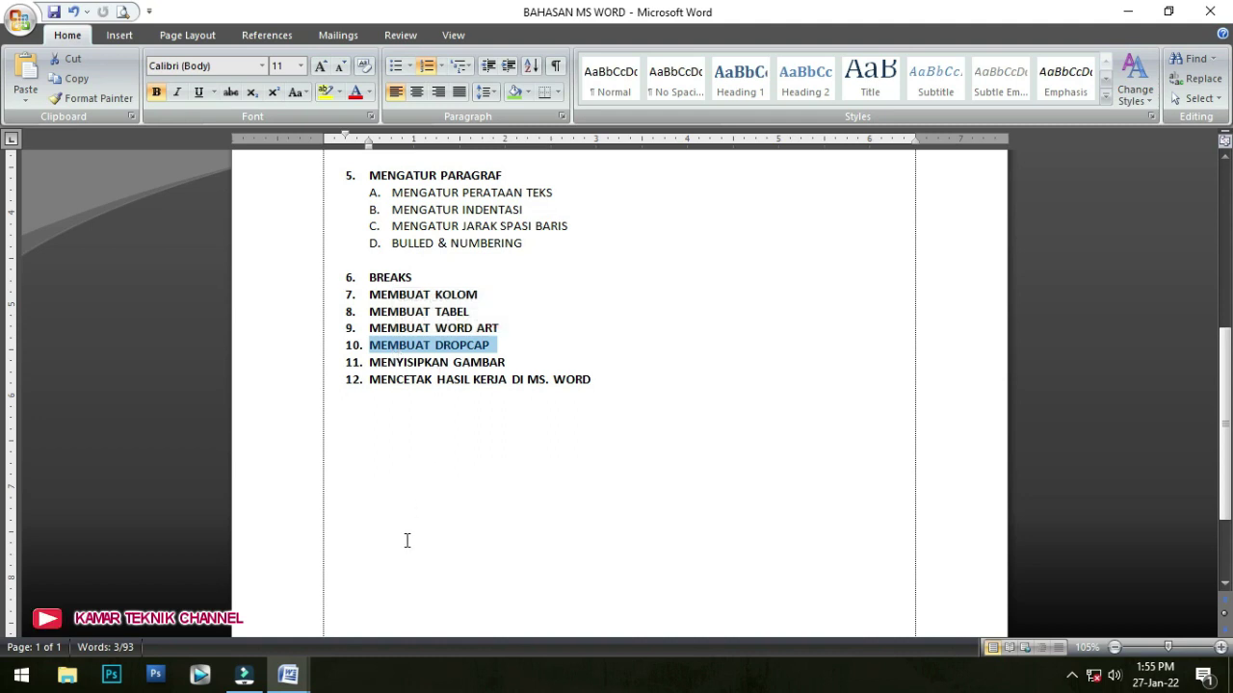
- Return to the belajar ms word document and apply a Dropped drop cap to the selected second paragraph
mouse_move(288, 675)
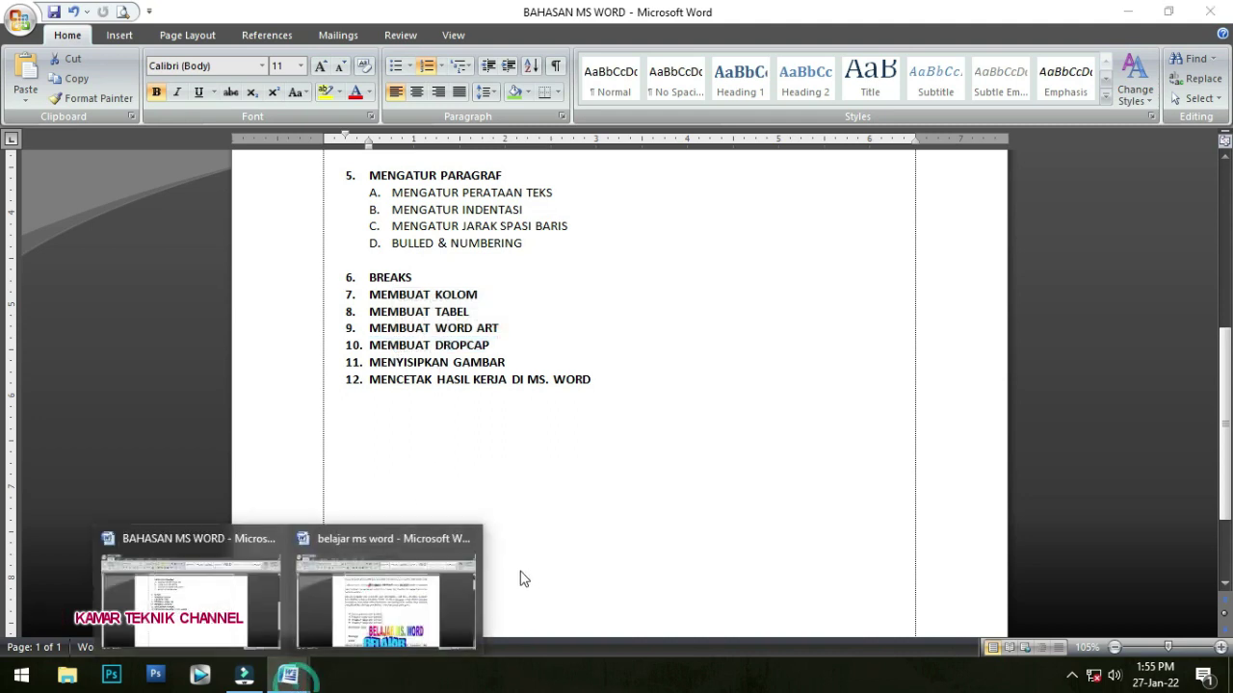
left_click(404, 589)
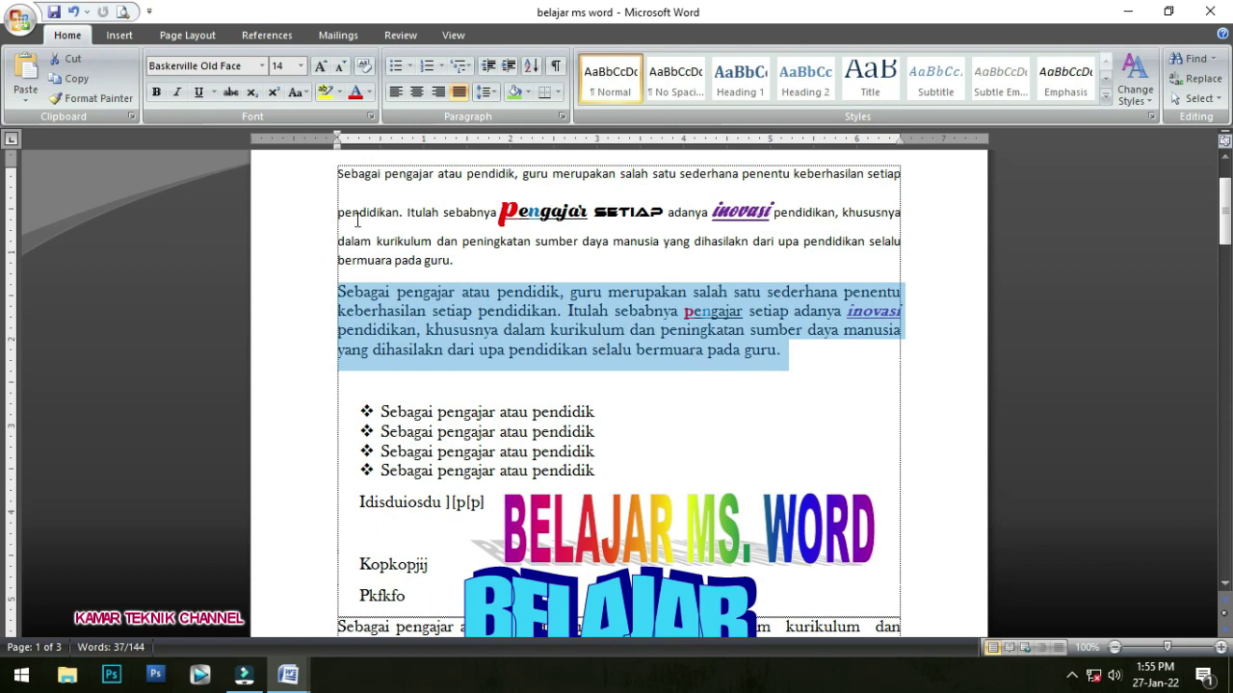
left_click(120, 36)
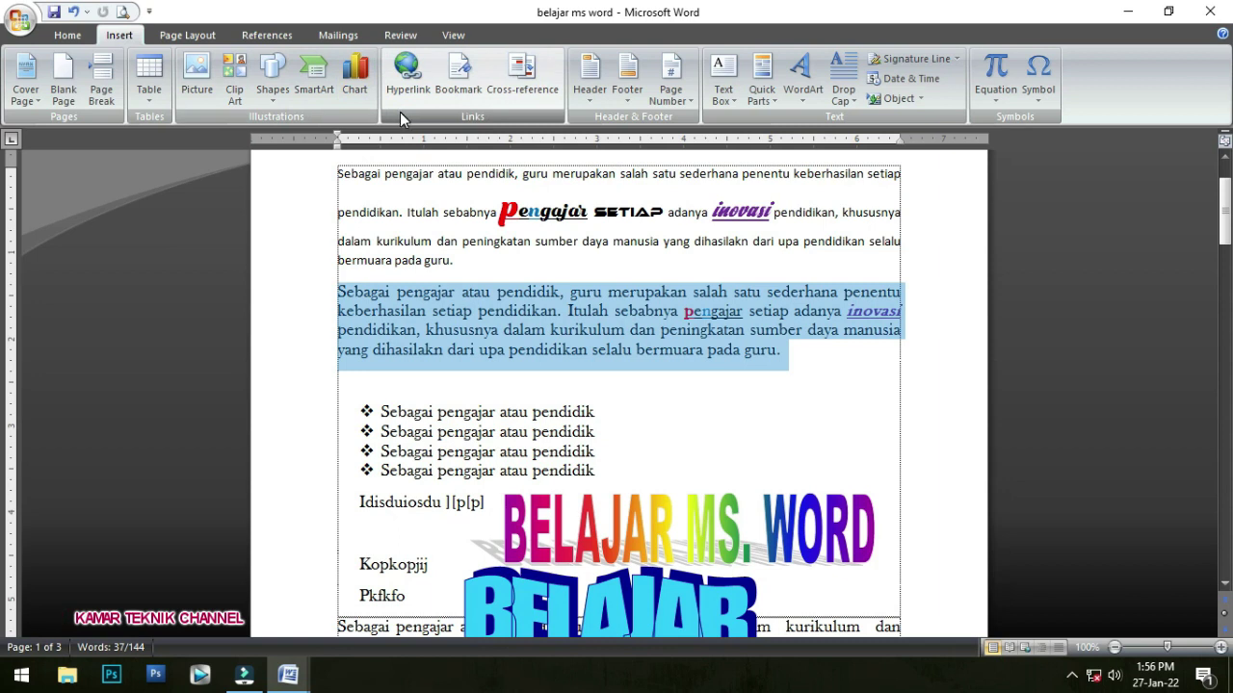
left_click(843, 73)
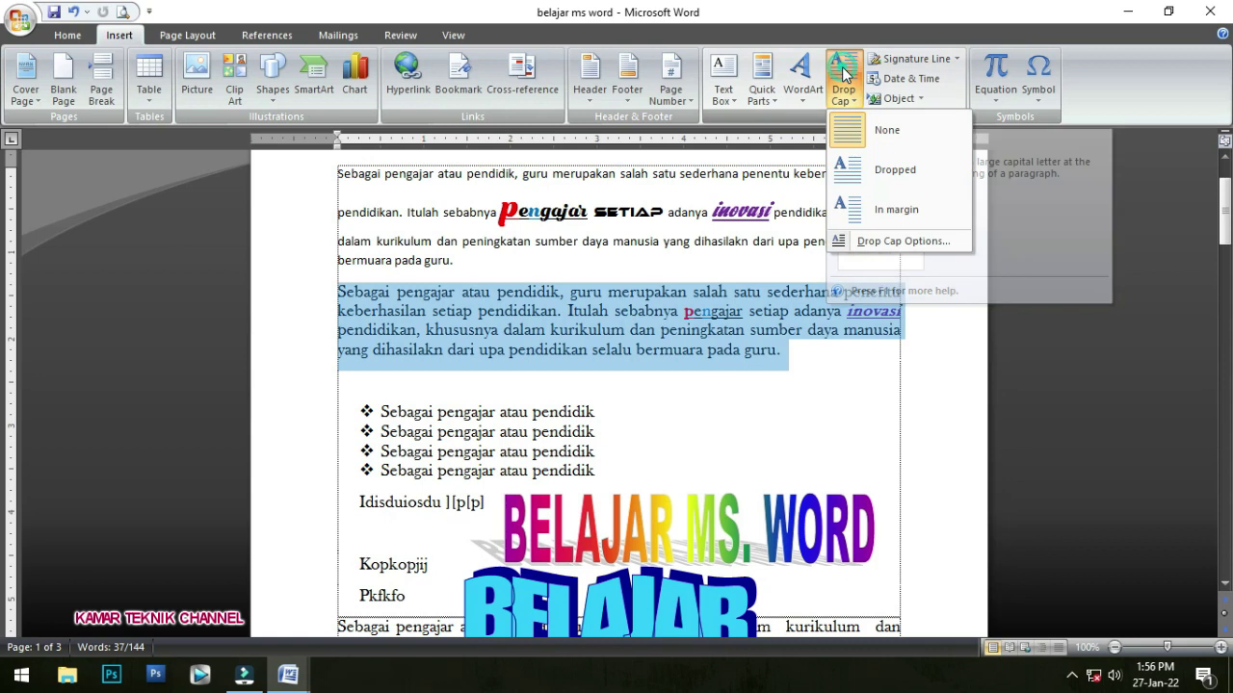
left_click(884, 179)
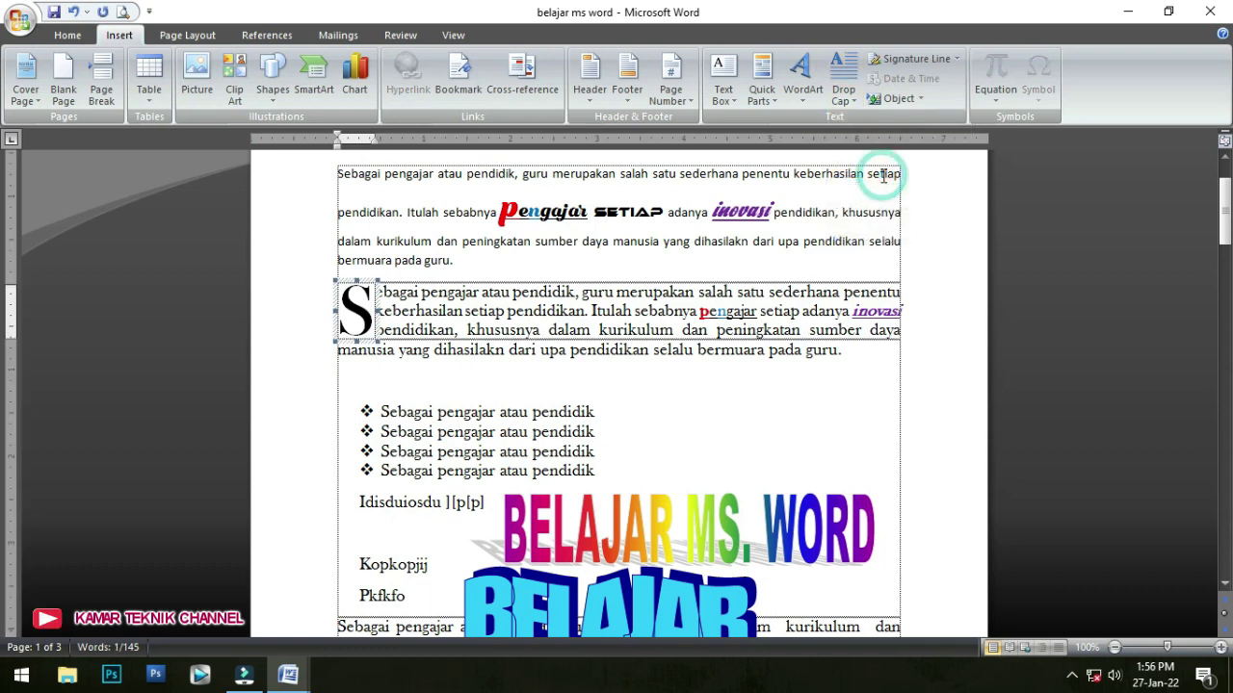
left_click(394, 327)
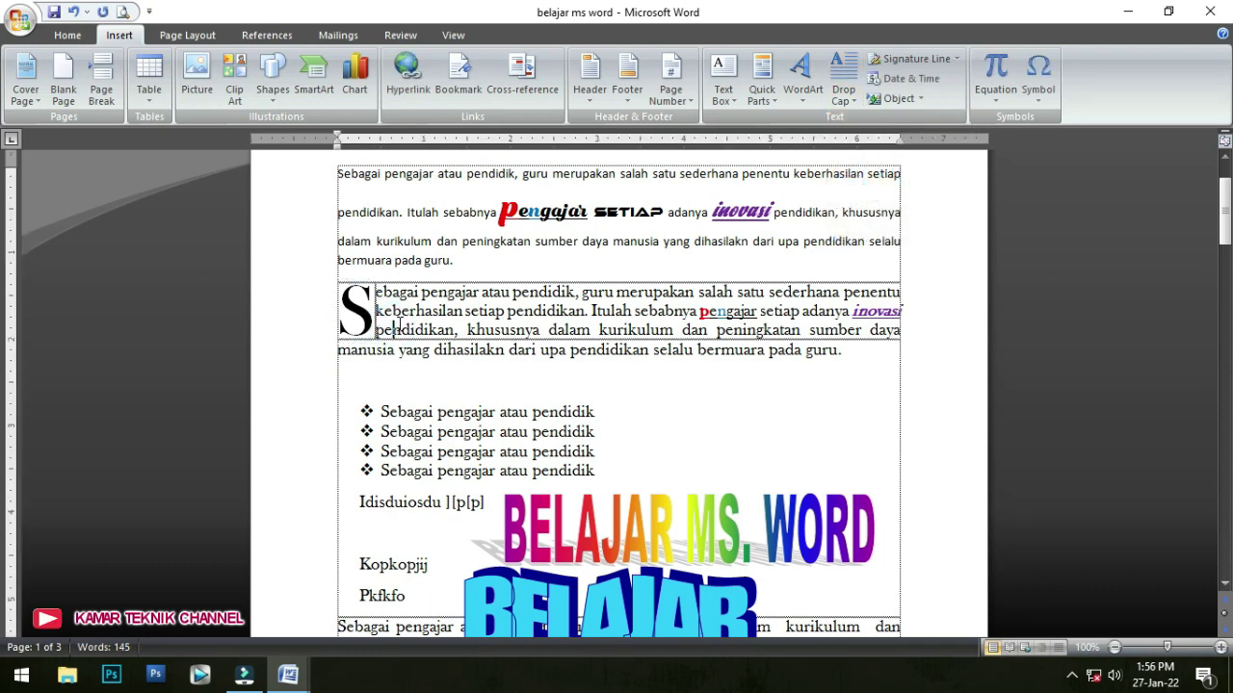
- Move the blue BELAJAR WordArt below the two-column text and apply a Dropped drop cap to that text
scroll(414, 321, "down", 5)
left_click_drag(559, 325, 511, 536)
left_click_drag(361, 327, 859, 382)
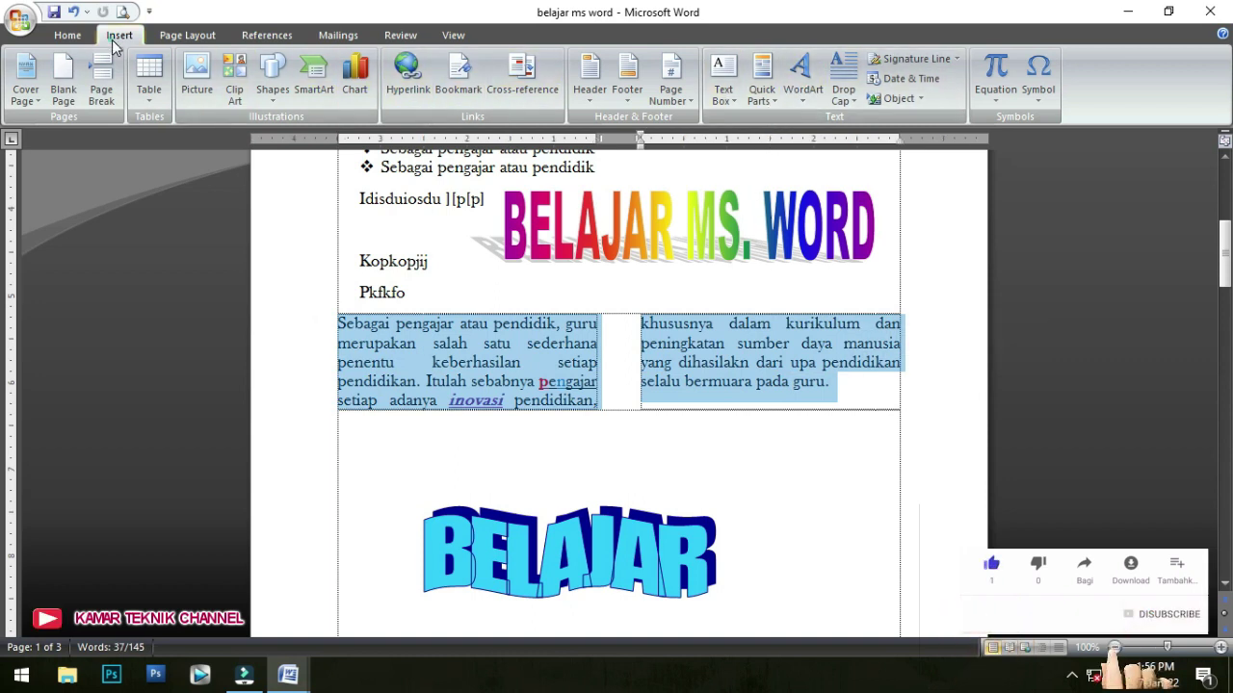
left_click(843, 81)
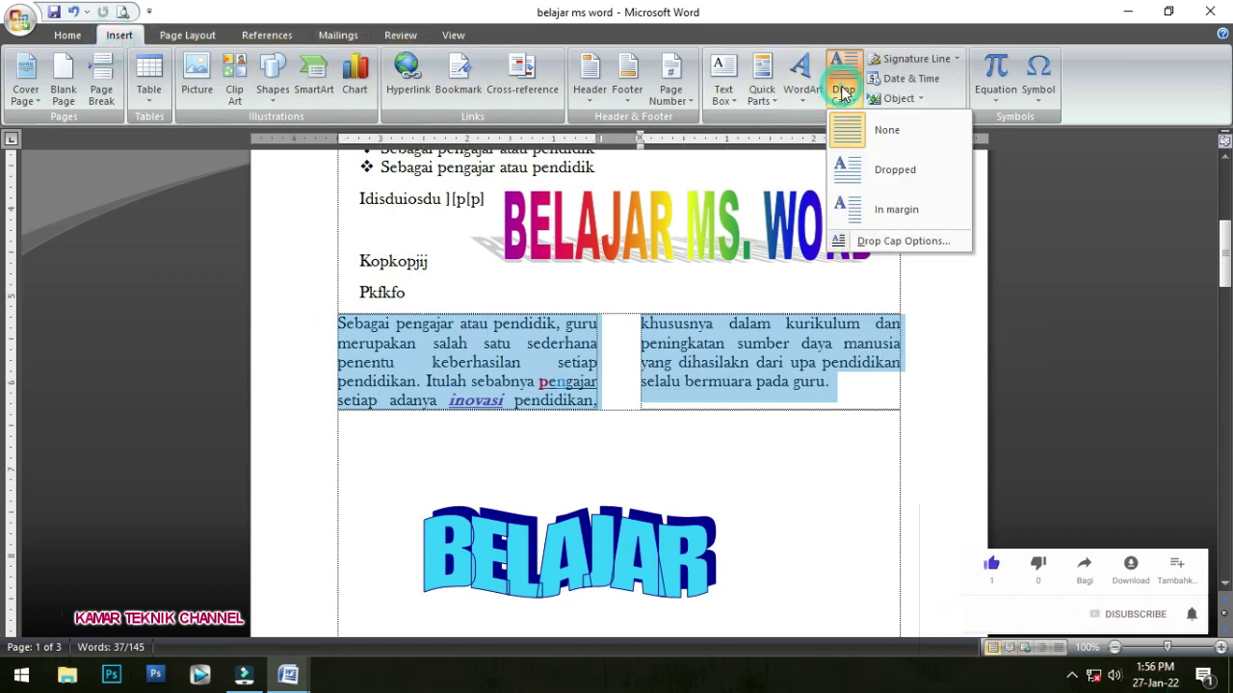
left_click(888, 187)
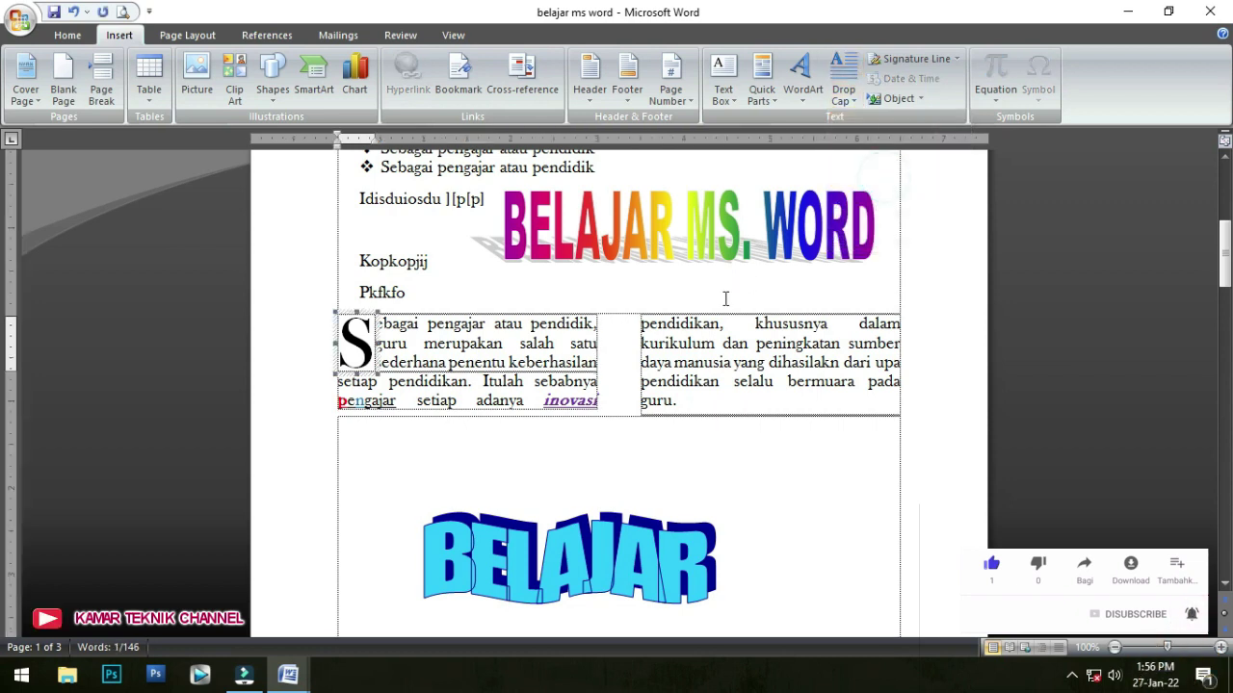
left_click(541, 324)
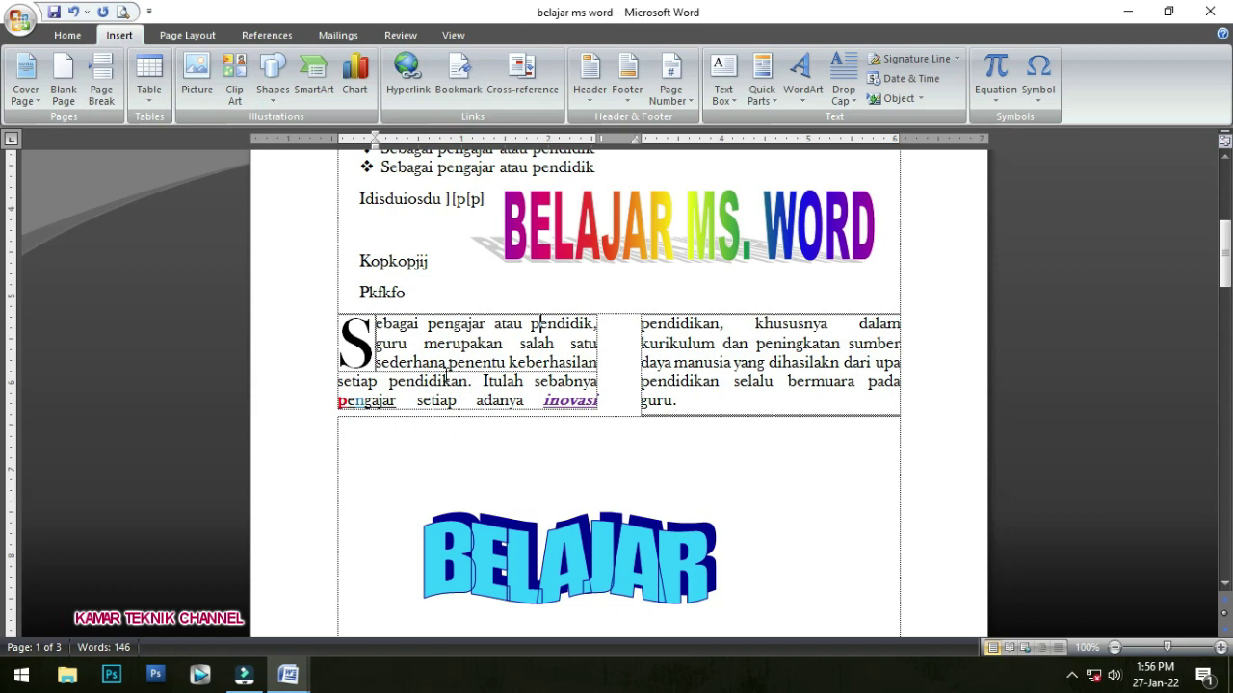
- Examine the drop cap at the start of the two-column text up close
scroll(443, 375, "down", 3)
scroll(443, 375, "up", 10, "ctrl")
left_click(337, 284)
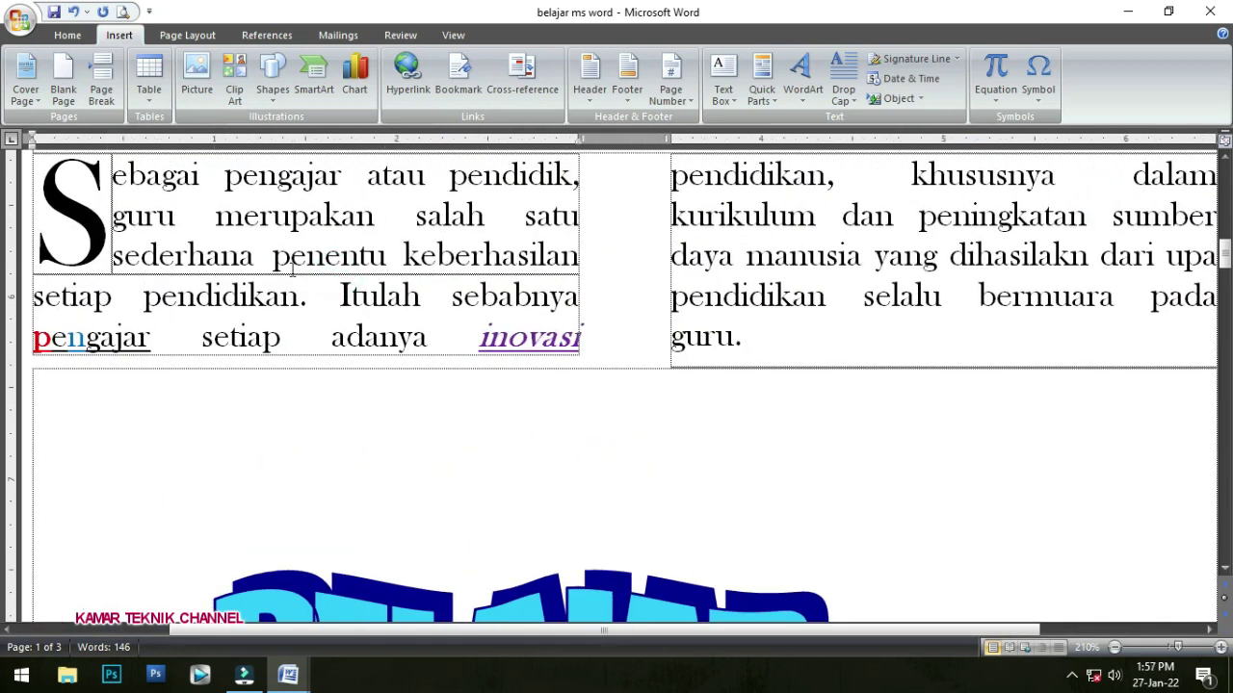
scroll(254, 271, "down", 1, "ctrl")
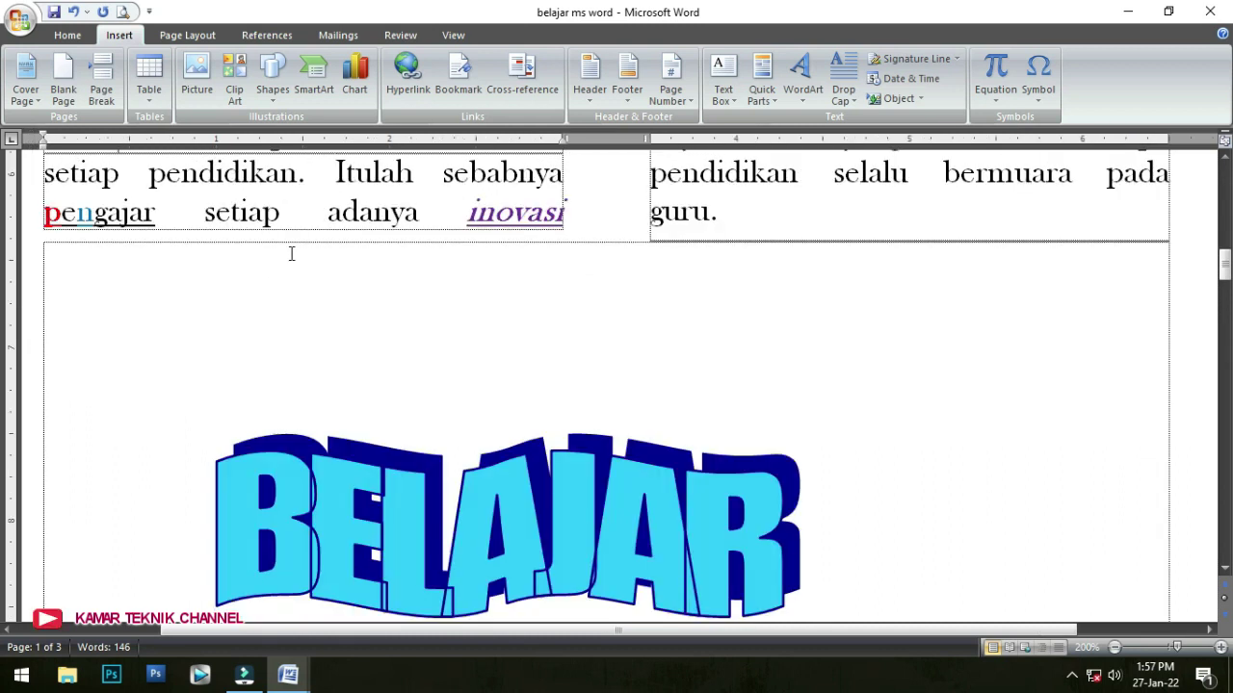
scroll(292, 254, "up", 3)
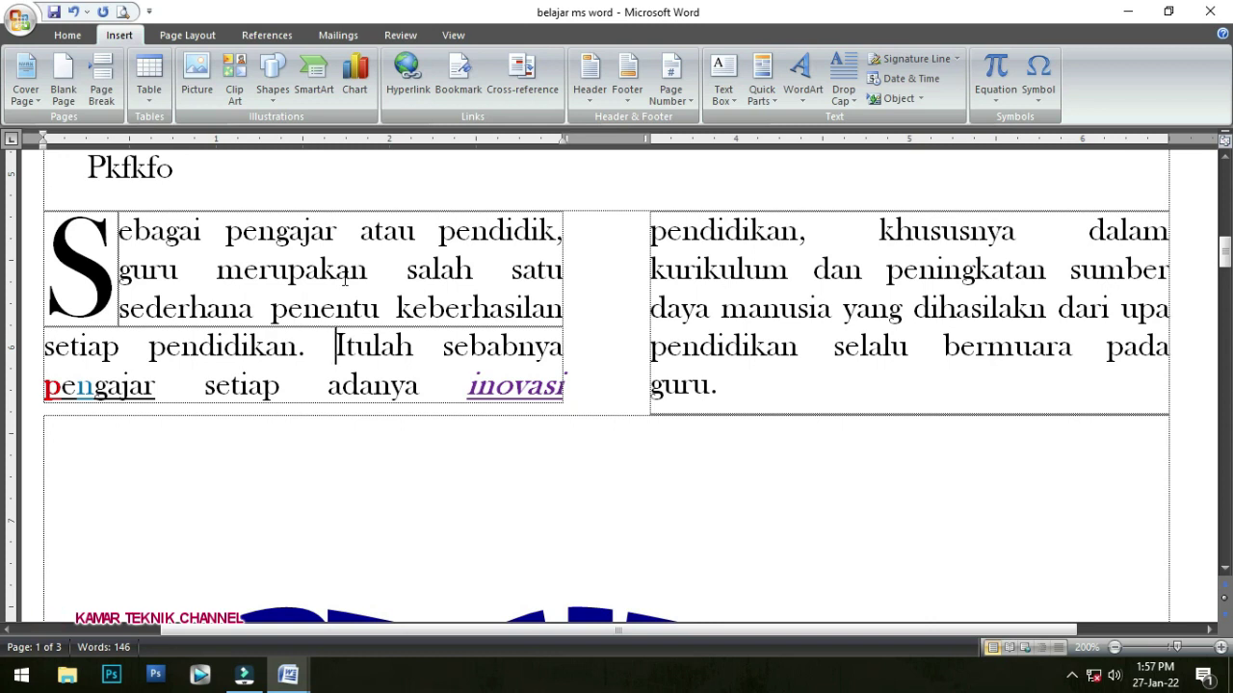
scroll(345, 280, "down", 2)
scroll(257, 252, "up", 2)
left_click(247, 388)
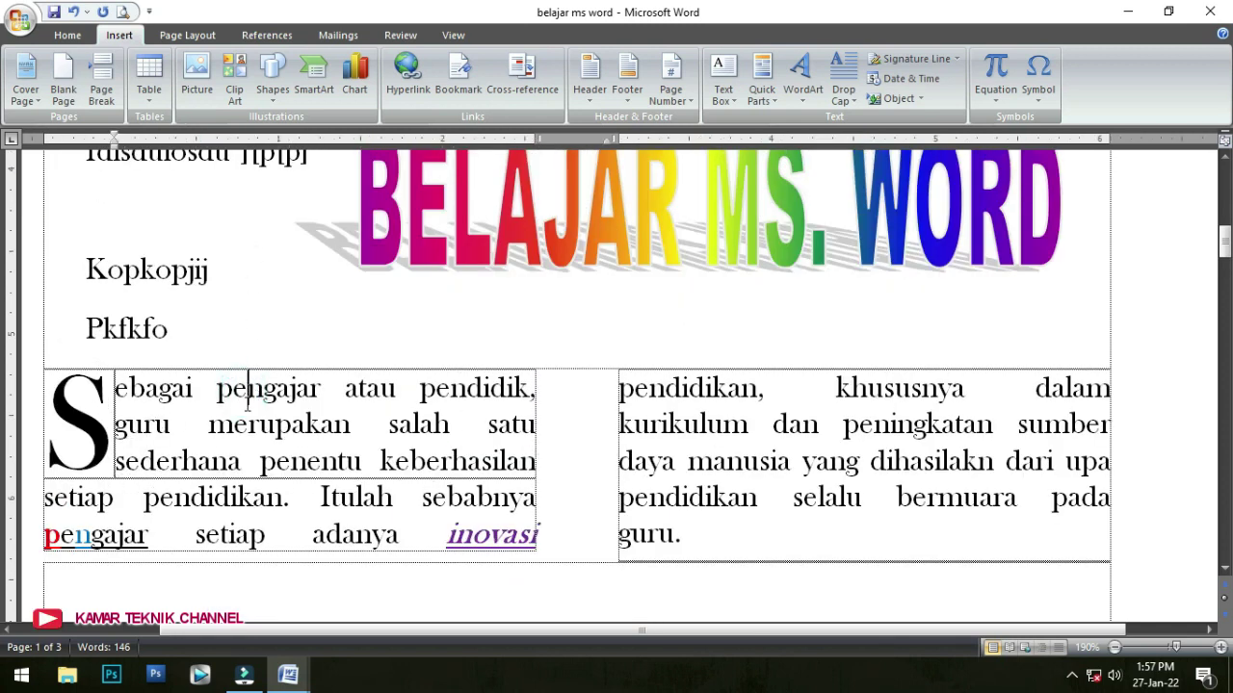
- Examine the drop caps of both paragraphs in the print preview, and return to the editing view of the two-column text
left_click(123, 12)
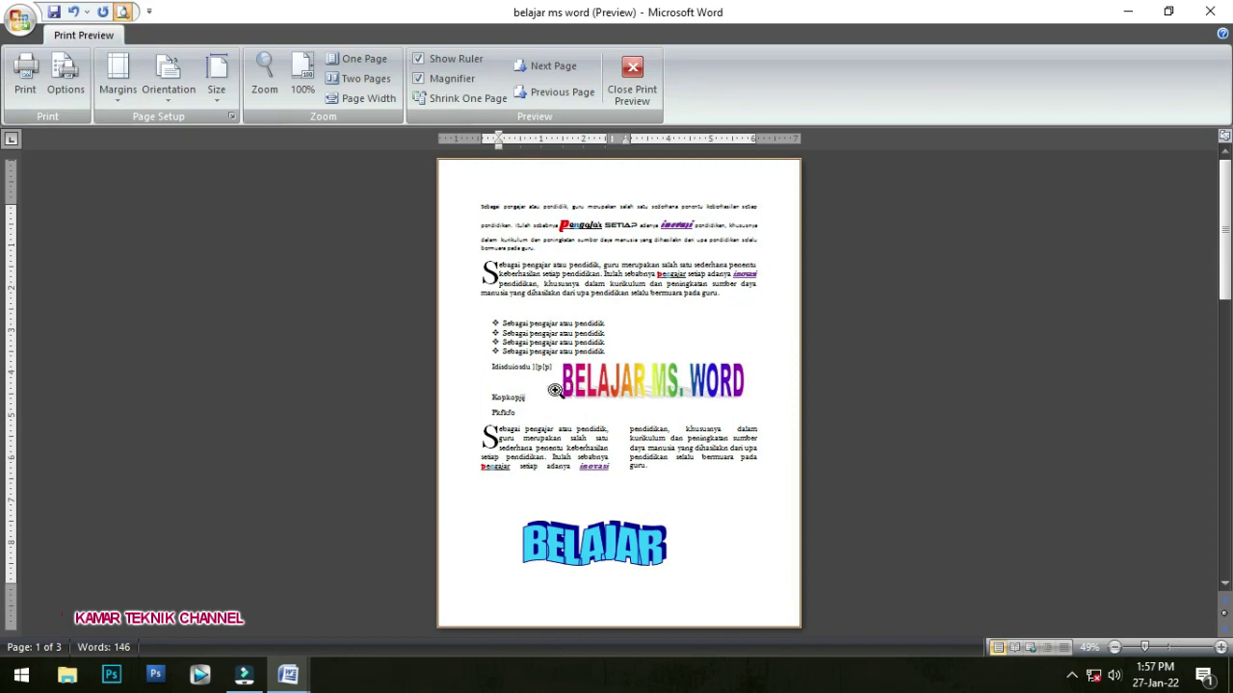
left_click(544, 448)
left_click(484, 418)
left_click(479, 412)
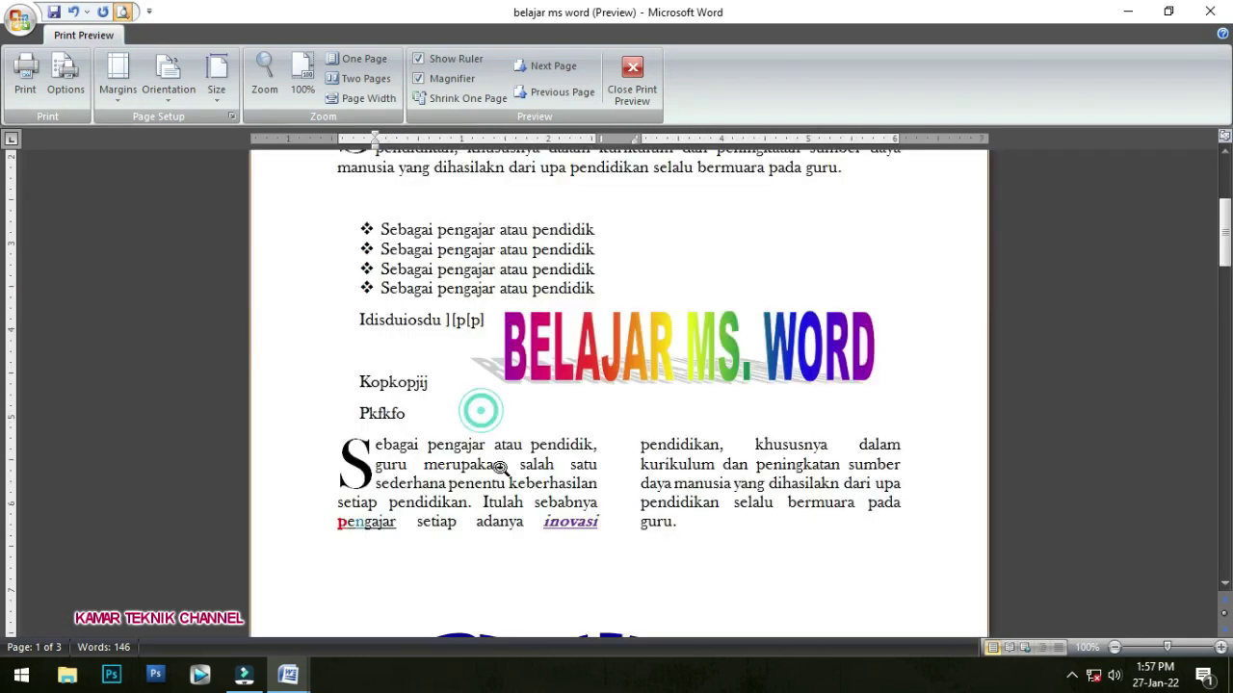
scroll(475, 484, "down", 5)
scroll(448, 294, "up", 3, "ctrl")
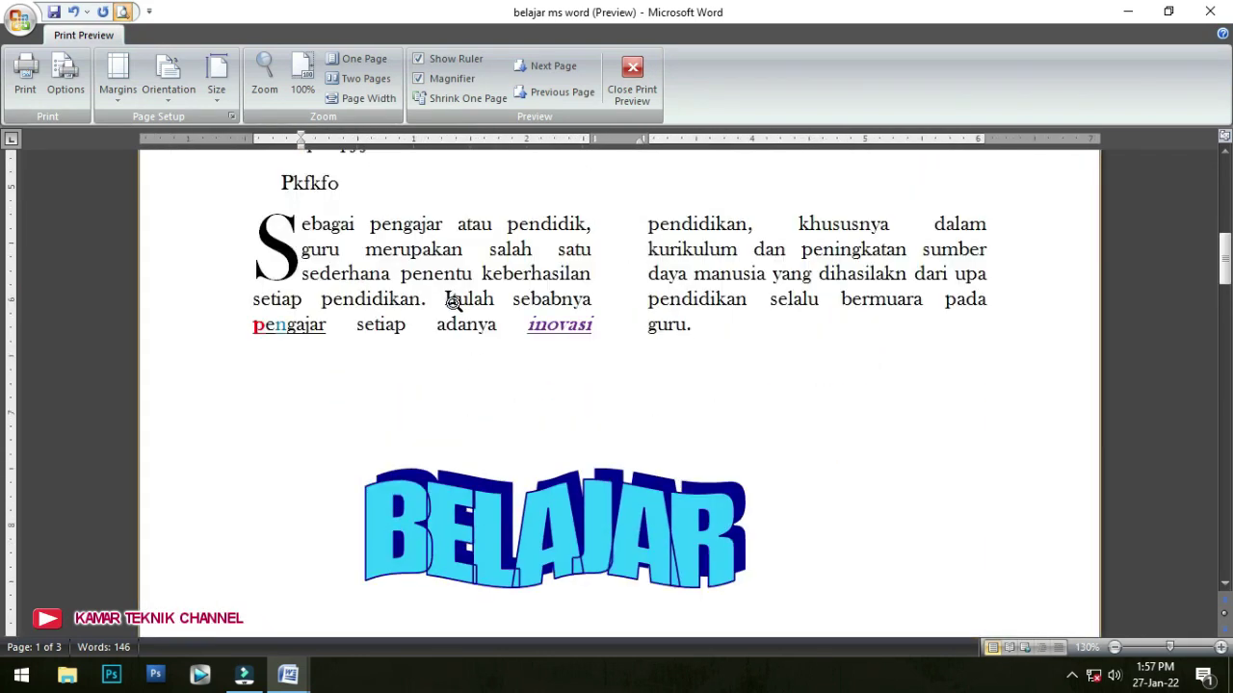
scroll(324, 267, "up", 1)
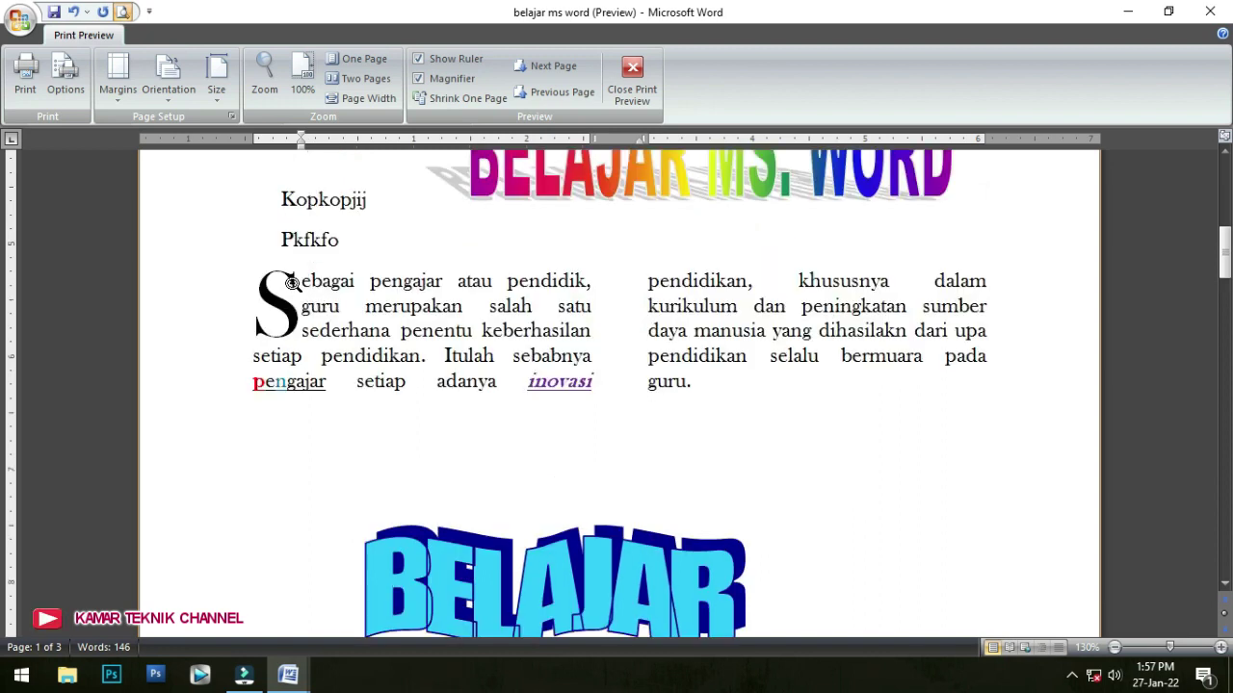
left_click(450, 332)
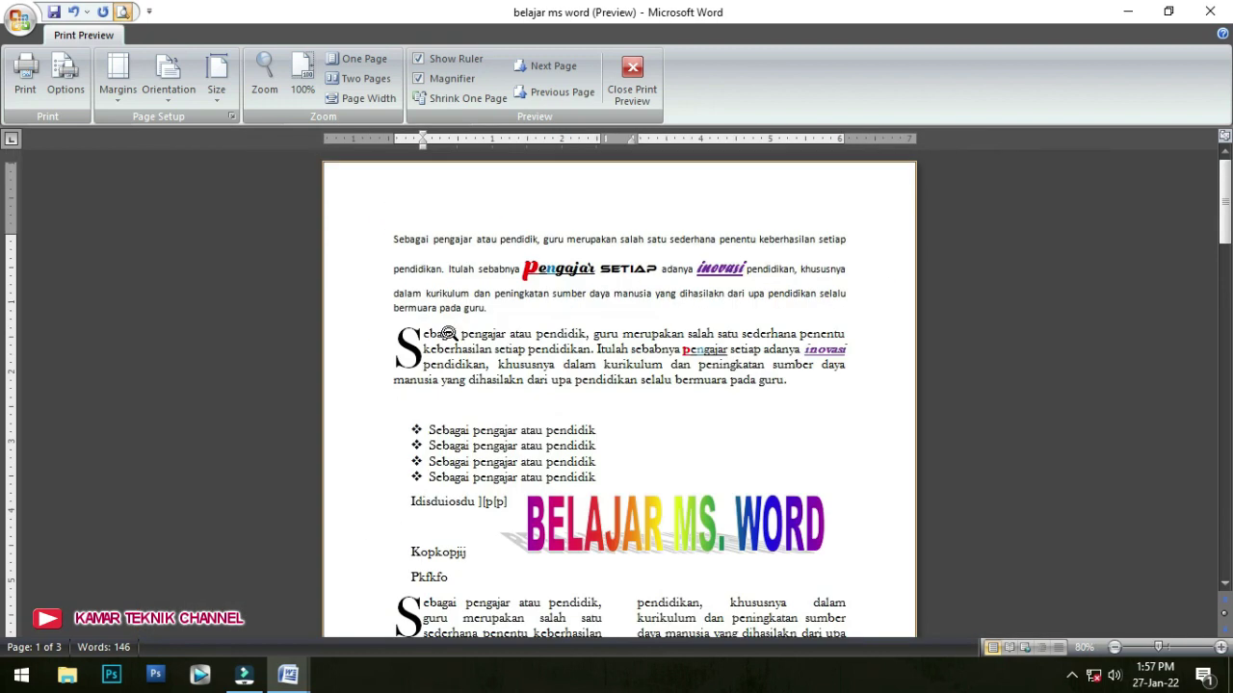
scroll(525, 527, "down", 4, "ctrl")
scroll(334, 436, "up", 4, "ctrl")
scroll(485, 407, "up", 2, "ctrl")
left_click(637, 95)
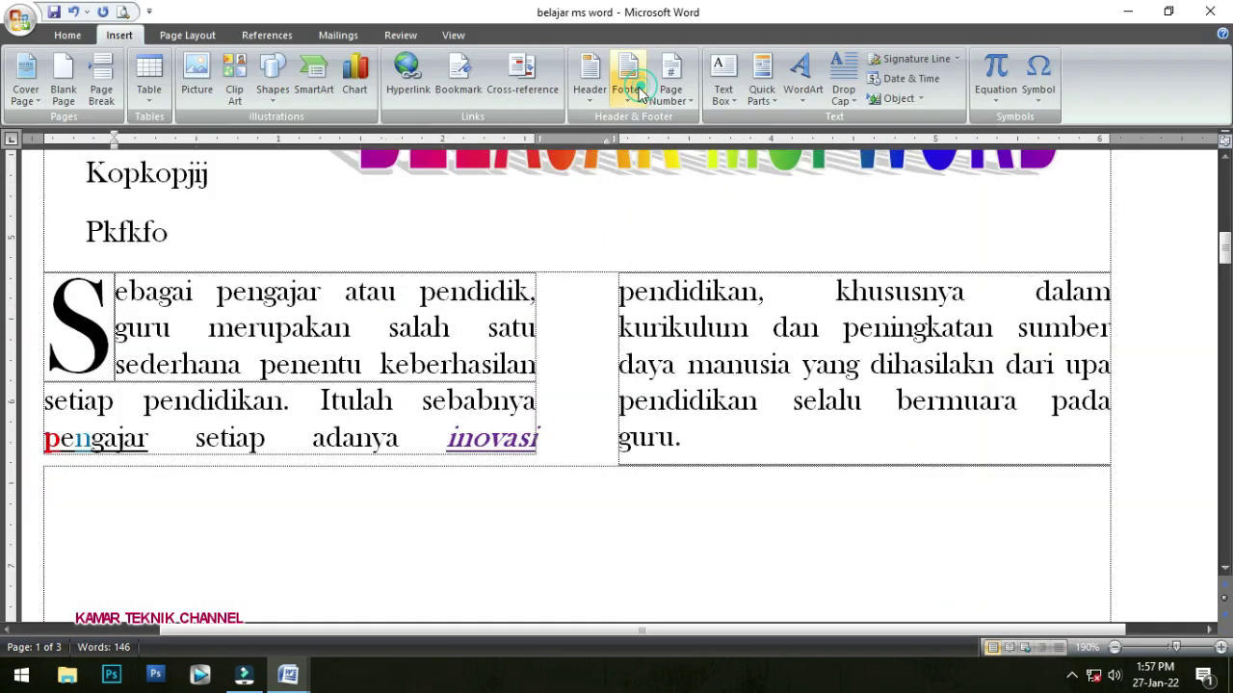
left_click(241, 365)
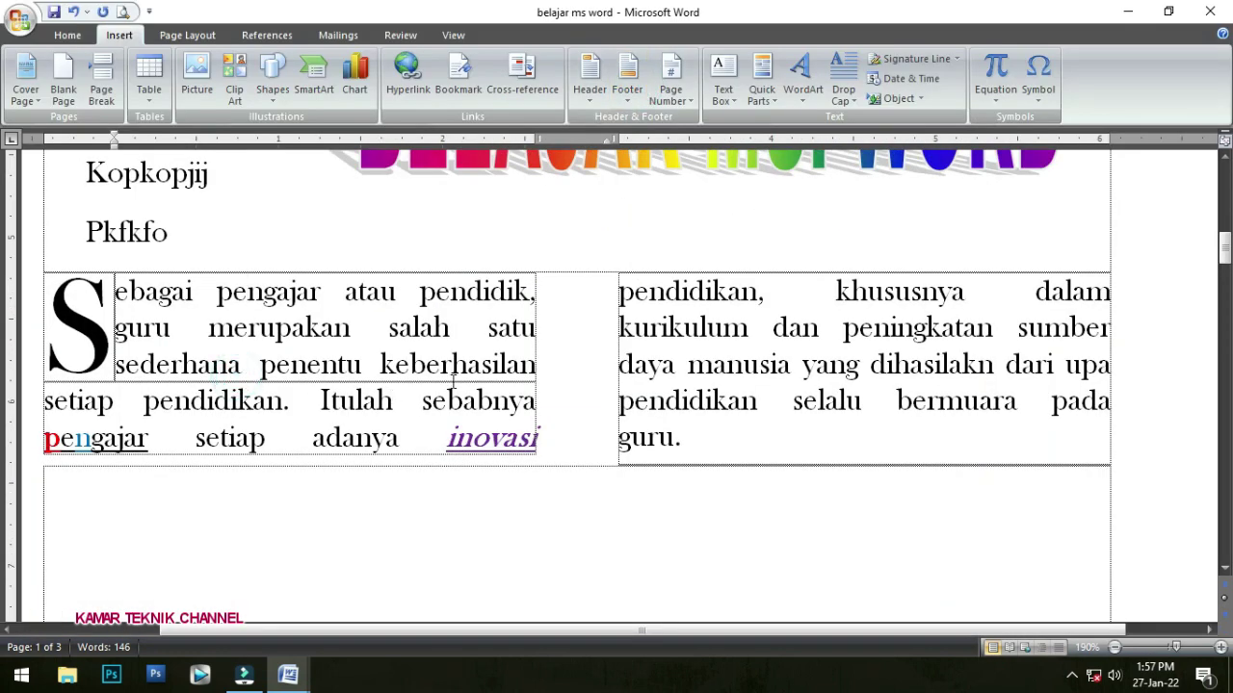
scroll(517, 390, "down", 8, "ctrl")
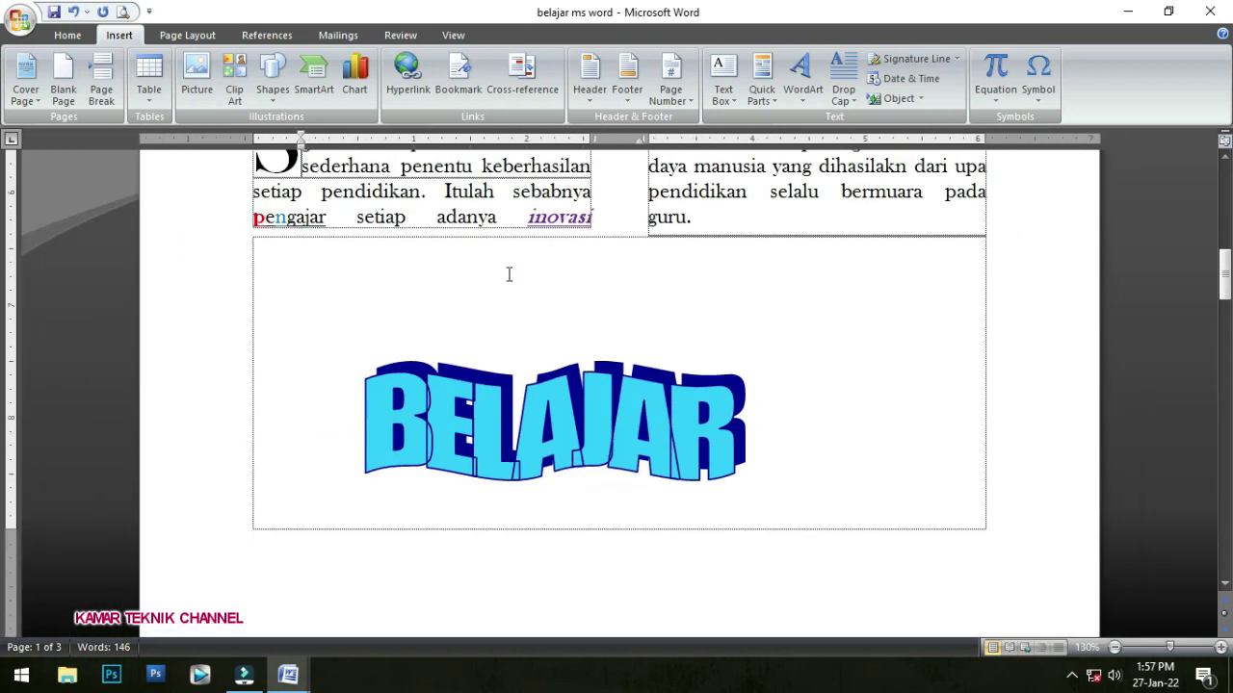
scroll(469, 228, "up", 3)
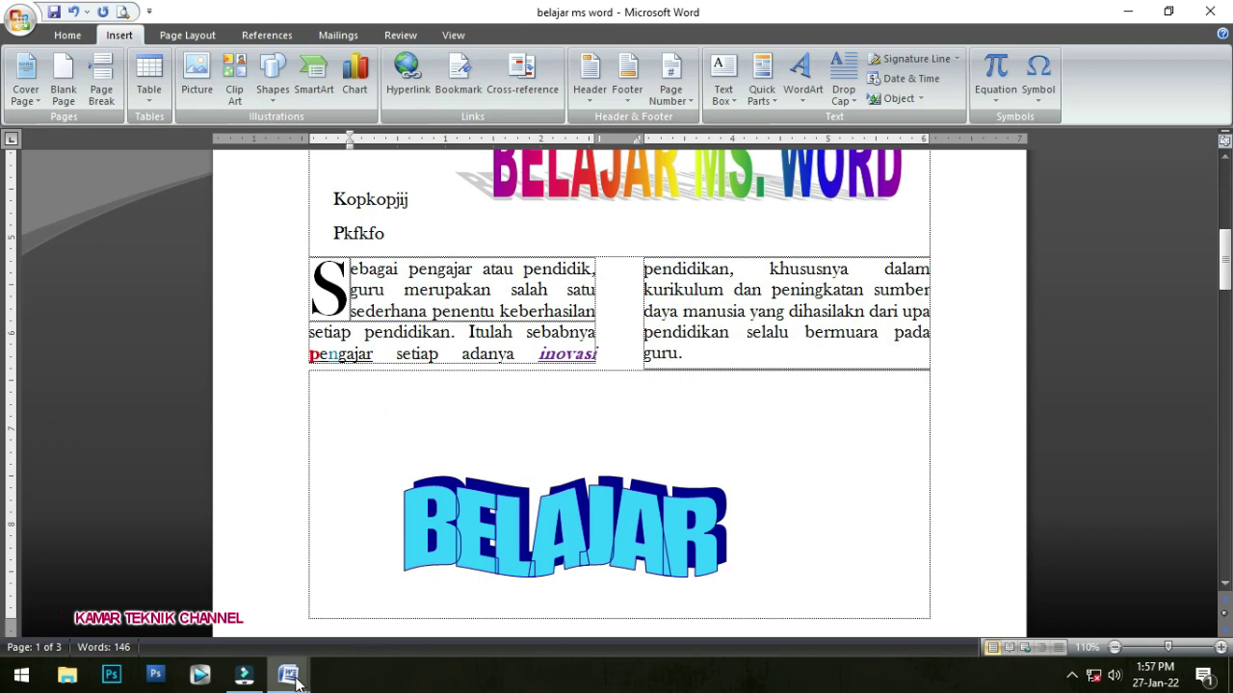
- Switch to the BAHASAN MS WORD document and highlight item 11, MENYISIPKAN GAMBAR
mouse_move(288, 674)
left_click(192, 578)
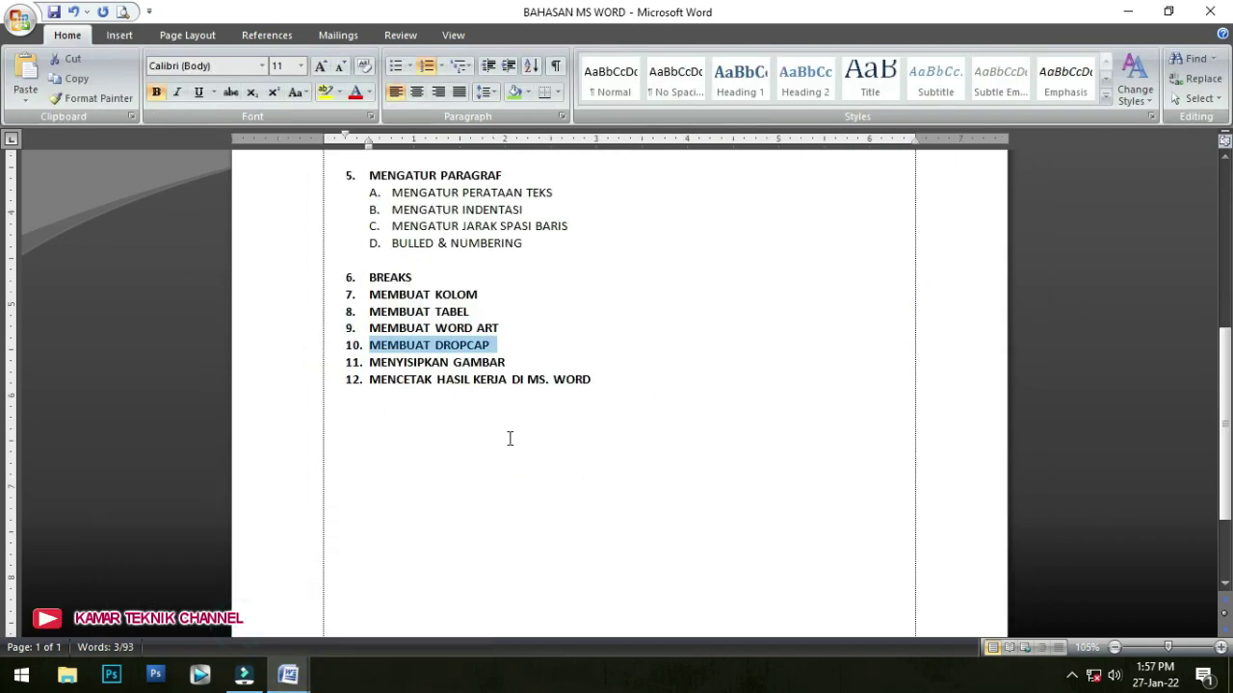
left_click(418, 366)
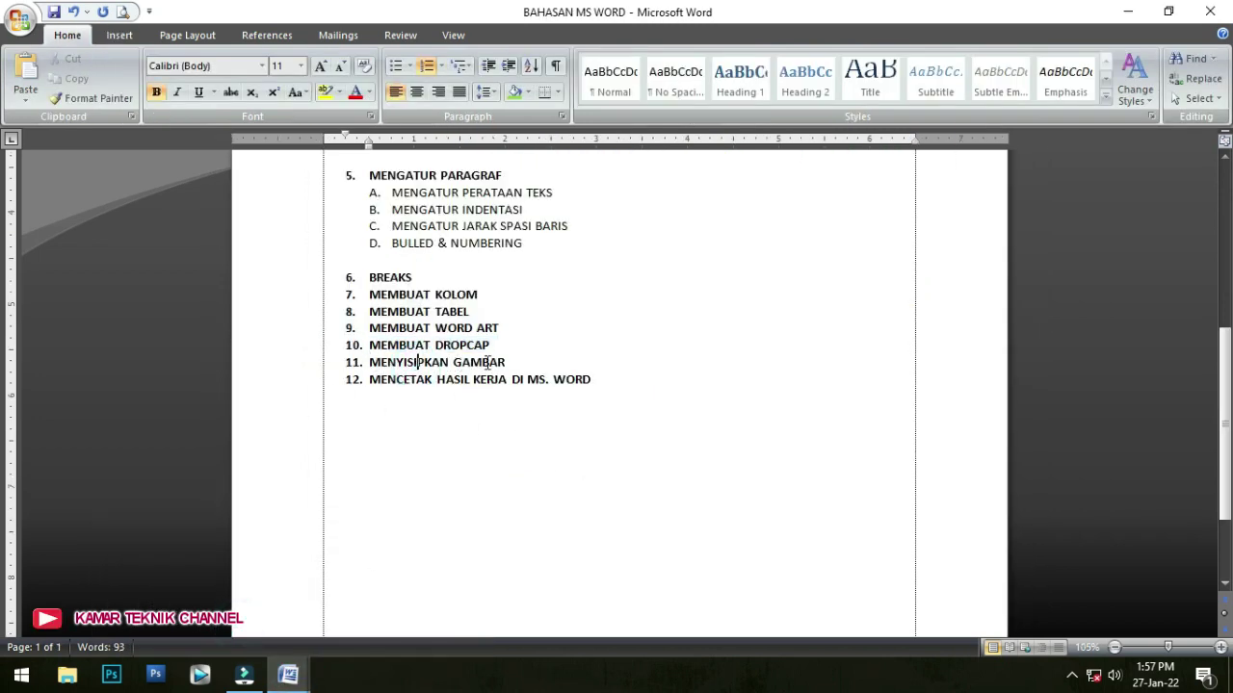
triple_click(511, 362)
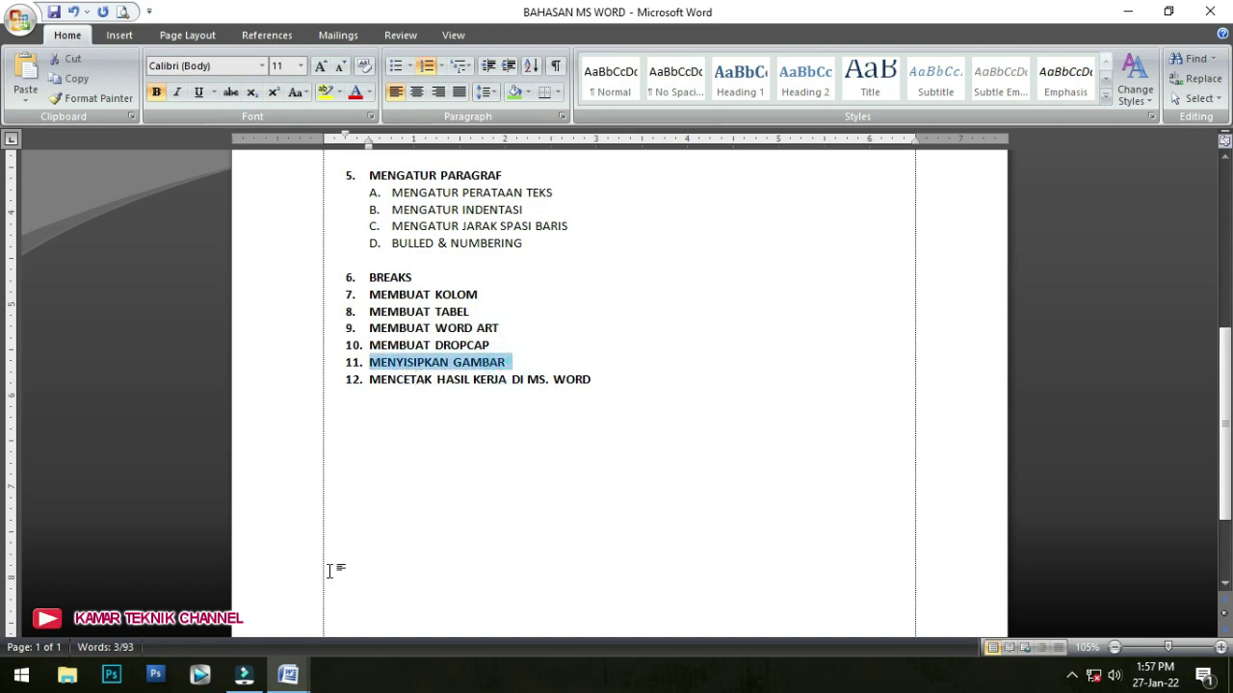
- Switch to the belajar ms word document and place the cursor at the very beginning of the first paragraph
left_click(301, 678)
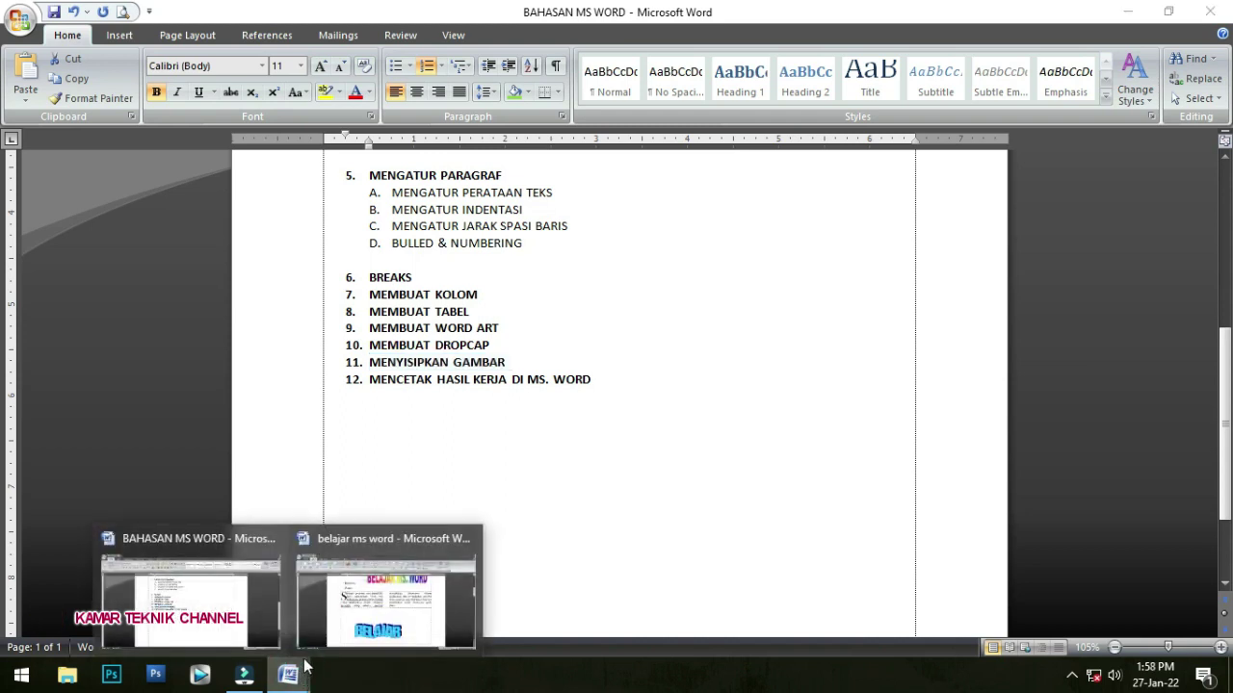
mouse_move(395, 598)
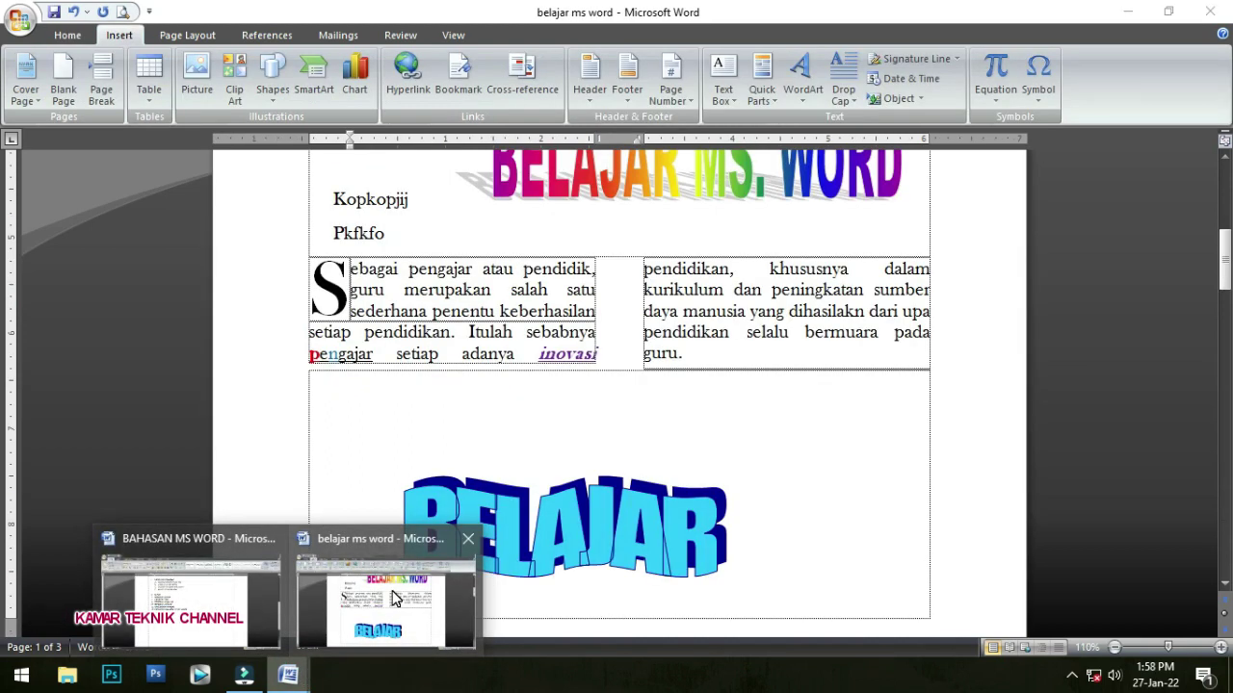
left_click(394, 594)
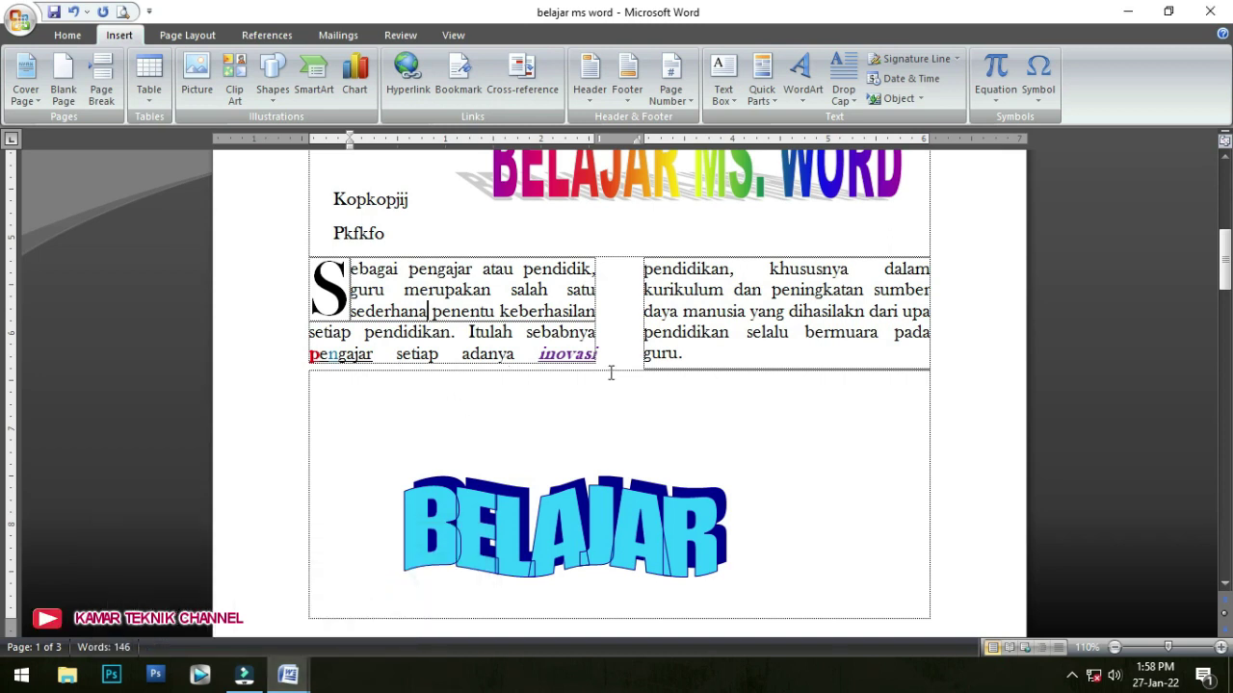
scroll(611, 374, "up", 4)
scroll(458, 360, "up", 3)
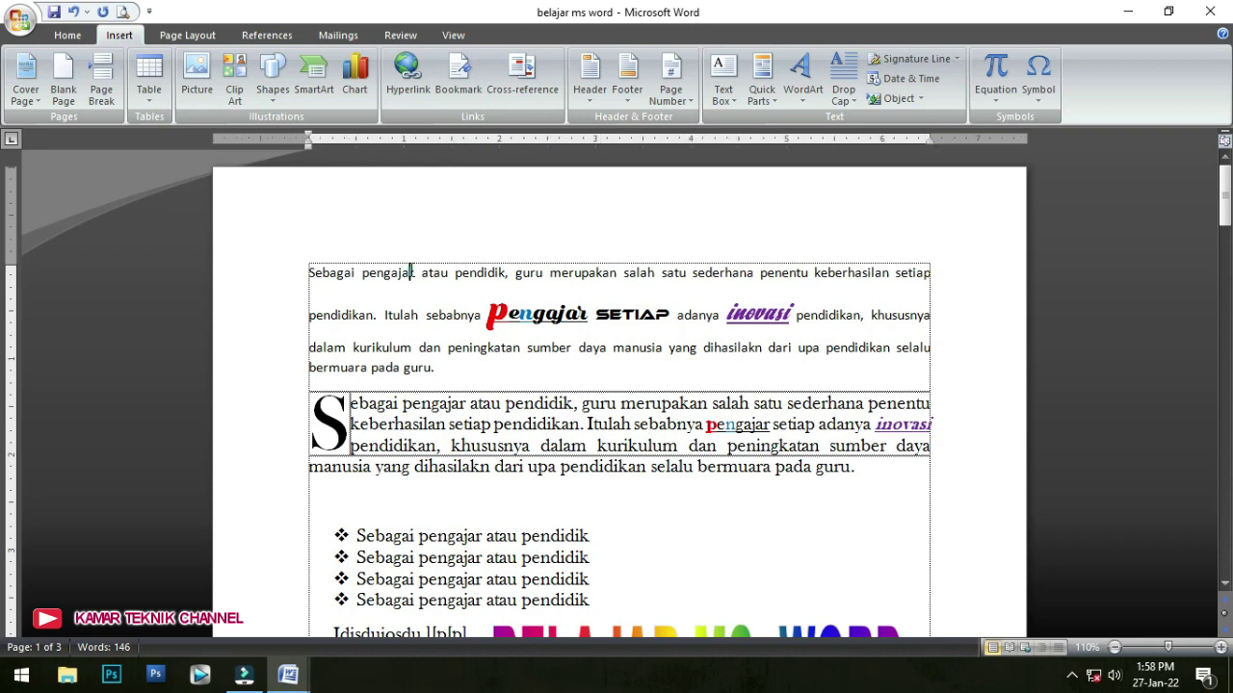
left_click(411, 273)
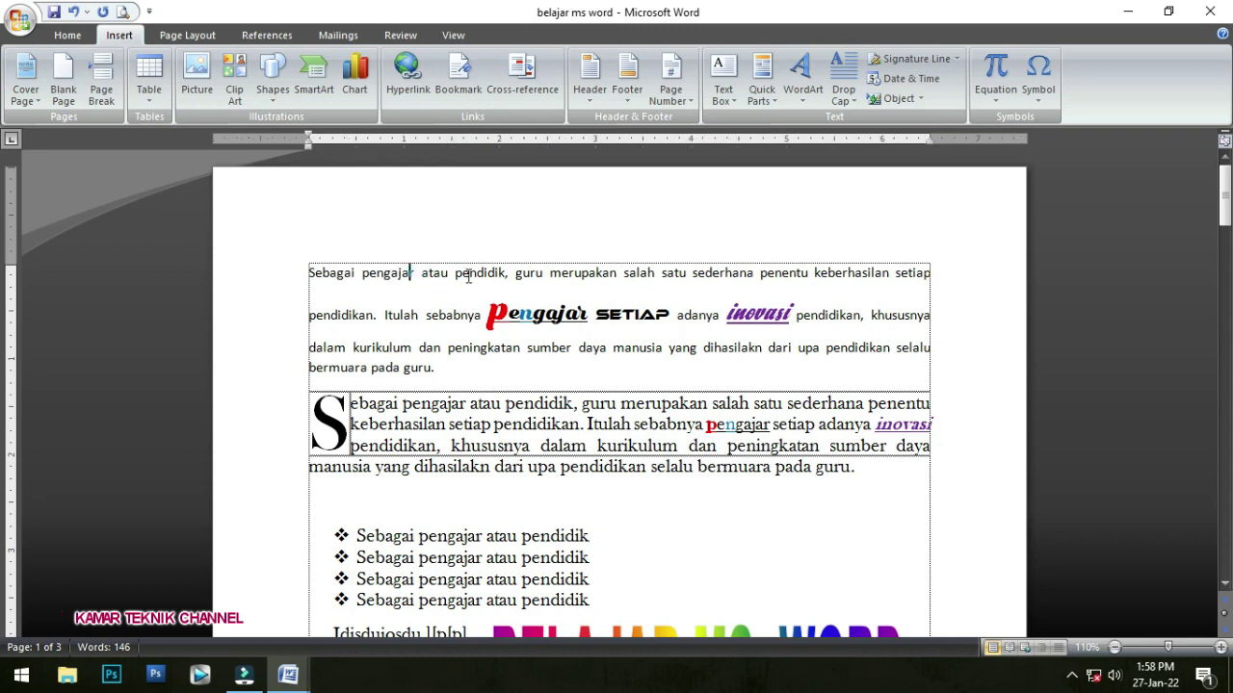
double_click(367, 274)
left_click(413, 274)
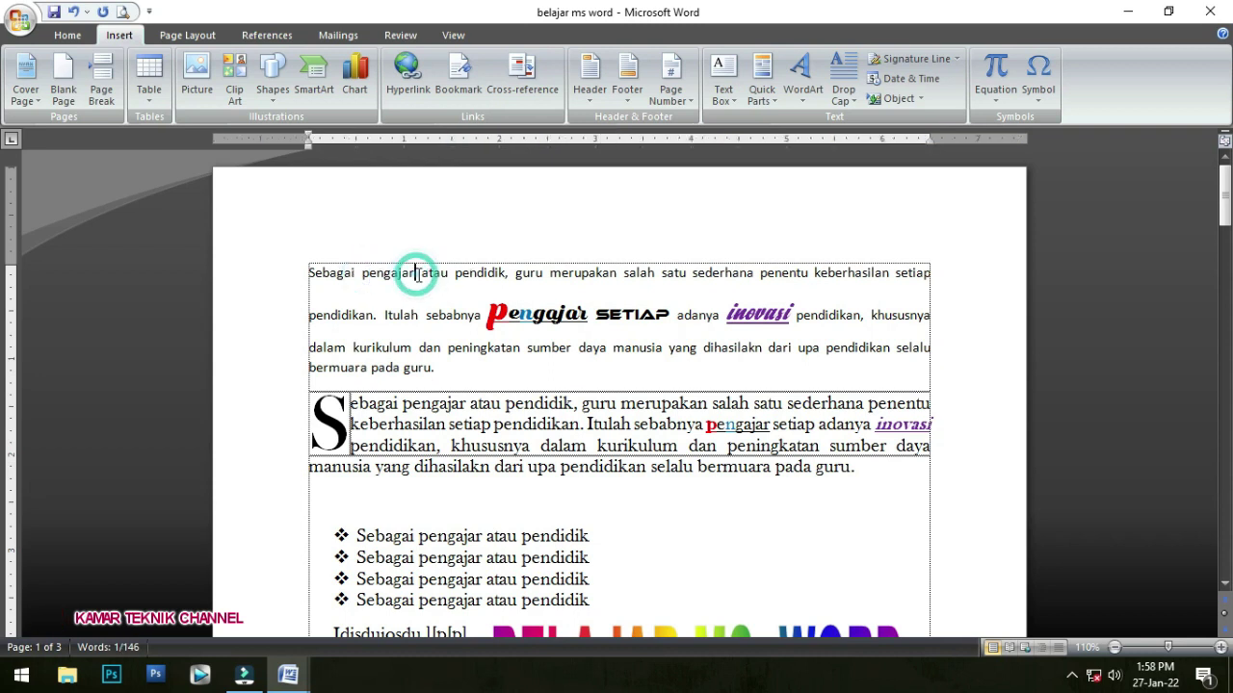
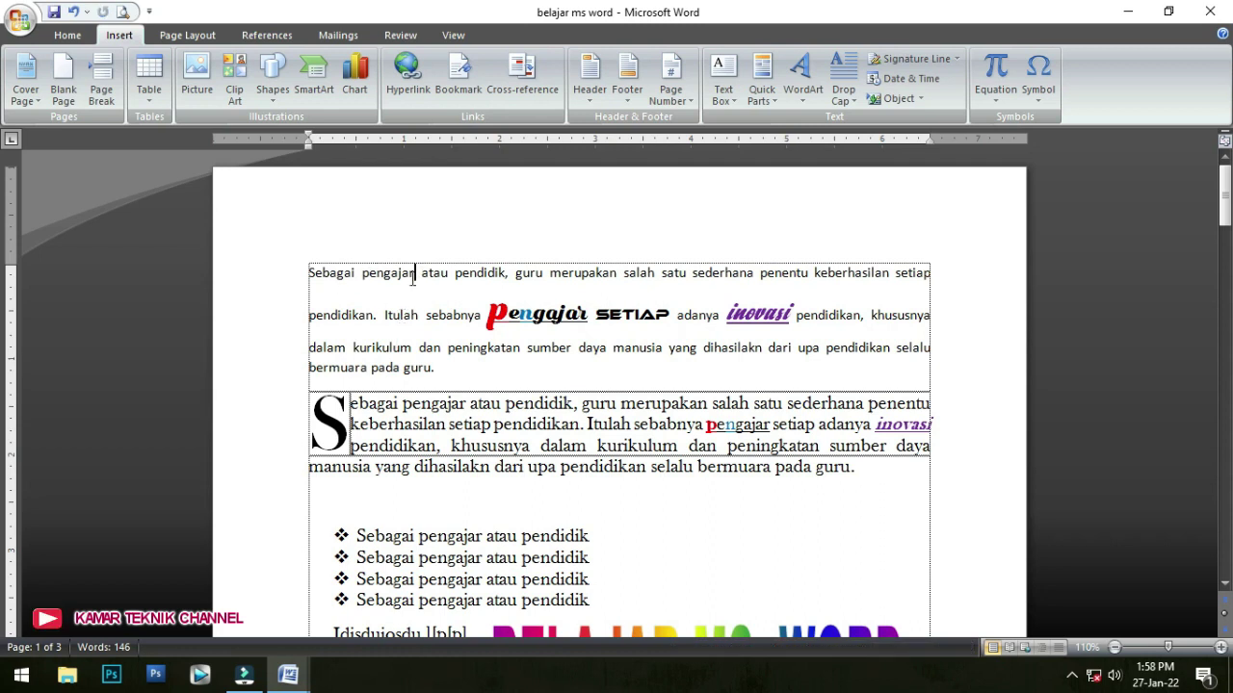
left_click(421, 276)
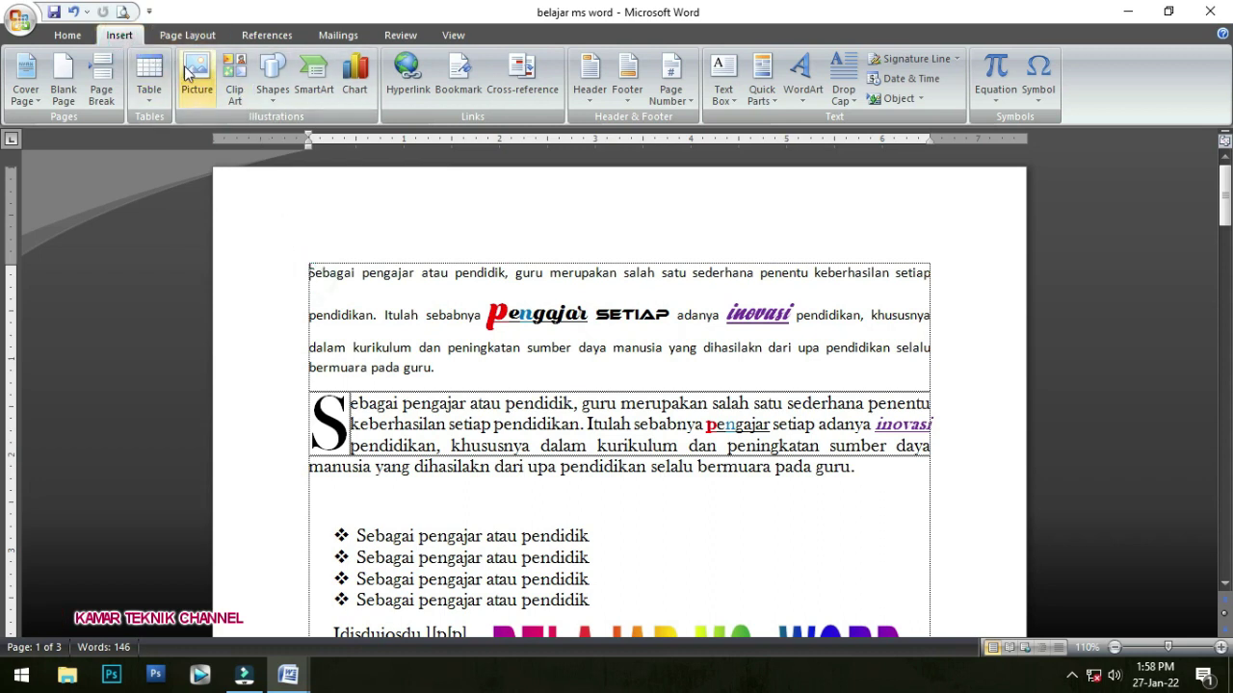
- Try to insert clip art at the start of the first paragraph
left_click(239, 102)
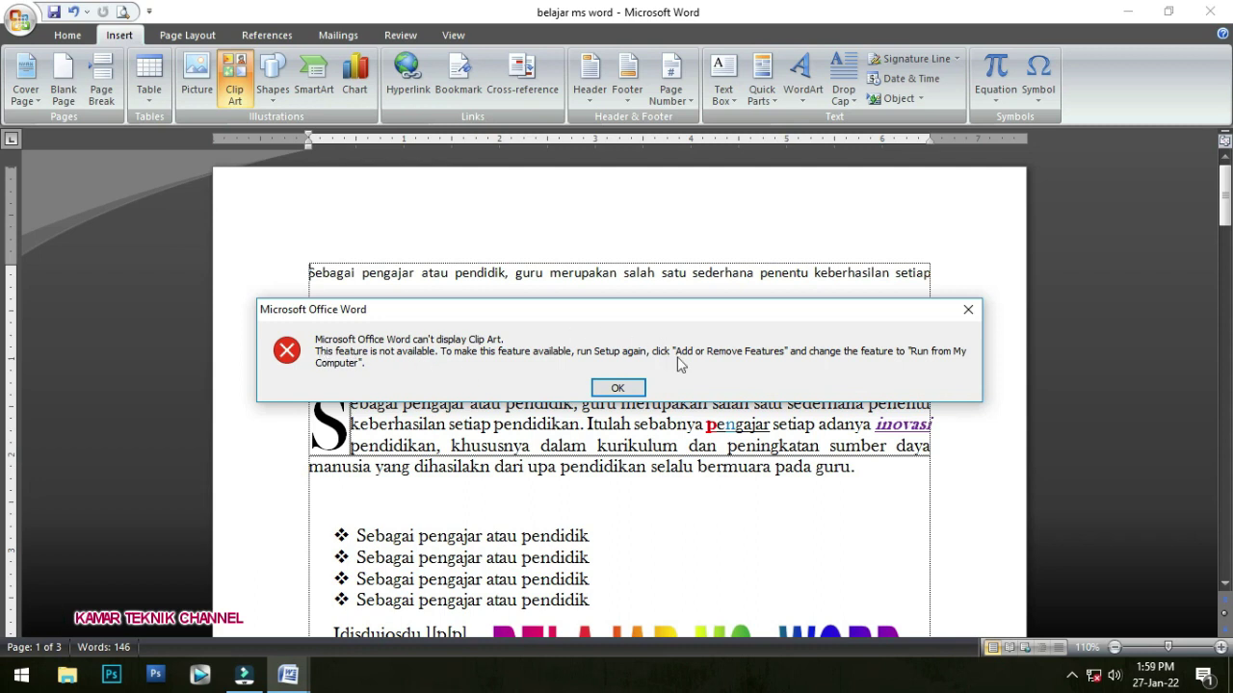
left_click(625, 388)
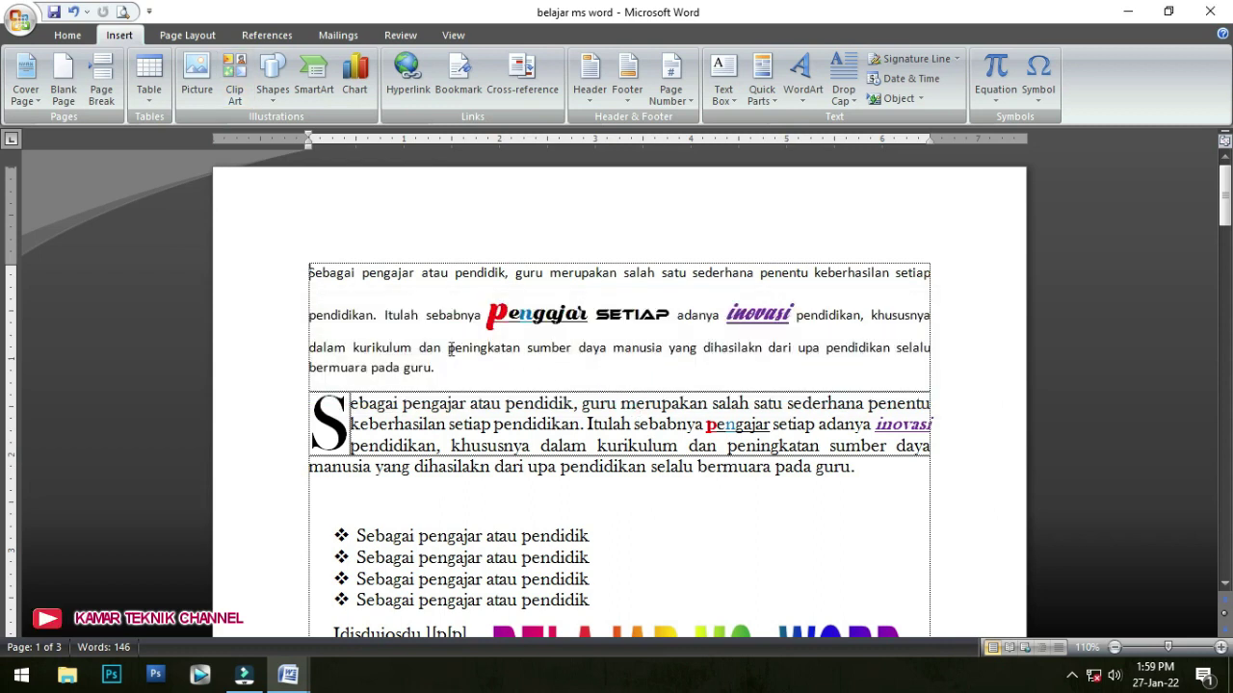
left_click(241, 86)
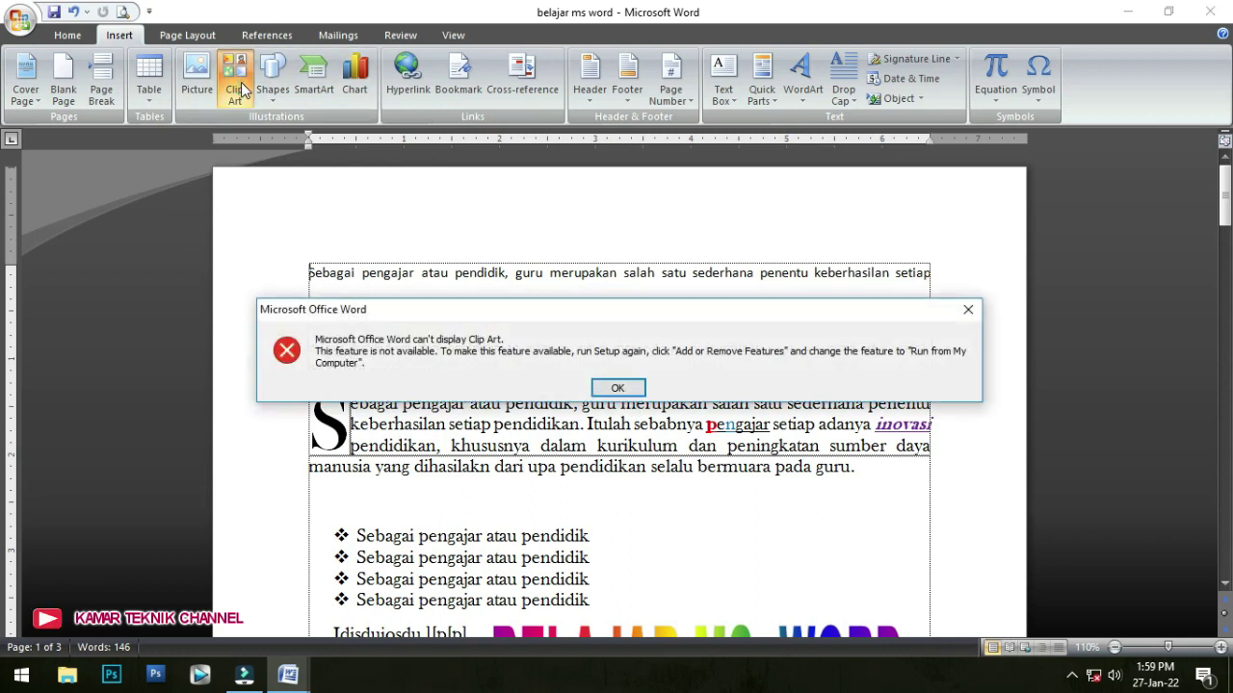
left_click(617, 388)
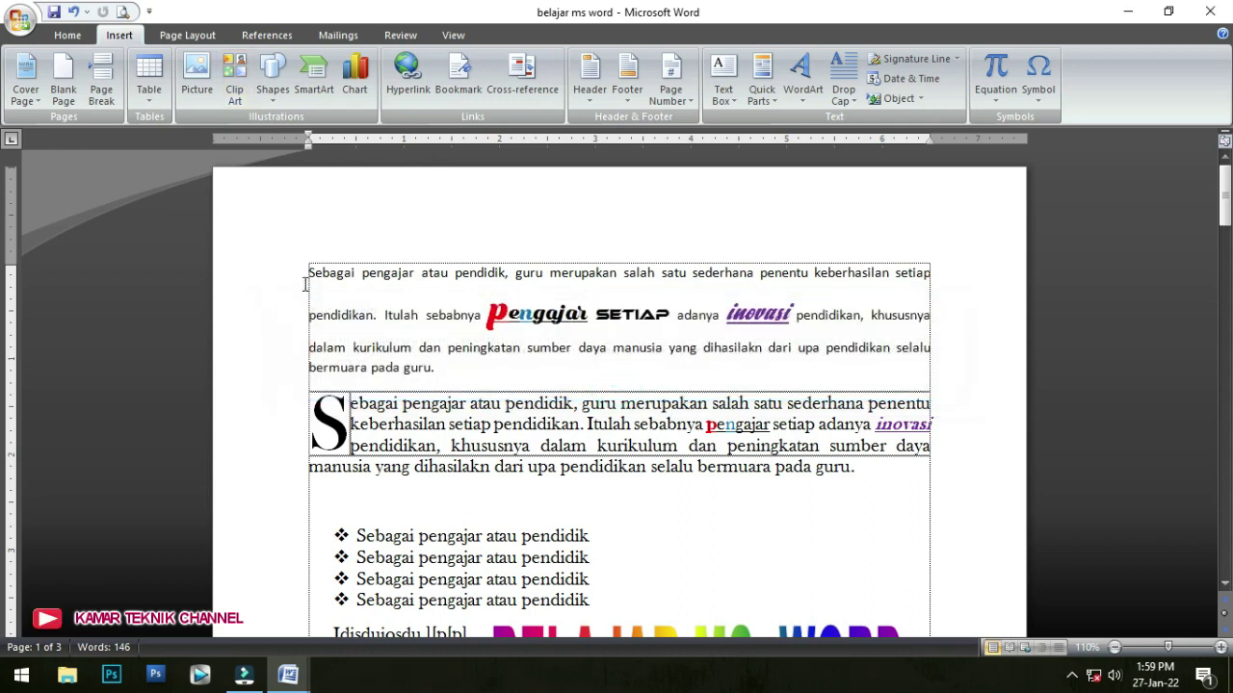
left_click(243, 89)
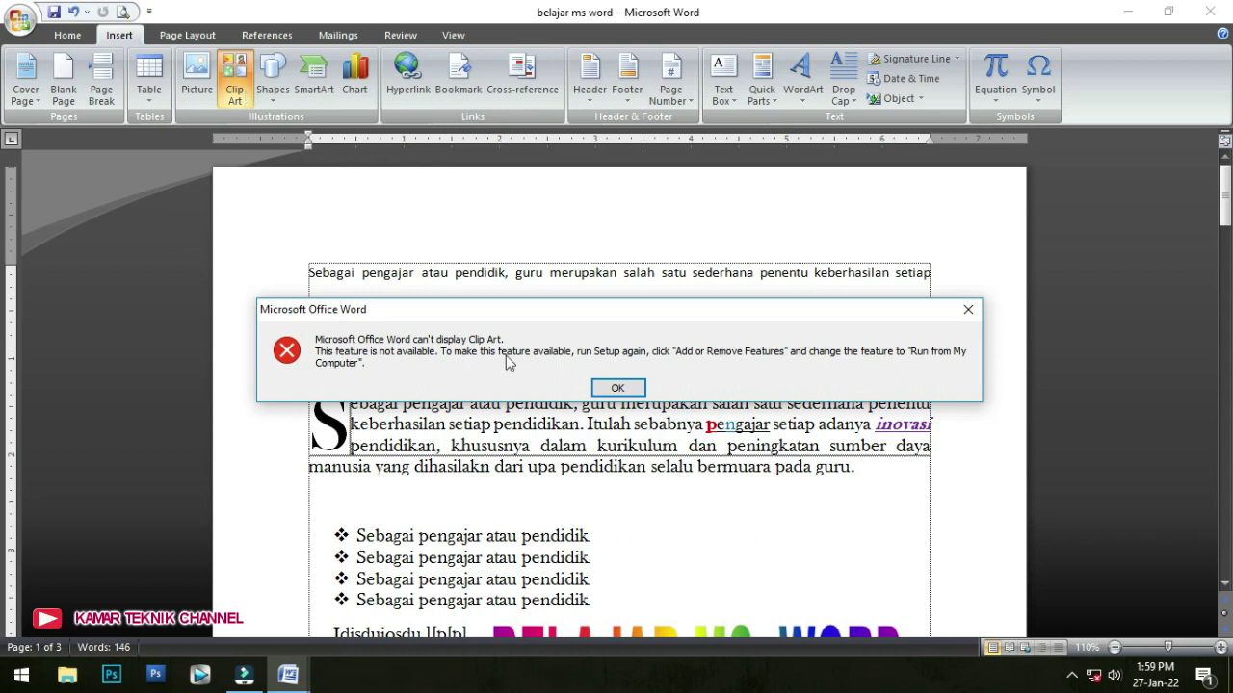
left_click(606, 390)
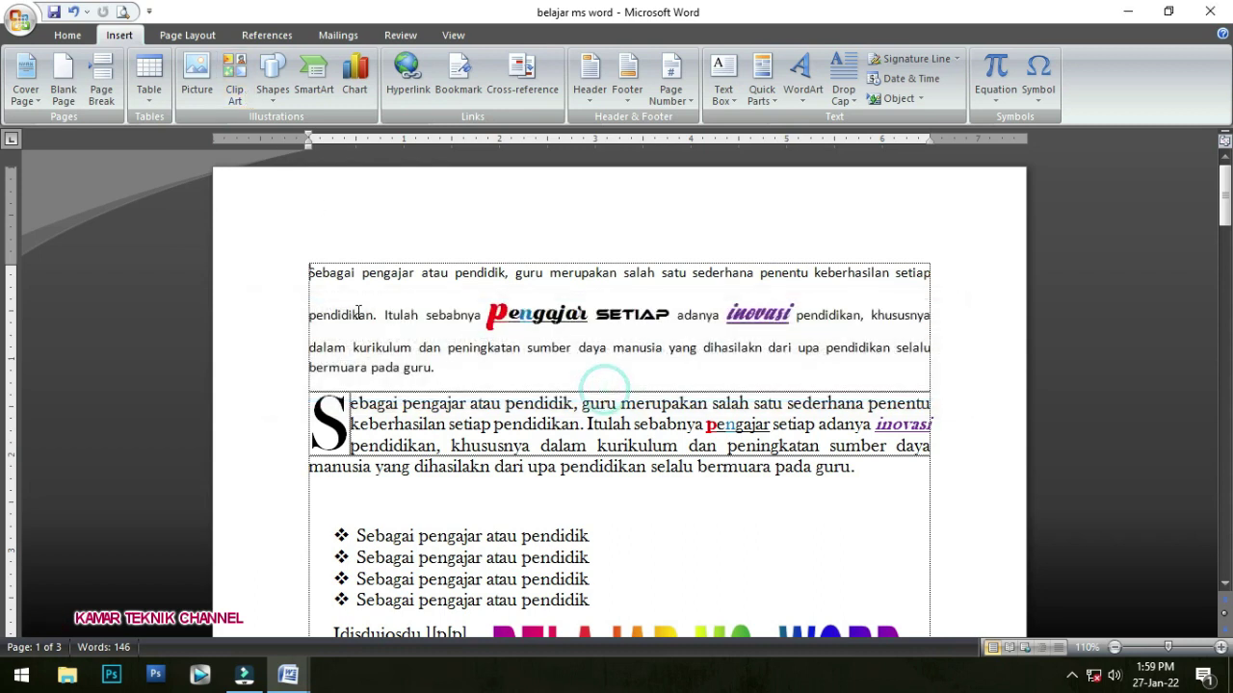
- Insert the 01 SOUND picture from the Pictures folder and move it to just after the first paragraph's opening word
left_click(197, 84)
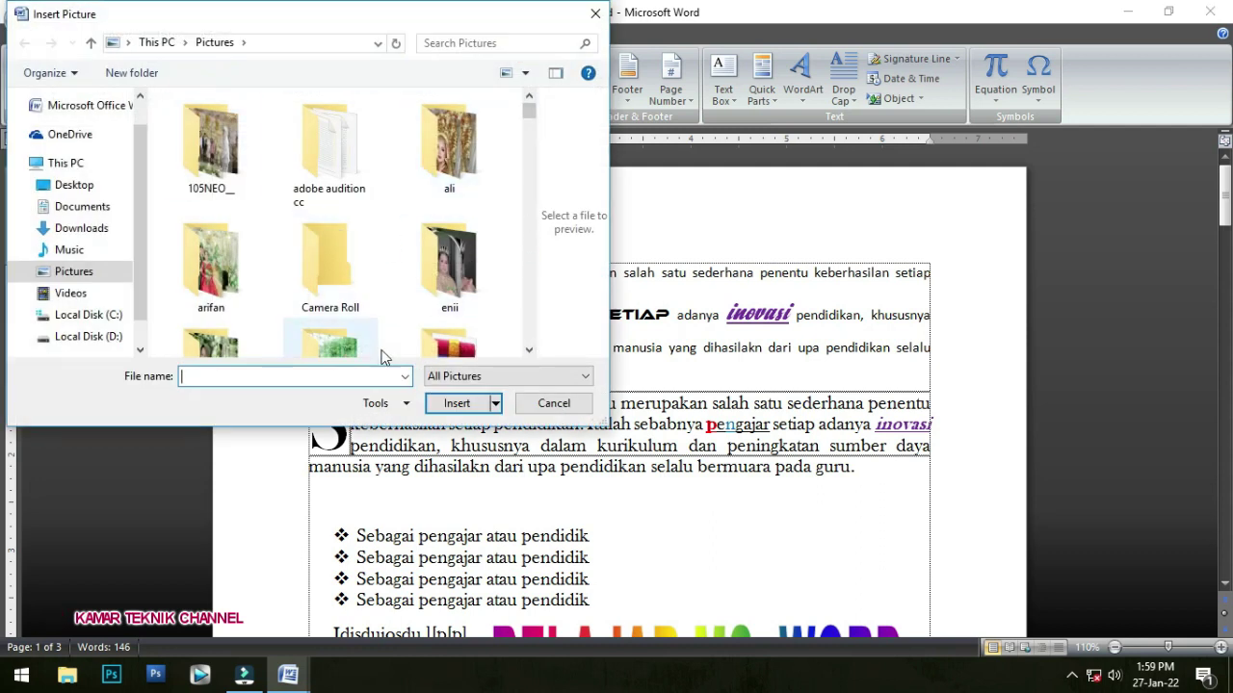
left_click_drag(531, 110, 528, 136)
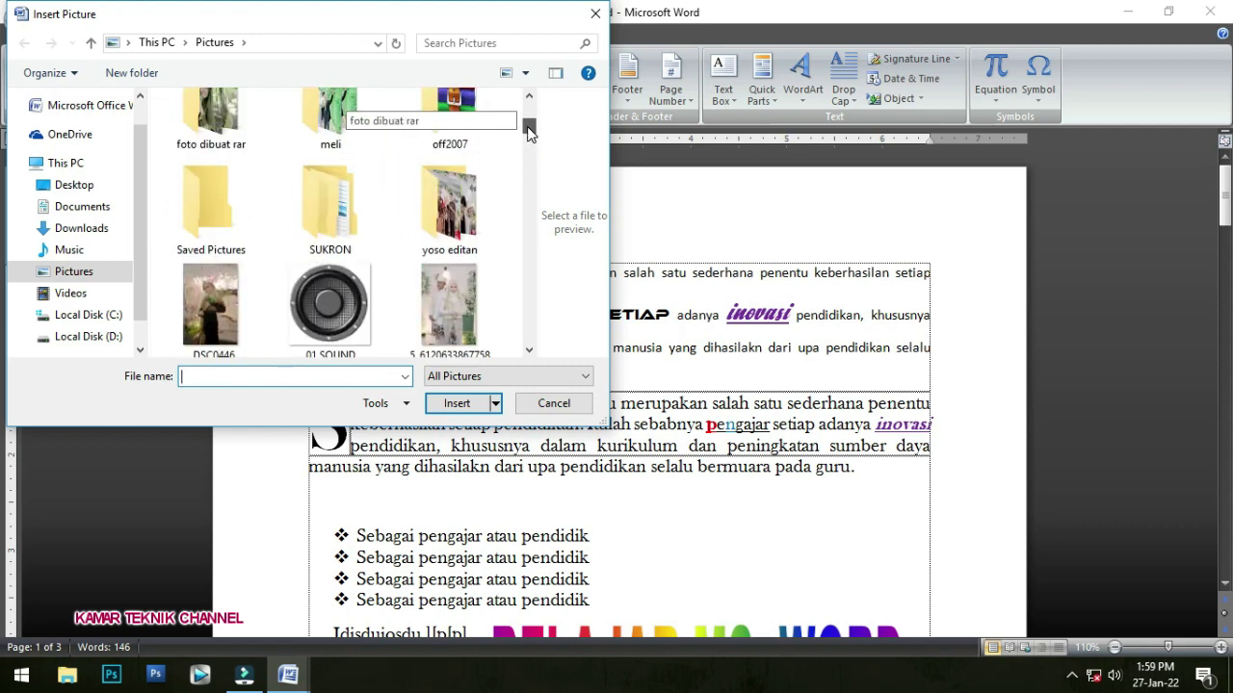
left_click(344, 286)
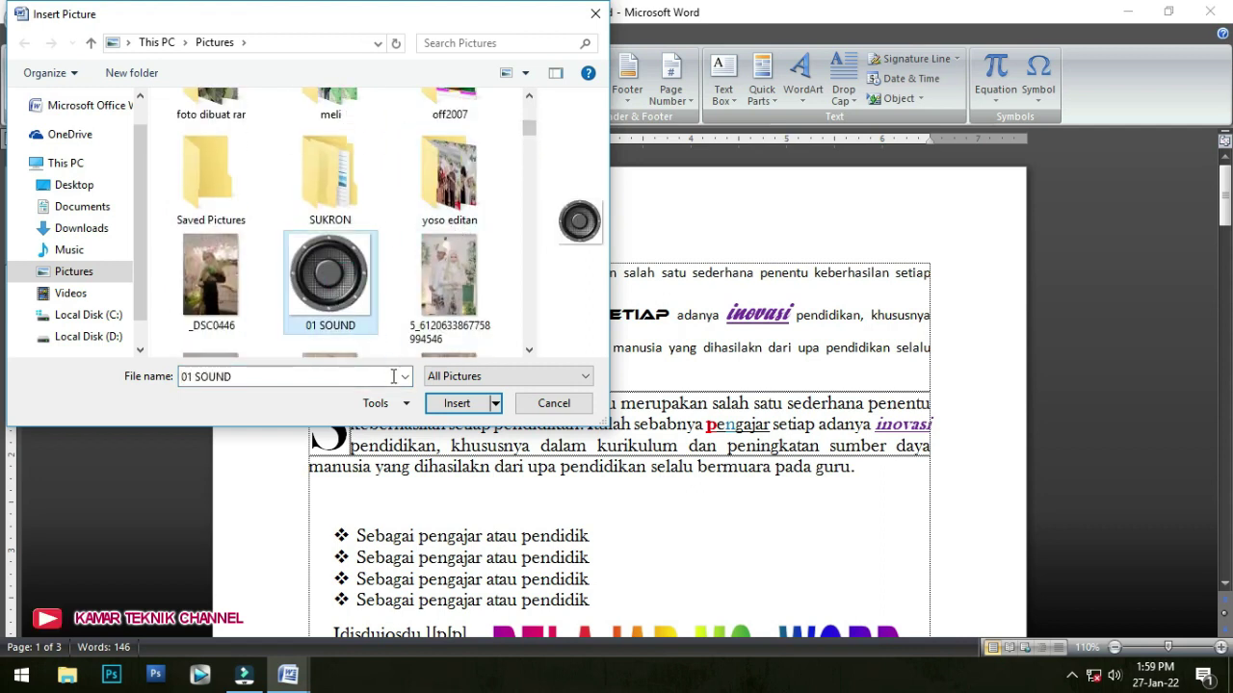
left_click(458, 413)
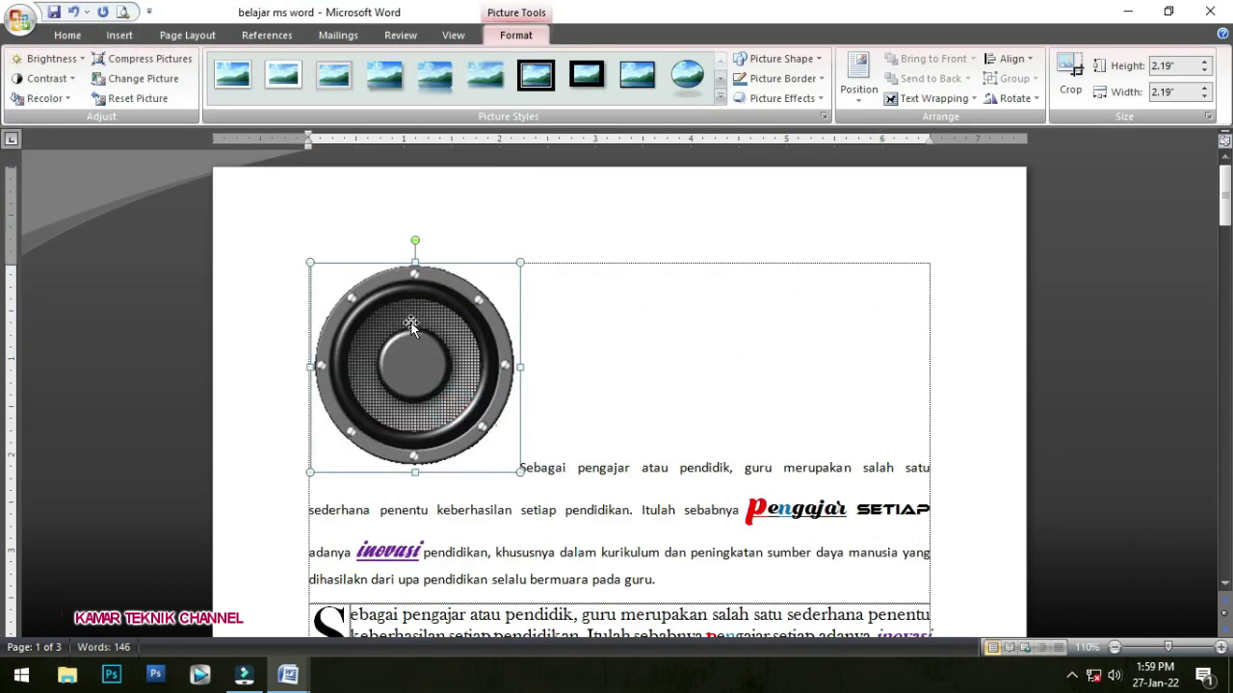
left_click_drag(458, 305, 668, 352)
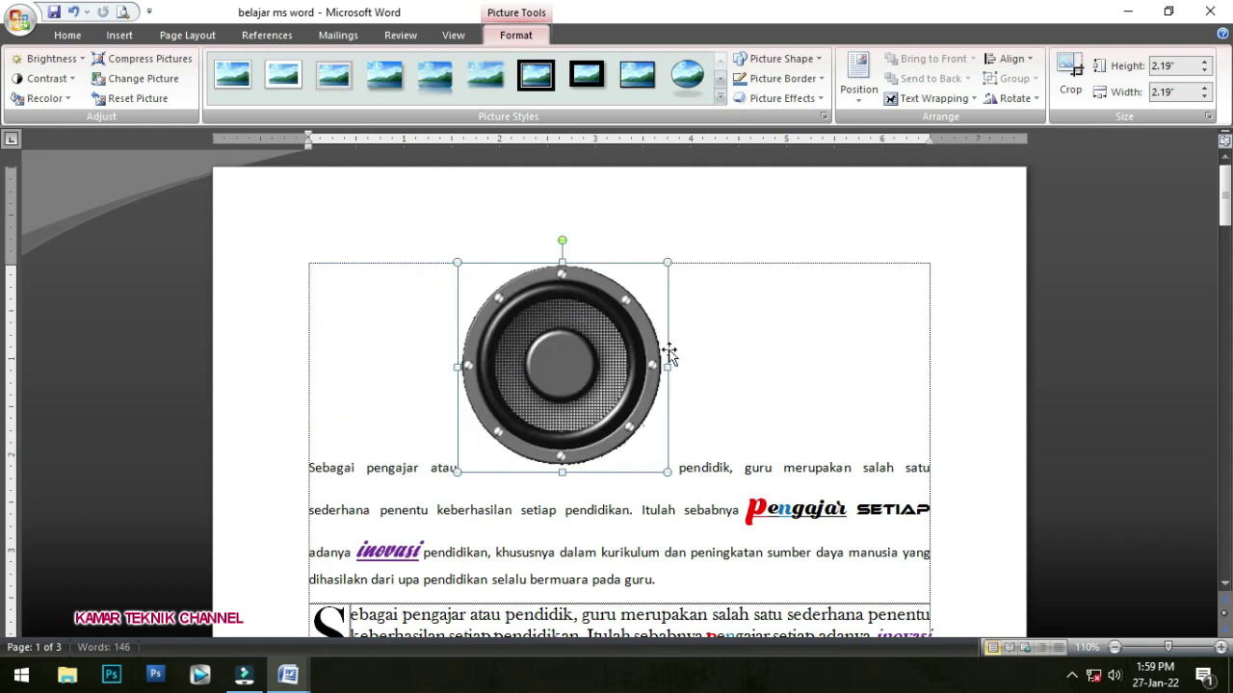
left_click(543, 333)
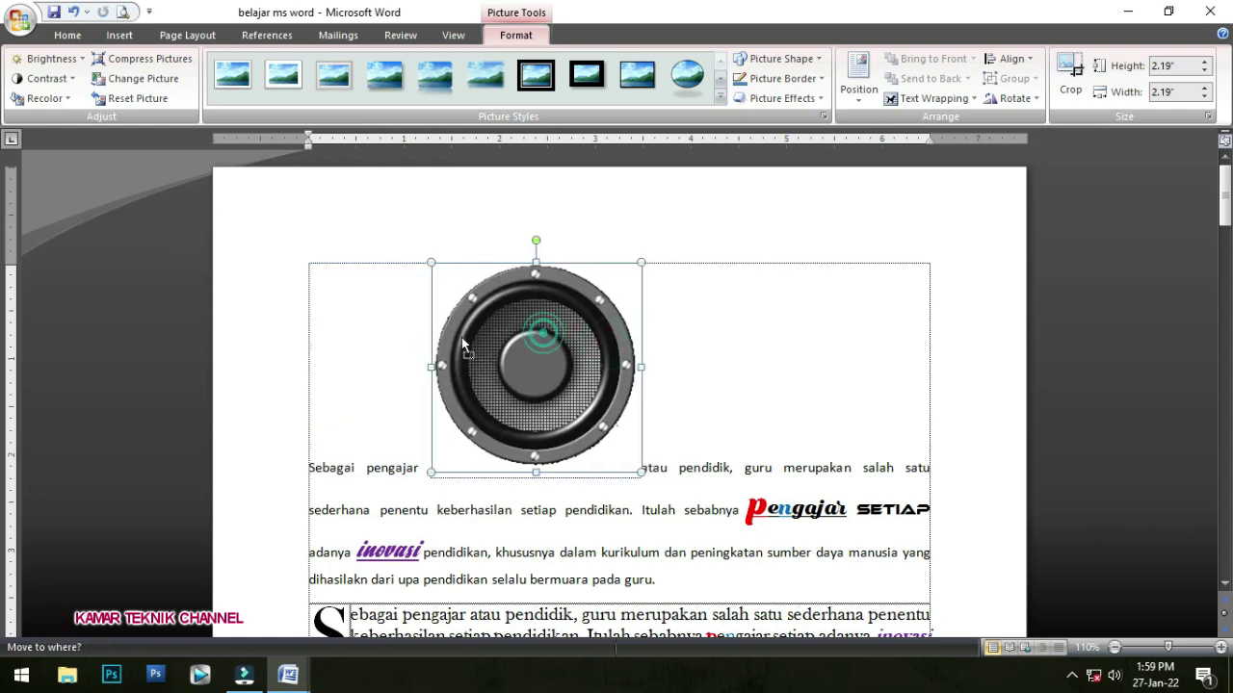
left_click_drag(501, 344, 366, 348)
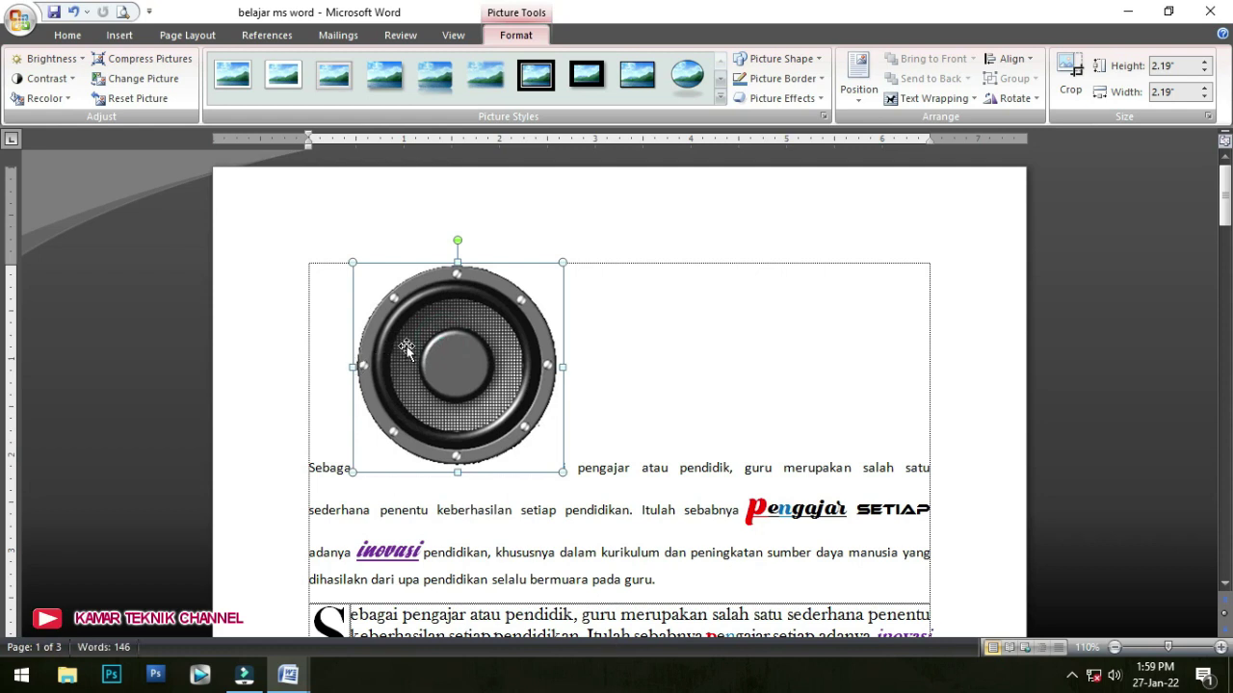
- Try the Behind Text, In Front of Text and Square text wrapping options on the speaker picture
left_click(932, 99)
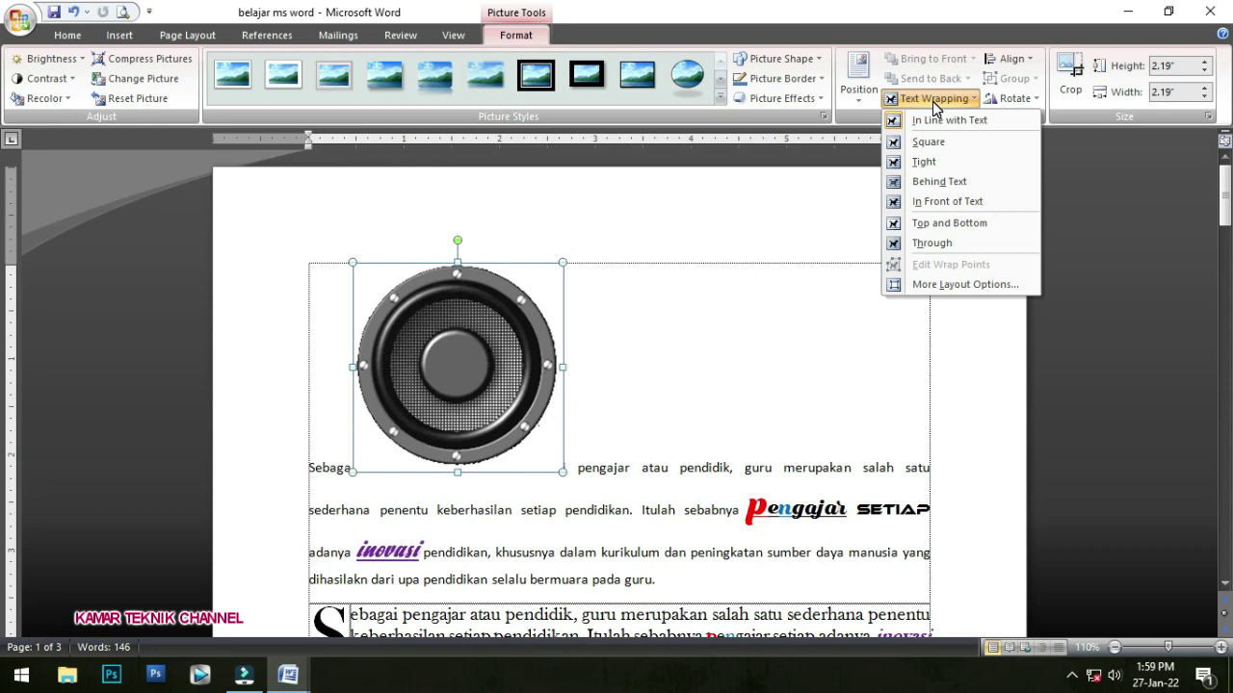
left_click(944, 182)
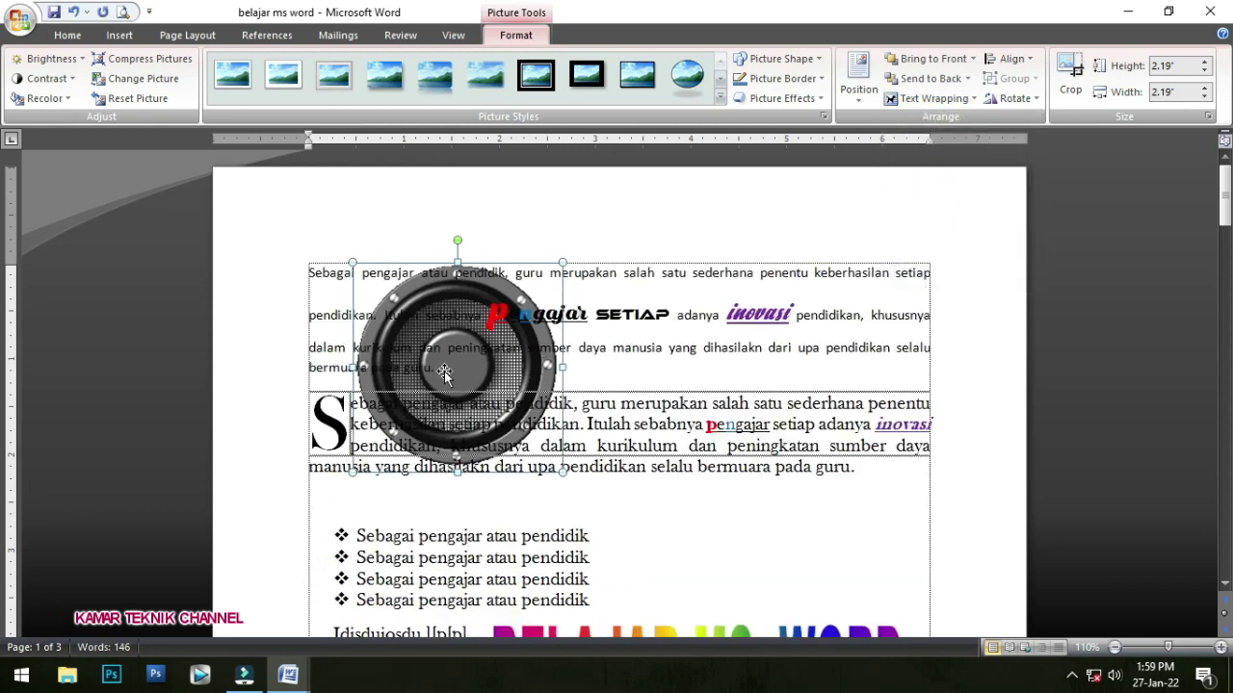
left_click(927, 102)
left_click(939, 203)
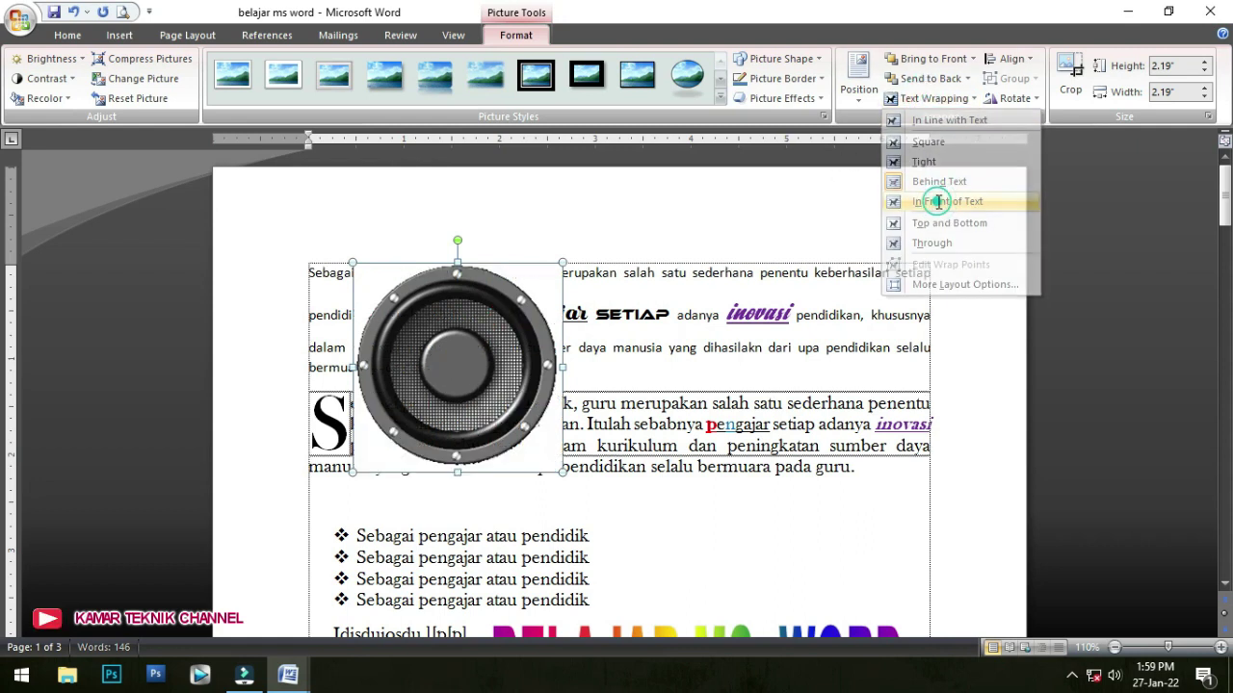
left_click(933, 98)
left_click(926, 143)
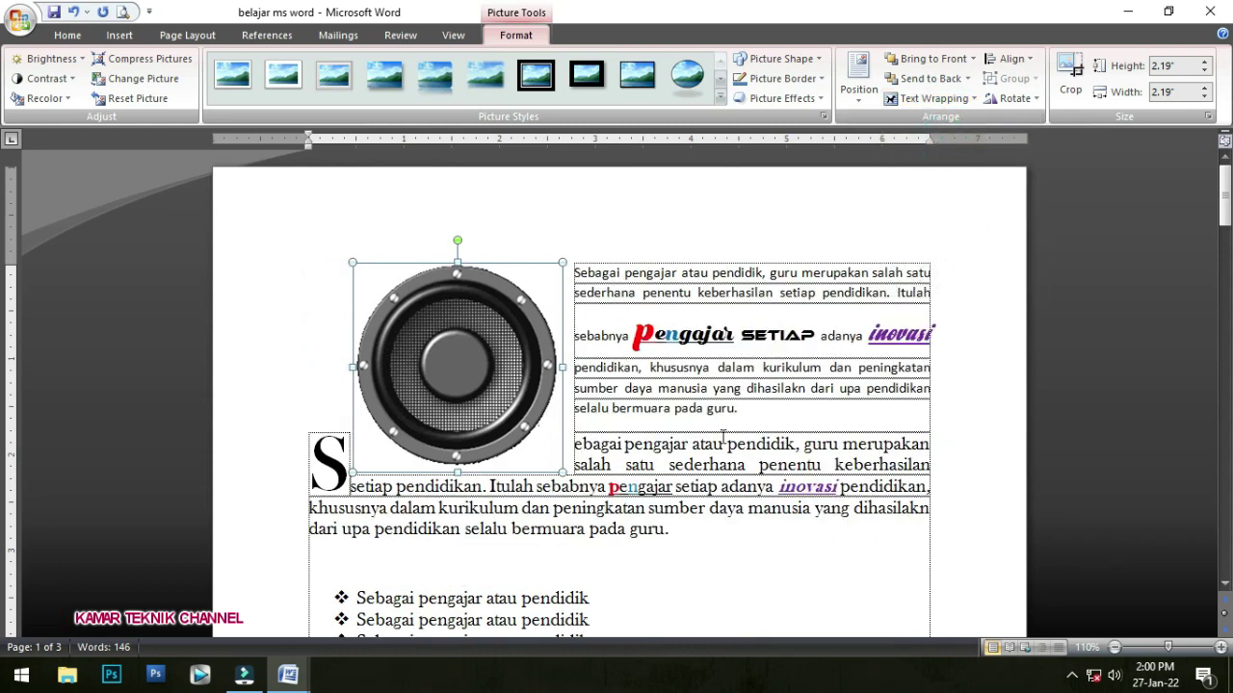
- Shrink the speaker picture to about 1.43 inches square and switch its text wrapping to Tight and finally to Behind Text
left_click_drag(520, 351, 455, 336)
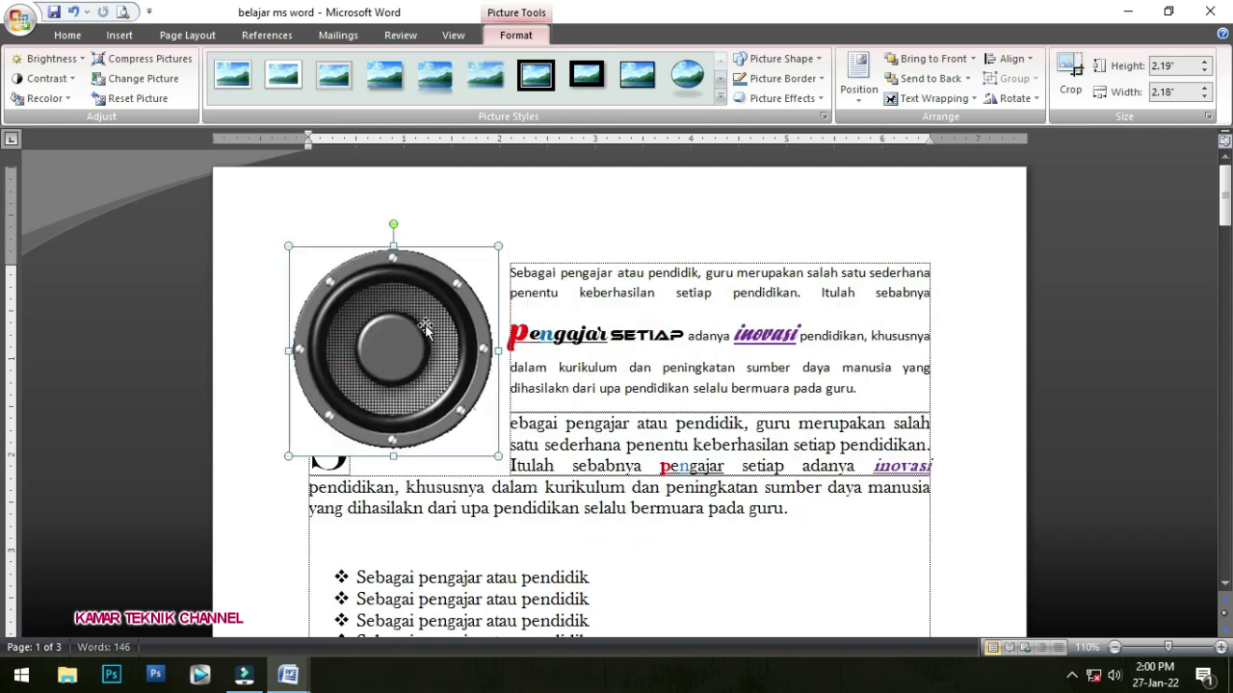
left_click_drag(289, 455, 385, 390)
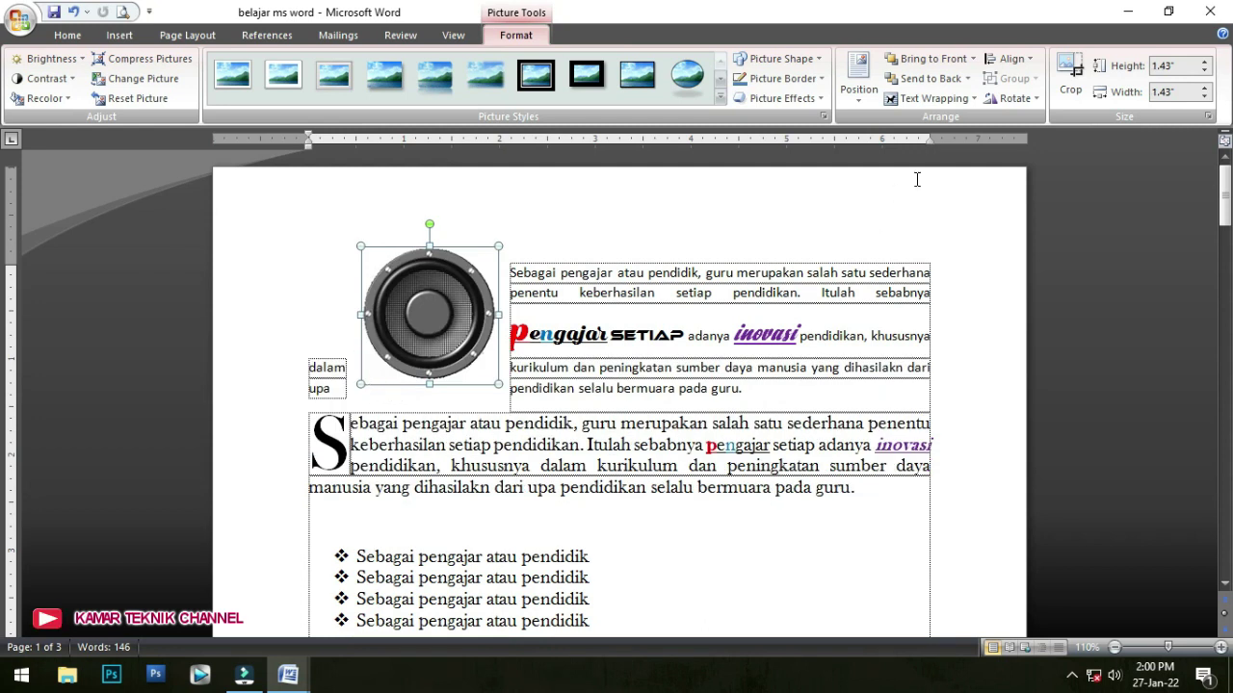
left_click(930, 98)
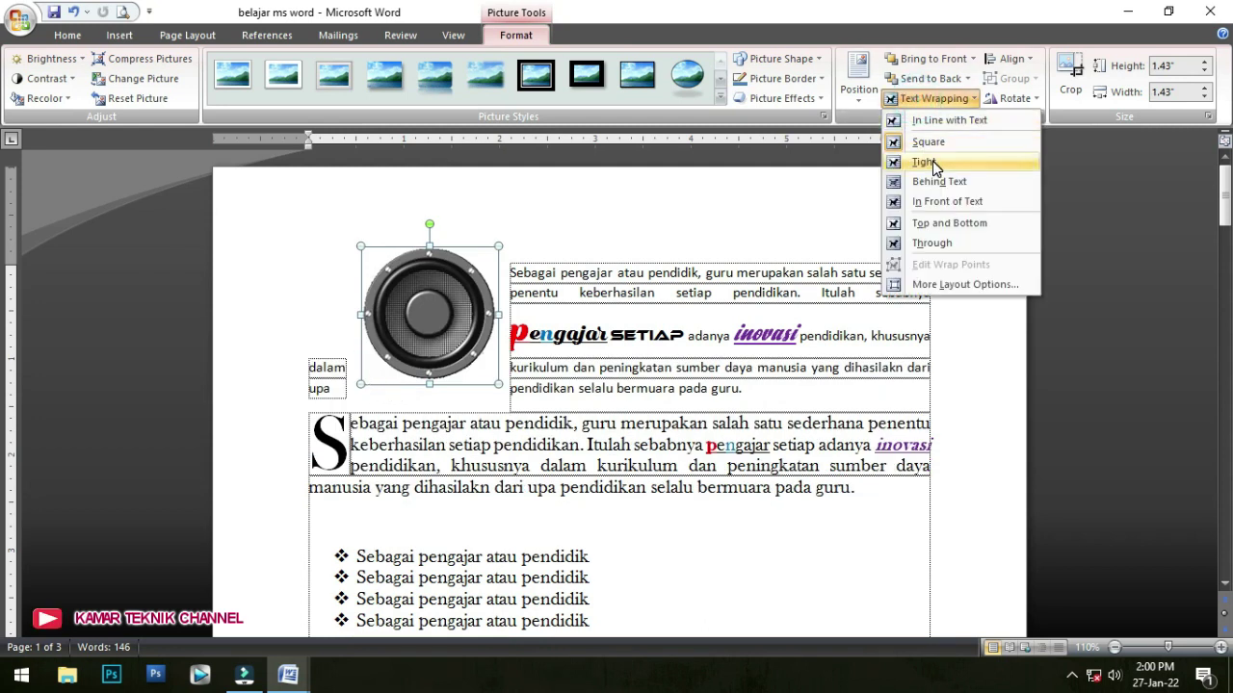
left_click(932, 161)
left_click(938, 99)
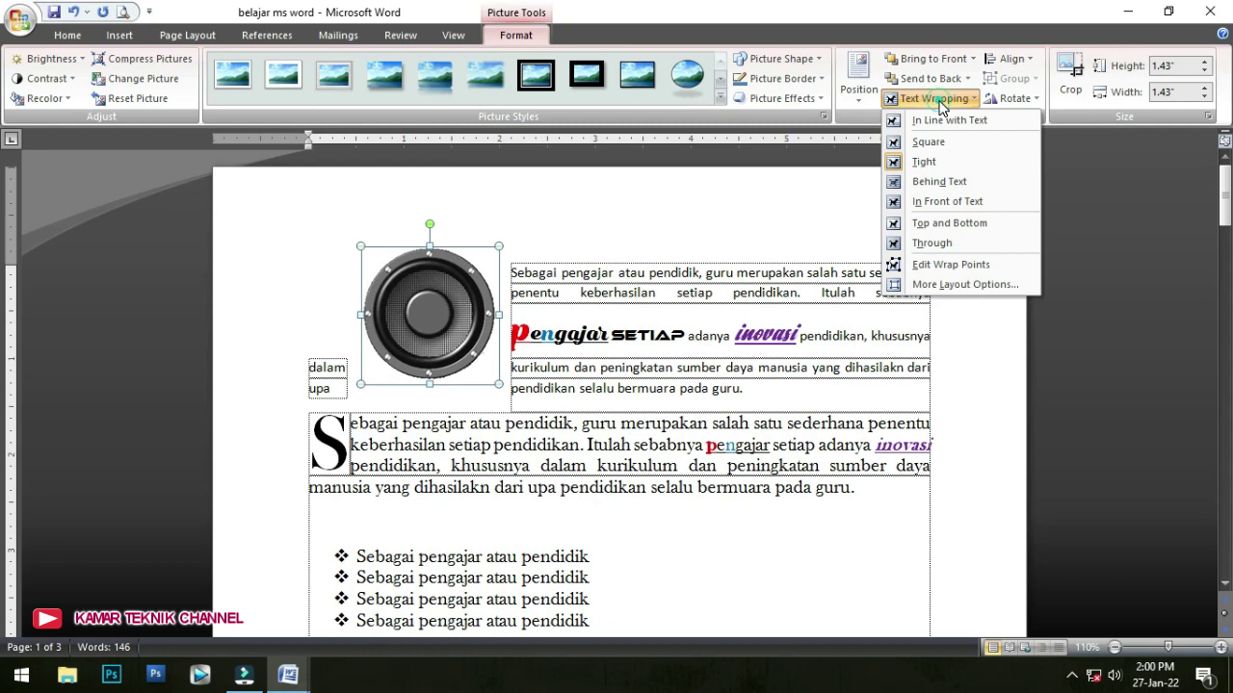
left_click(940, 181)
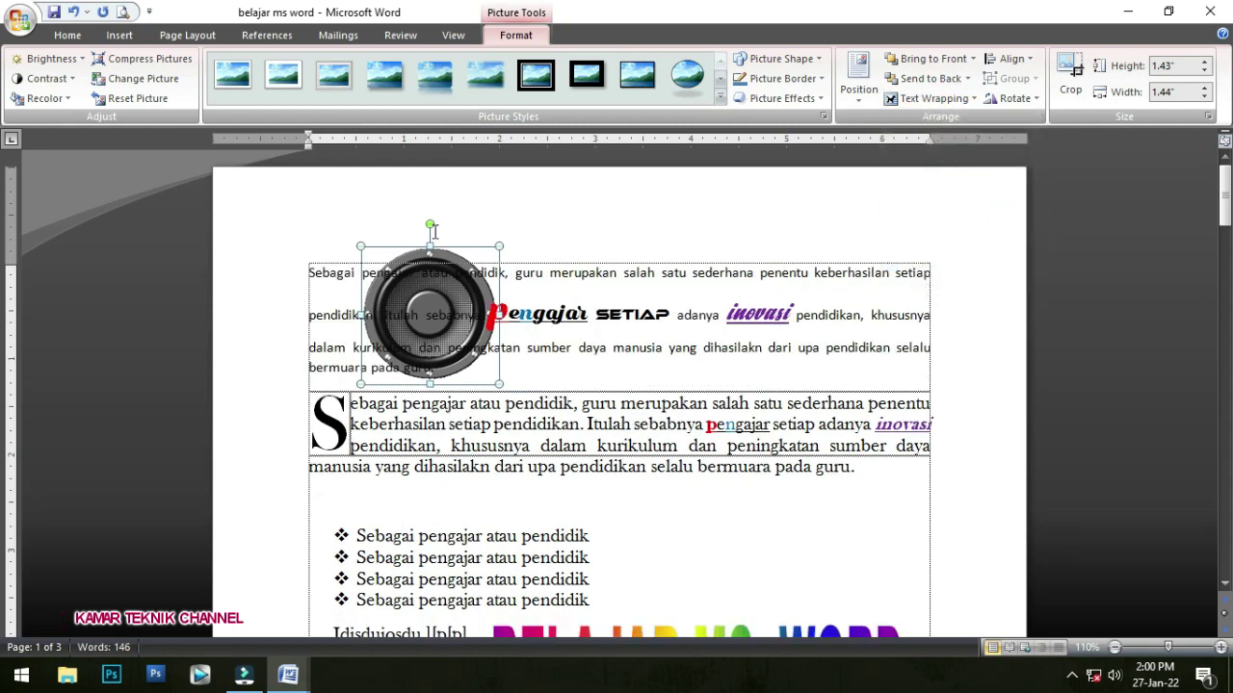
- Move the speaker picture beside the bulleted list, just above the end of the BELAJAR MS. WORD WordArt
left_click_drag(443, 257, 779, 541)
left_click(875, 489)
scroll(875, 489, "down", 4)
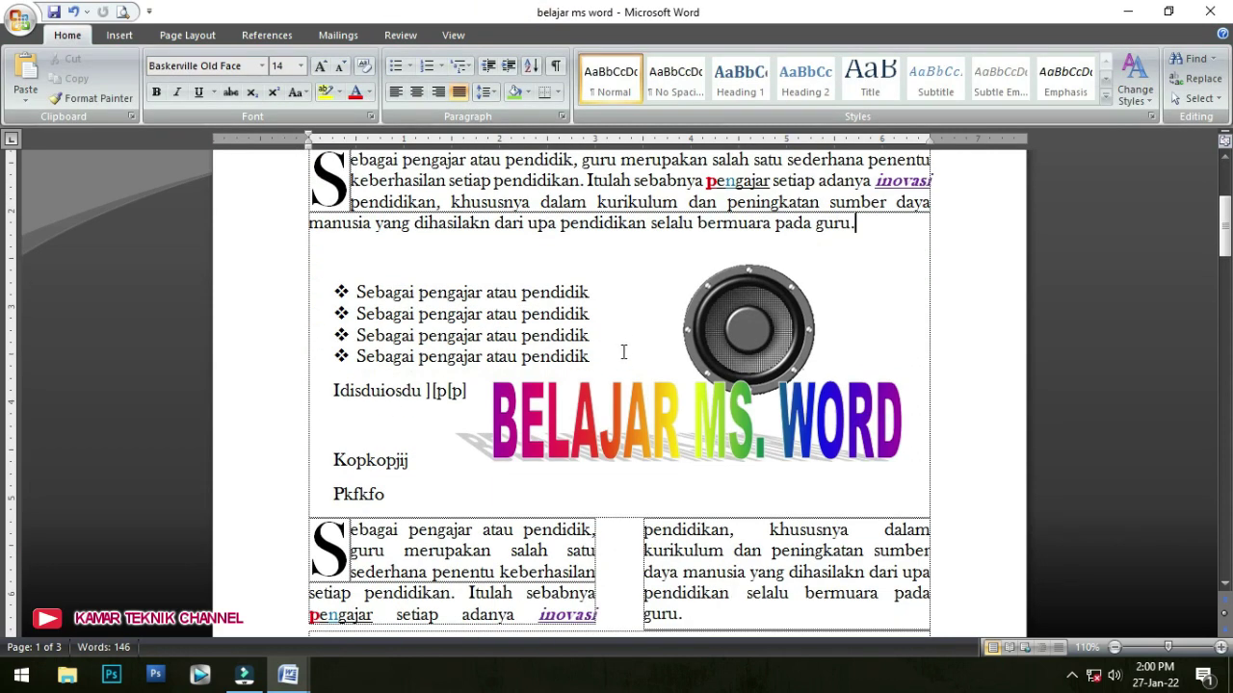
left_click_drag(715, 343, 774, 314)
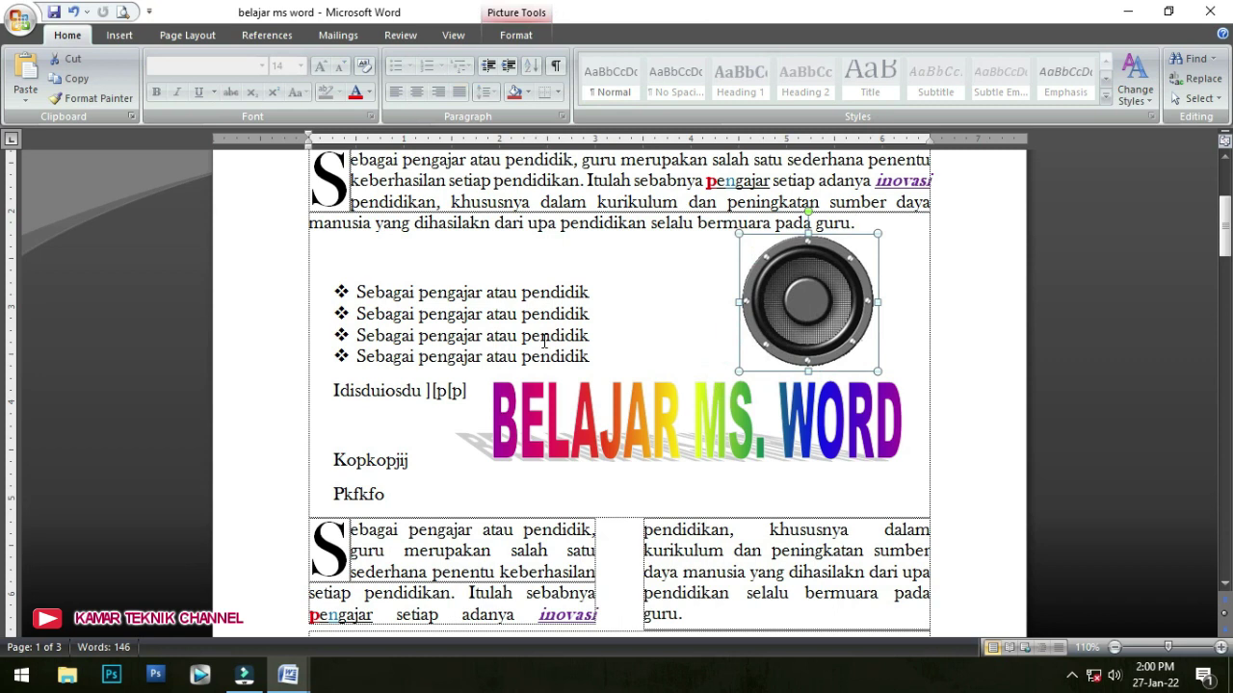
- Insert the images (1) picture from the Pictures folder at the end of the first bulleted item
left_click(555, 315)
left_click(612, 291)
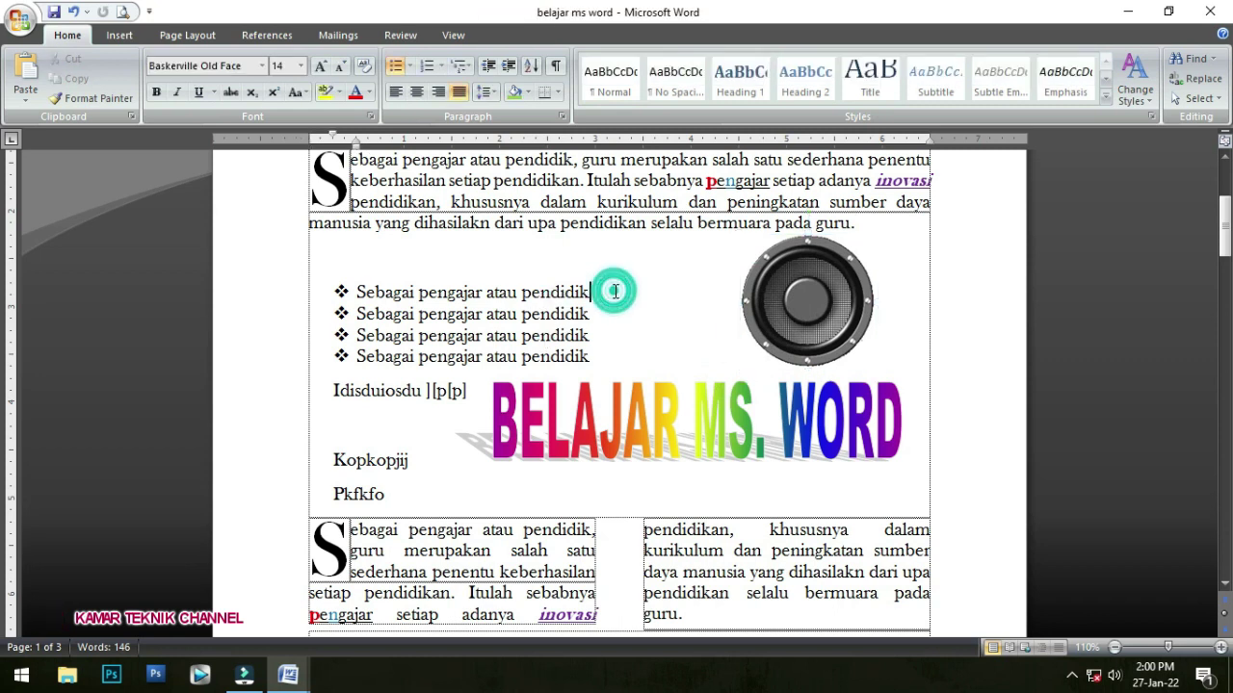
left_click(120, 34)
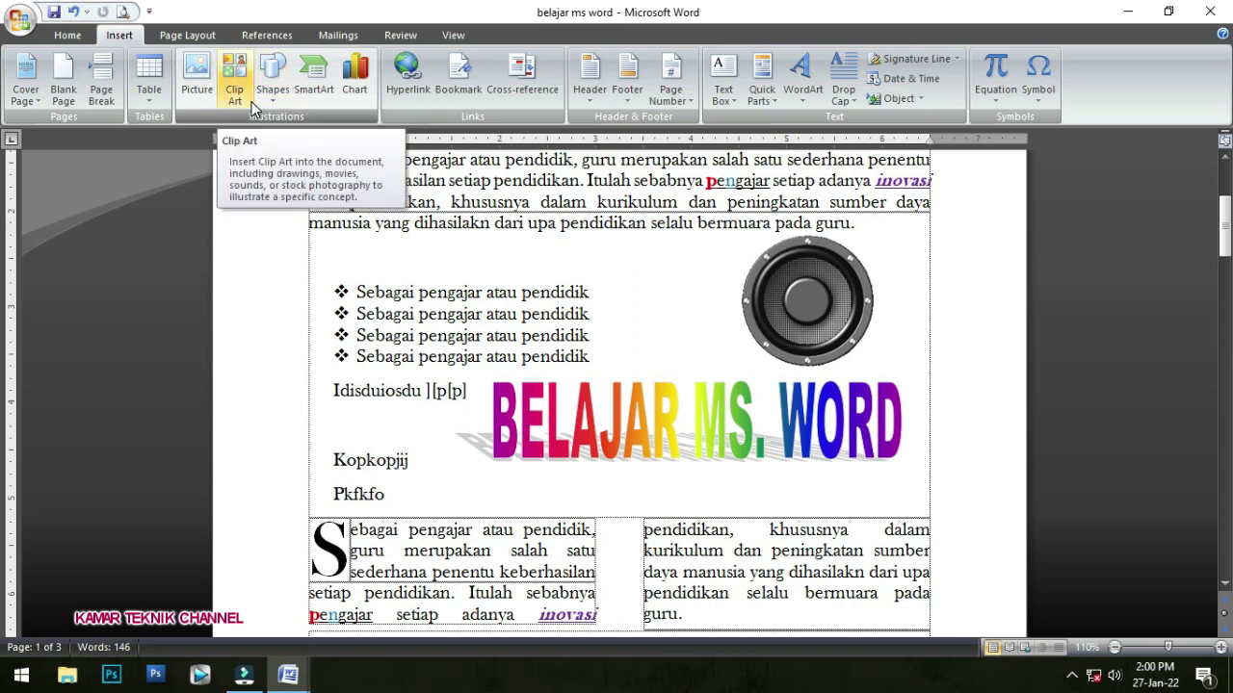
left_click(197, 91)
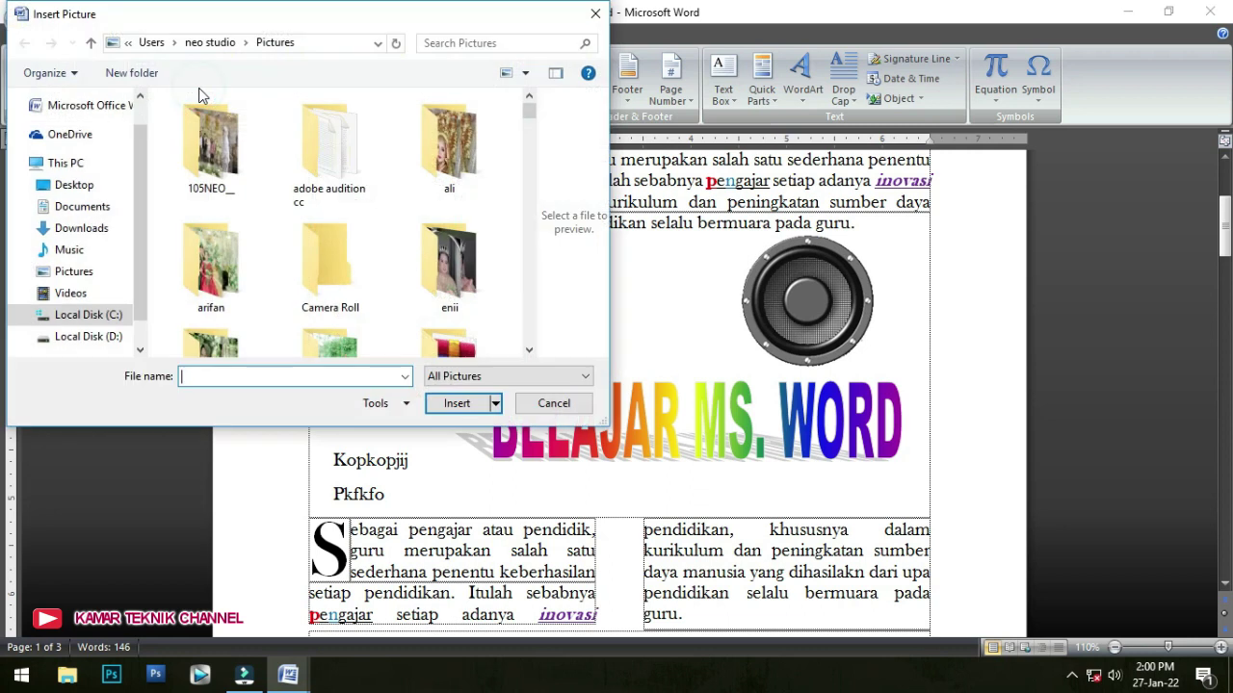
scroll(421, 236, "down", 2)
scroll(421, 236, "down", 10)
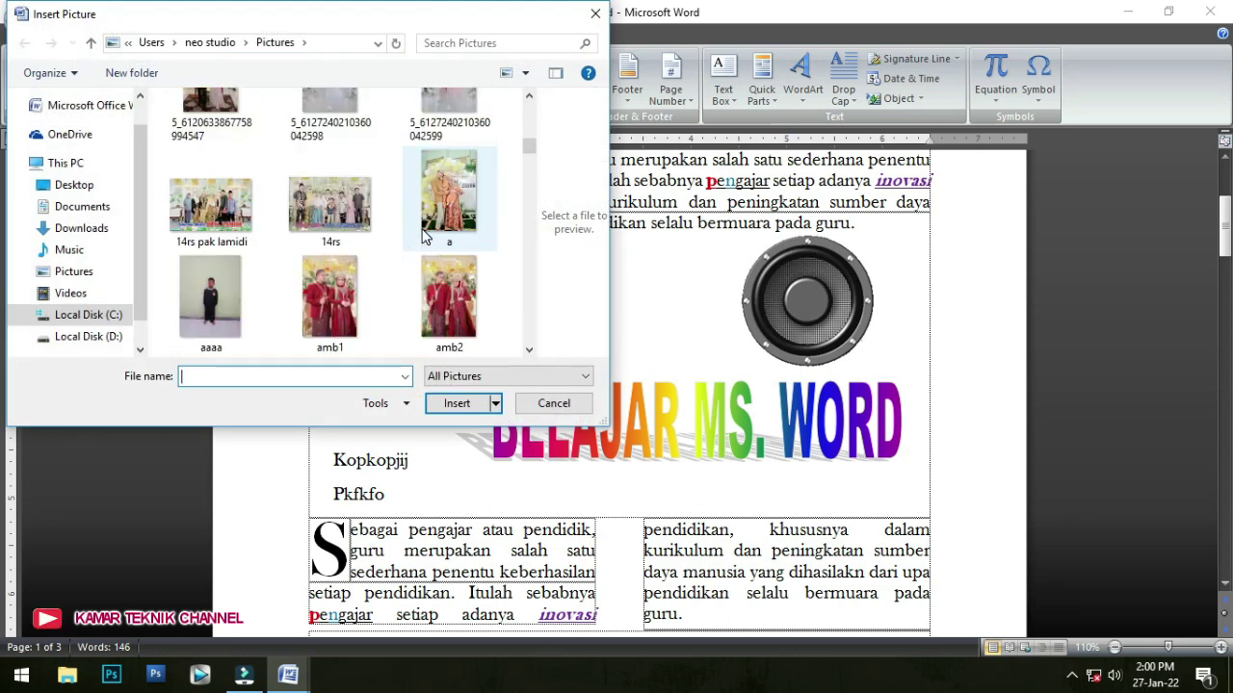
scroll(421, 236, "down", 8)
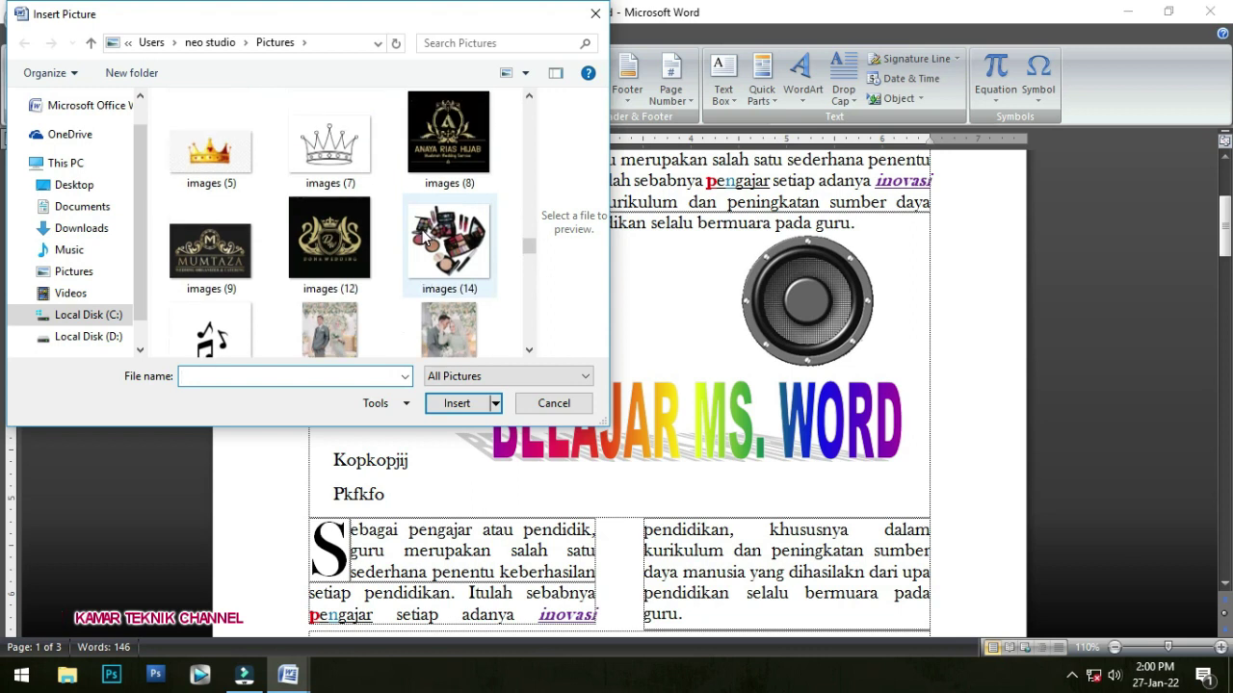
scroll(421, 236, "up", 2)
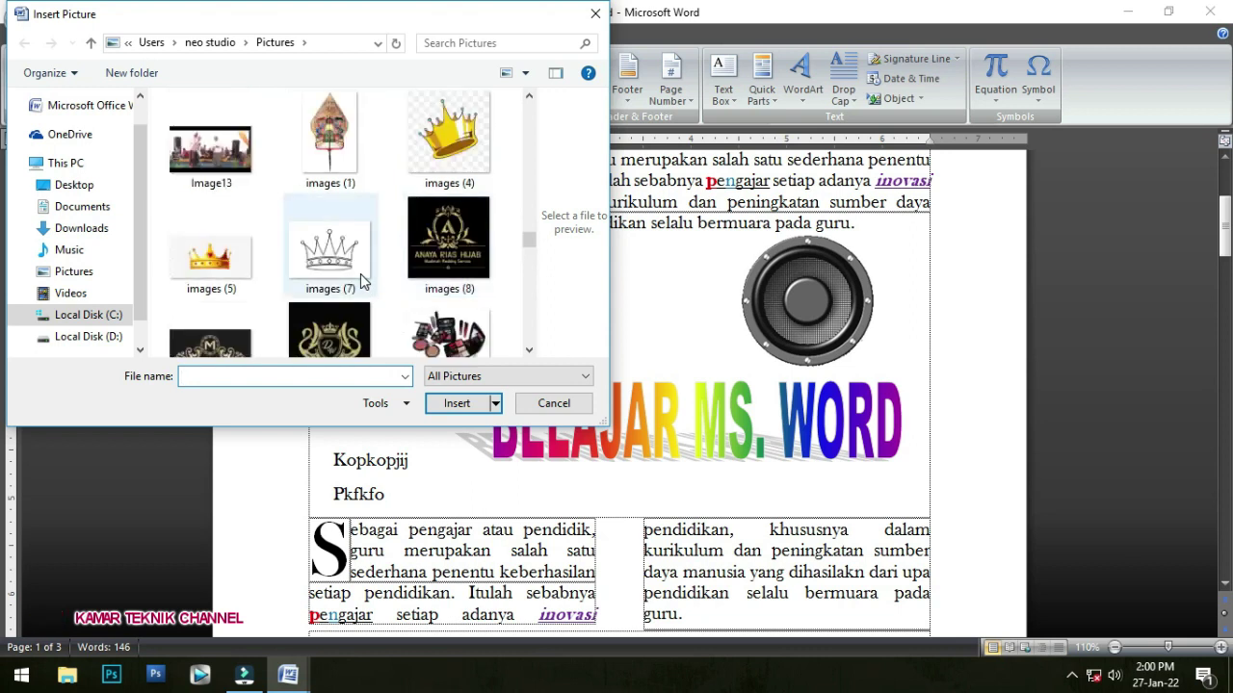
left_click(337, 164)
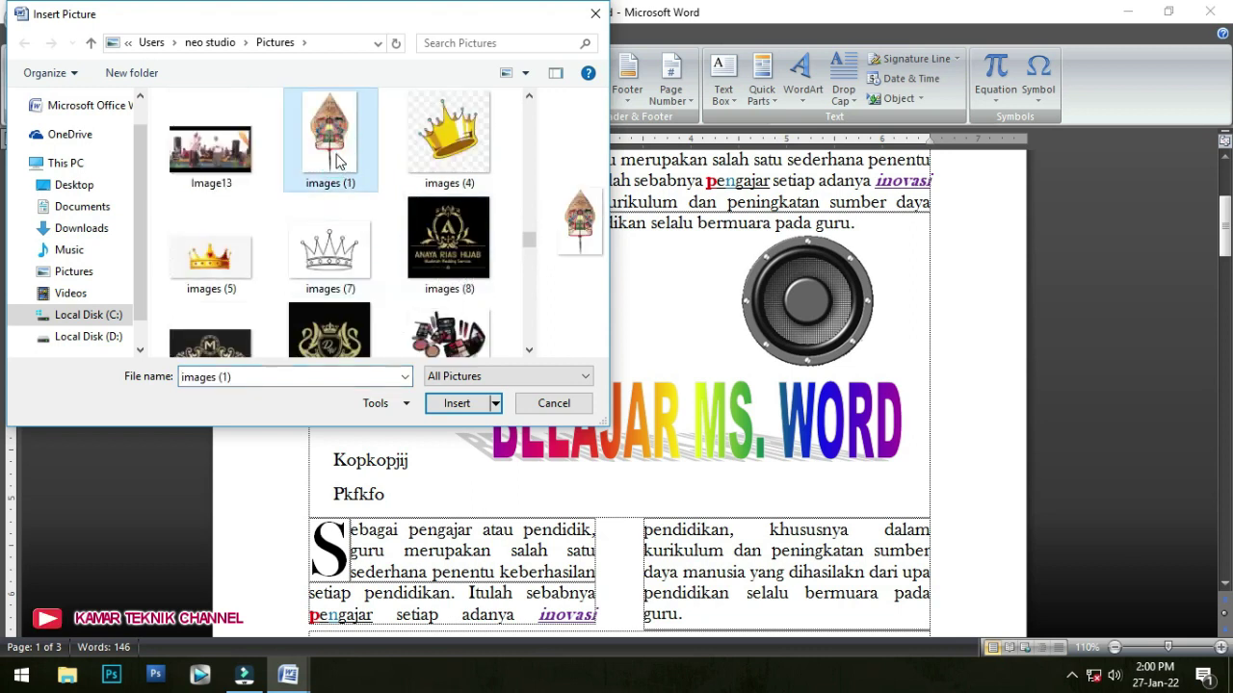
left_click(466, 409)
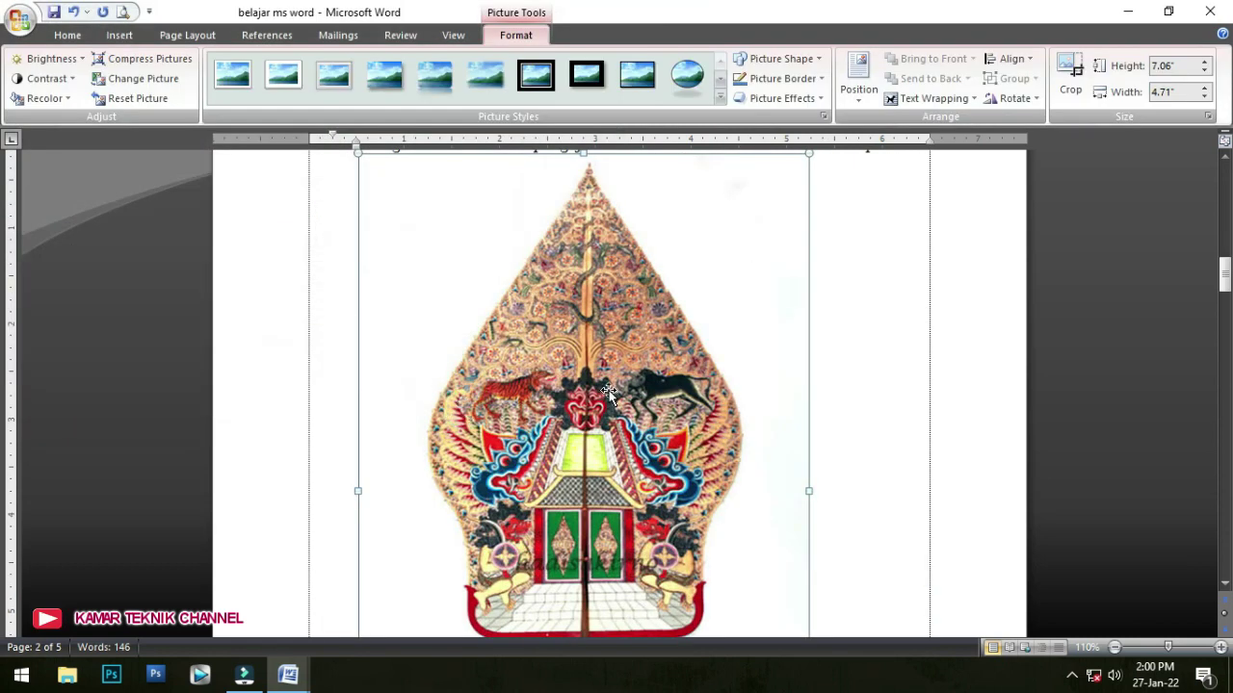
- Set the text wrapping of the inserted images (1) picture to In Front of Text
left_click(895, 100)
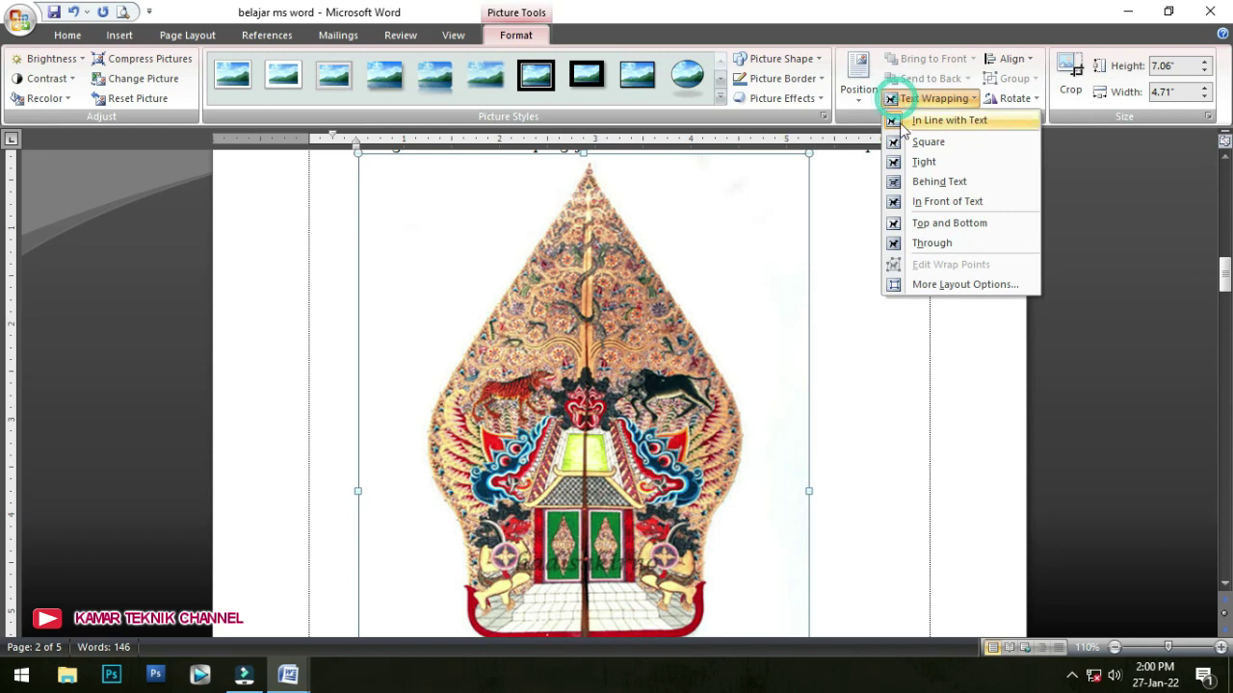
left_click(930, 202)
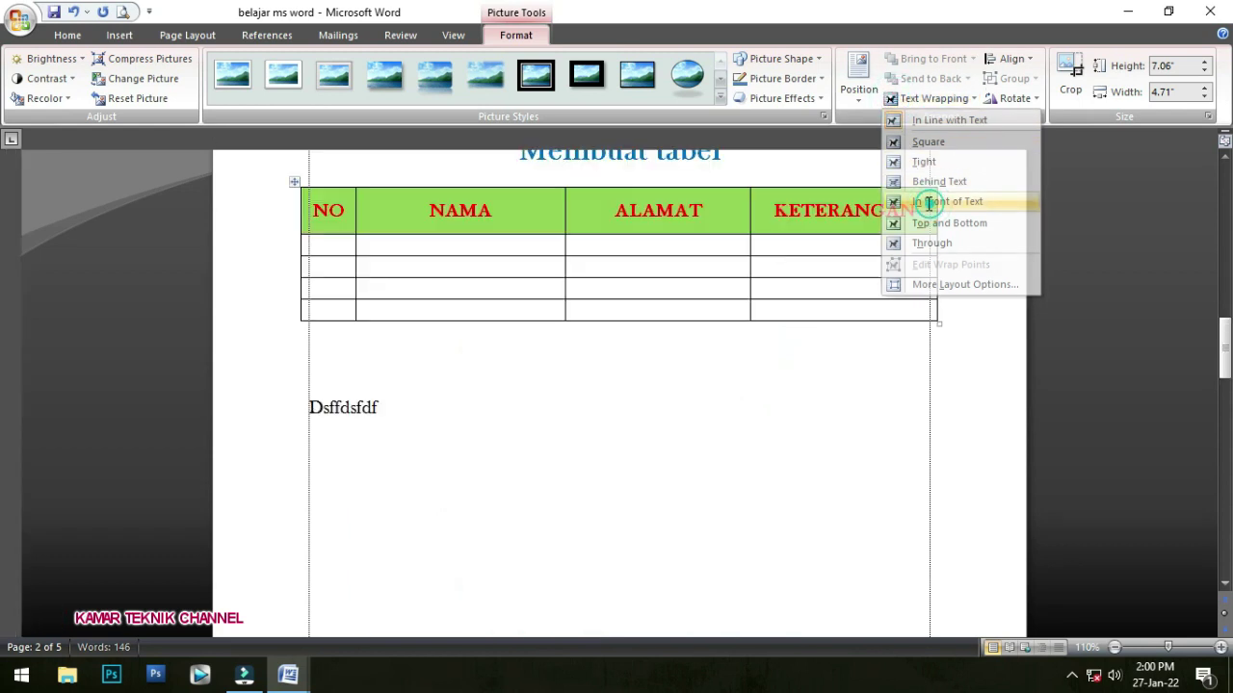
scroll(647, 331, "up", 5)
scroll(647, 332, "up", 10)
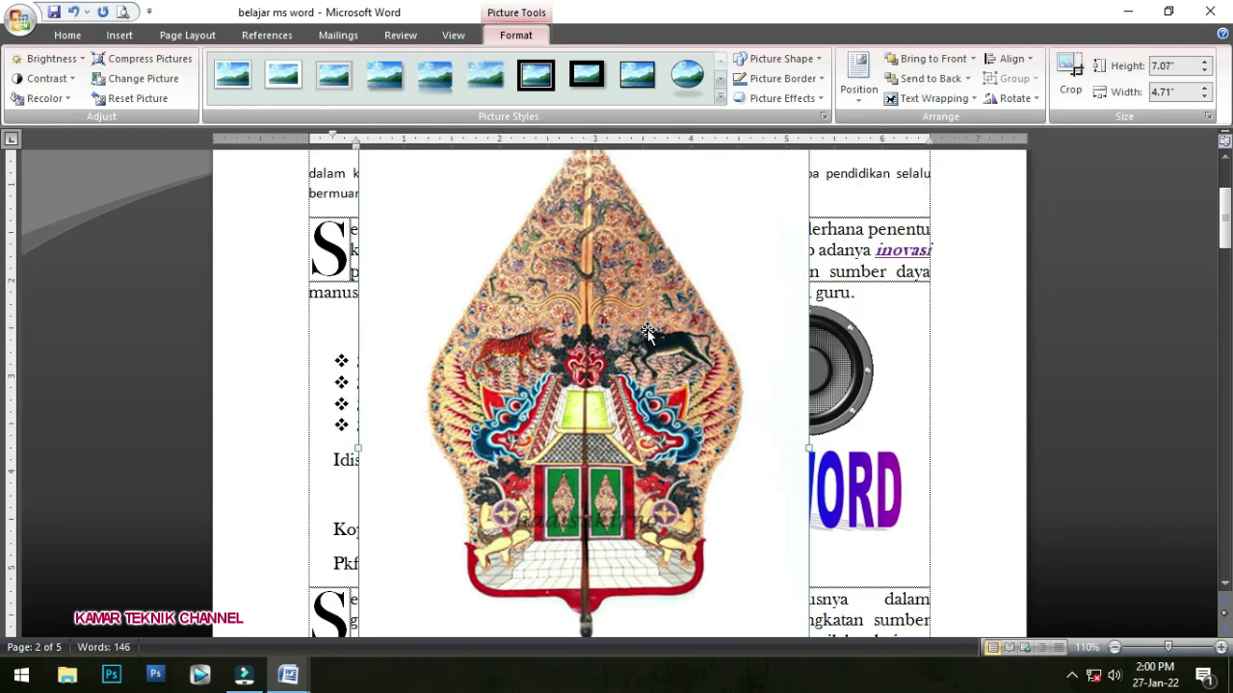
- Shrink the images (1) picture to a small figure and place it over the page's right margin, beside the end of the WordArt
left_click_drag(808, 159, 436, 558)
left_click_drag(453, 602, 650, 275)
left_click_drag(734, 231, 632, 390)
left_click_drag(610, 440, 684, 406)
left_click_drag(685, 357, 720, 304)
left_click_drag(673, 387, 956, 499)
left_click(884, 487)
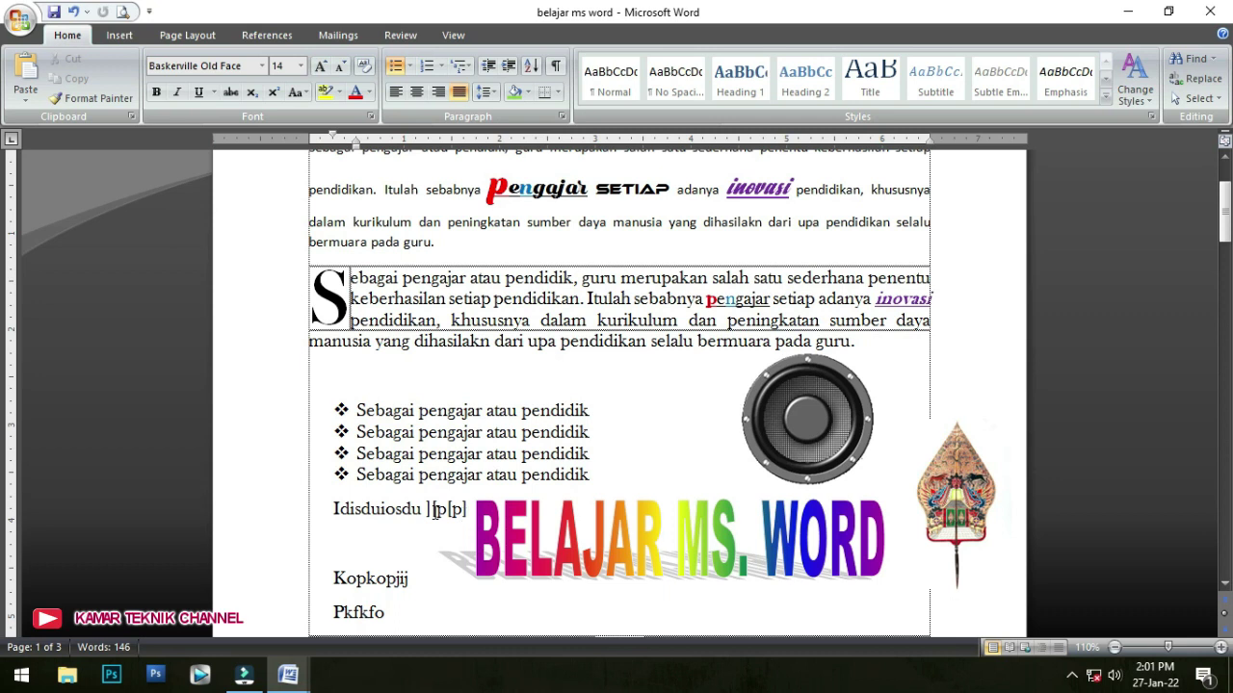
- Switch to the BAHASAN MS WORD document and select topic 12, MENCETAK HASIL KERJA DI MS. WORD
mouse_move(288, 675)
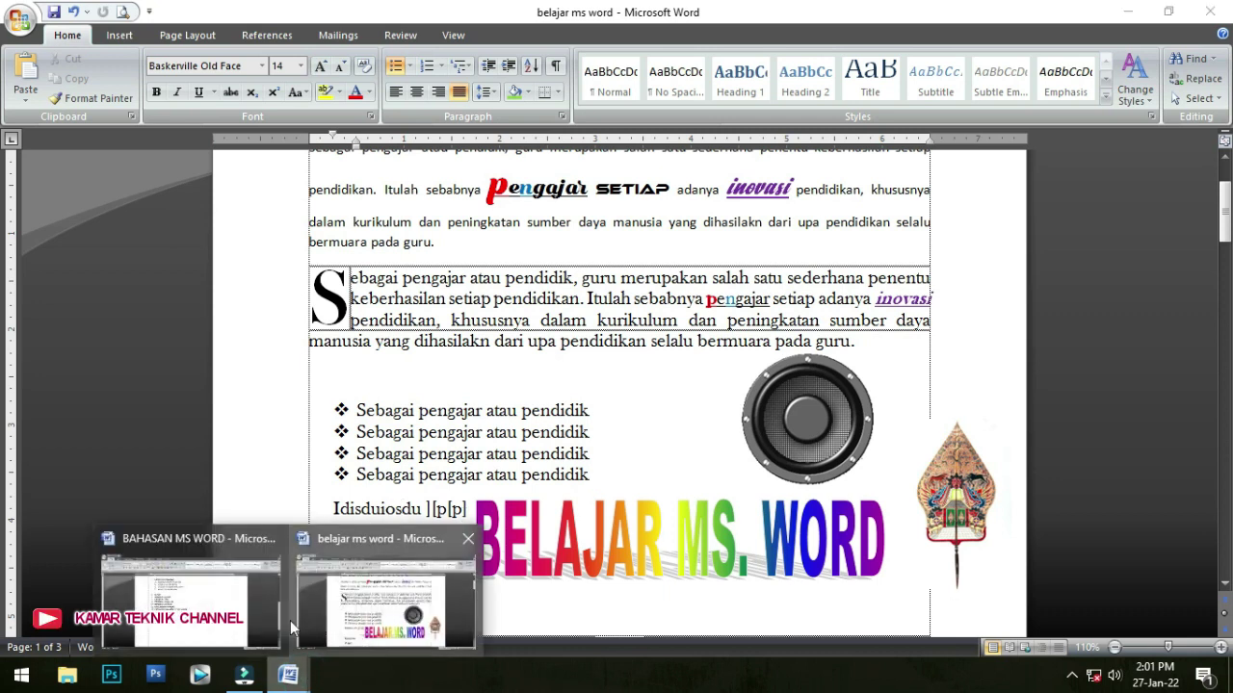
left_click(241, 619)
left_click(415, 379)
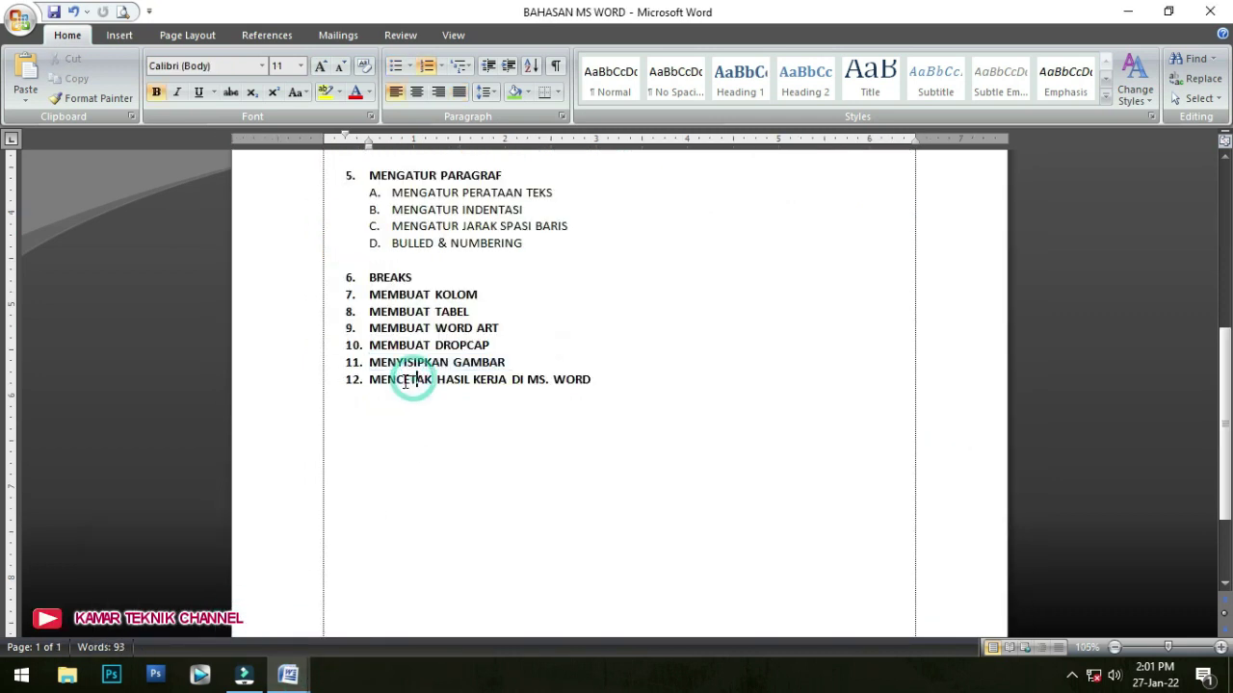
left_click_drag(386, 379, 589, 382)
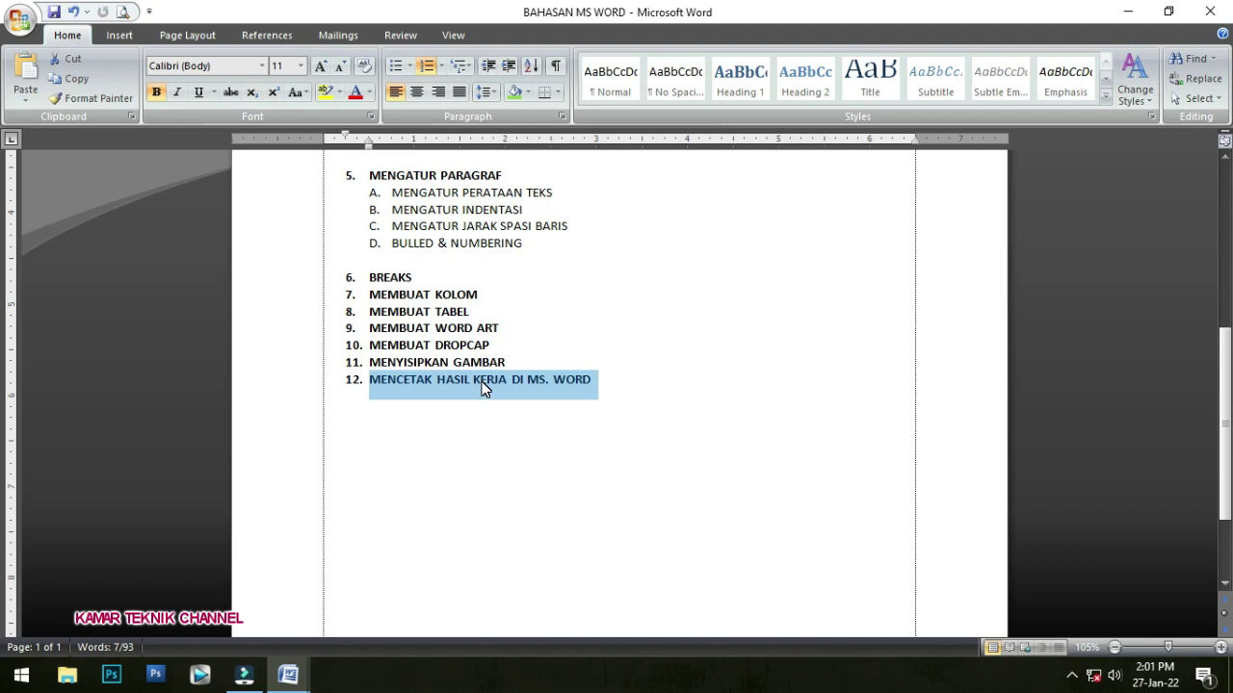
- Return to the belajar ms word document, zoom out to 70% to view two pages side by side, and place the cursor in the first paragraph
left_click(287, 674)
left_click(386, 616)
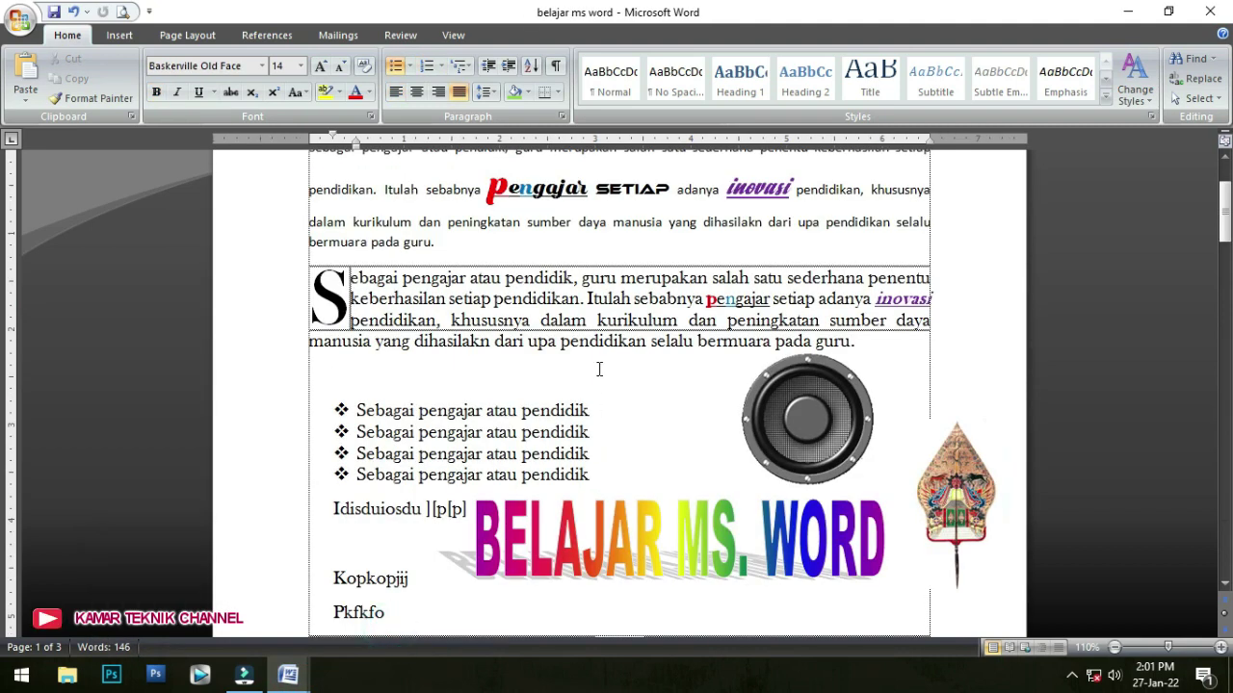
scroll(597, 371, "down", 4, "ctrl")
left_click(390, 259)
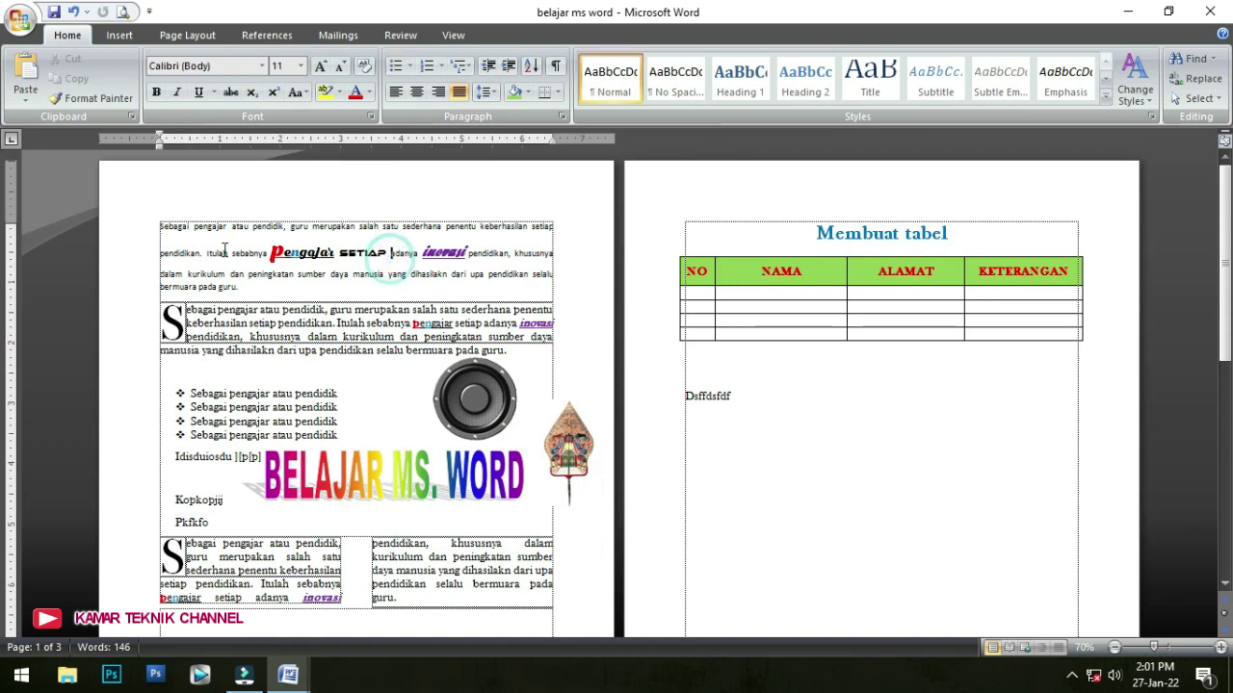
left_click(154, 227)
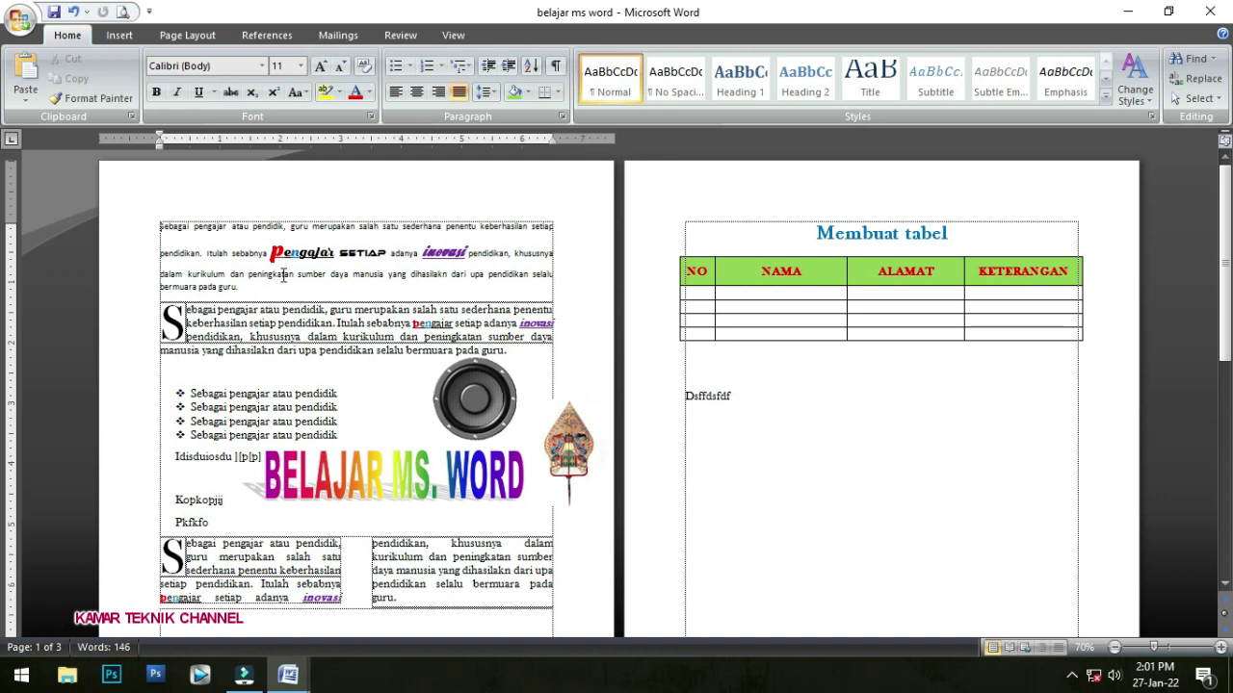
left_click(233, 258)
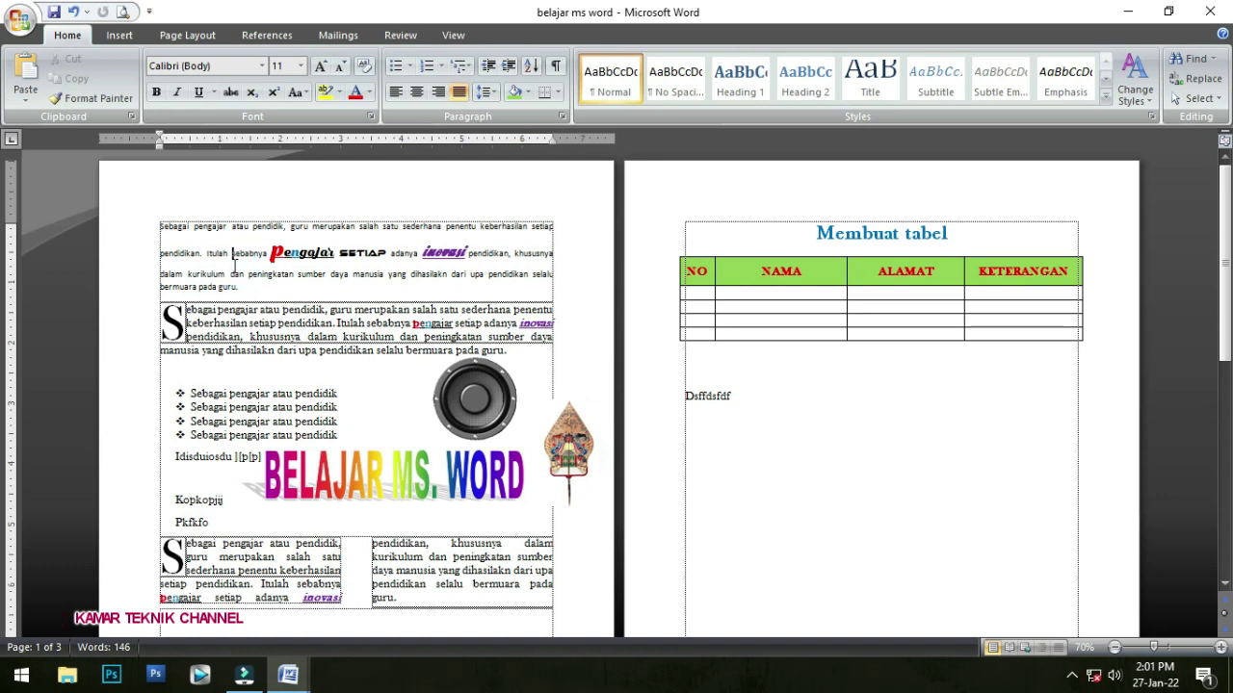